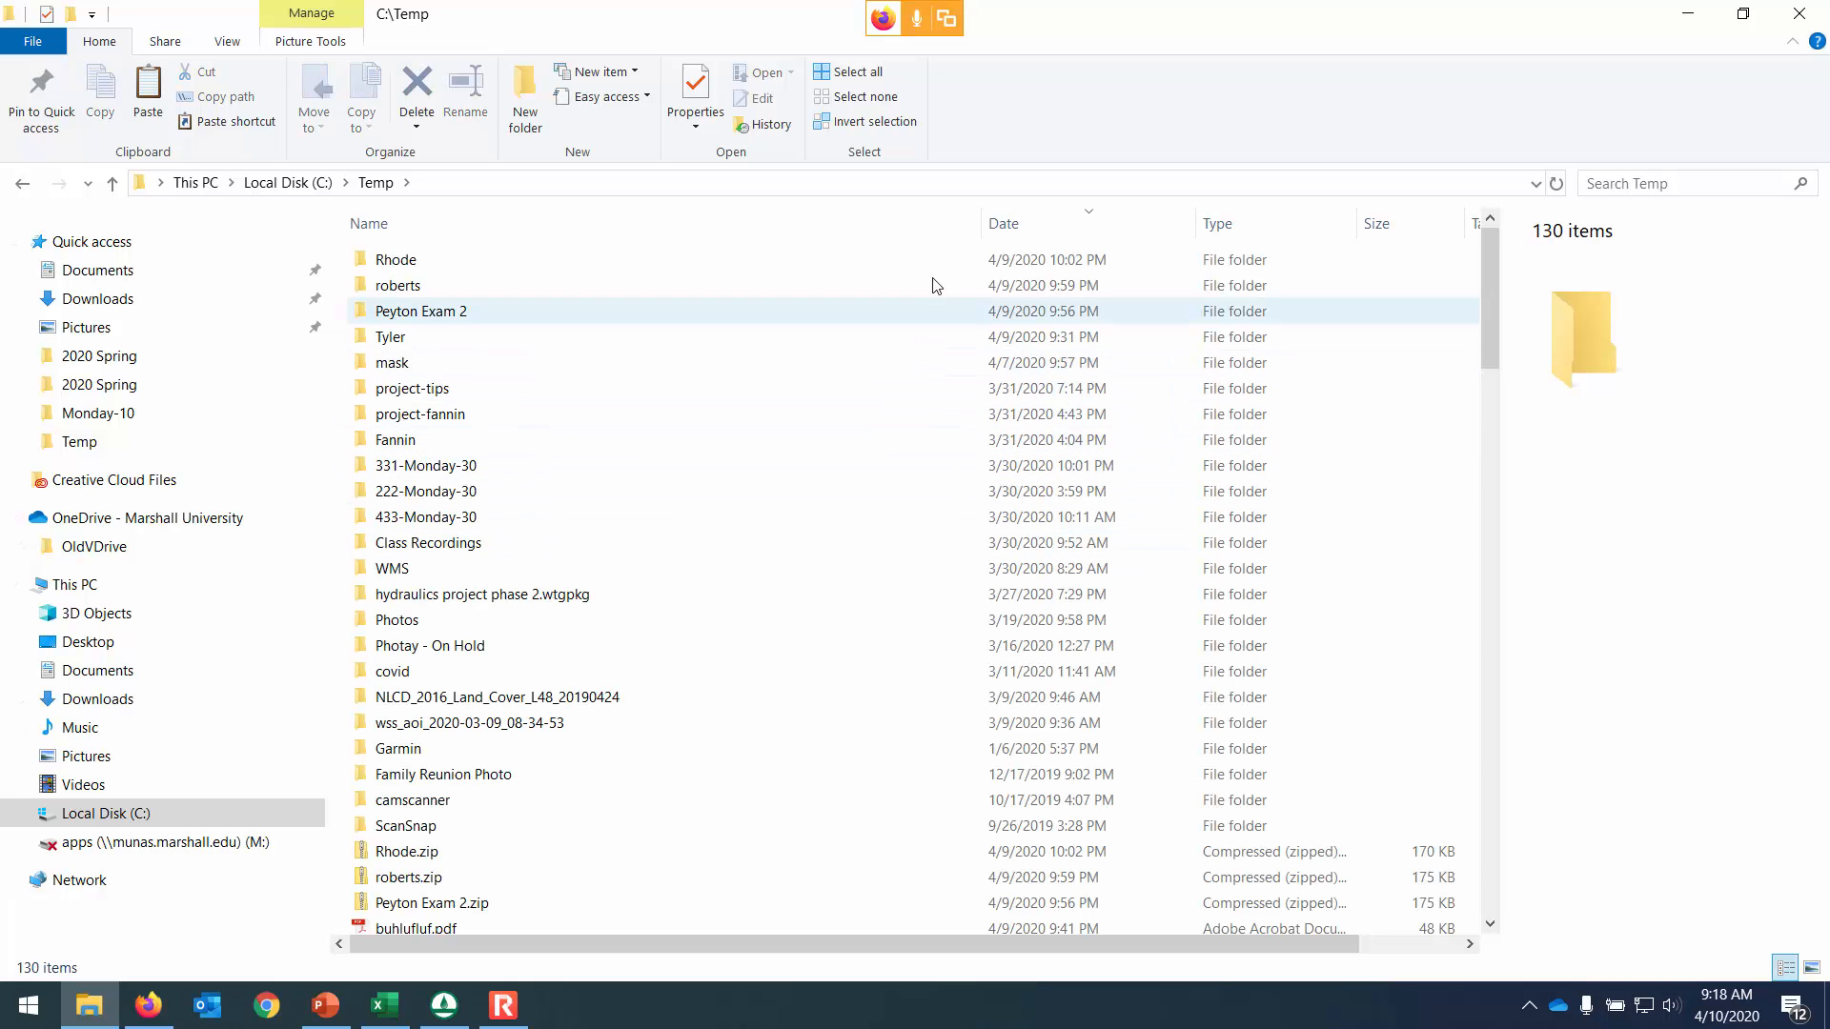
Open the WMS folder inside C:\Temp.
left_click(1027, 226)
left_click(1039, 221)
scroll(601, 523, "down", 3)
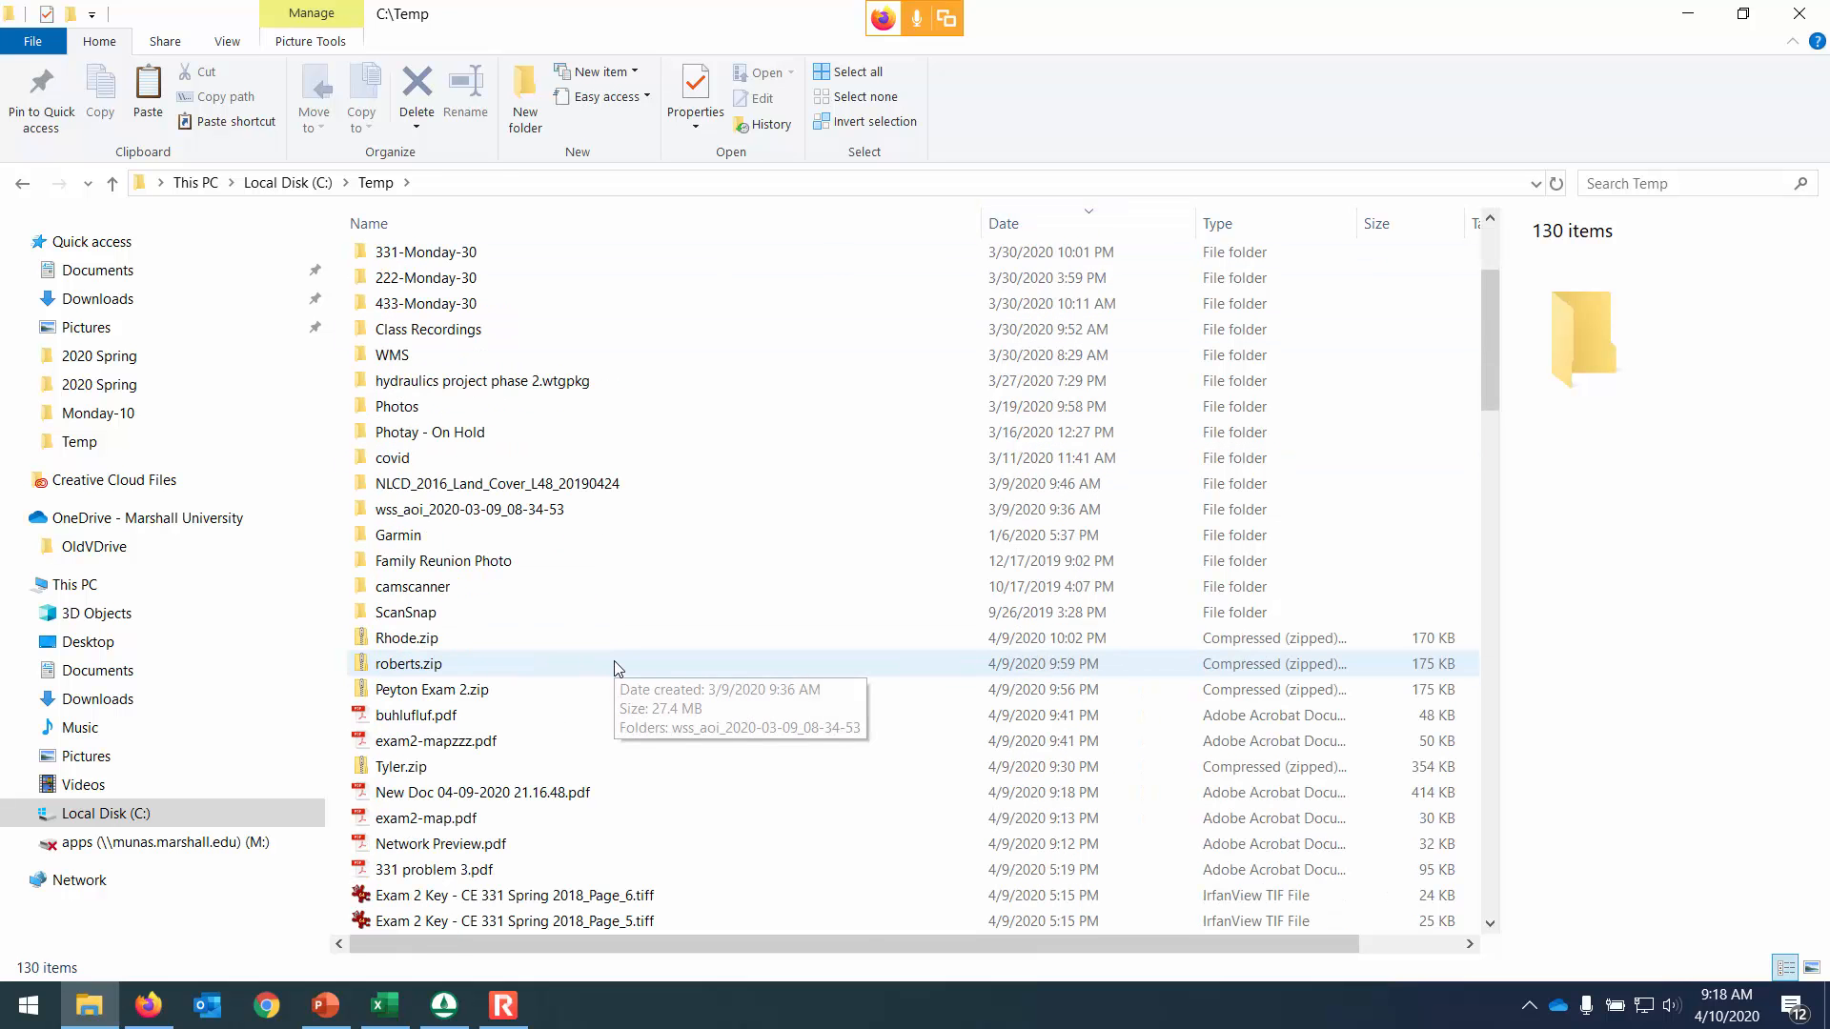
left_click(370, 354)
double_click(370, 355)
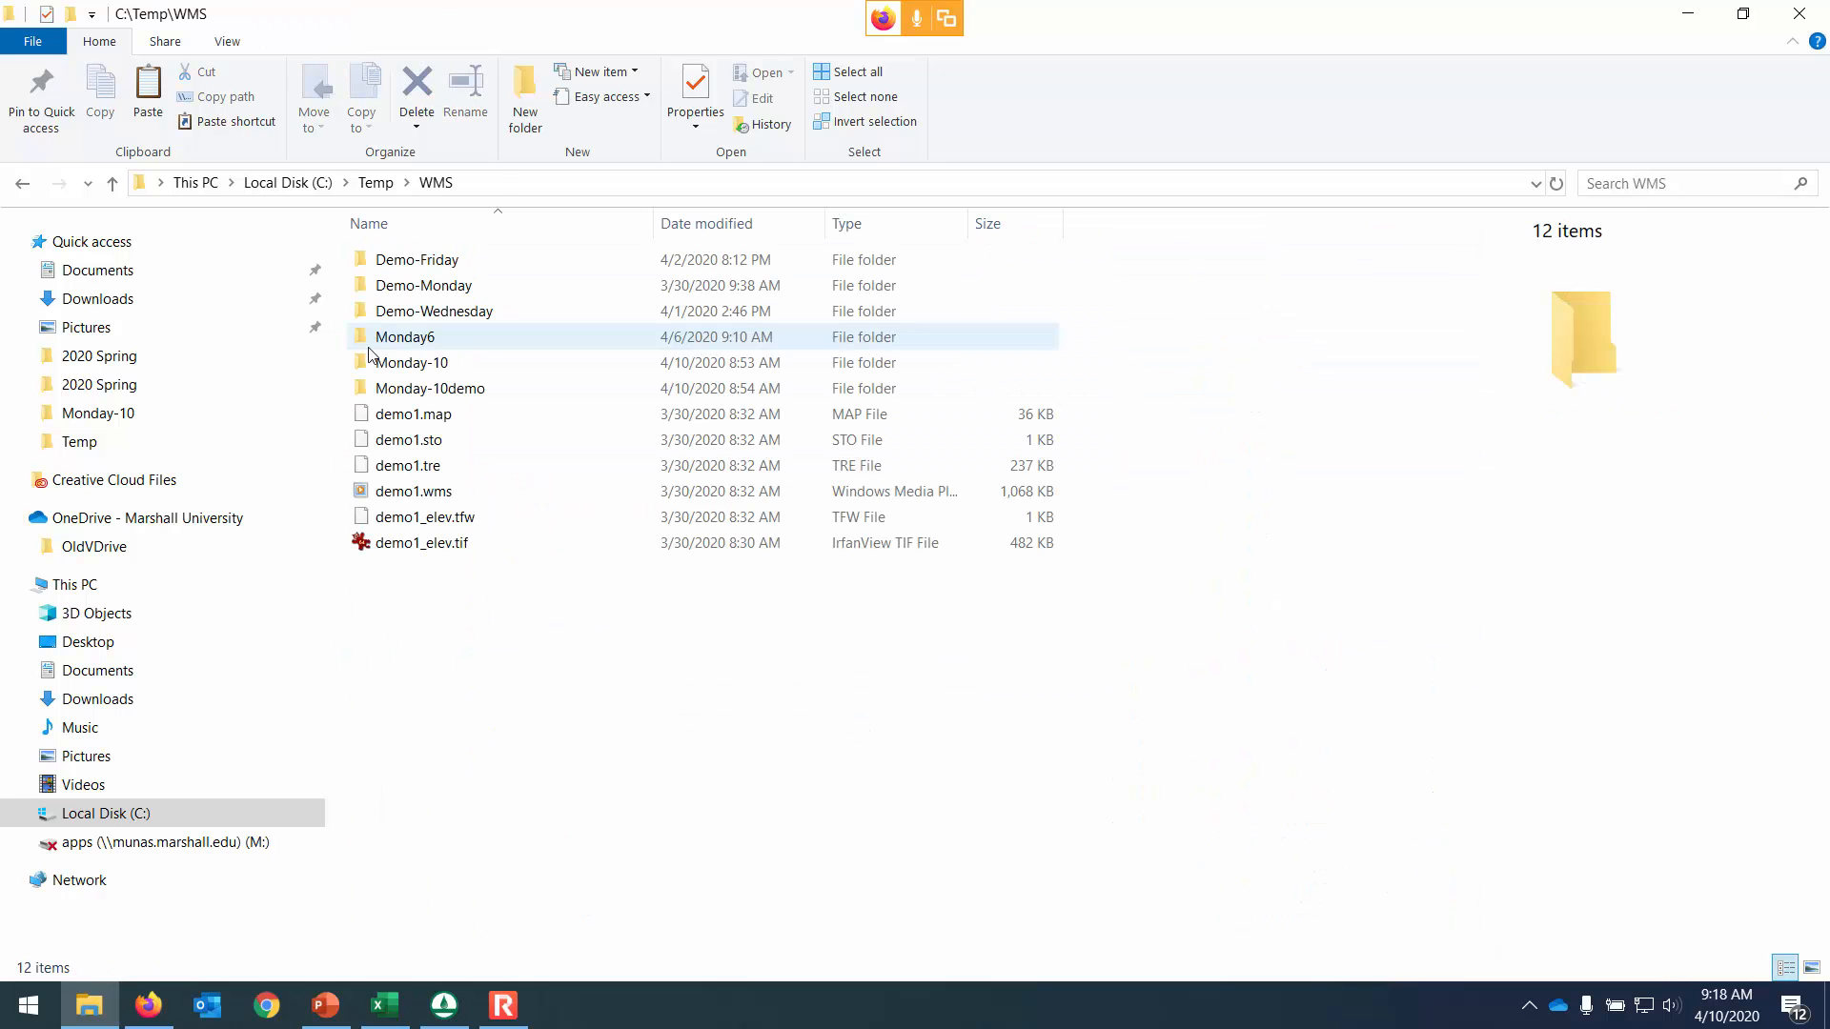
Open IWW Curve Number.txt from the Monday-10 folder and highlight the Open Water land use name and its curve numbers.
double_click(468, 396)
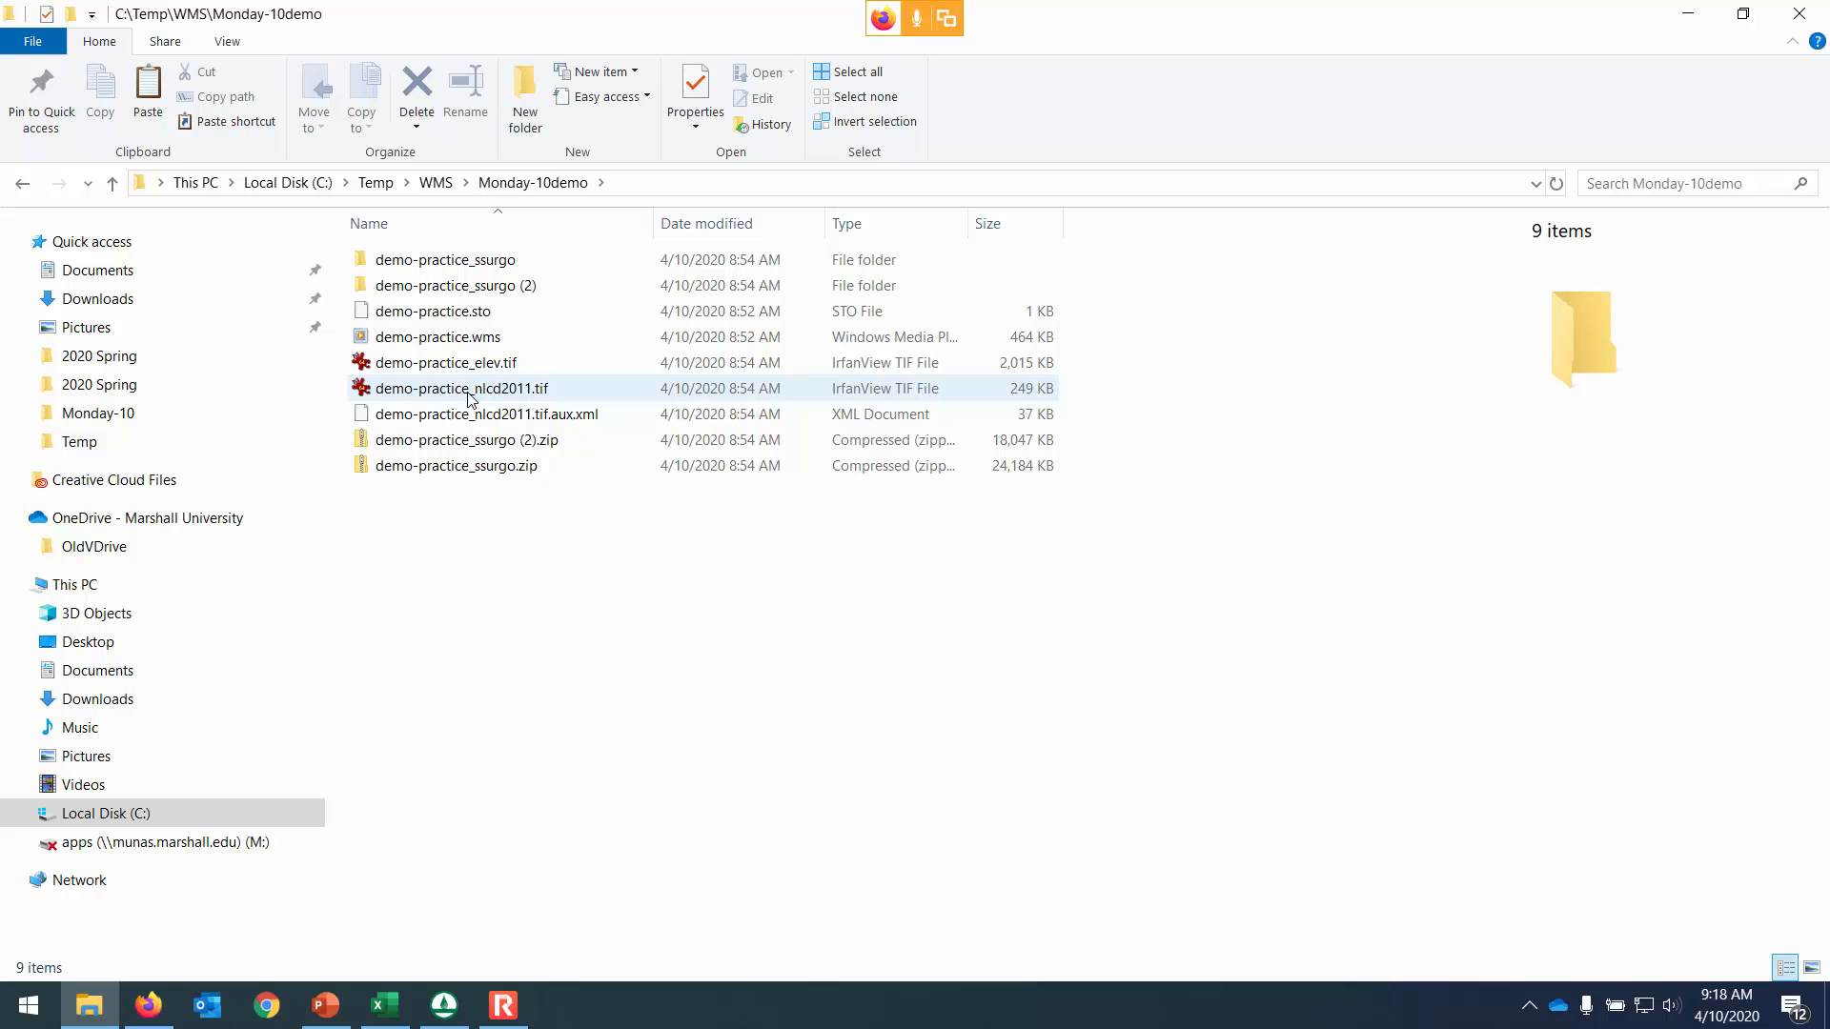
left_click(437, 182)
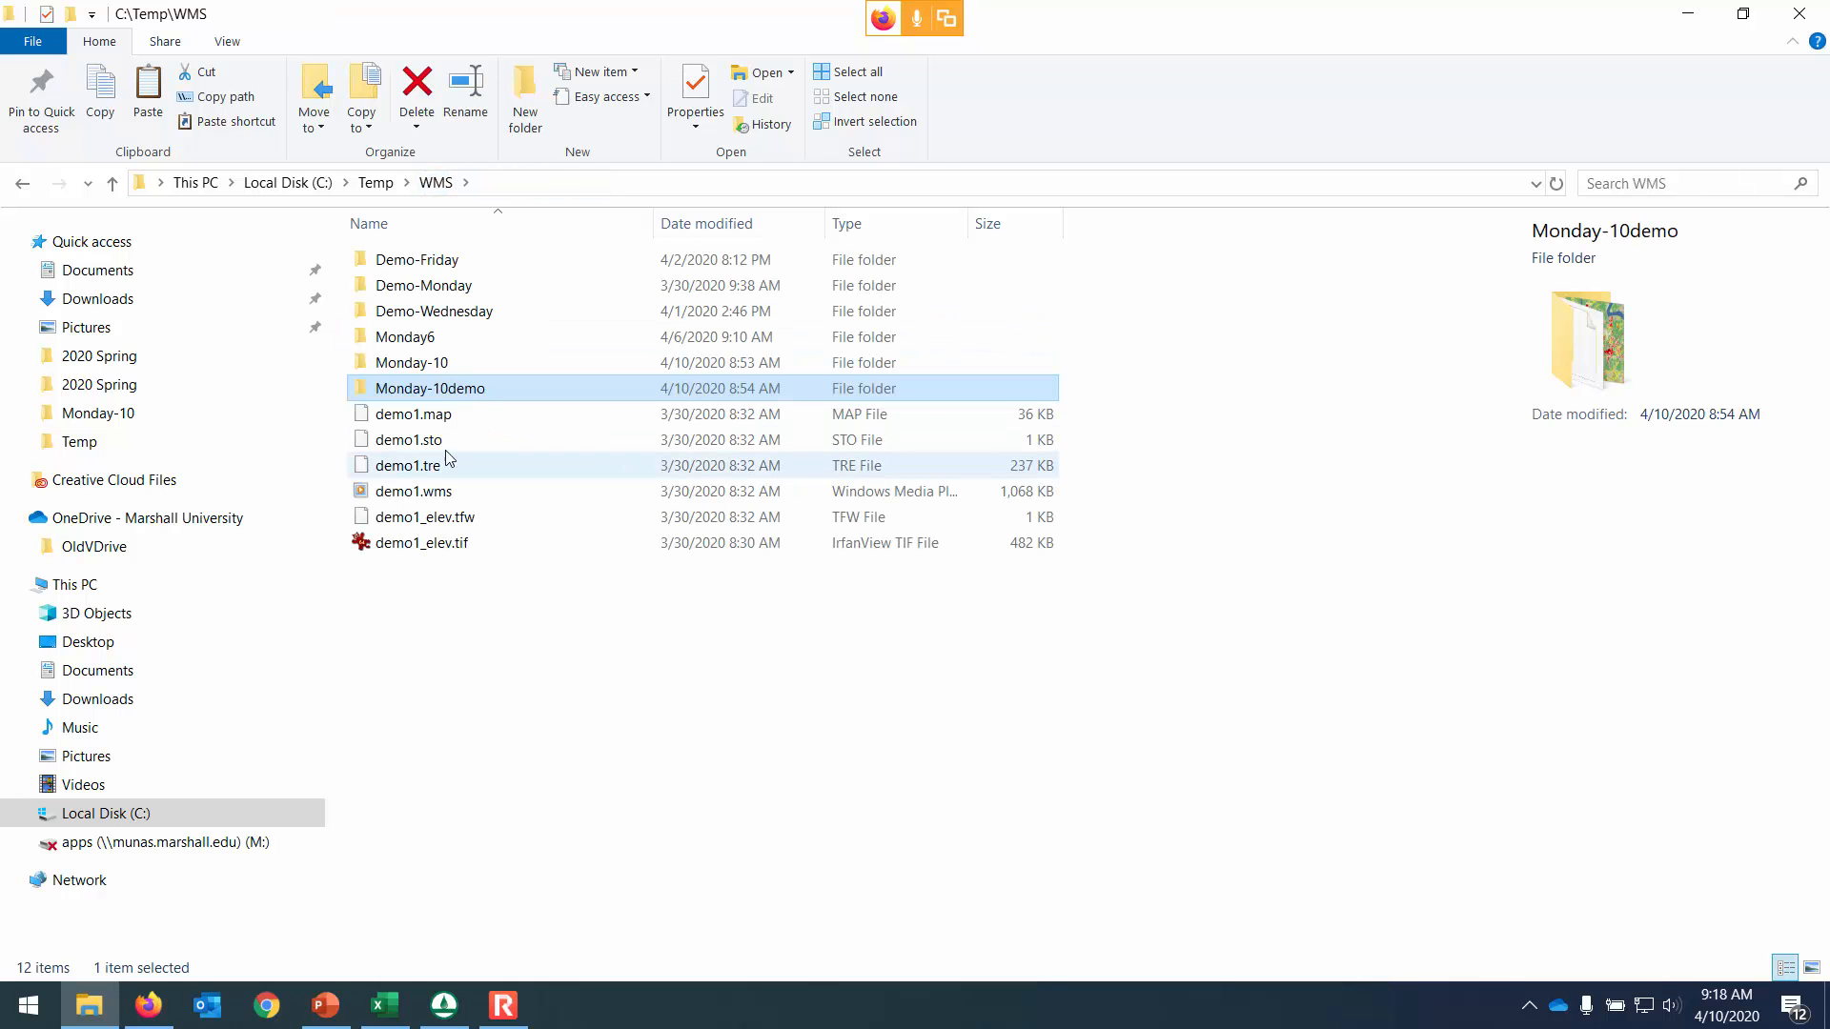
double_click(449, 360)
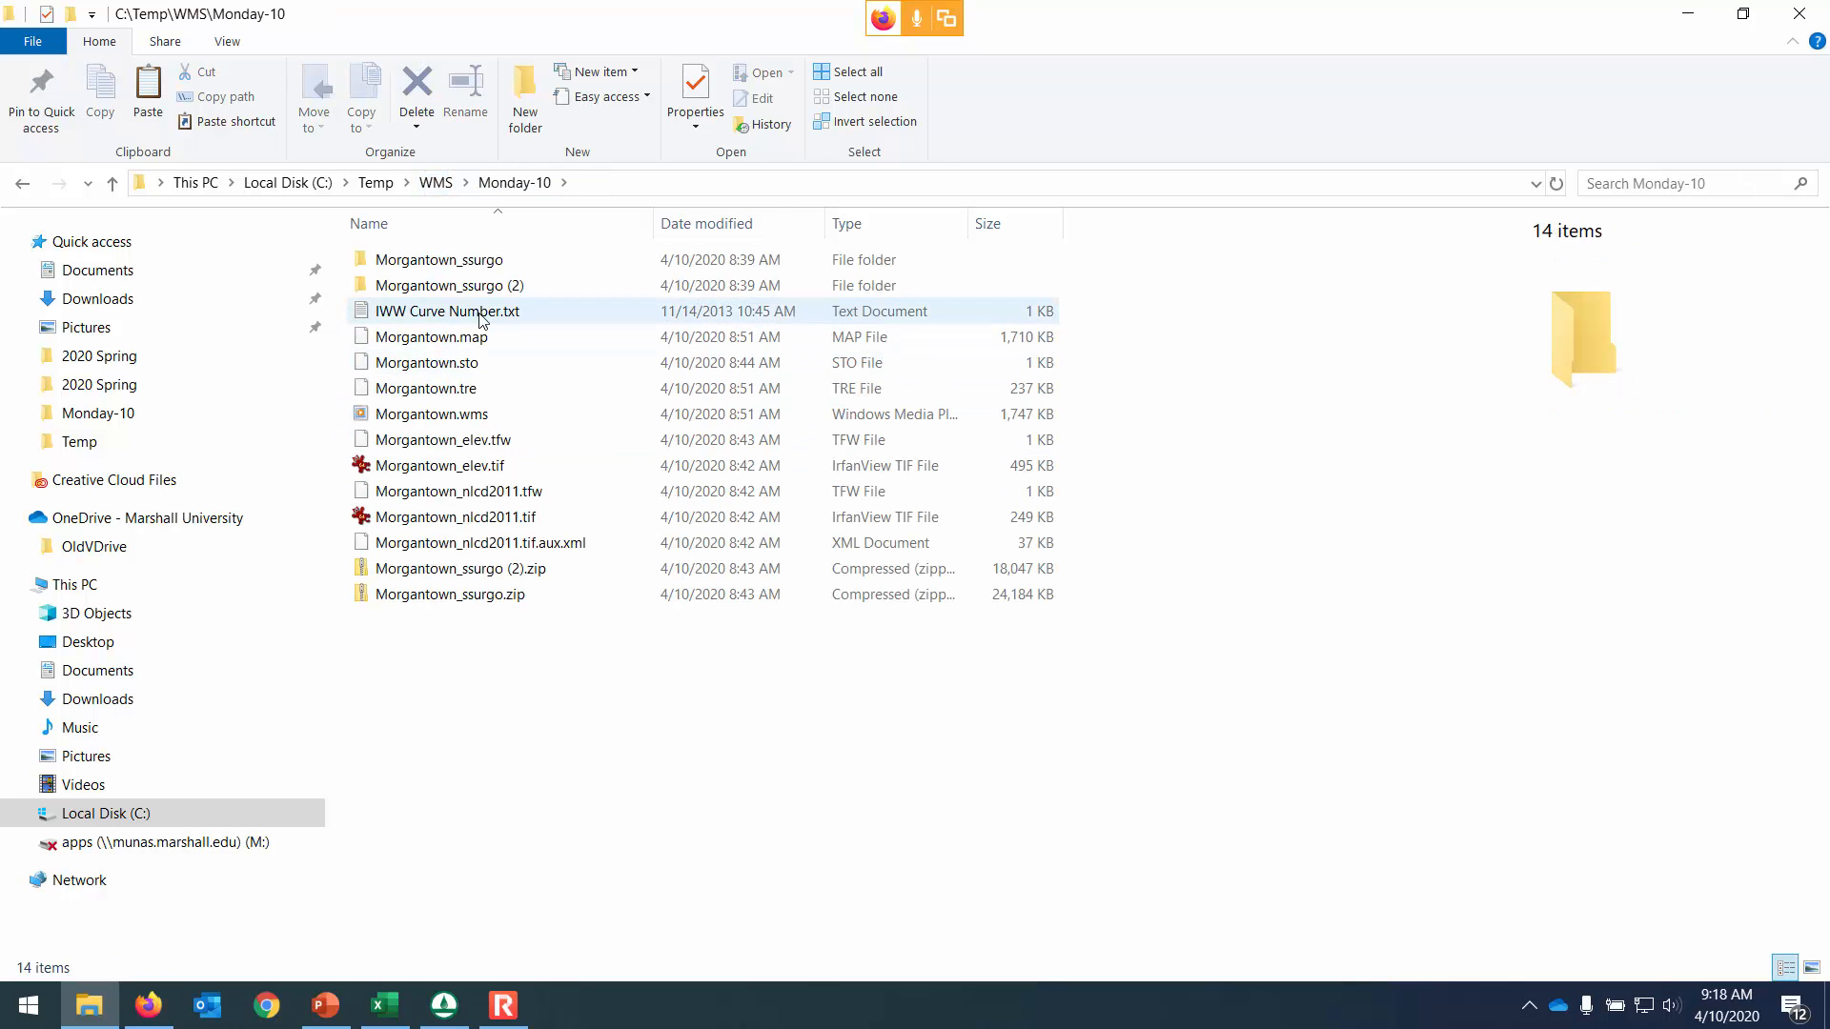
double_click(470, 318)
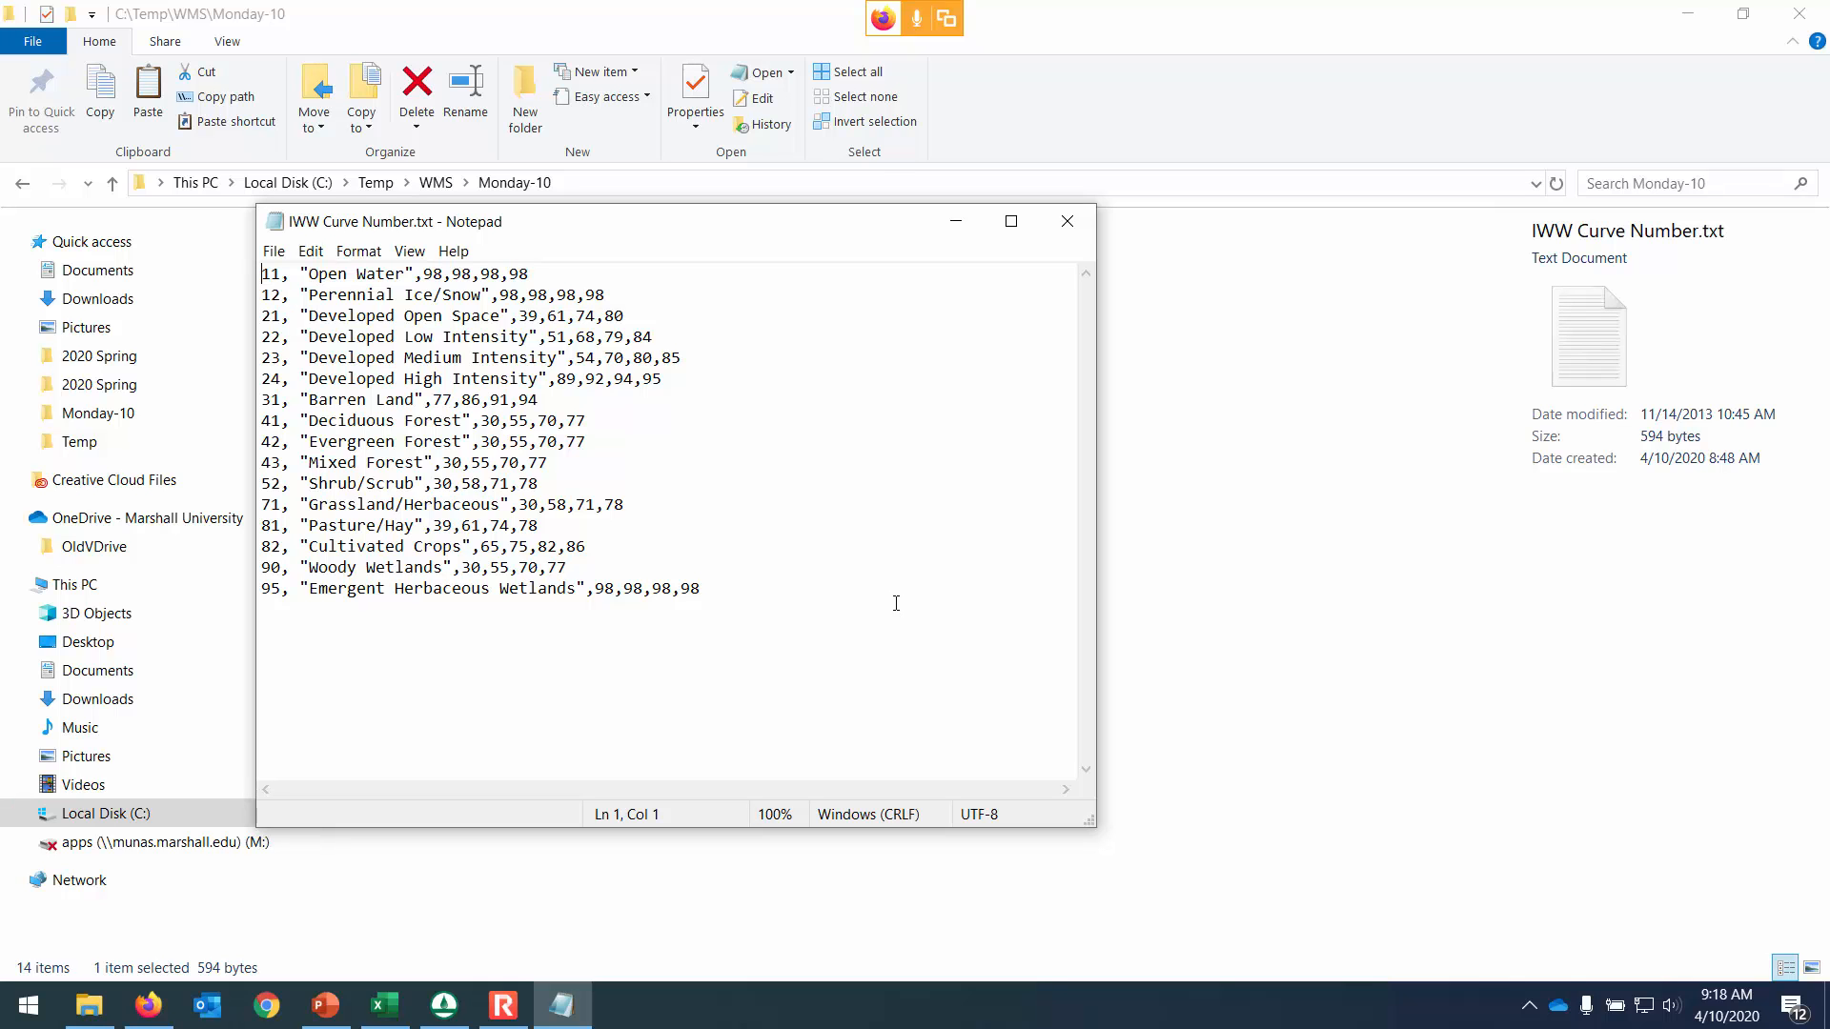
left_click_drag(309, 274, 407, 270)
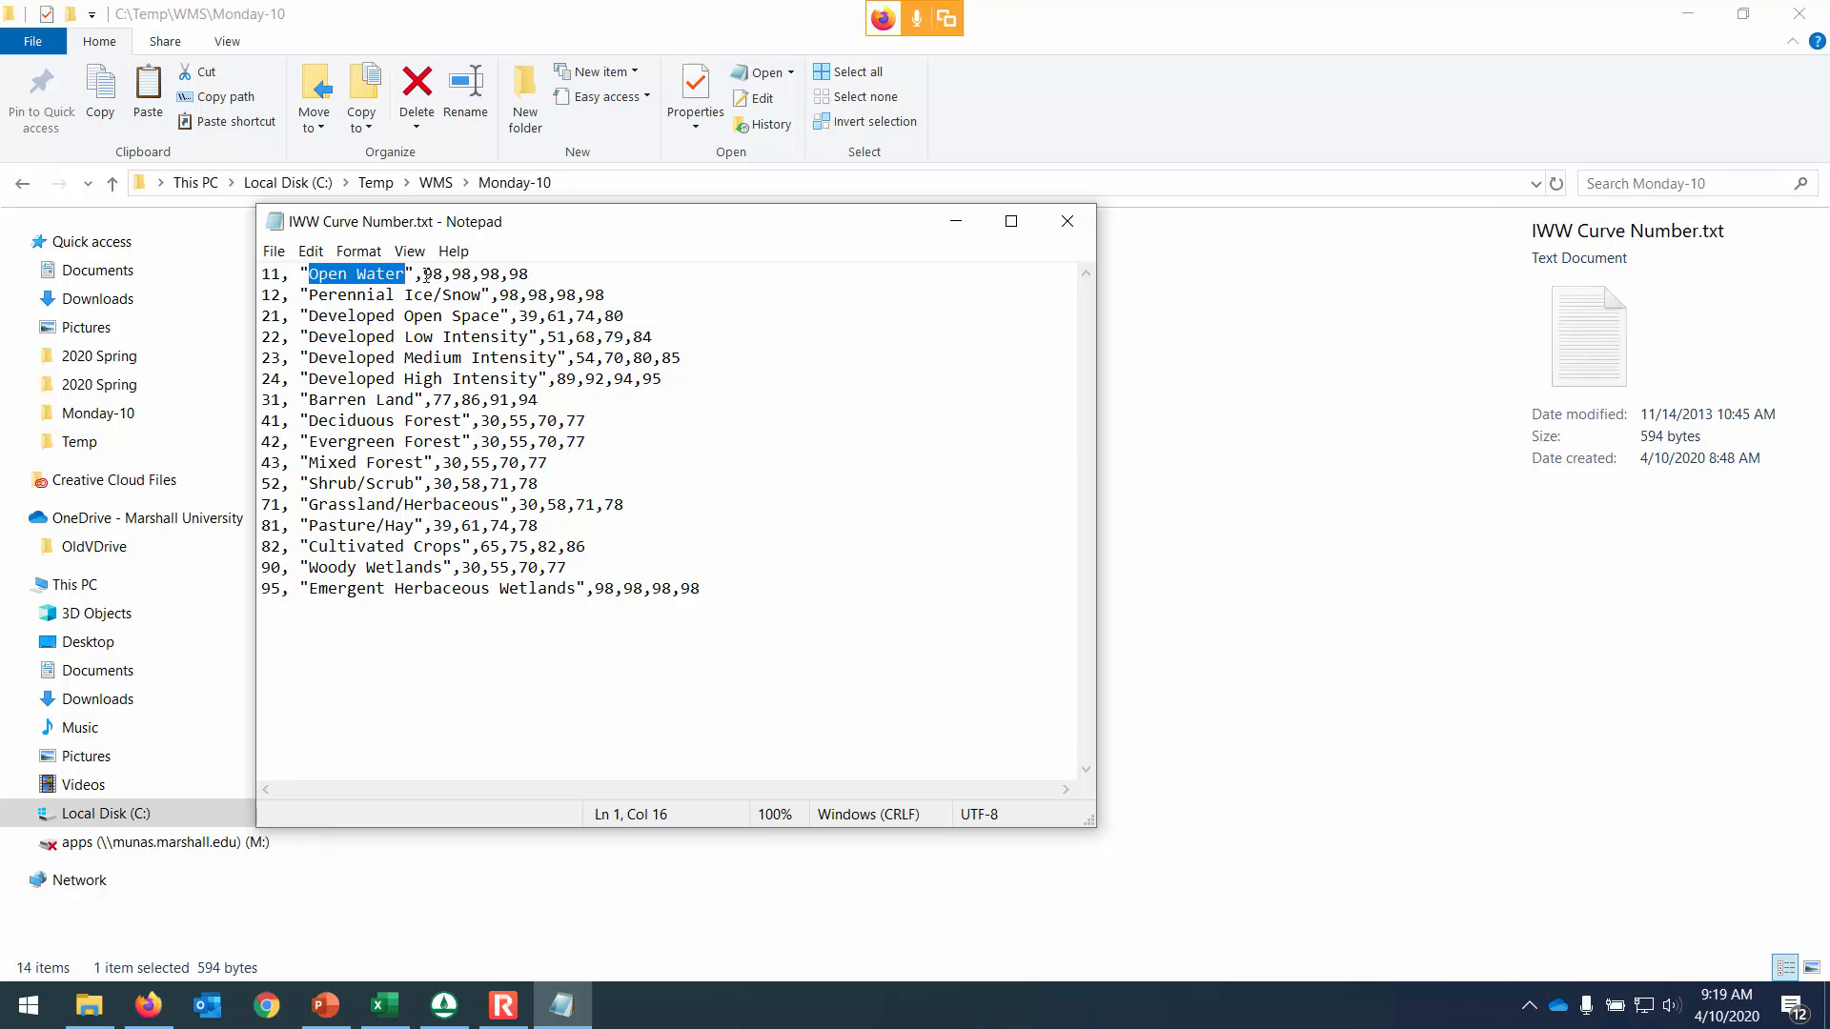
left_click_drag(426, 275, 529, 275)
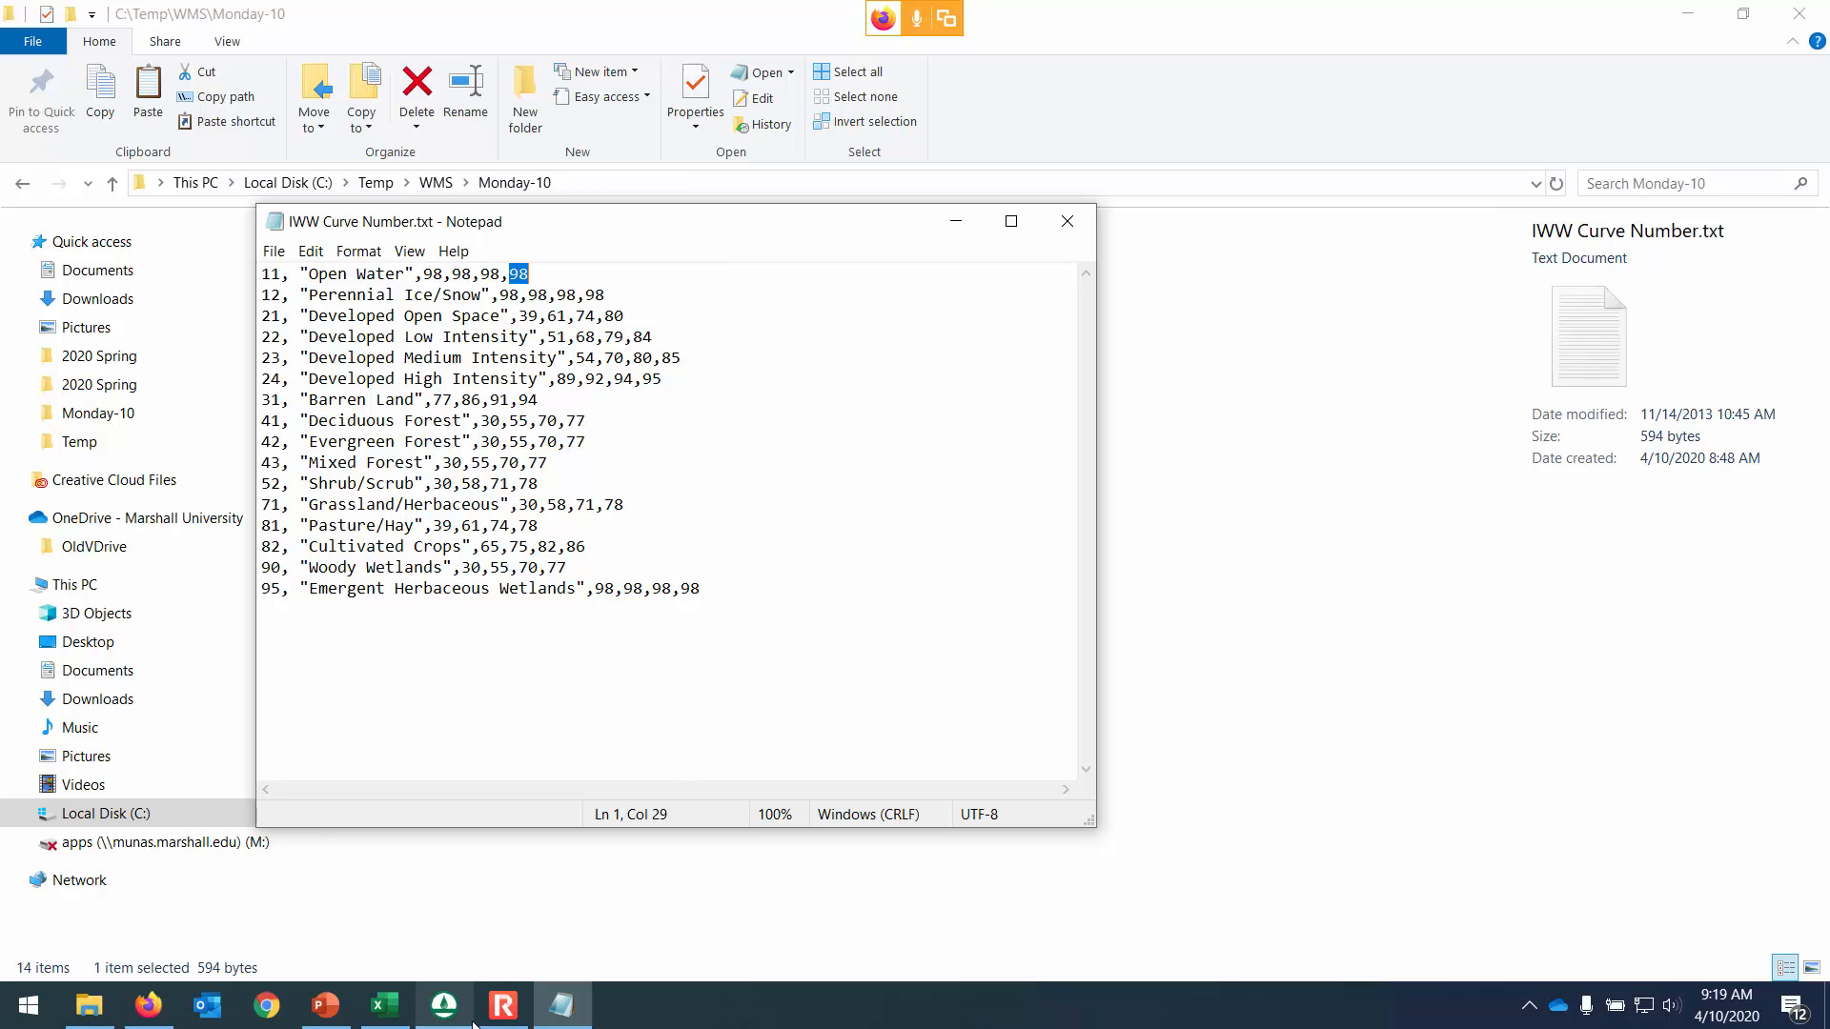
Switch to WMS, start the hydrologic modeling wizard and browse for the project filename in the WMS folder.
left_click(445, 1005)
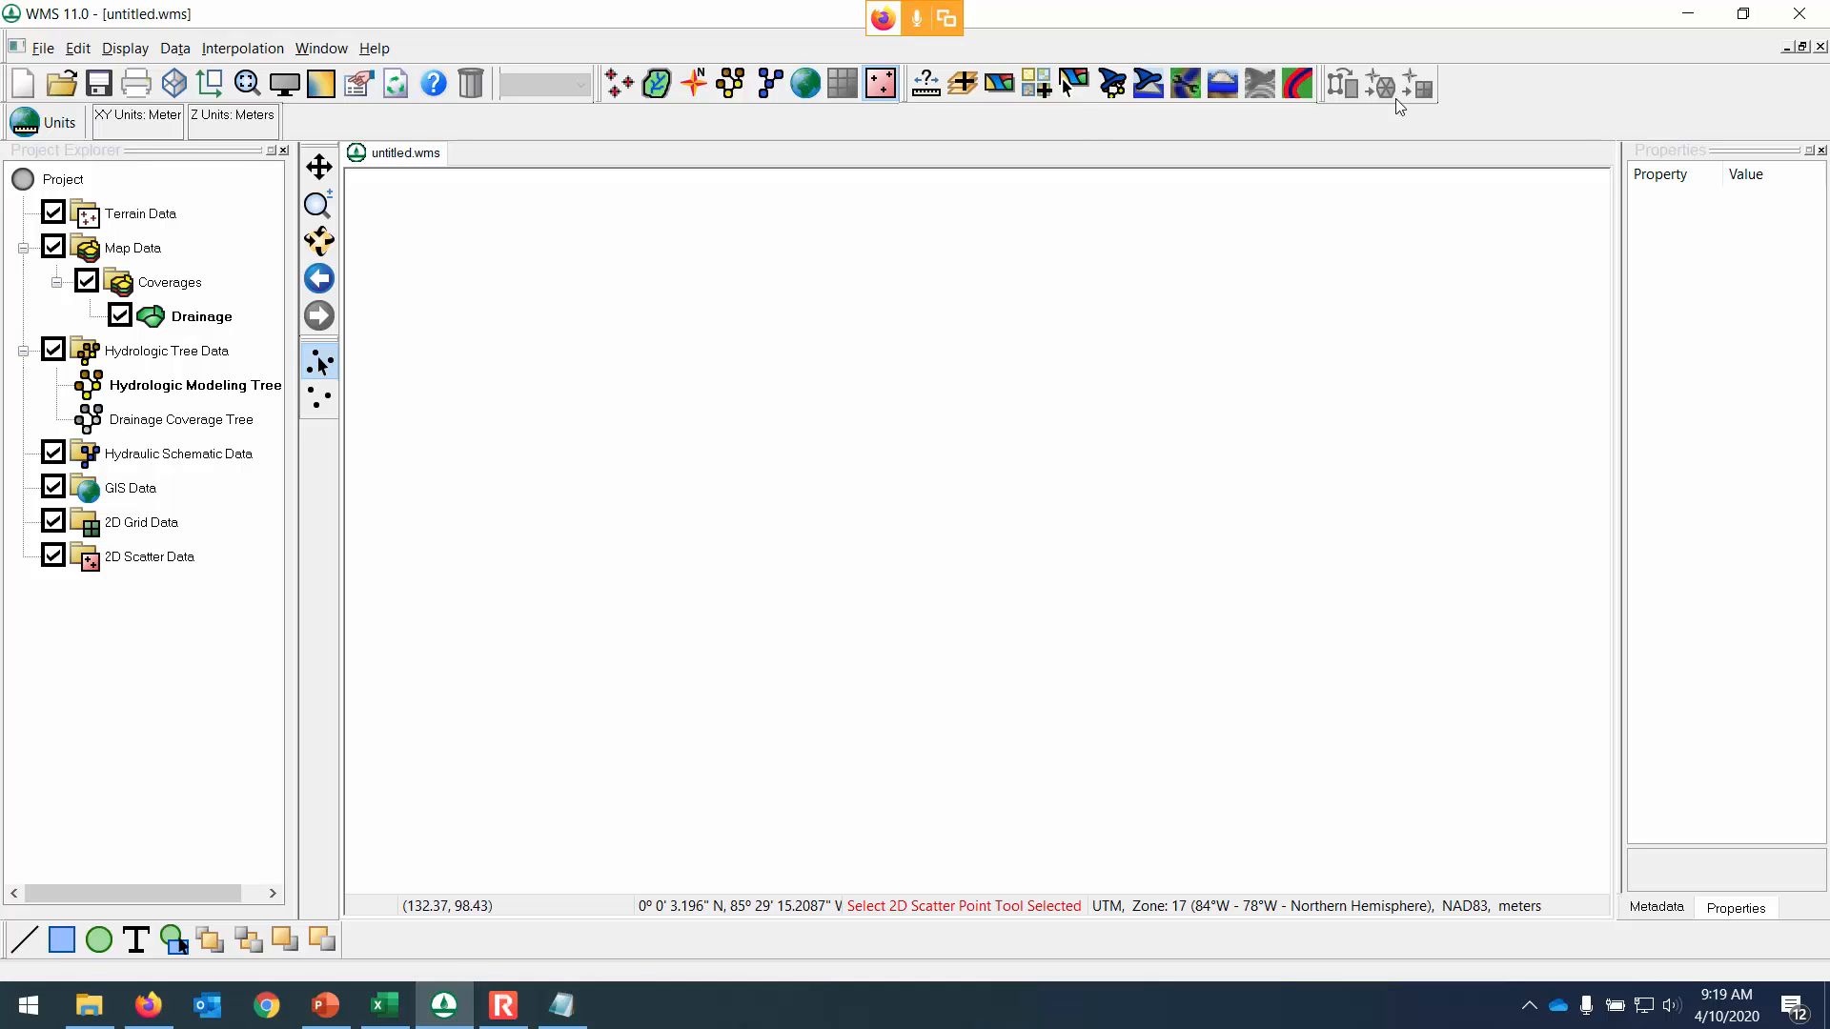
left_click(1112, 86)
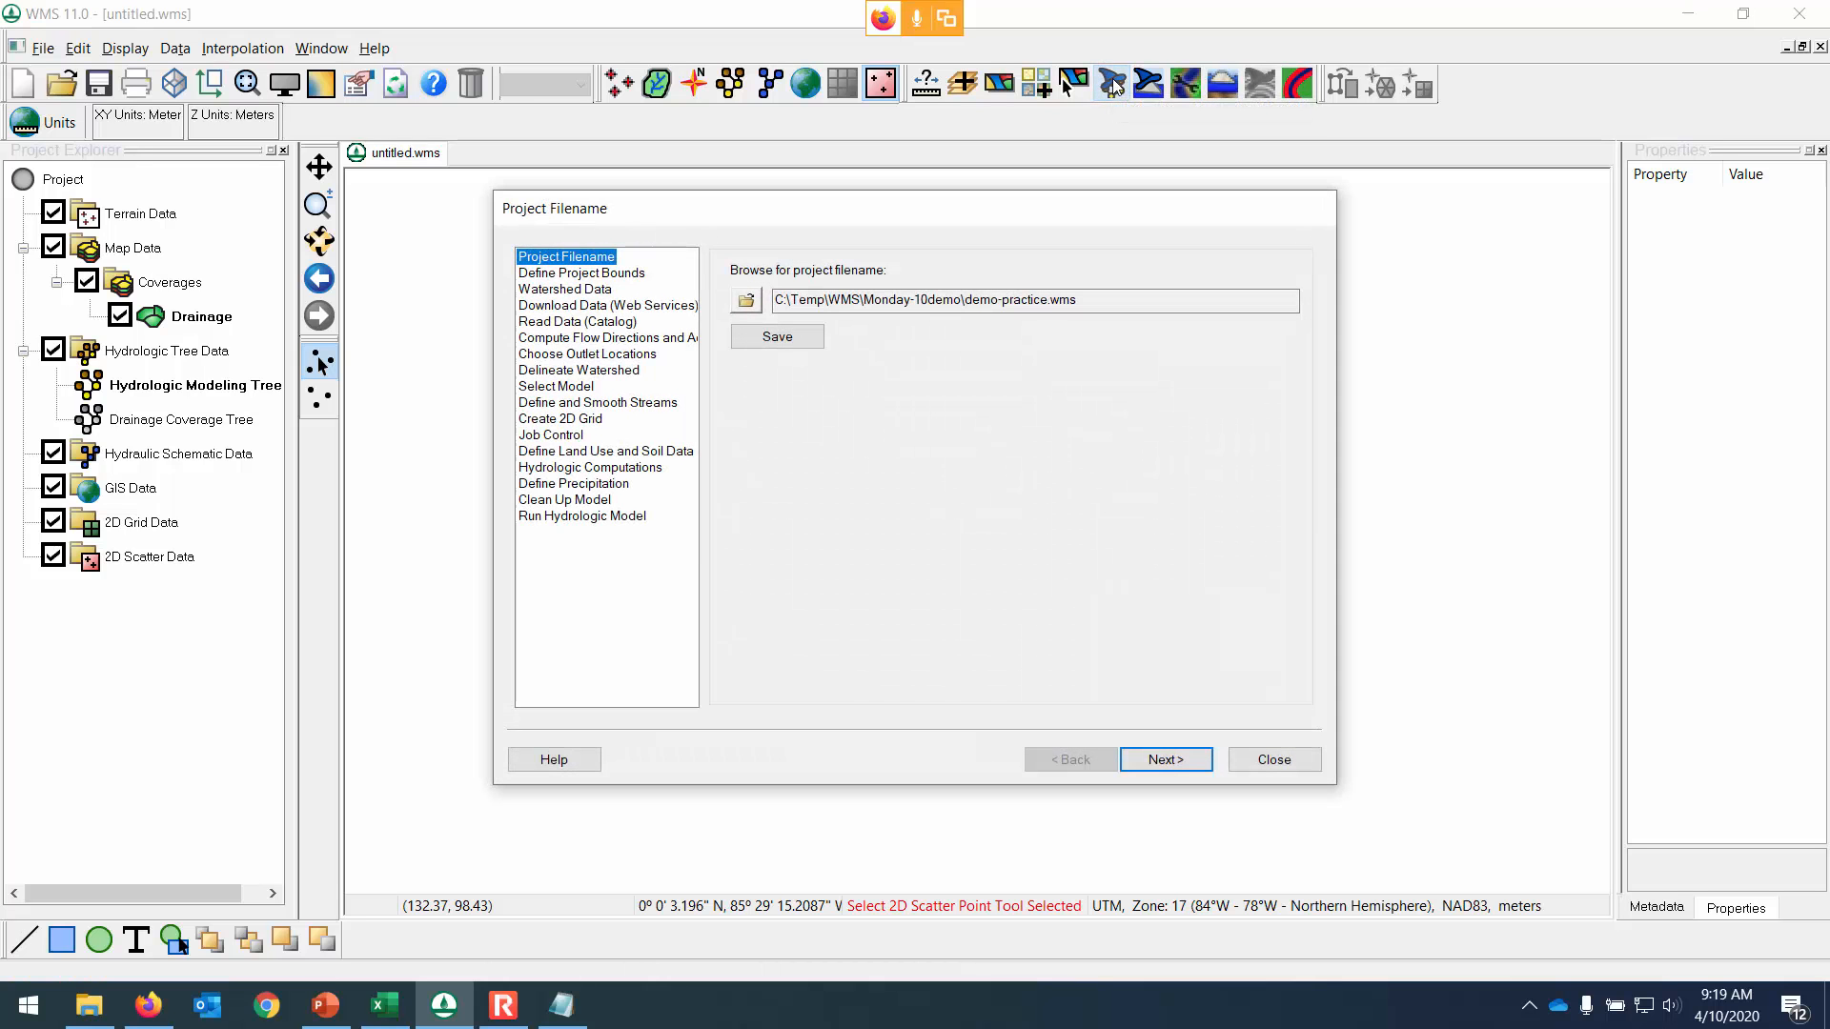
left_click(748, 302)
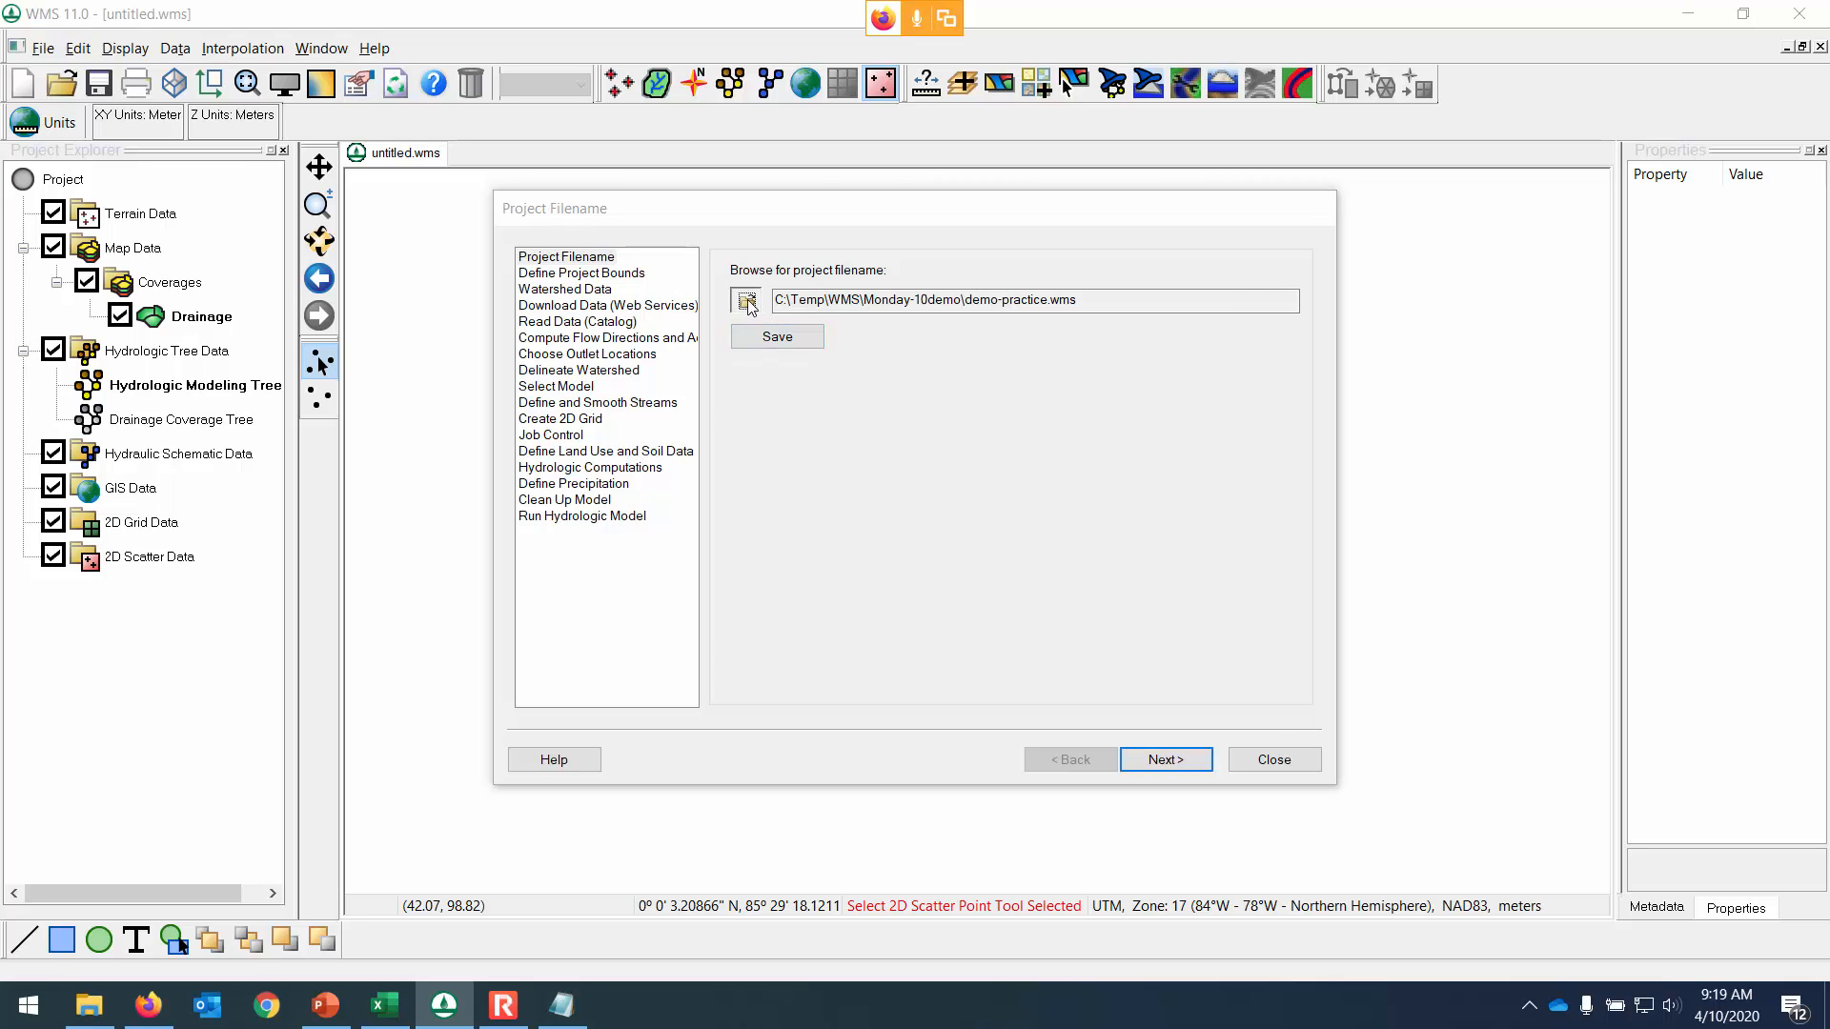
left_click(1067, 299)
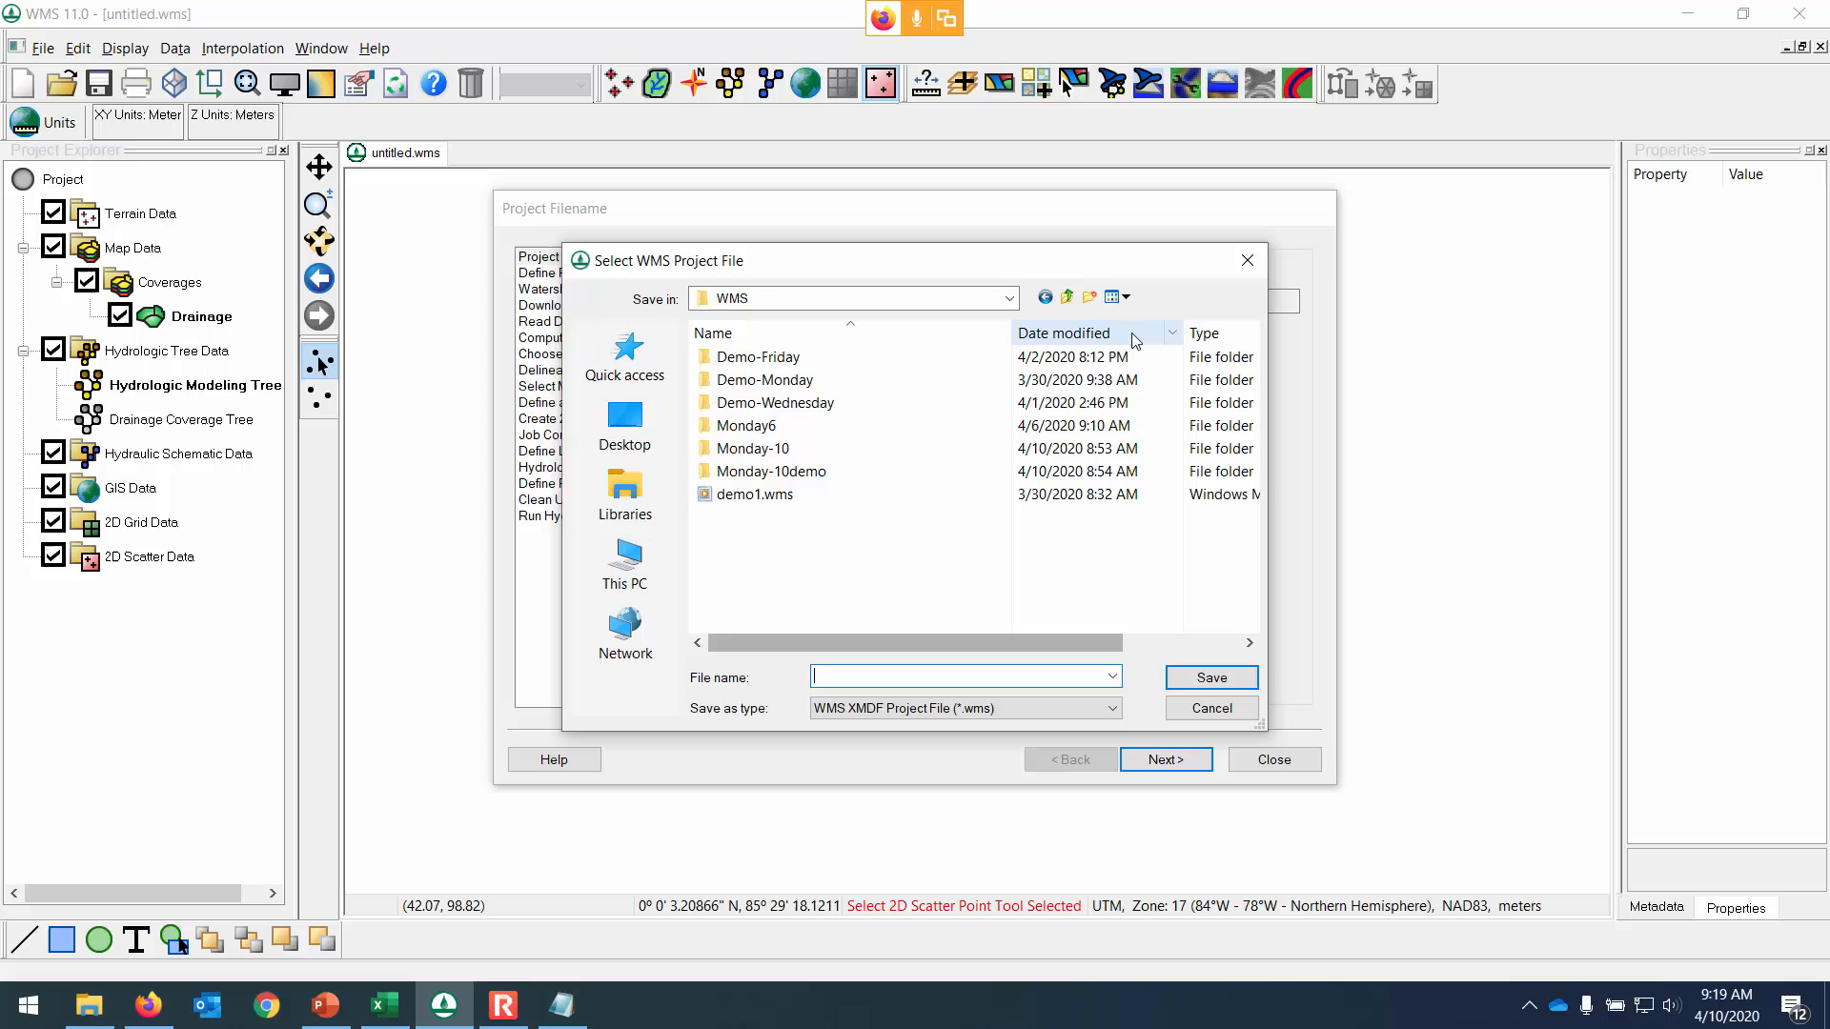
Create a folder named Monday-10-class inside the WMS folder and open it.
left_click(1088, 298)
type("Wedne")
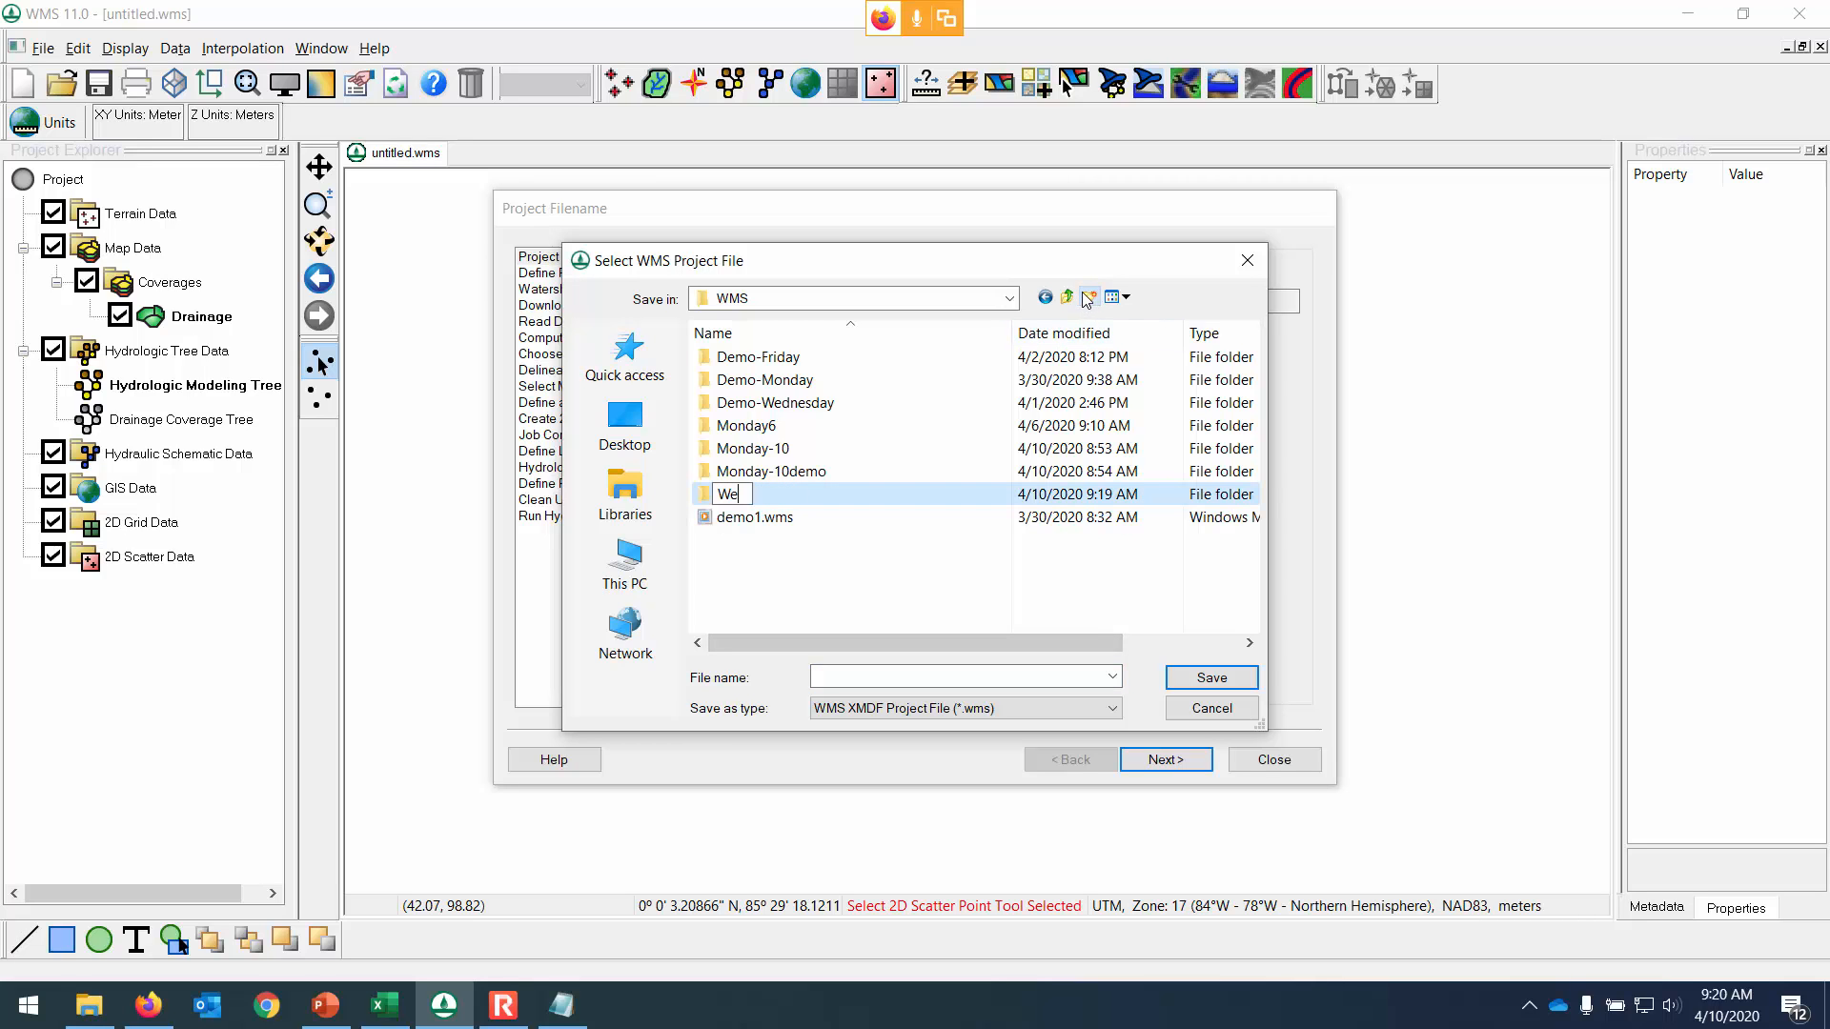
key("BackSpace")
key("BackSpace")
key("BackSpace")
key("BackSpace")
key("BackSpace")
type("Monday-10-class")
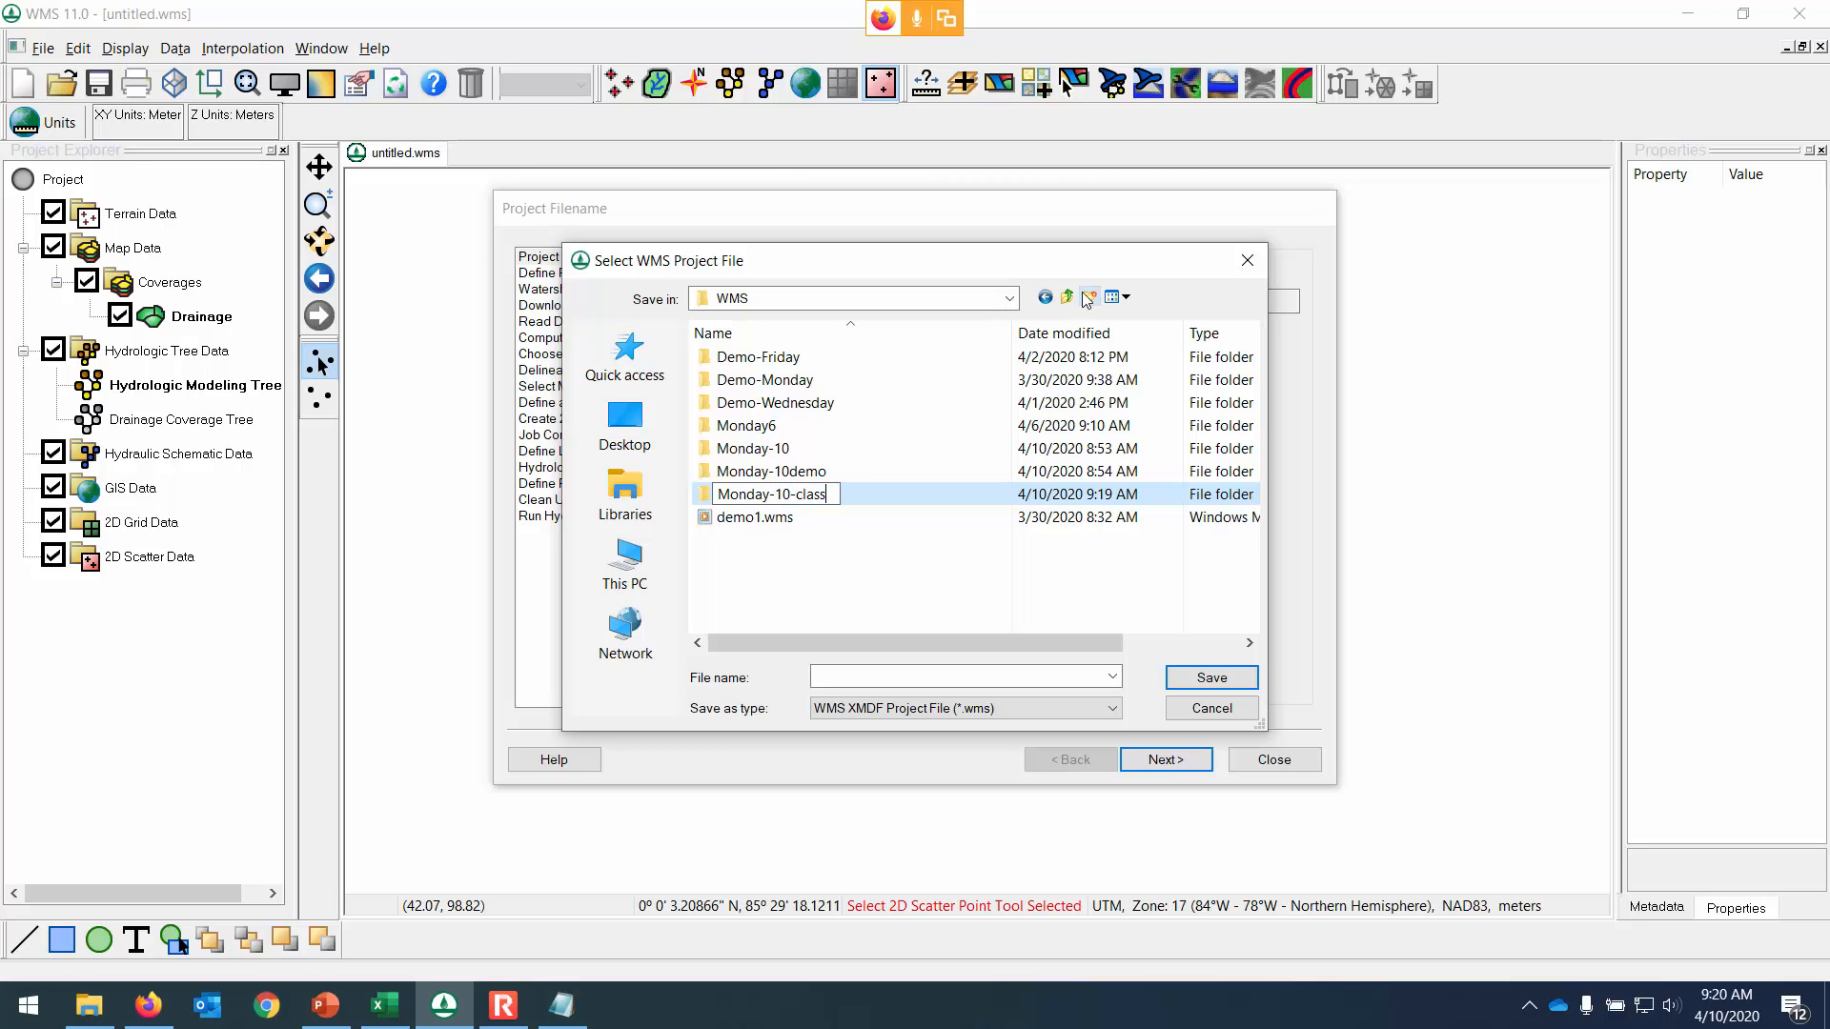
key("Return")
key("Return")
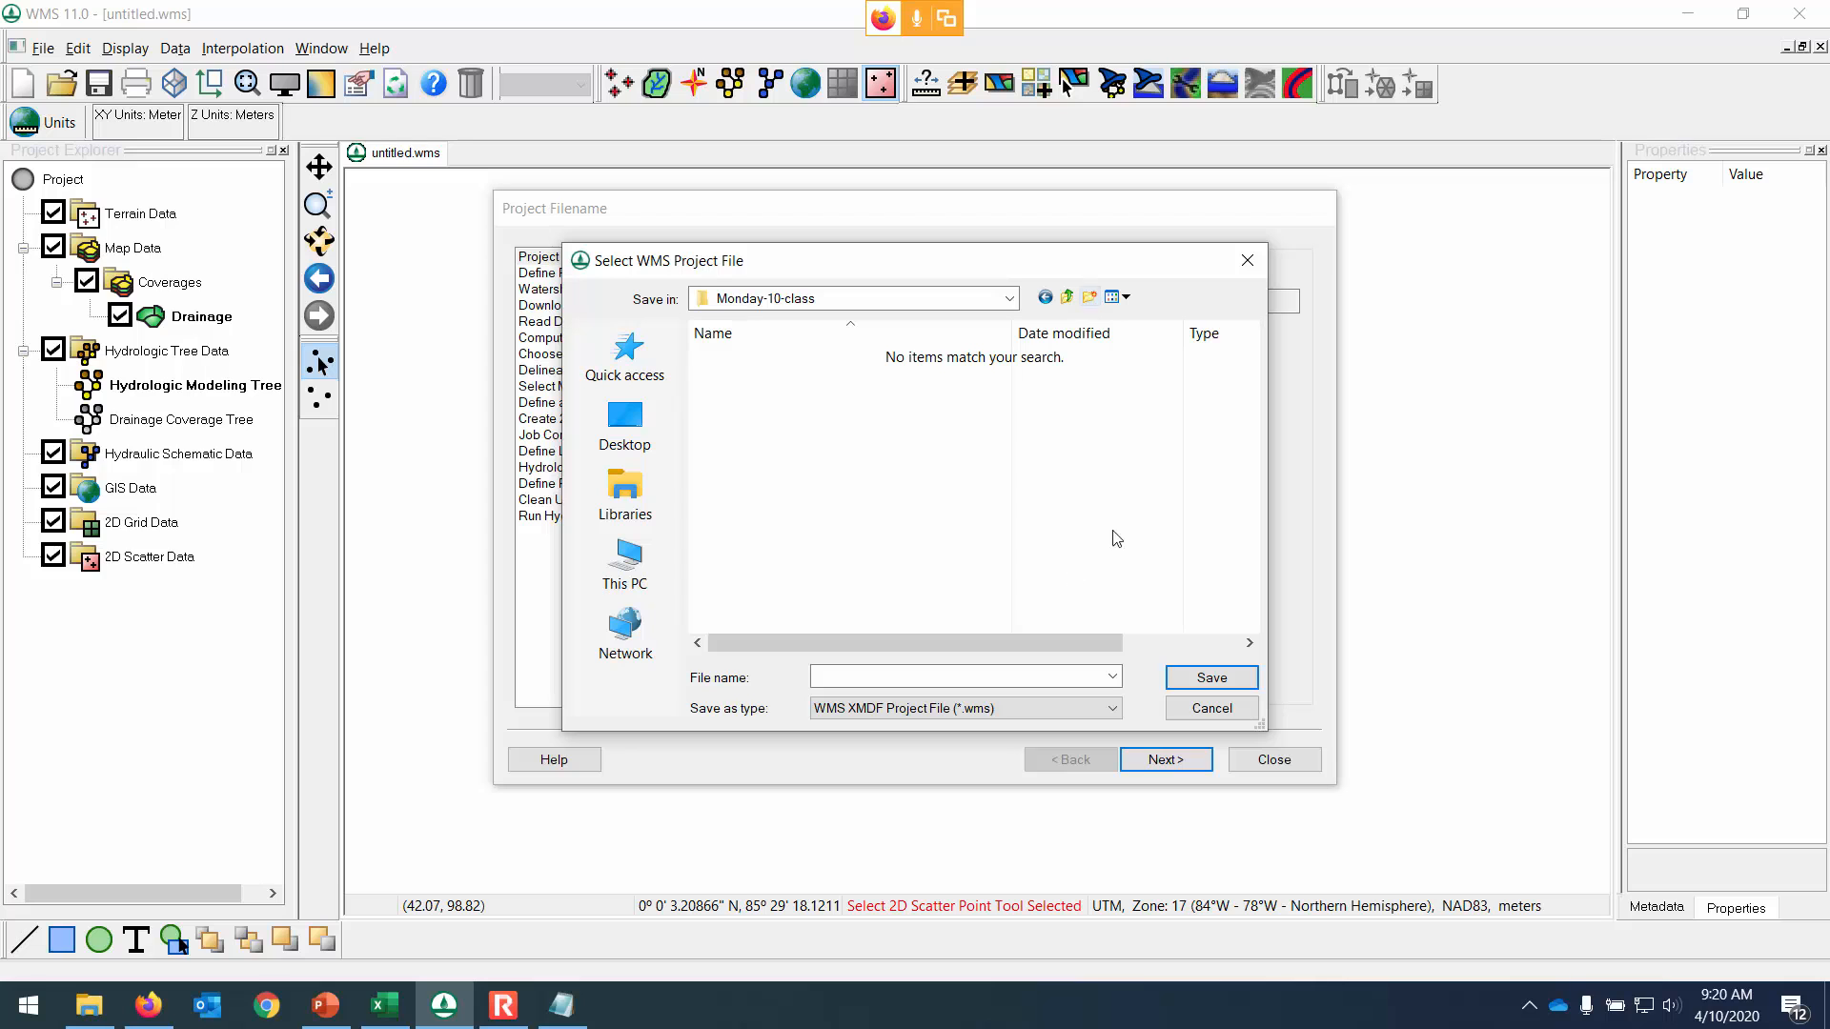
Name the project file class-demo and save the project.
left_click(950, 673)
type("class-demo")
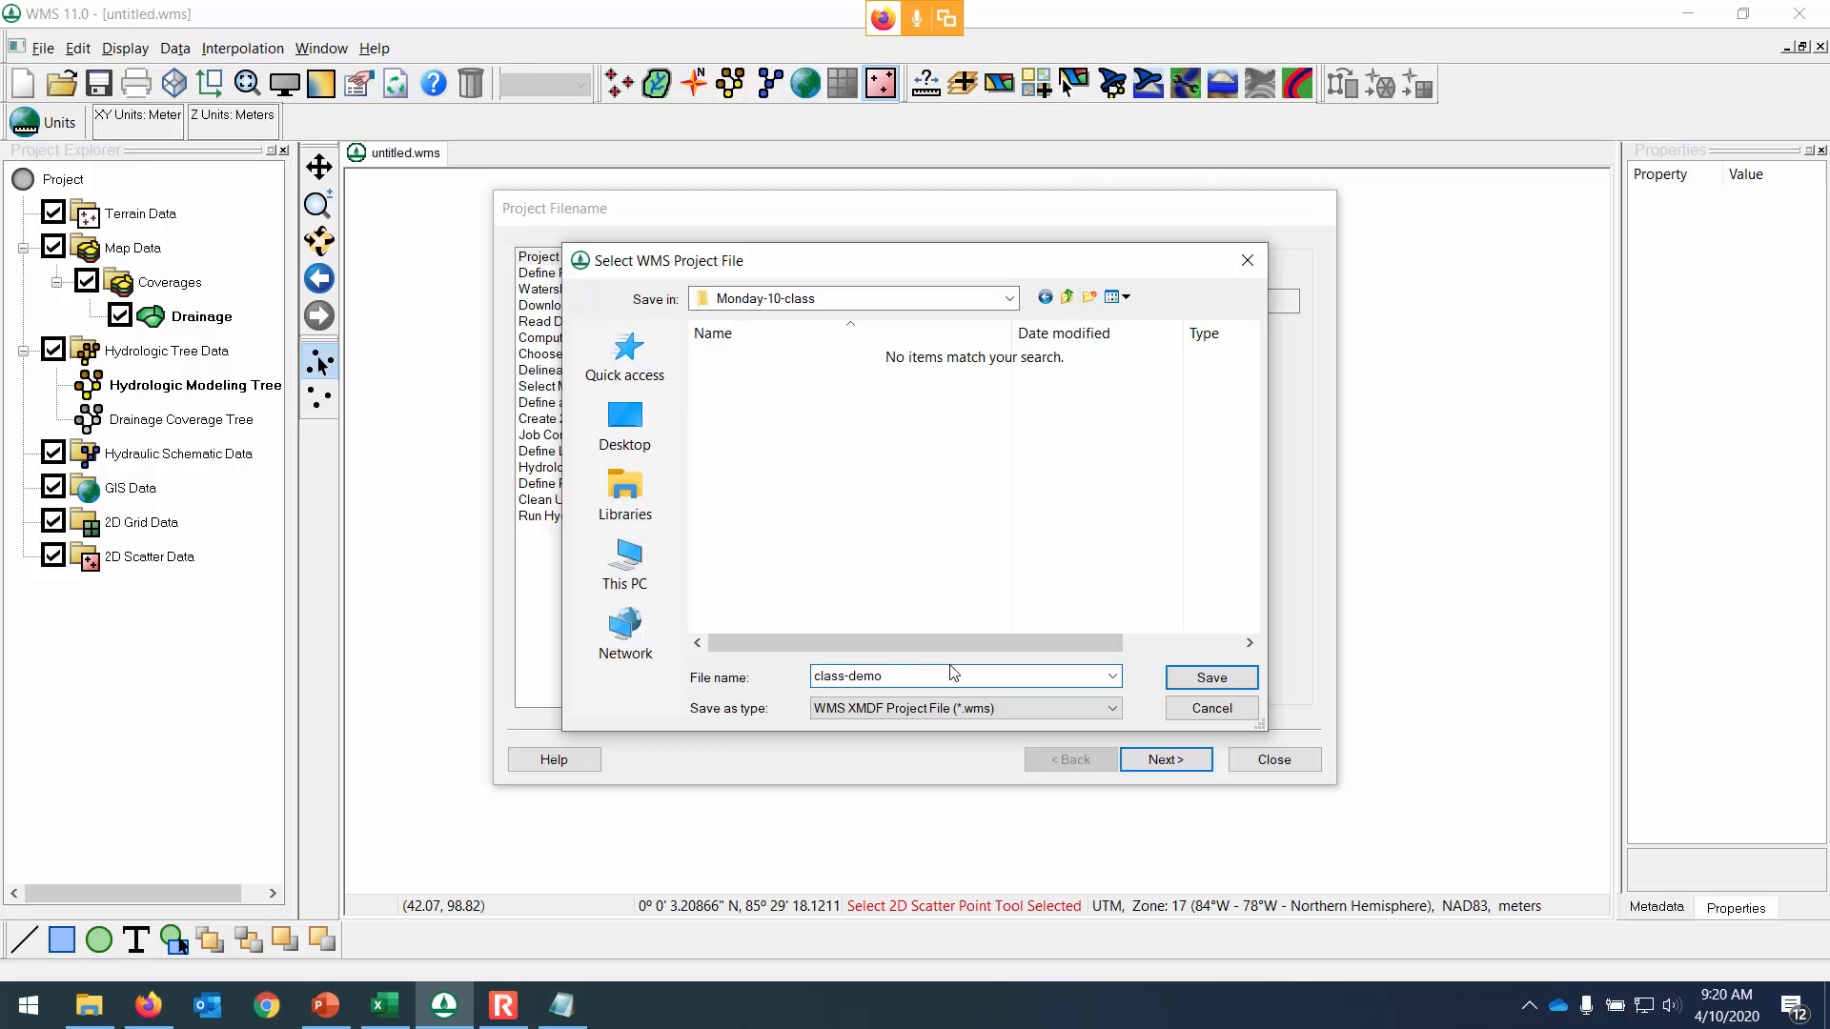
left_click(1226, 679)
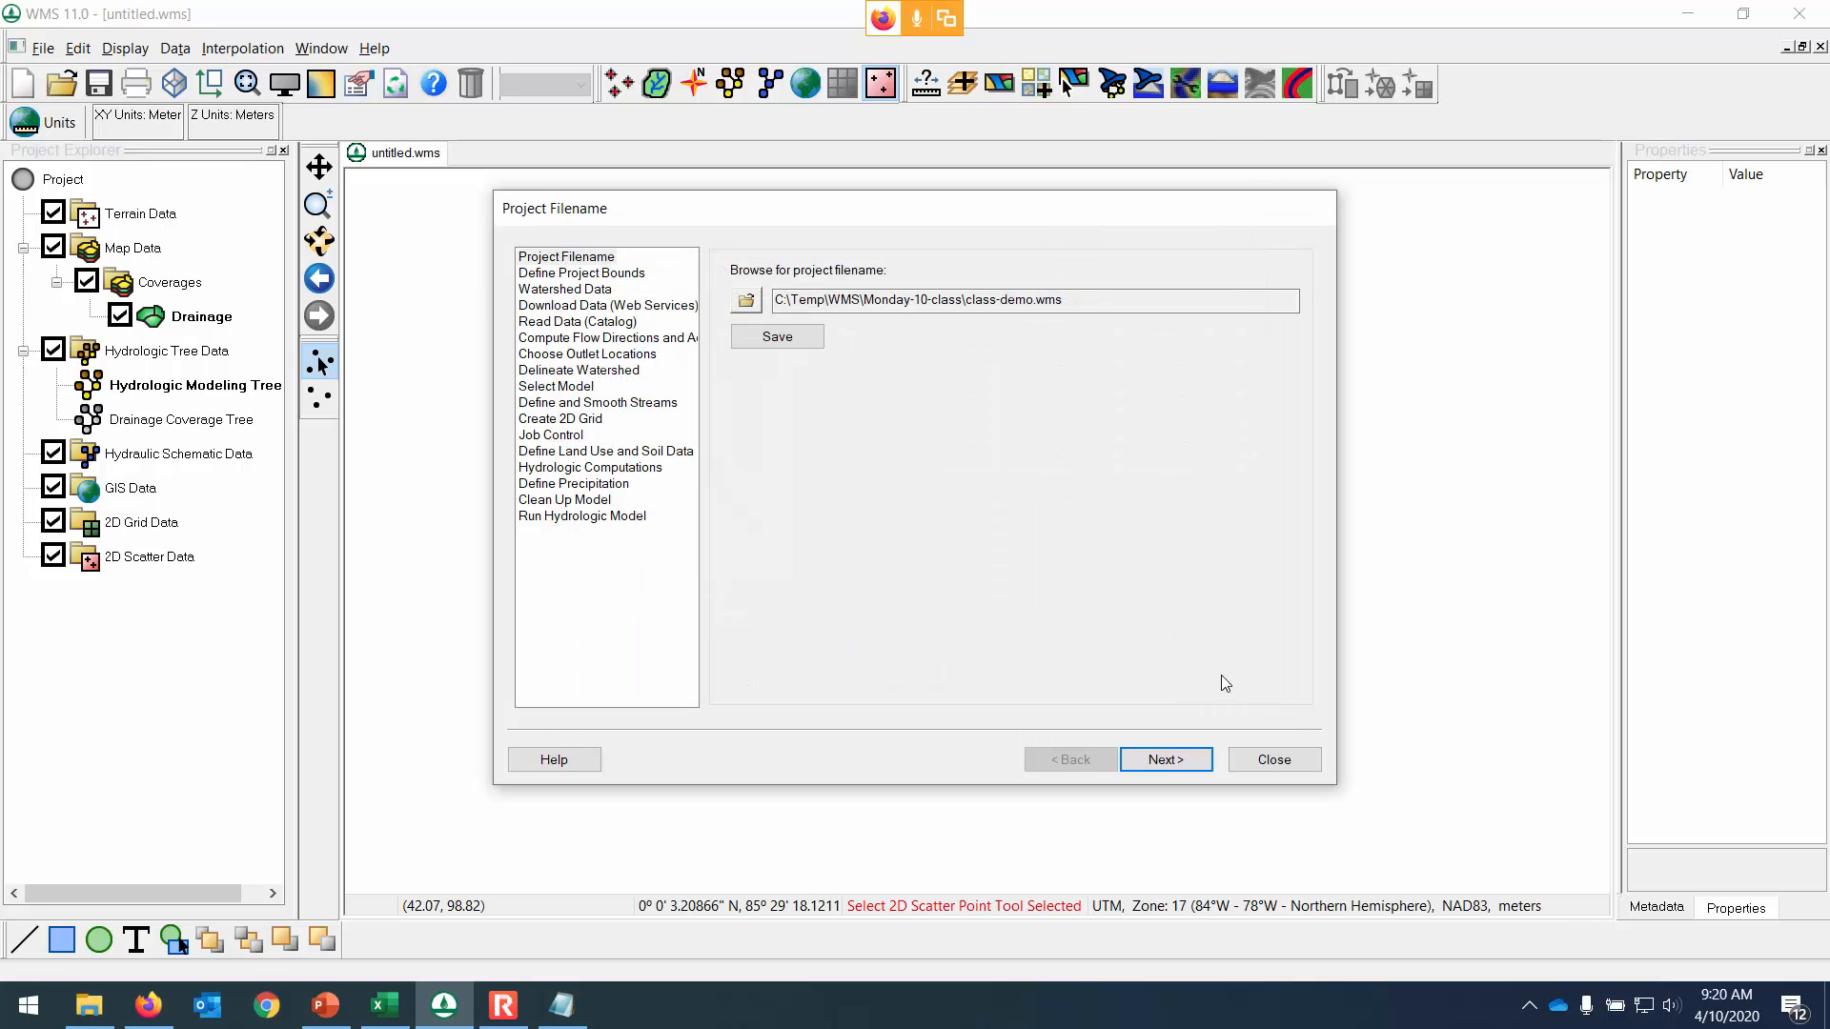
left_click(783, 339)
left_click(783, 339)
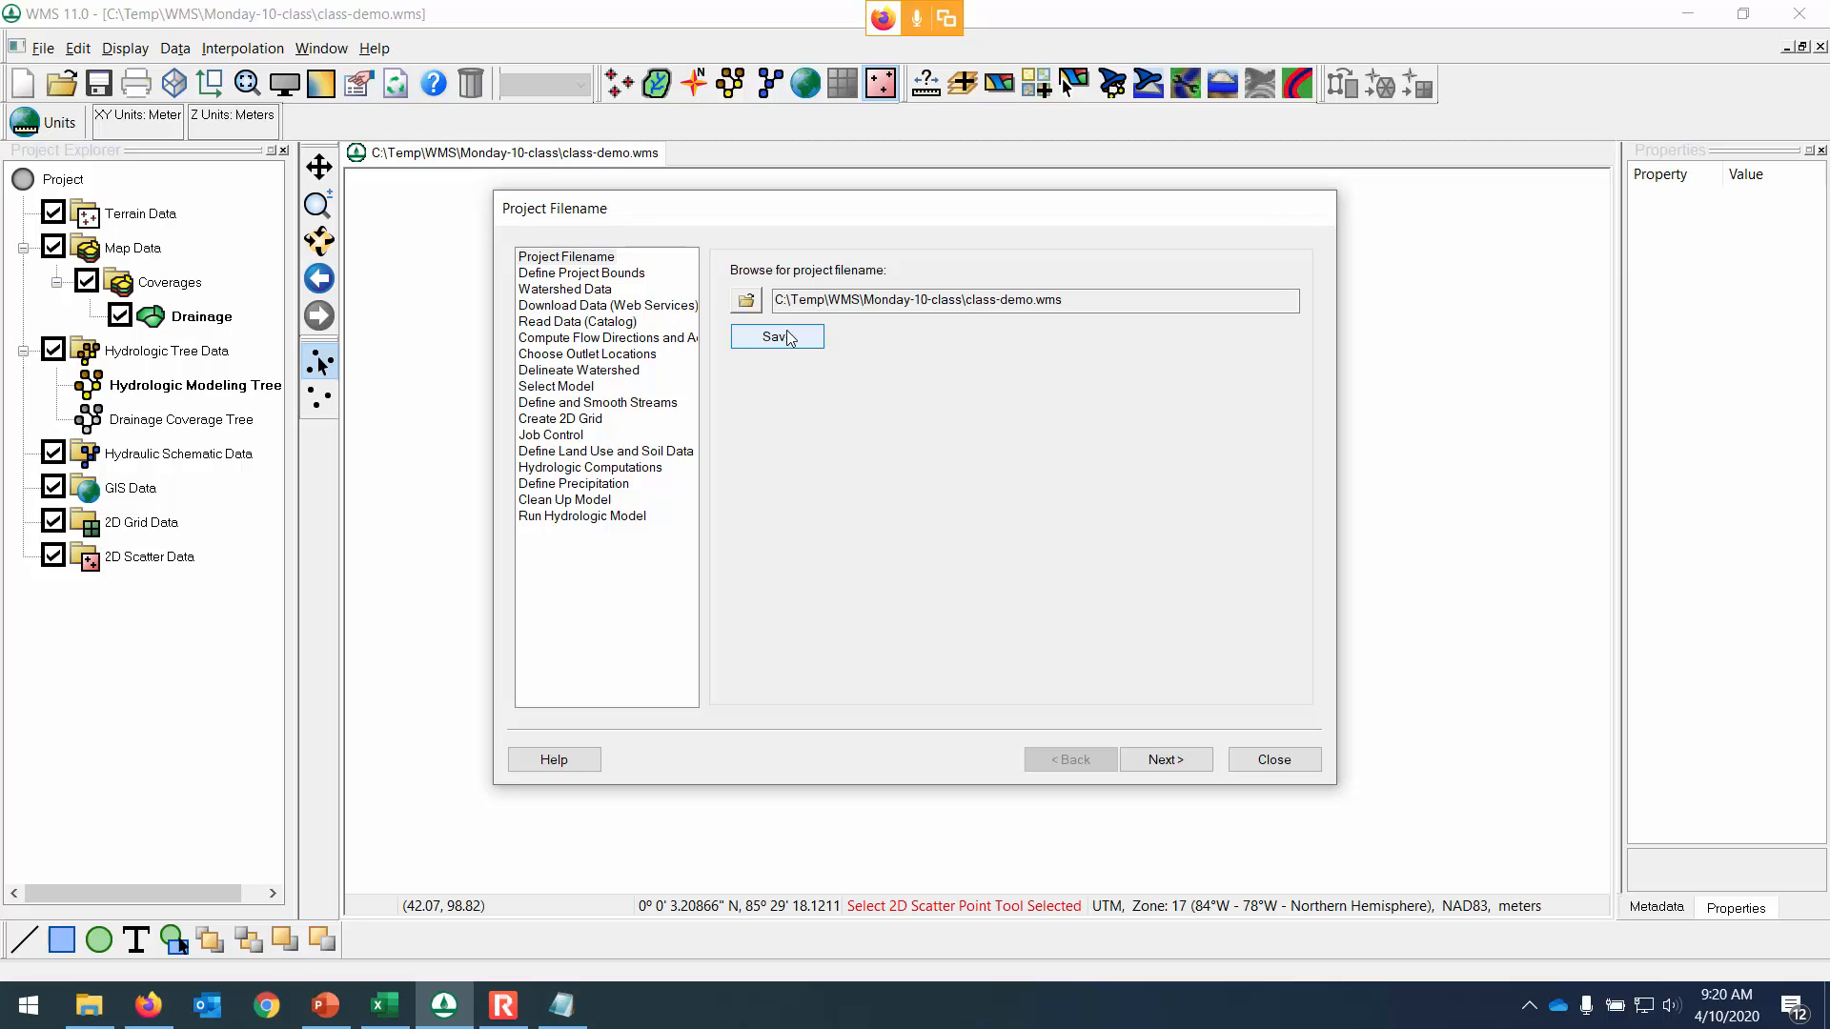
left_click(522, 172)
key("ctrl")
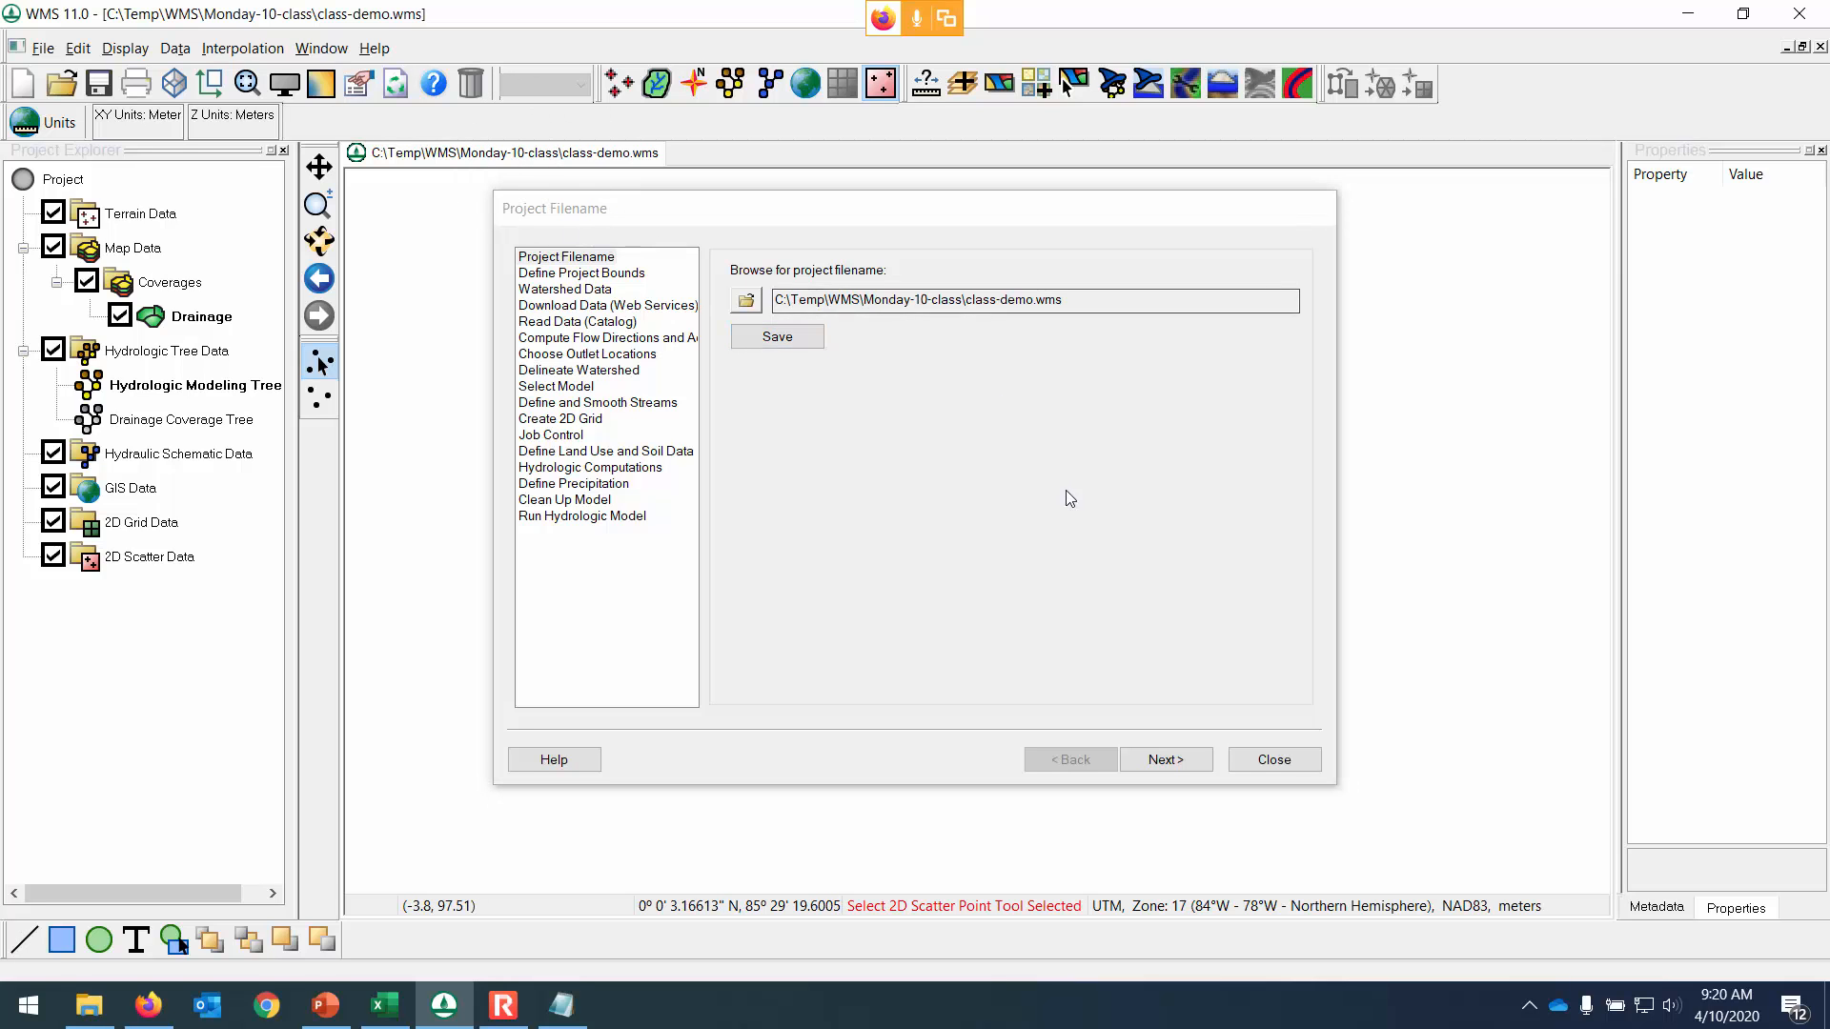
key("ctrl")
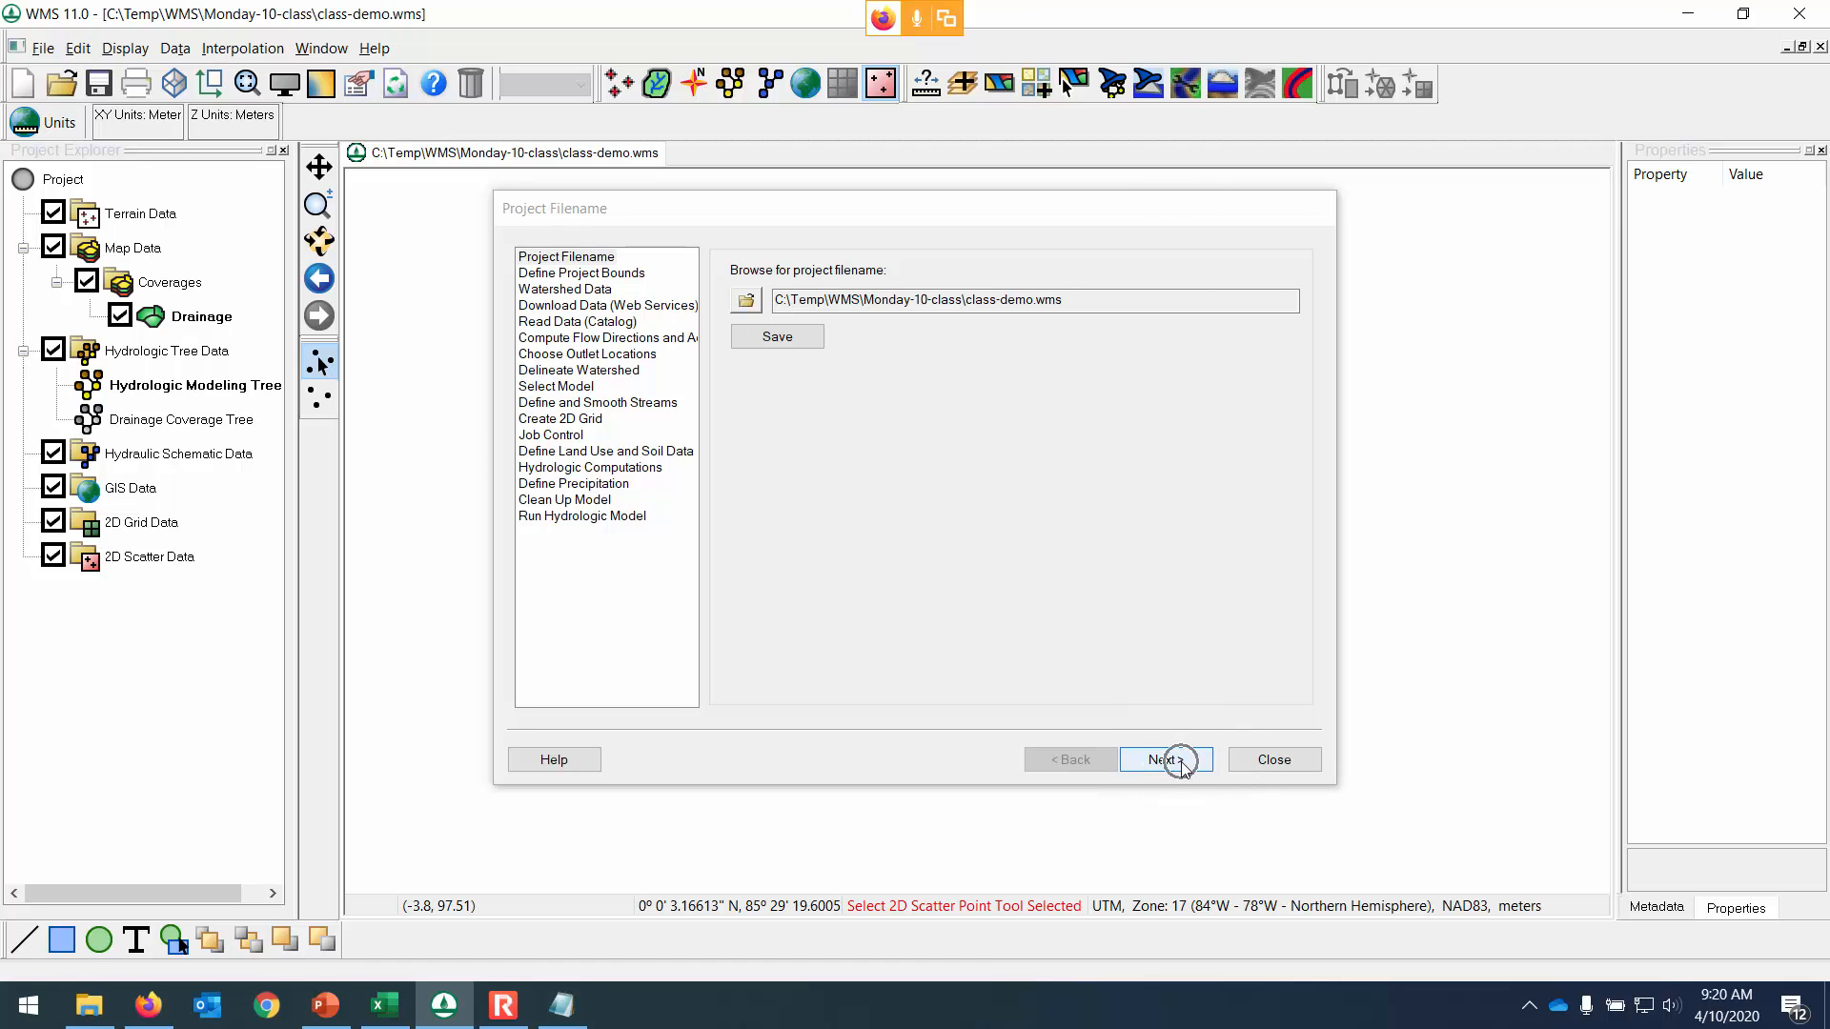
Advance to the project bounds, open the boundary map locator and jump to "morgantown, wv".
left_click(1181, 763)
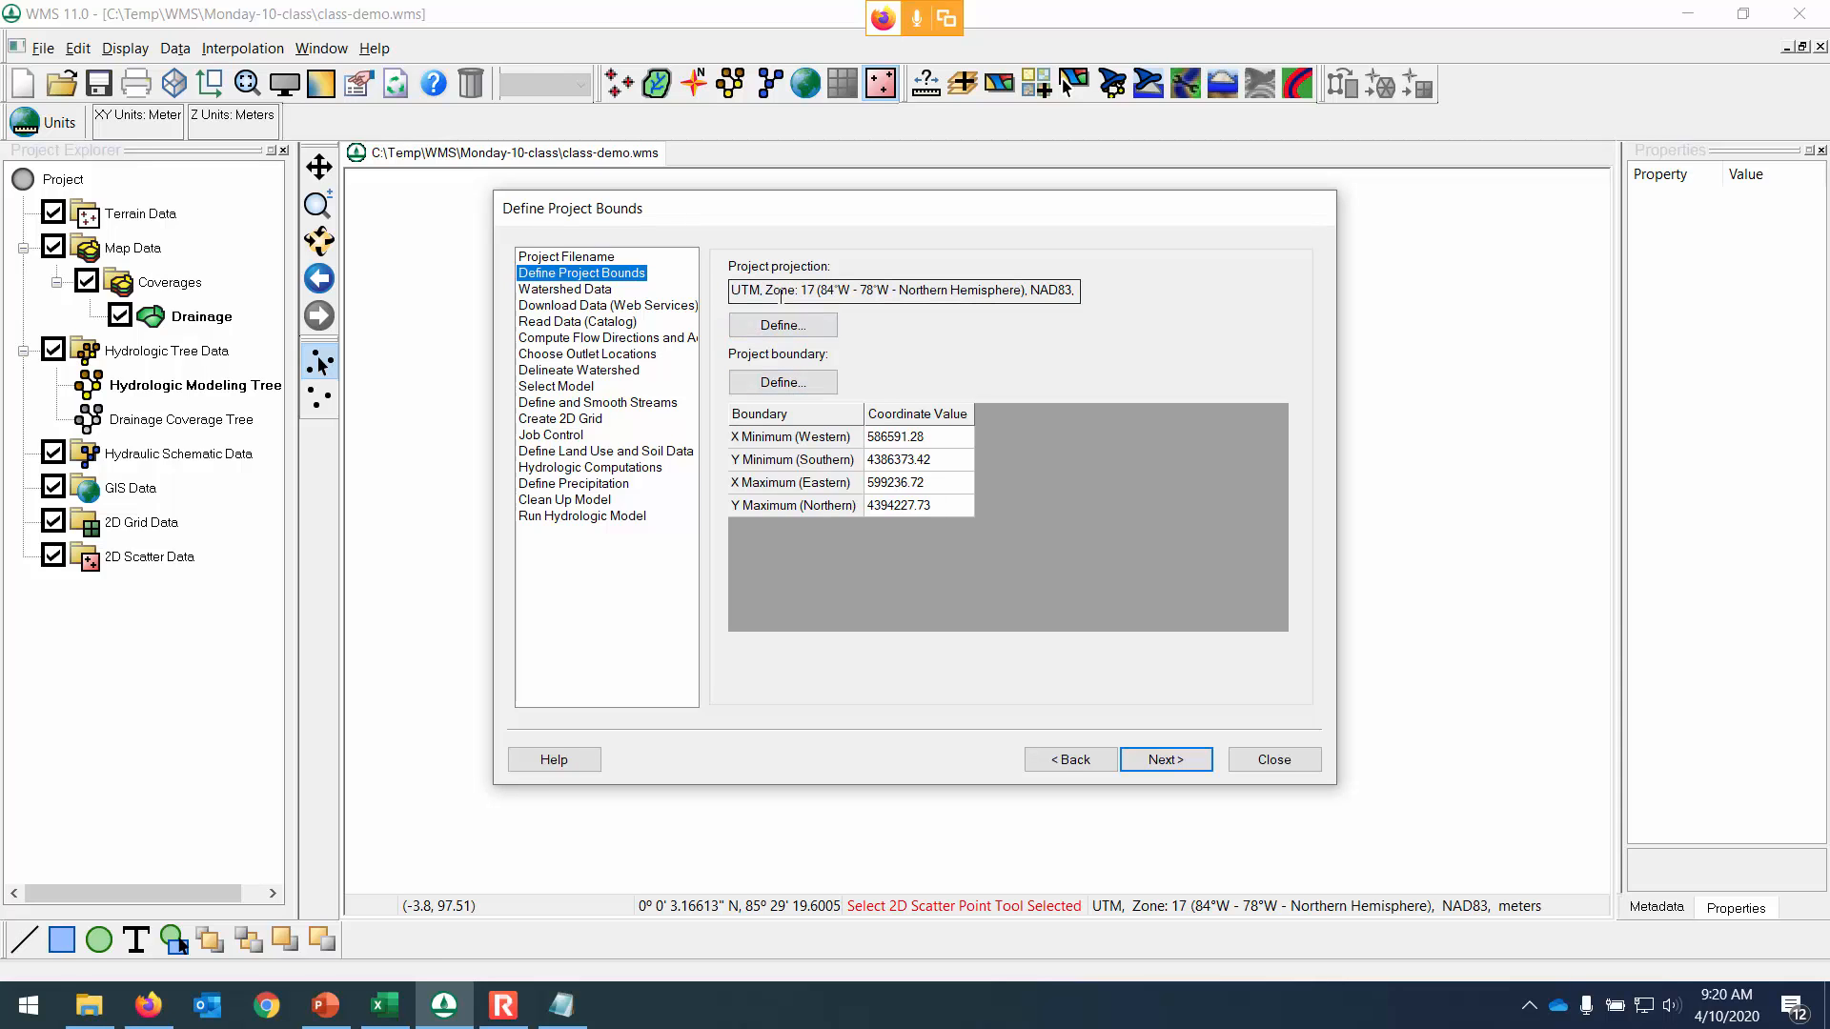
left_click(792, 385)
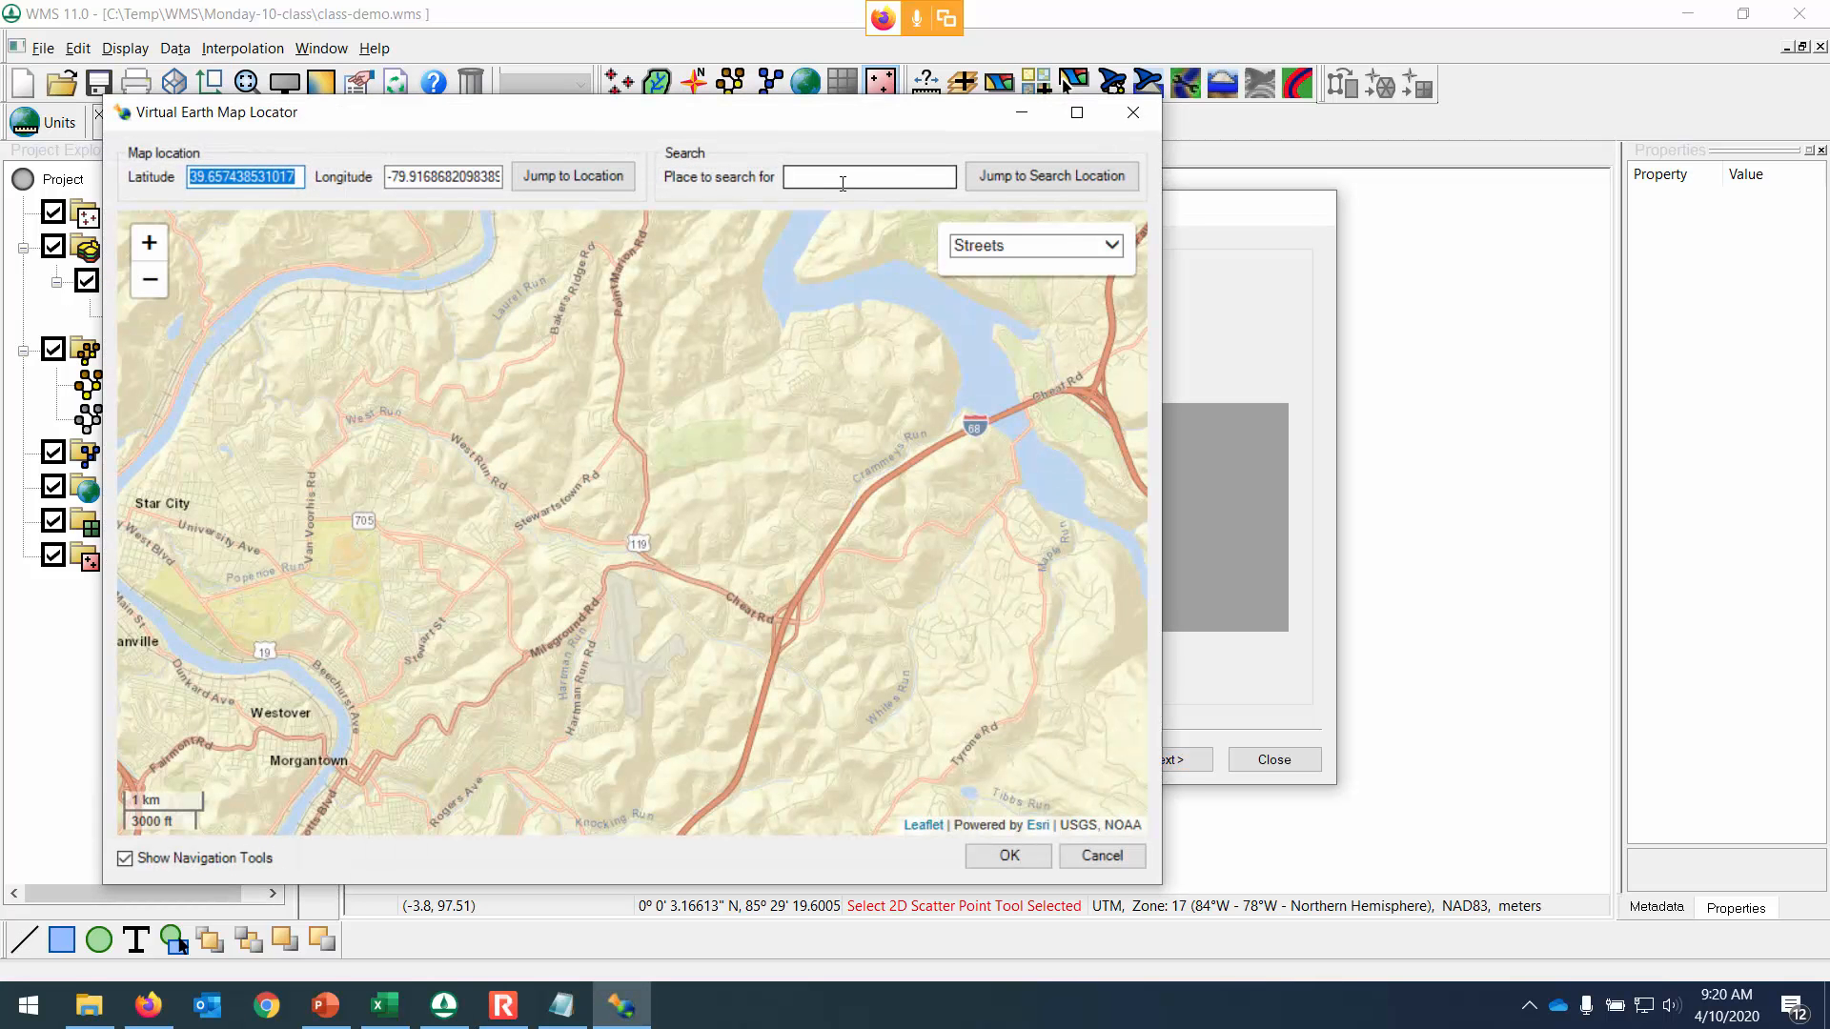
left_click(843, 181)
type("morga")
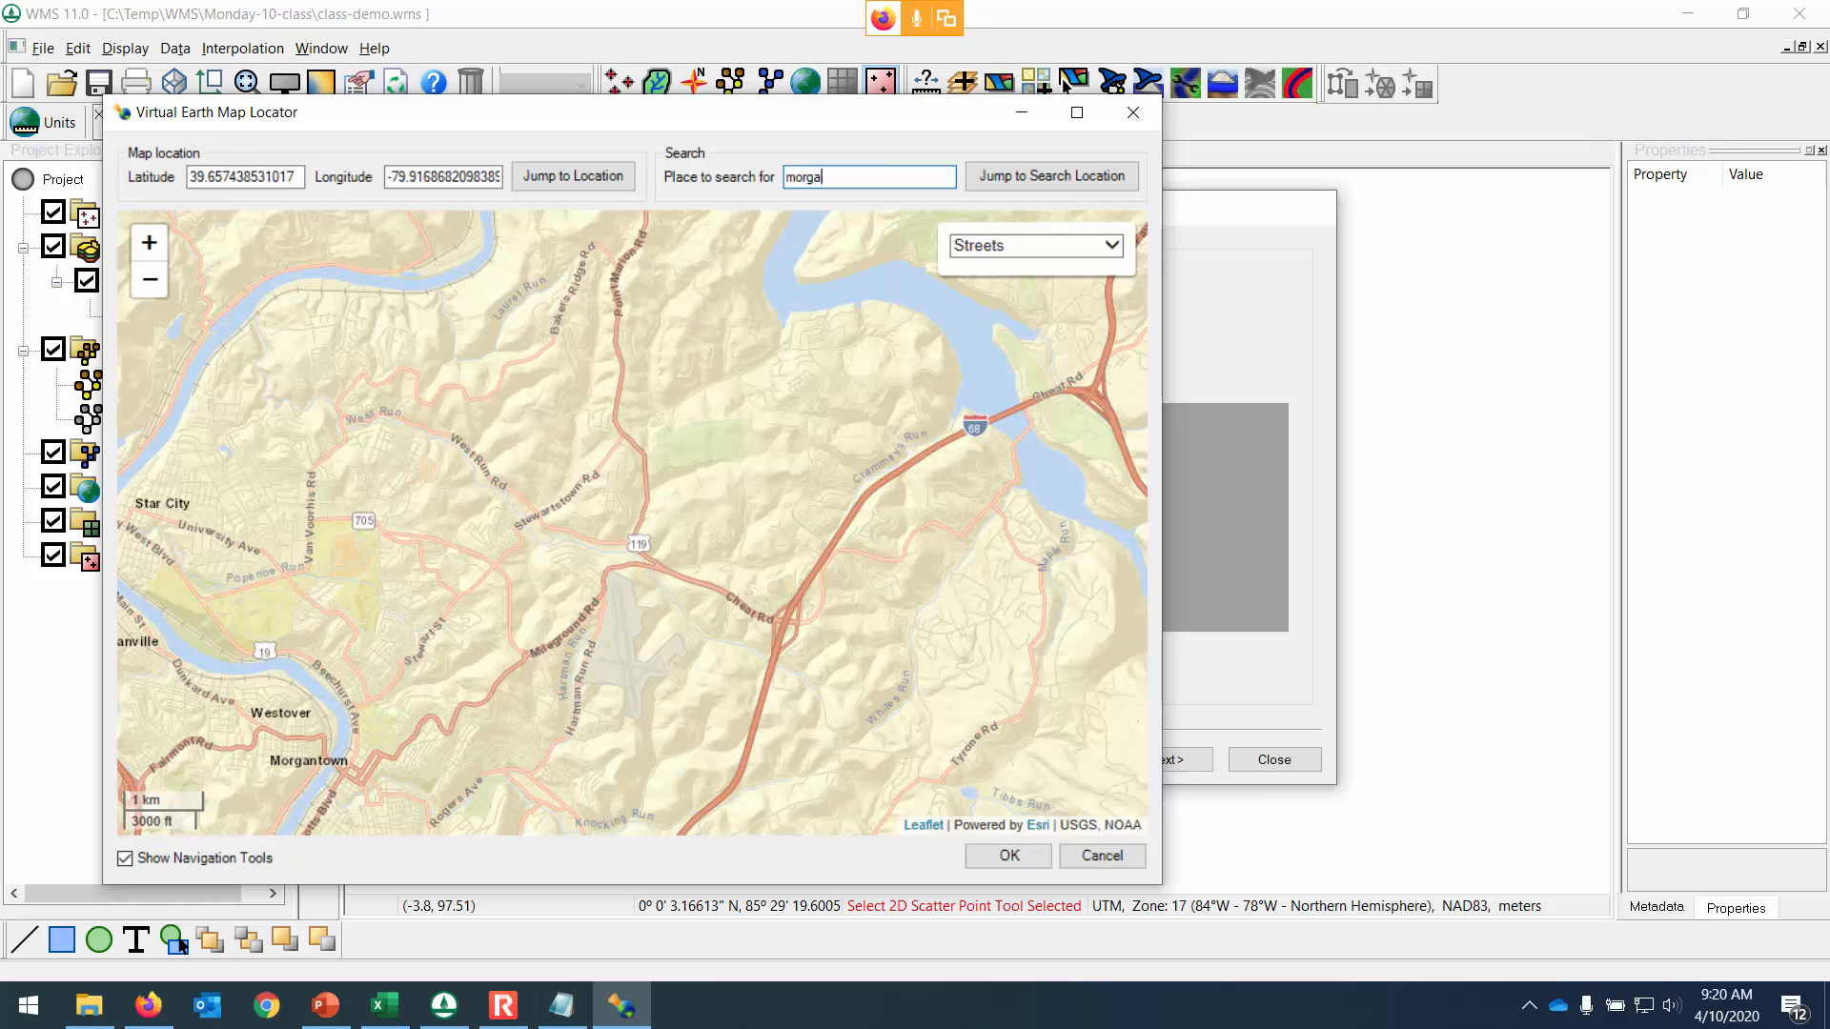
type("ntown")
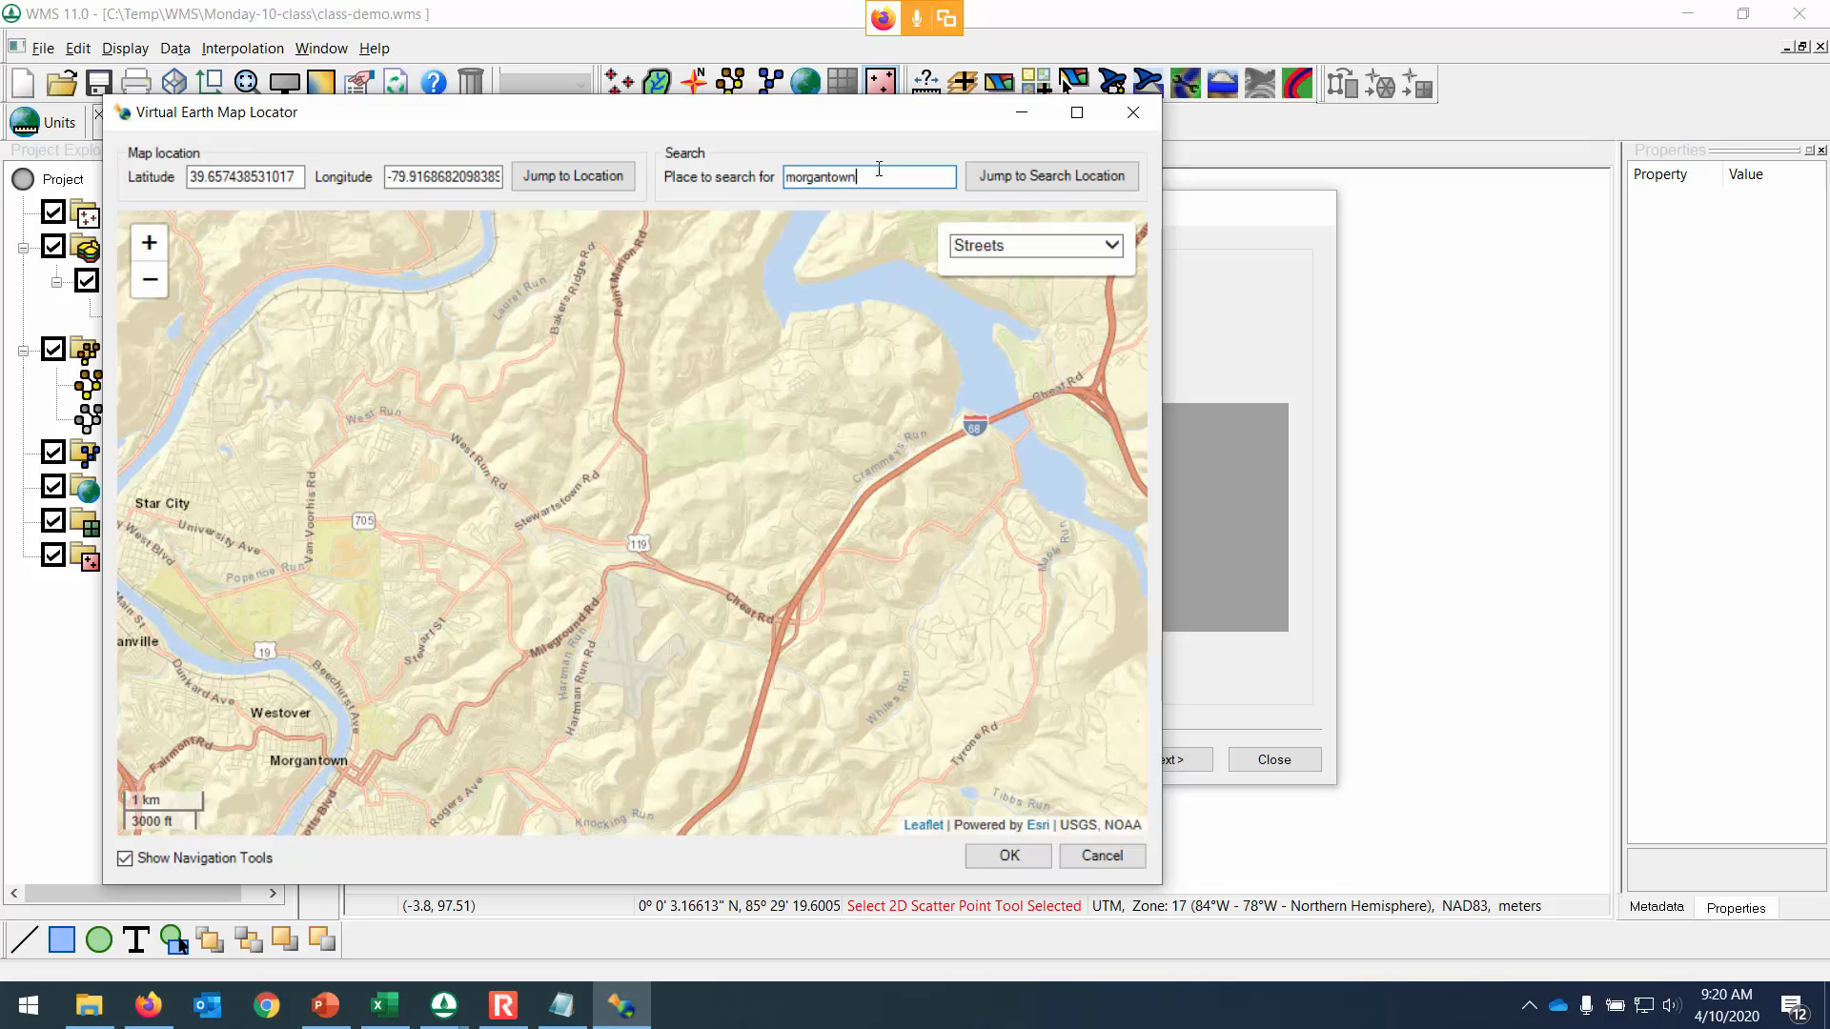
type(", wv")
left_click(1059, 176)
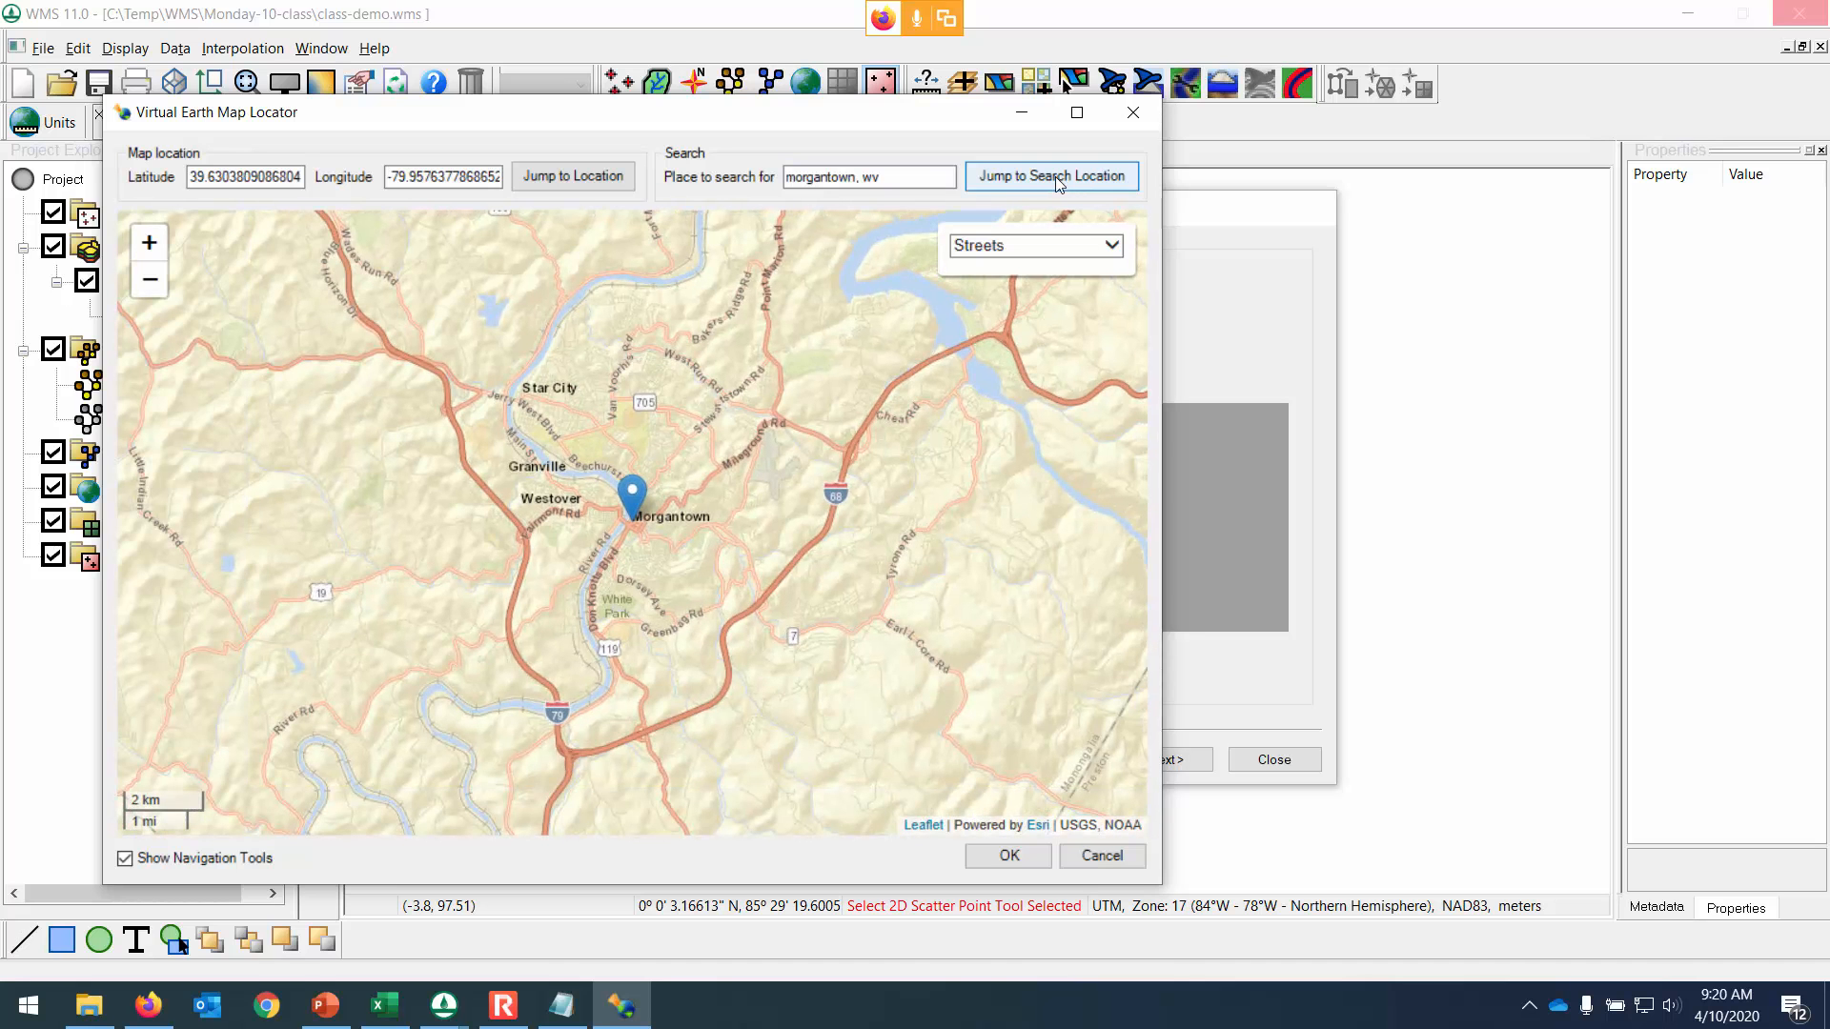
Examine the map north of Morgantown to locate where West Run meets the river near Randall.
left_click_drag(738, 119, 769, 112)
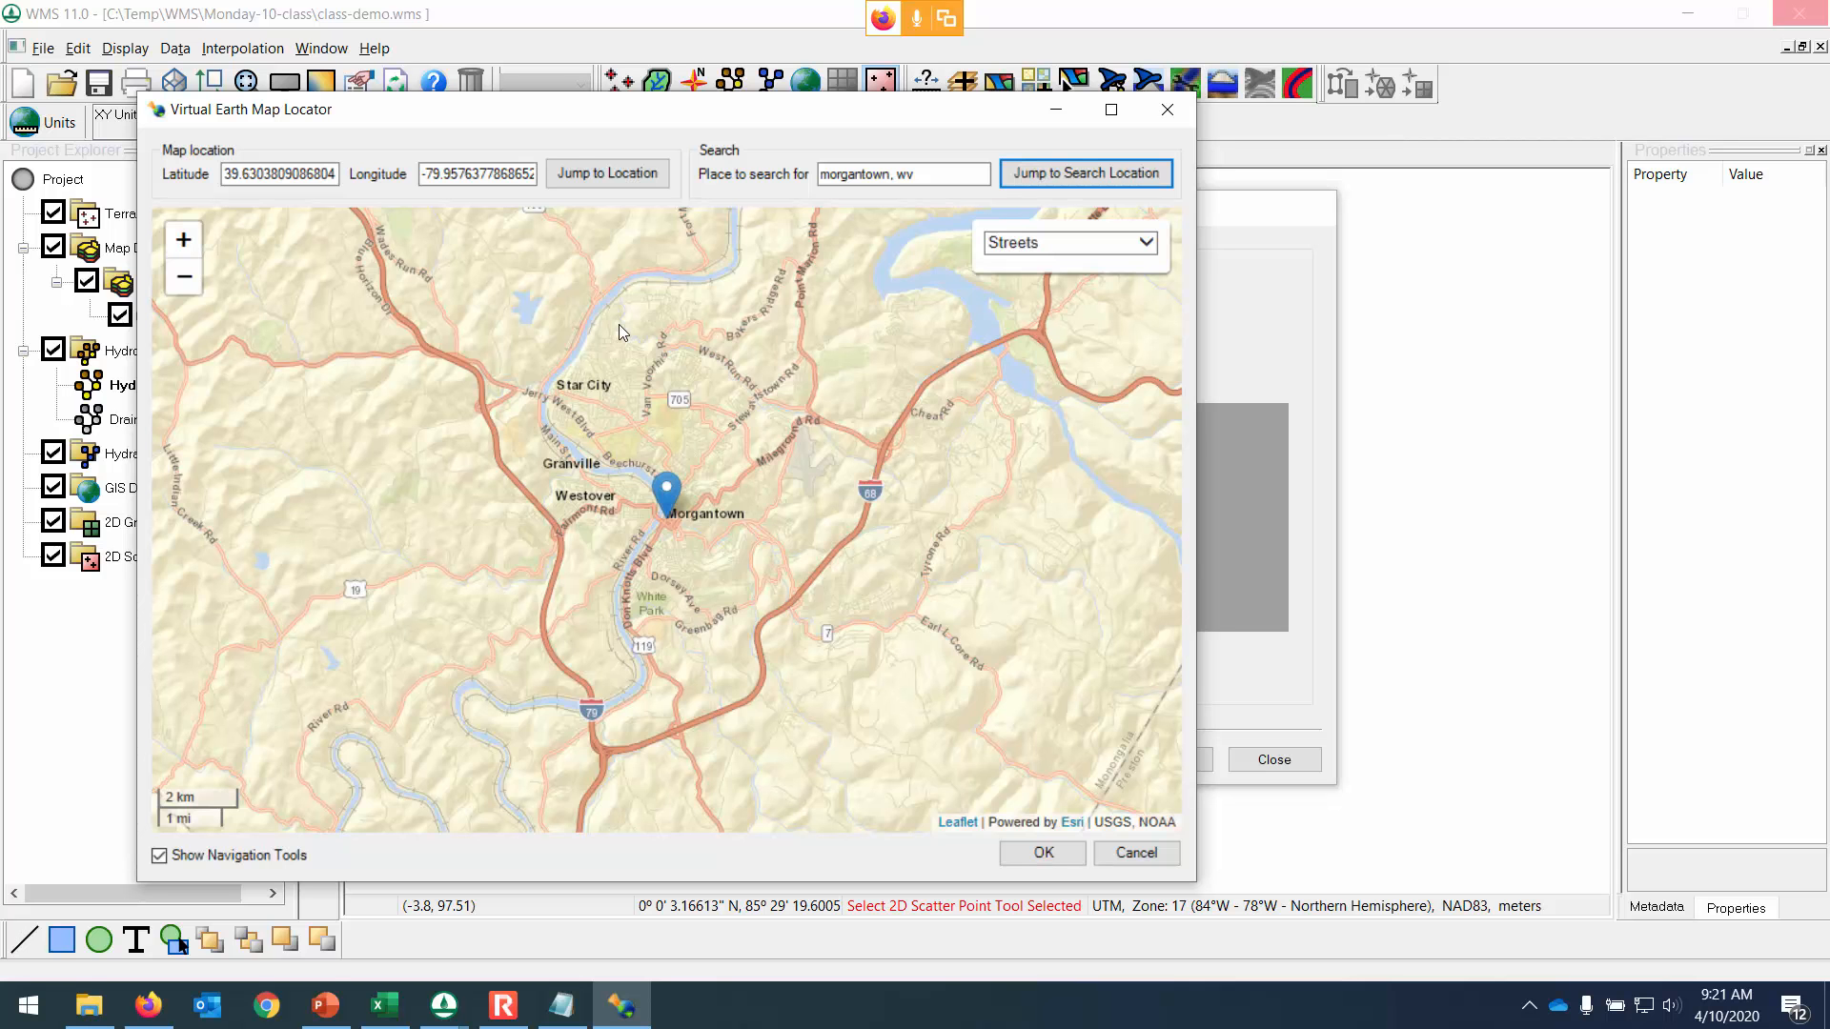
scroll(620, 324, "up", 3)
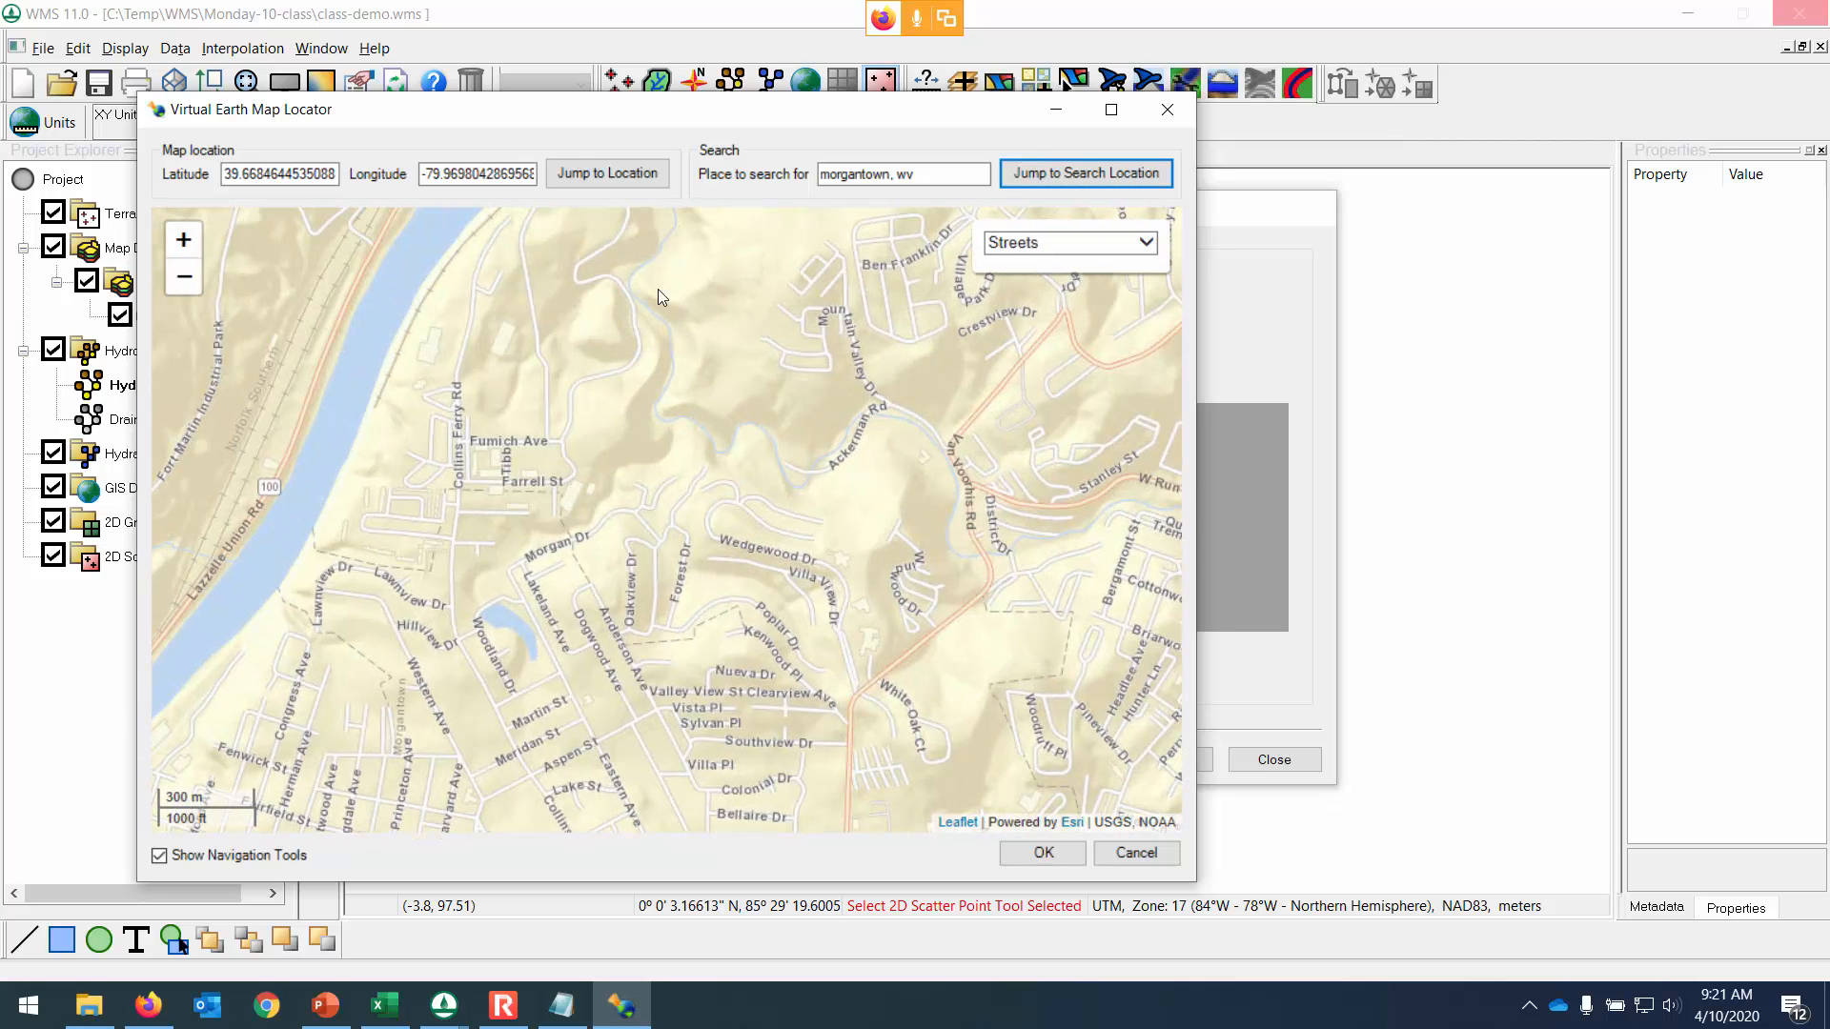
left_click_drag(719, 277, 678, 478)
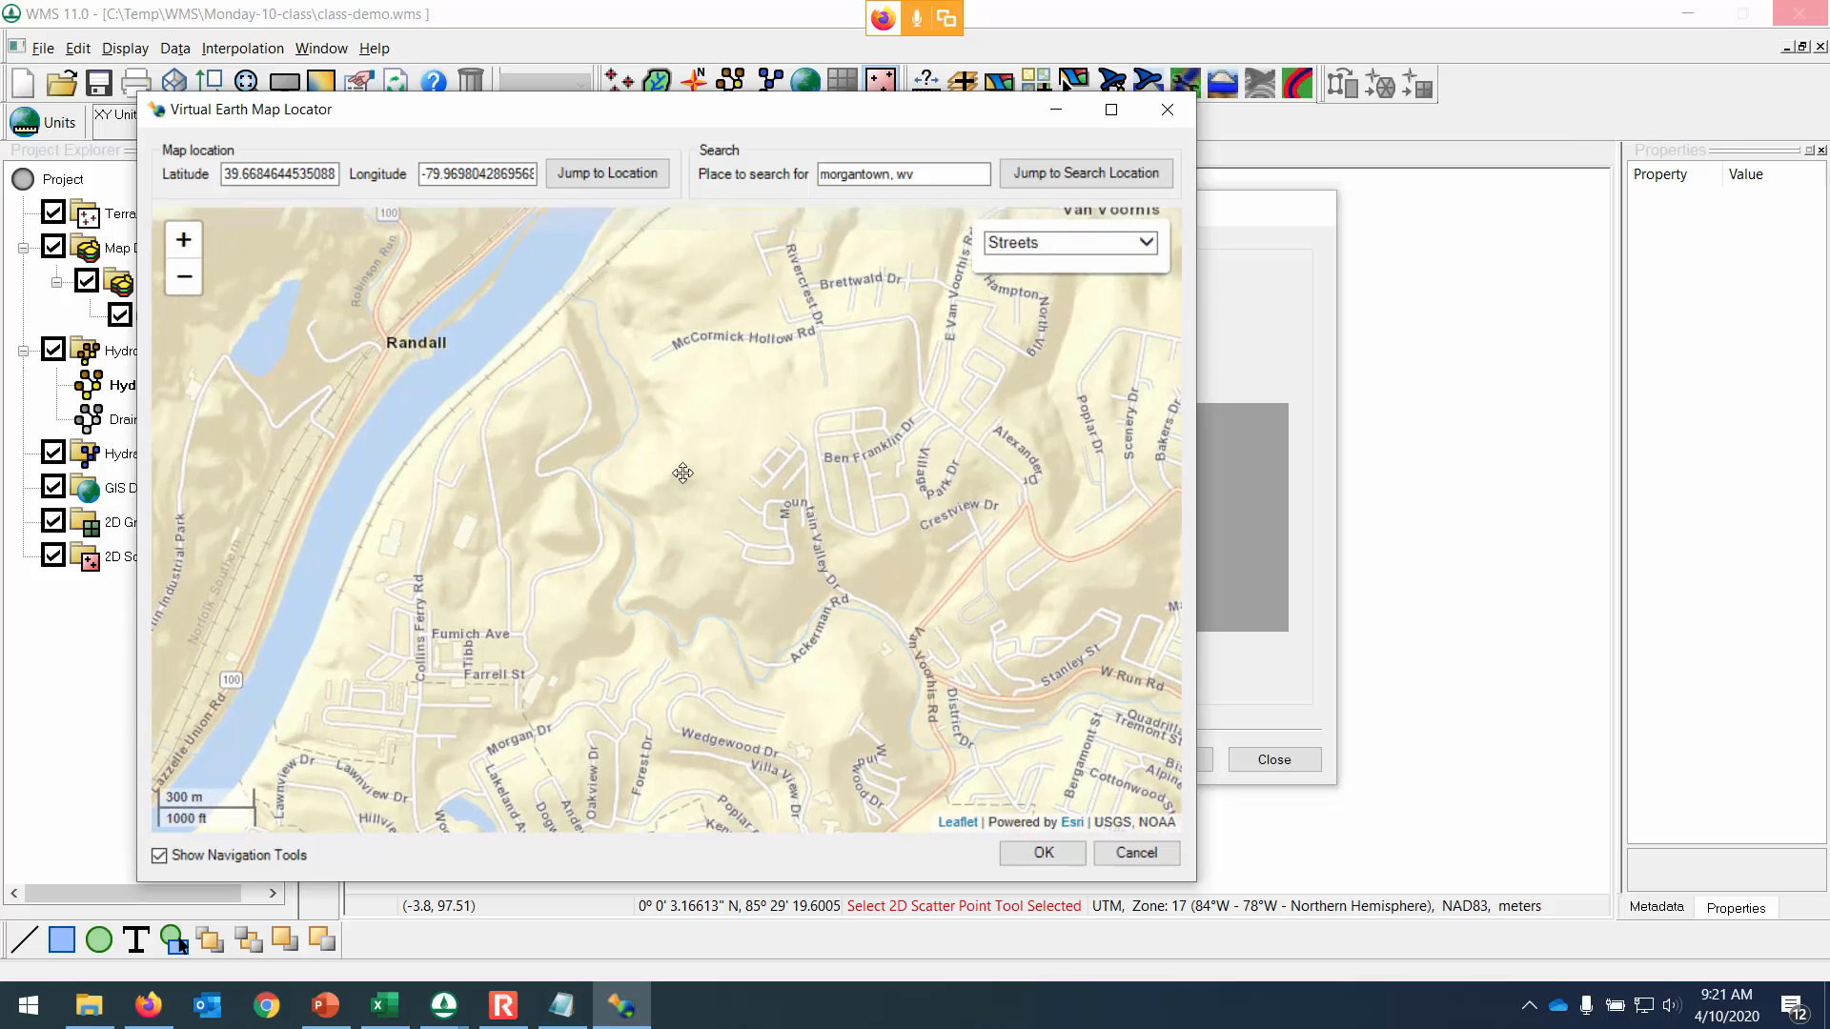
scroll(554, 378, "up", 1)
left_click_drag(715, 374, 708, 405)
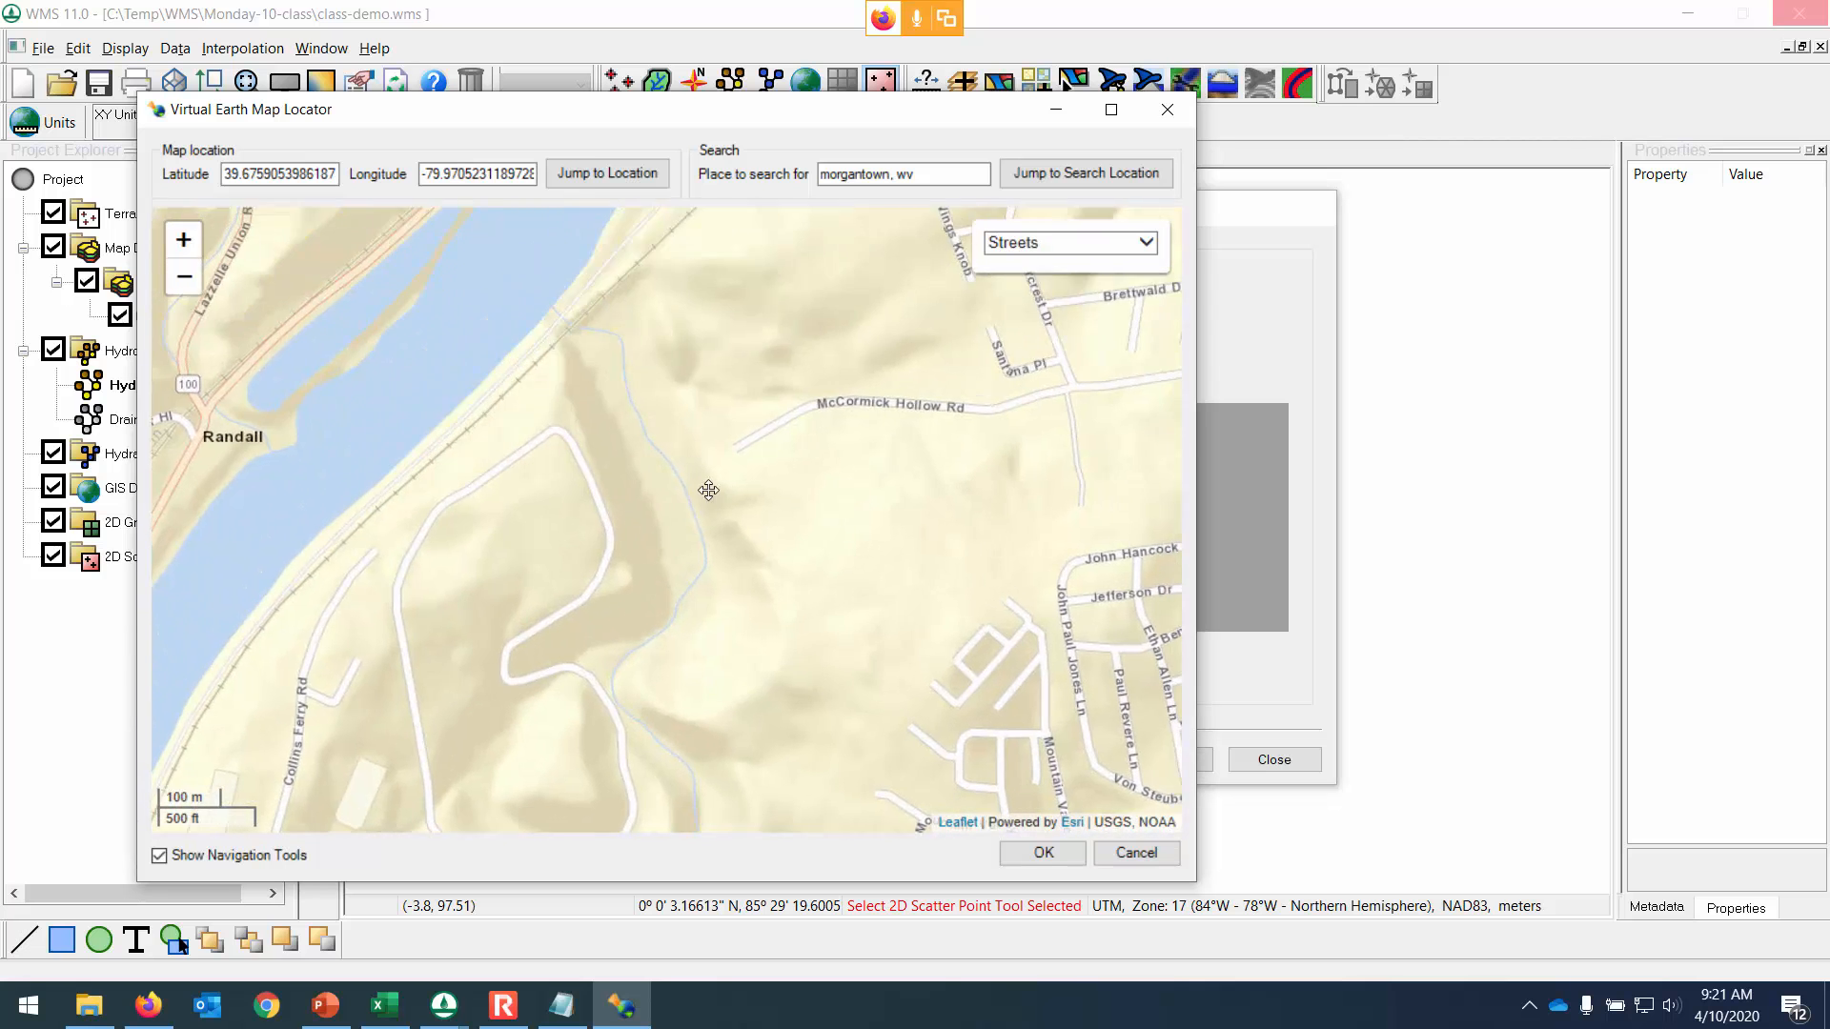
scroll(630, 436, "up", 1)
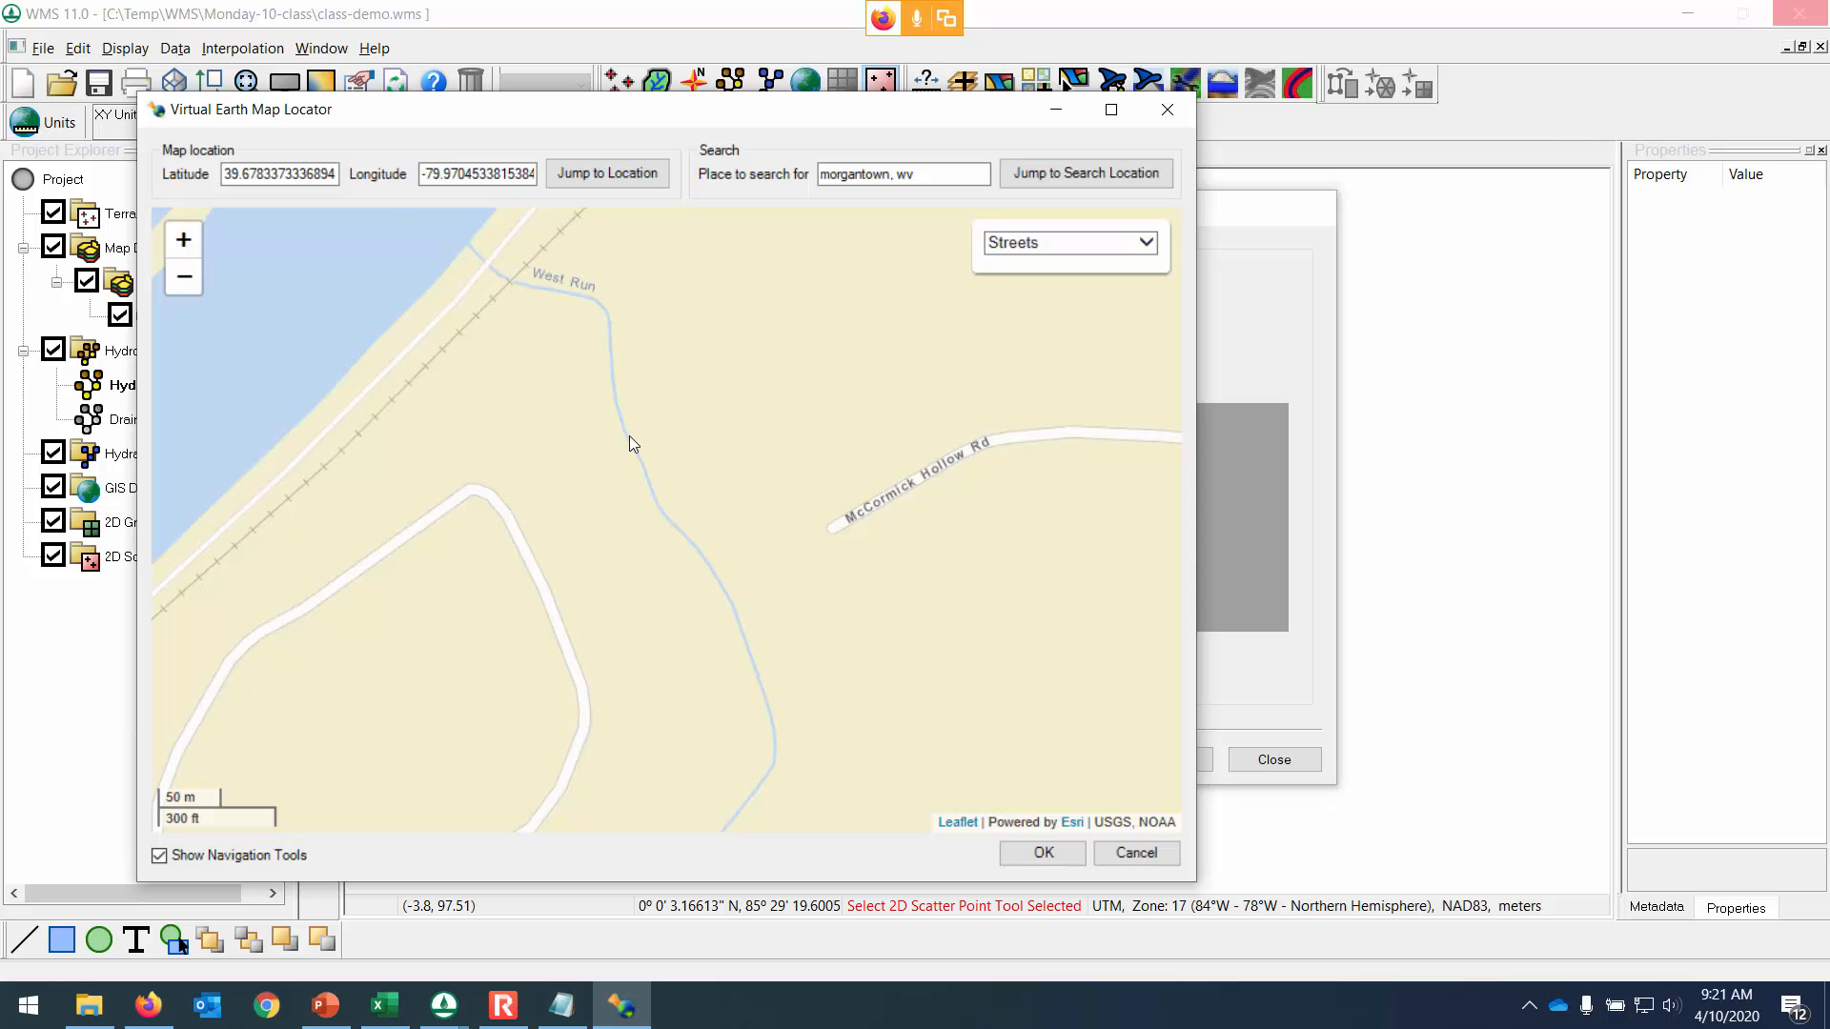
scroll(629, 437, "down", 1)
scroll(629, 437, "up", 1)
scroll(629, 436, "down", 1)
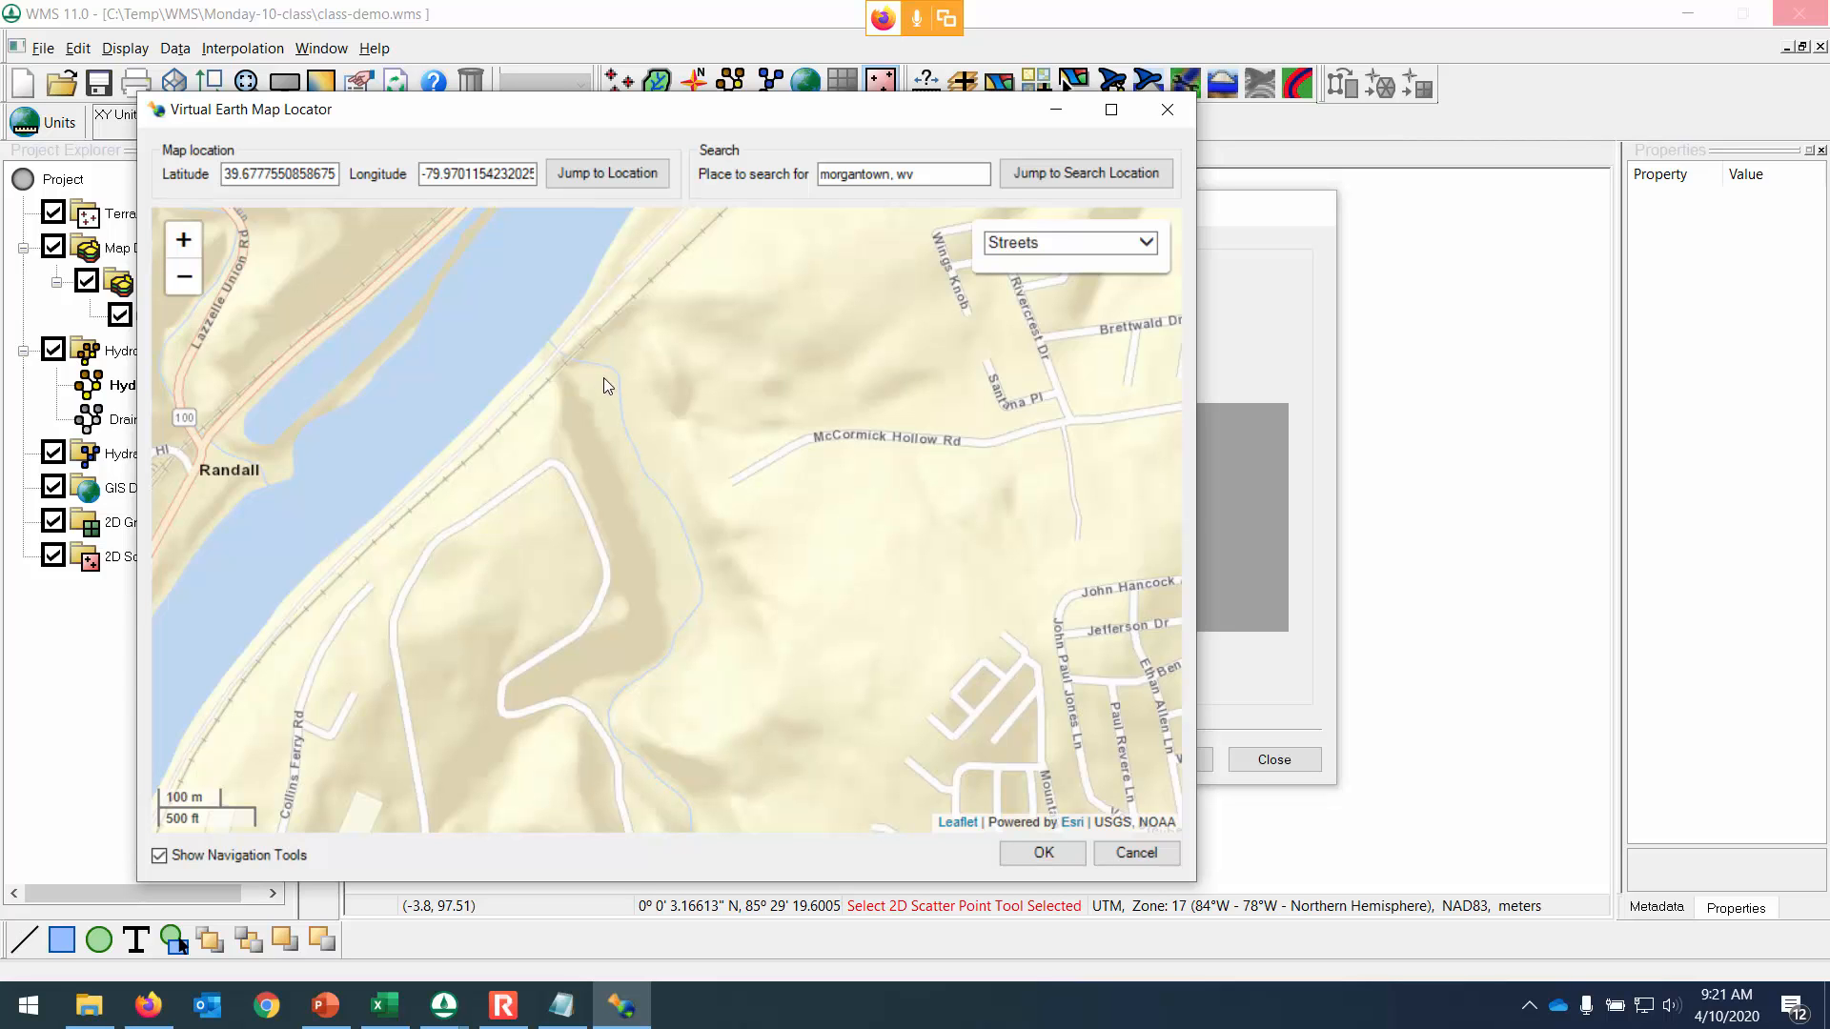
left_click(549, 347)
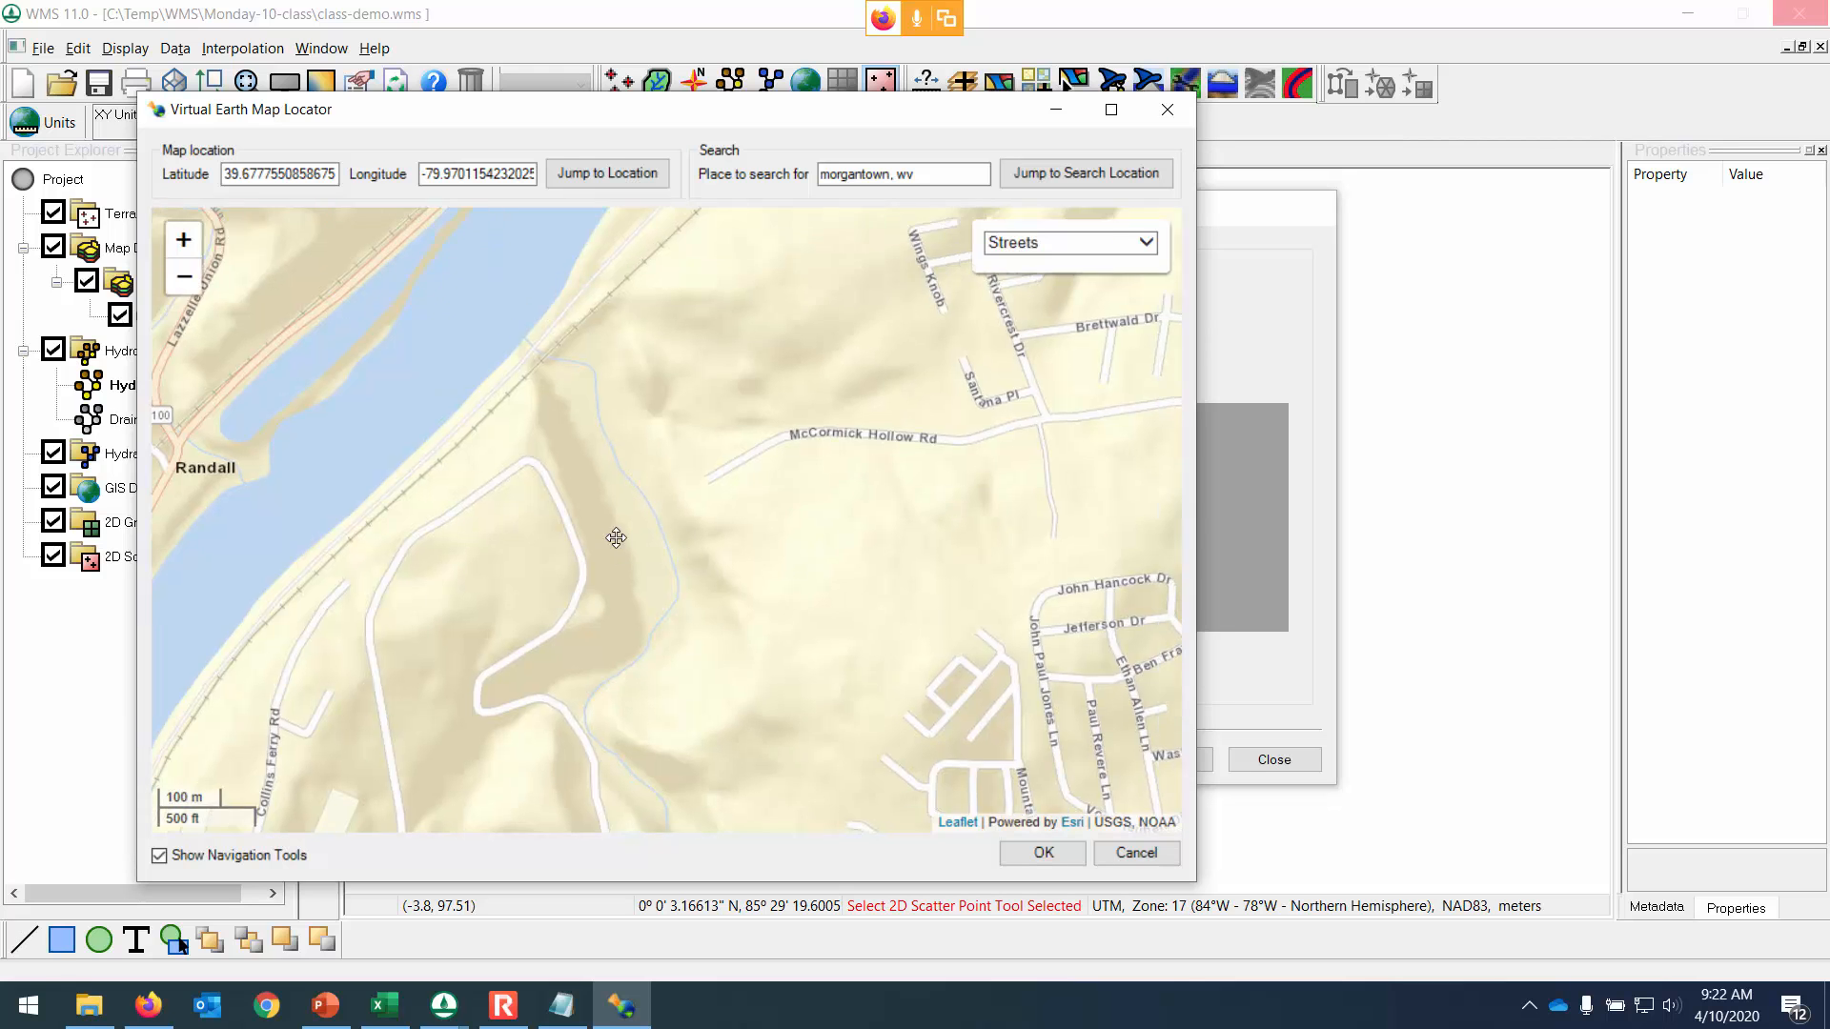
Frame the West Run area from the river east to Cheat Lake in the map locator and accept it as the project boundary.
left_click_drag(707, 558, 508, 511)
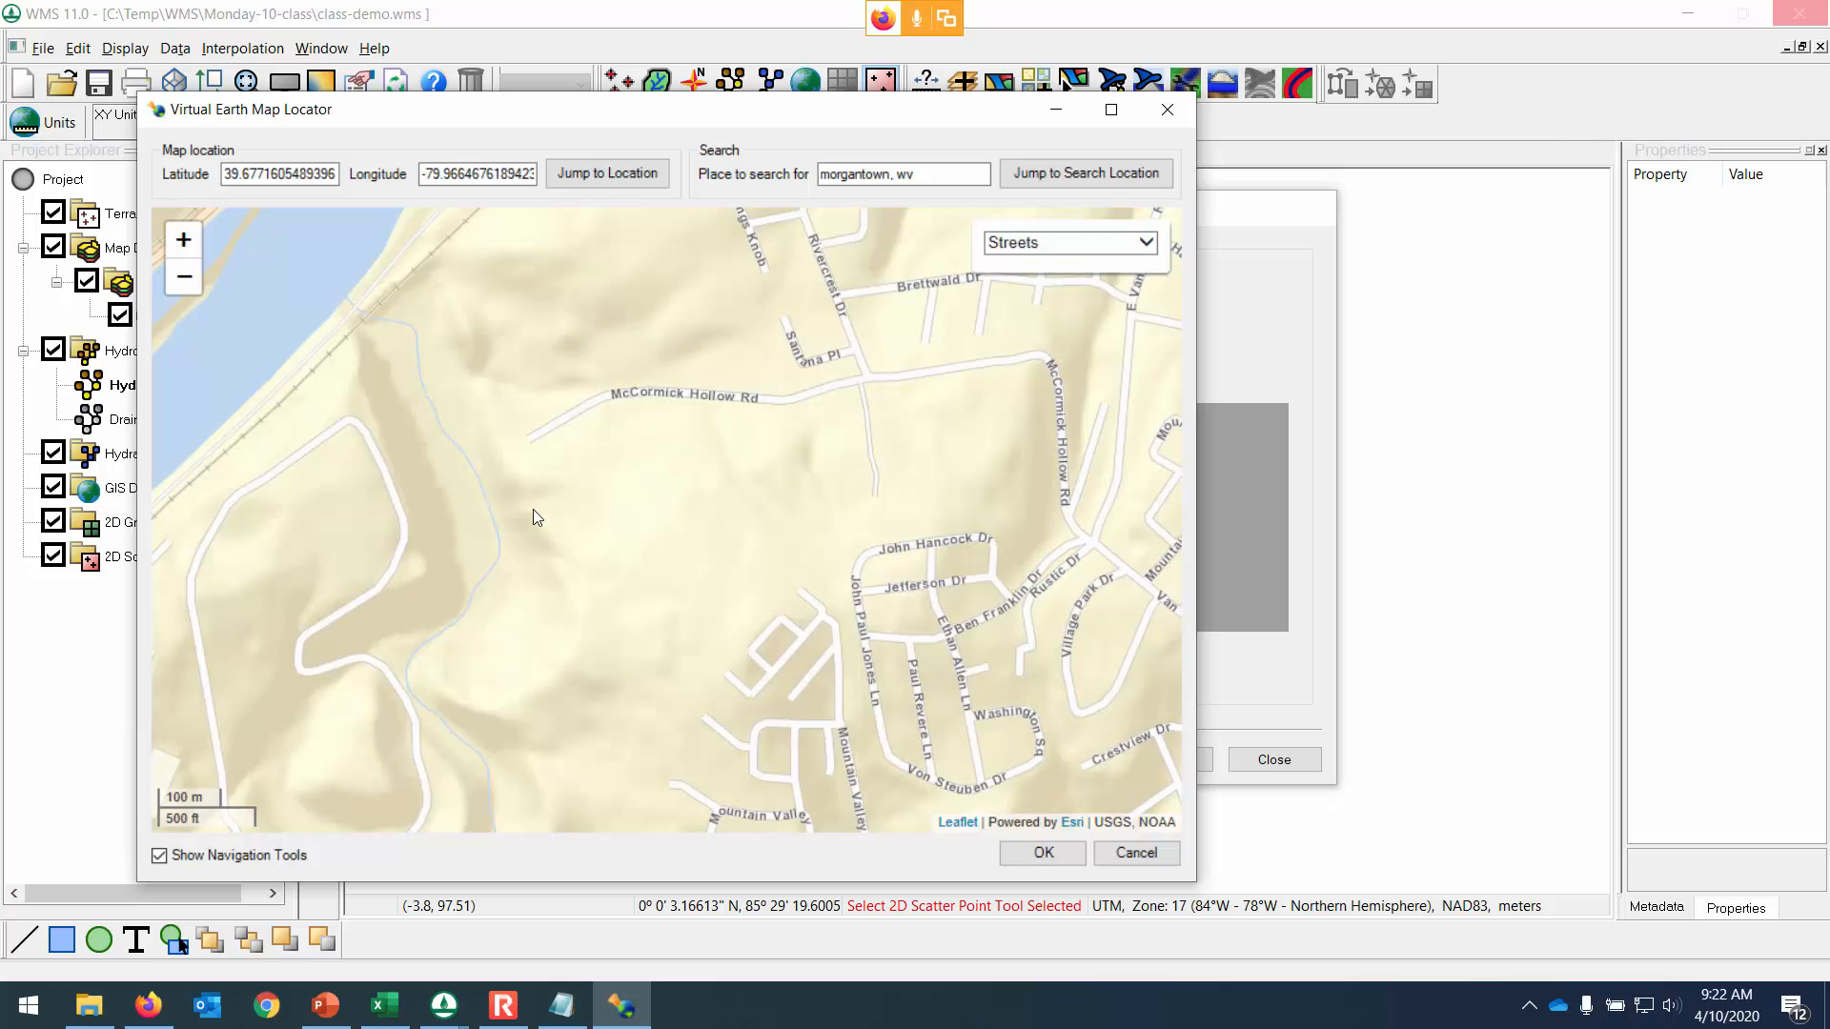
scroll(539, 510, "down", 3)
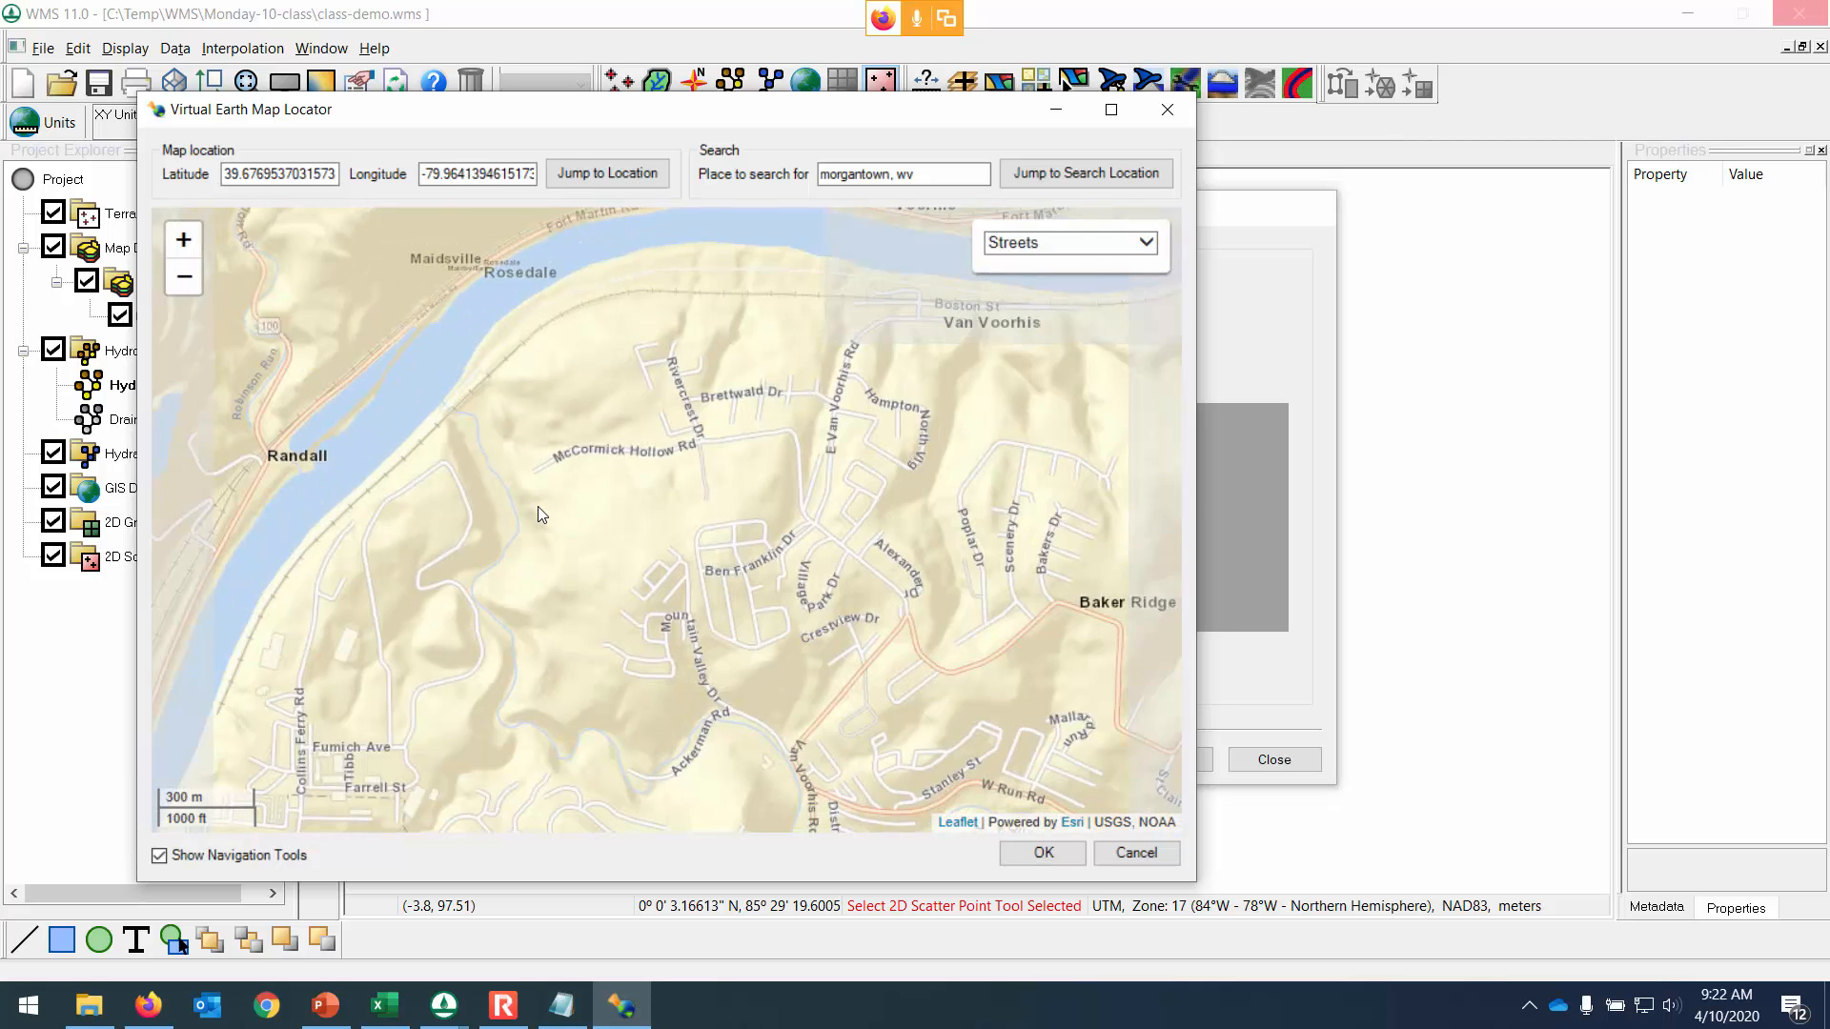
left_click_drag(537, 506, 300, 514)
scroll(382, 546, "down", 1)
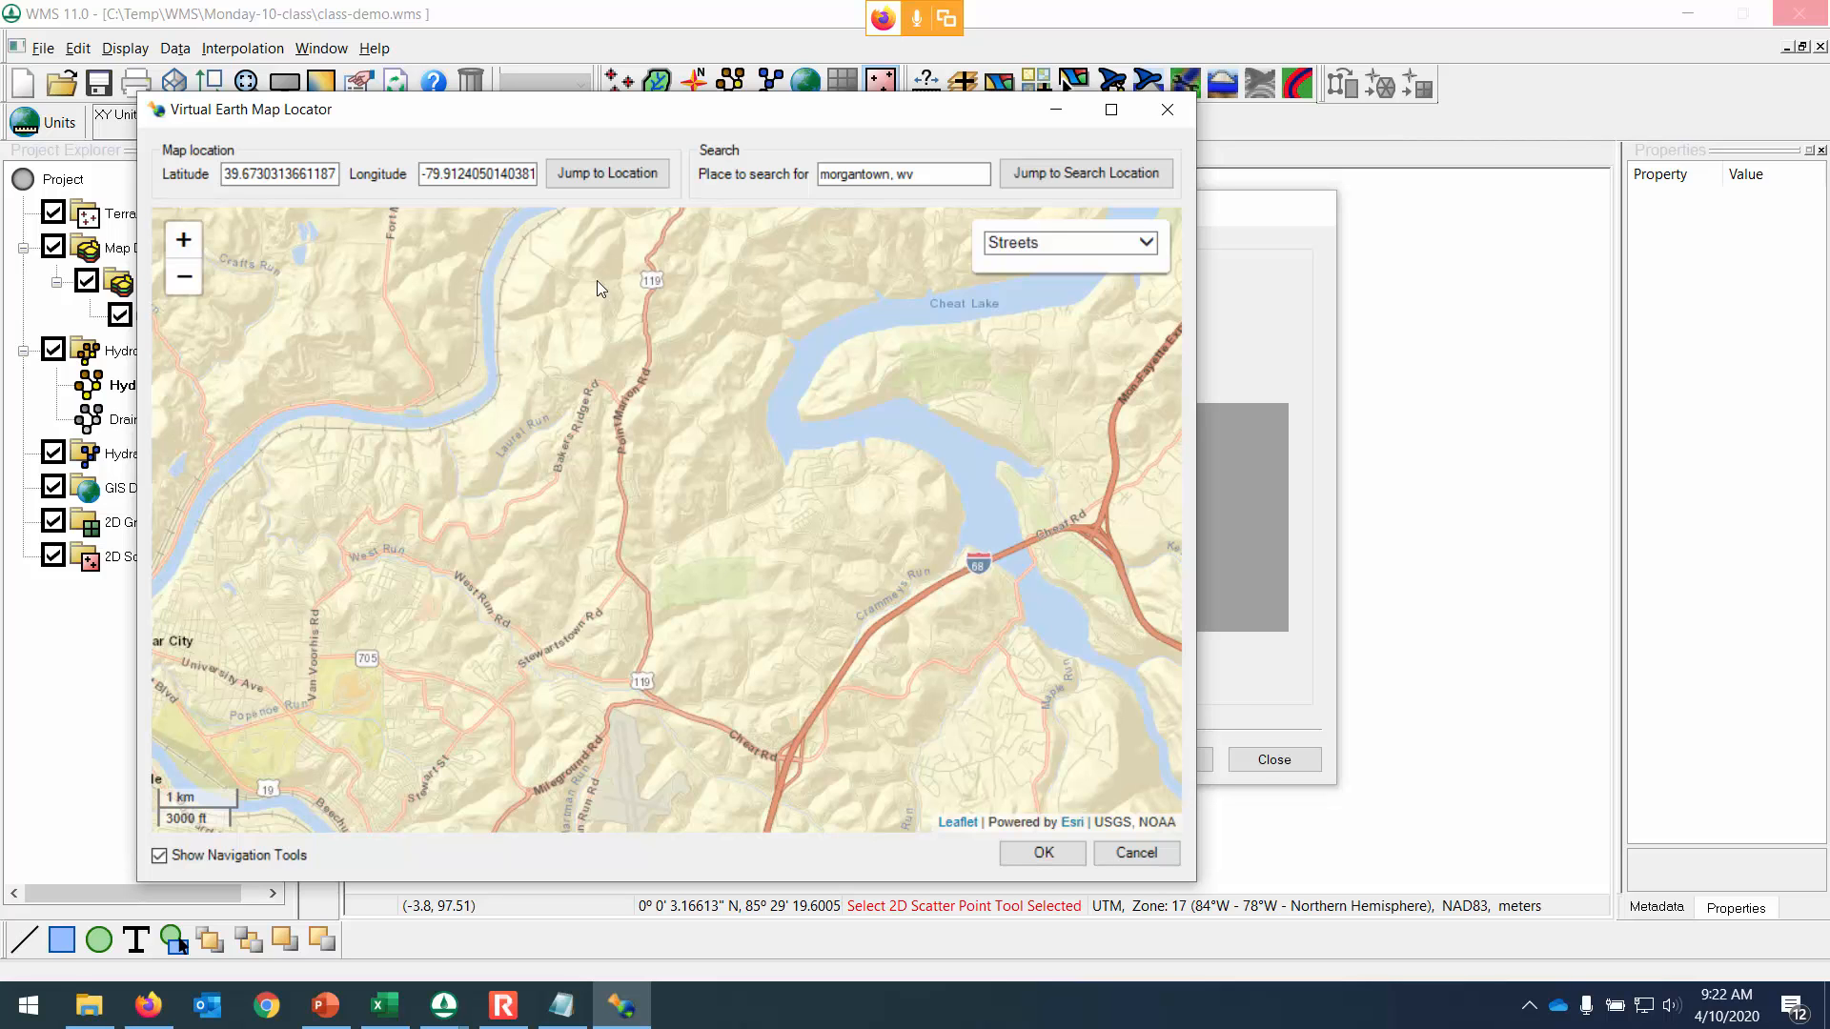
left_click(636, 234)
left_click(634, 234)
left_click(637, 234)
mouse_move(583, 319)
left_mouse_down()
mouse_move(578, 386)
mouse_move(599, 302)
left_mouse_up()
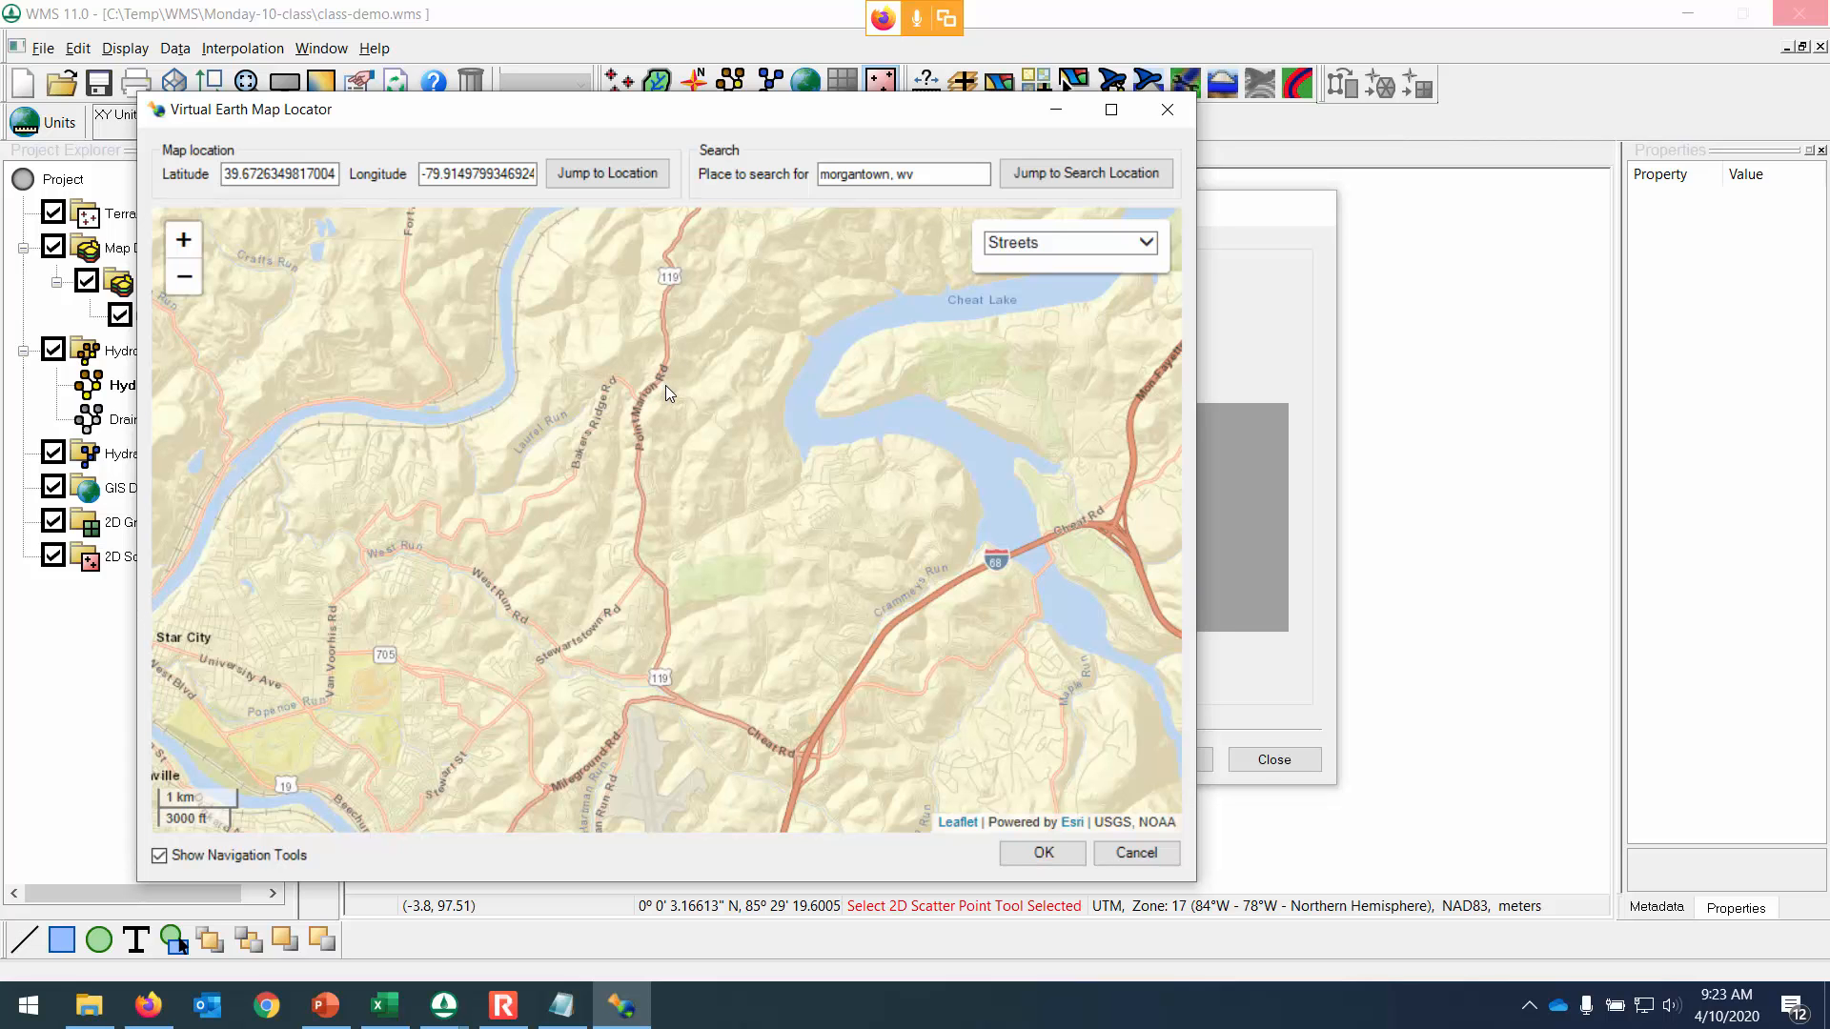
left_click(1042, 854)
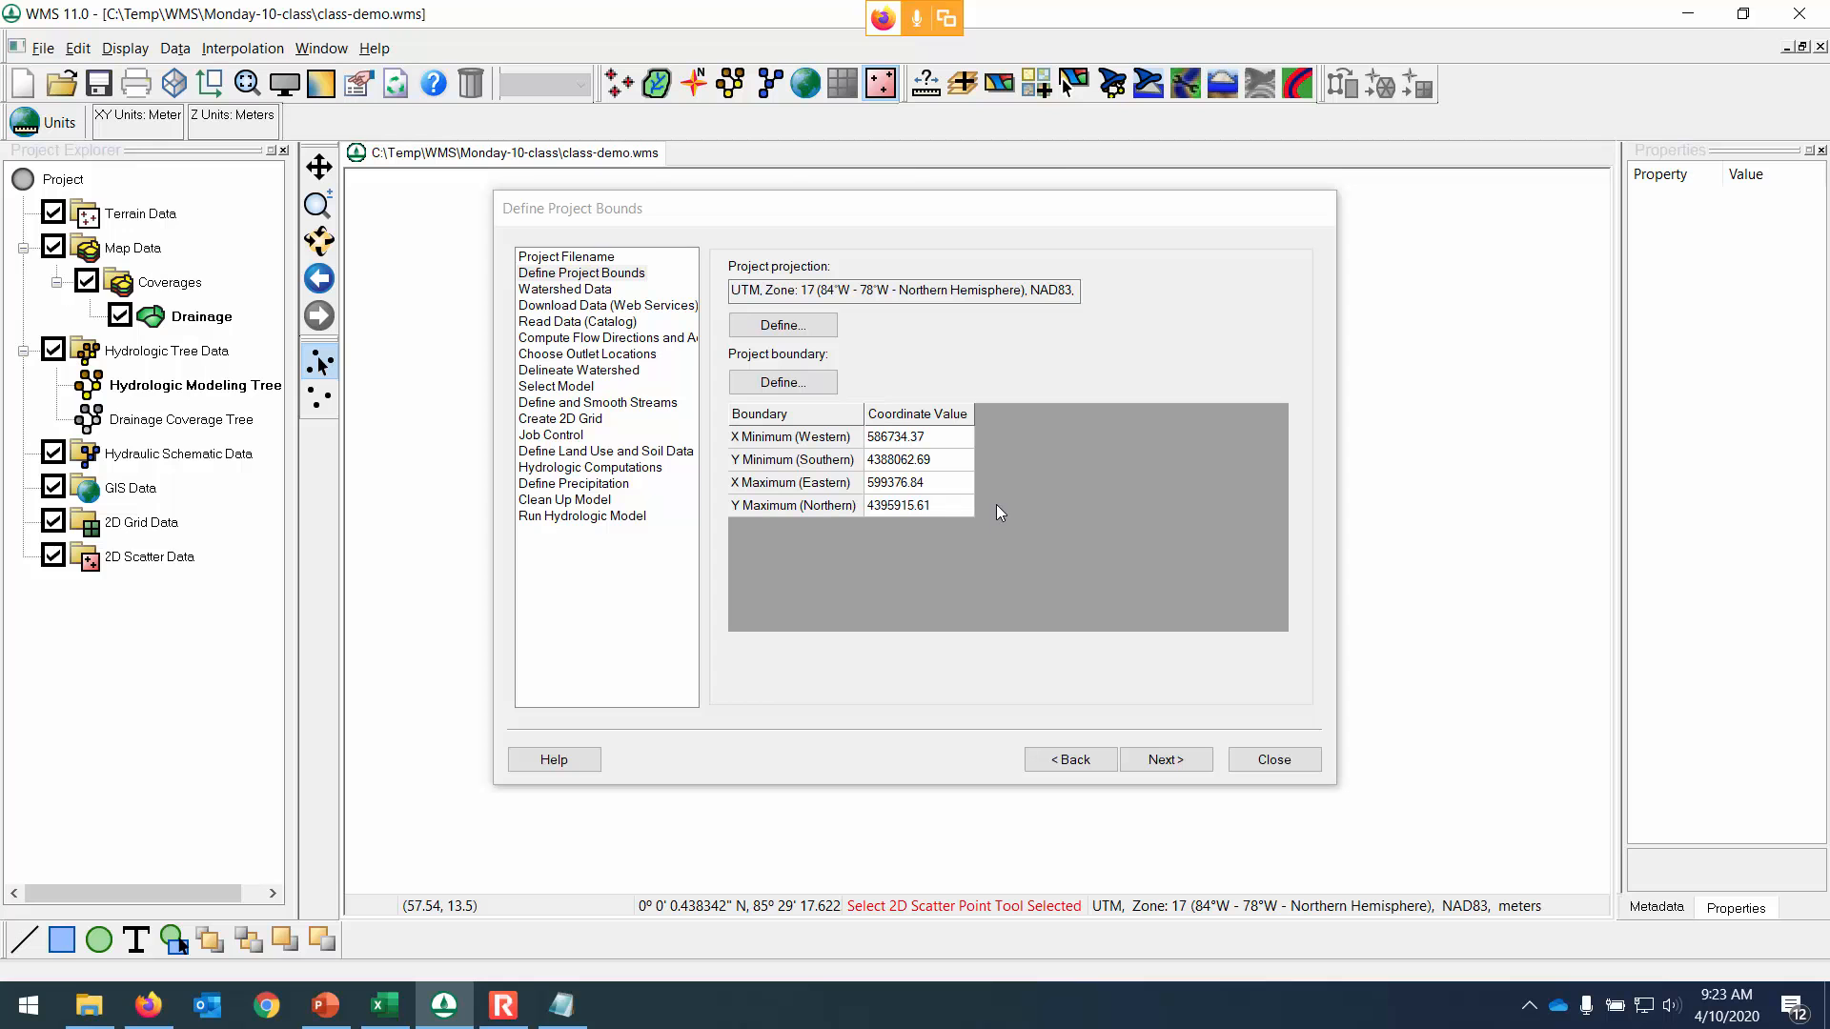
Accept the project bounds and advance past Watershed Data, keeping web services as the data source.
left_click(456, 1013)
left_click(456, 1014)
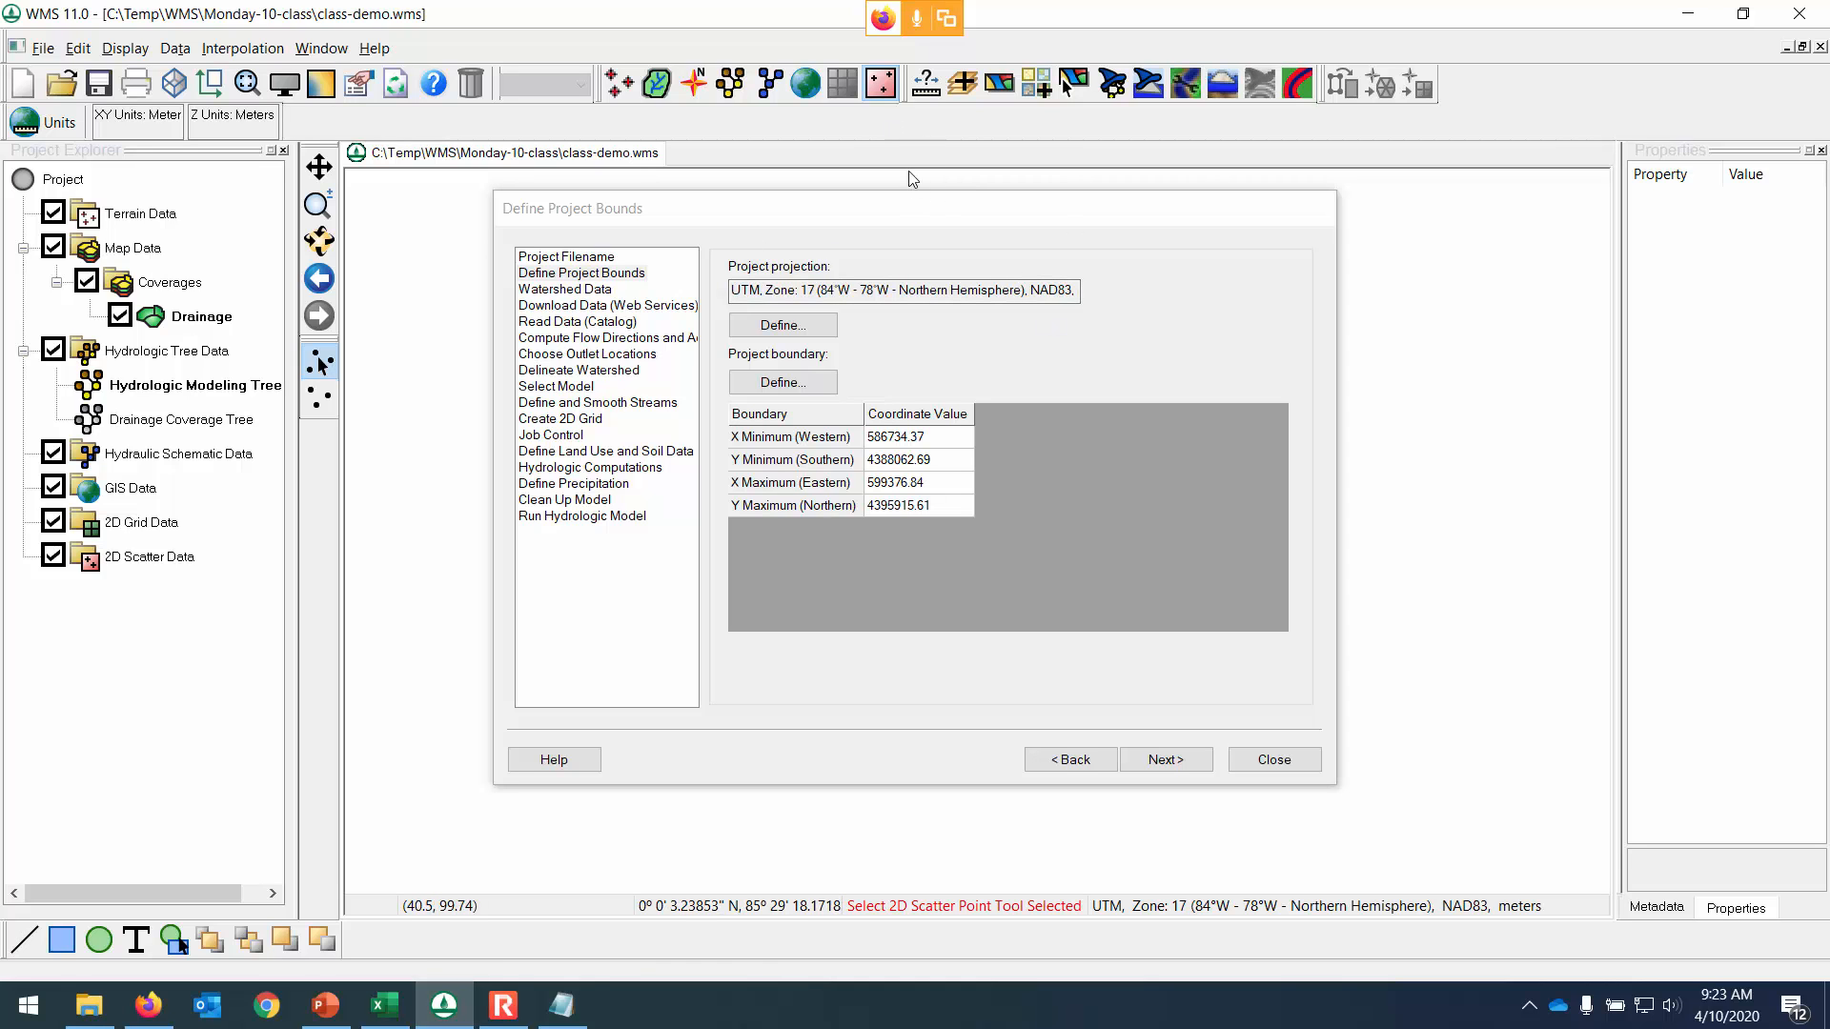
left_click(931, 218)
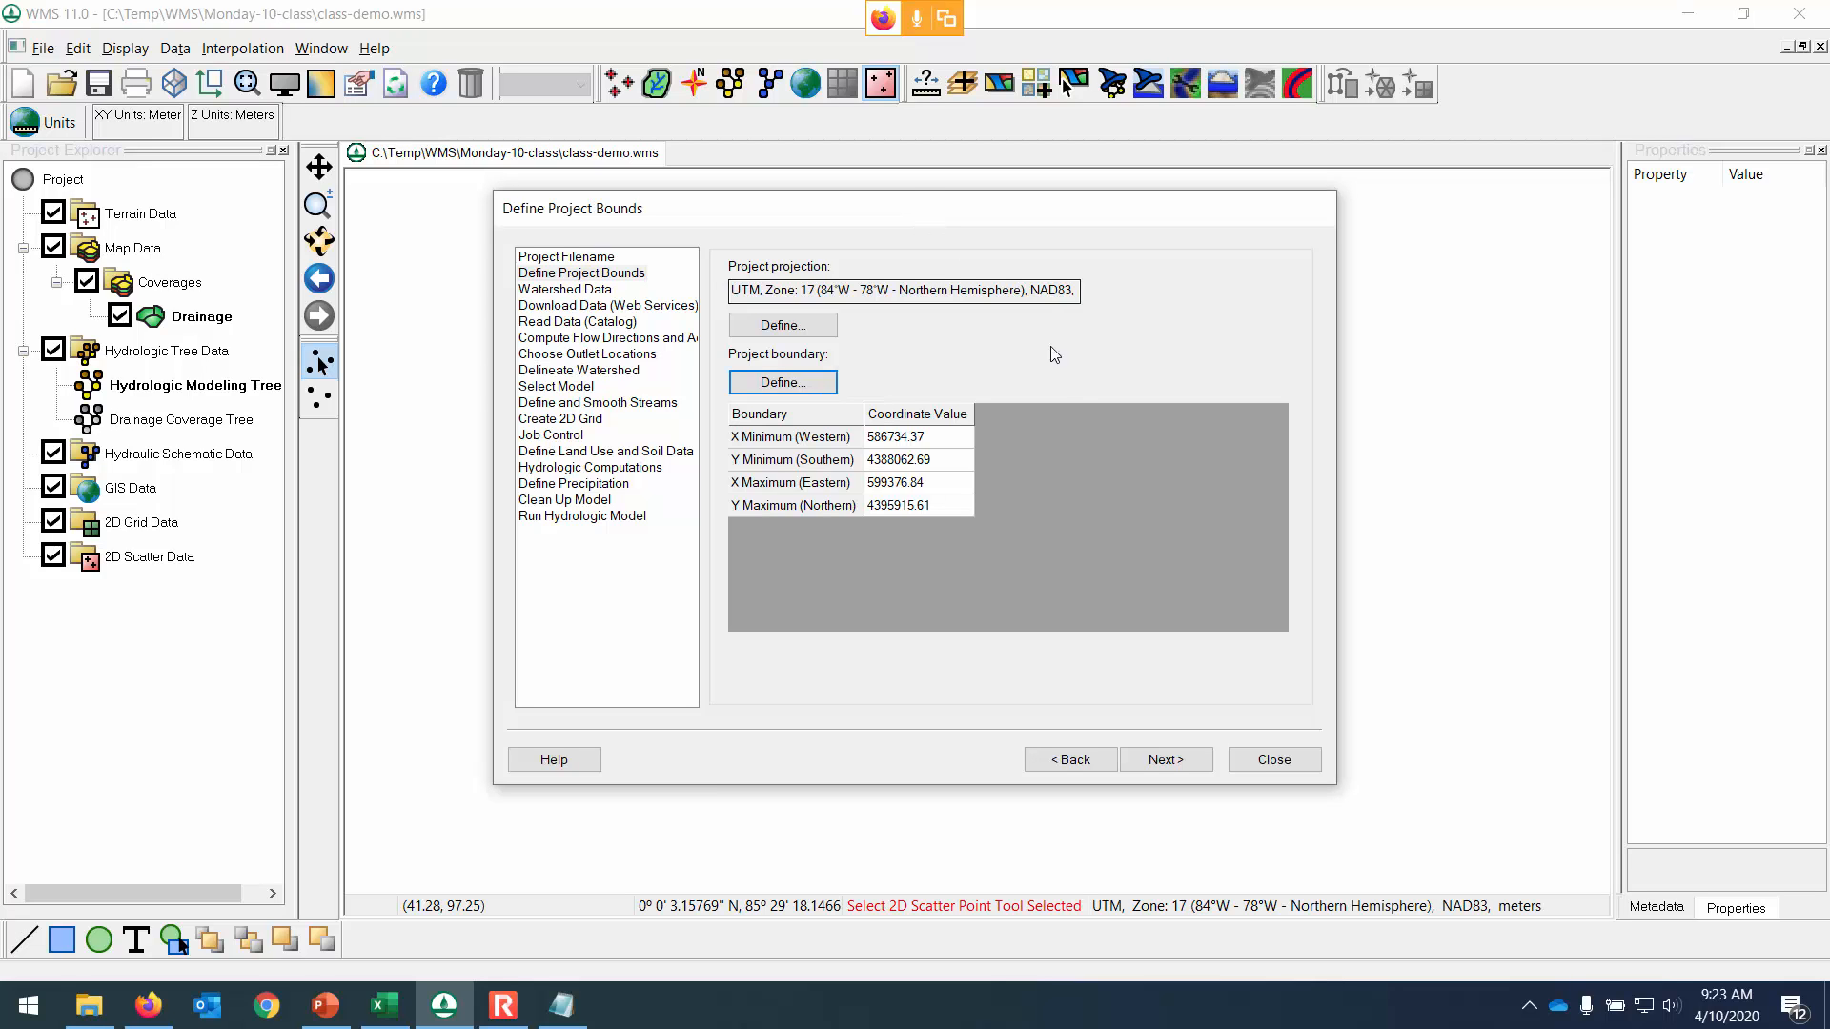
left_click(1171, 760)
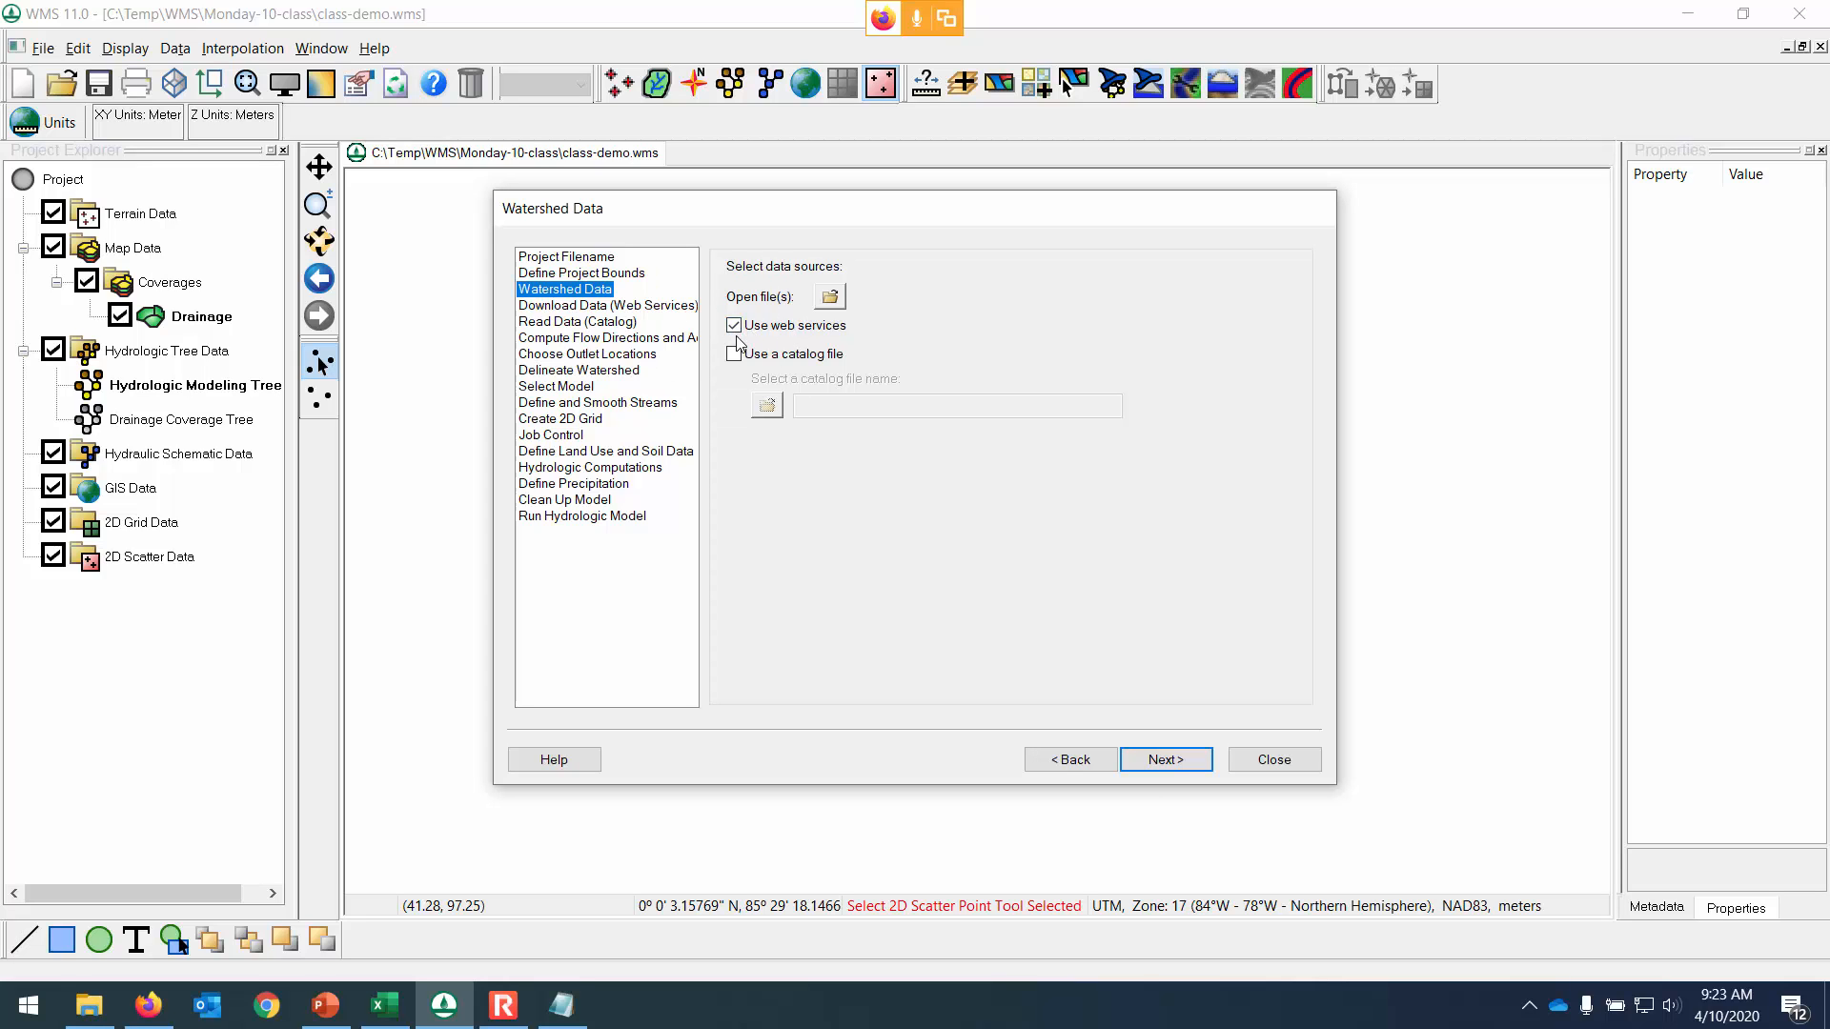
left_click(1177, 765)
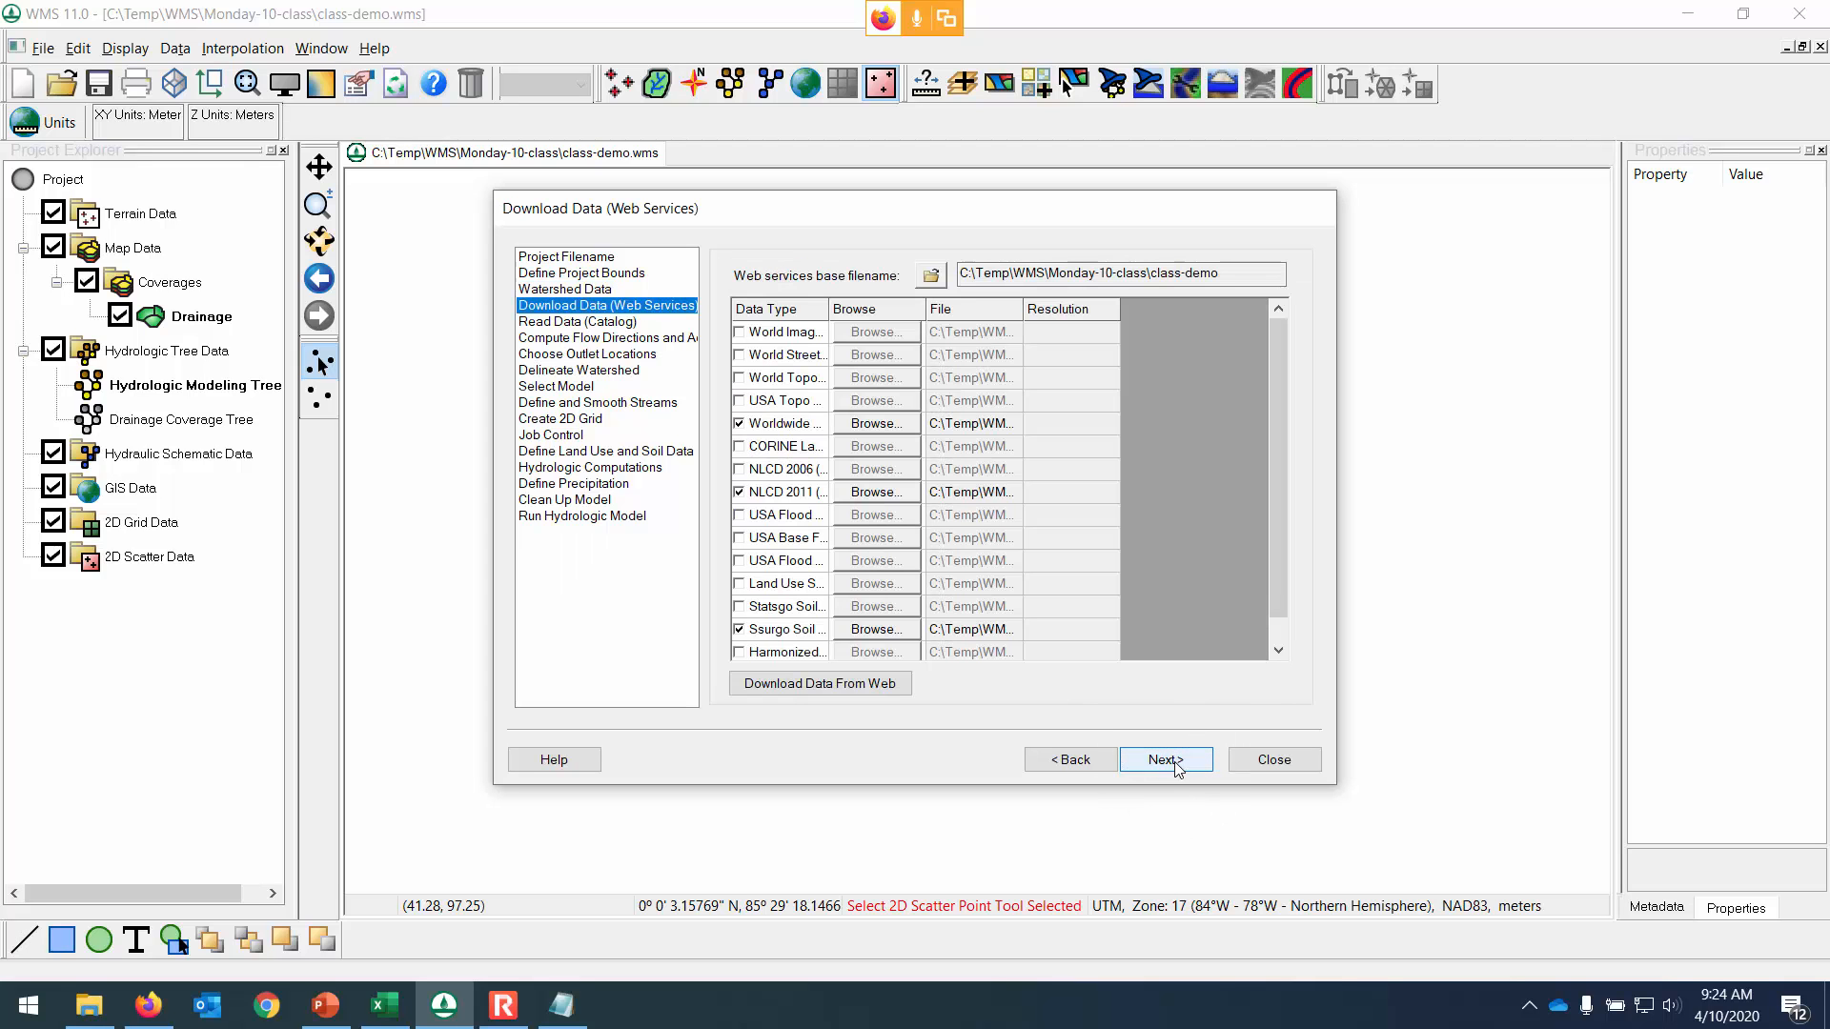
Start downloading the Worldwide Elevation, NLCD 2011 land cover and Ssurgo soil type data from the web.
left_click_drag(829, 311, 886, 317)
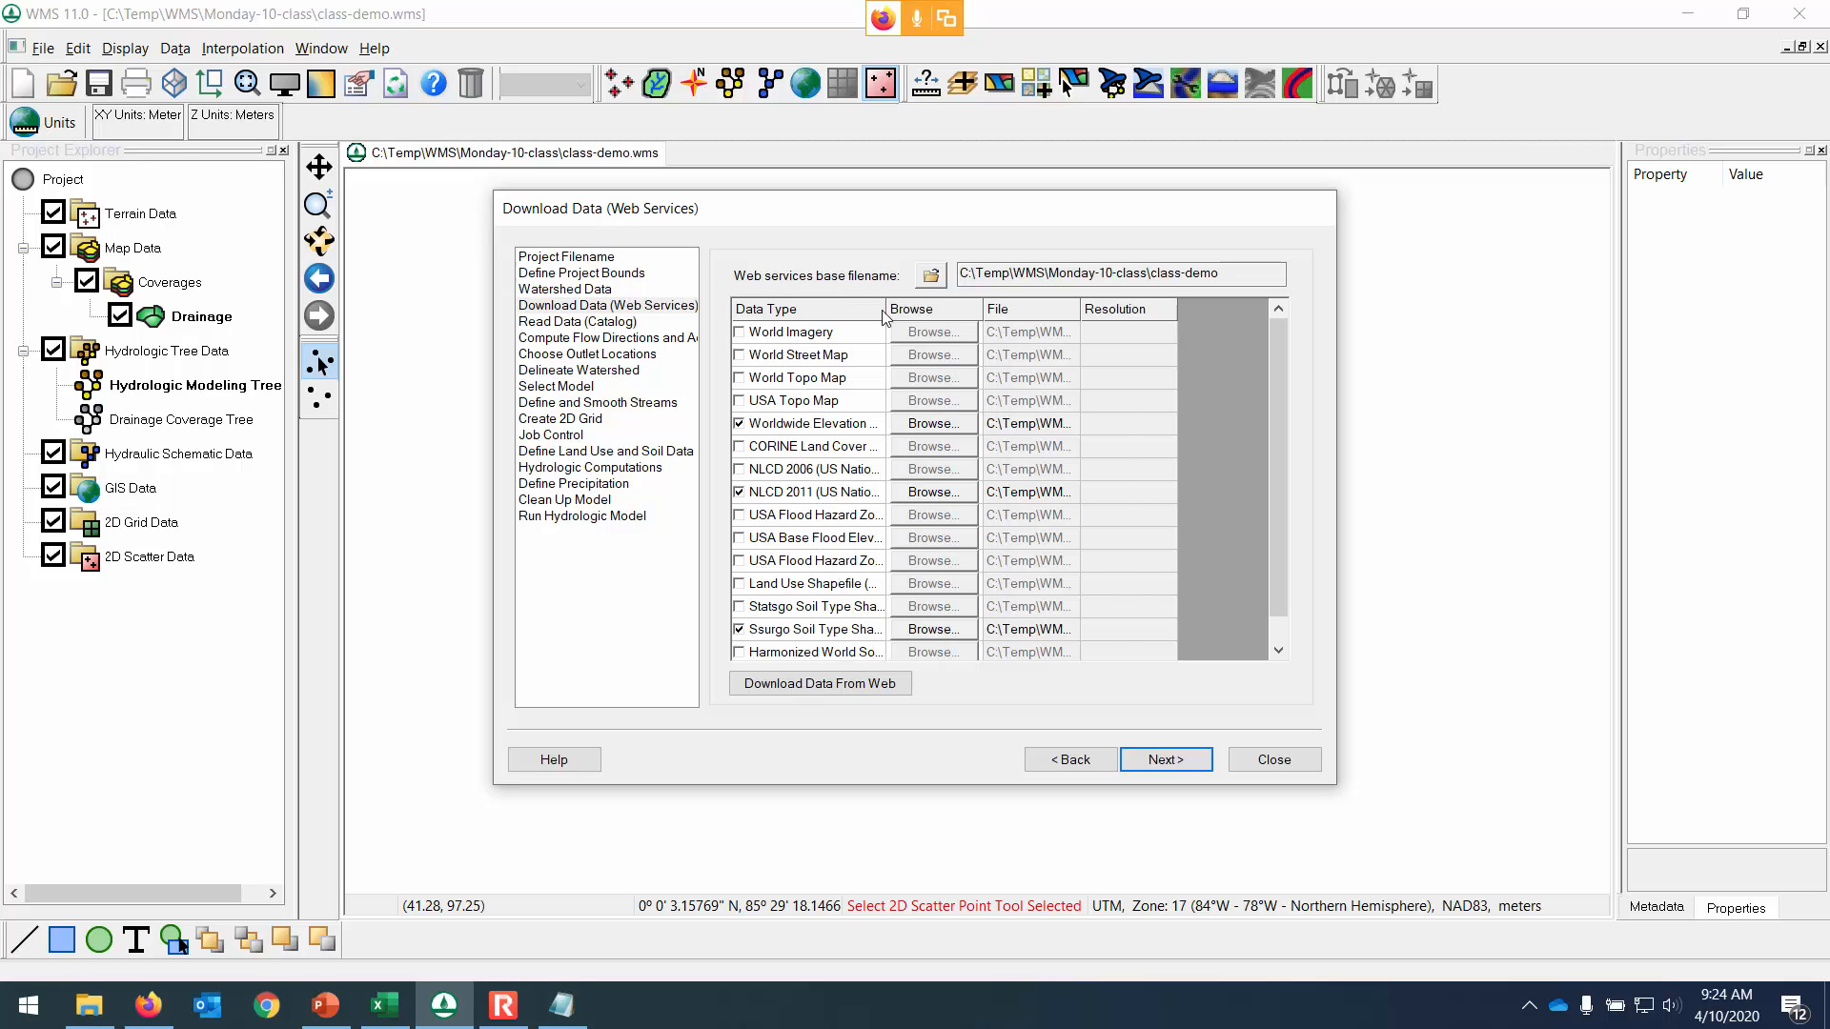
left_click(739, 424)
left_click(826, 492)
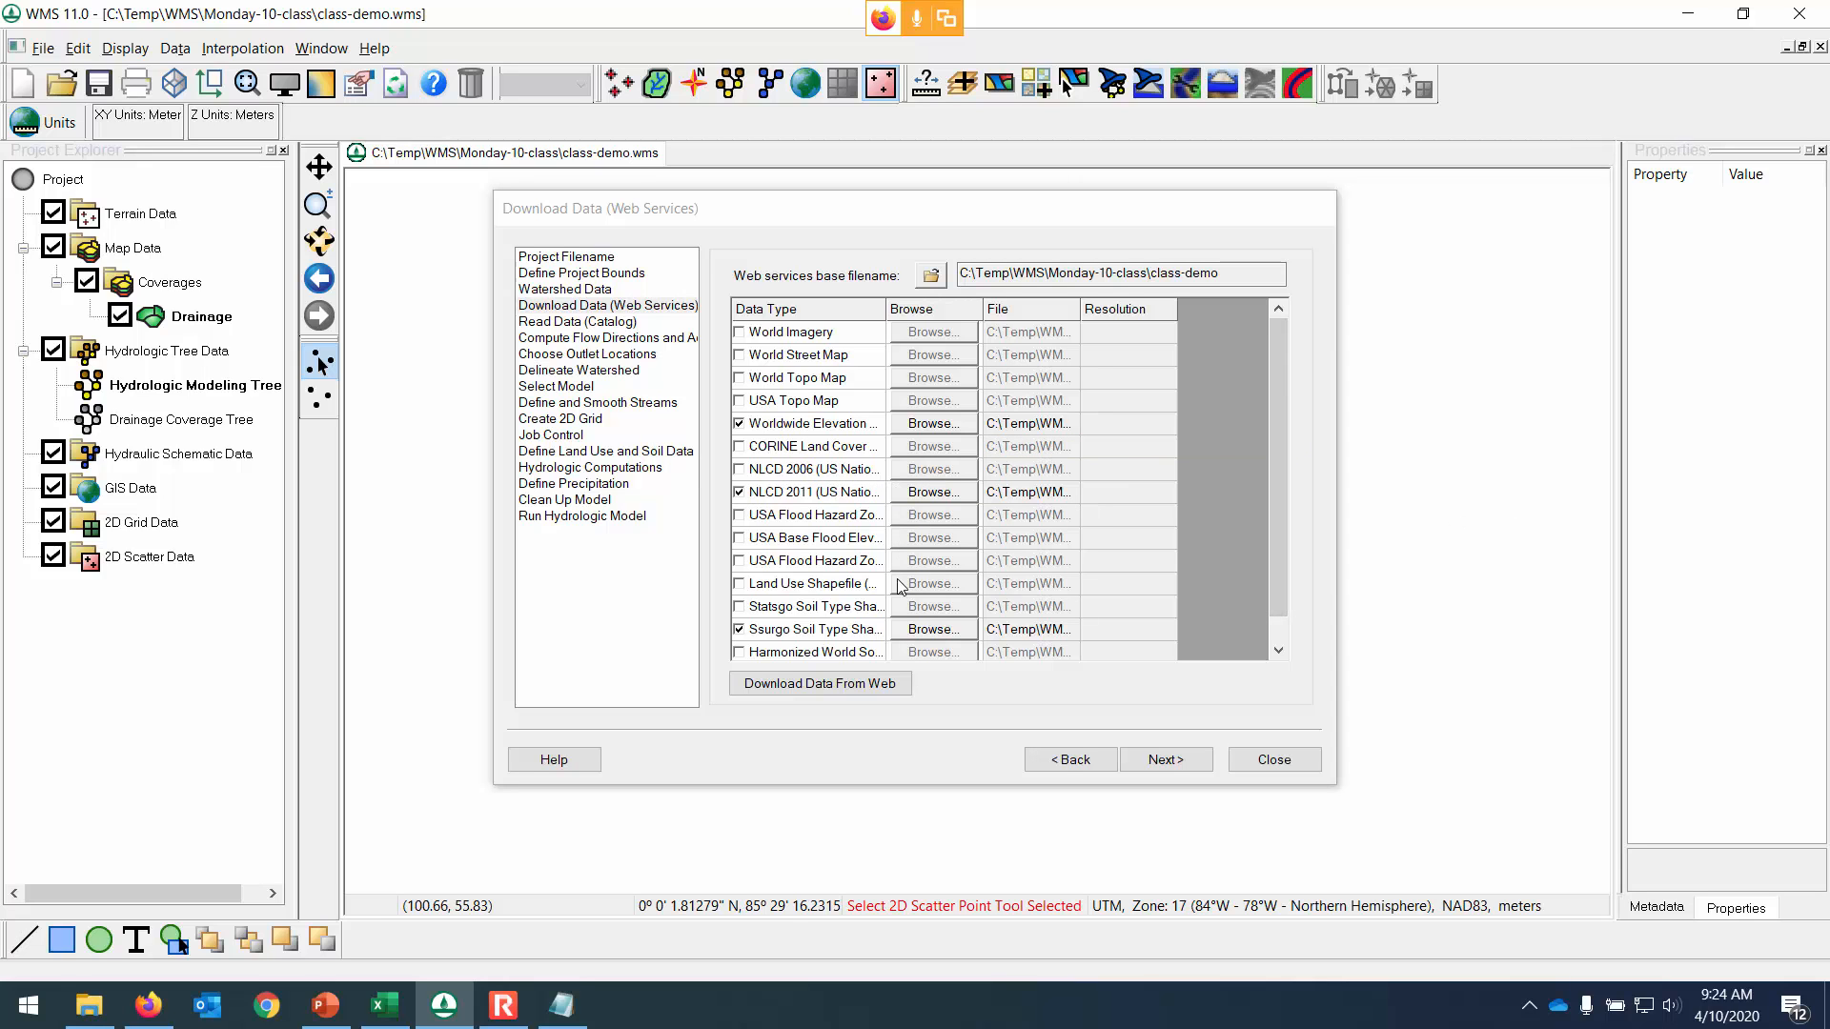
left_click(771, 637)
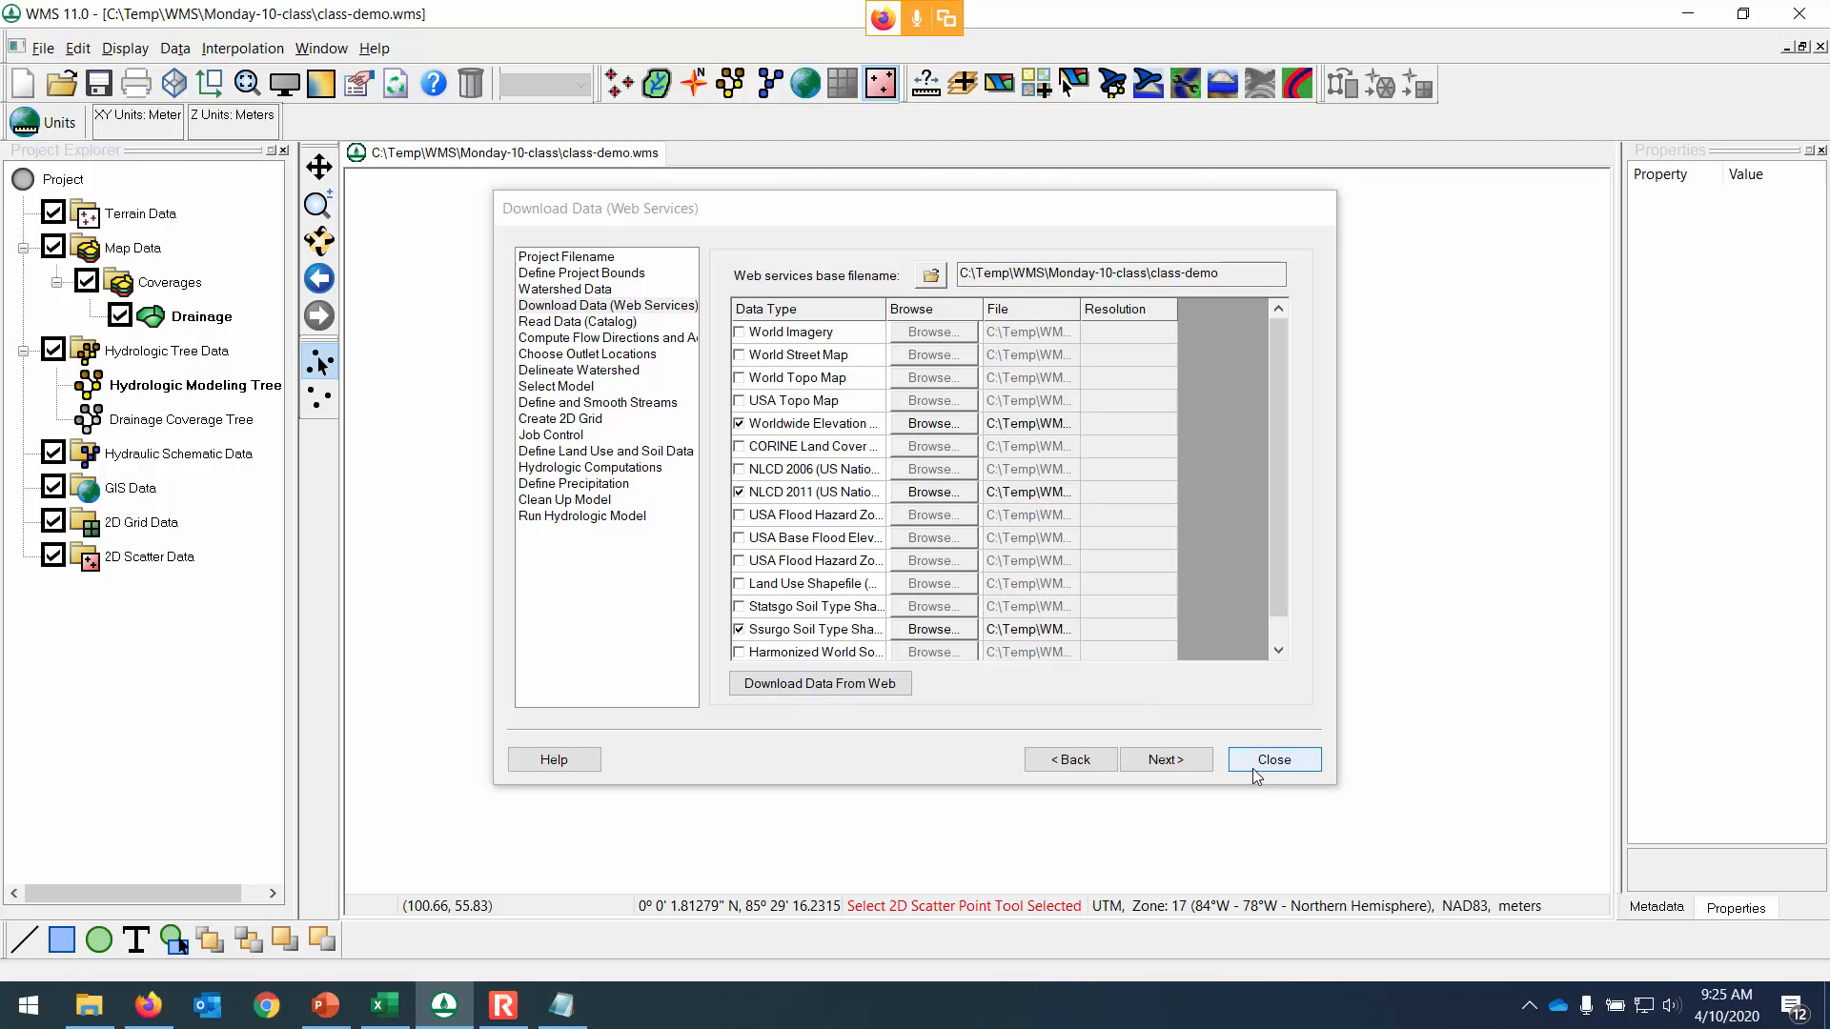
left_click(871, 687)
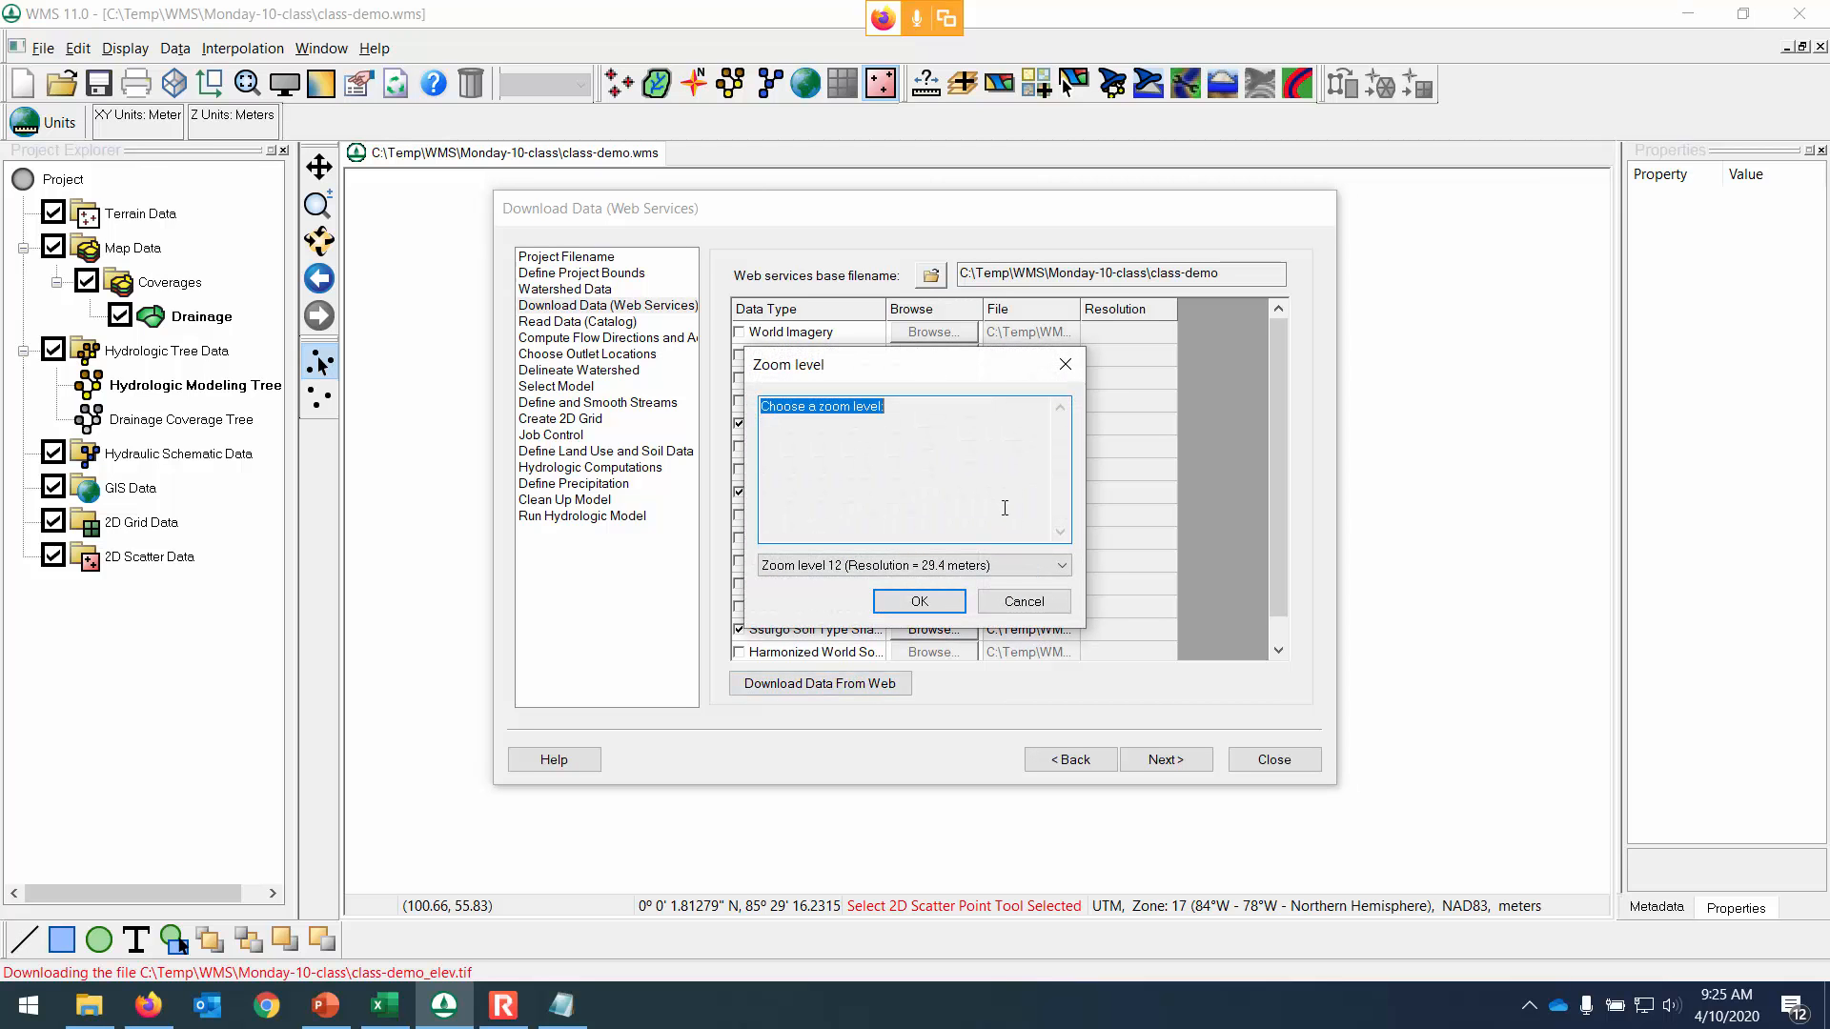
Set the elevation download to zoom level 13 with a resolution of 14.7 meters and confirm it.
left_click(1008, 574)
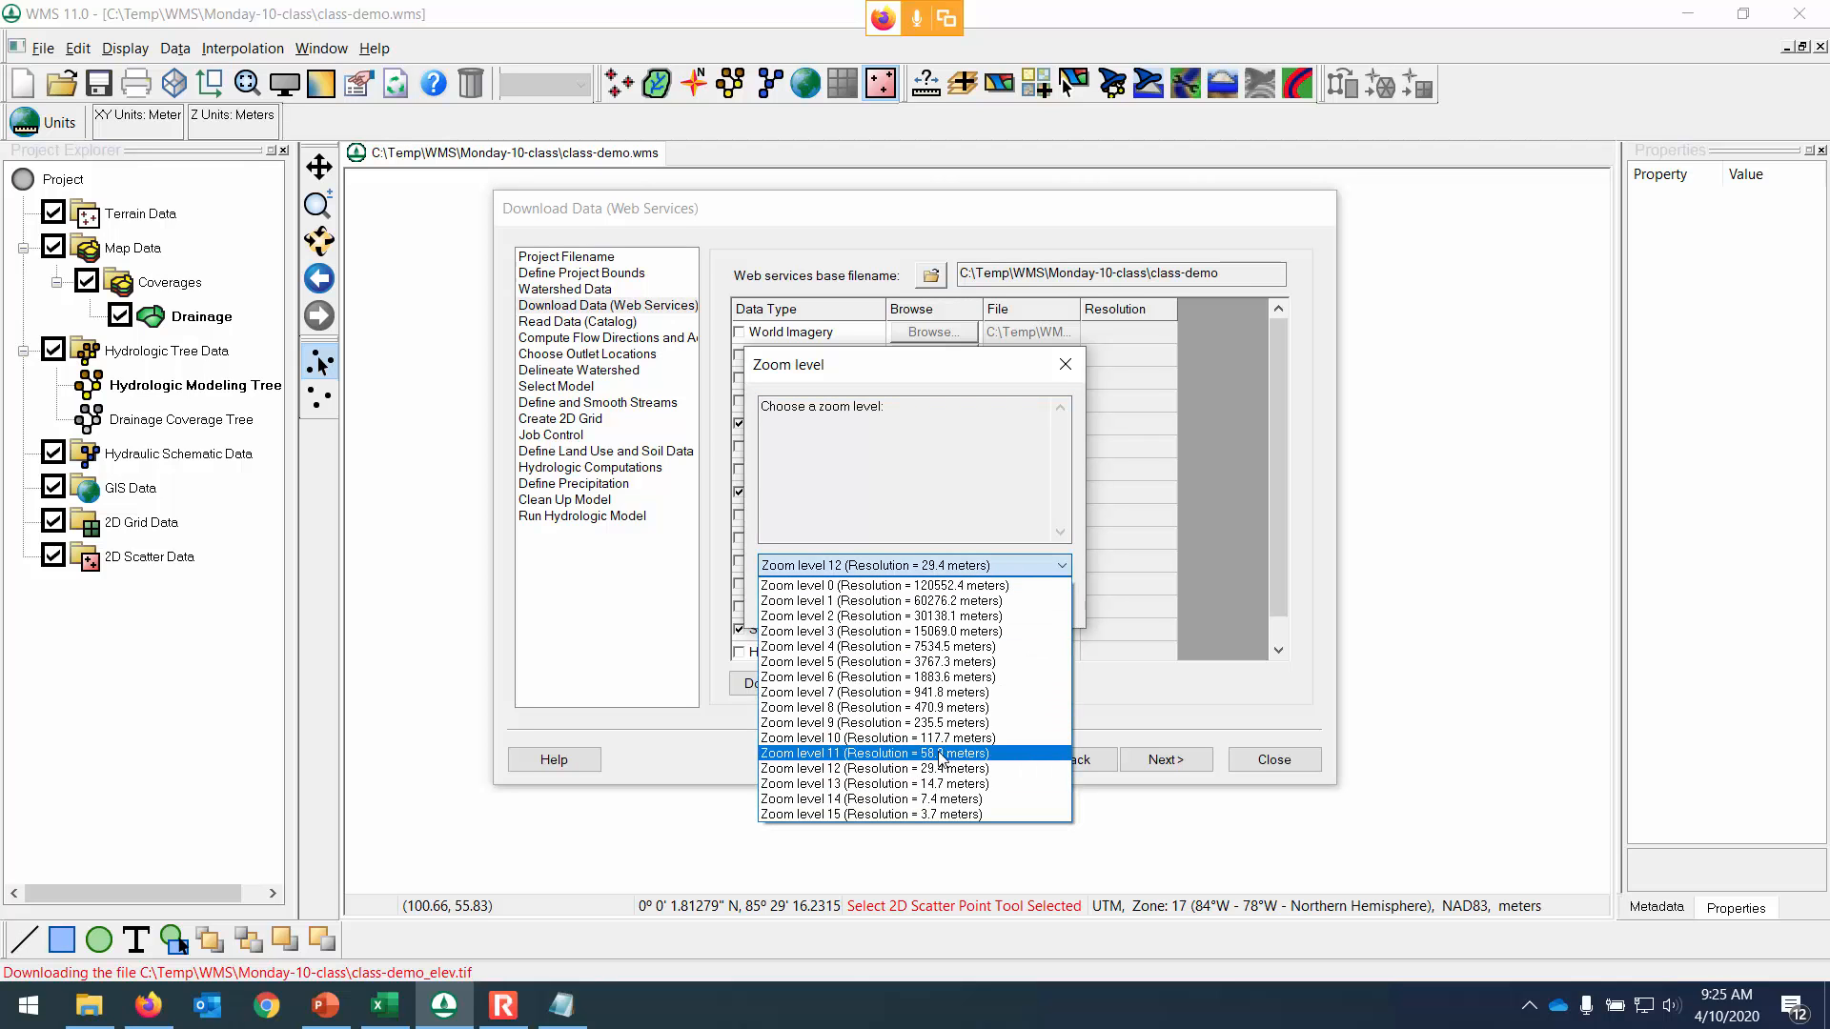
left_click(935, 784)
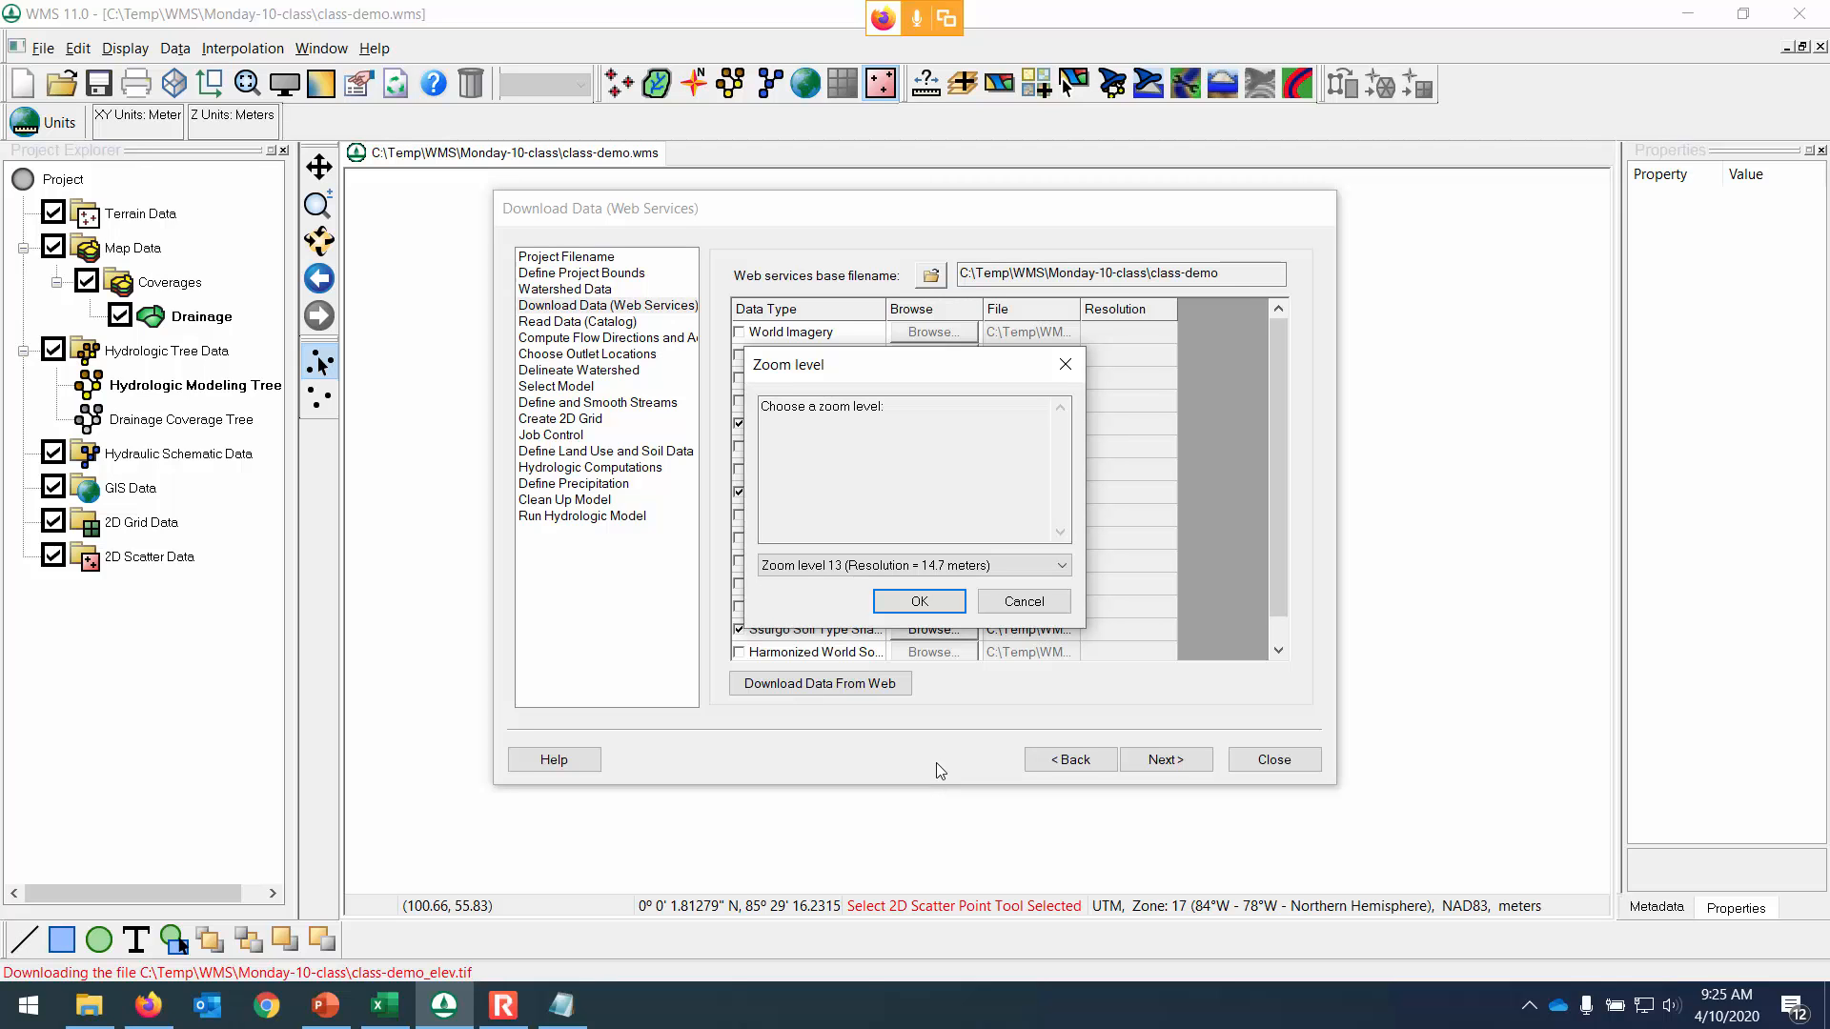
left_click(1018, 567)
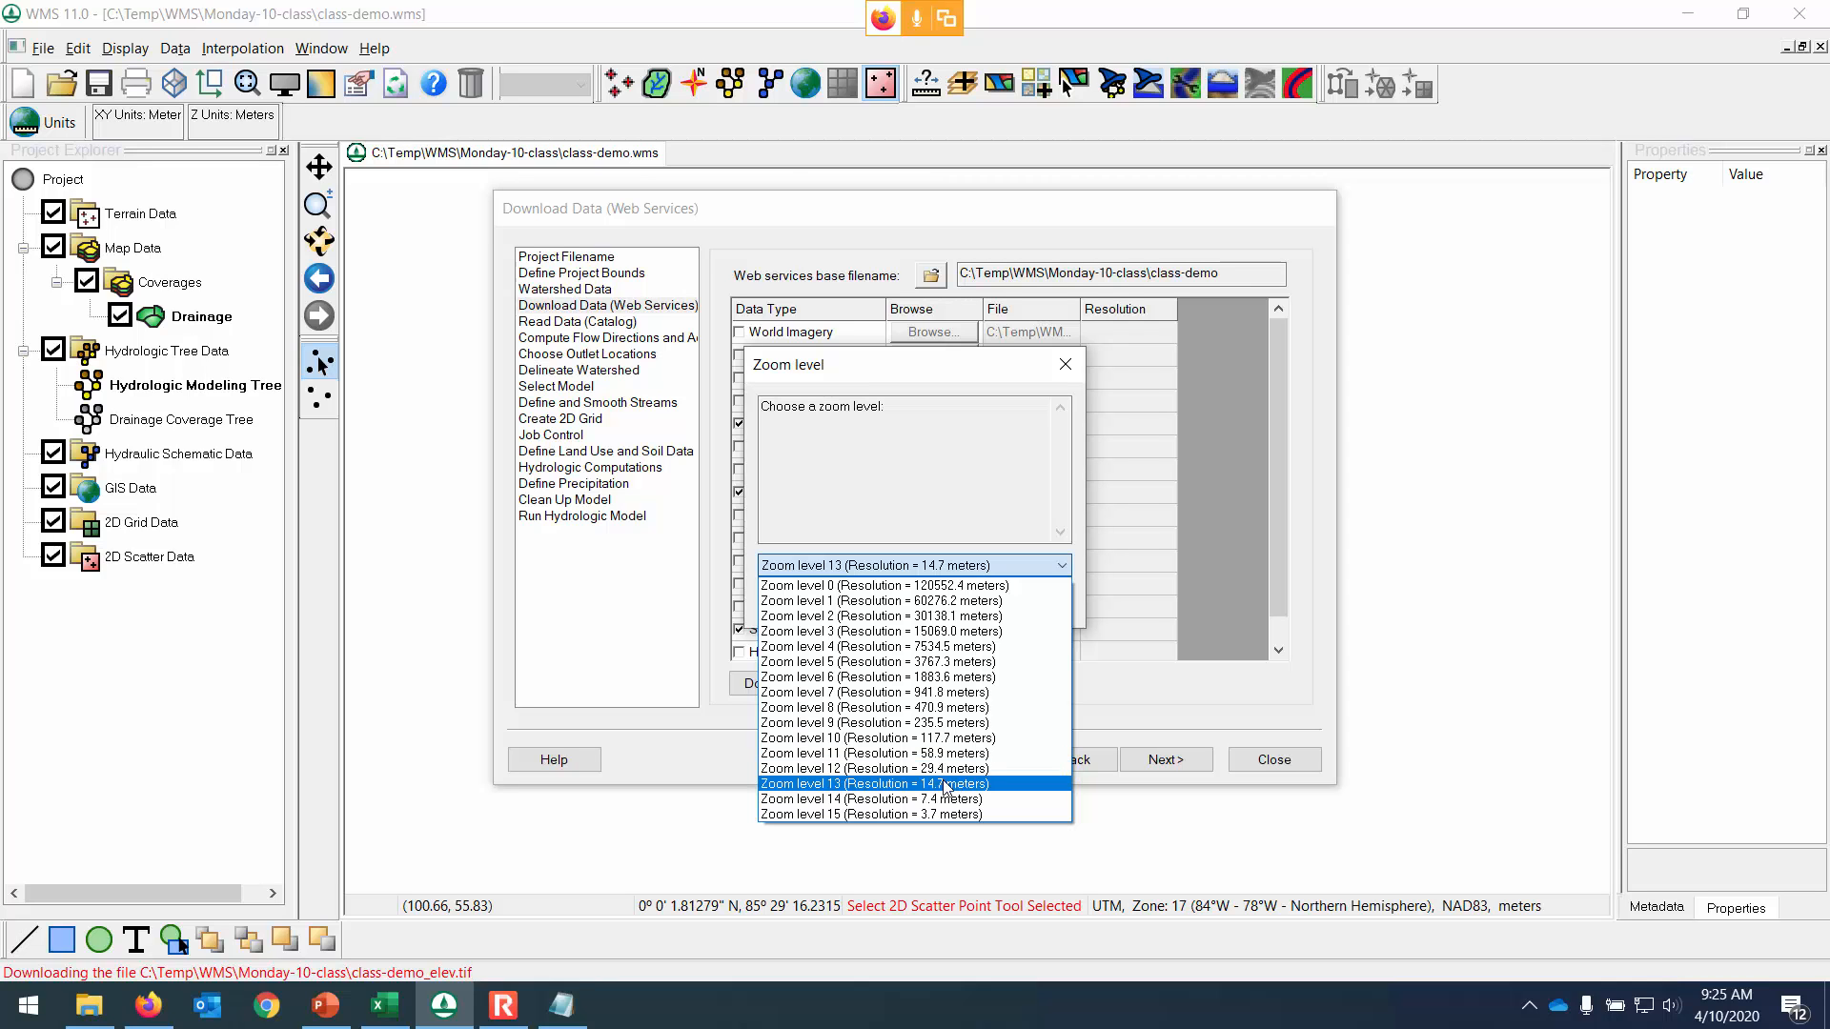
left_click(946, 783)
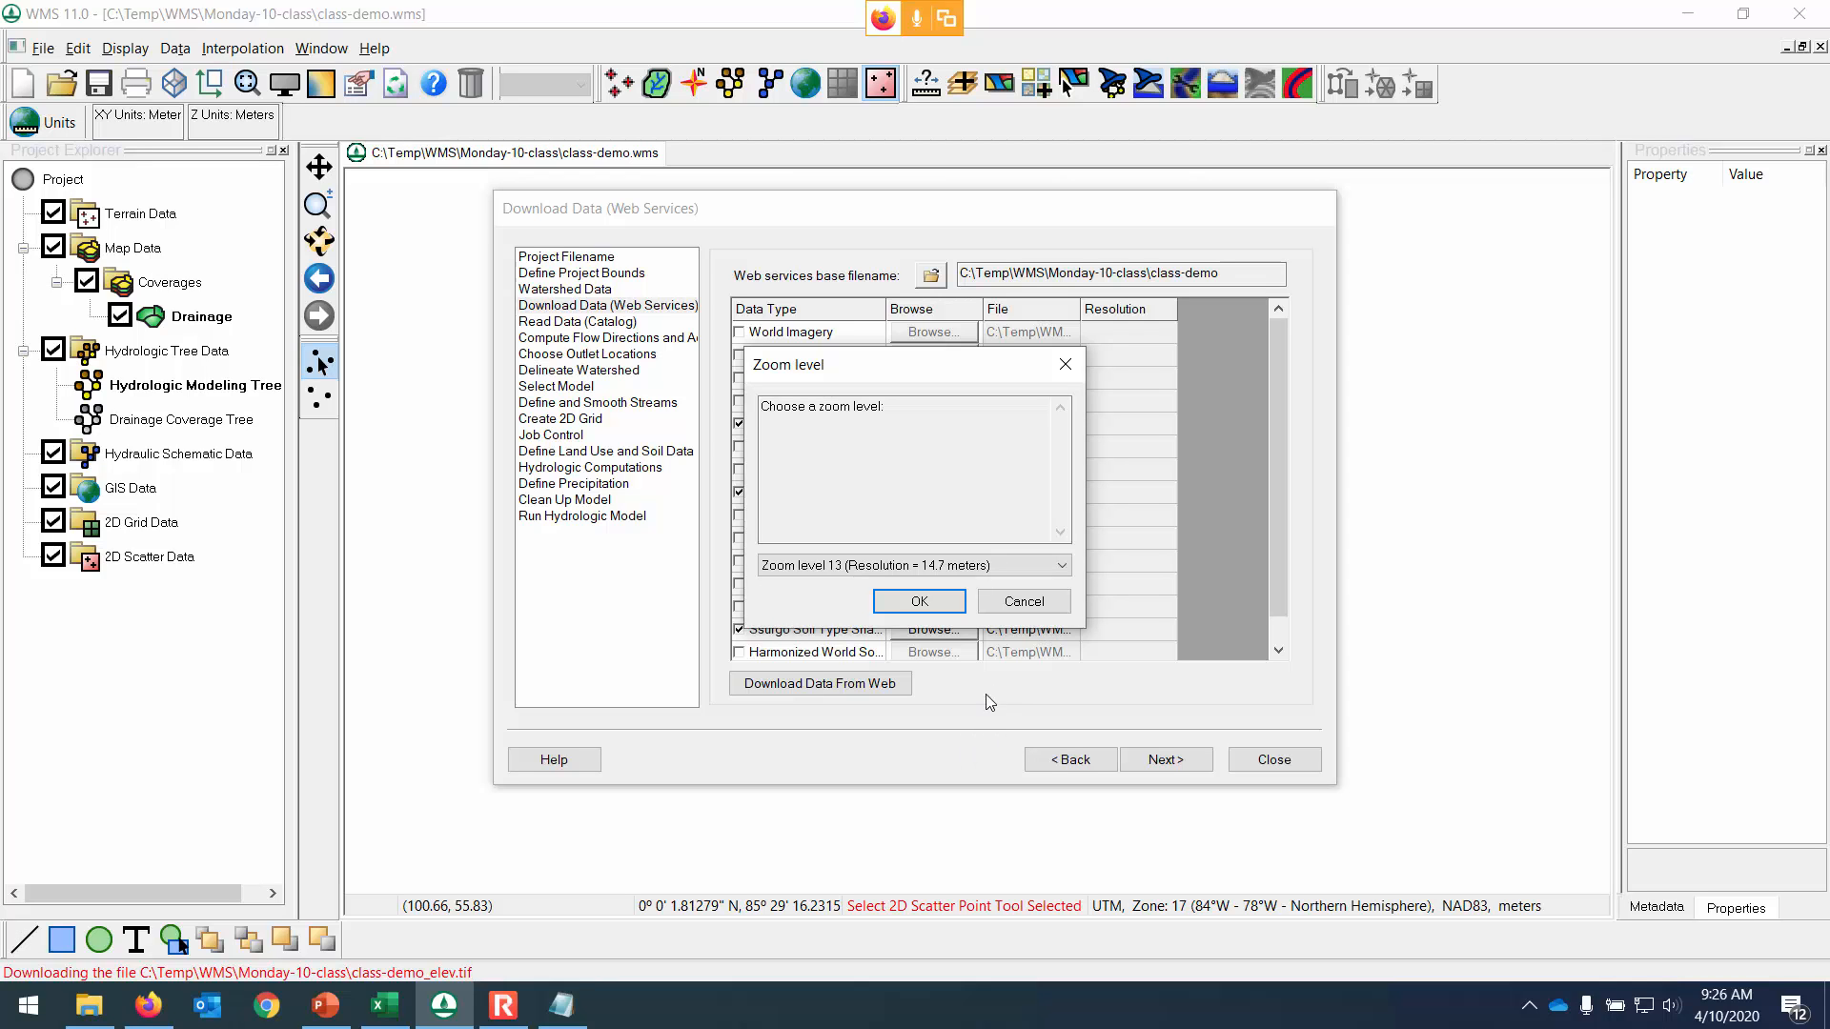
left_click(950, 604)
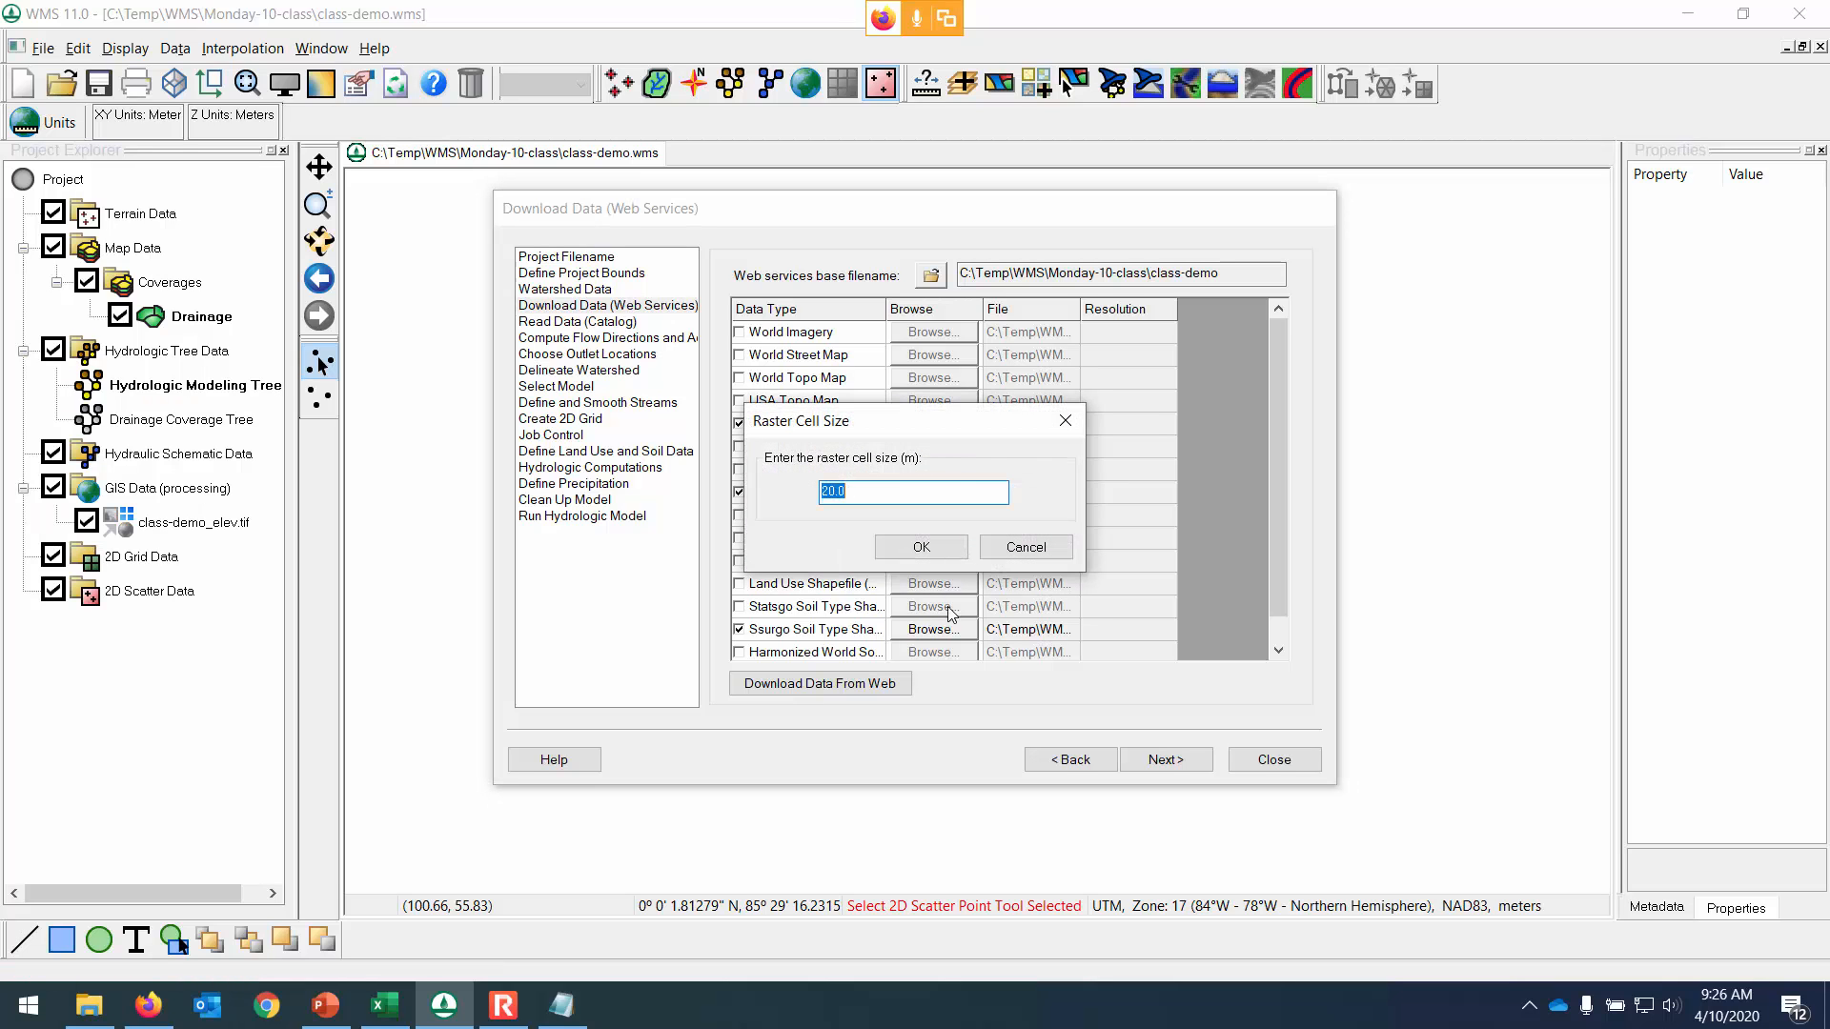
Accept a raster cell size of 20.0 m for the land use download and close the modeling wizard.
left_click_drag(949, 435, 1104, 514)
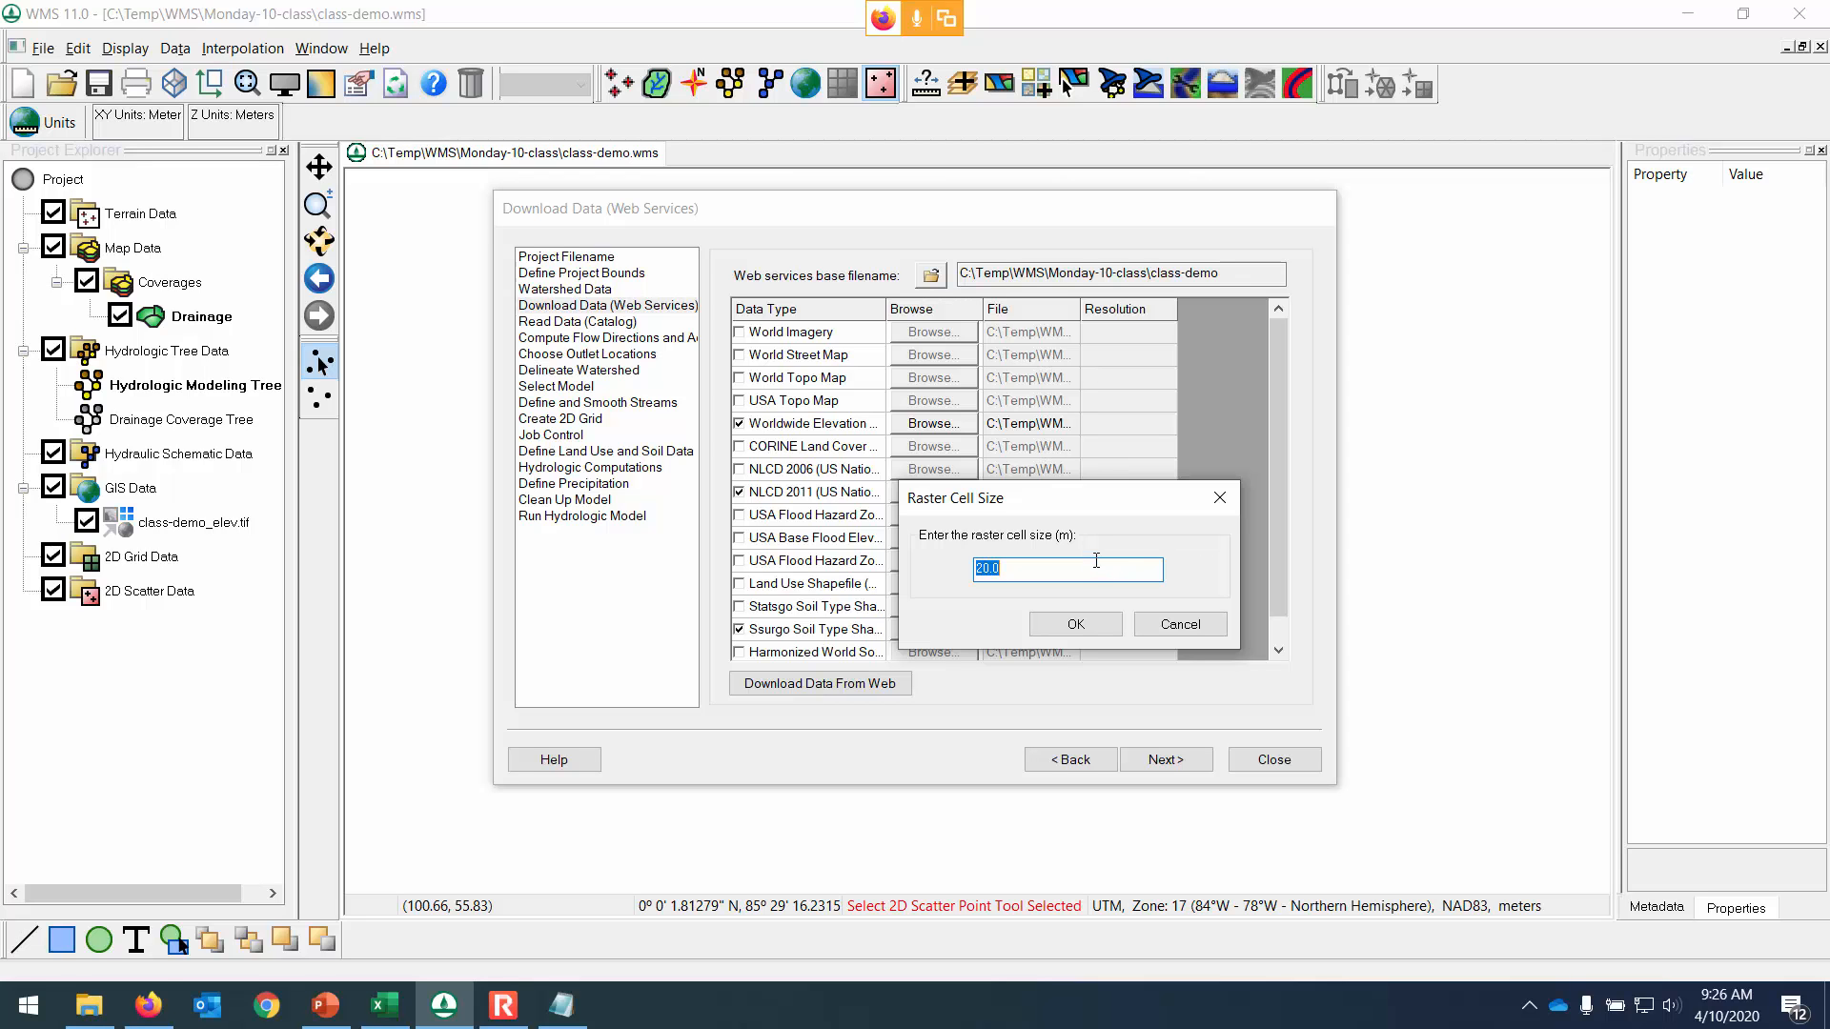
left_click(1089, 626)
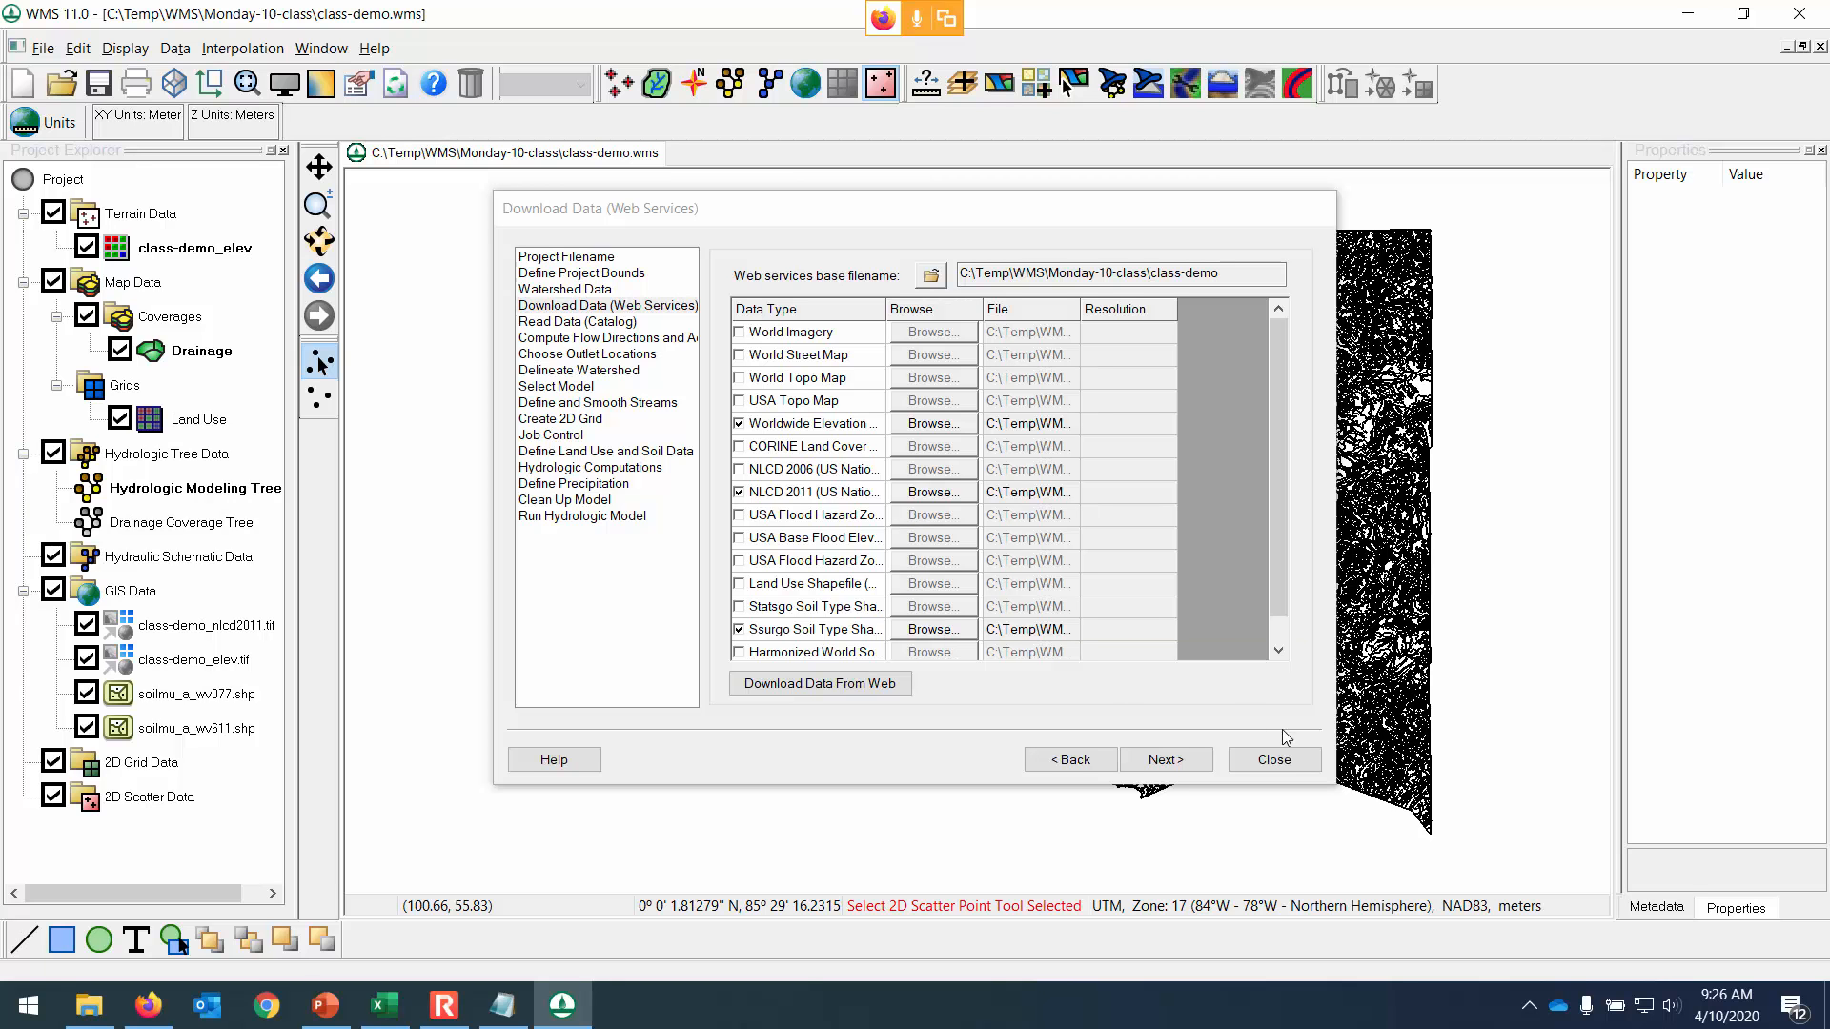
left_click(1276, 760)
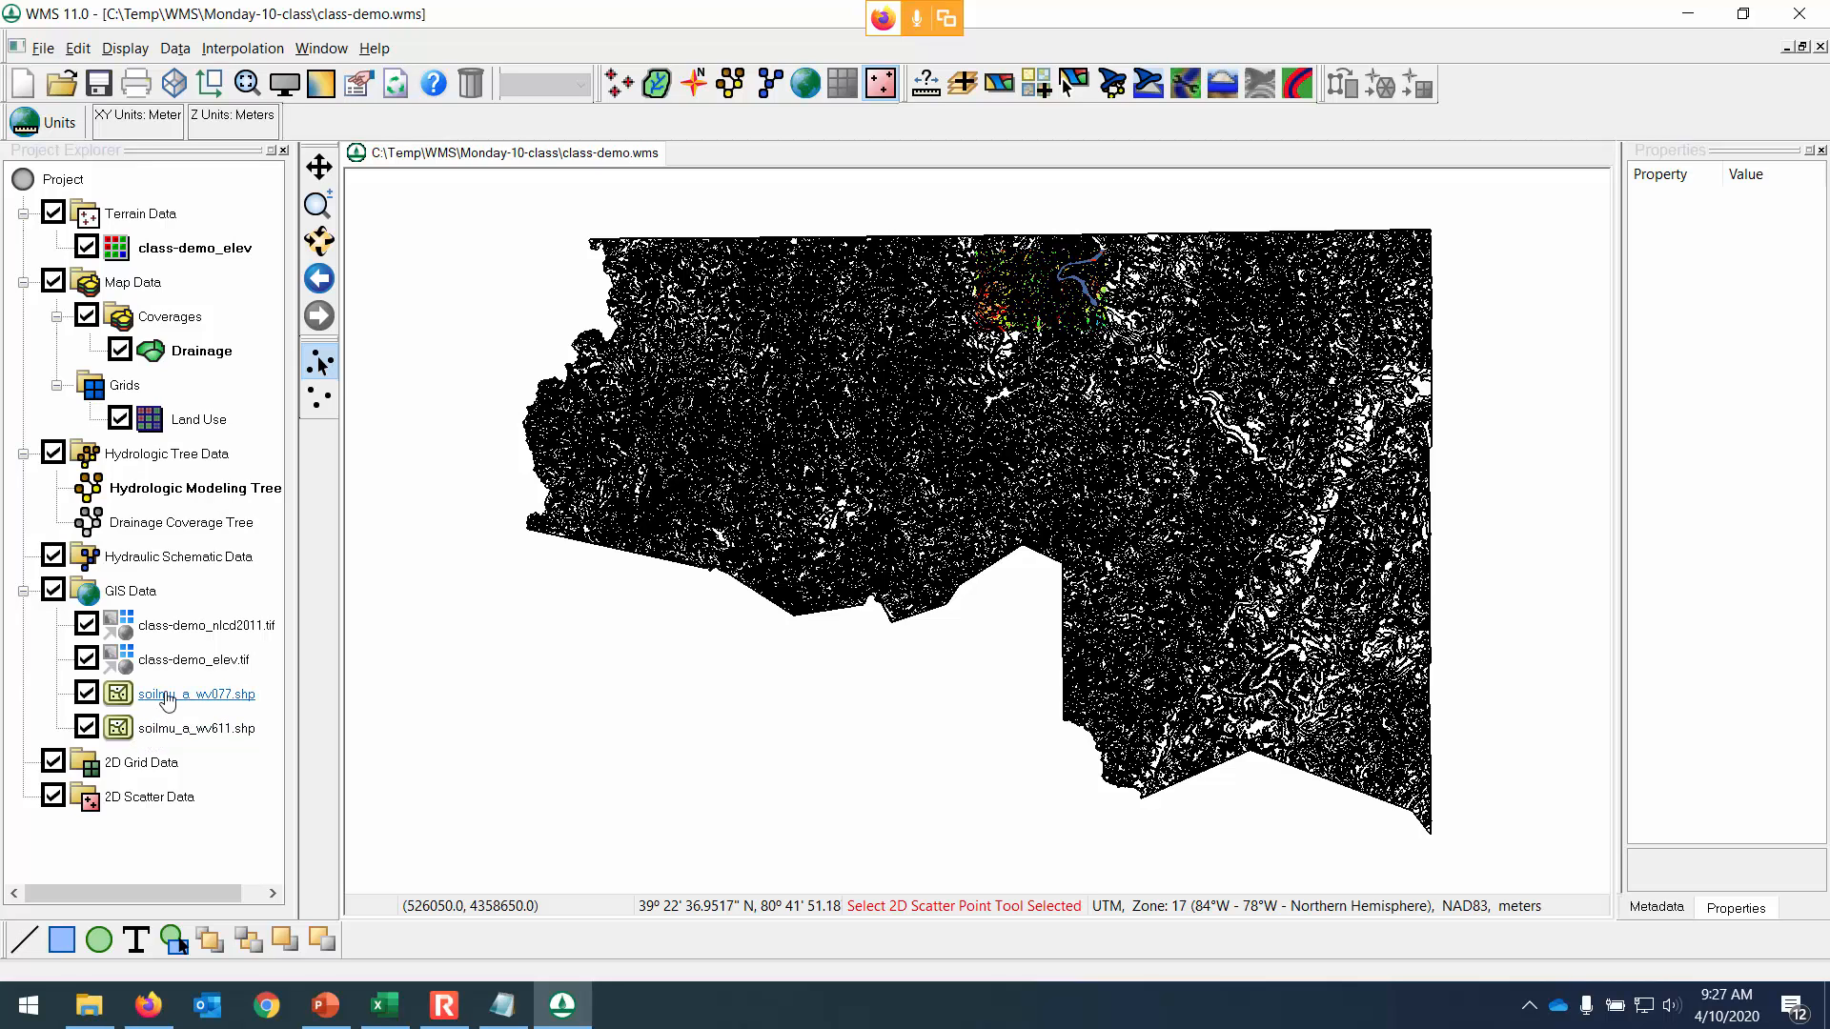
Toggle the soilmu_a_wv611.shp and soilmu_a_wv077.shp soil layers to check which one covers the project area.
left_click(91, 729)
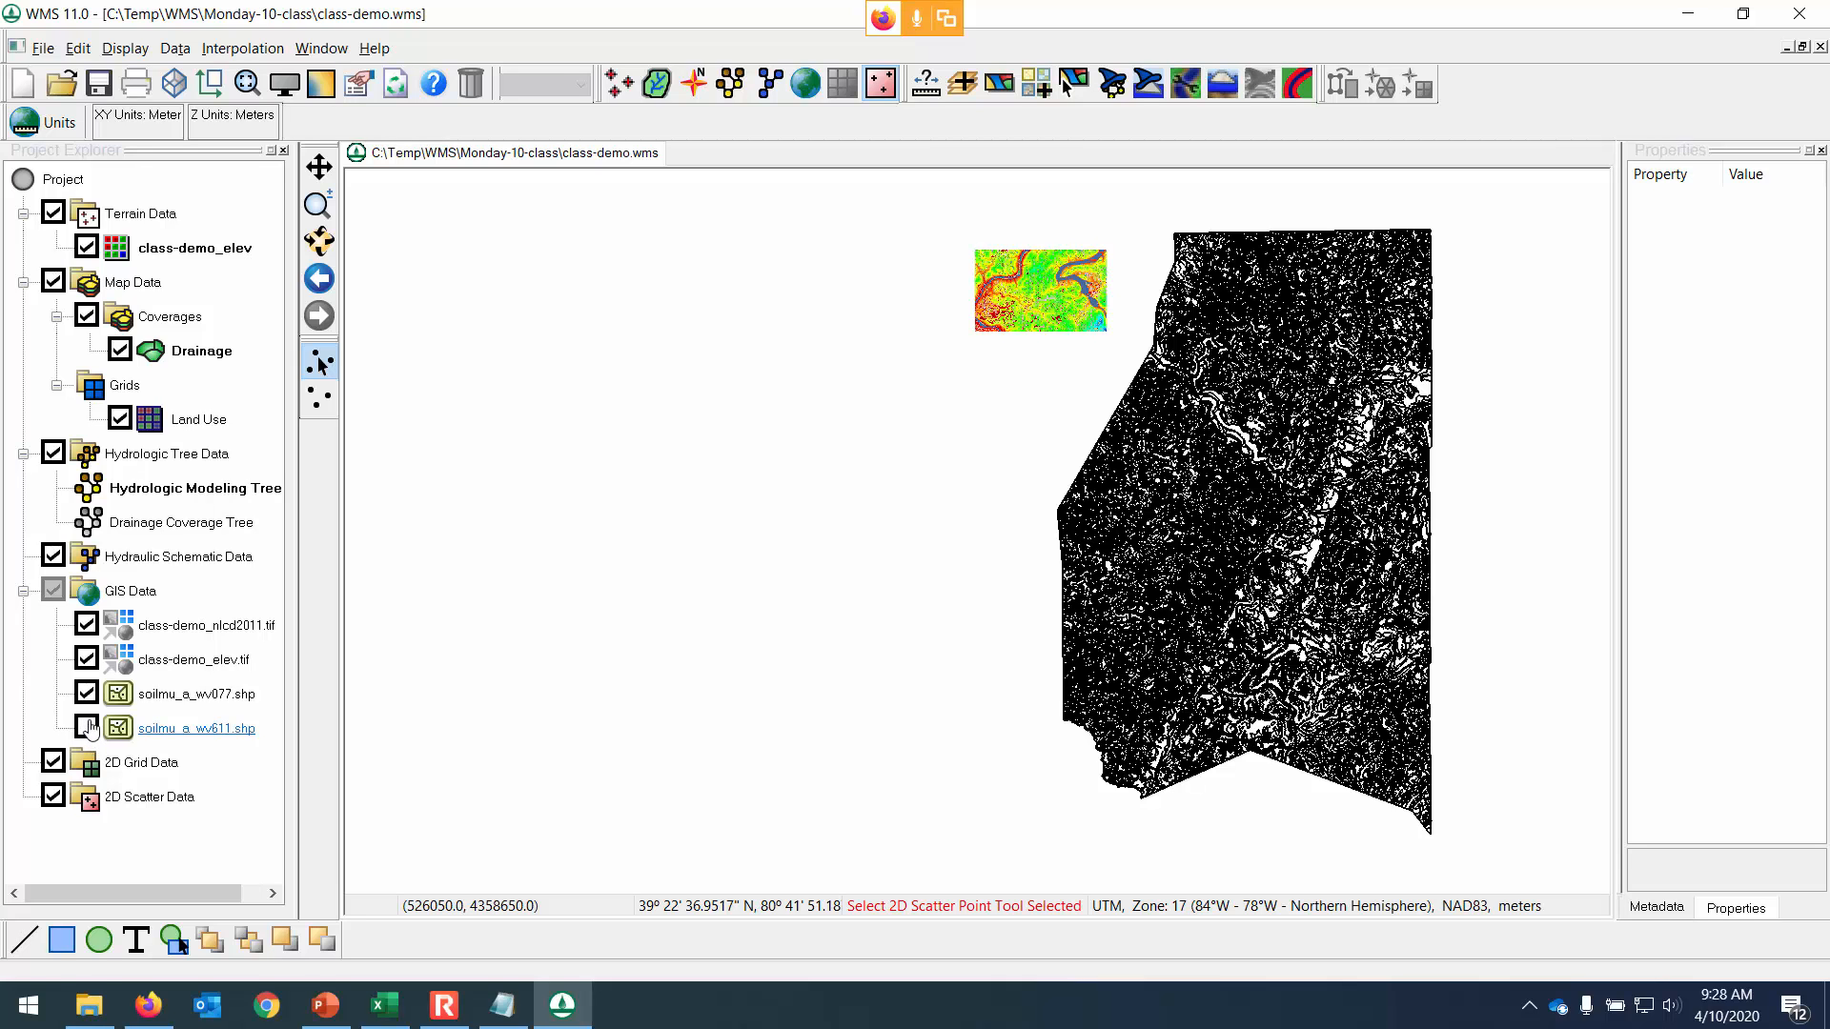
left_click(87, 728)
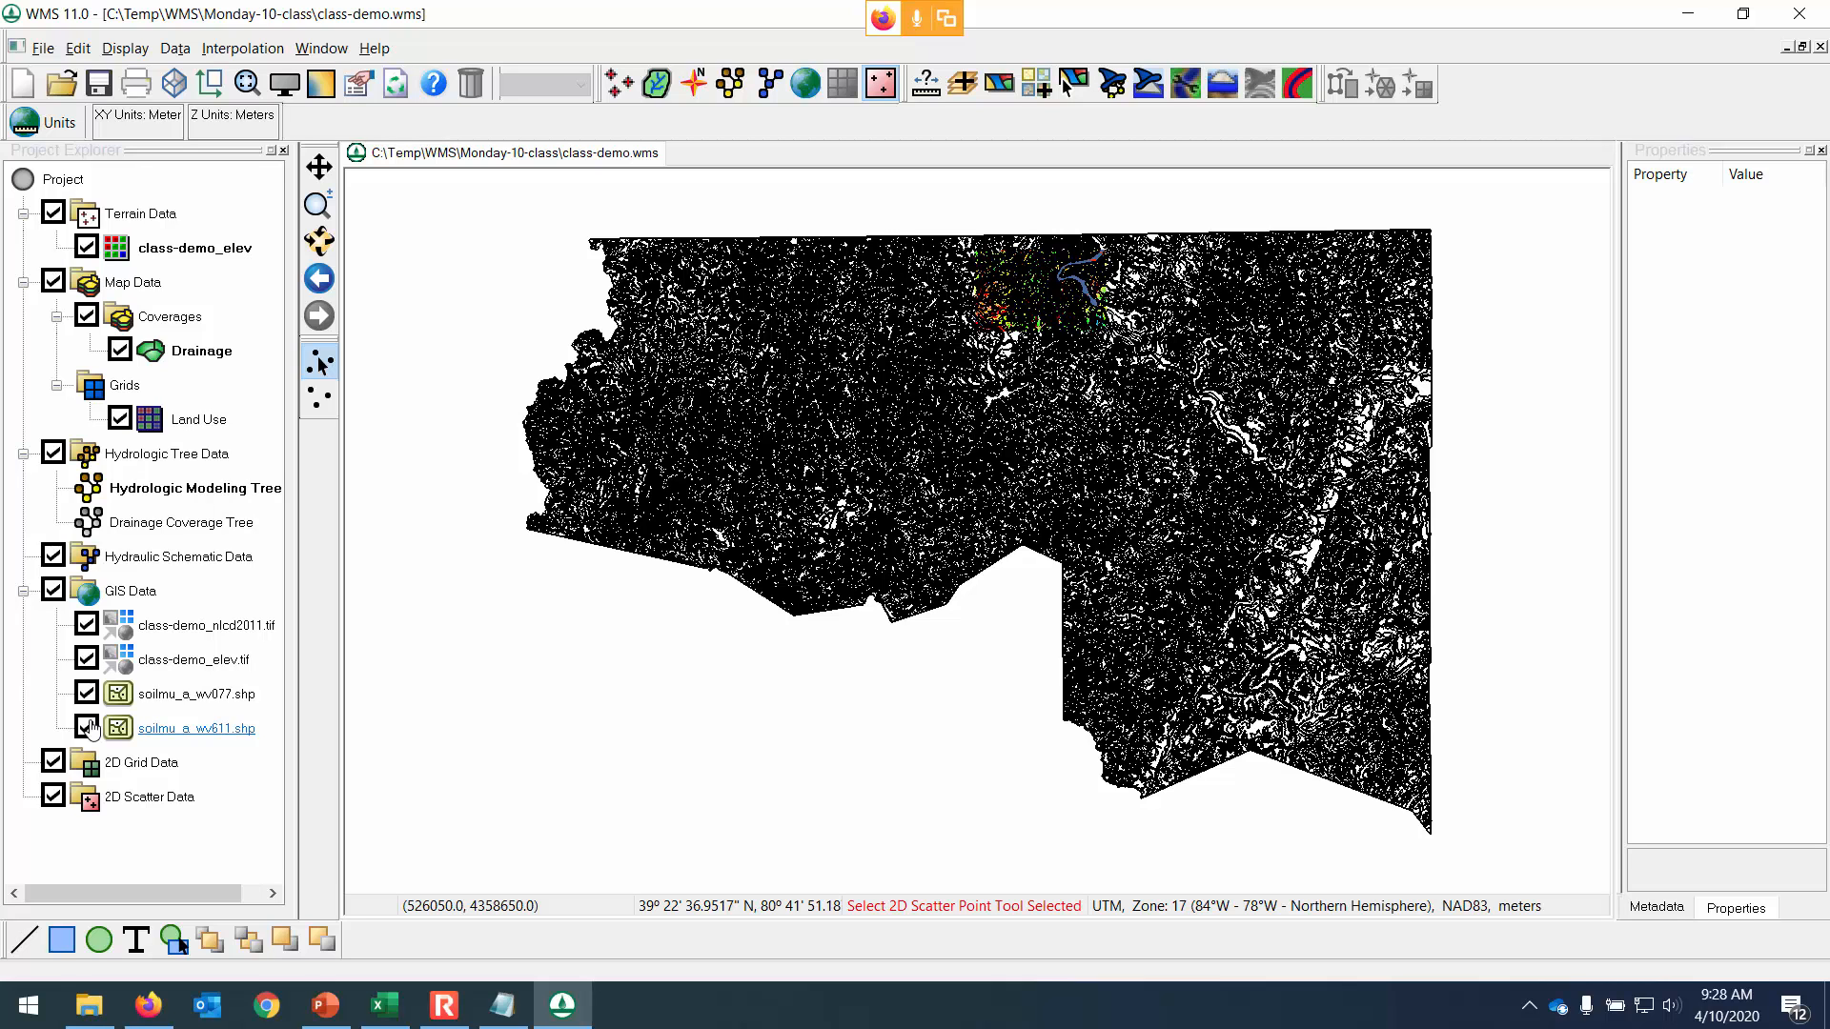
left_click(87, 695)
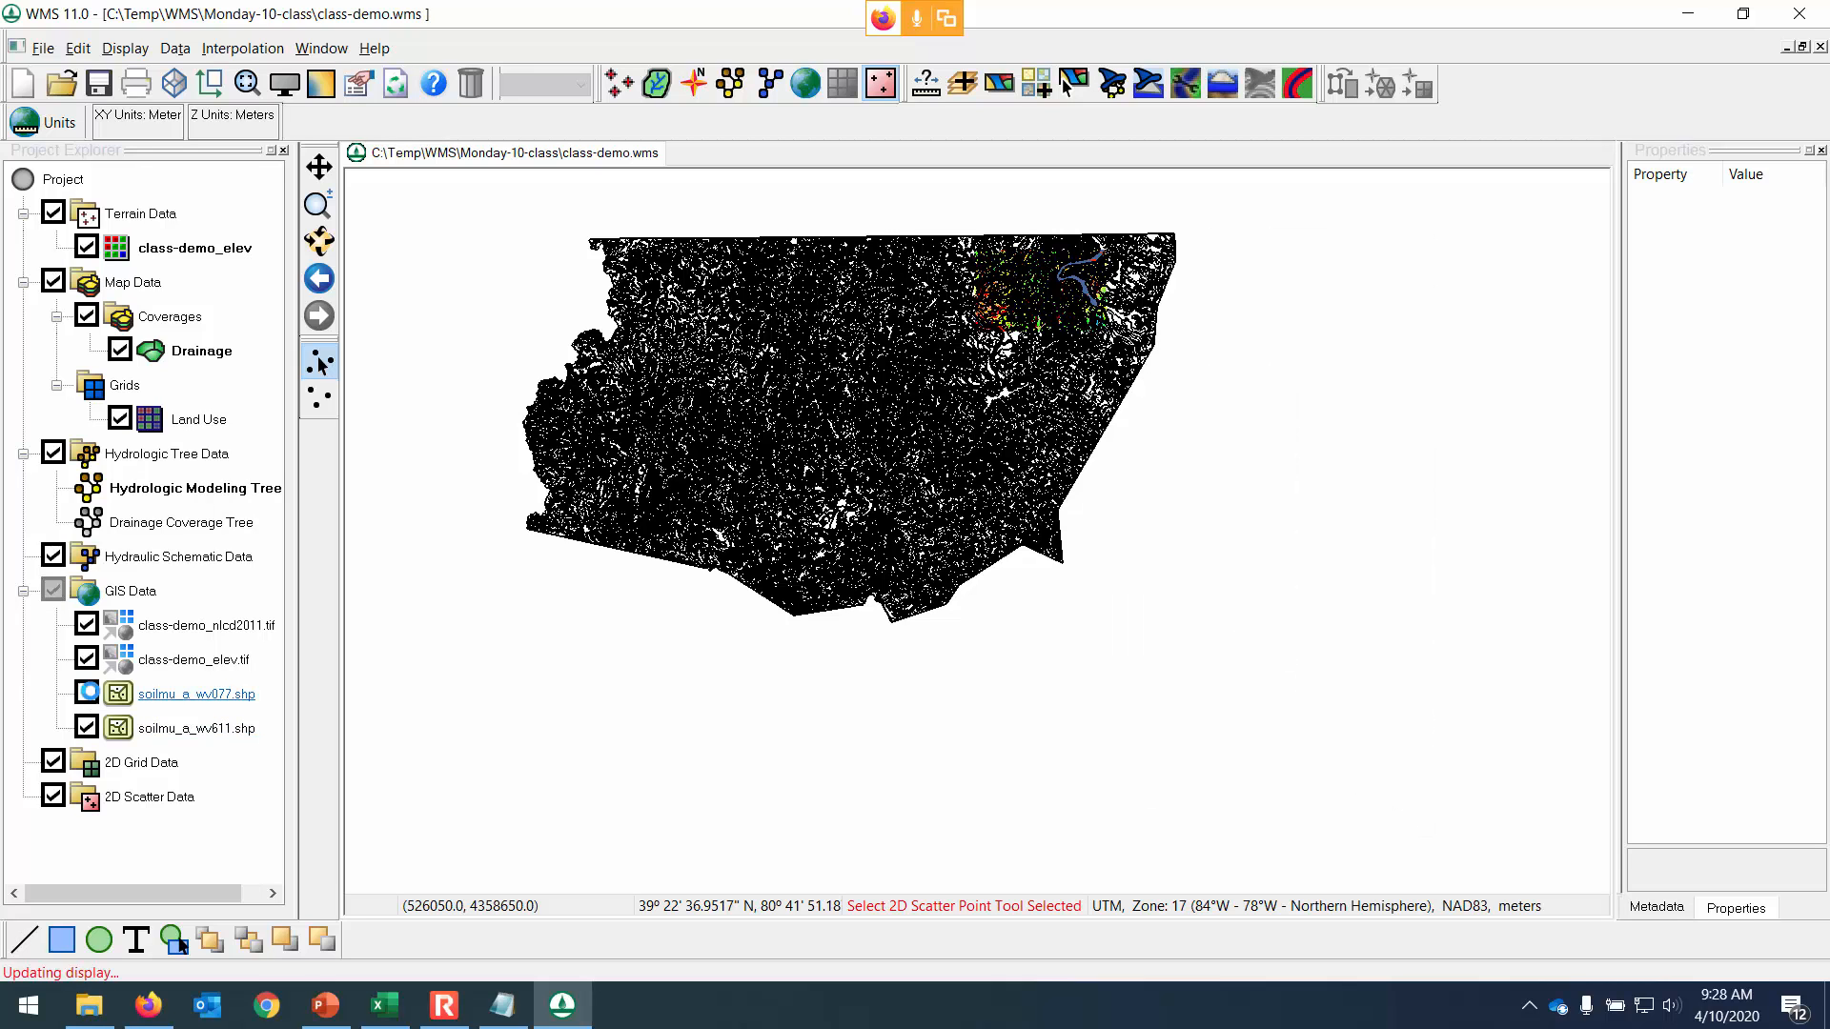
left_click(88, 695)
left_click(88, 695)
left_click(87, 695)
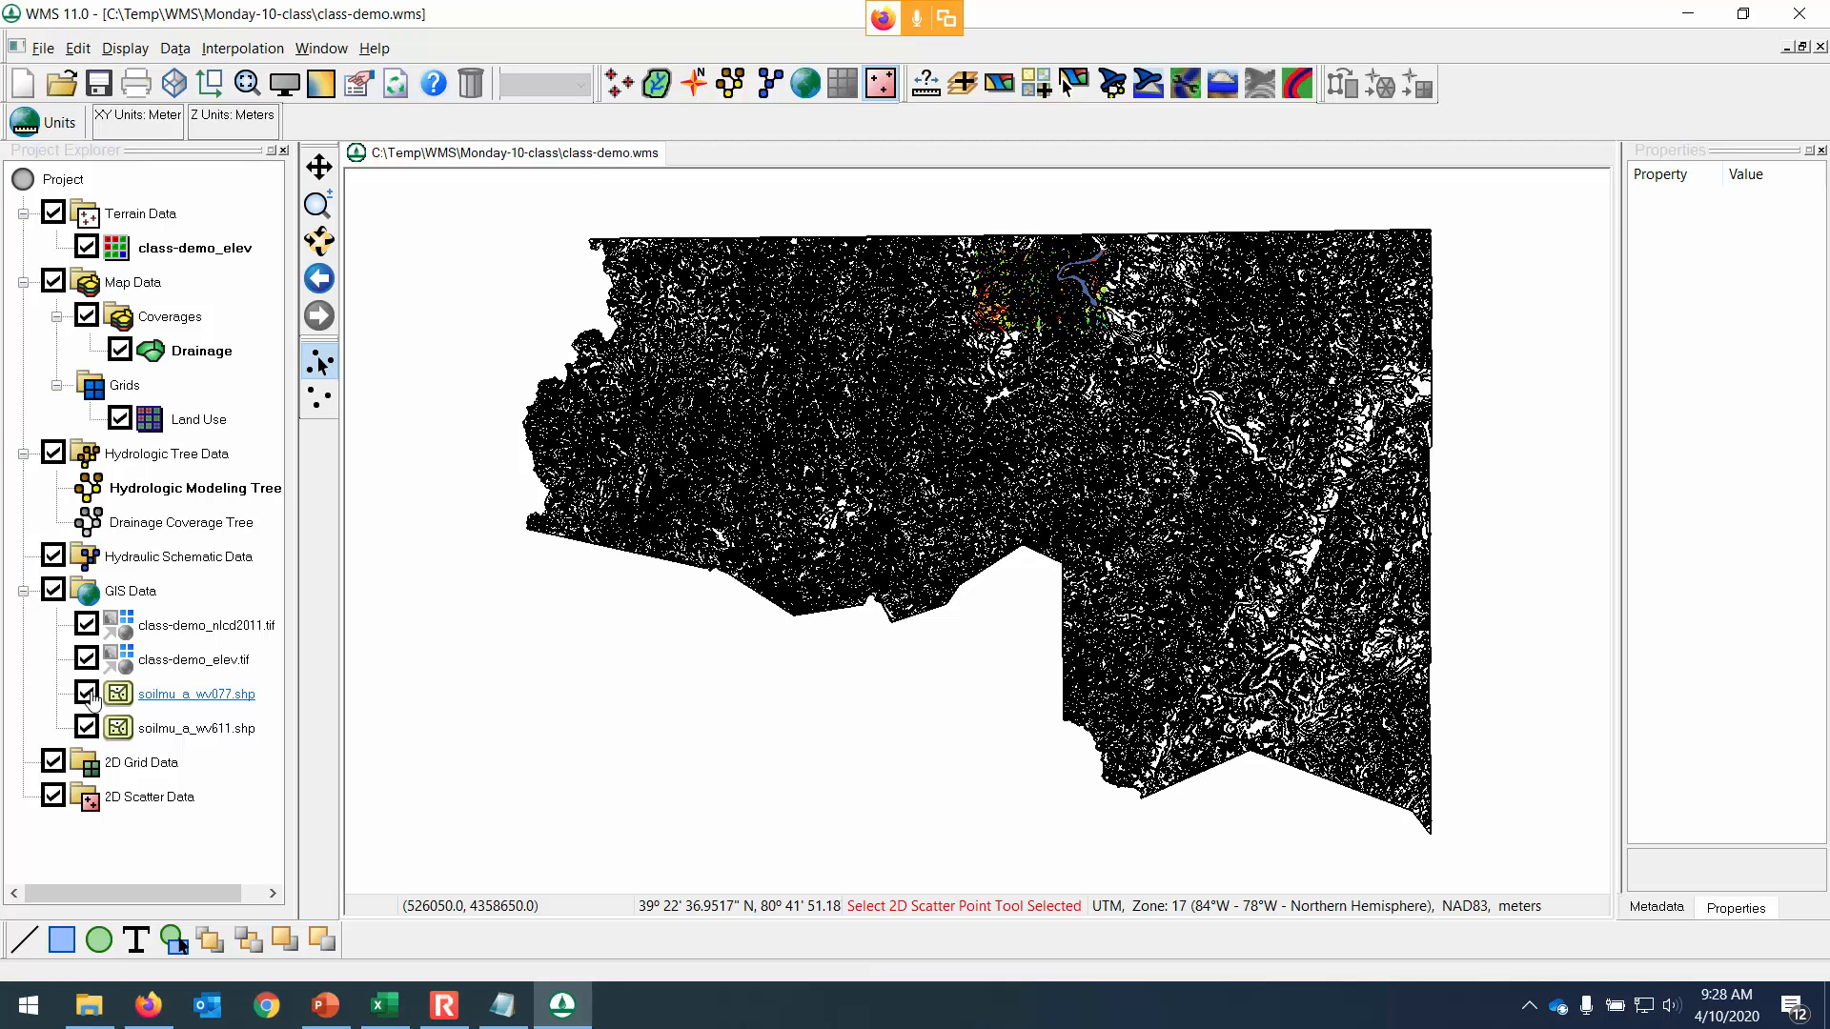
left_click(100, 84)
left_click(87, 696)
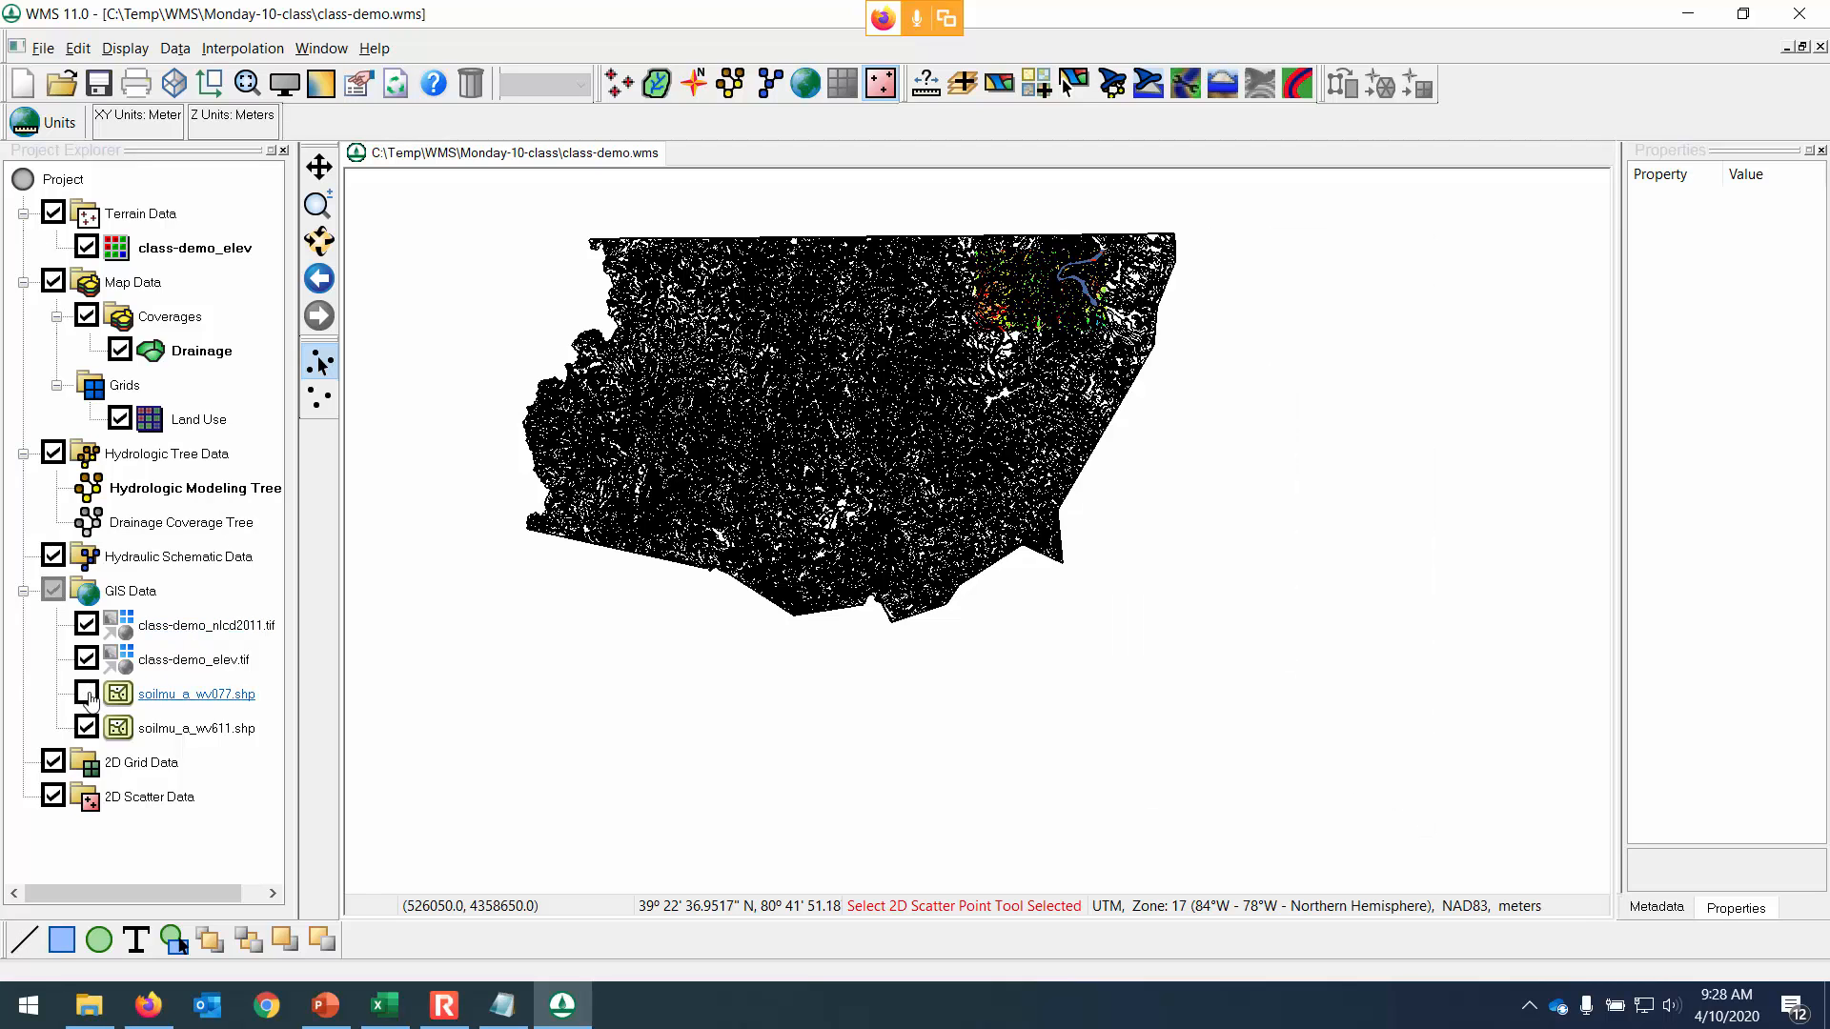
left_click(88, 696)
left_click(88, 696)
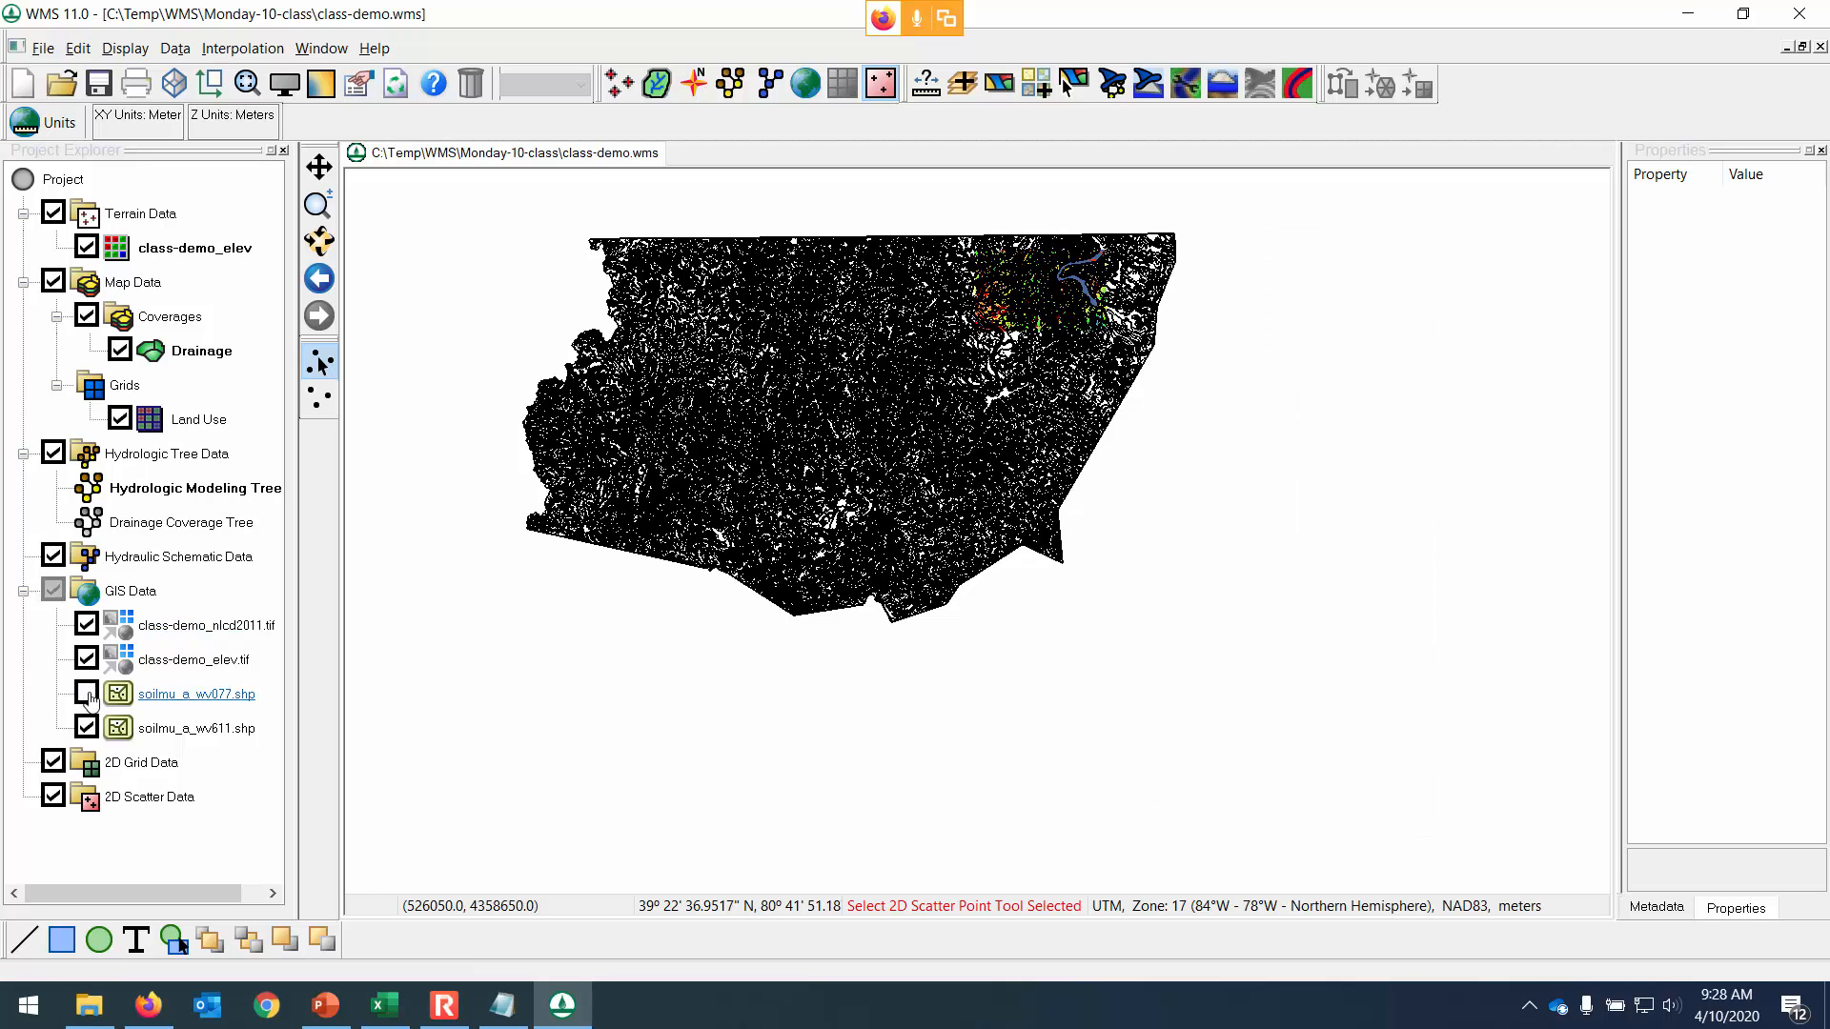
Delete the soilmu_a_wv077.shp soil layer from the GIS data.
left_click(169, 699)
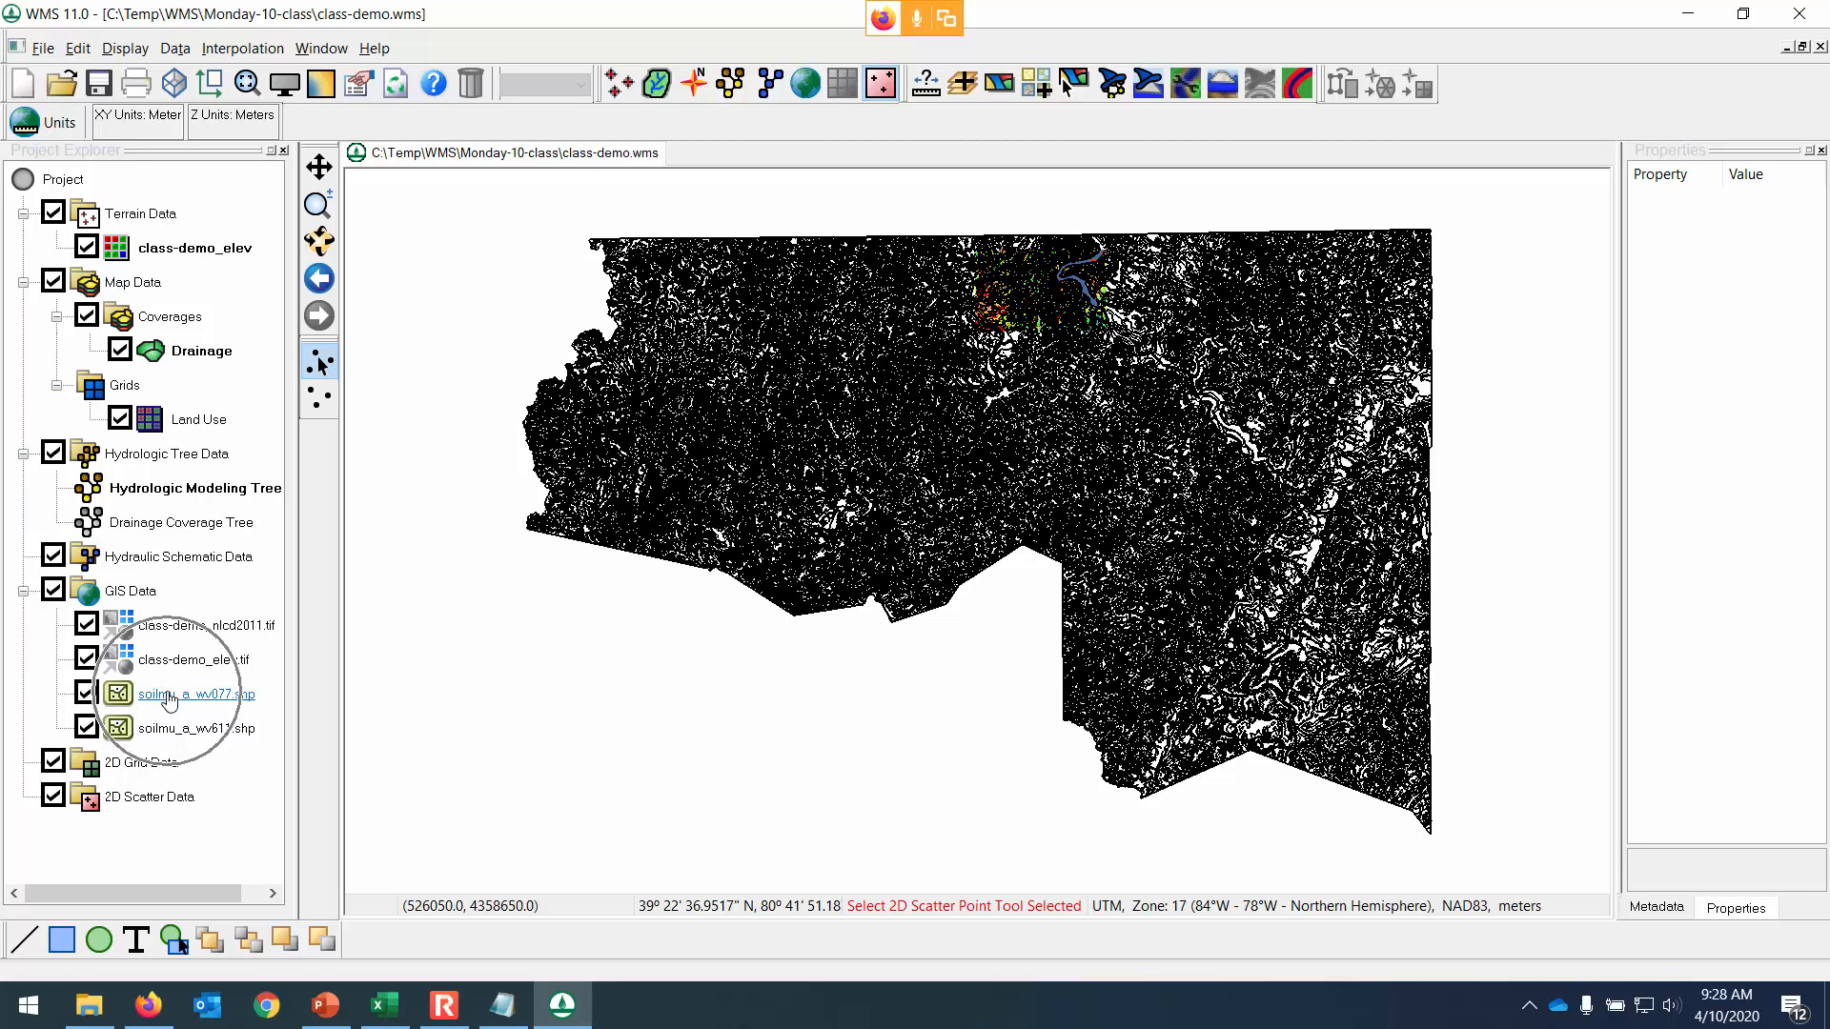
right_click(169, 699)
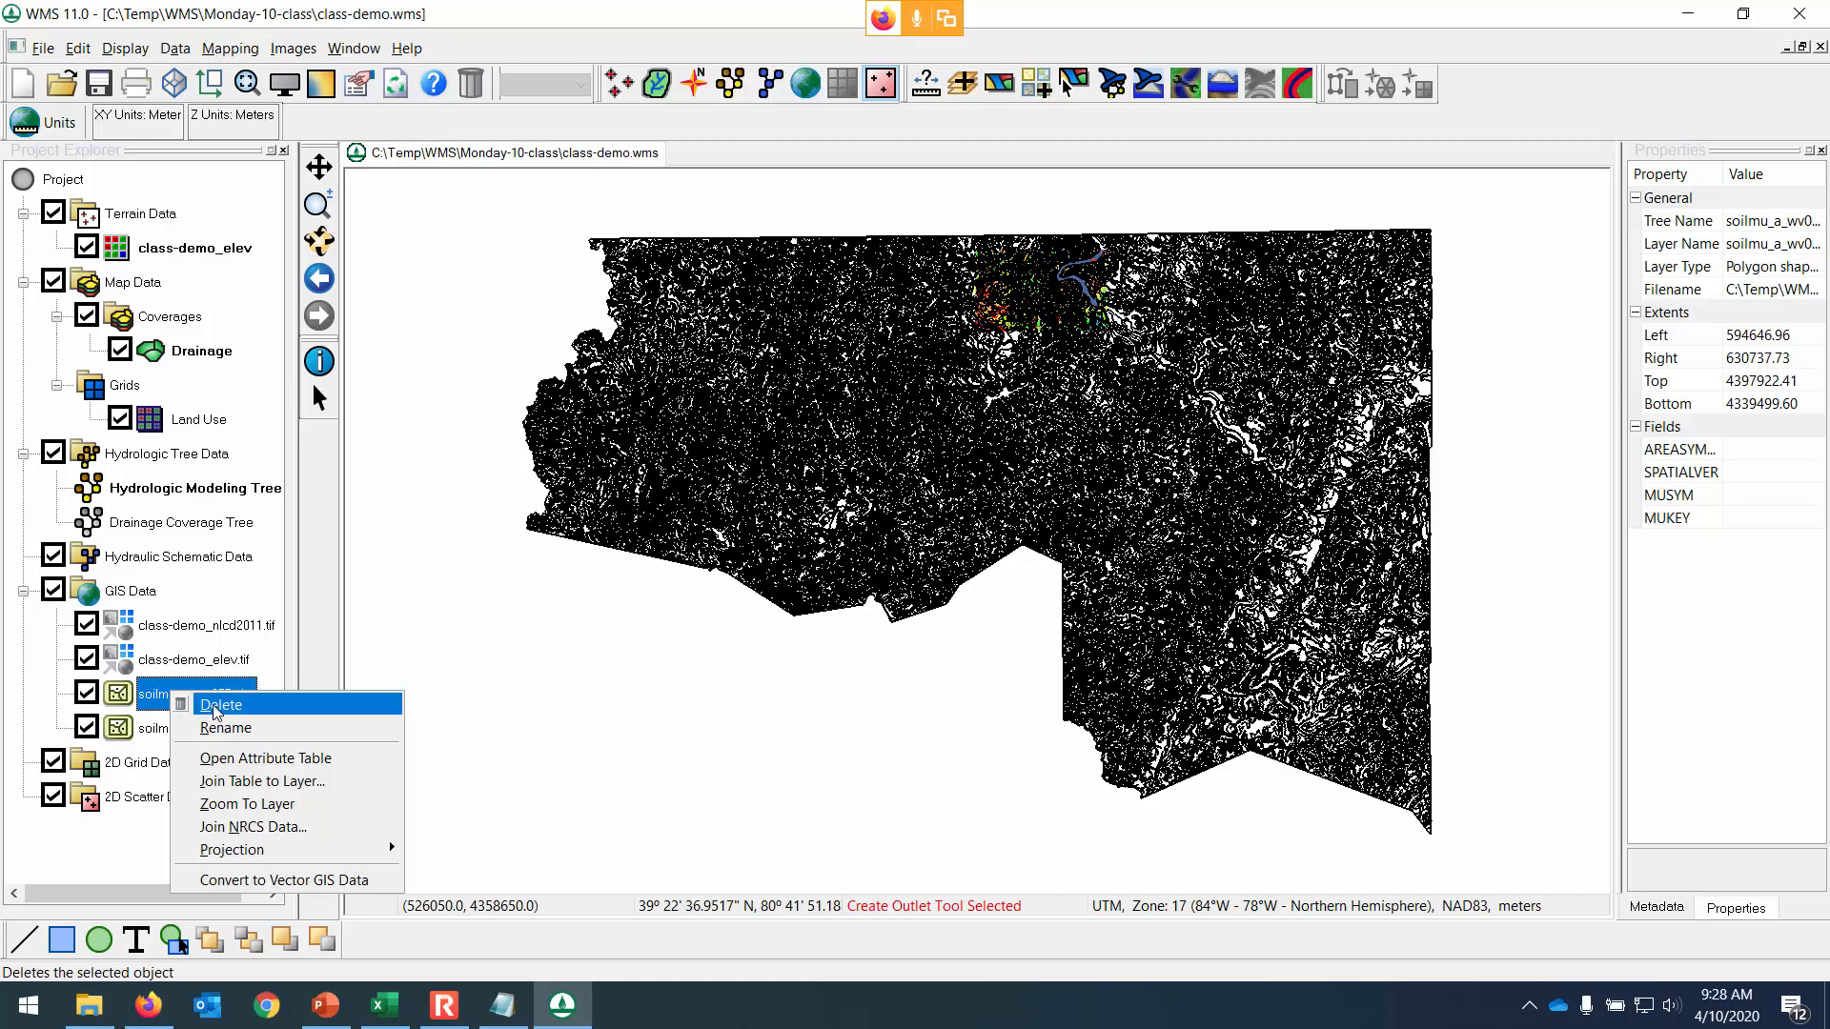
left_click(217, 711)
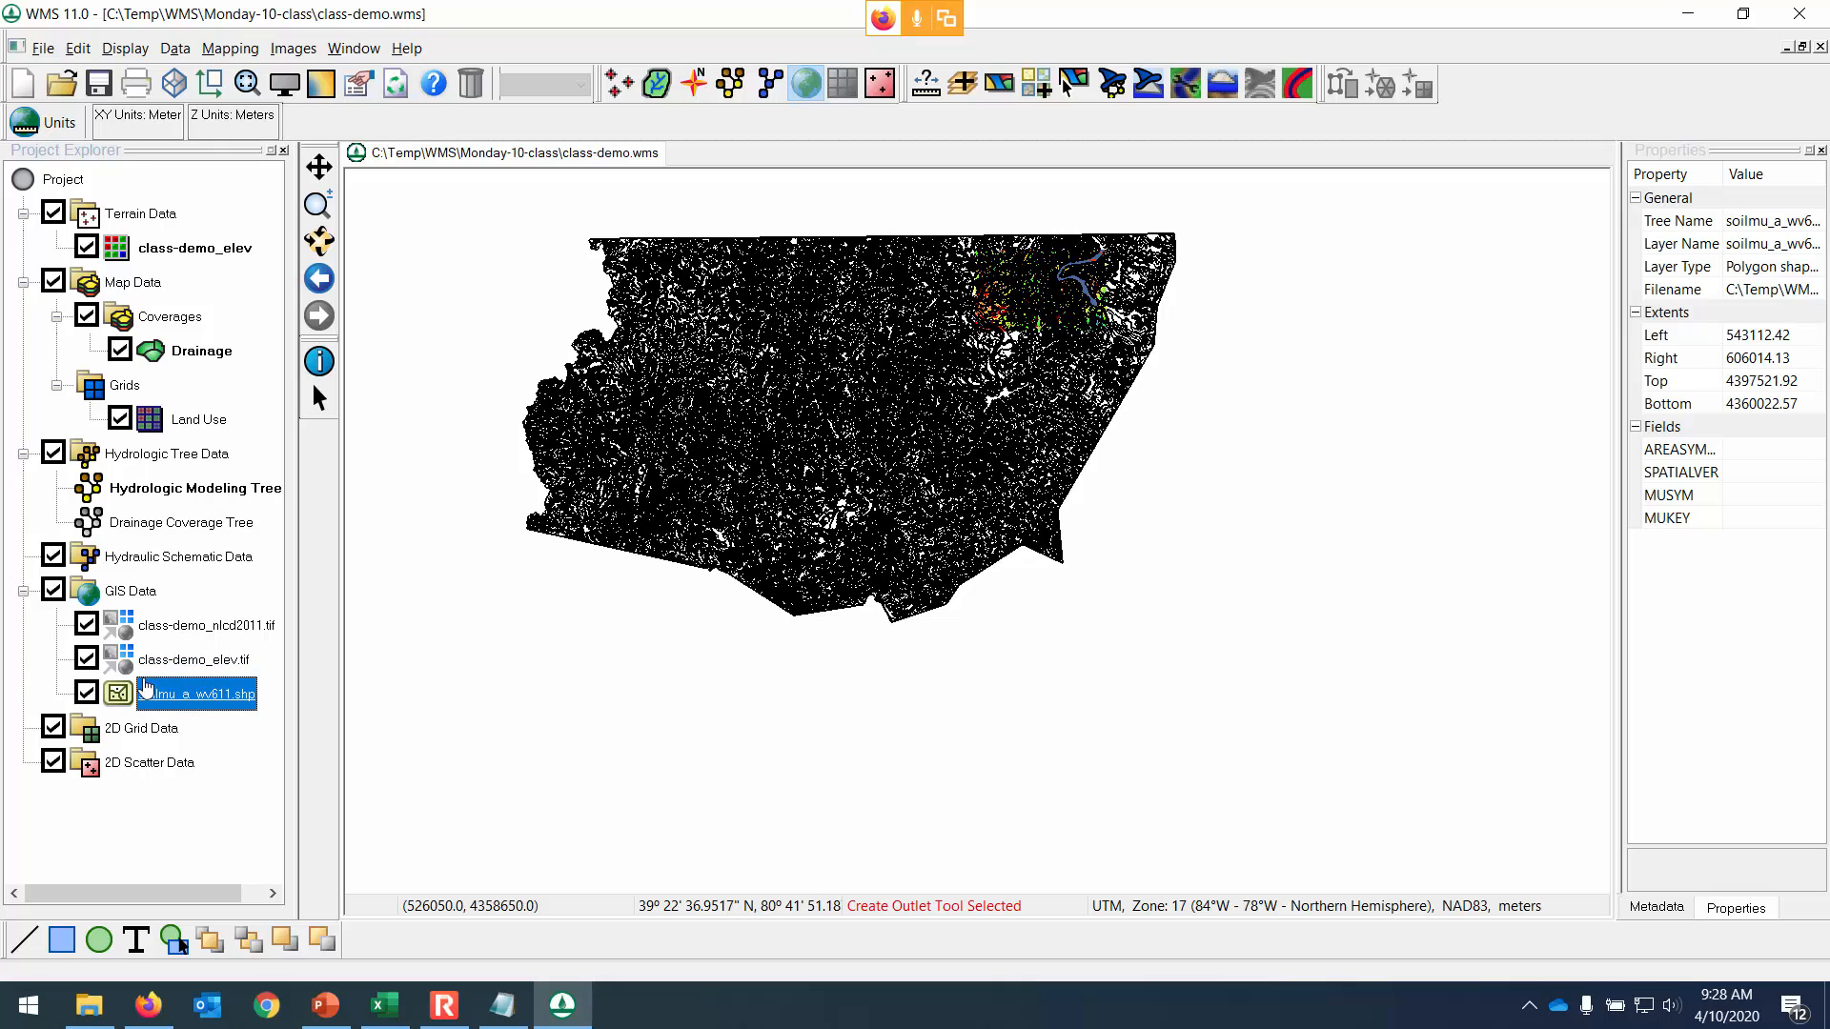
Hide the soilmu_a_wv611.shp, class-demo_elev.tif and class-demo_nlcd2011.tif layers so only the elevation contours are displayed.
left_click(88, 701)
left_click(87, 701)
left_click(88, 698)
scroll(1039, 277, "up", 3)
scroll(1075, 245, "up", 3)
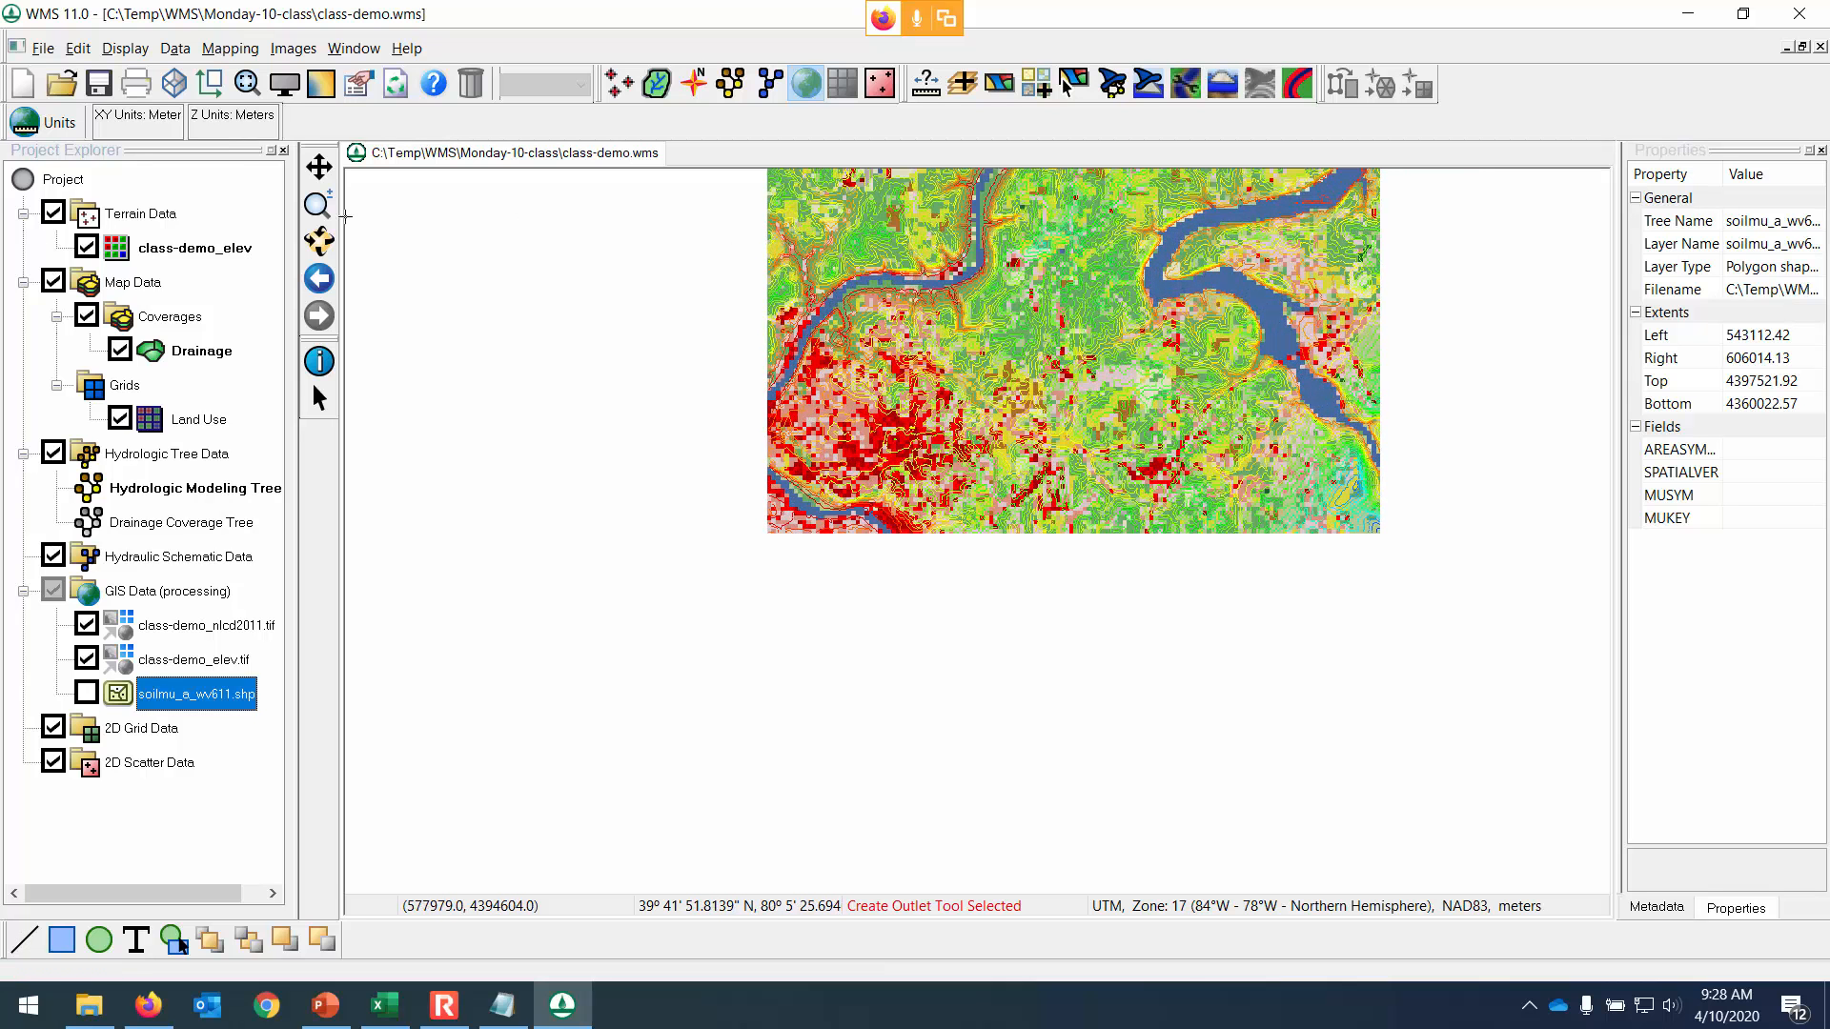
left_click(319, 166)
left_click_drag(842, 482, 772, 622)
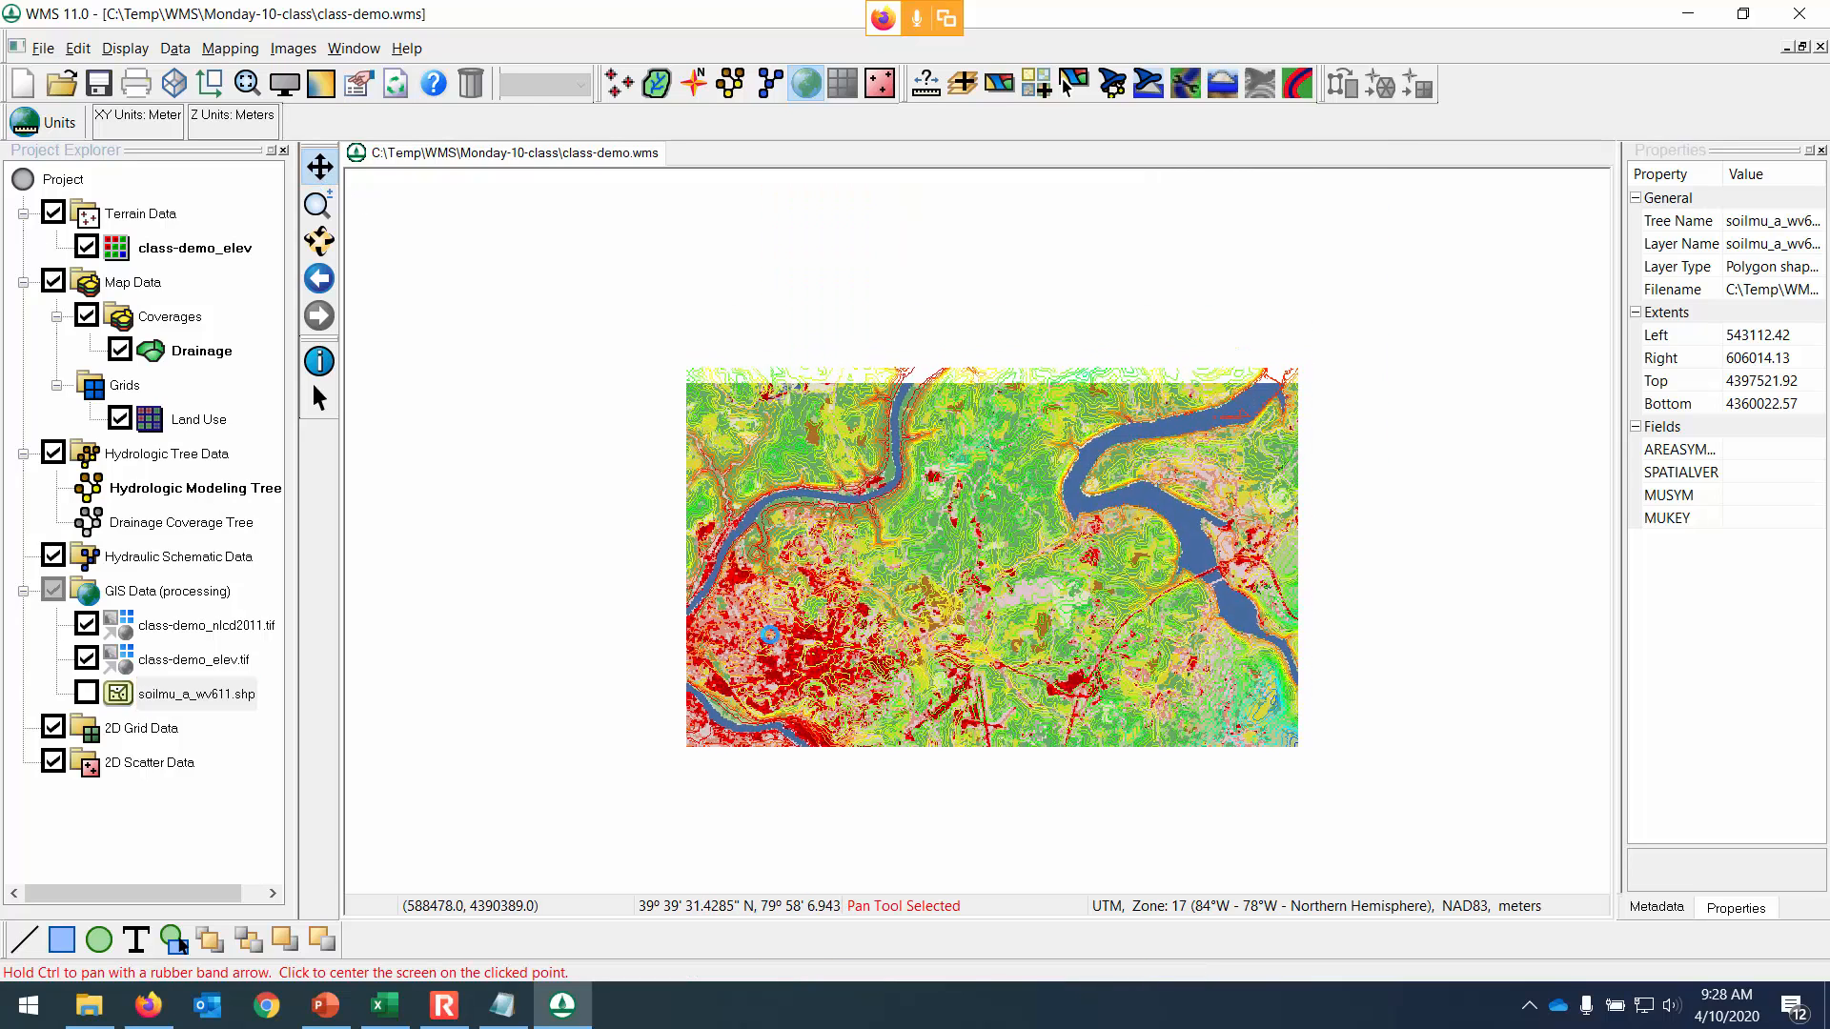
scroll(810, 591, "up", 1)
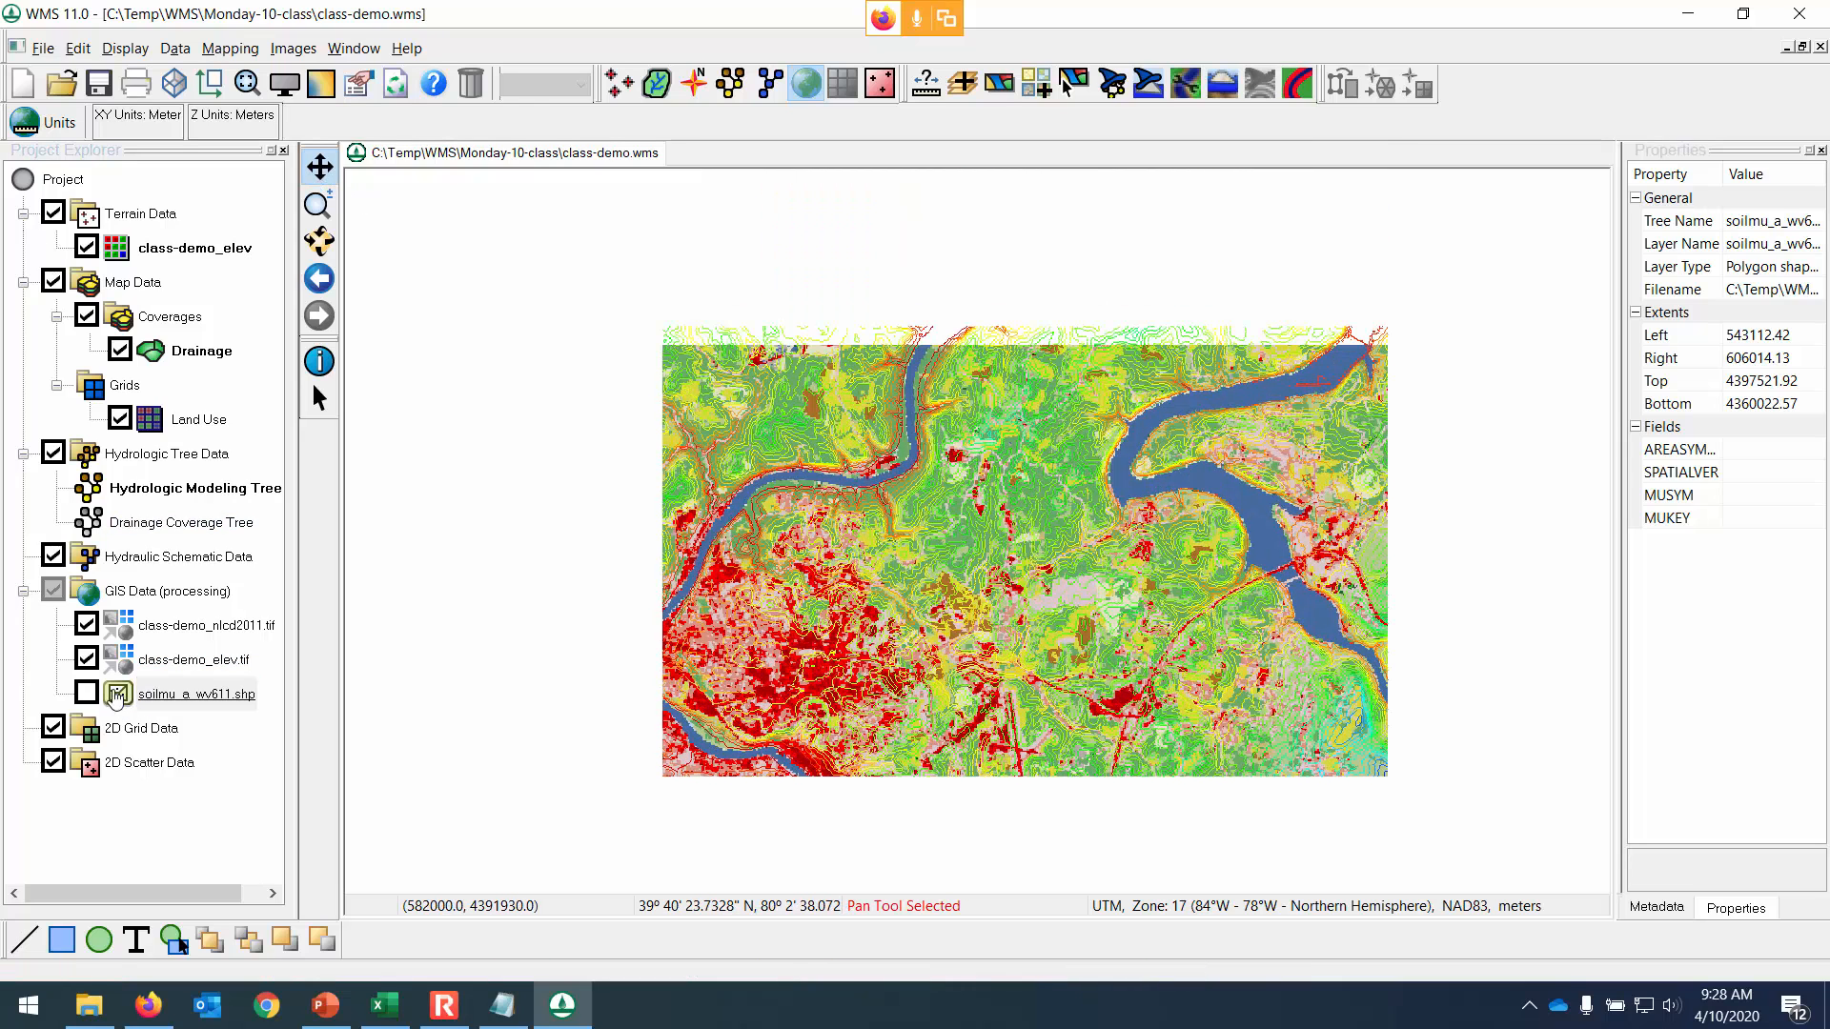
left_click(86, 659)
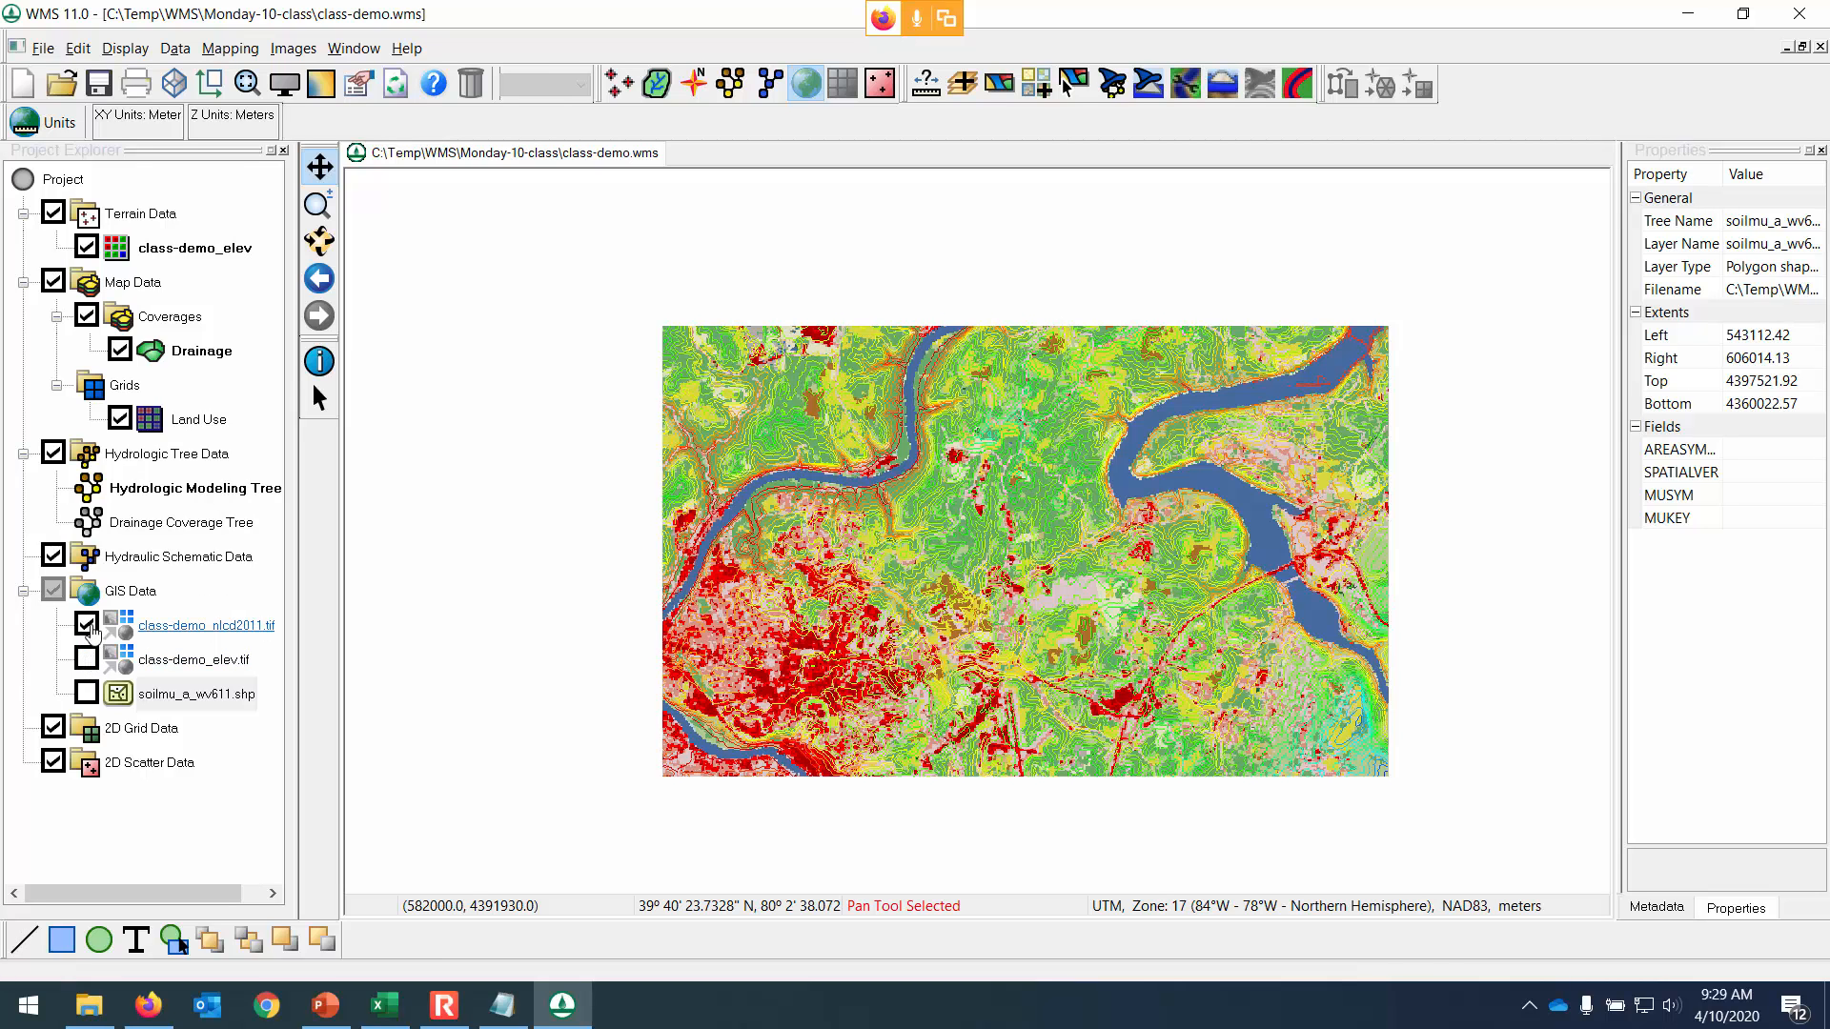
left_click(87, 626)
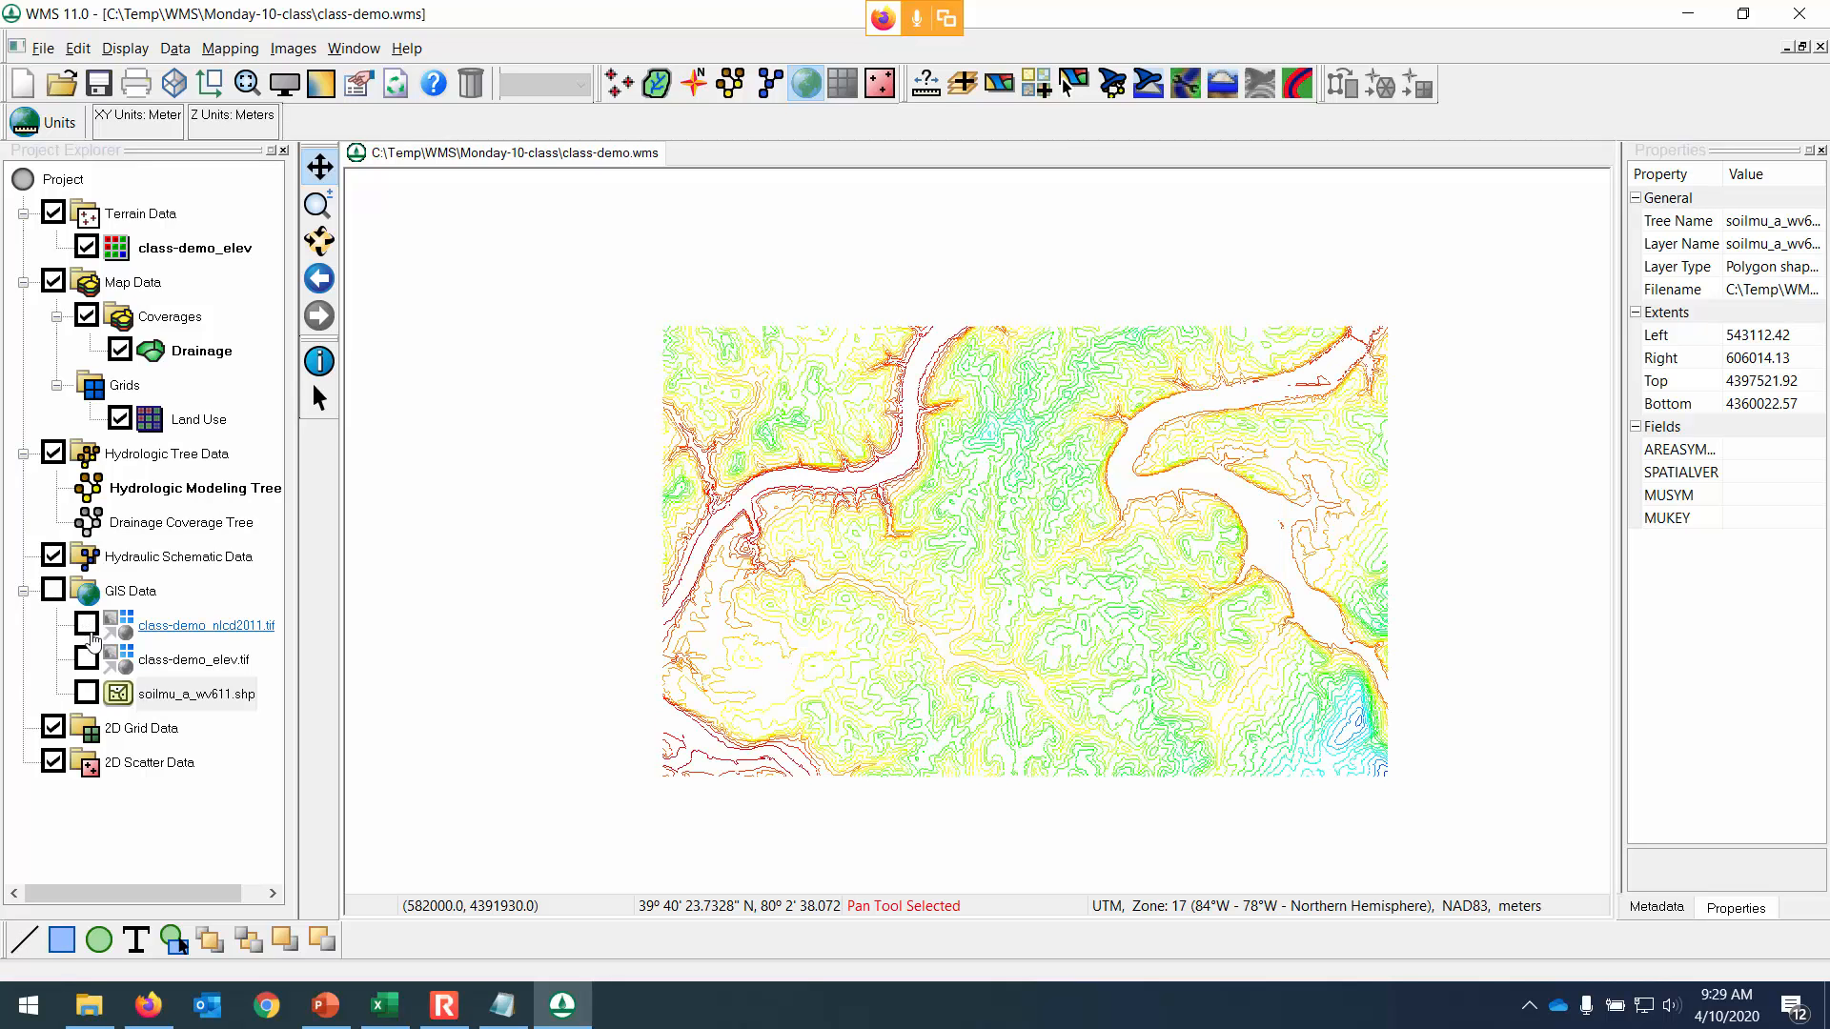
Remove the class-demo_elev.tif raster from the GIS data and save the project.
left_click(87, 659)
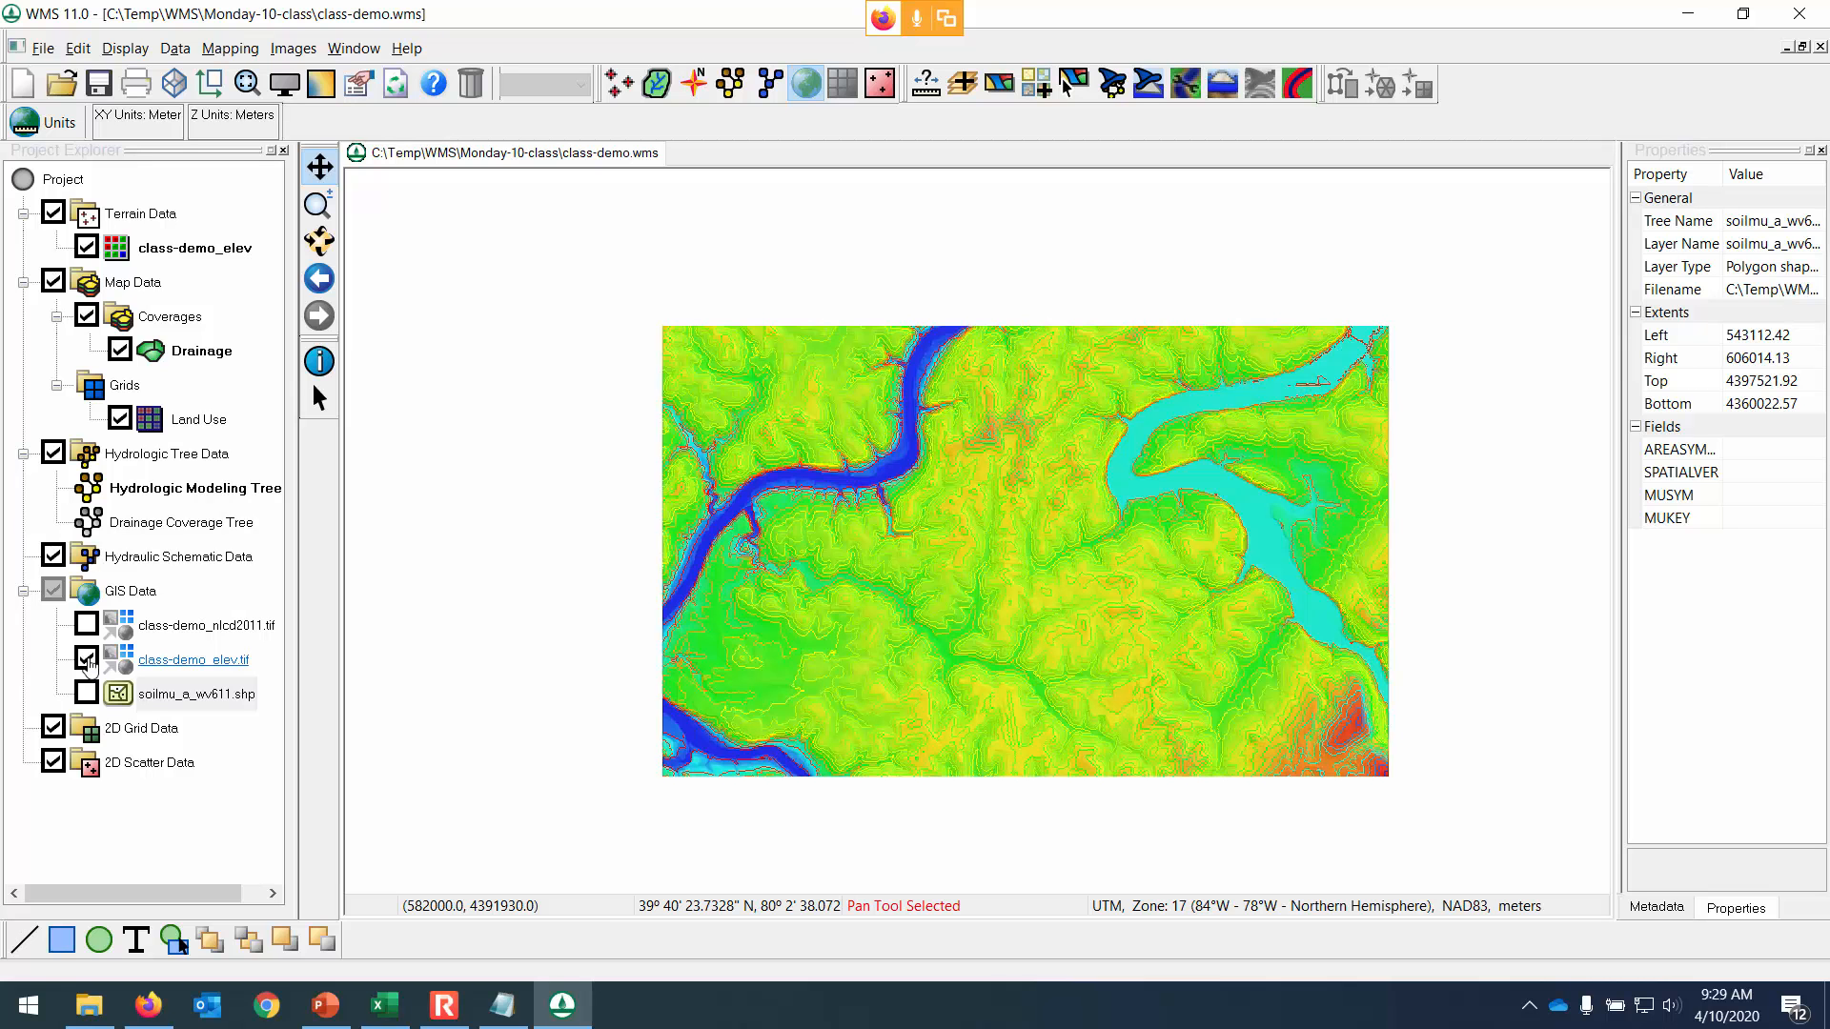
left_click(87, 660)
left_click(184, 662)
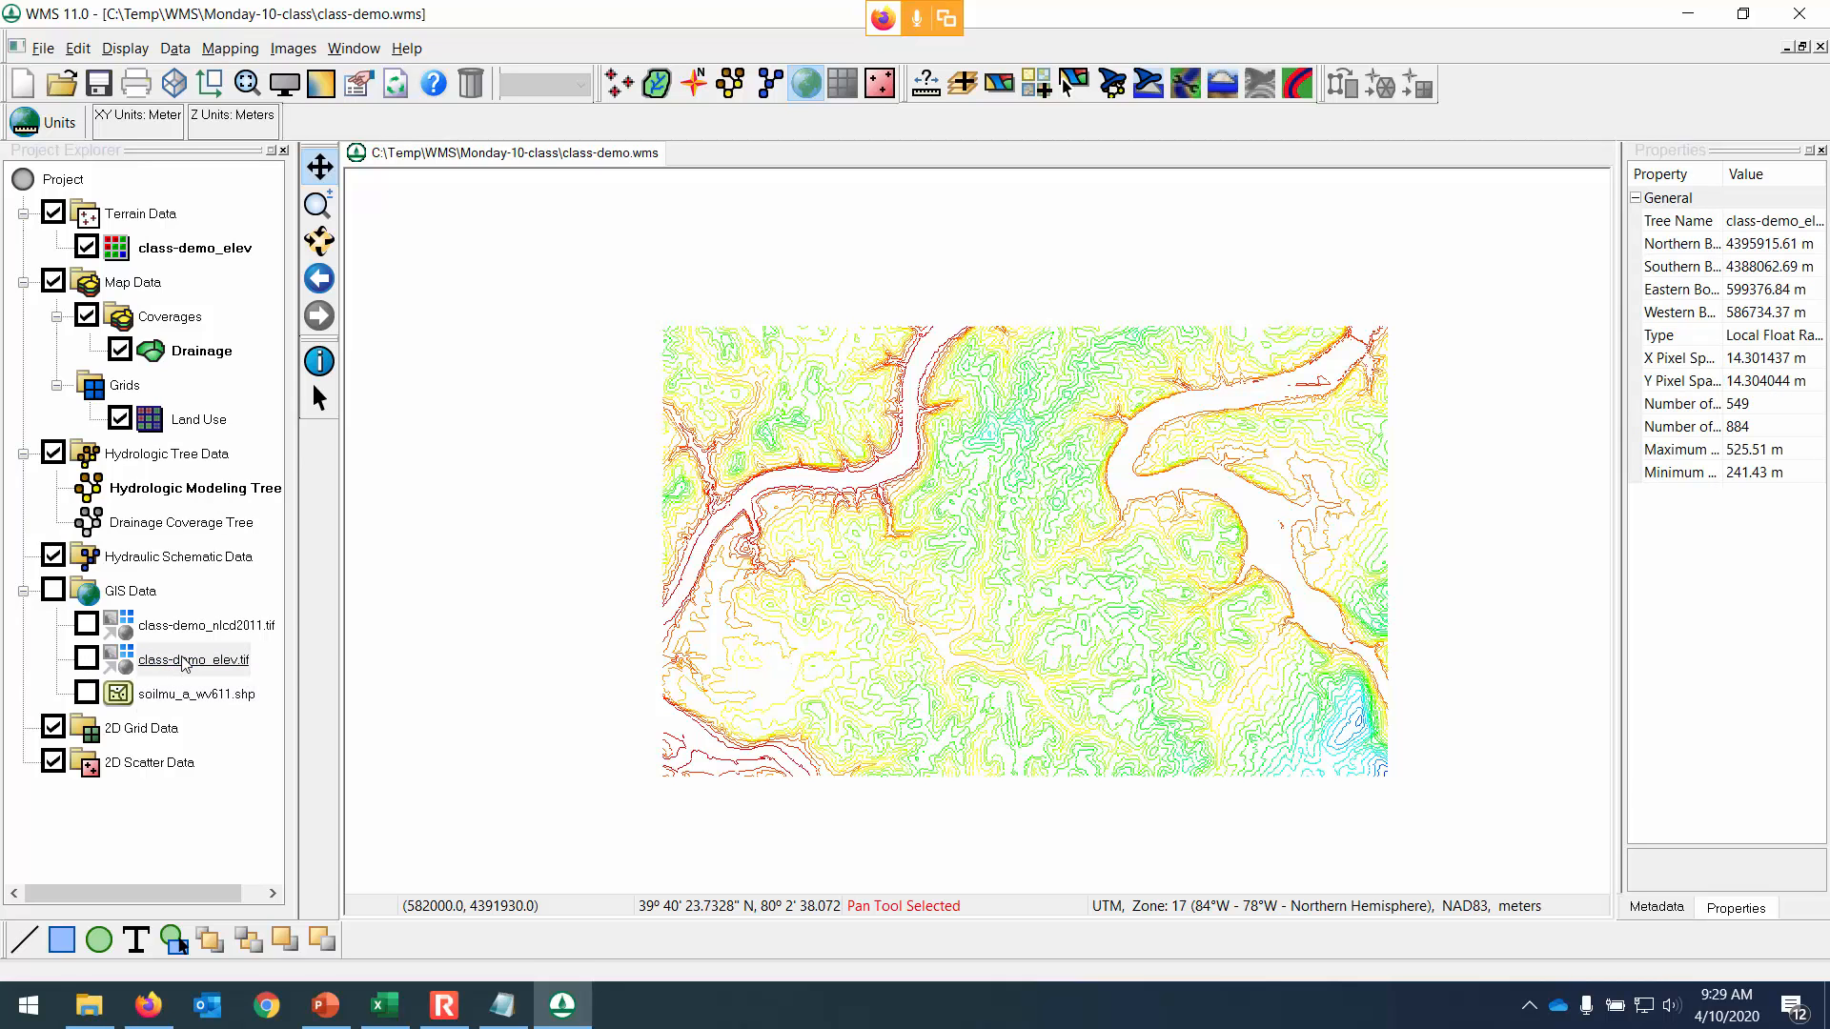
right_click(184, 662)
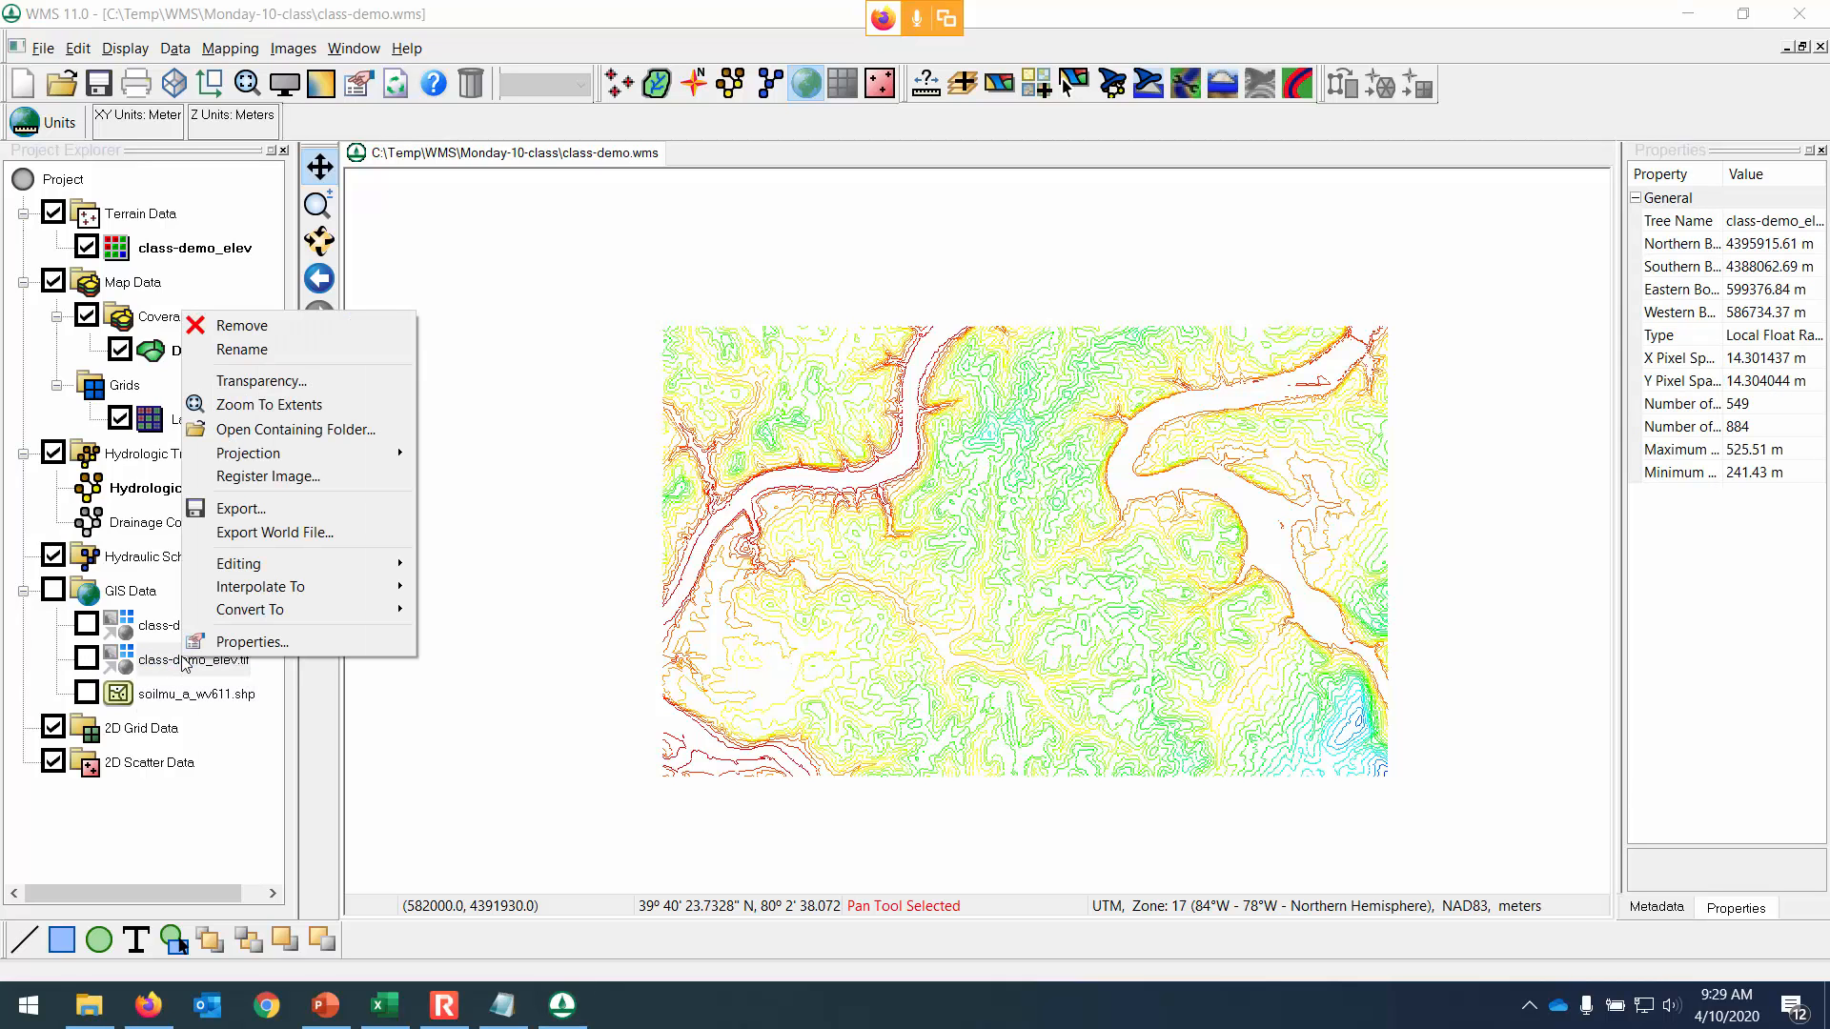
left_click(242, 327)
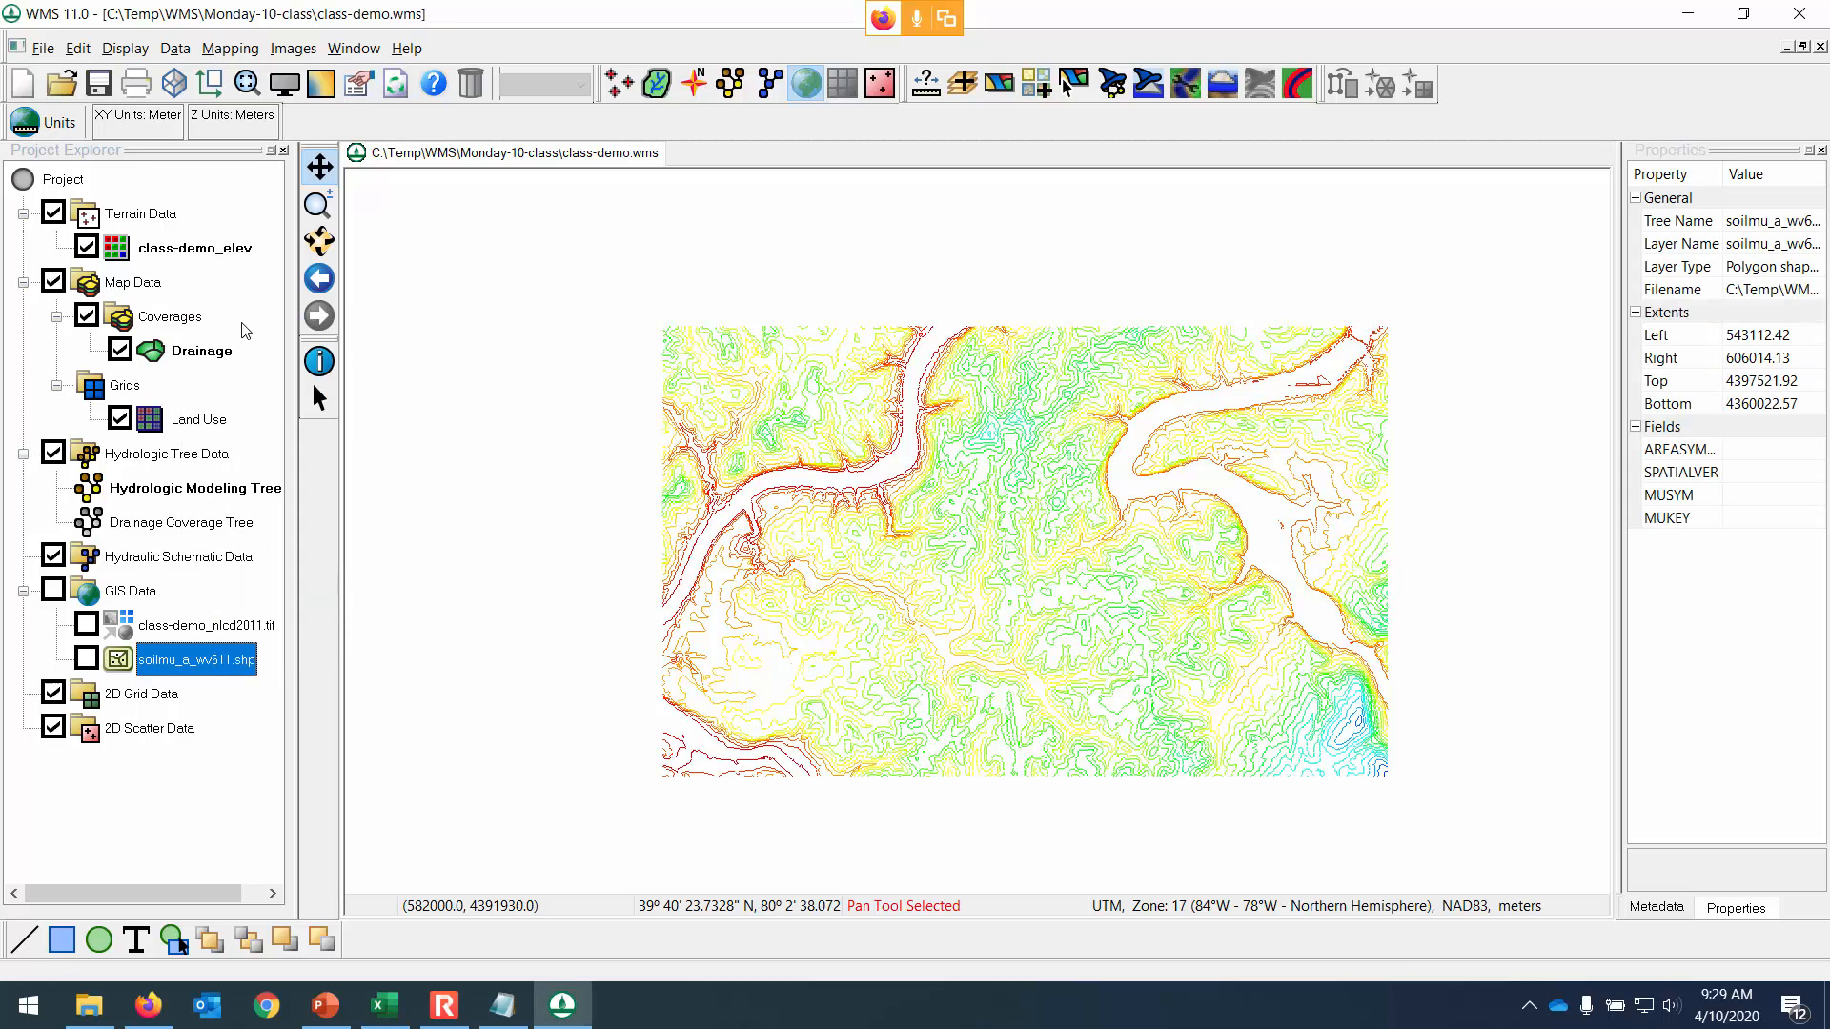
left_click(100, 85)
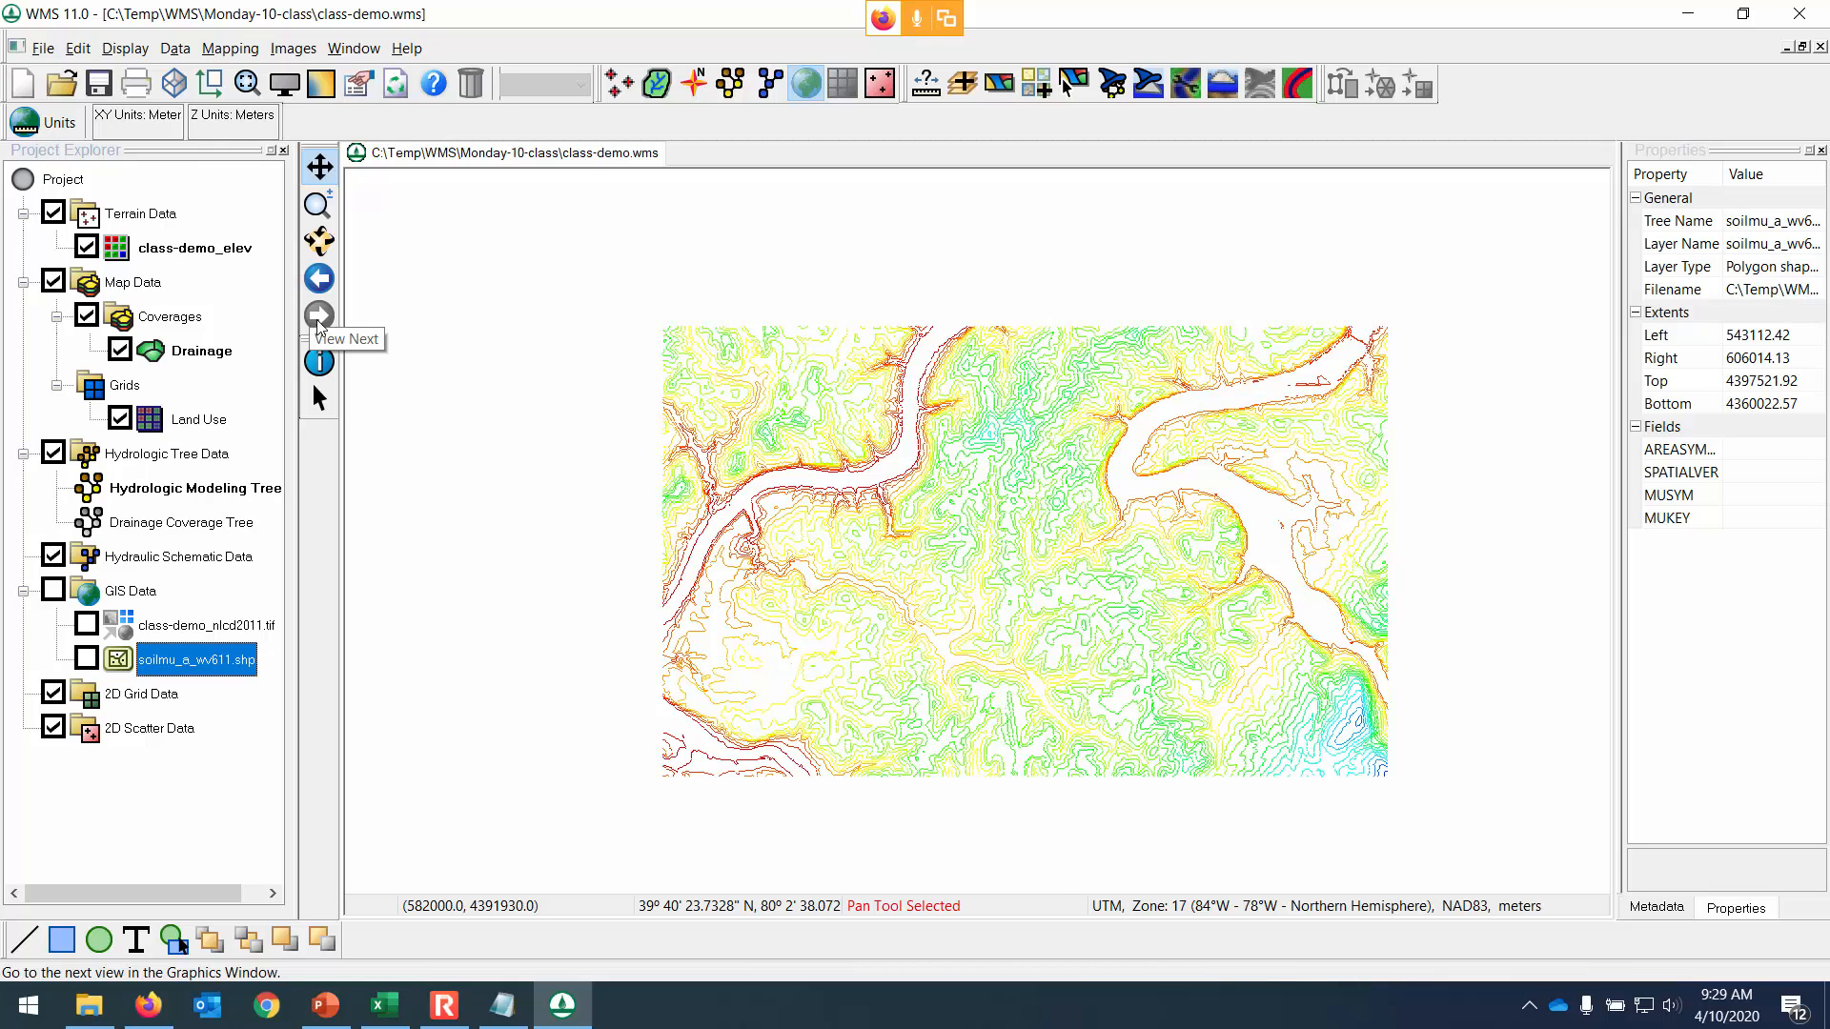
Compute TOPAZ flow directions and accumulations with areas in acres, distances in meters and a 50.0-acre threshold, closing the modeling wizard at the end.
left_click(1113, 84)
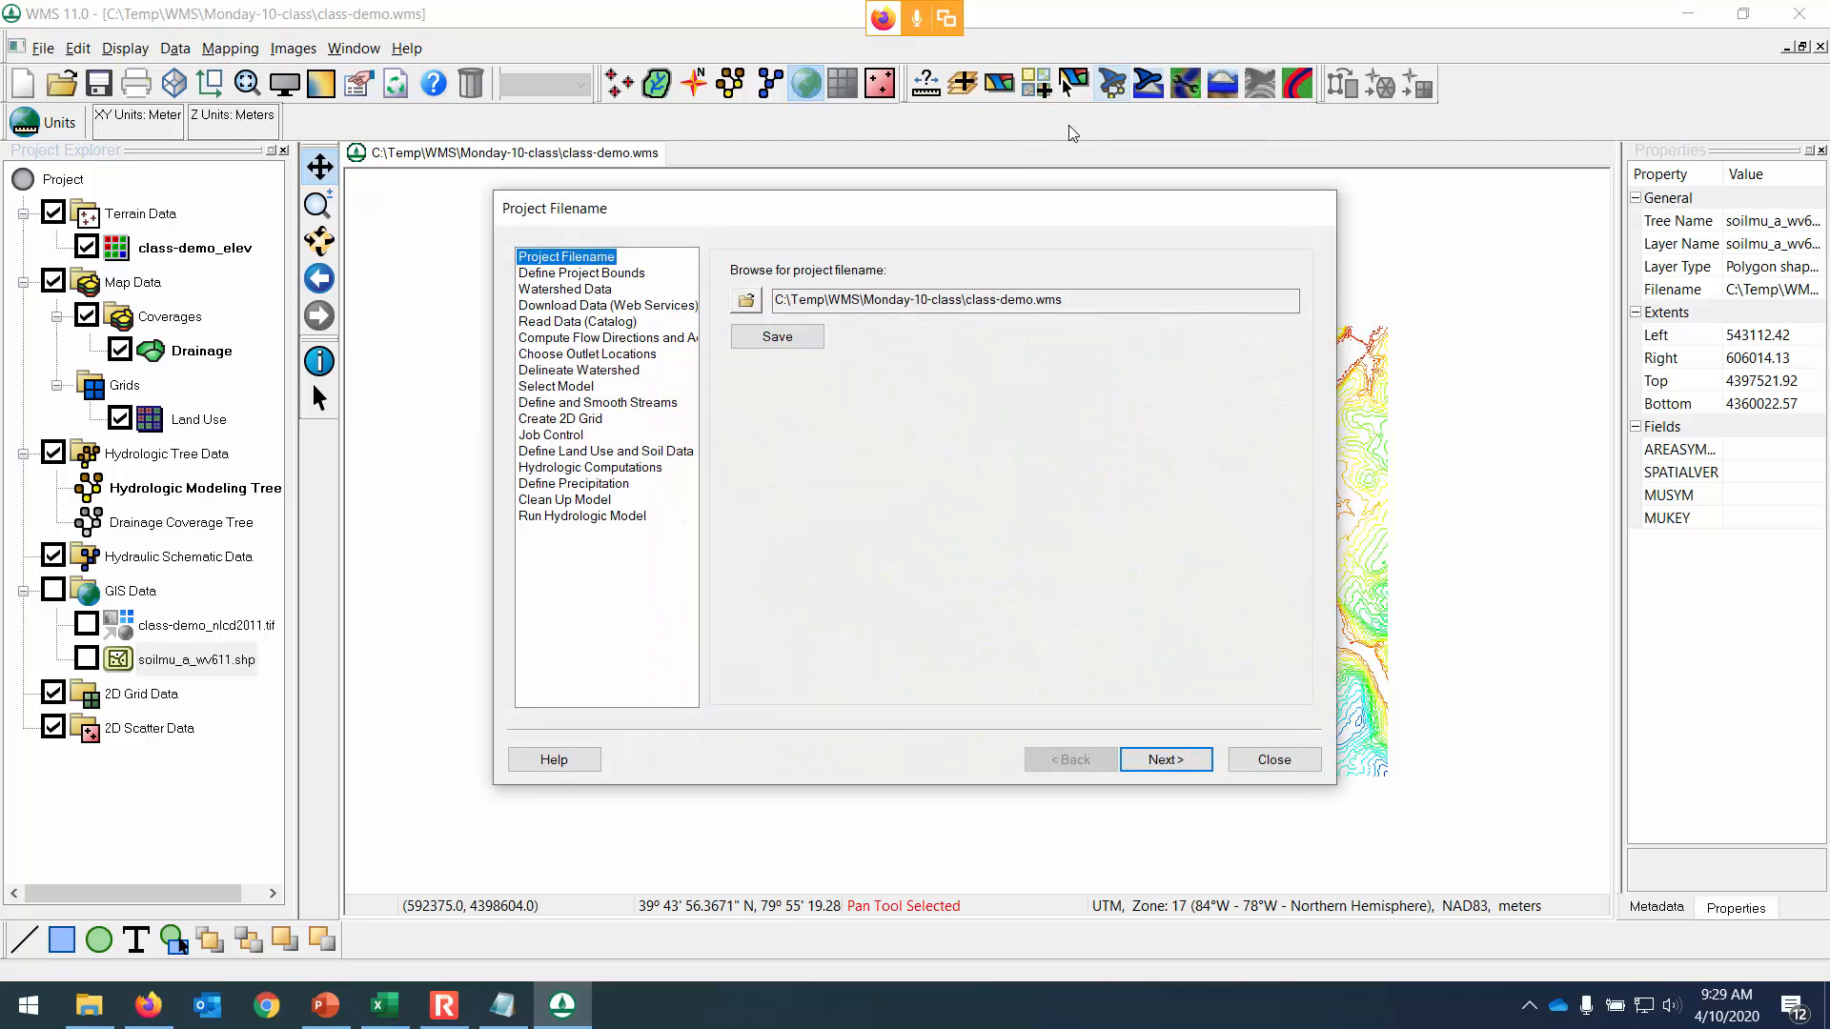
left_click_drag(1016, 206, 1415, 189)
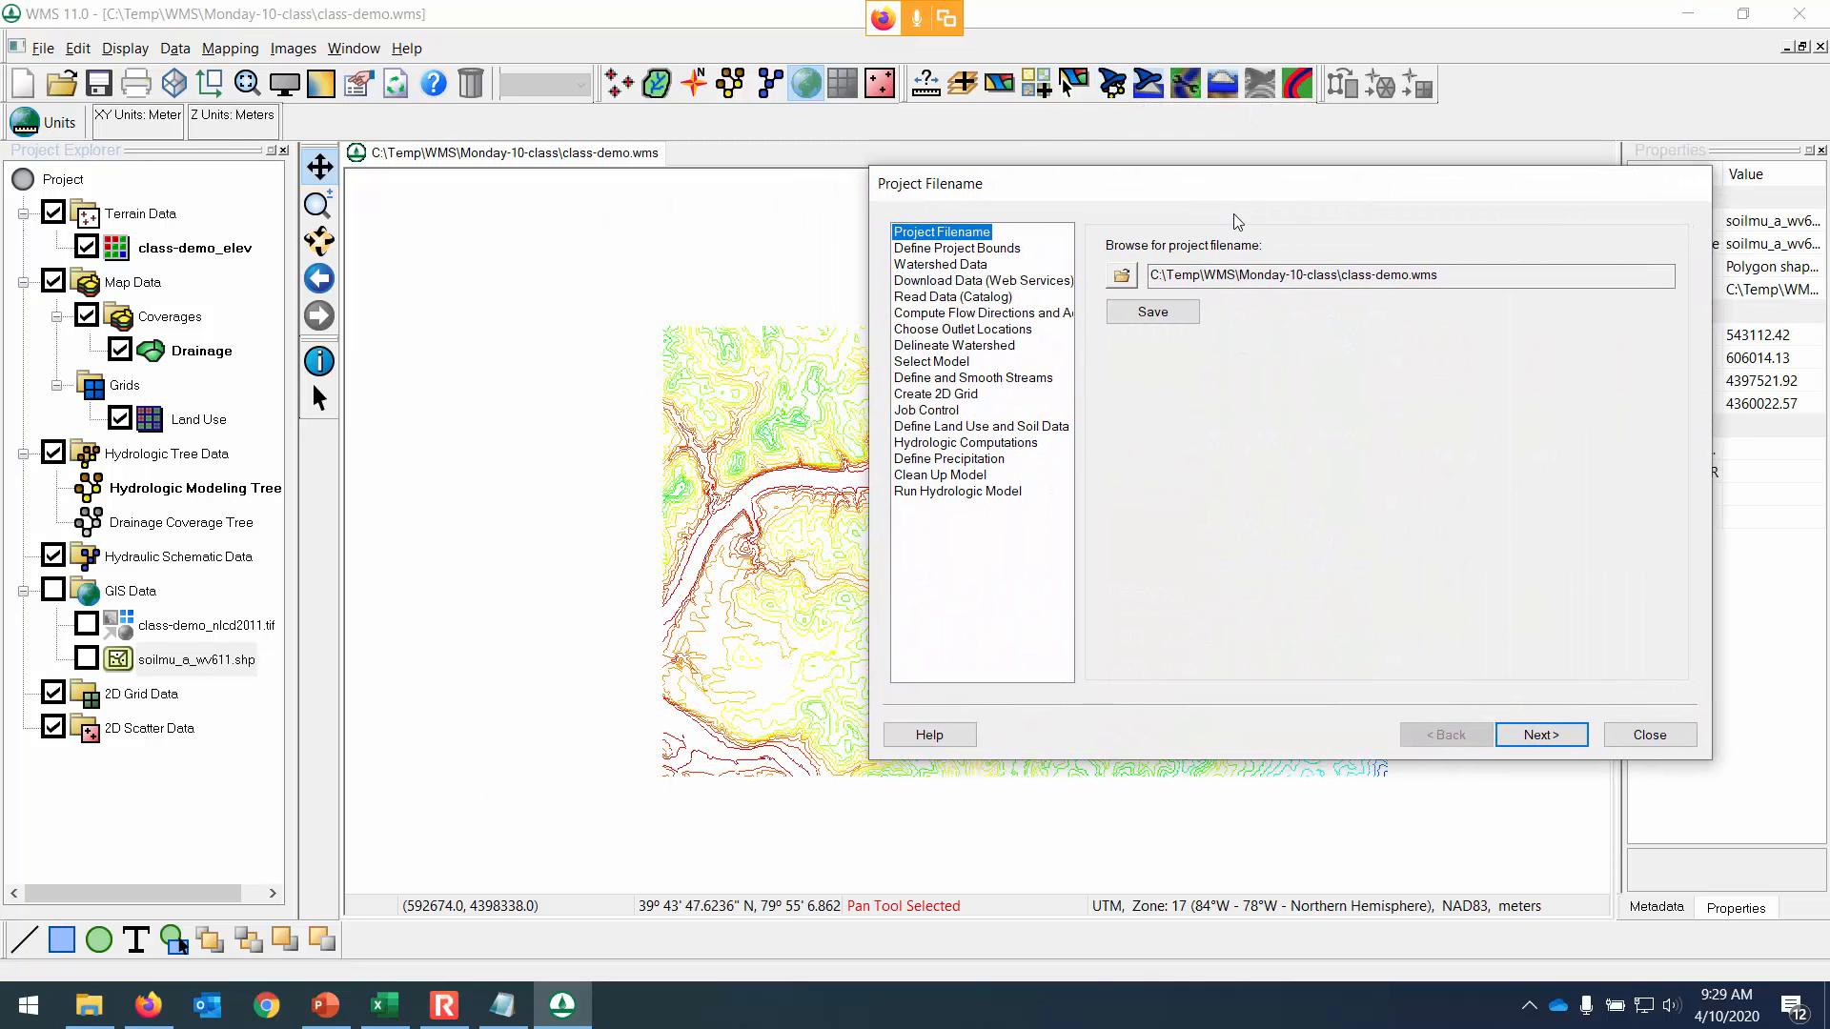
left_click(1011, 320)
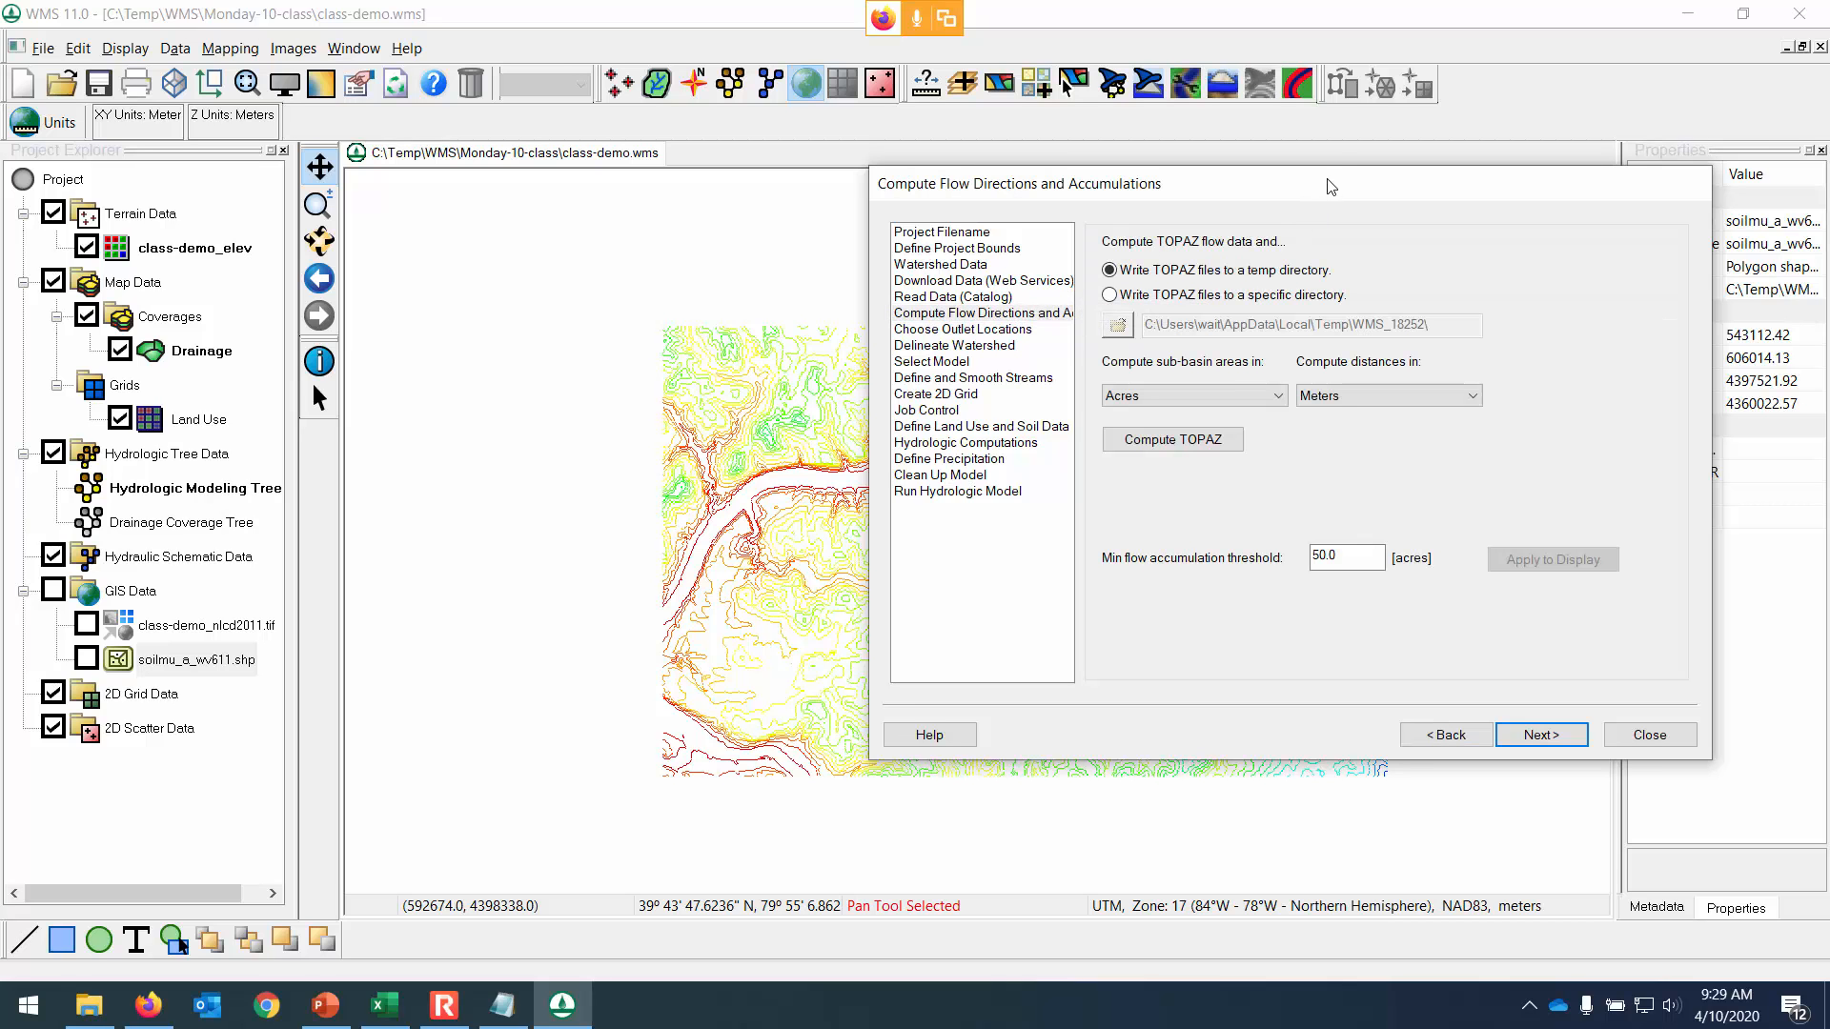
left_click(1358, 552)
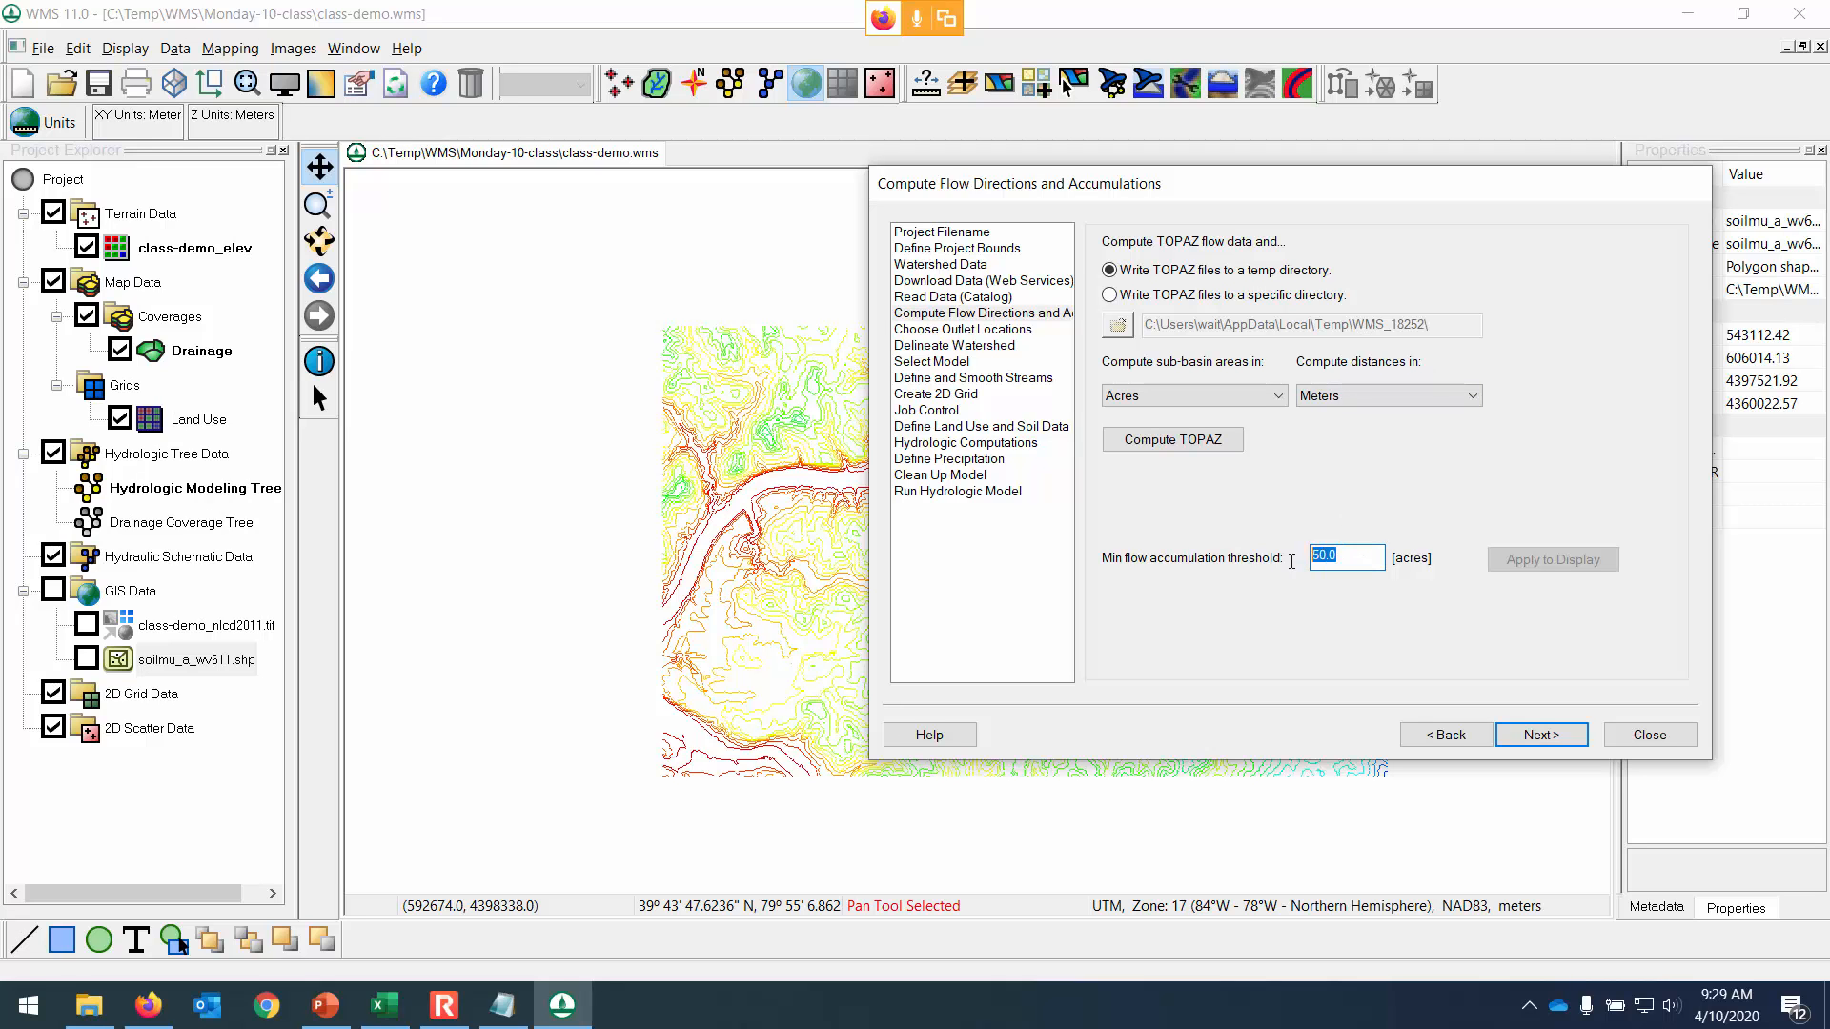
left_click(1229, 442)
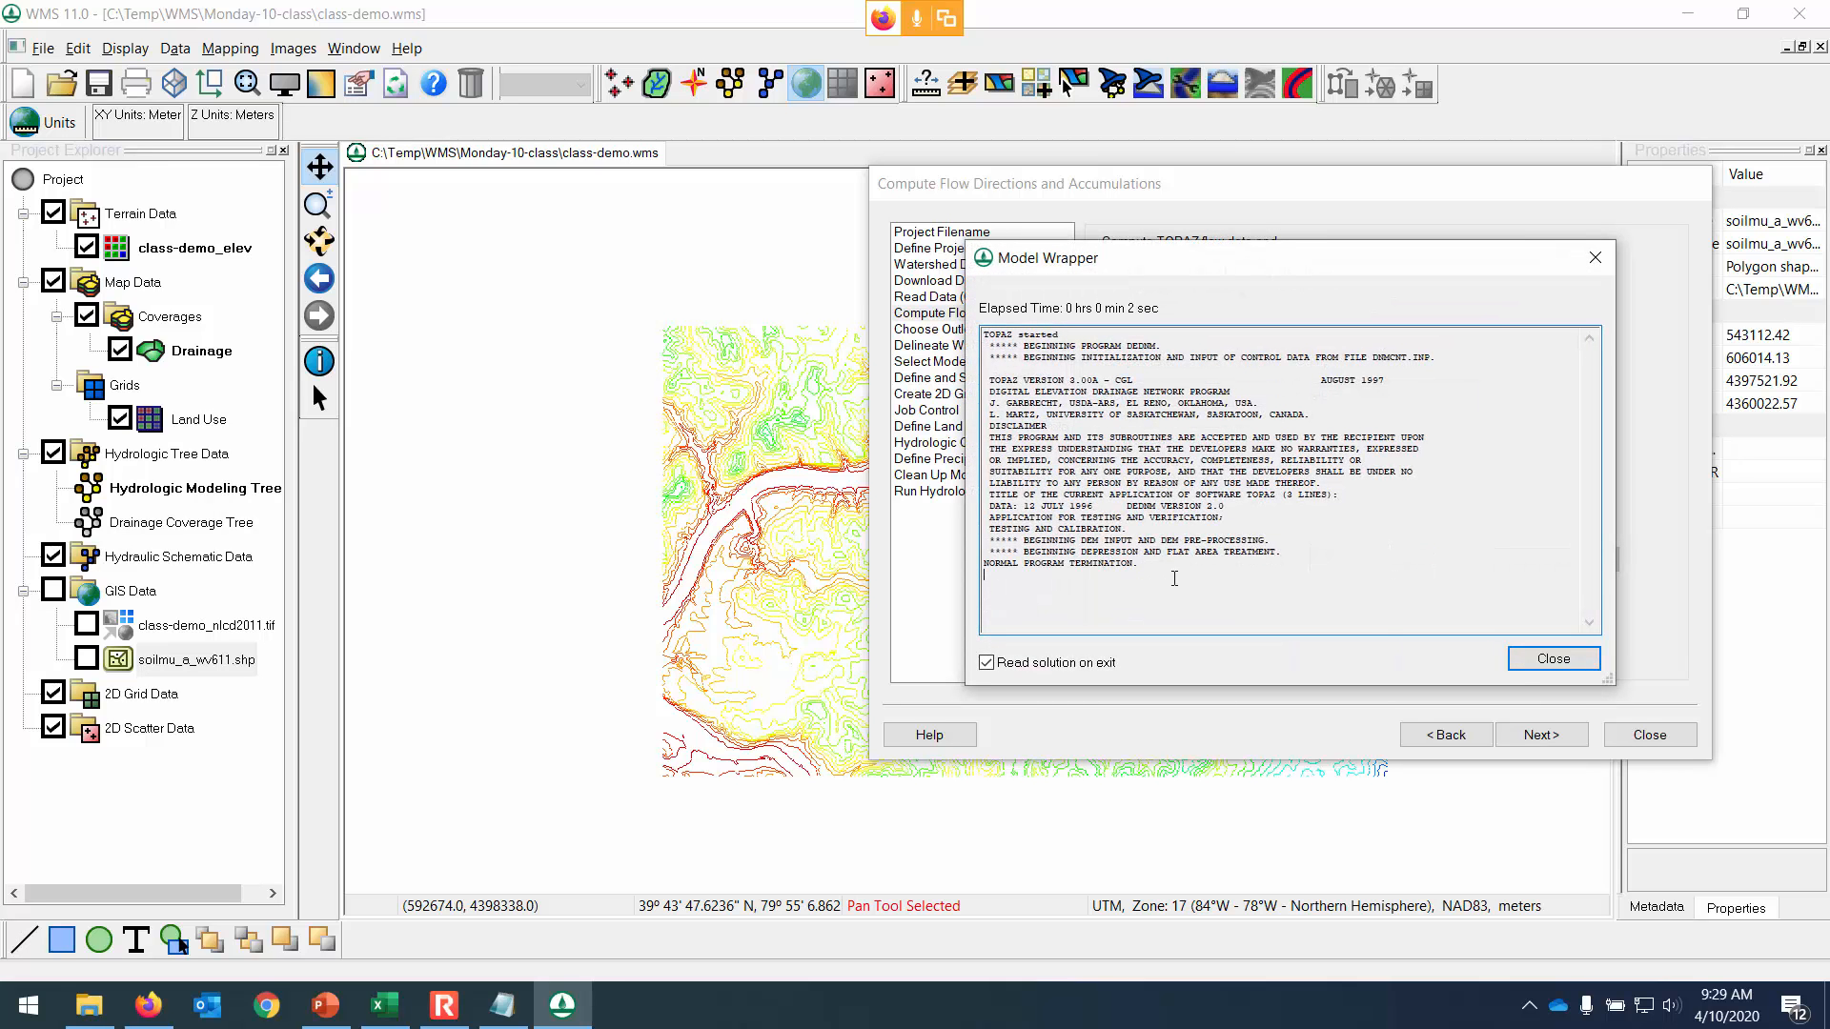
left_click(1554, 663)
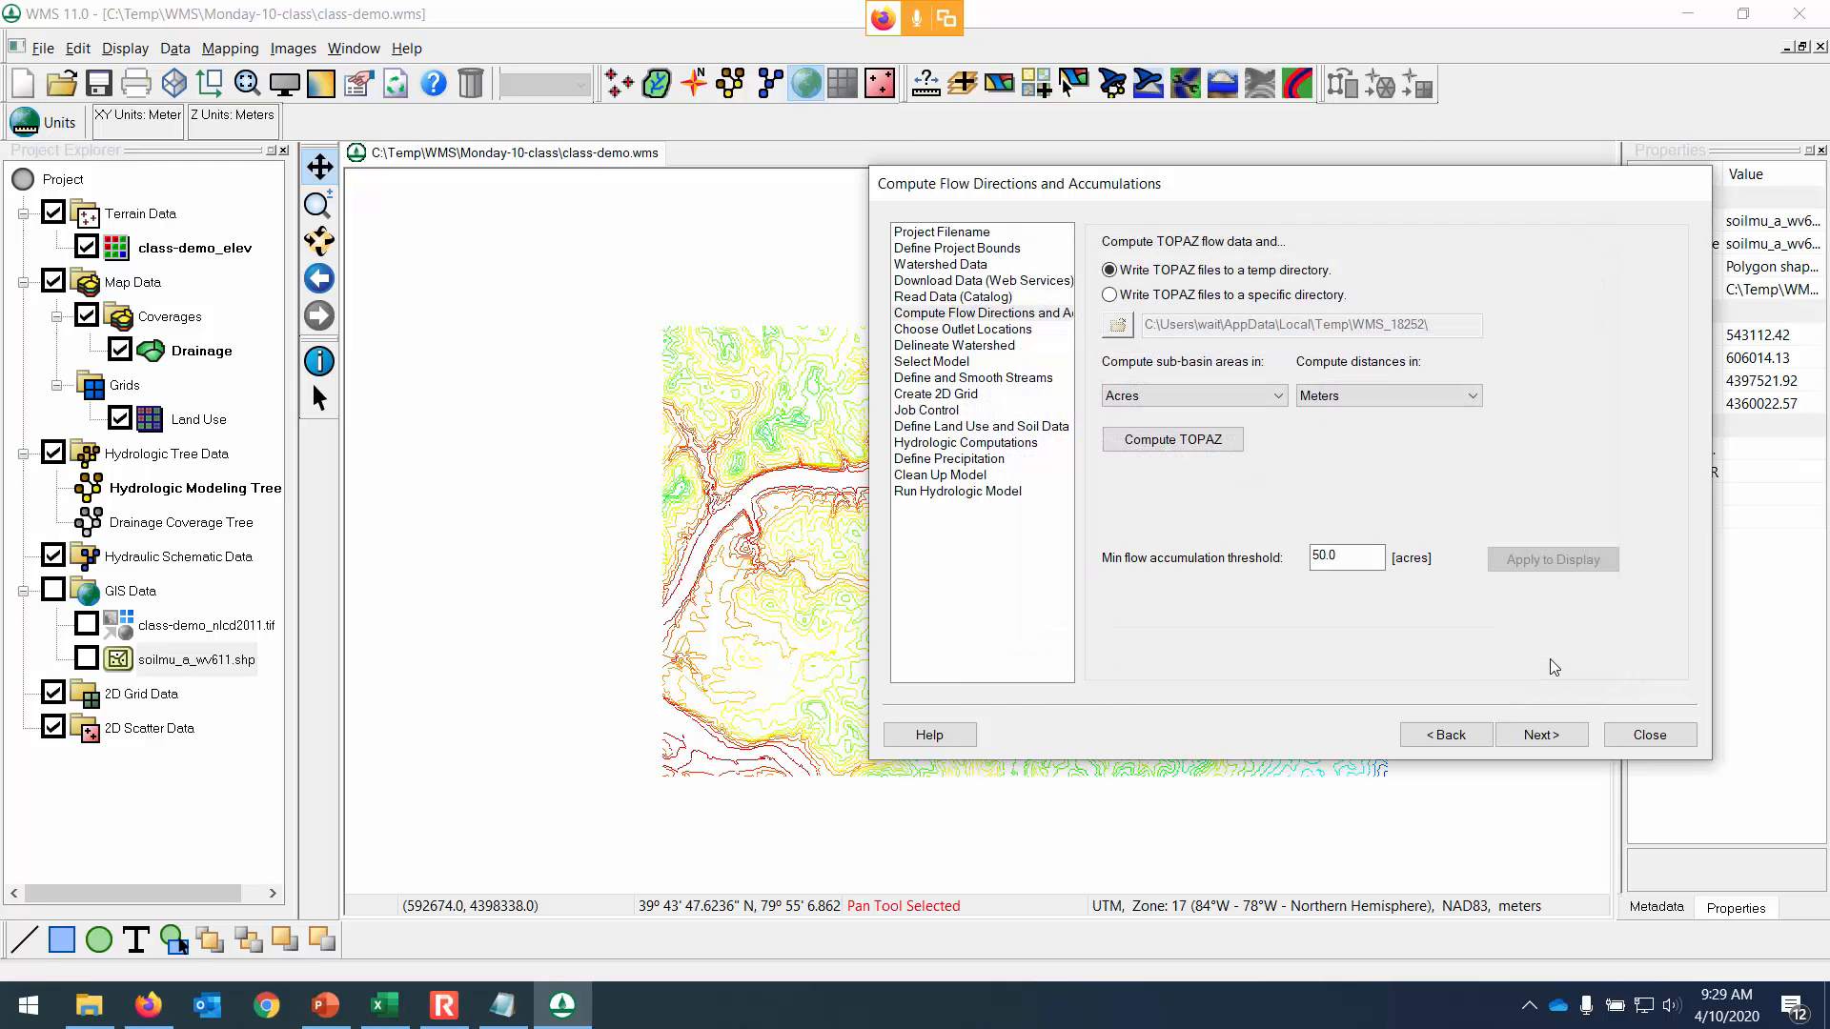
left_click(1649, 736)
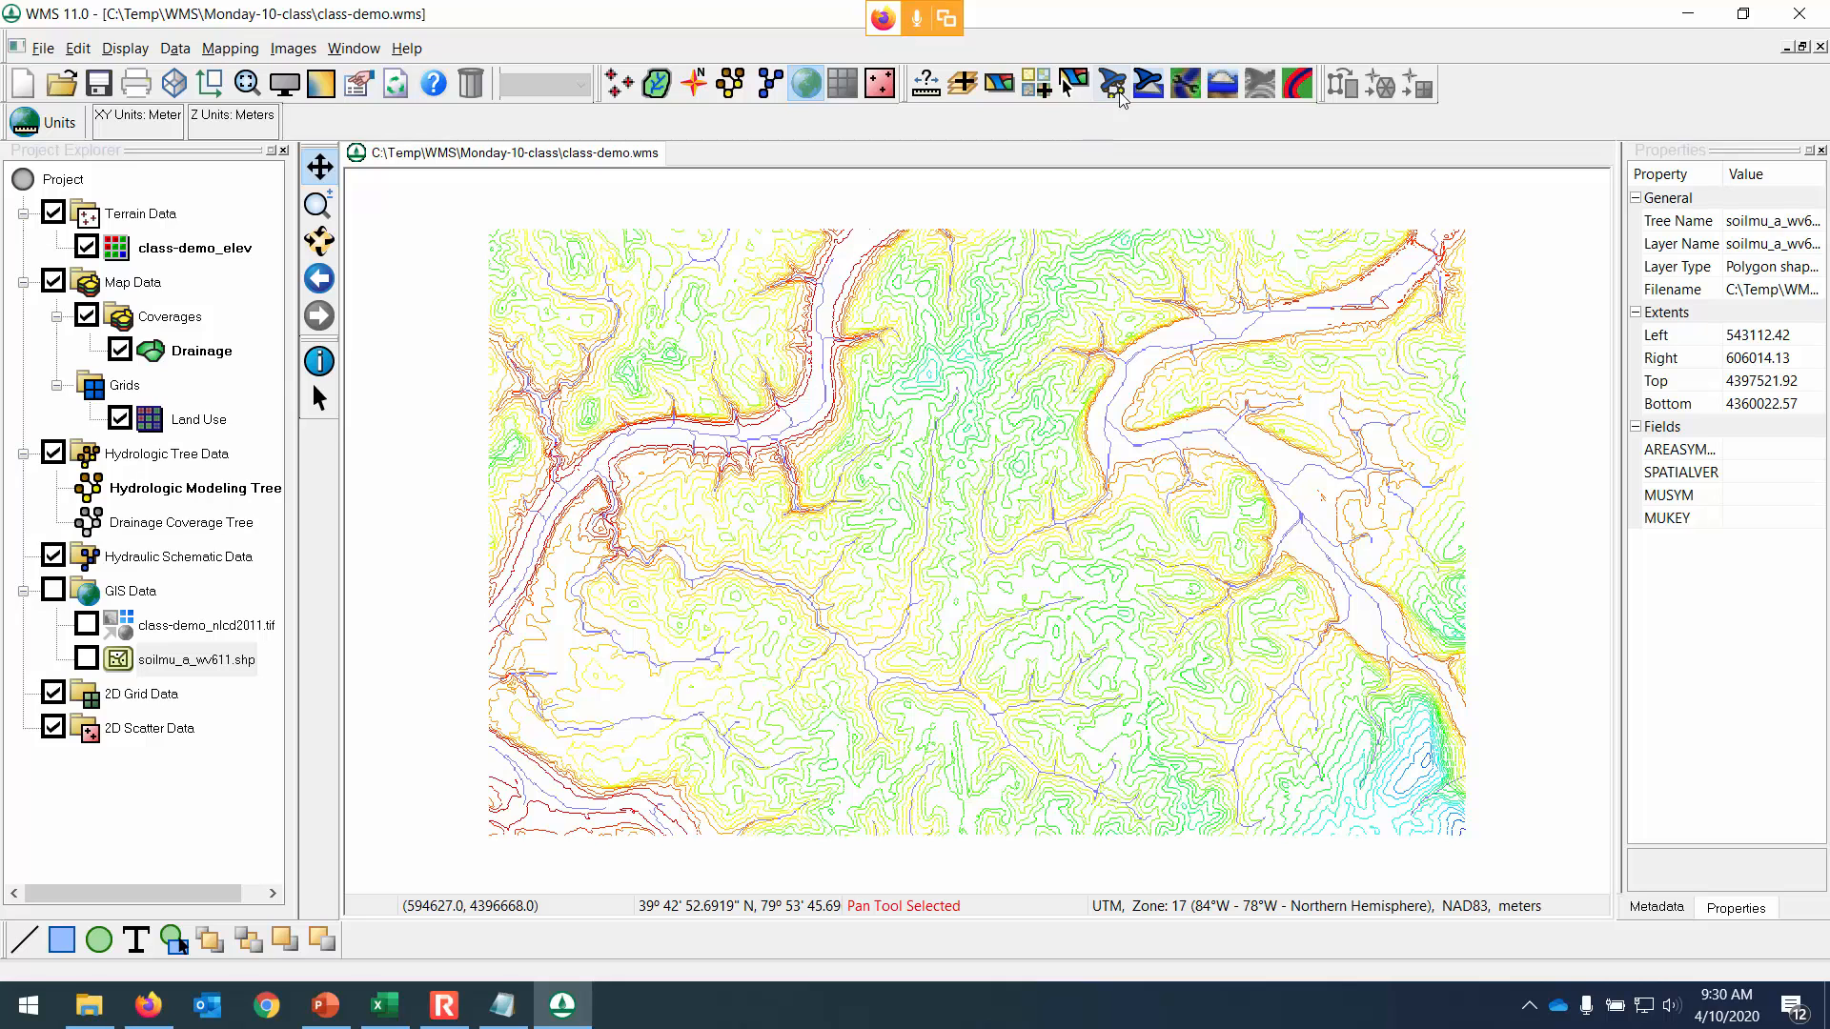
Add the World Street Map online map as a background layer.
left_click(1039, 91)
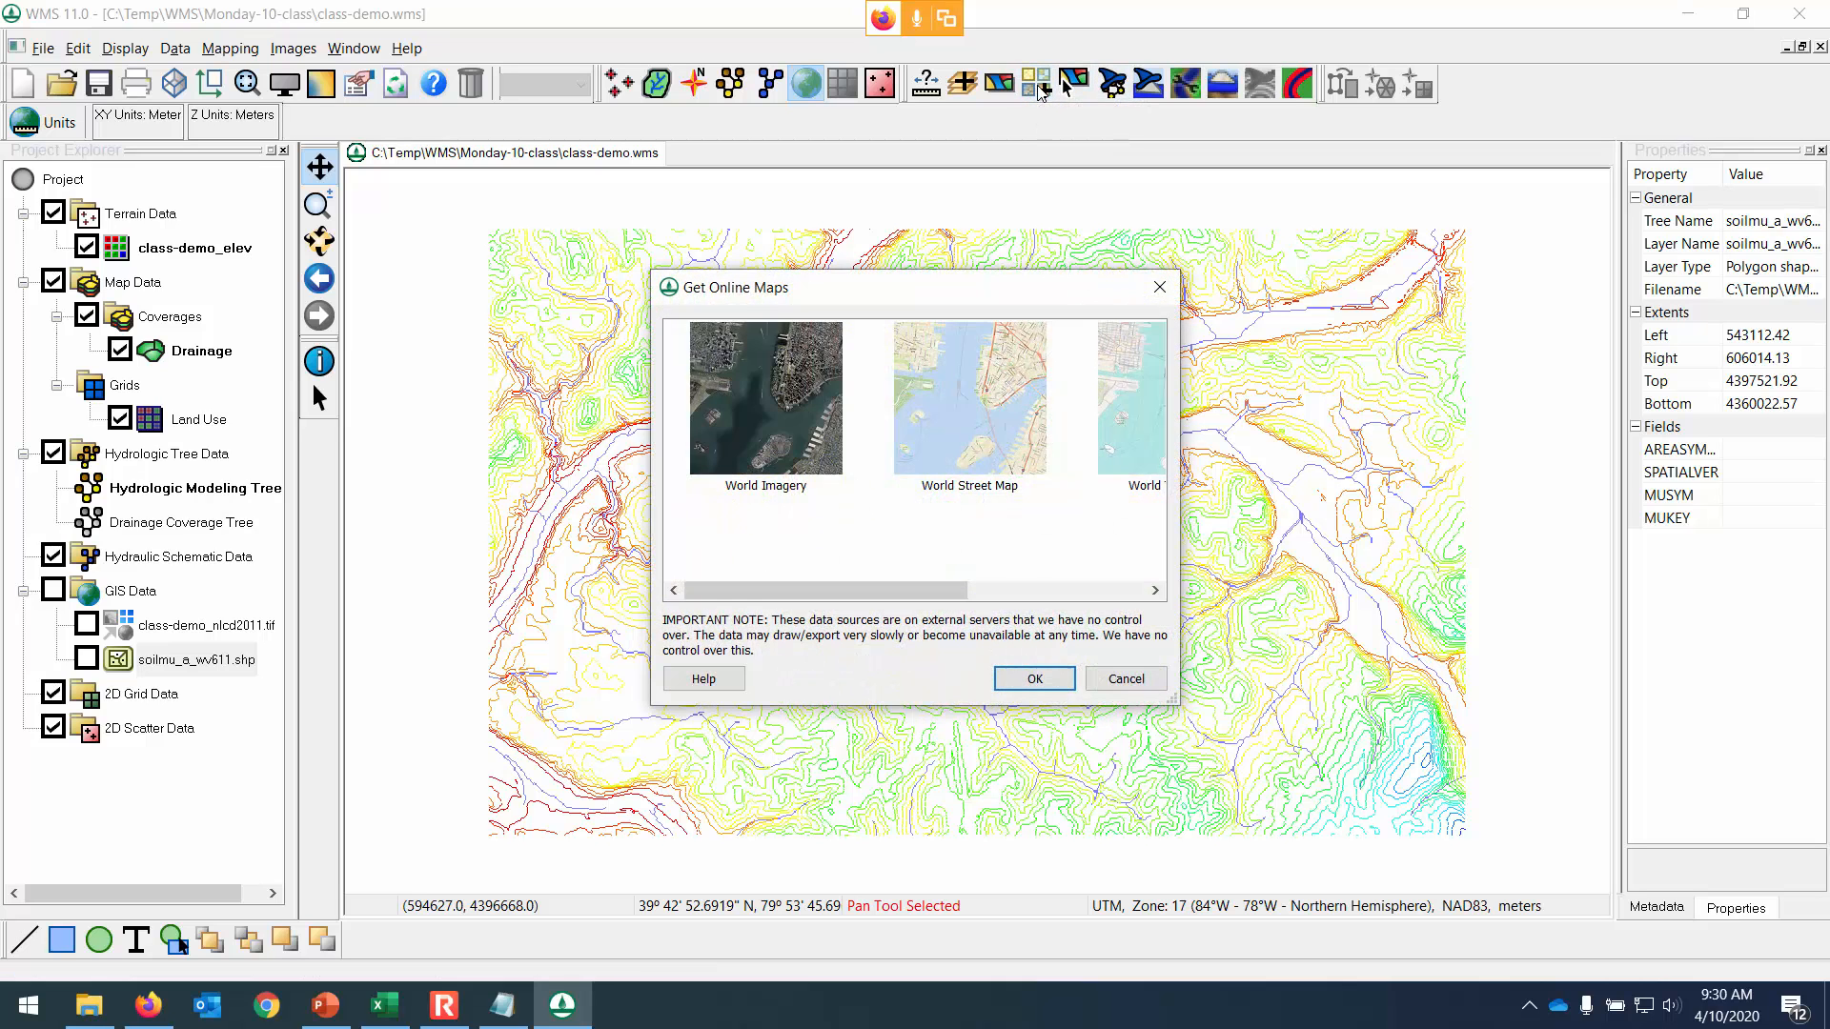
left_click(994, 372)
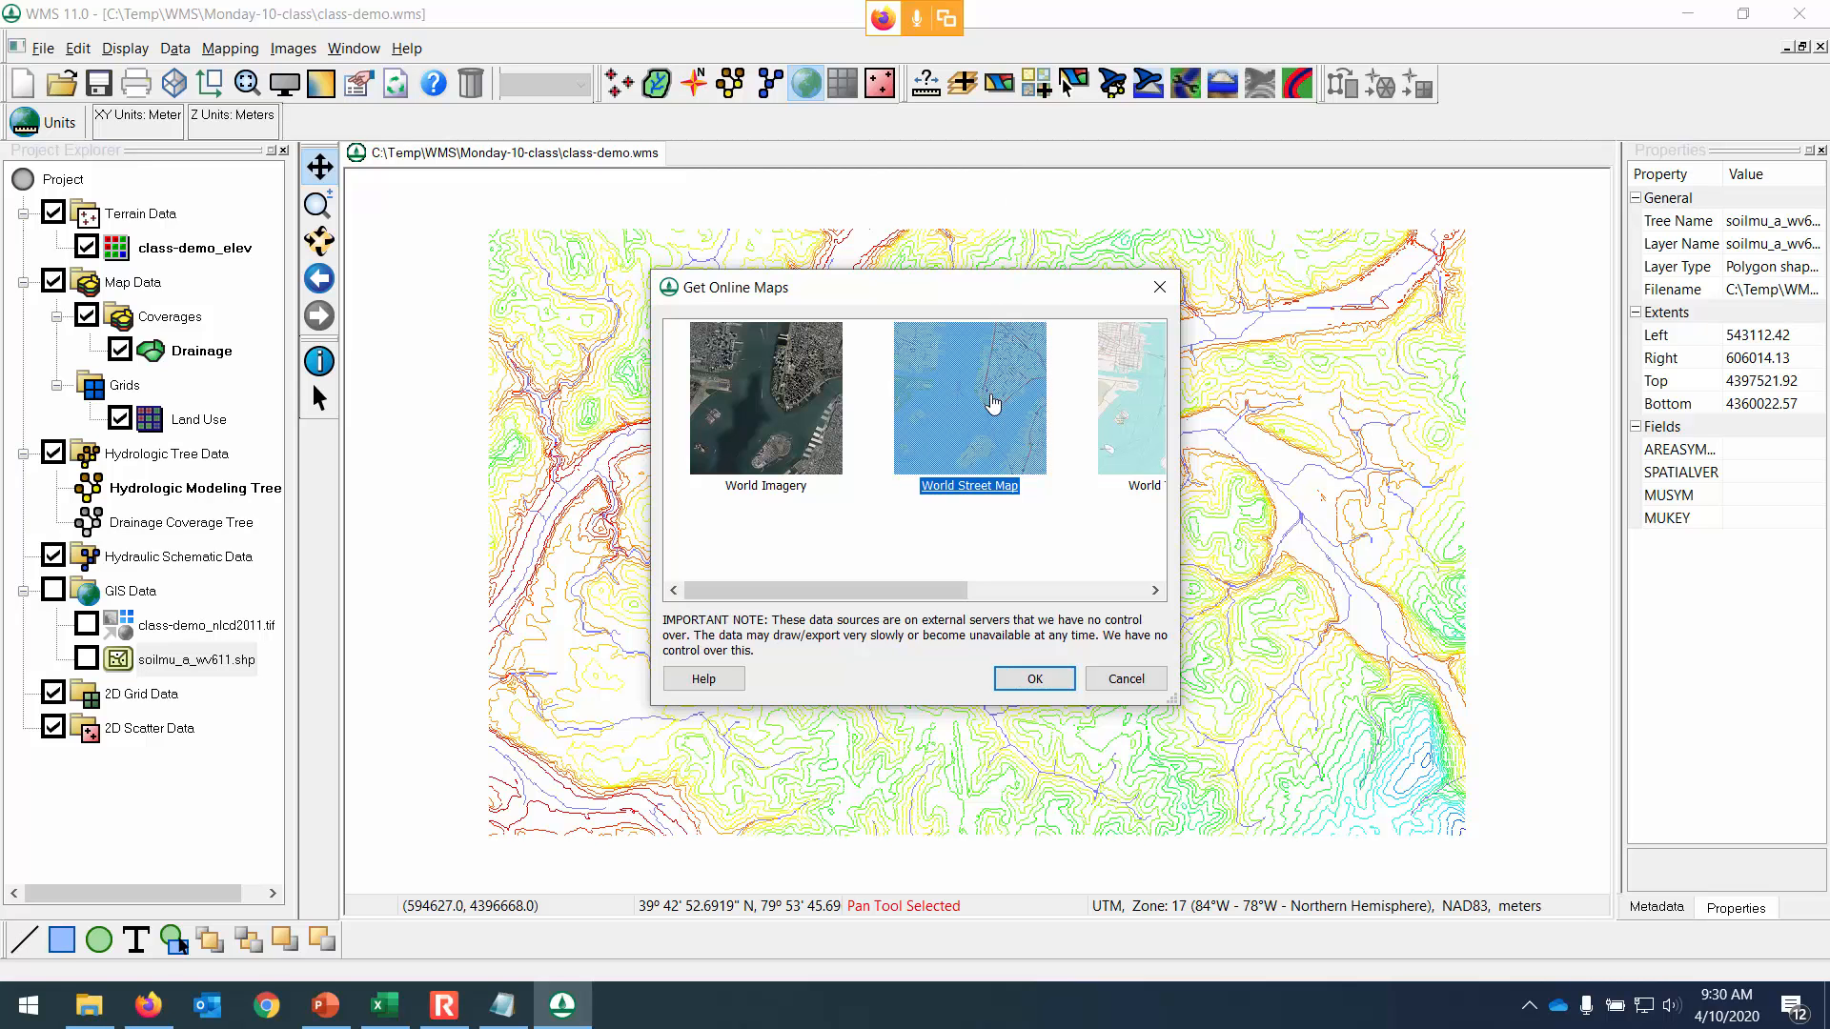
left_click(1035, 679)
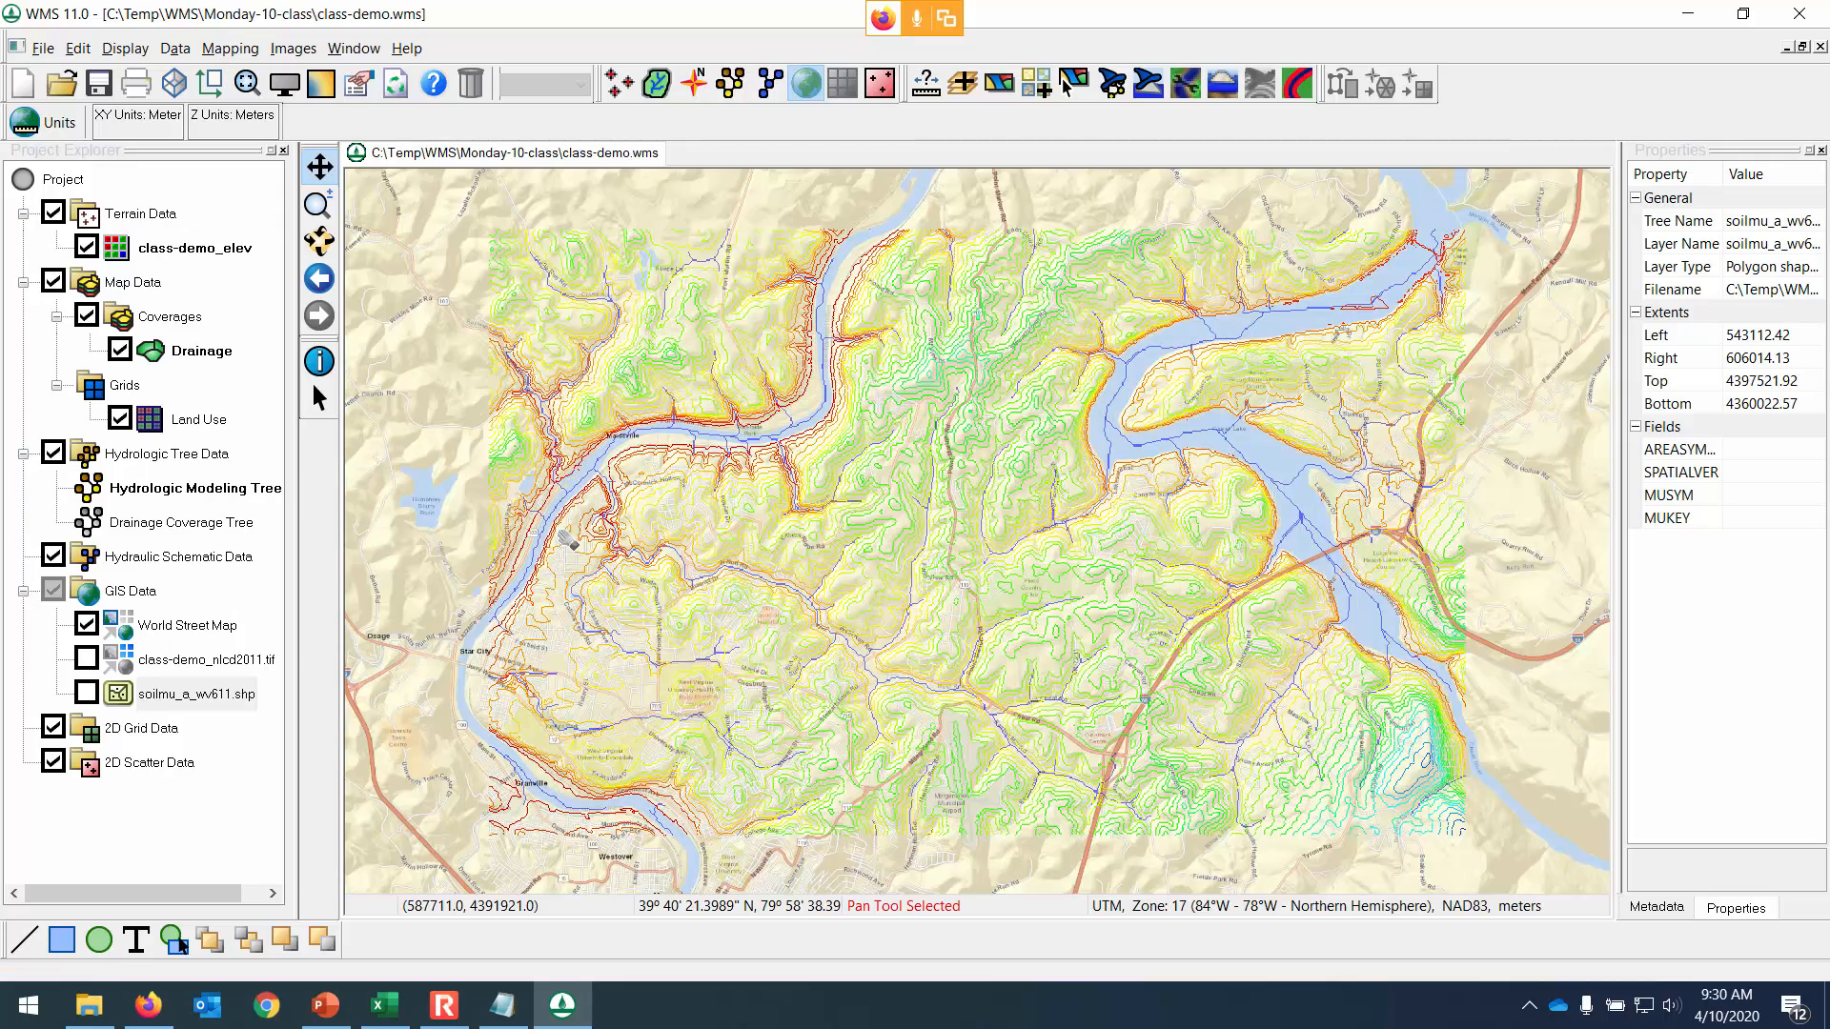
Toggle the class-demo_elev terrain layer to compare the computed streams with the mapped streams near the West Run outlet.
scroll(572, 535, "up", 4)
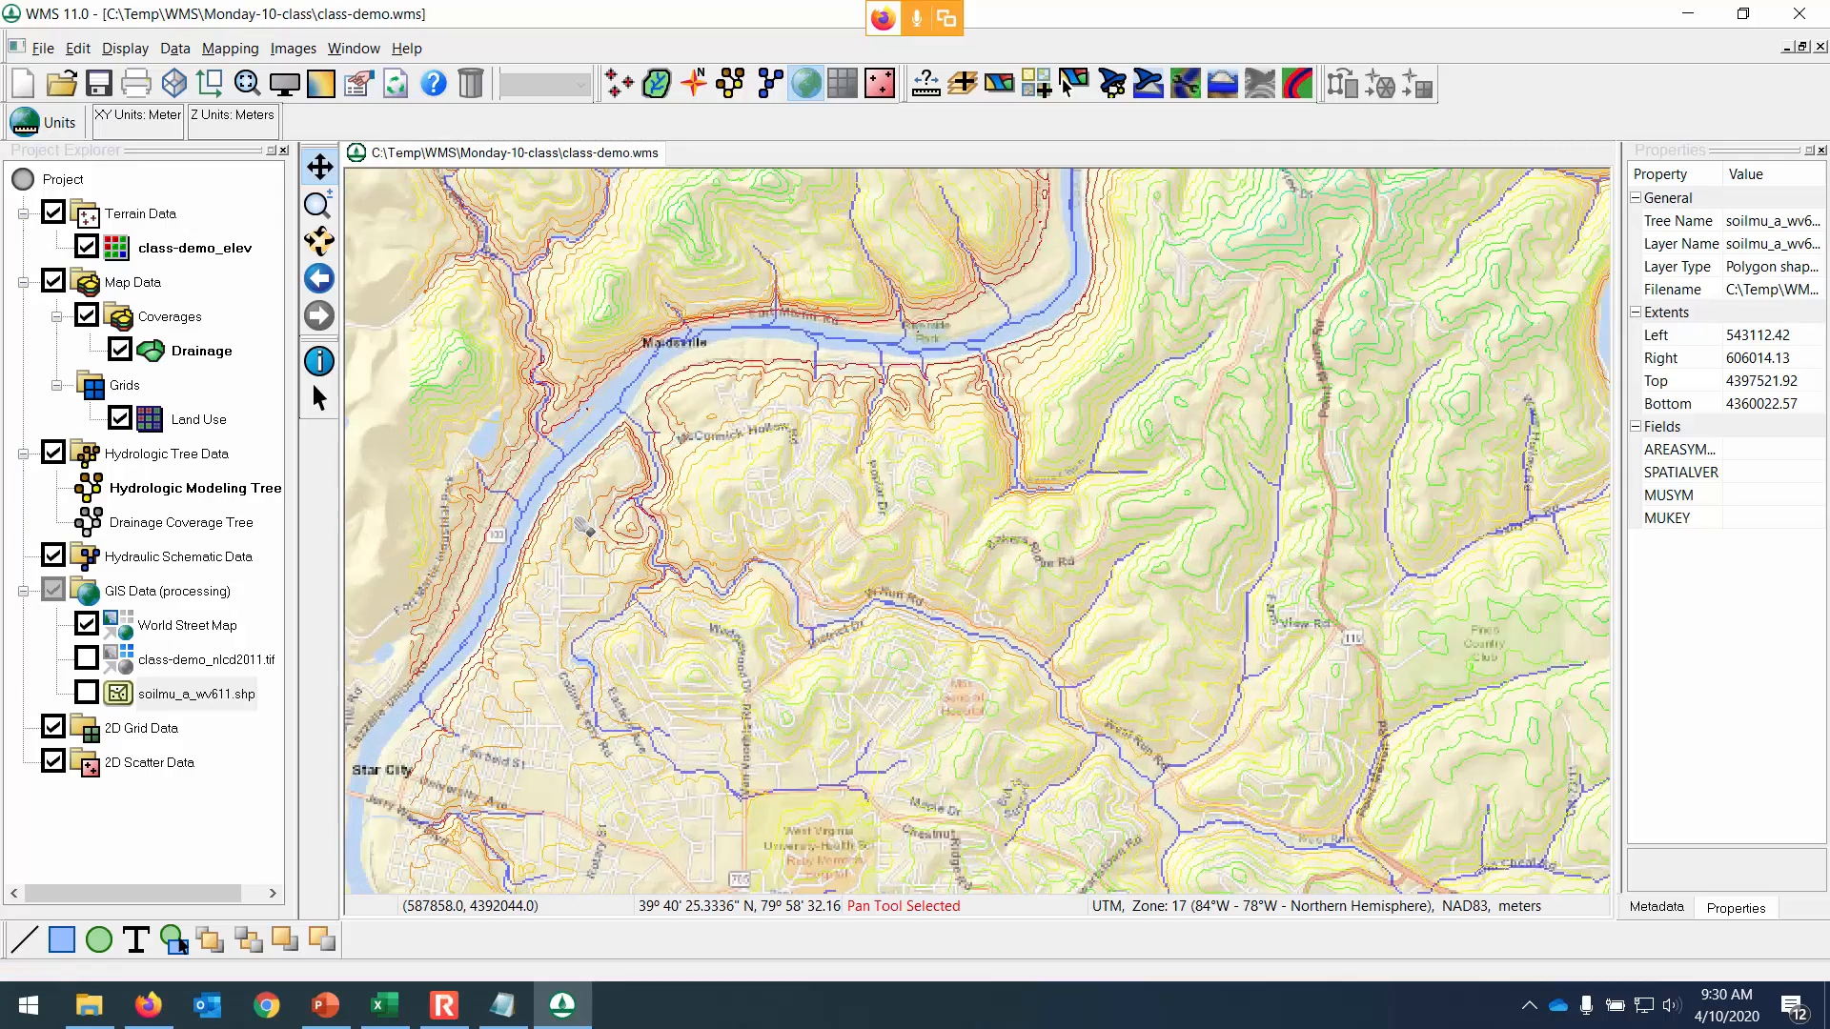
left_click(86, 248)
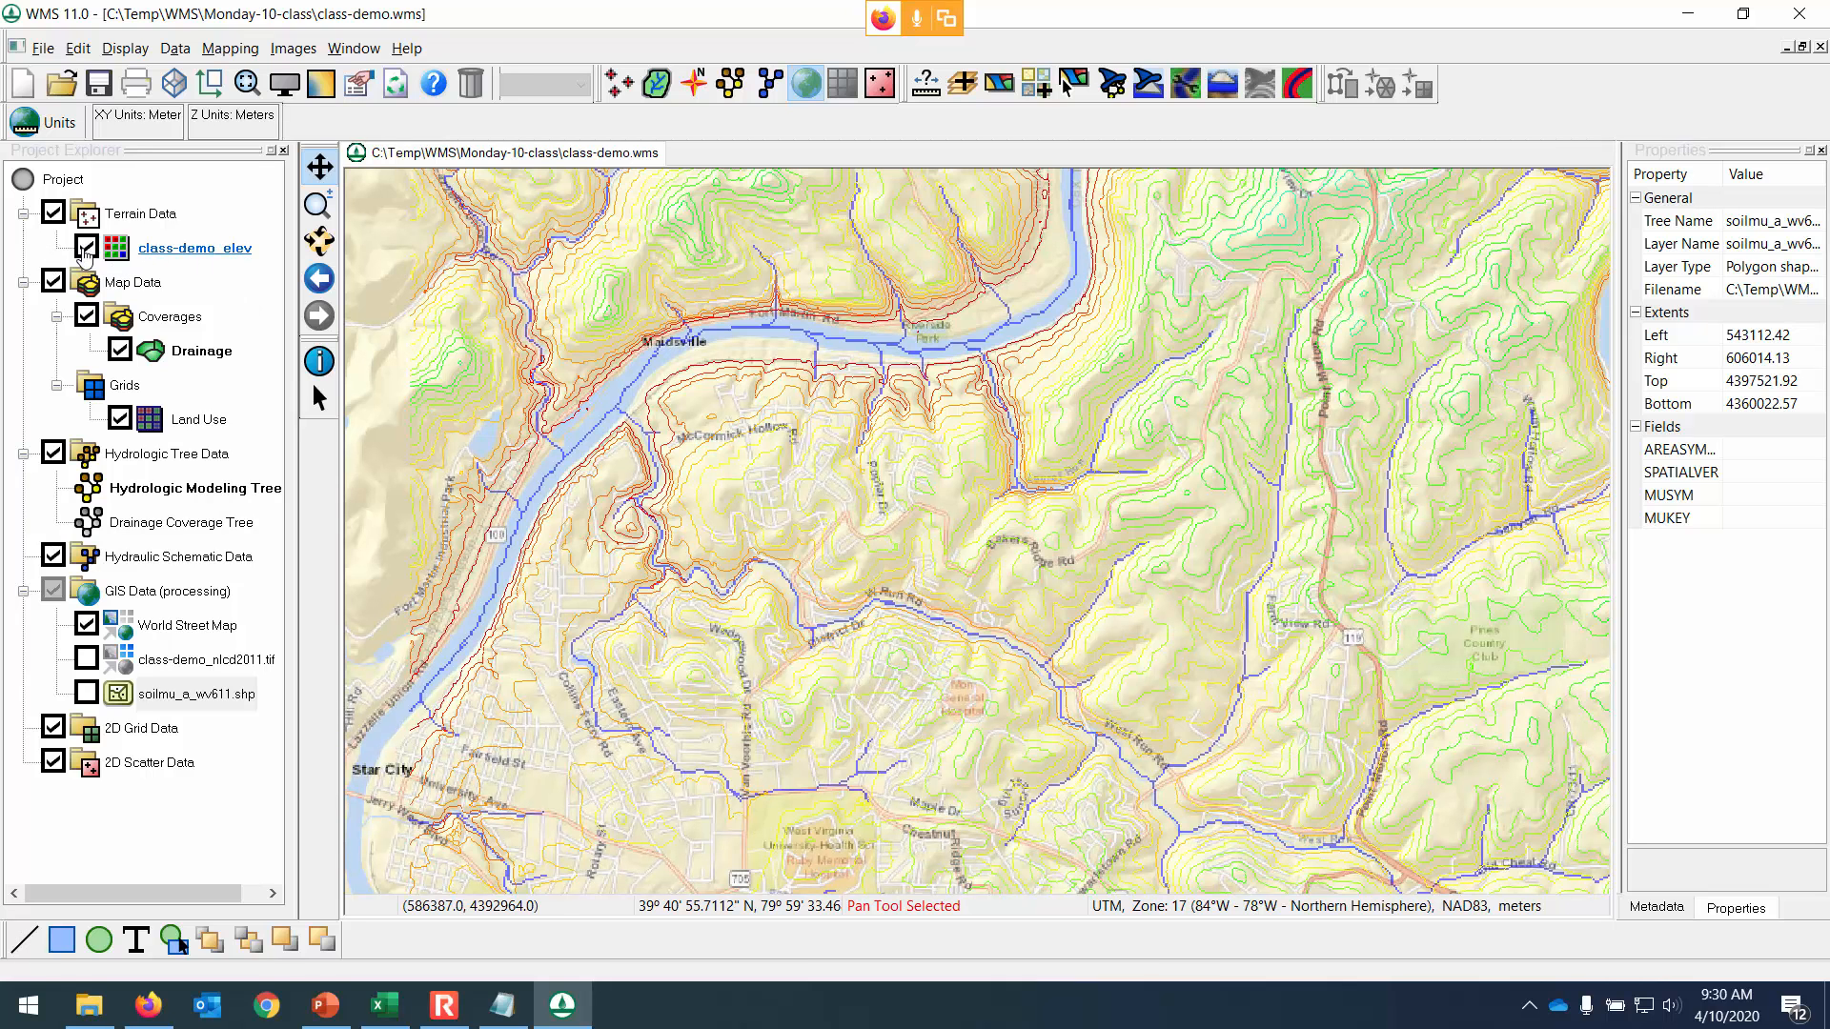
left_click(85, 248)
scroll(603, 513, "up", 1)
scroll(648, 439, "up", 4)
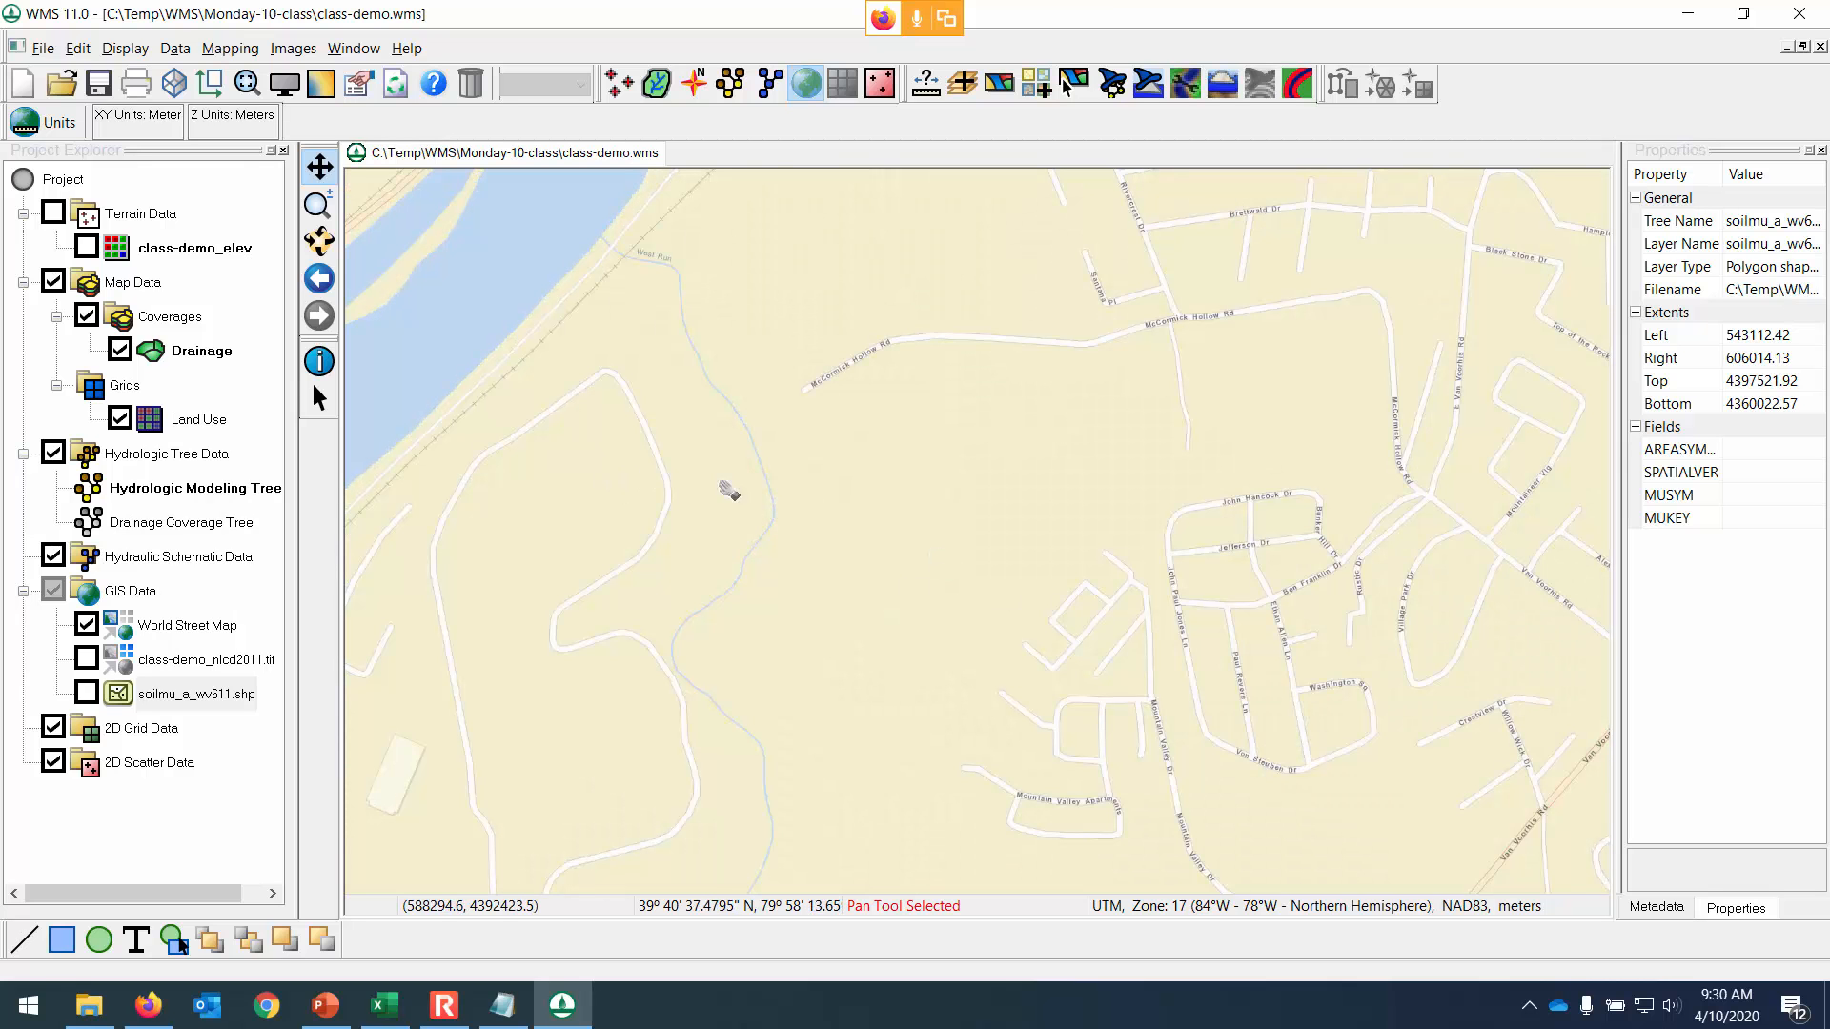
scroll(658, 477, "down", 1)
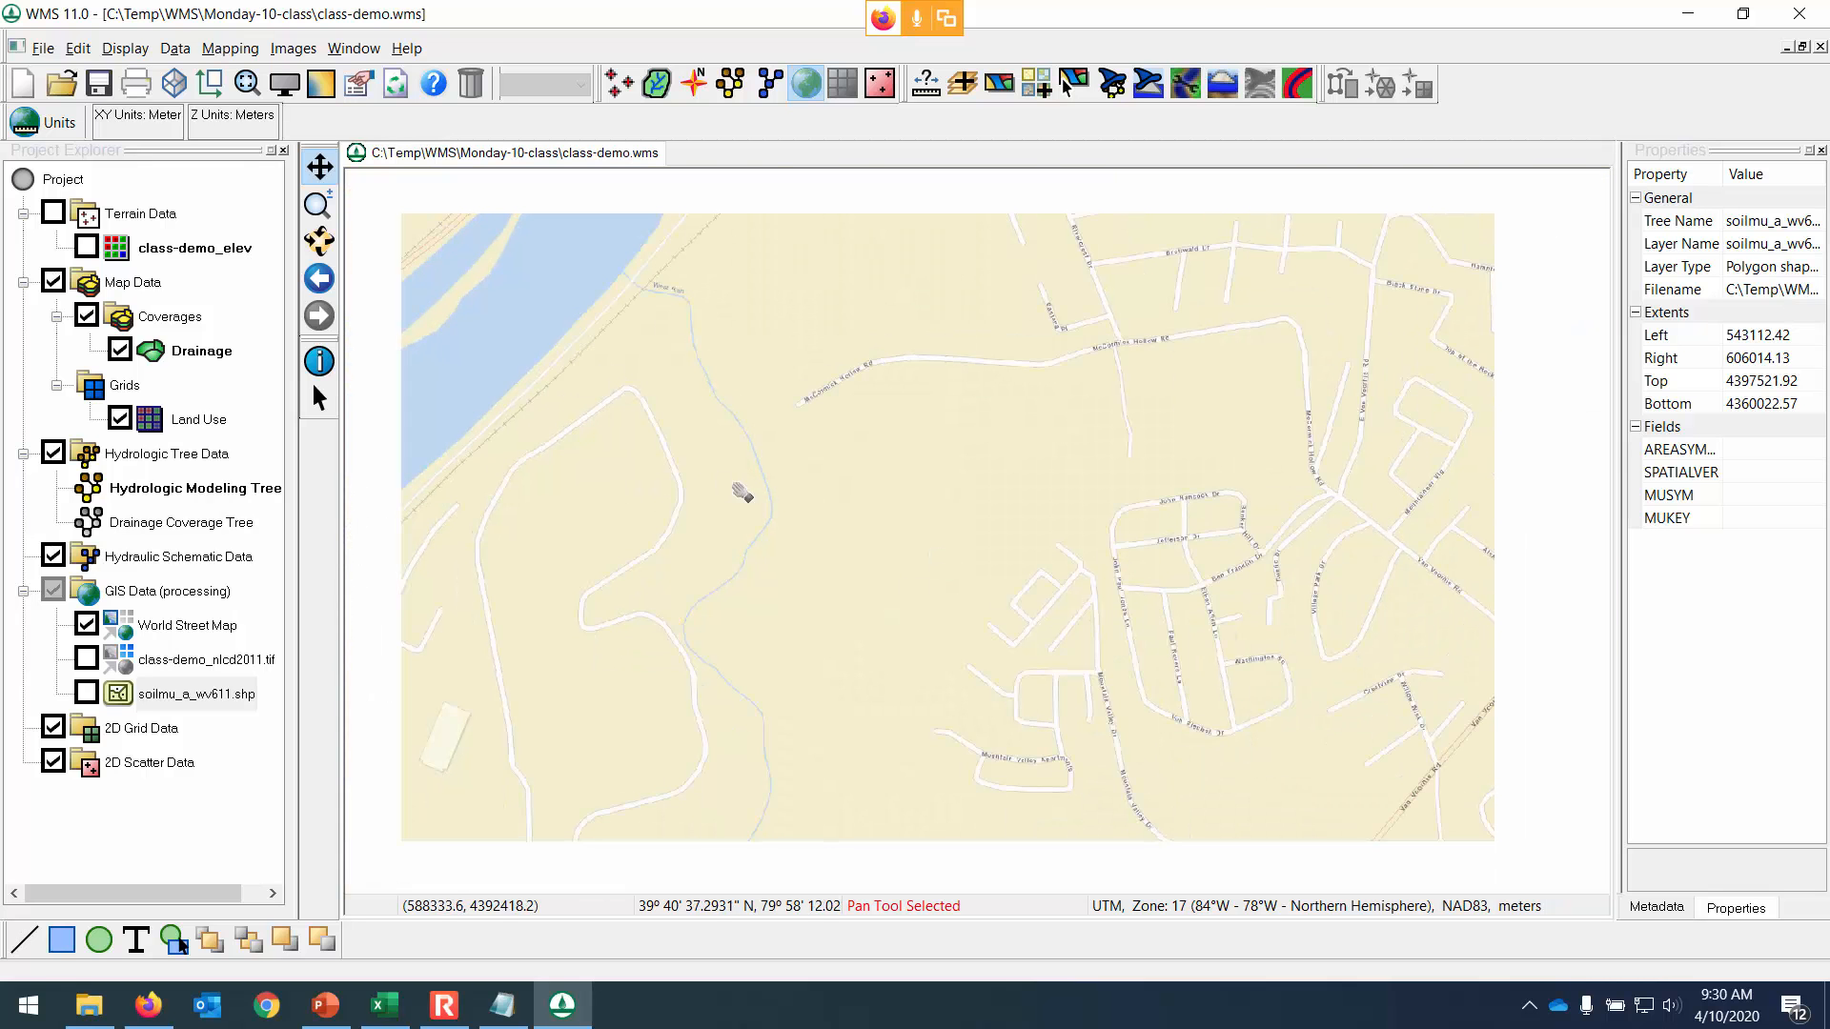
left_click(87, 248)
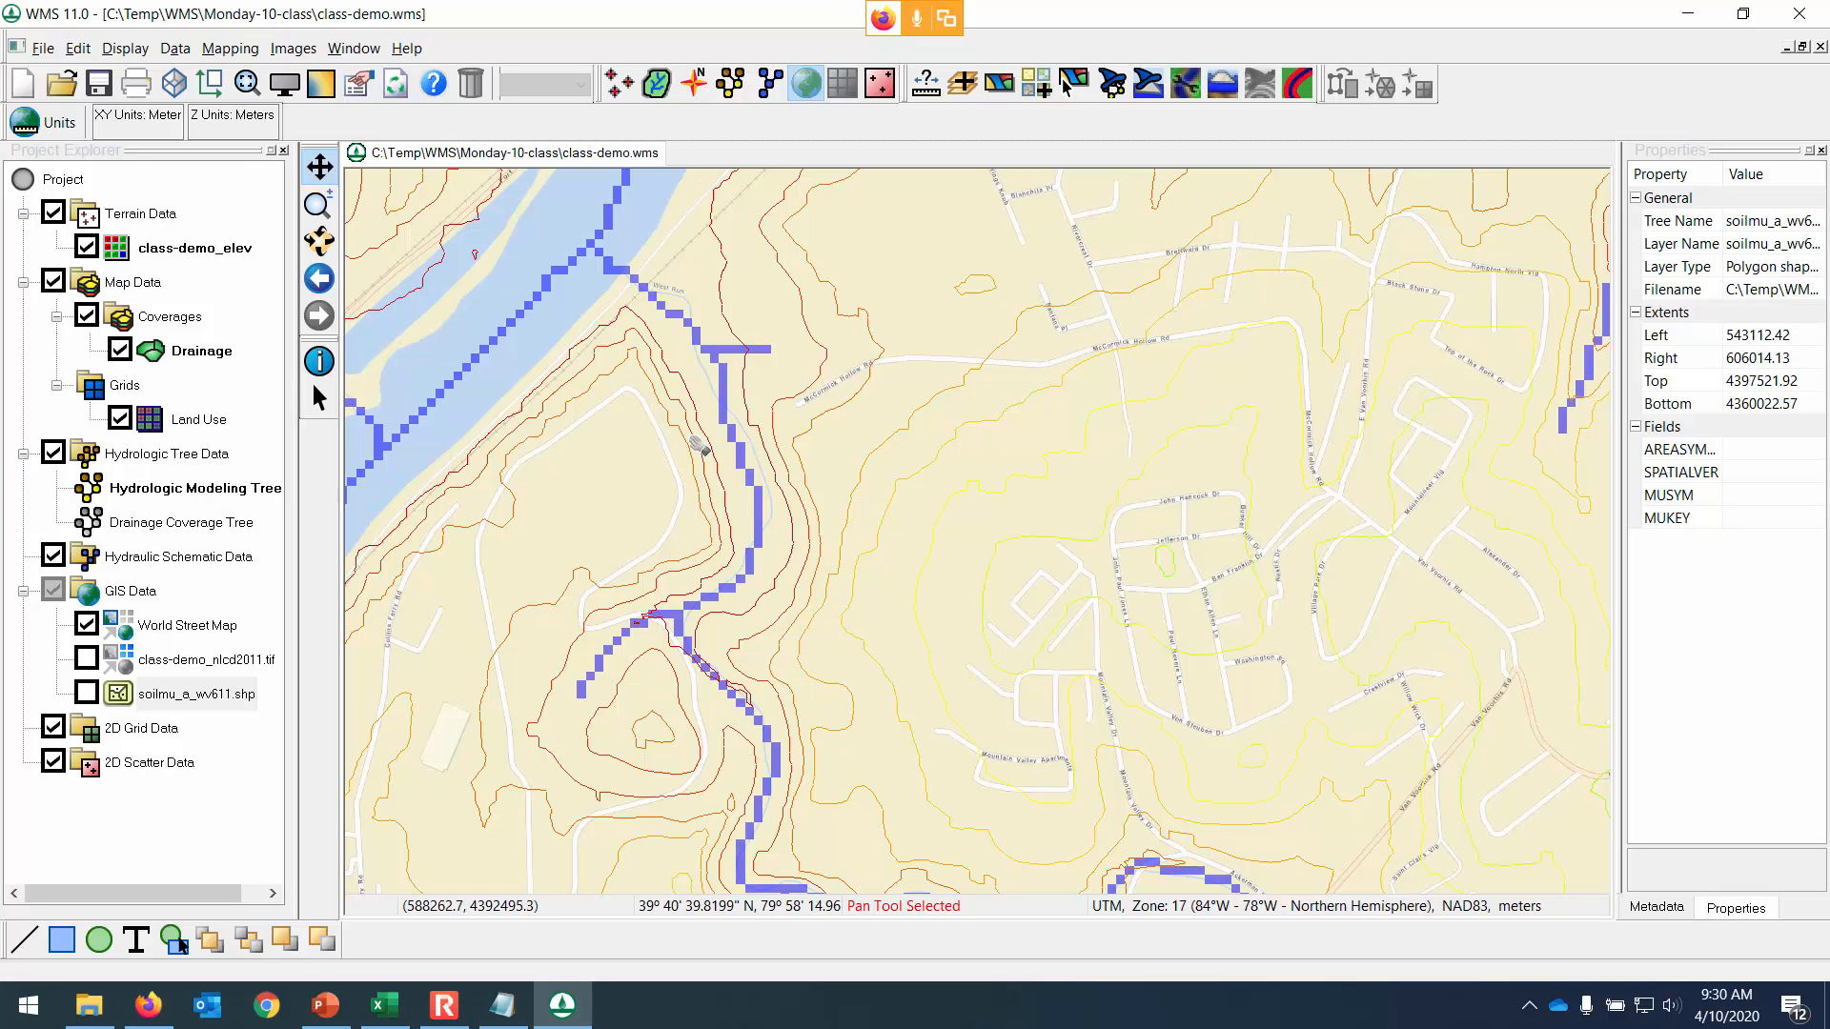
scroll(724, 408, "down", 1)
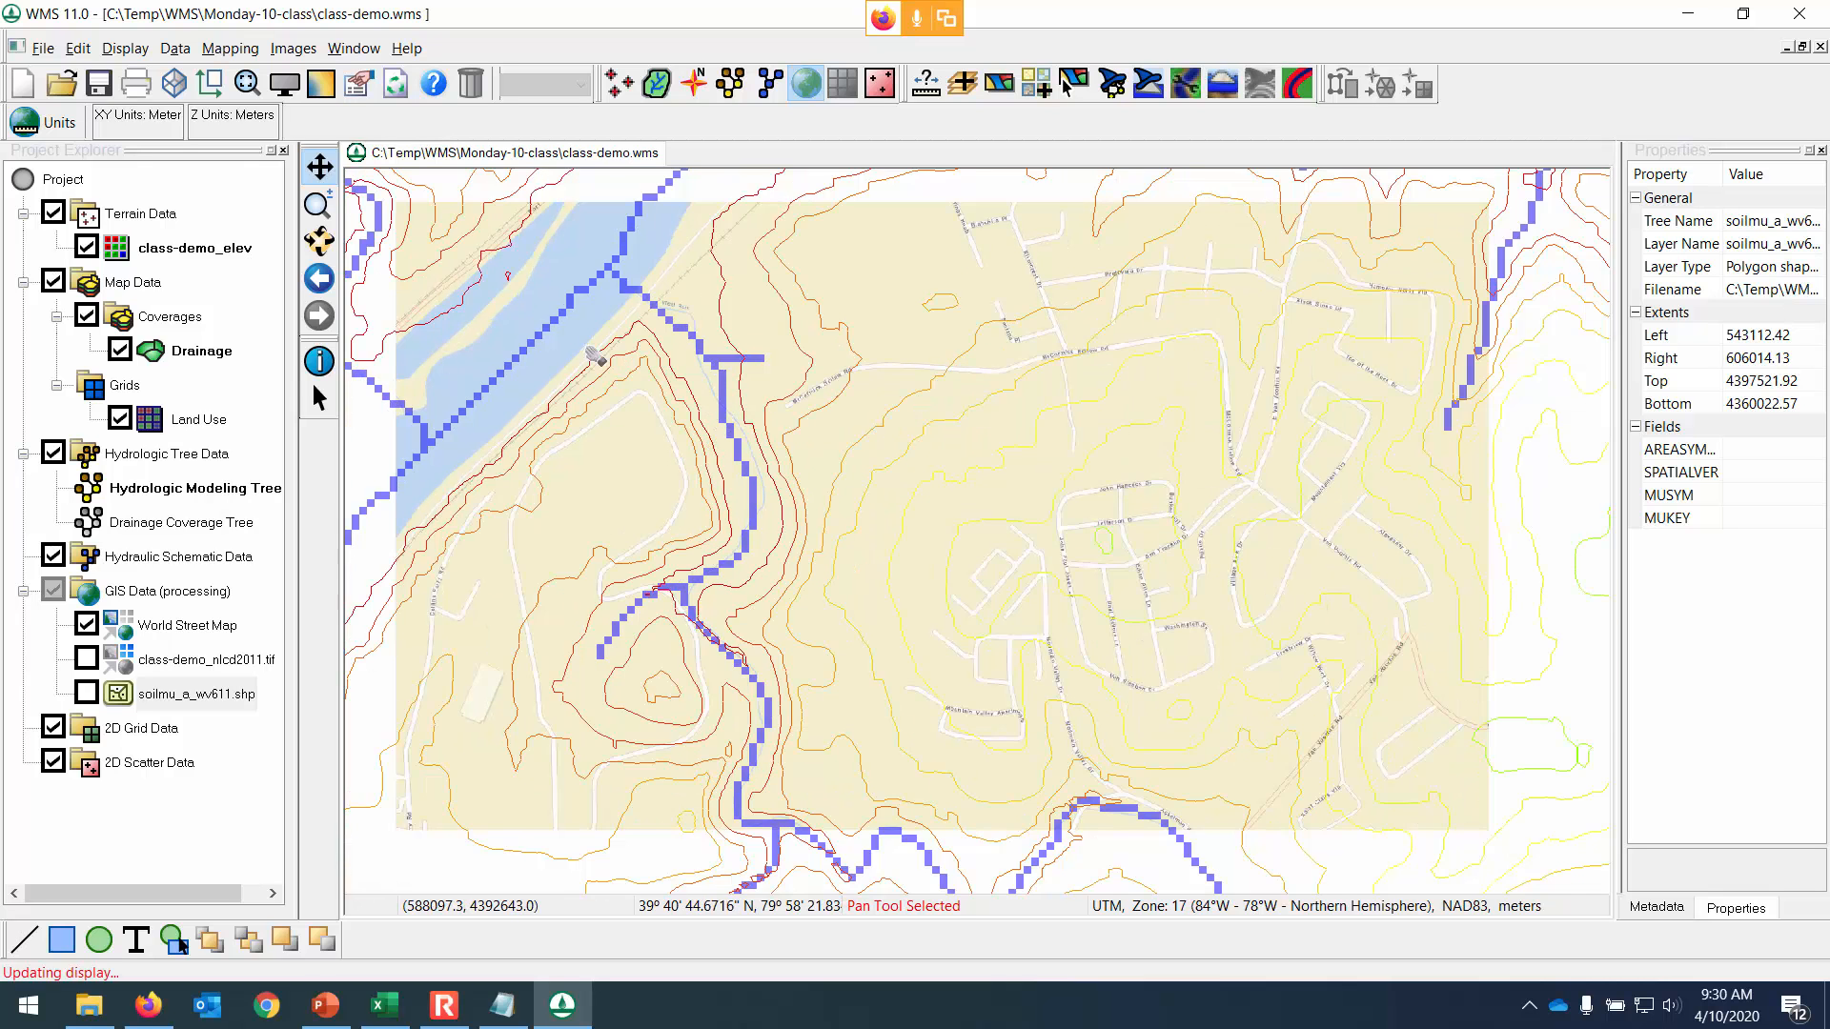
scroll(592, 354, "down", 2)
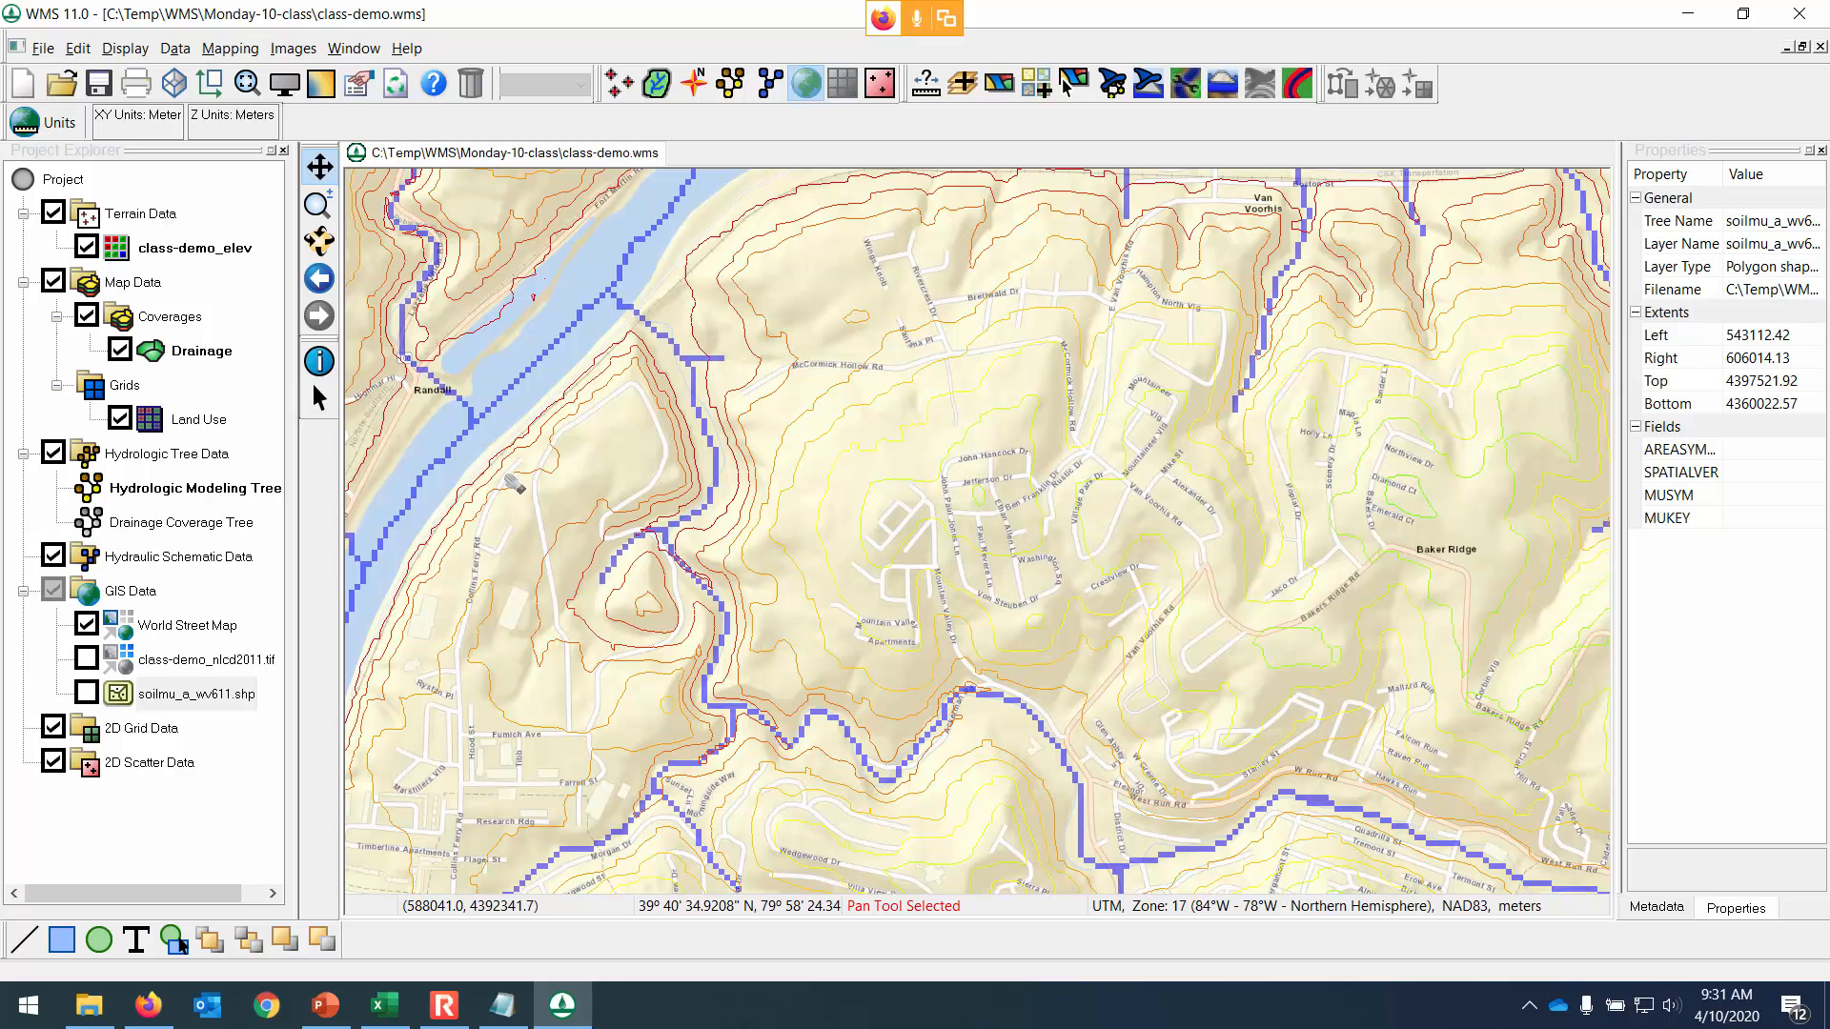
Show the soilmu_a_wv611.shp layer and identify the attributes of several soil polygons around the subdivisions east of the river.
left_click(86, 695)
left_click(88, 698)
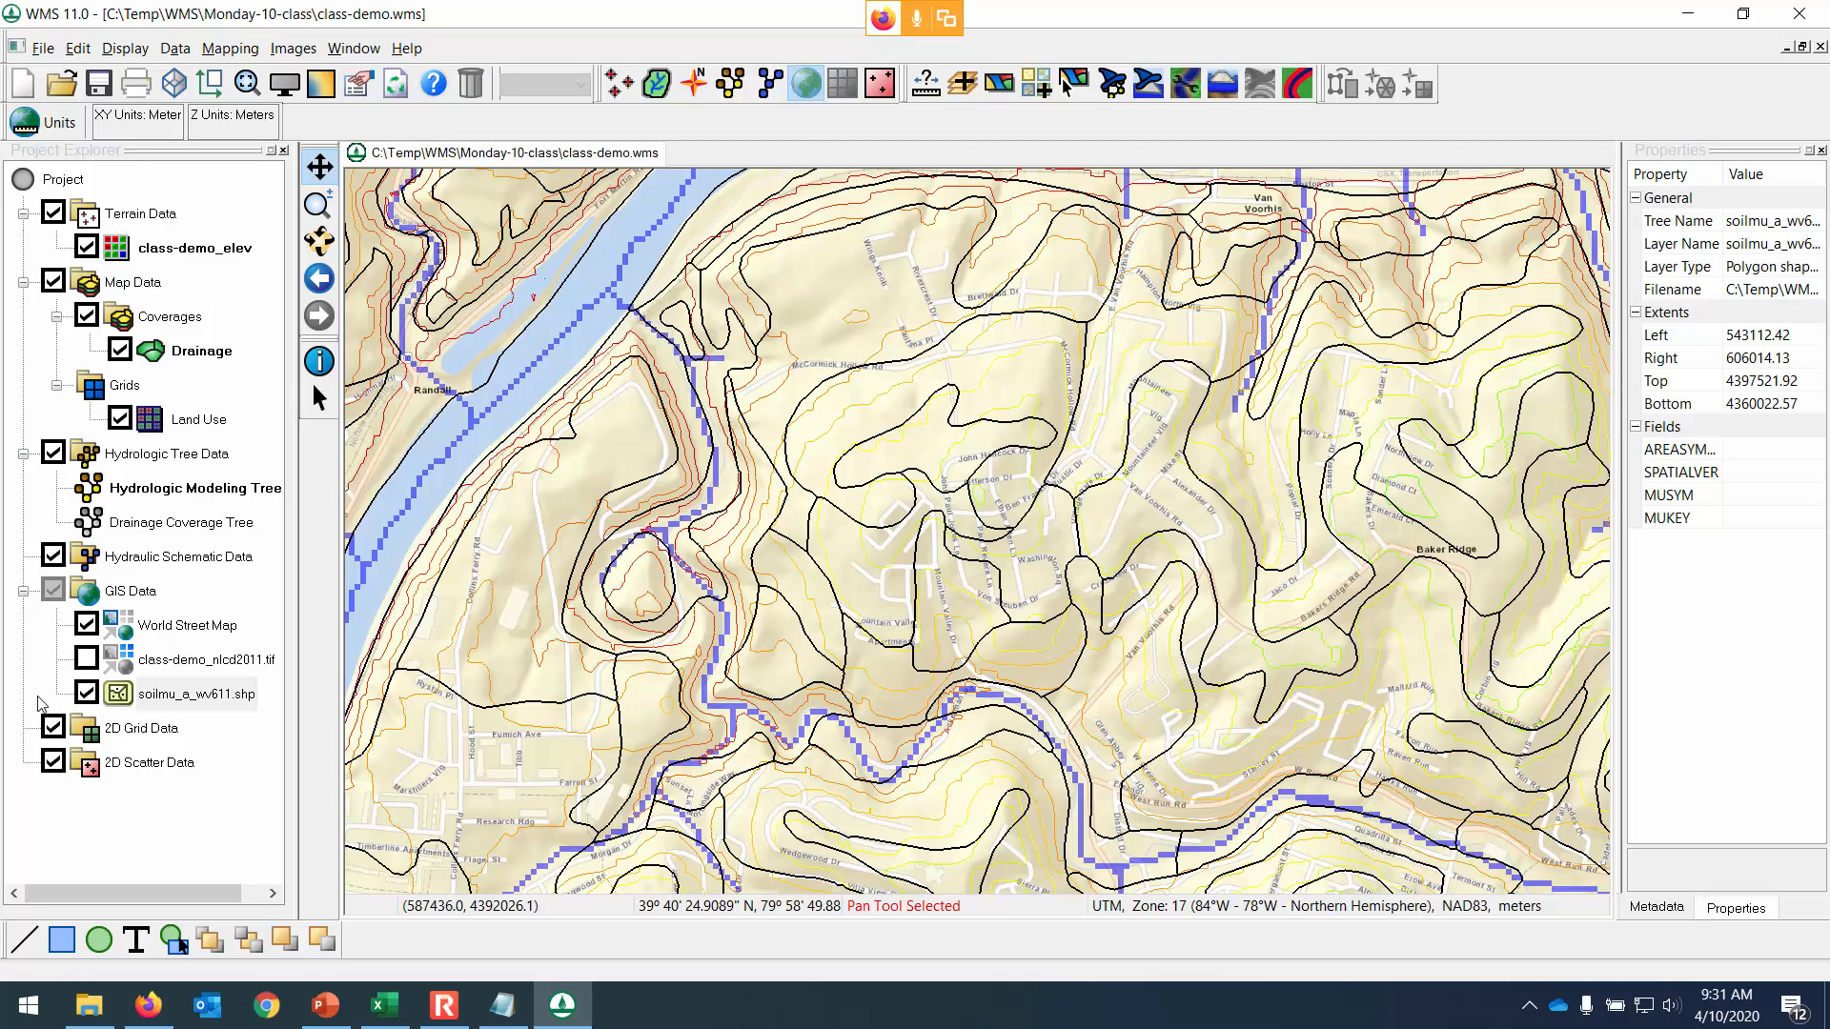
left_click(322, 362)
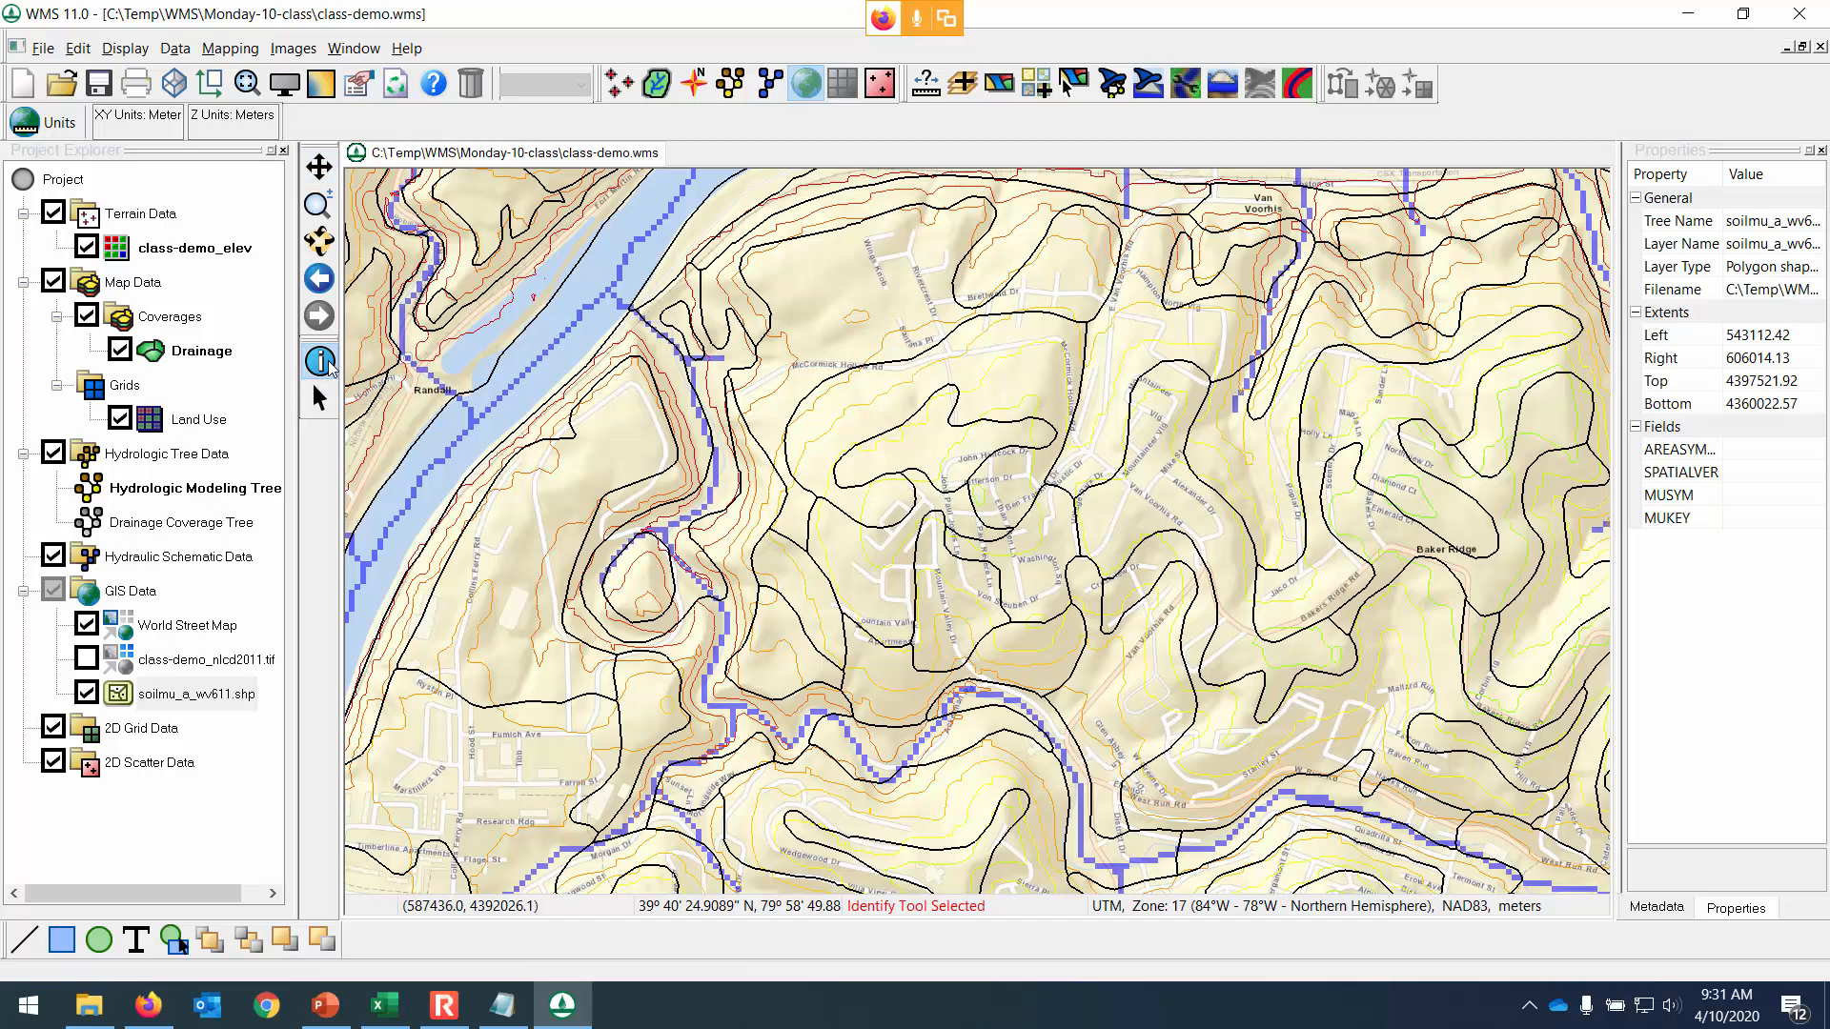
left_click(930, 448)
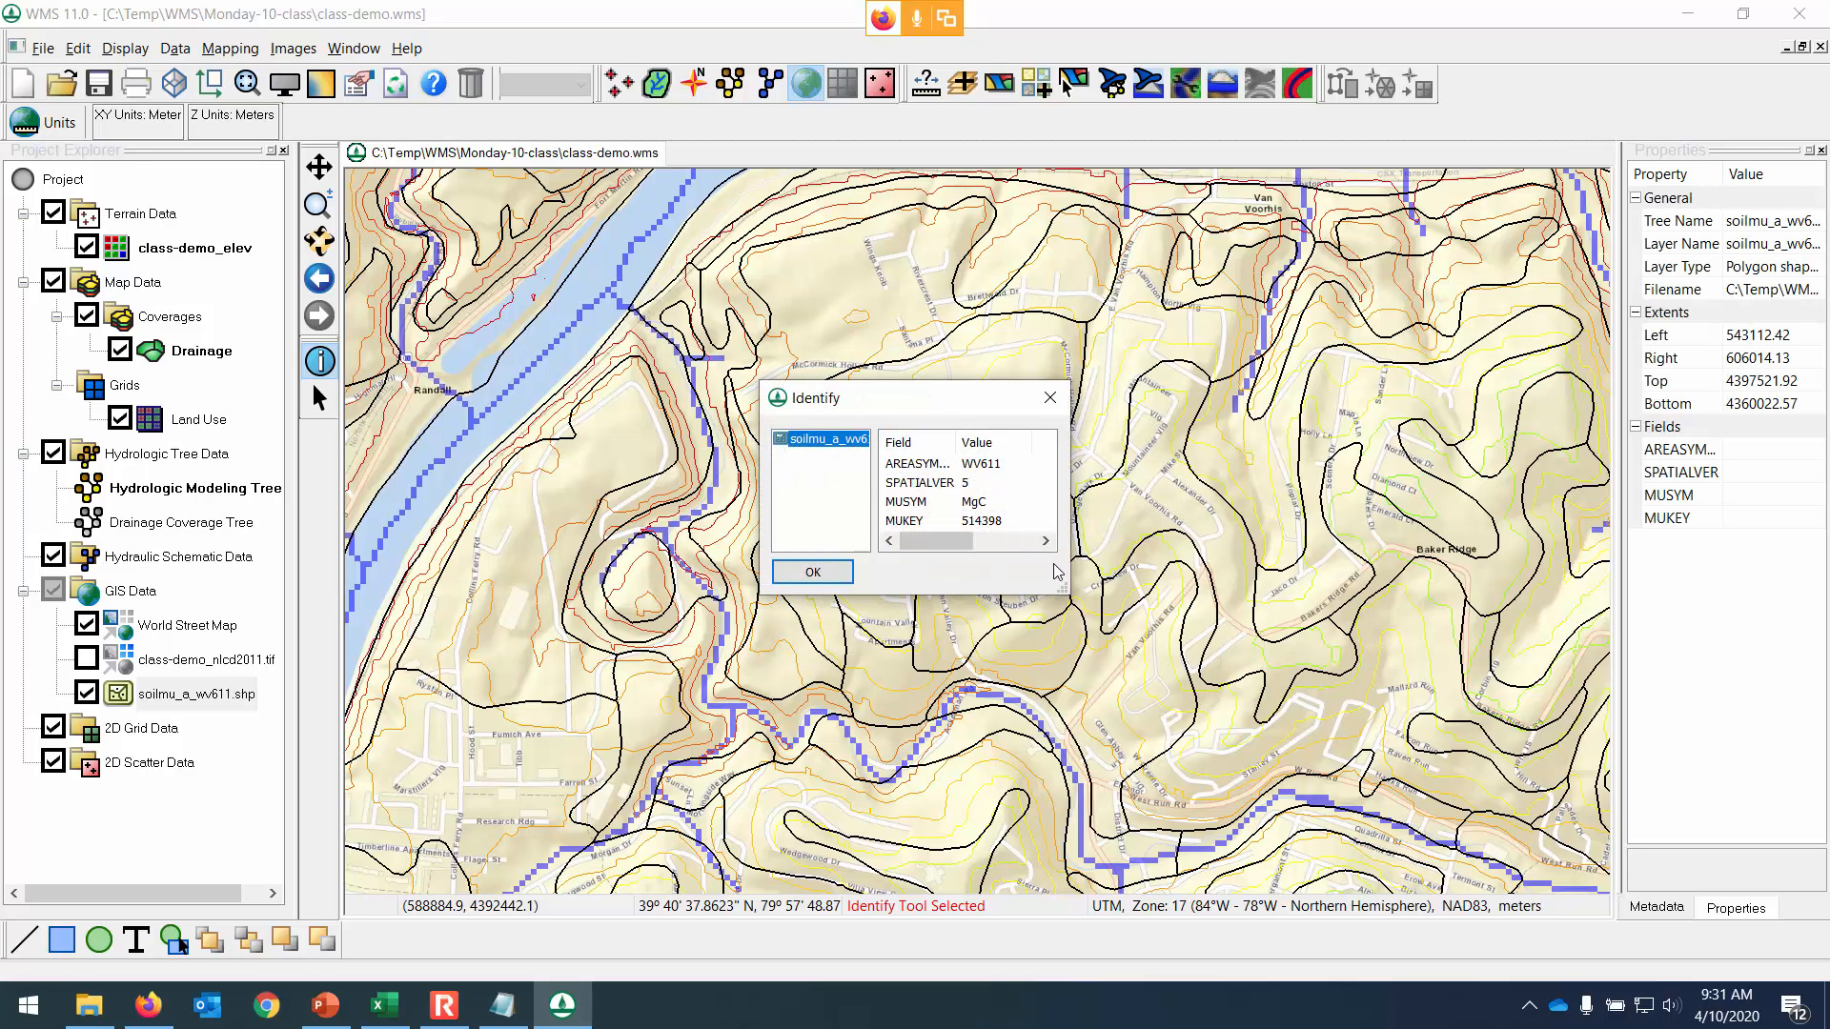
left_click_drag(1066, 593, 1220, 707)
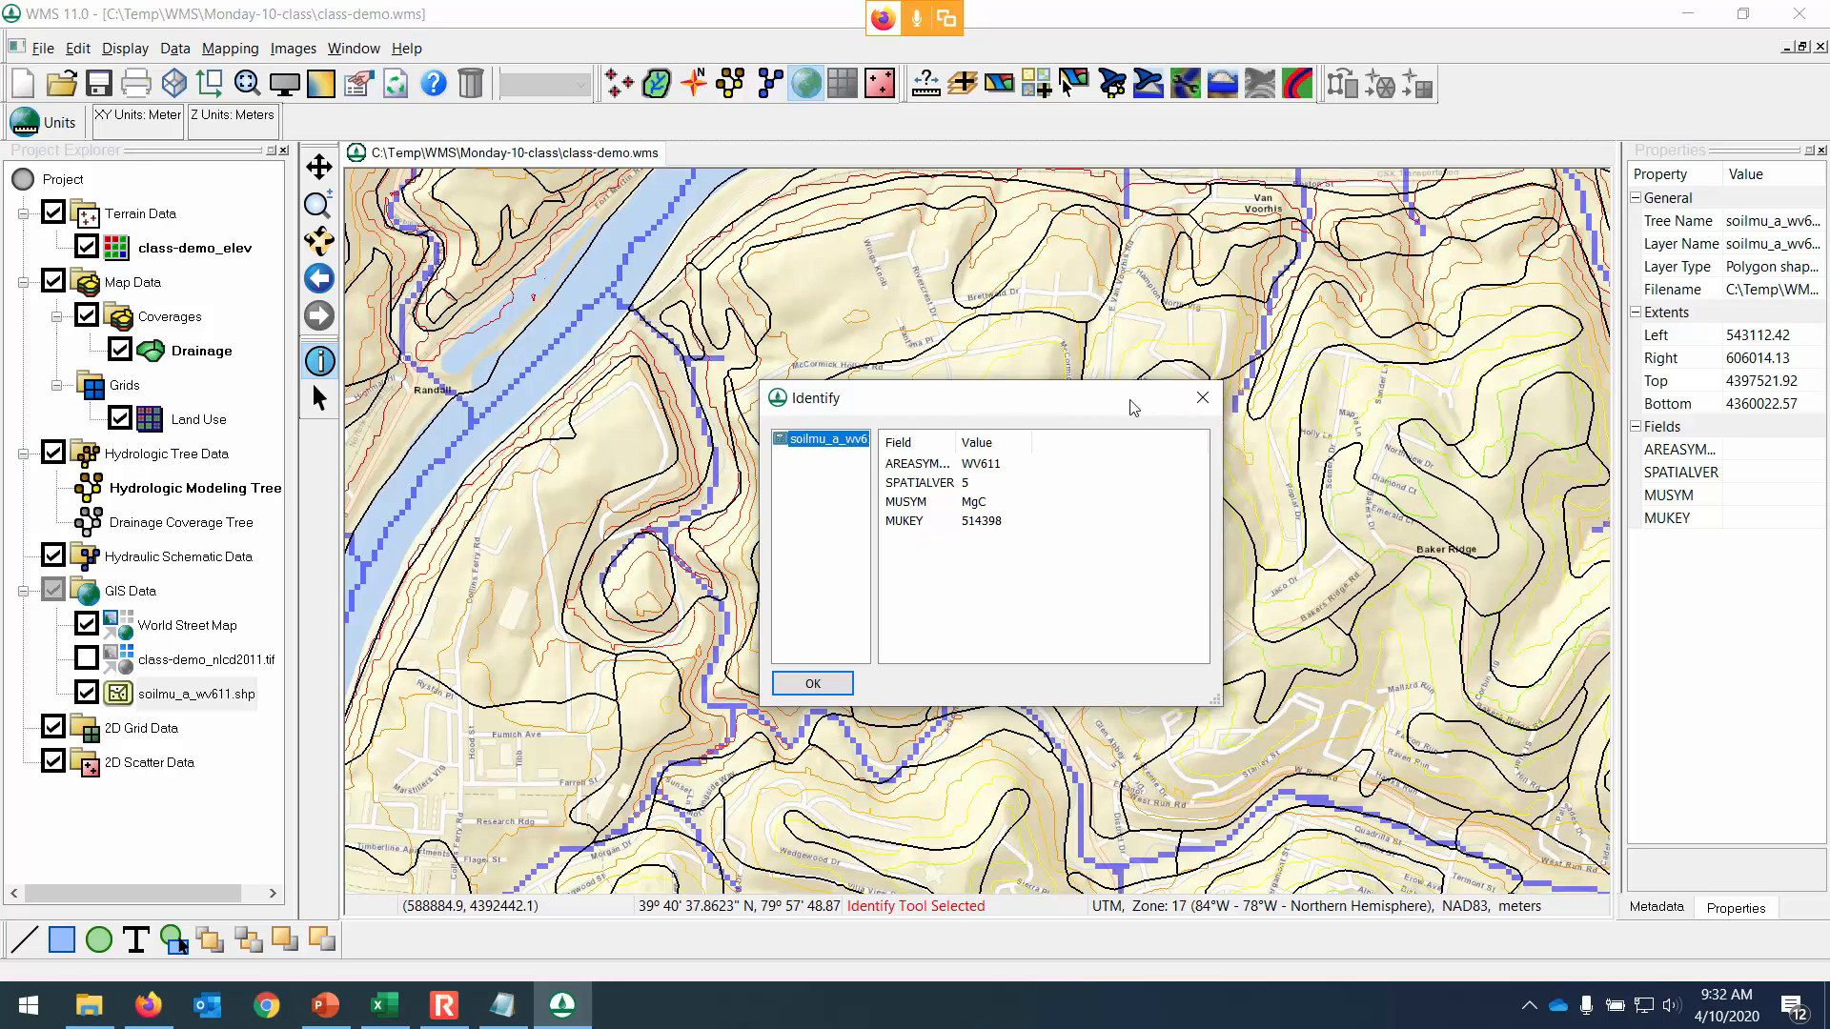
left_click(1213, 401)
left_click(1189, 501)
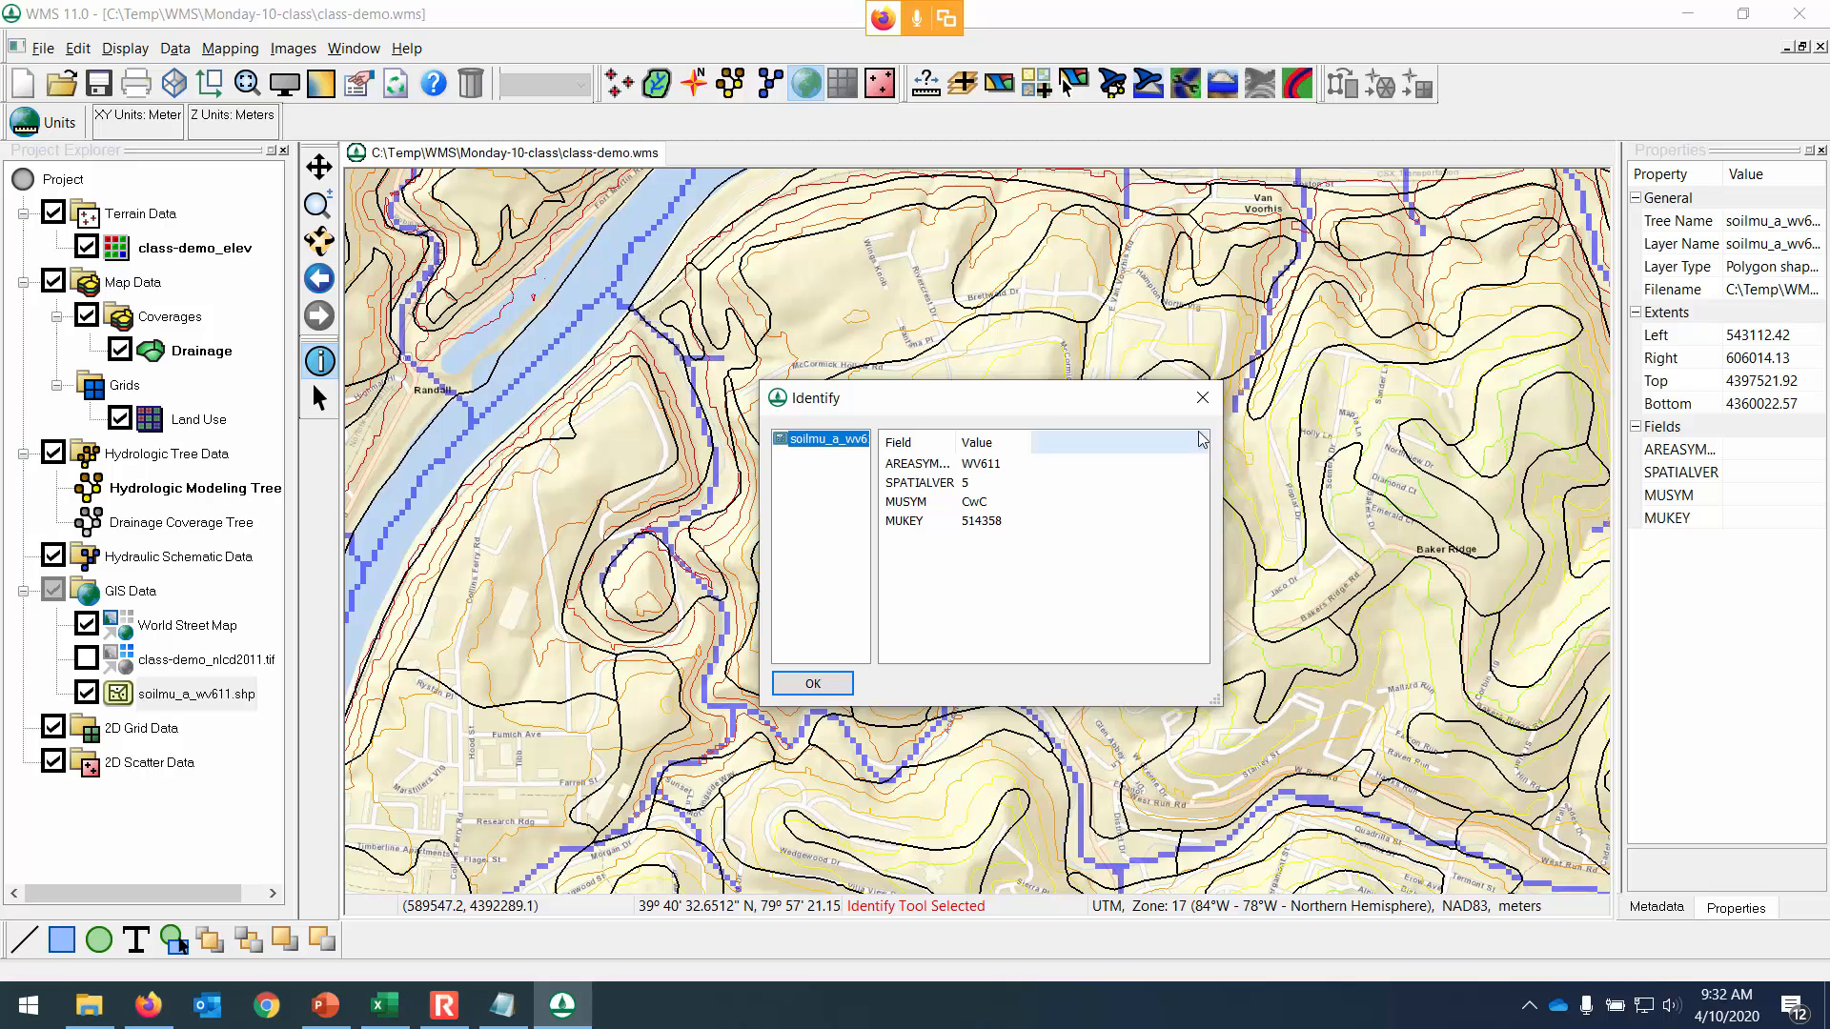
left_click(1203, 398)
left_click(1308, 431)
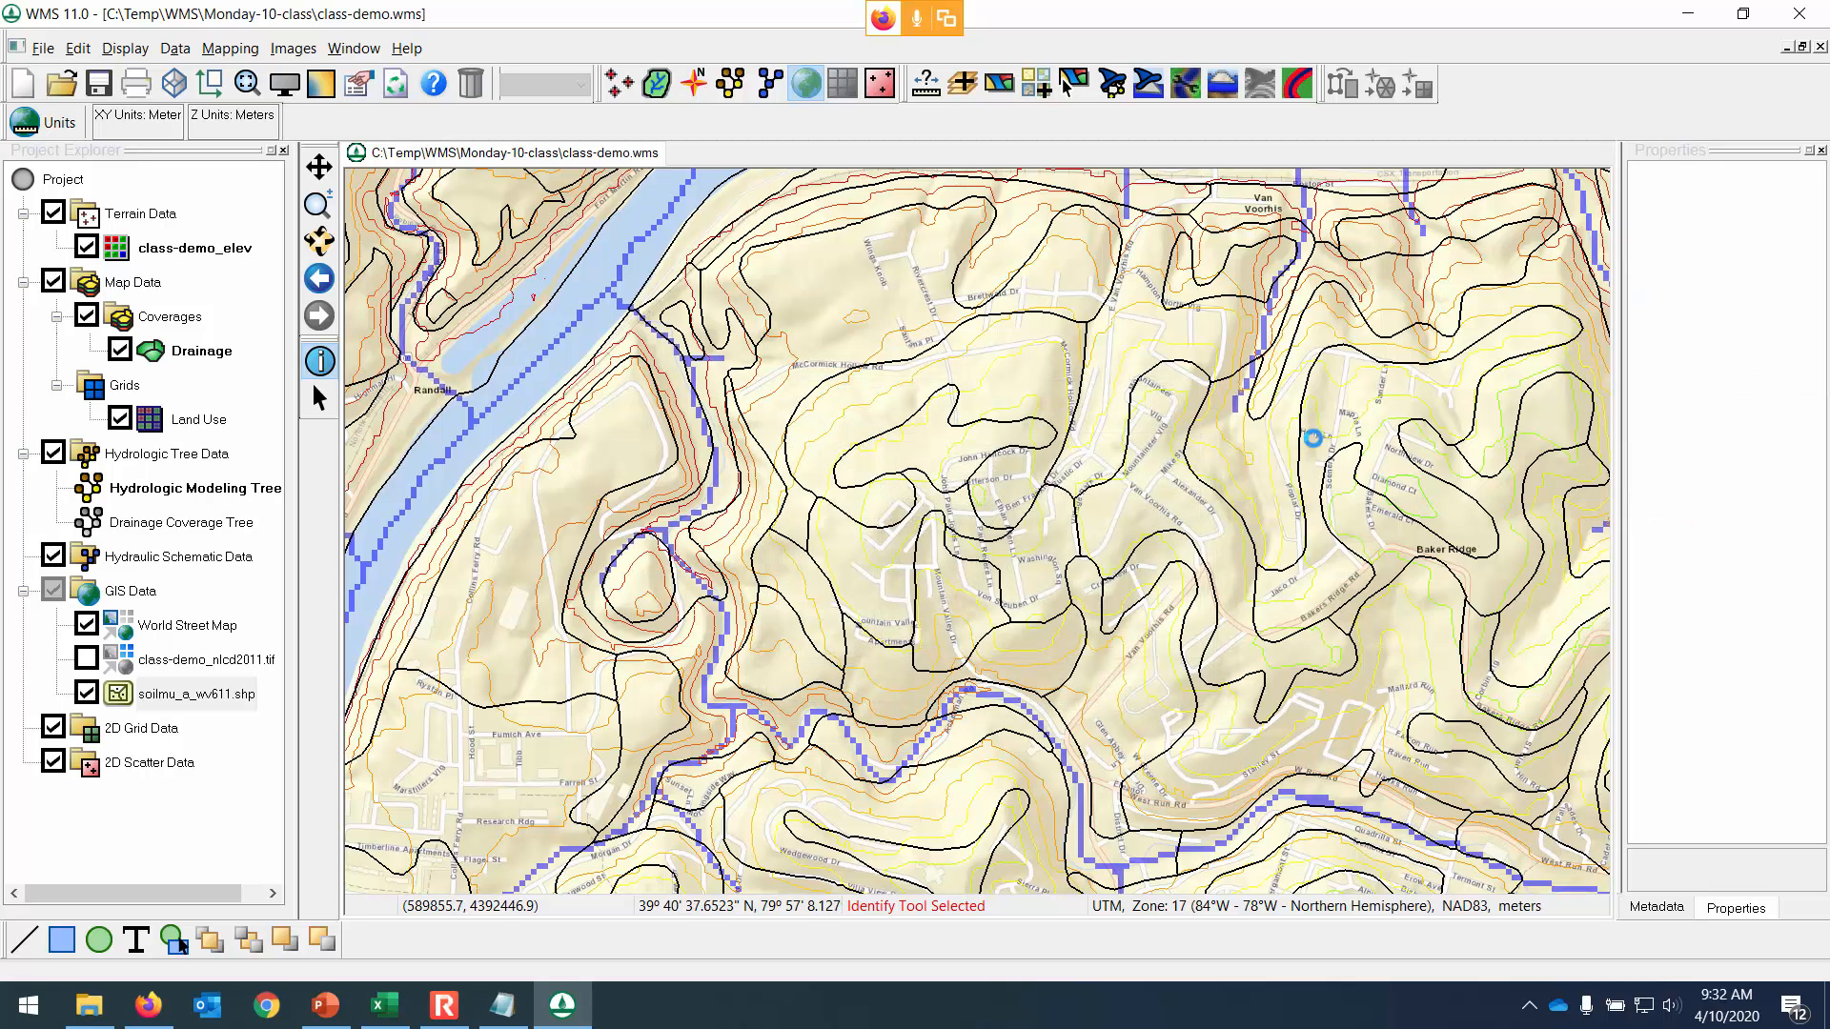
left_click(1203, 401)
left_click(1166, 391)
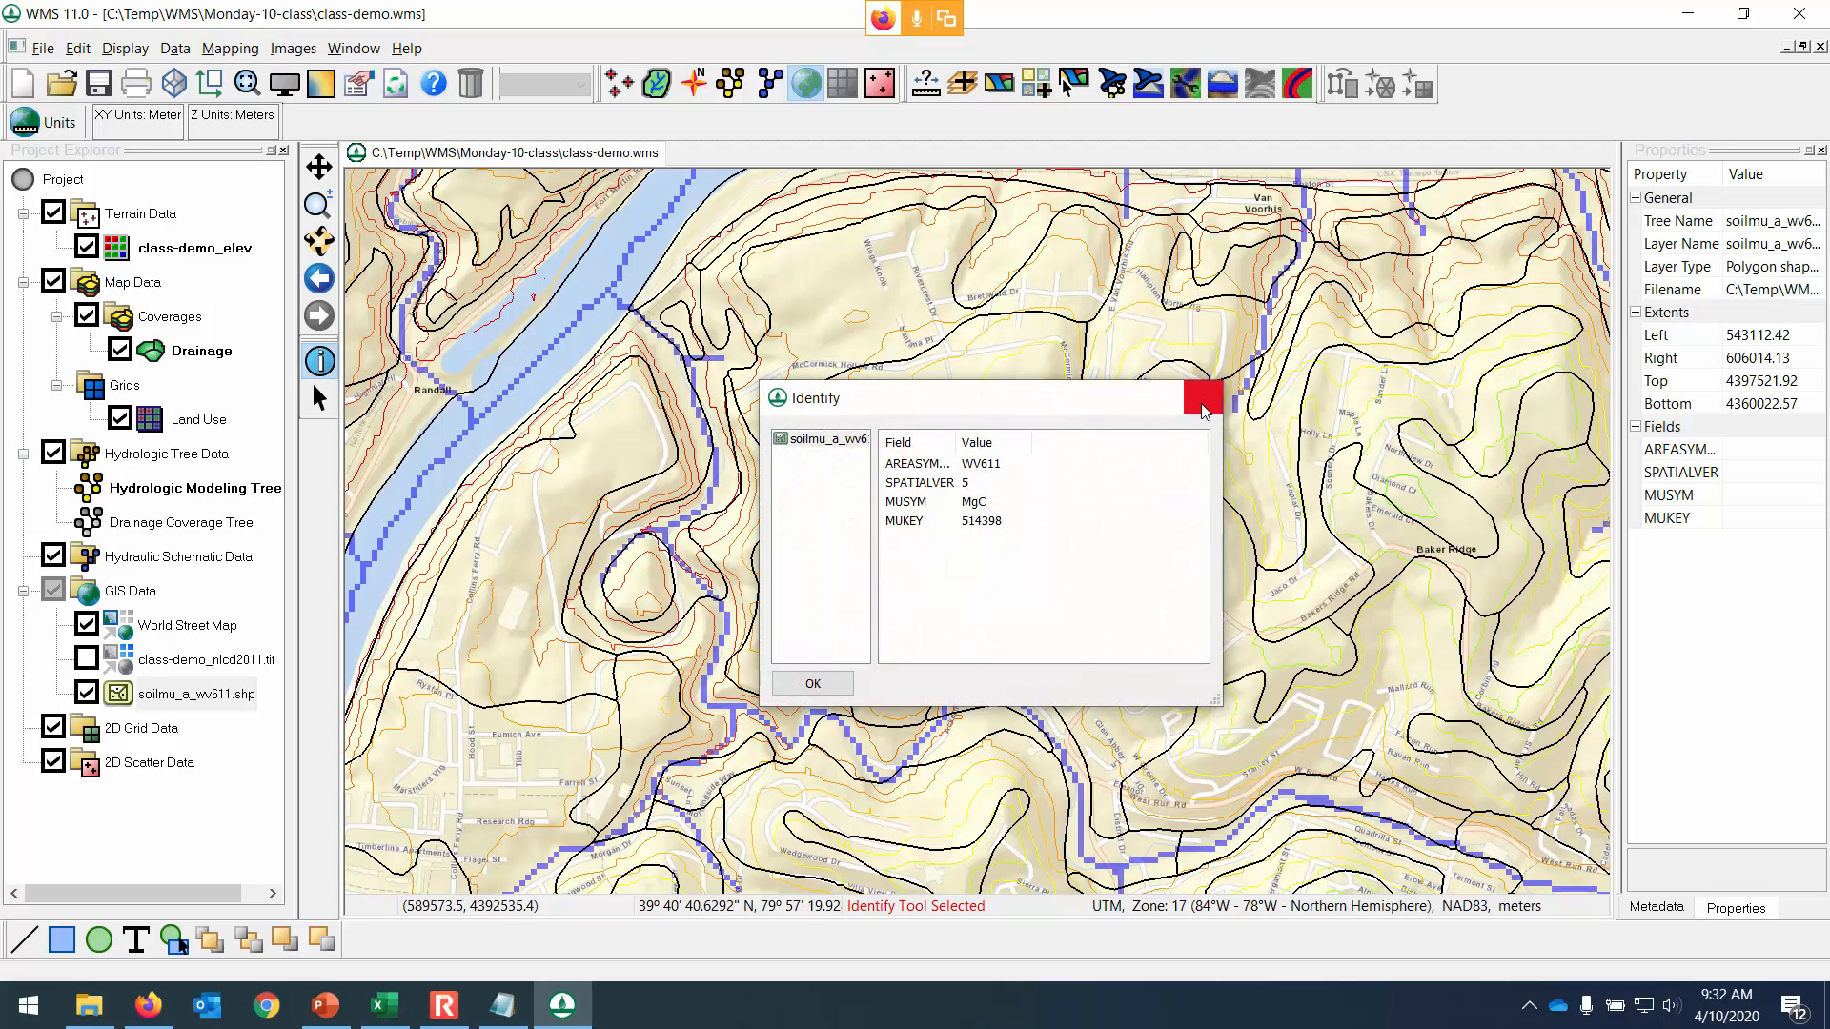
left_click(1203, 398)
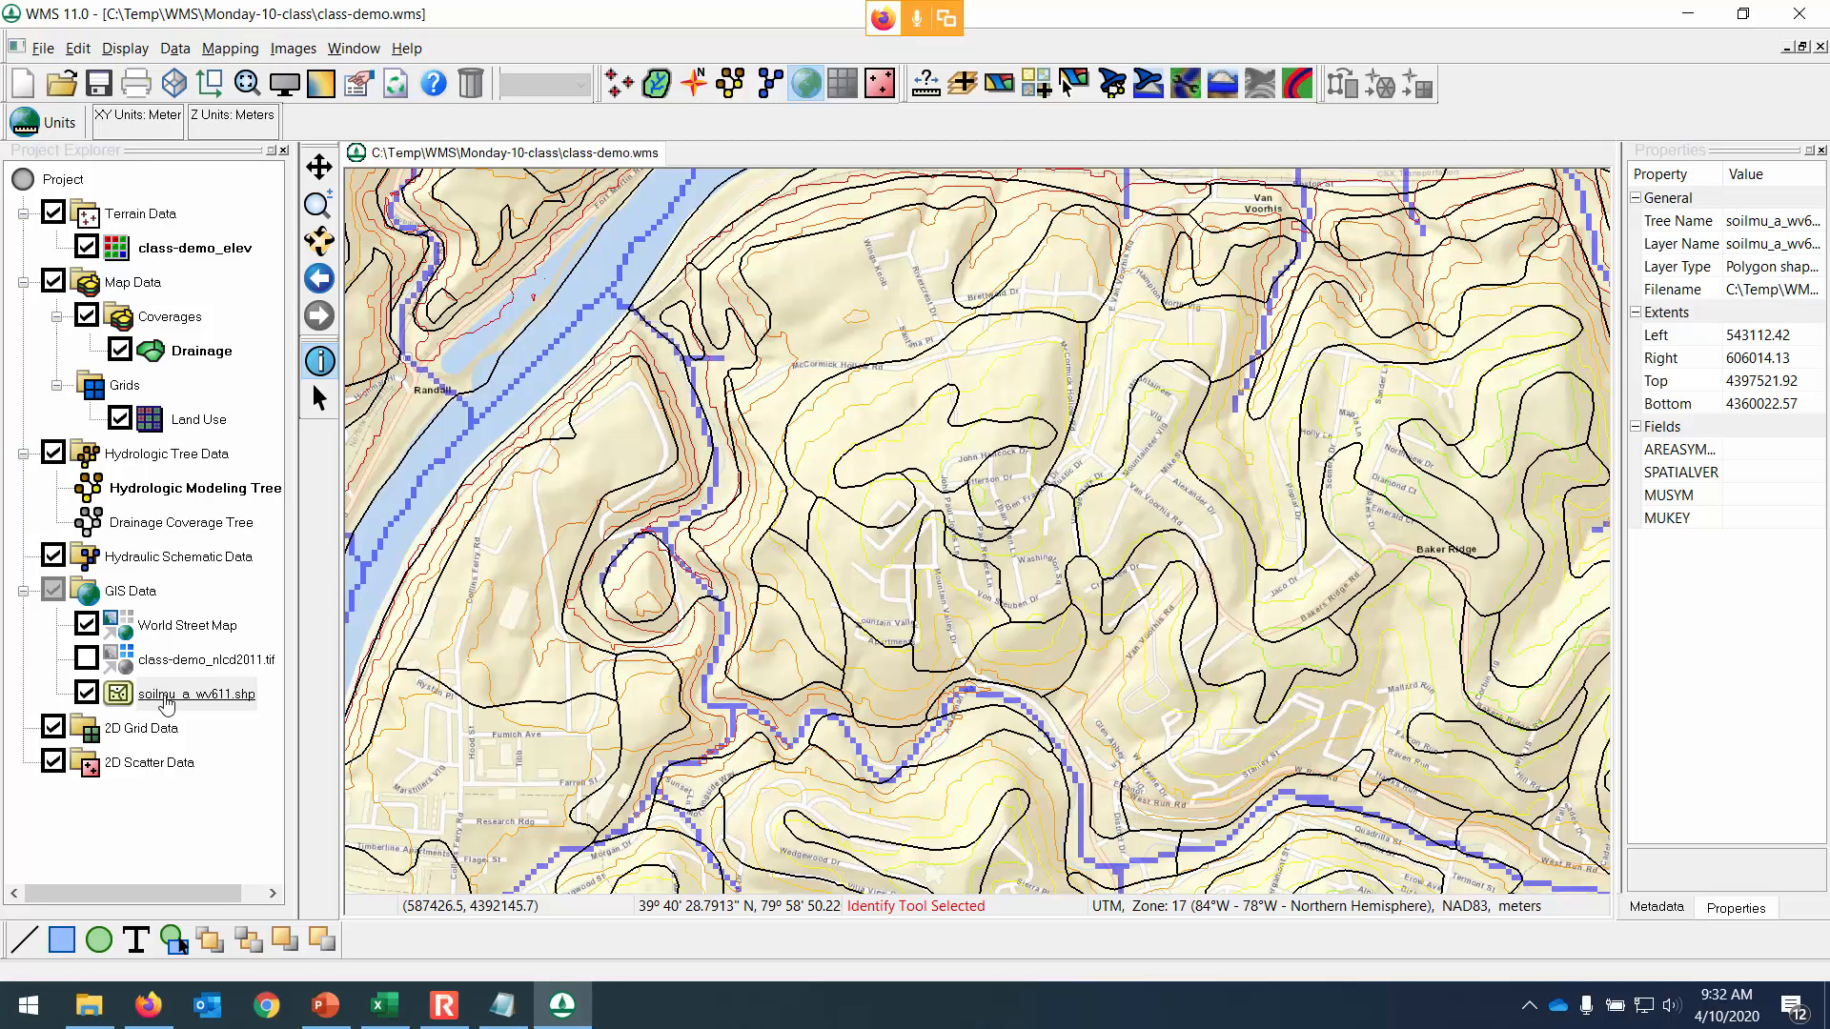
Hide the soilmu_a_wv611.shp and World Street Map layers and display the class-demo_nlcd2011.tif land use raster.
left_click(87, 696)
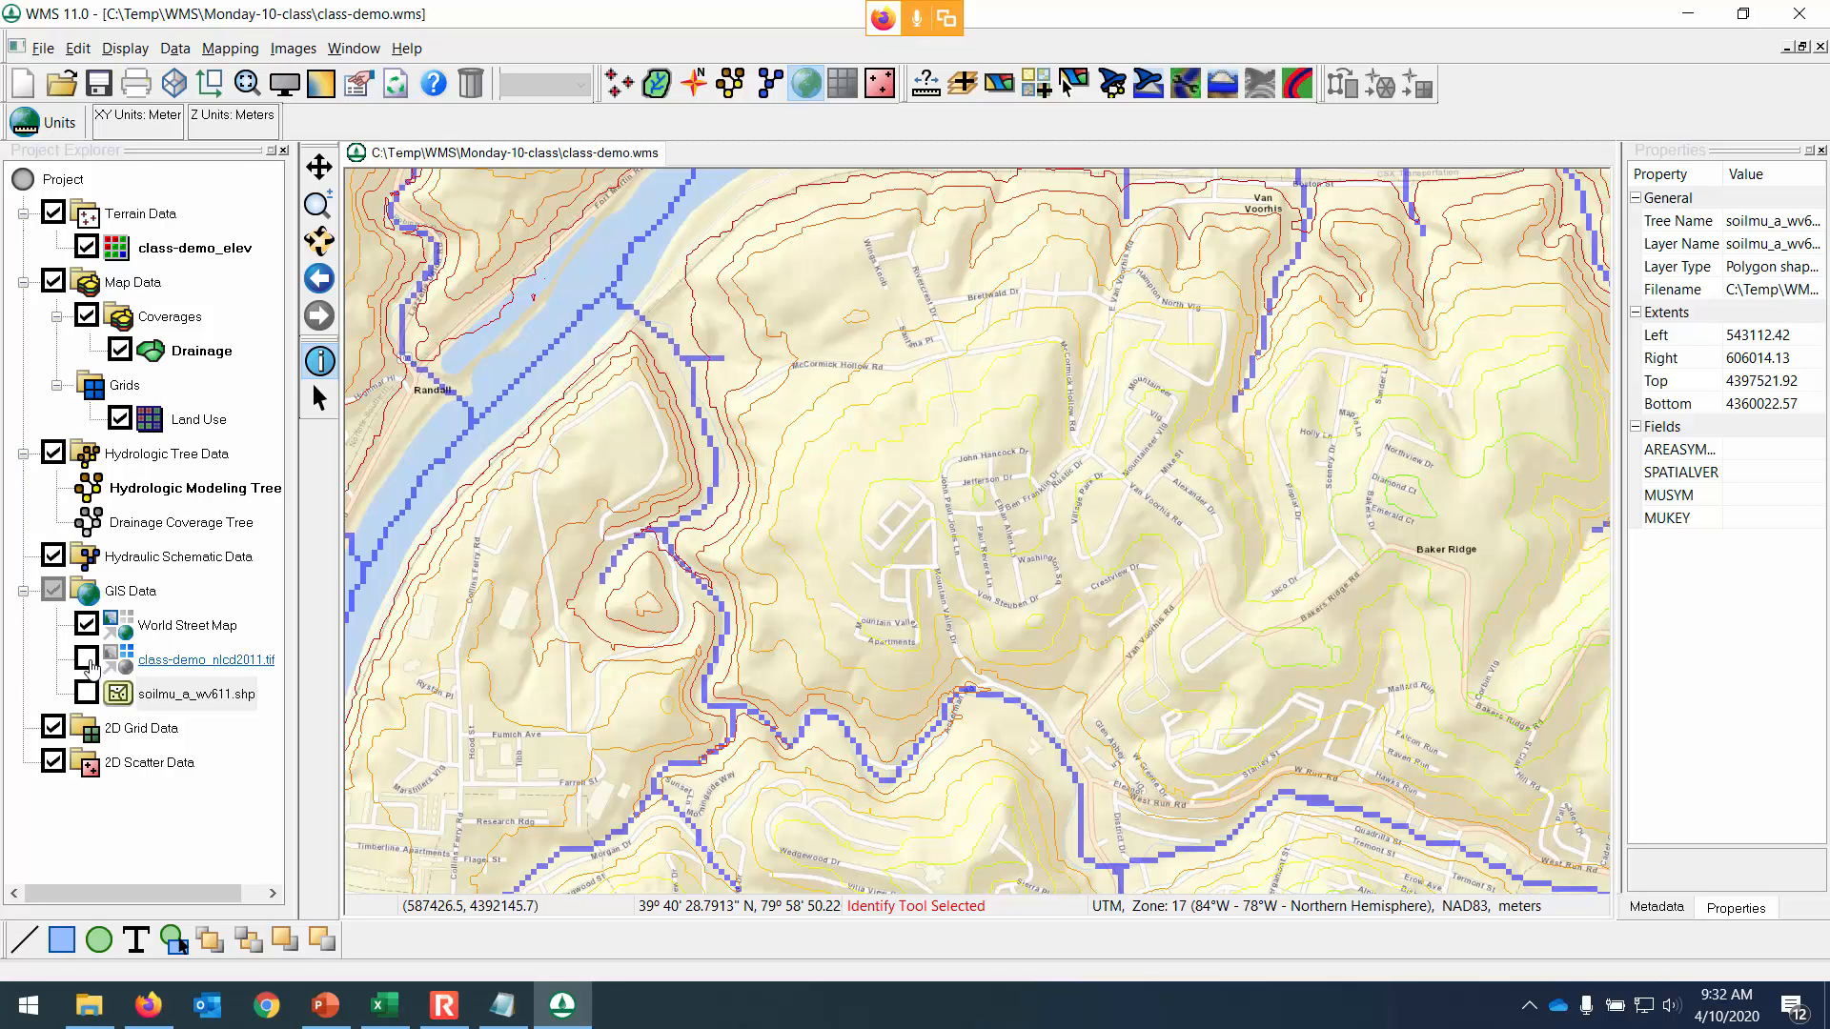
left_click(91, 662)
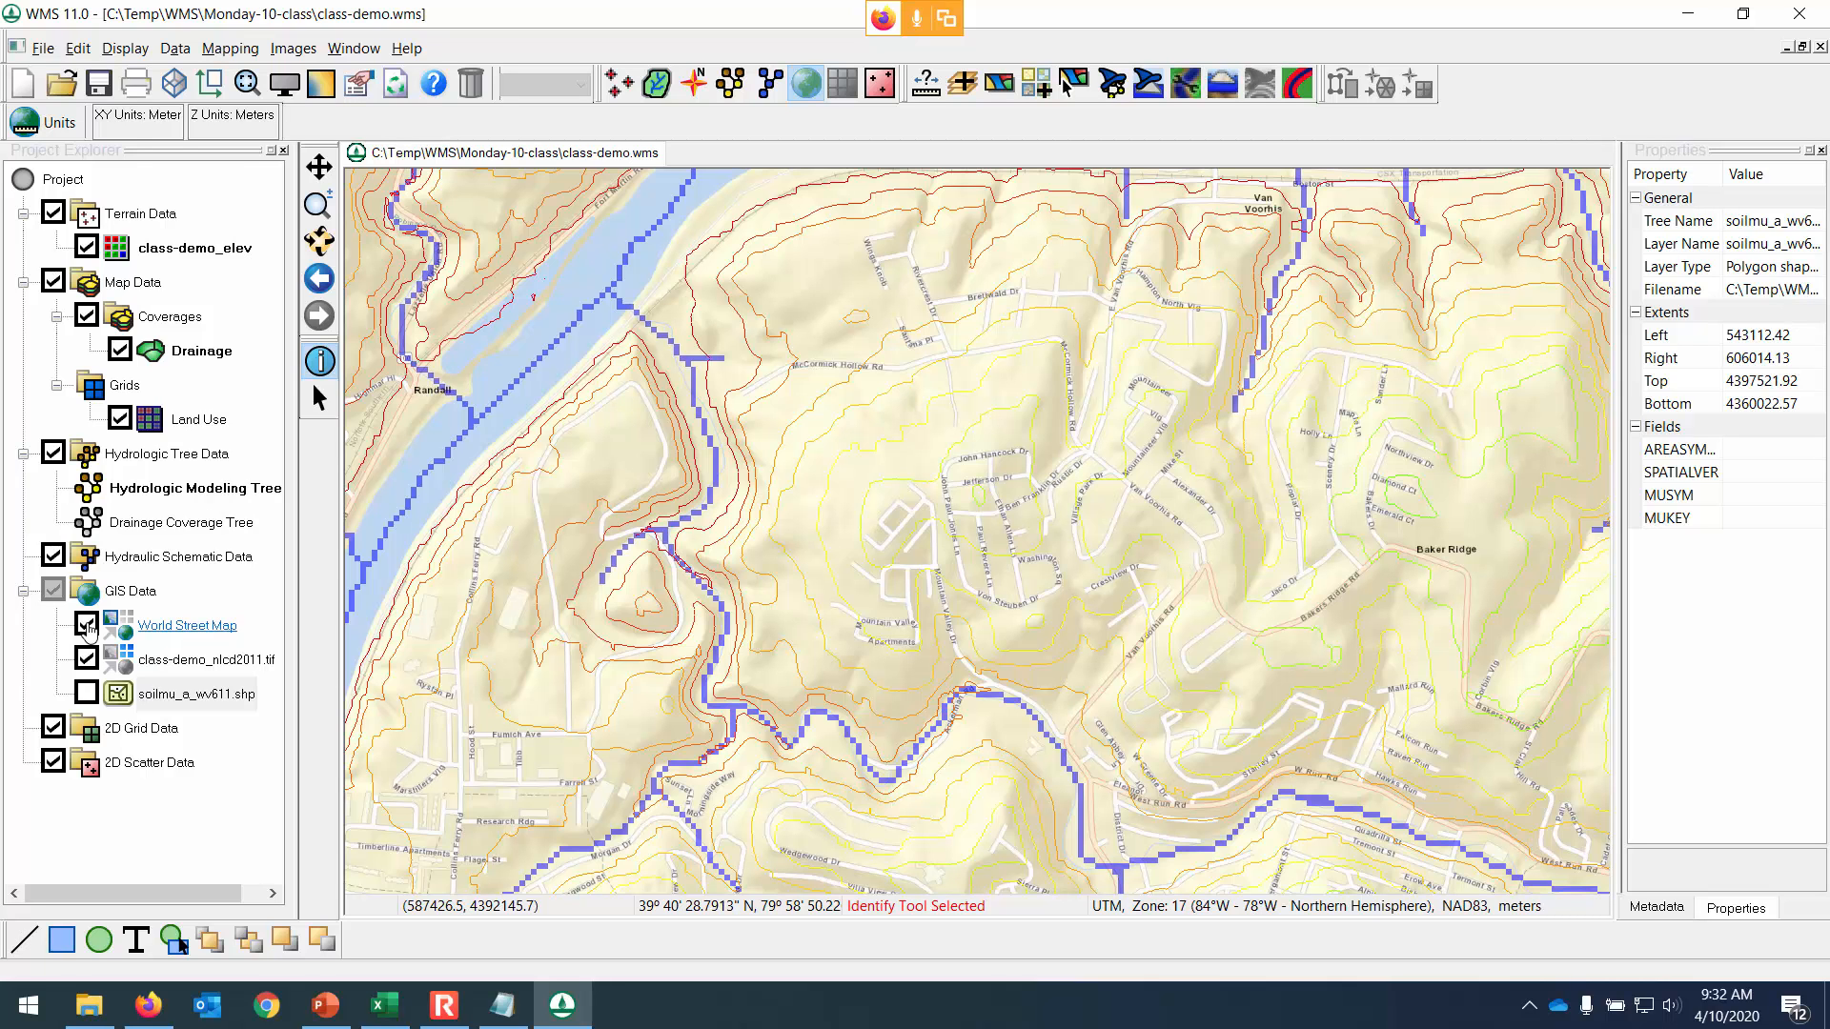
left_click(86, 625)
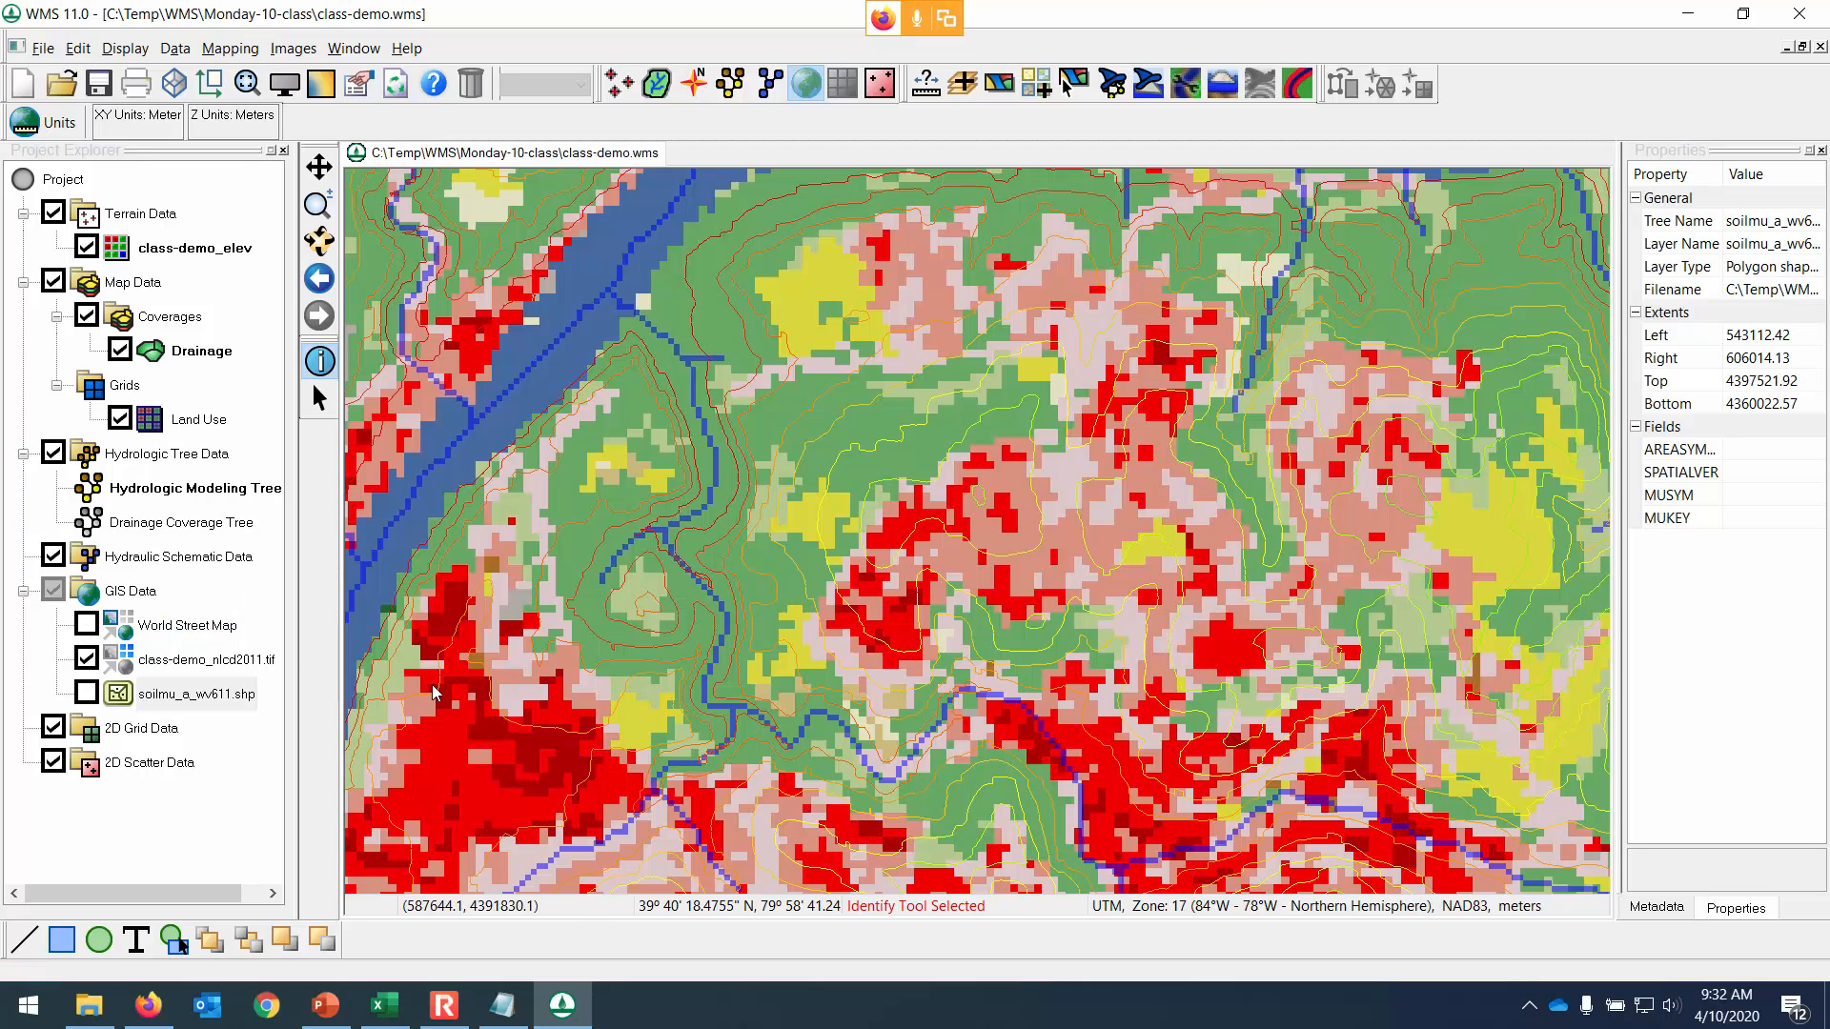
scroll(434, 693, "down", 3)
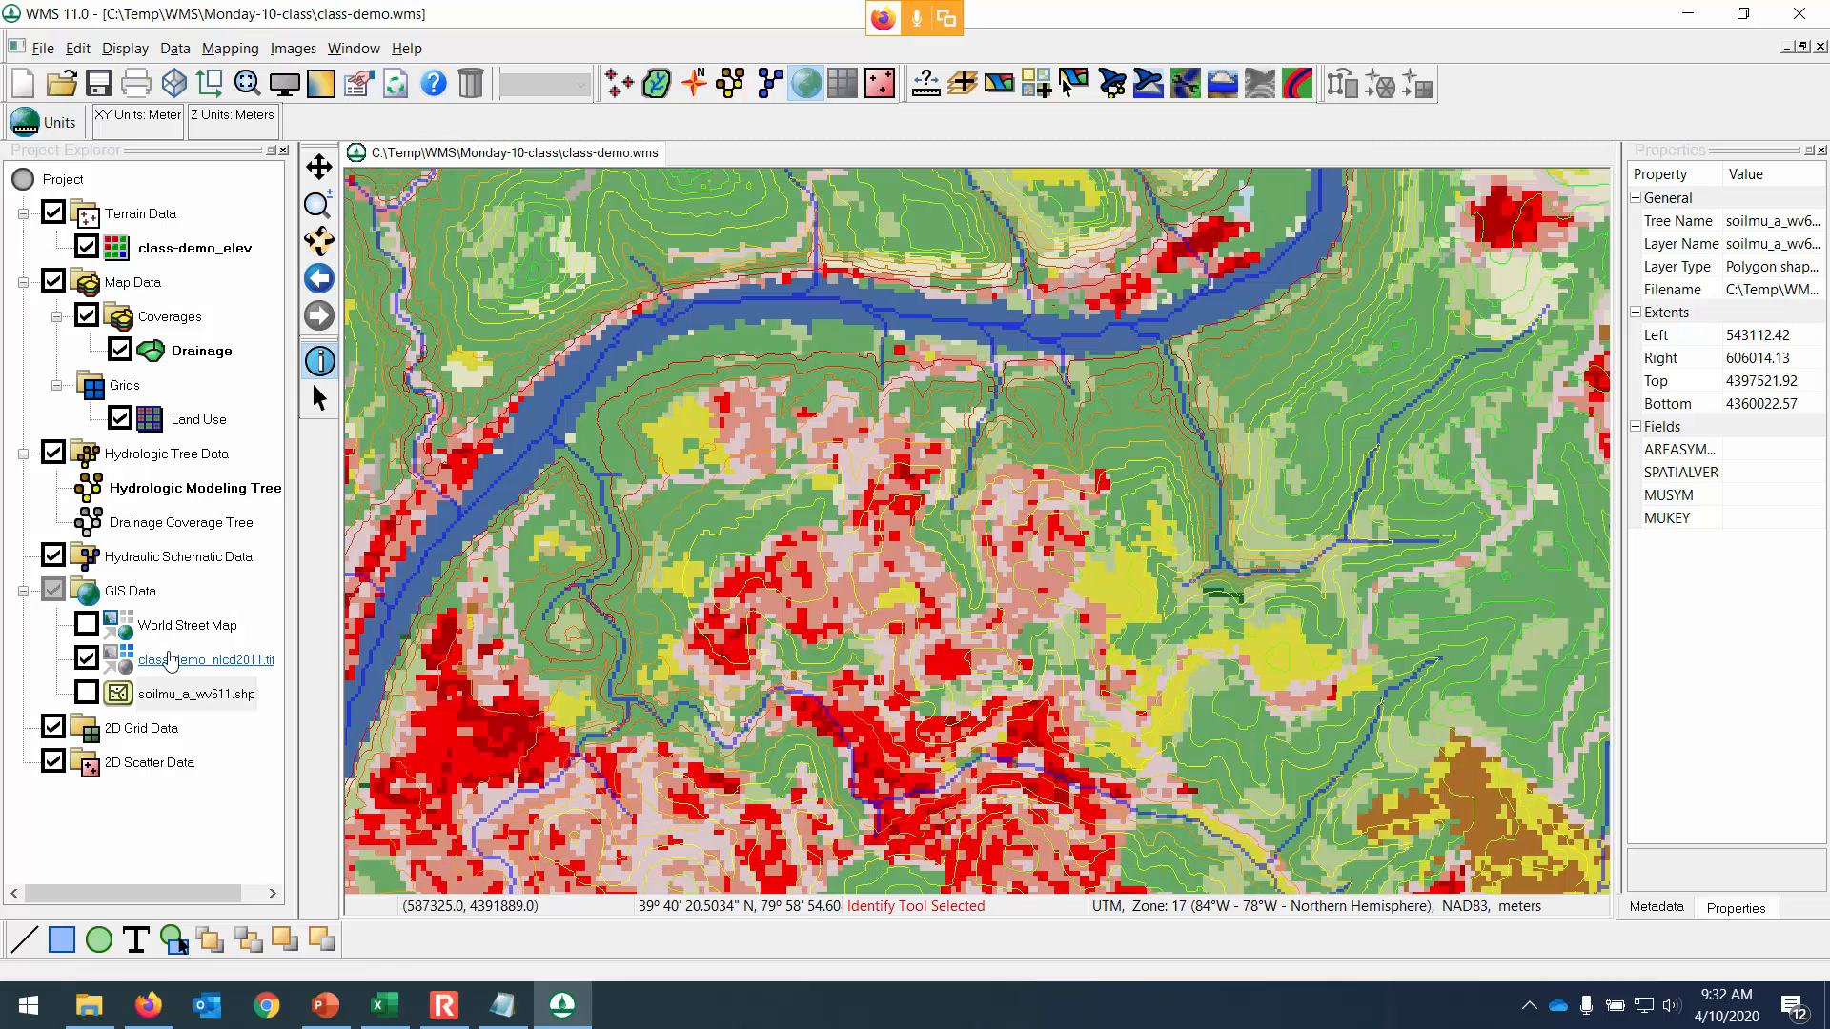
scroll(651, 670, "down", 2)
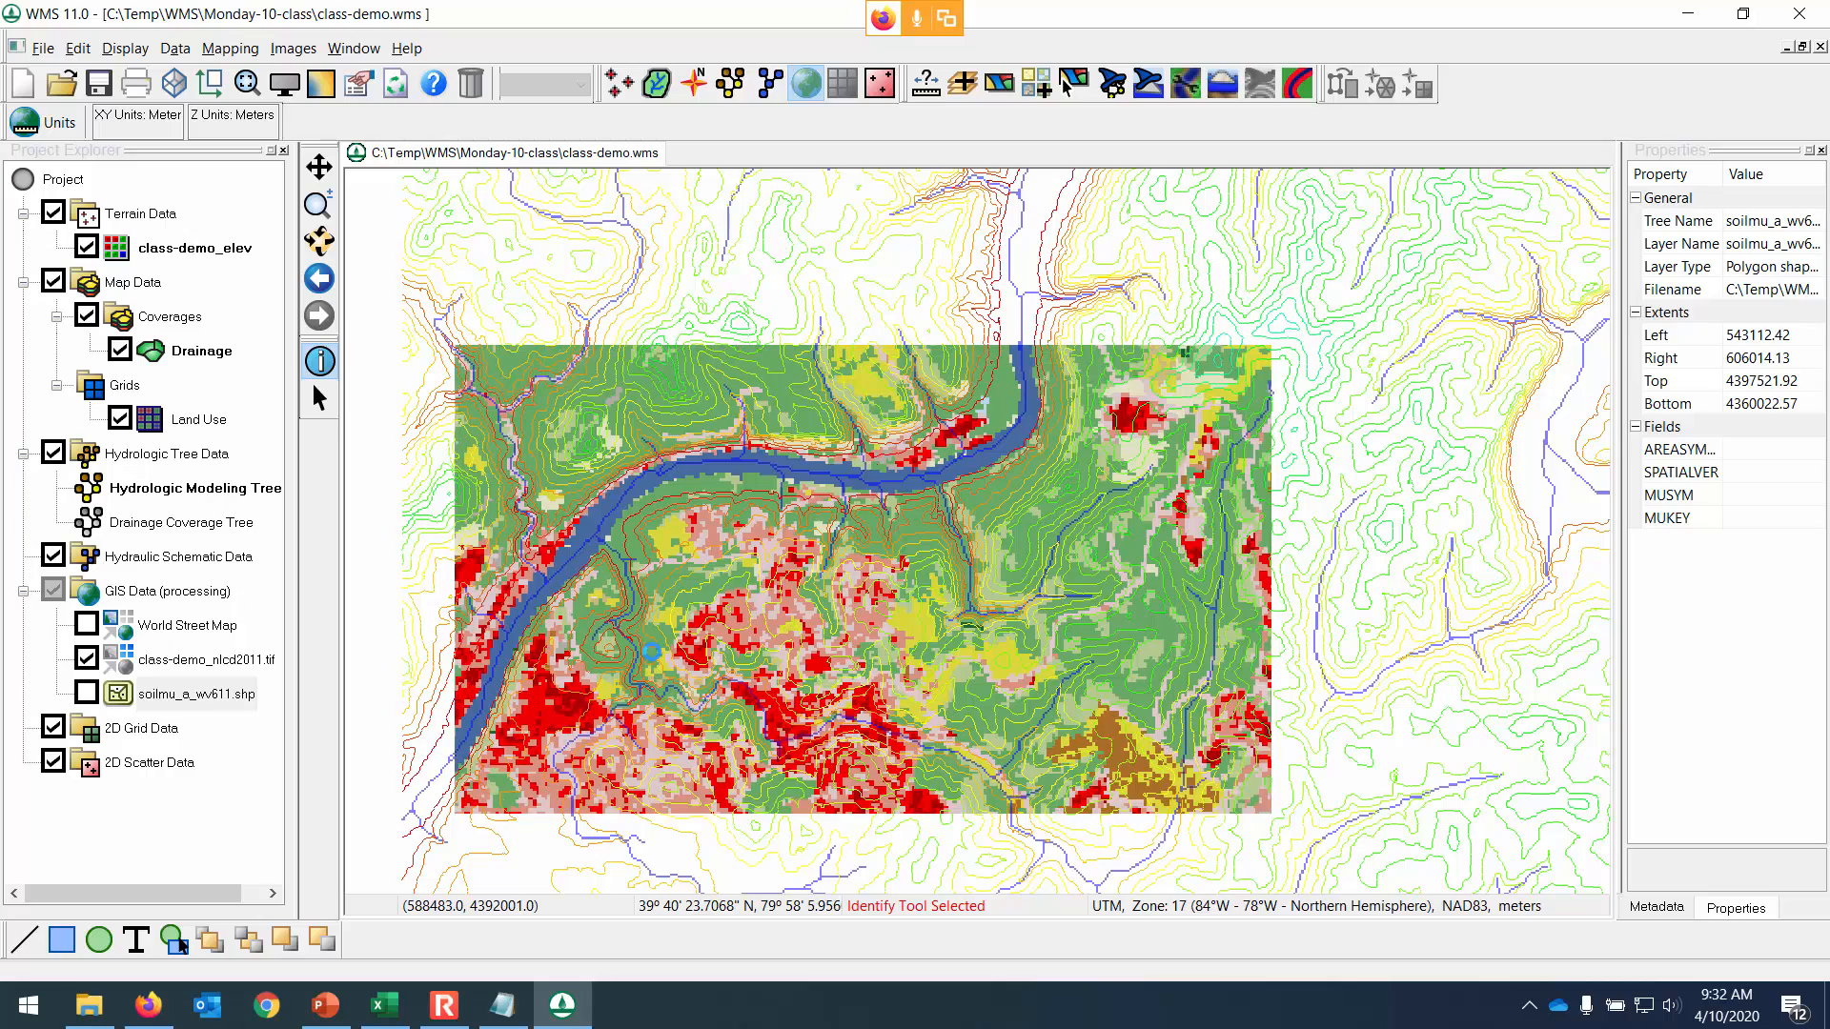
Hide the class-demo_elev terrain layer and temporarily show the World Street Map to compare land use classes with developed areas near Star City.
scroll(1304, 367, "down", 2)
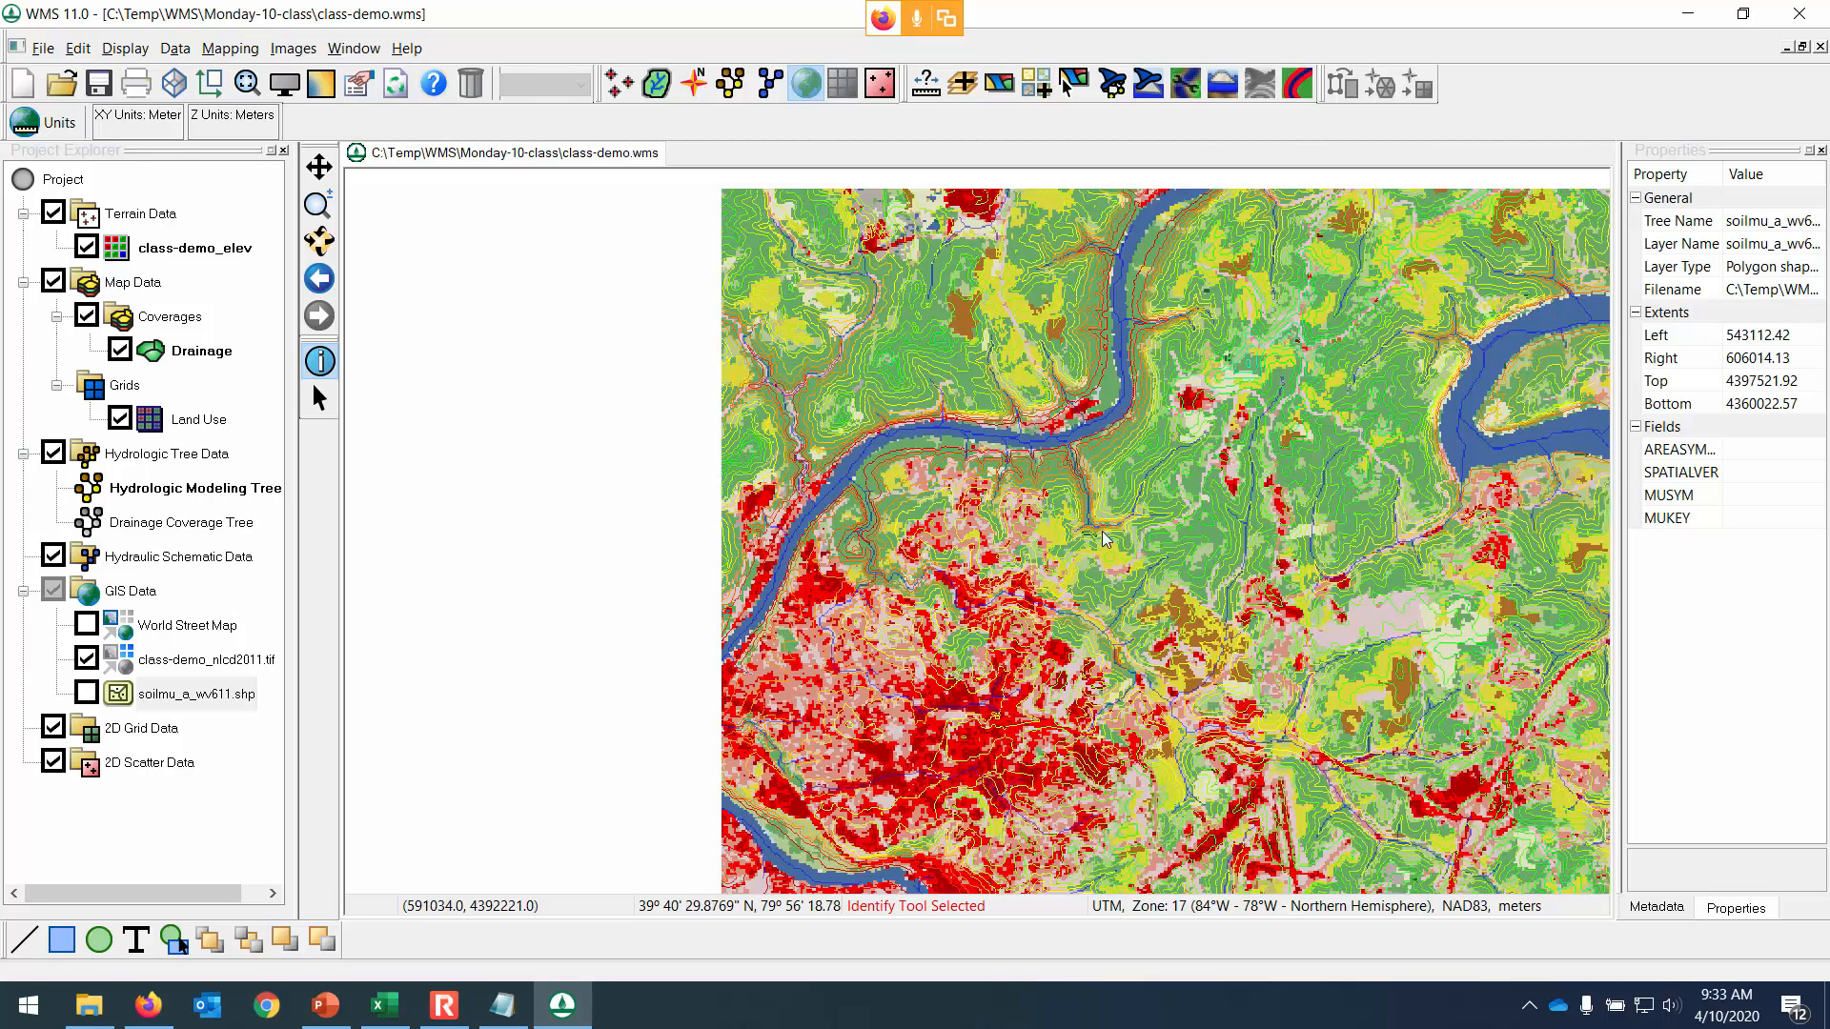
left_click(86, 248)
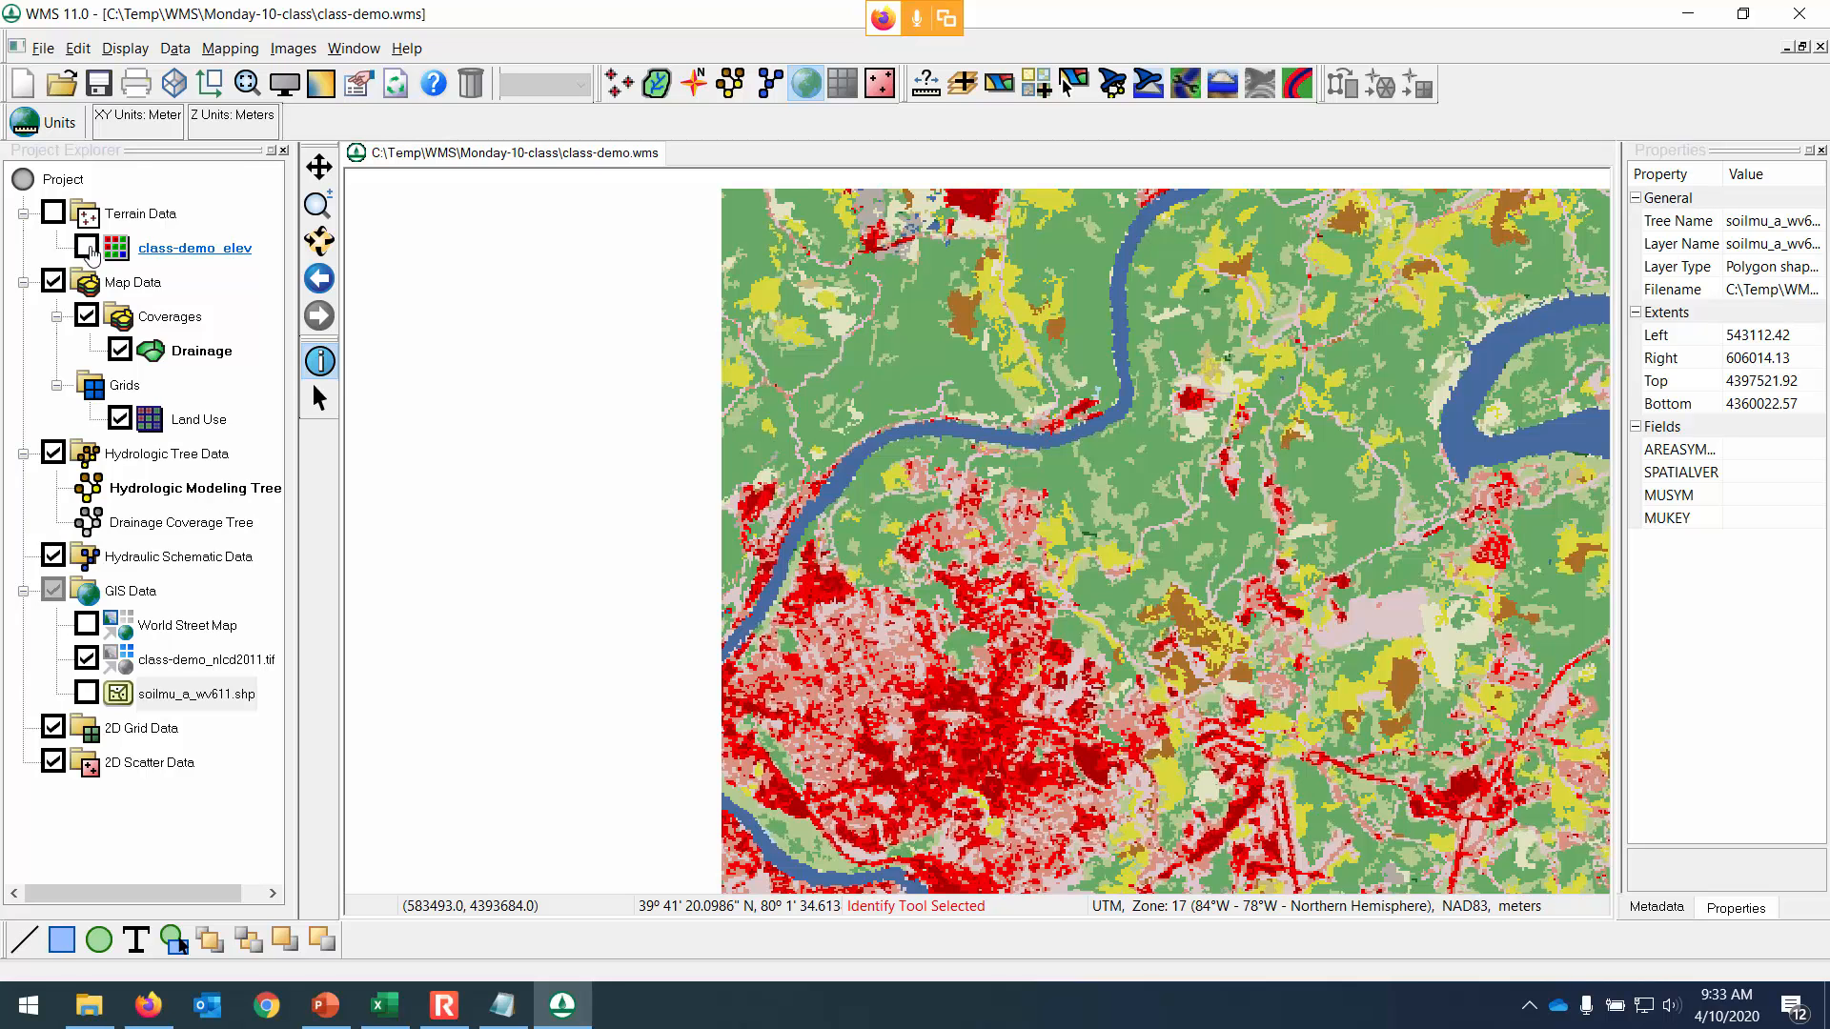
left_click(88, 628)
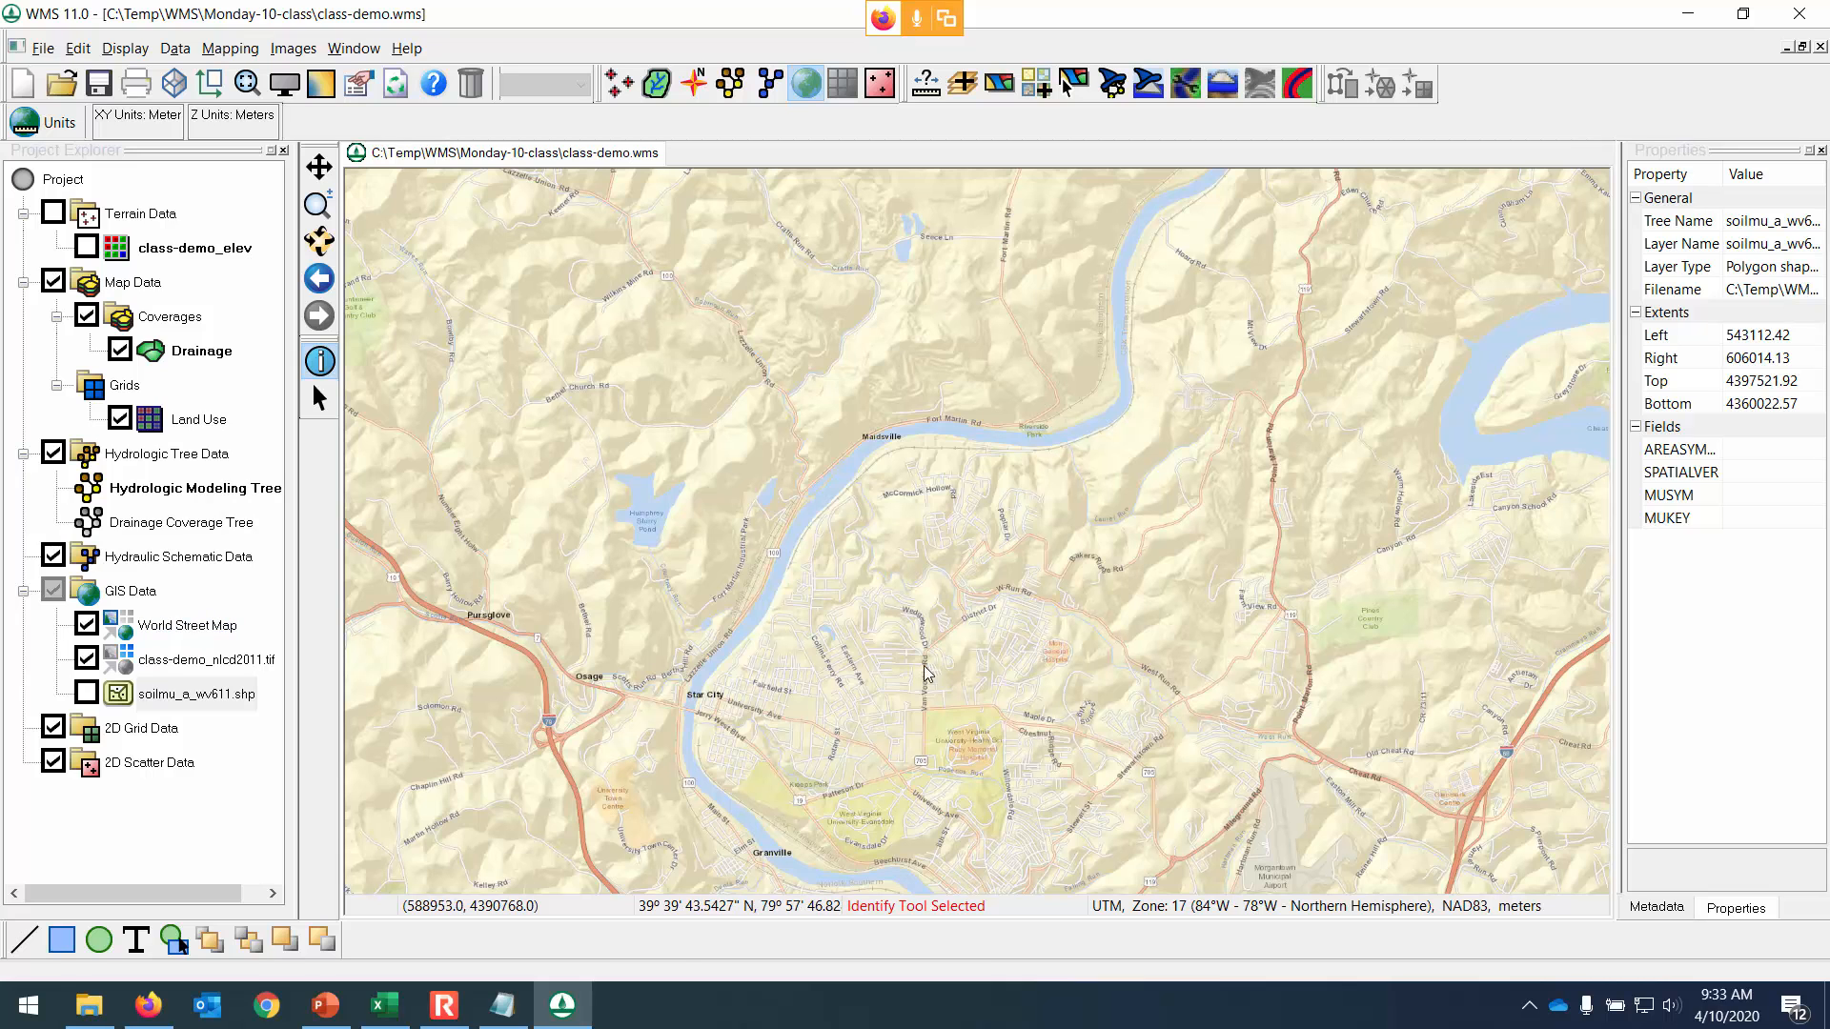
left_click(791, 694)
left_click(830, 691)
left_click(1164, 446)
left_click(1163, 441)
left_click(1163, 440)
left_click(87, 626)
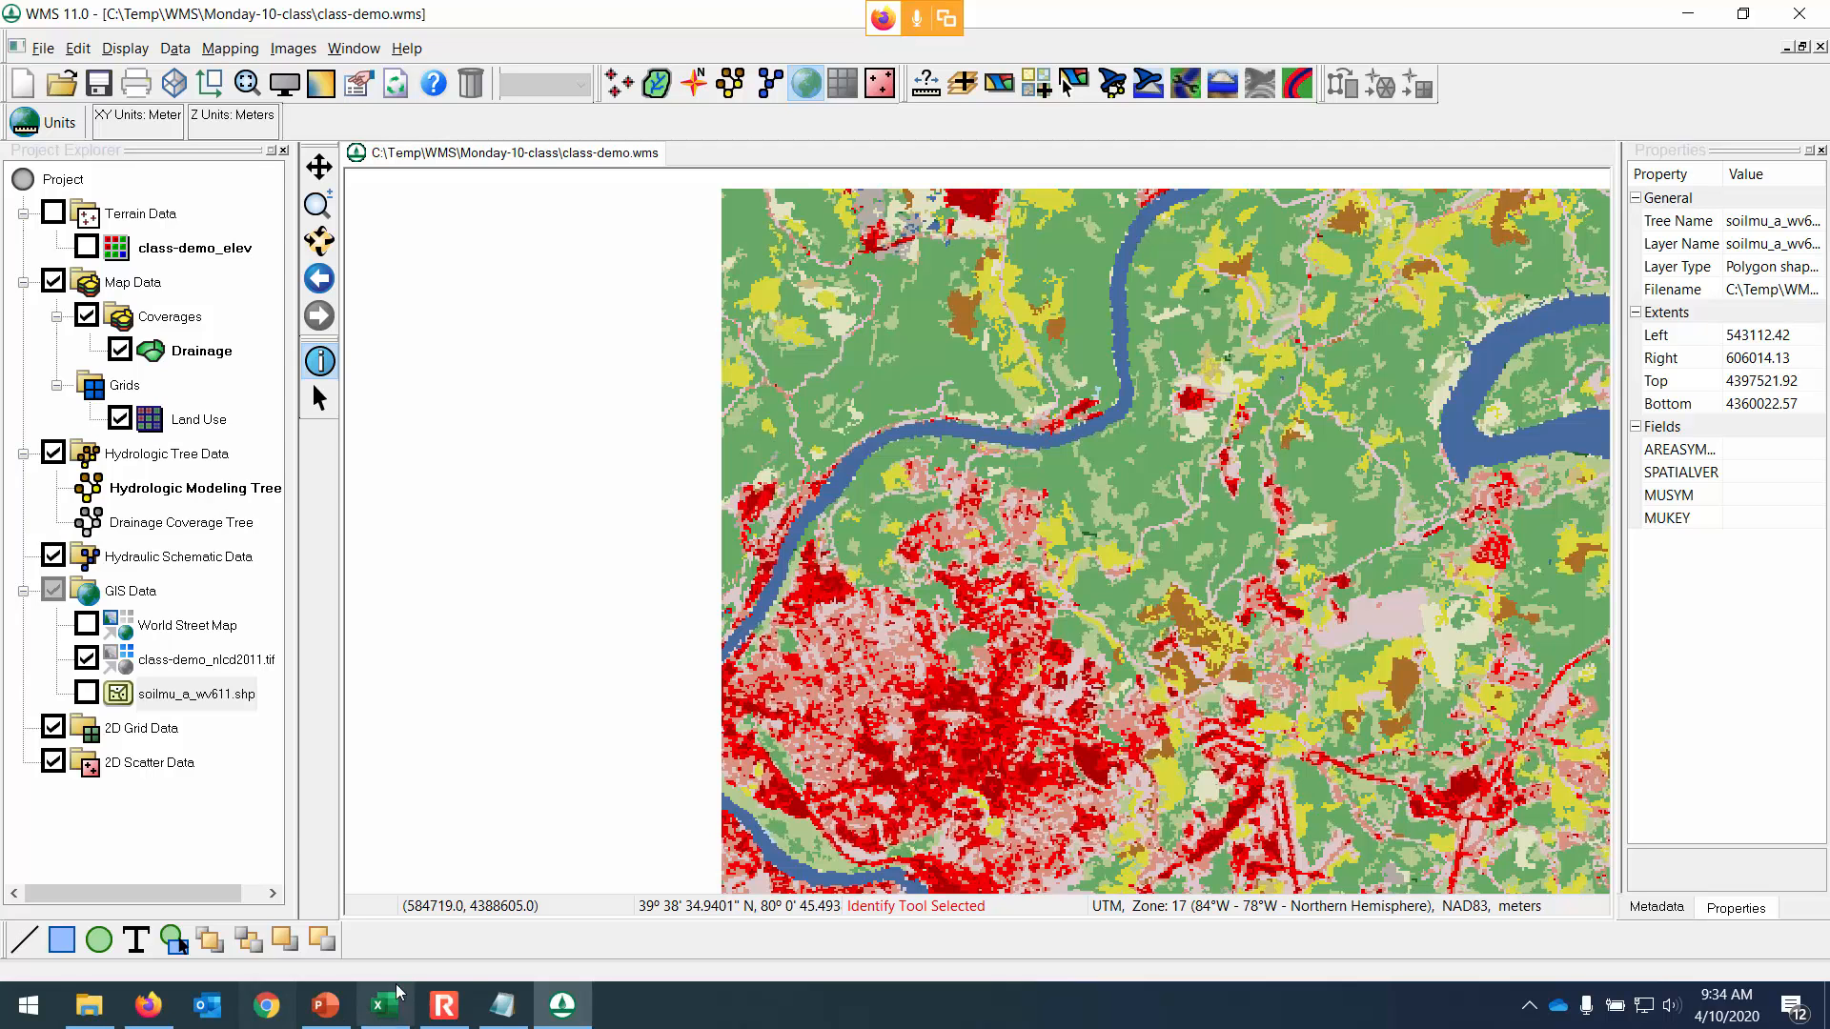
Switch to IWW Curve Number.txt in Notepad and compare its land use codes, including Deciduous Forest and Barren Land, with the raster.
left_click(496, 1015)
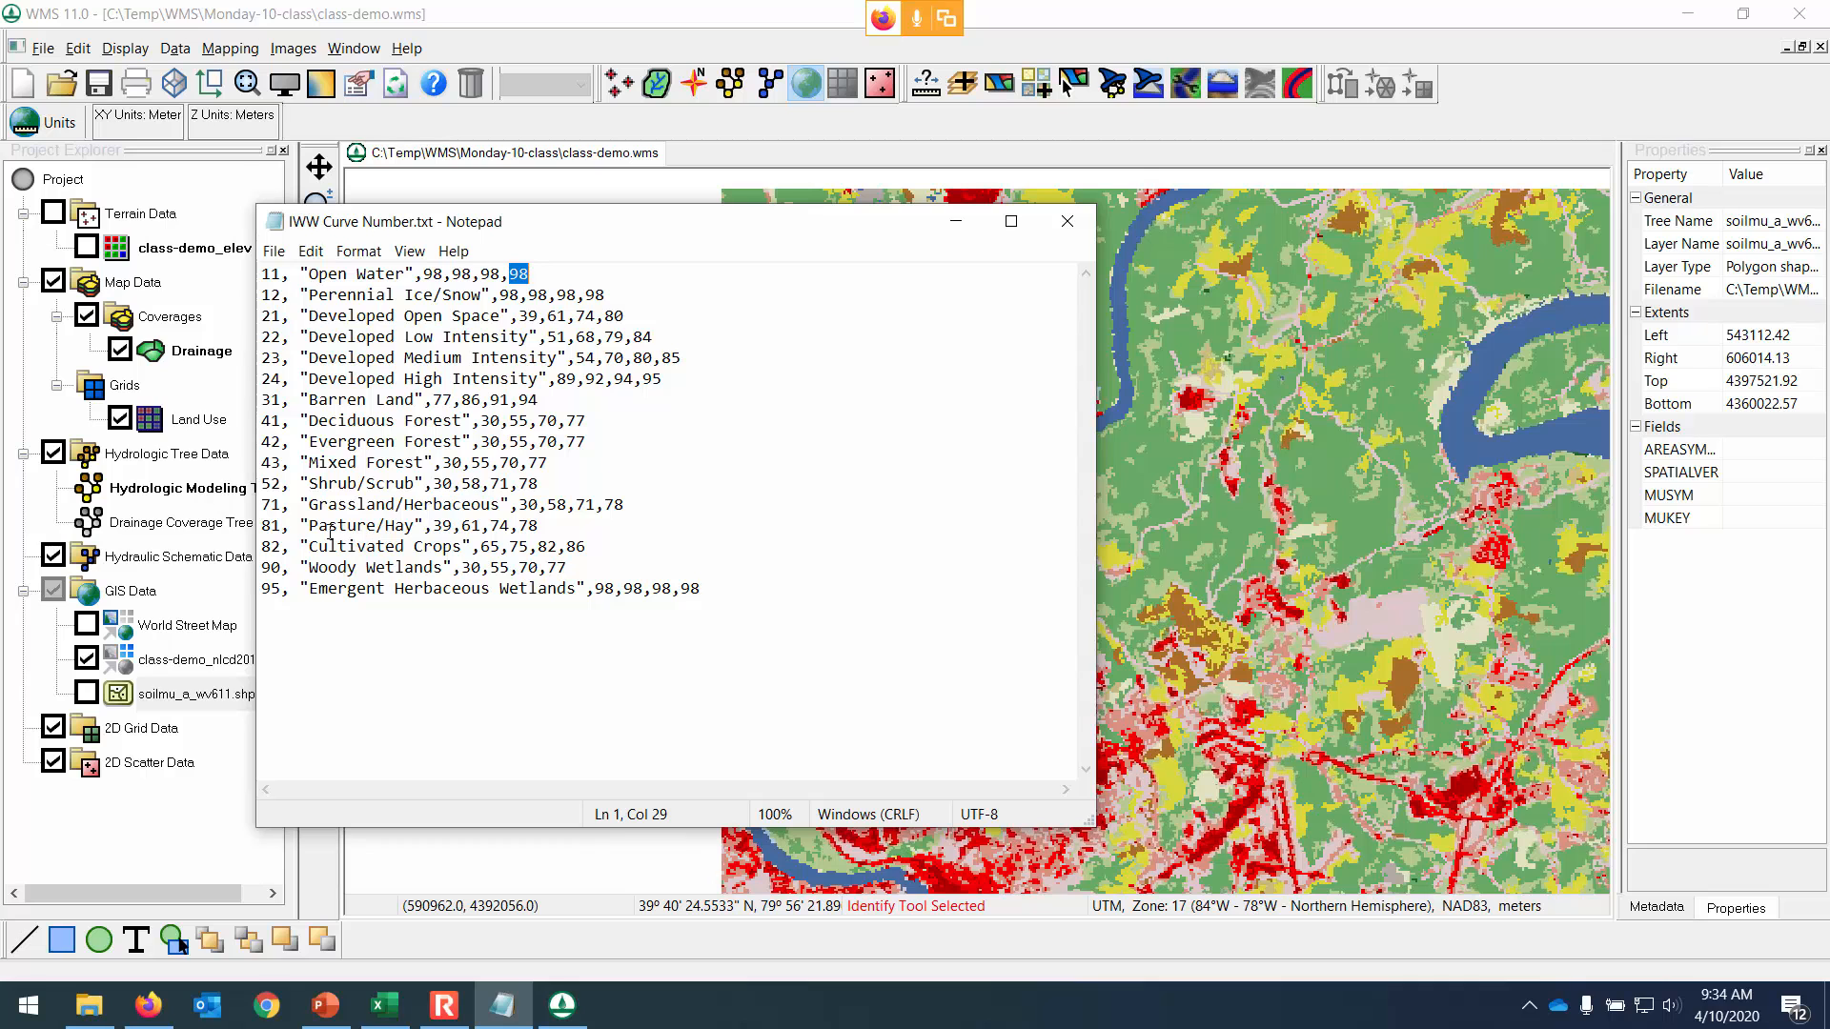
left_click_drag(462, 568, 353, 546)
left_click_drag(310, 465, 434, 420)
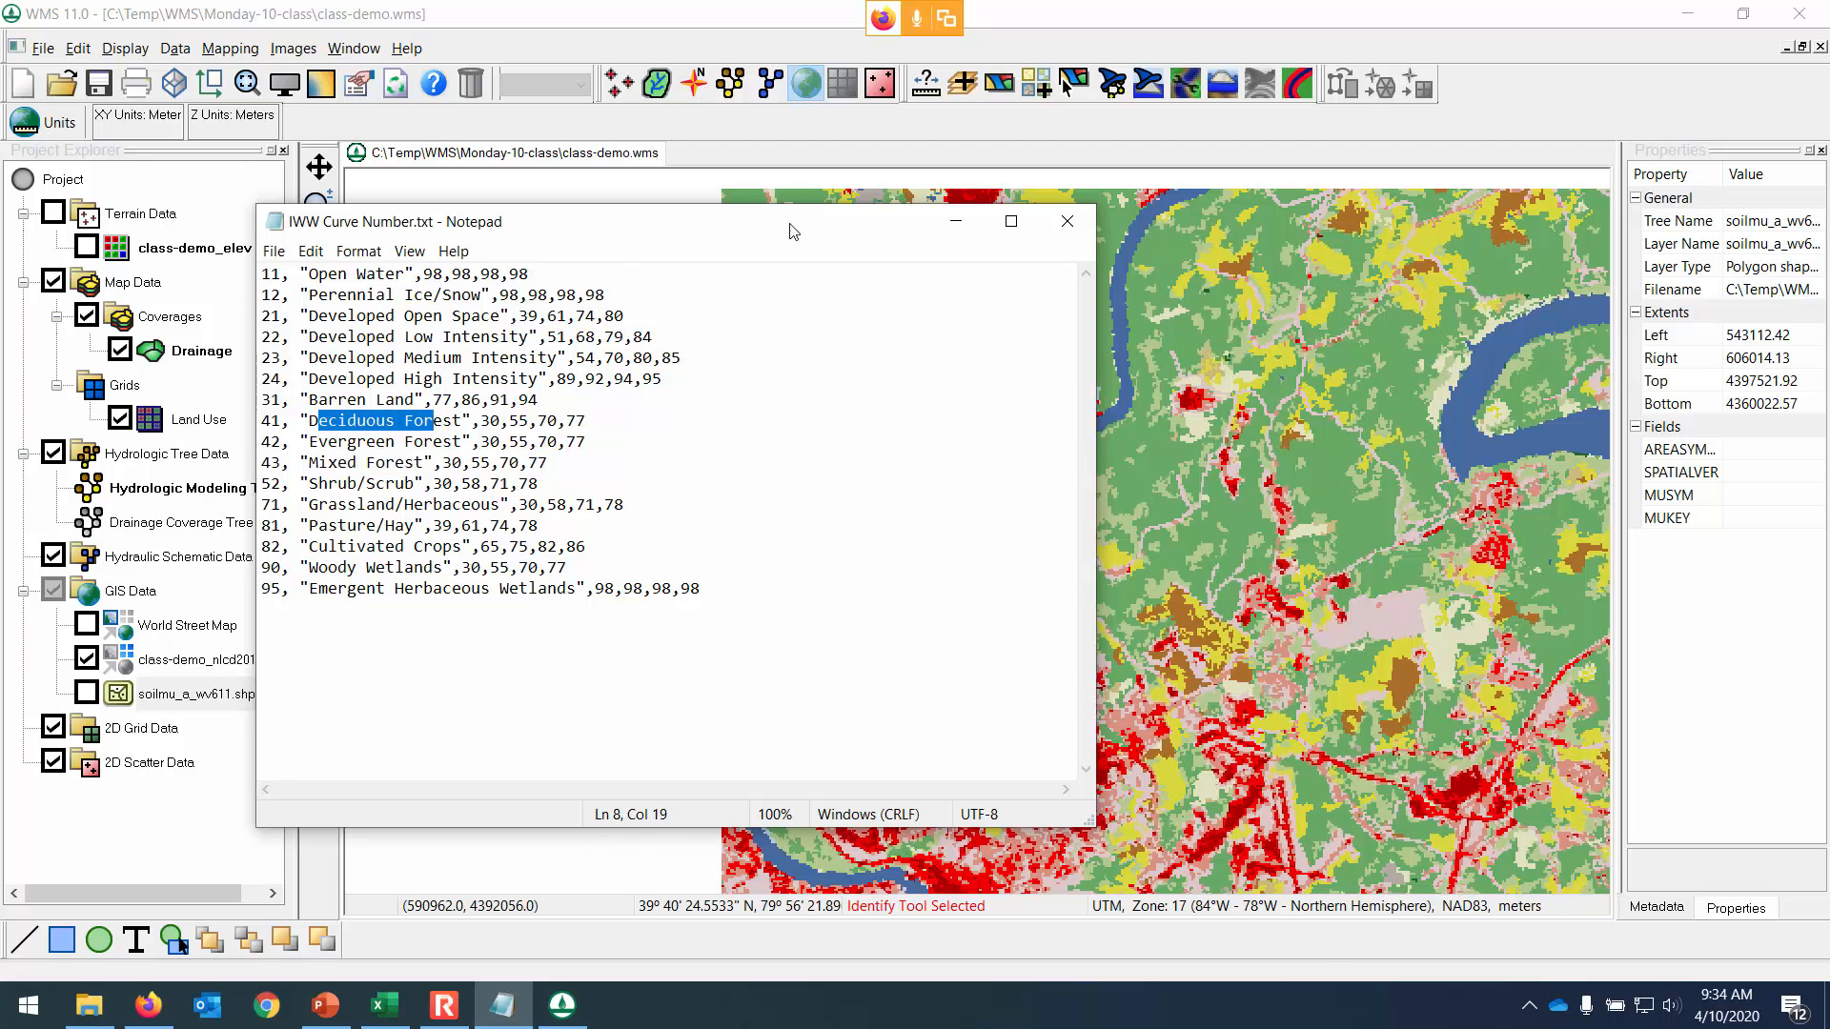
left_click_drag(843, 240, 974, 424)
left_click_drag(413, 585, 391, 585)
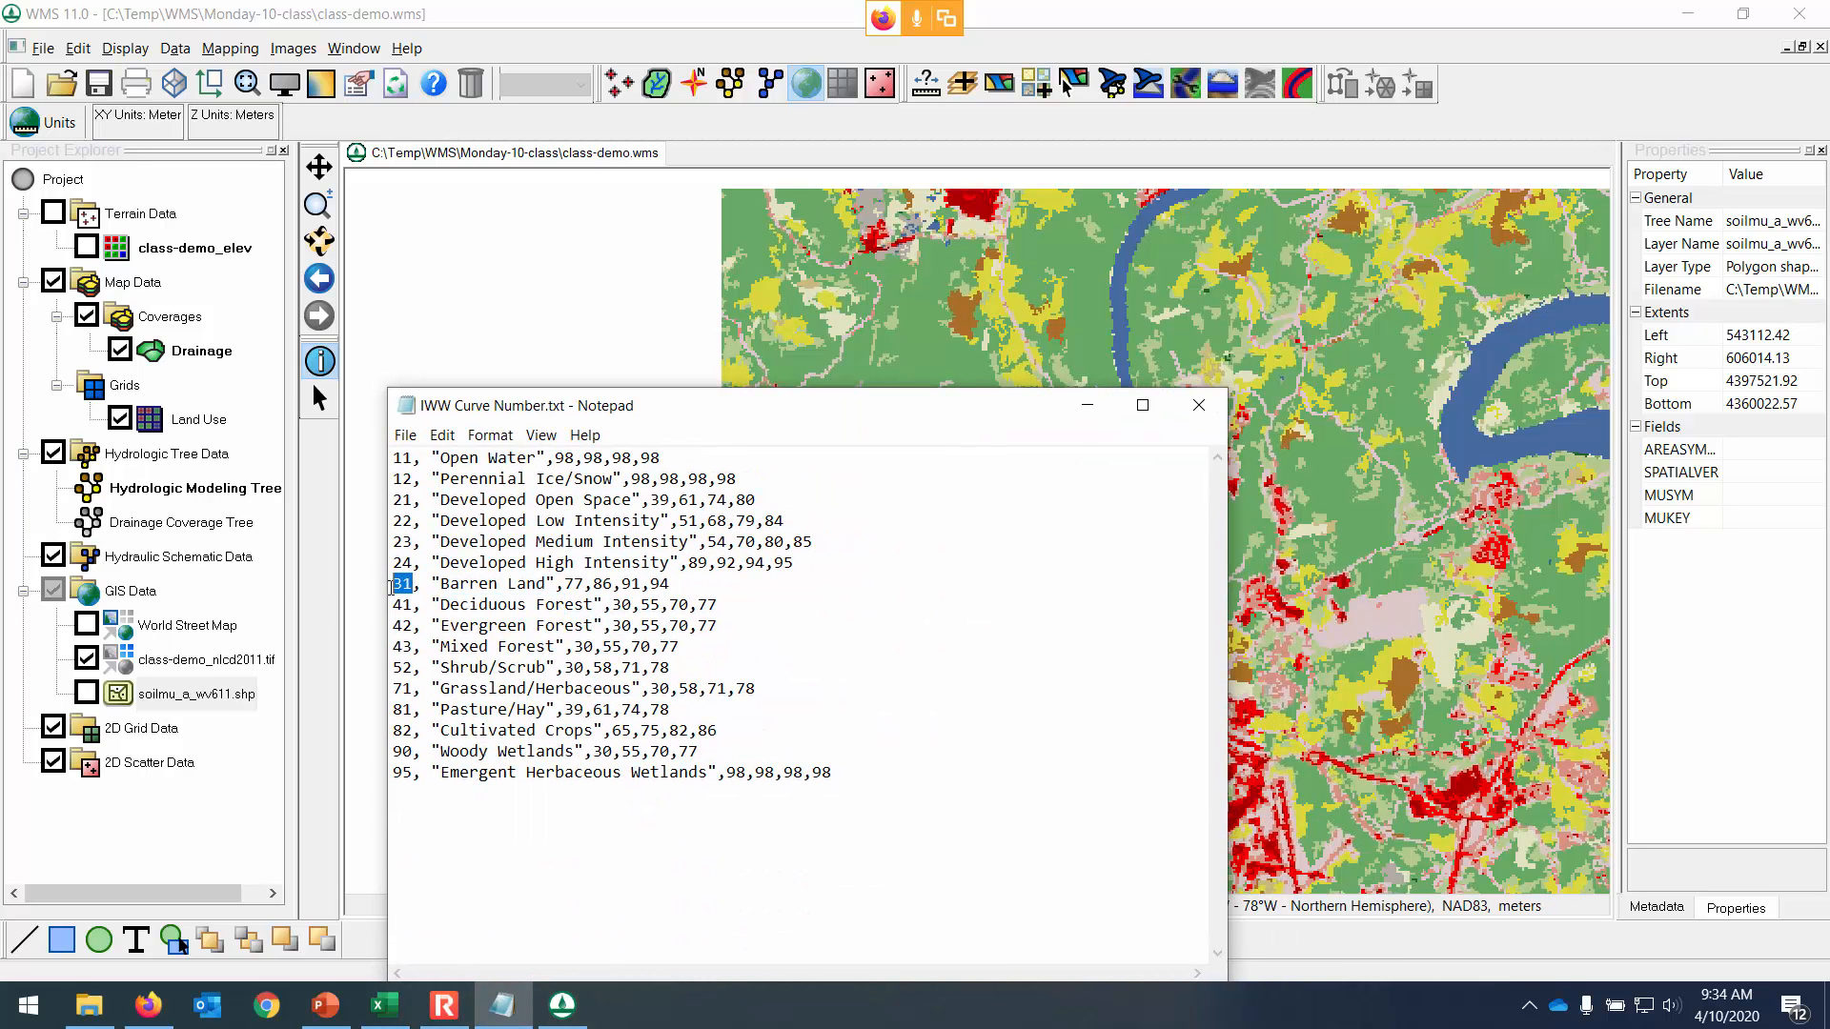
left_click_drag(856, 407, 1336, 384)
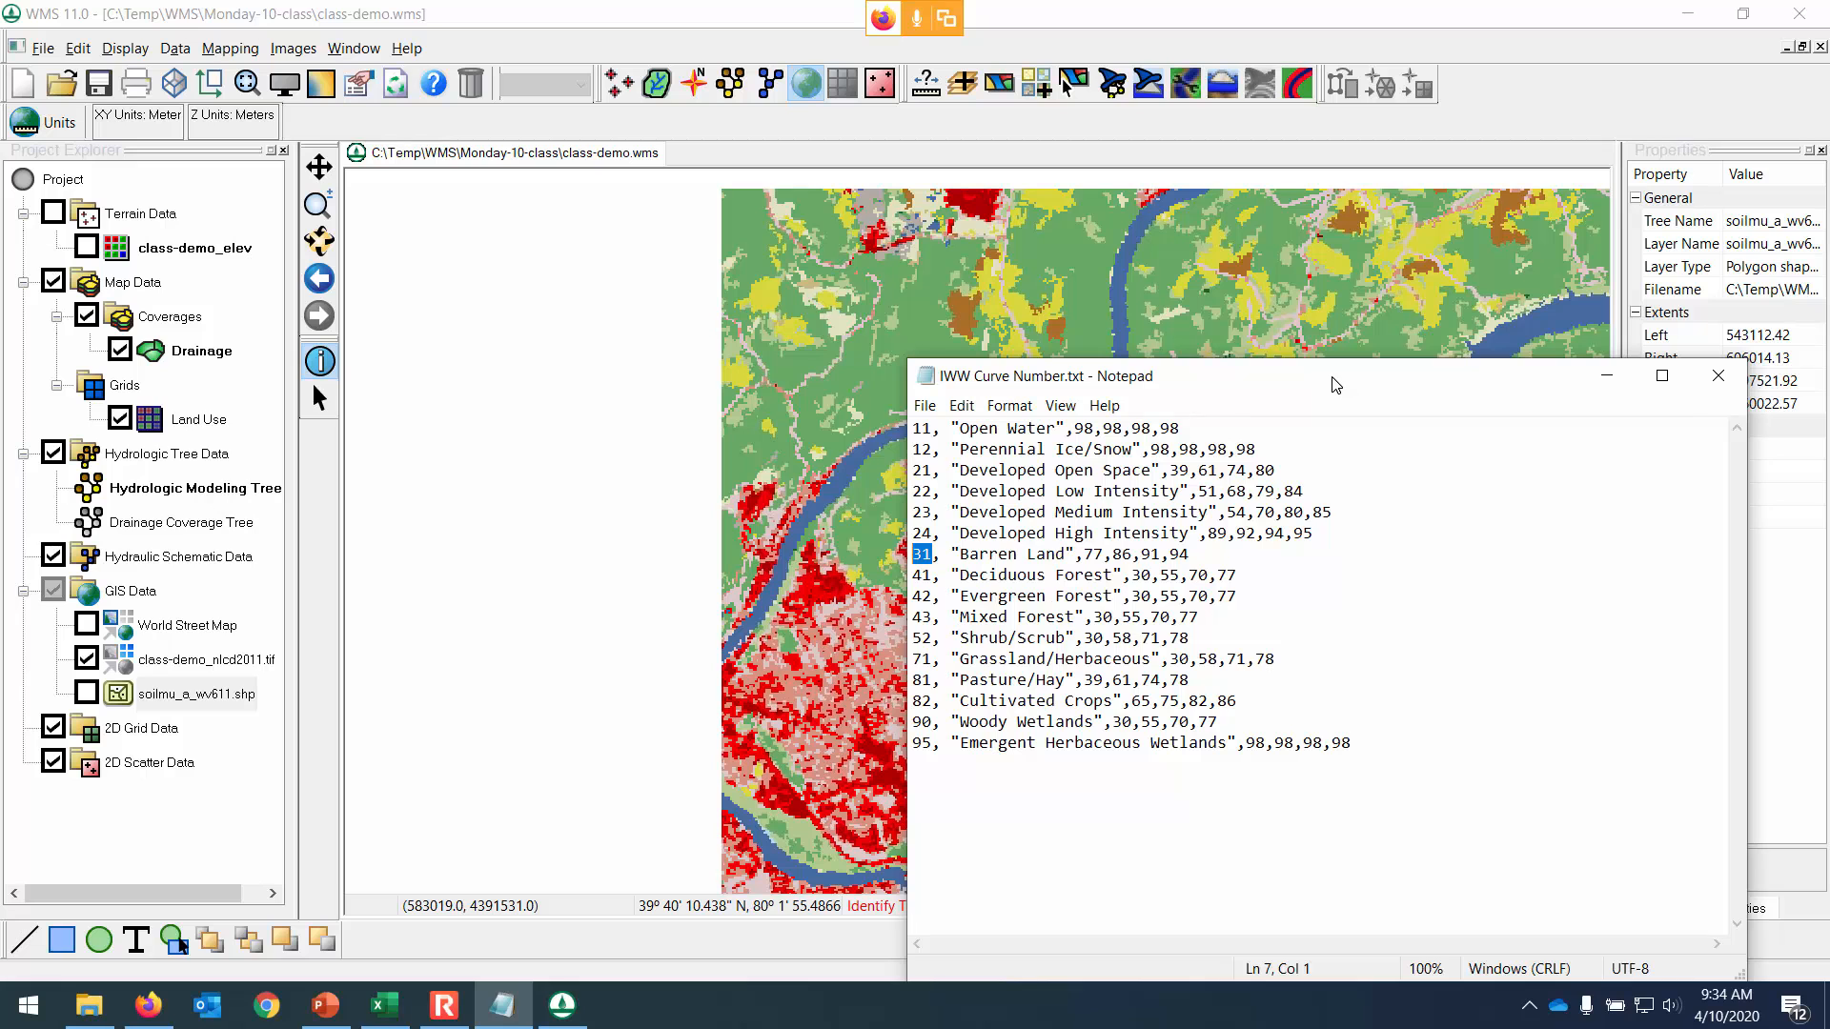
Examine code 21, Developed Open Space, and its curve numbers beside the land use raster, and close the curve number file.
double_click(921, 470)
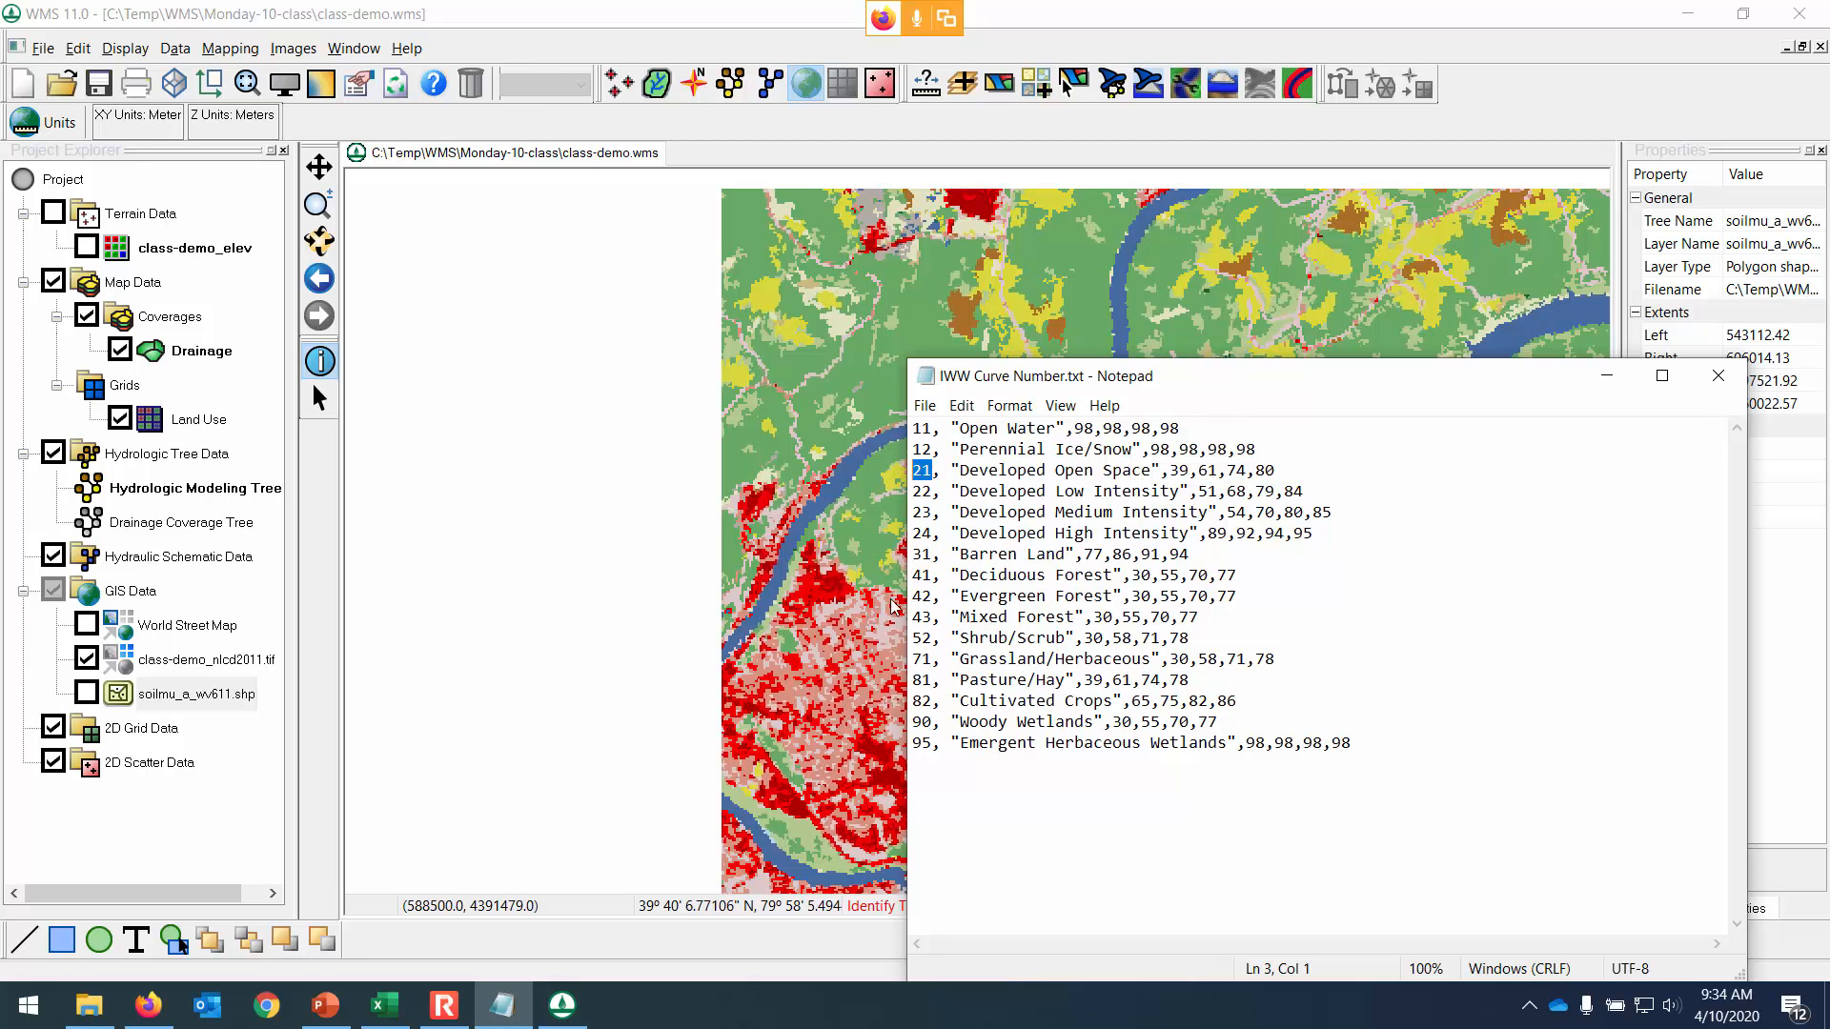
left_click_drag(1460, 389, 1649, 426)
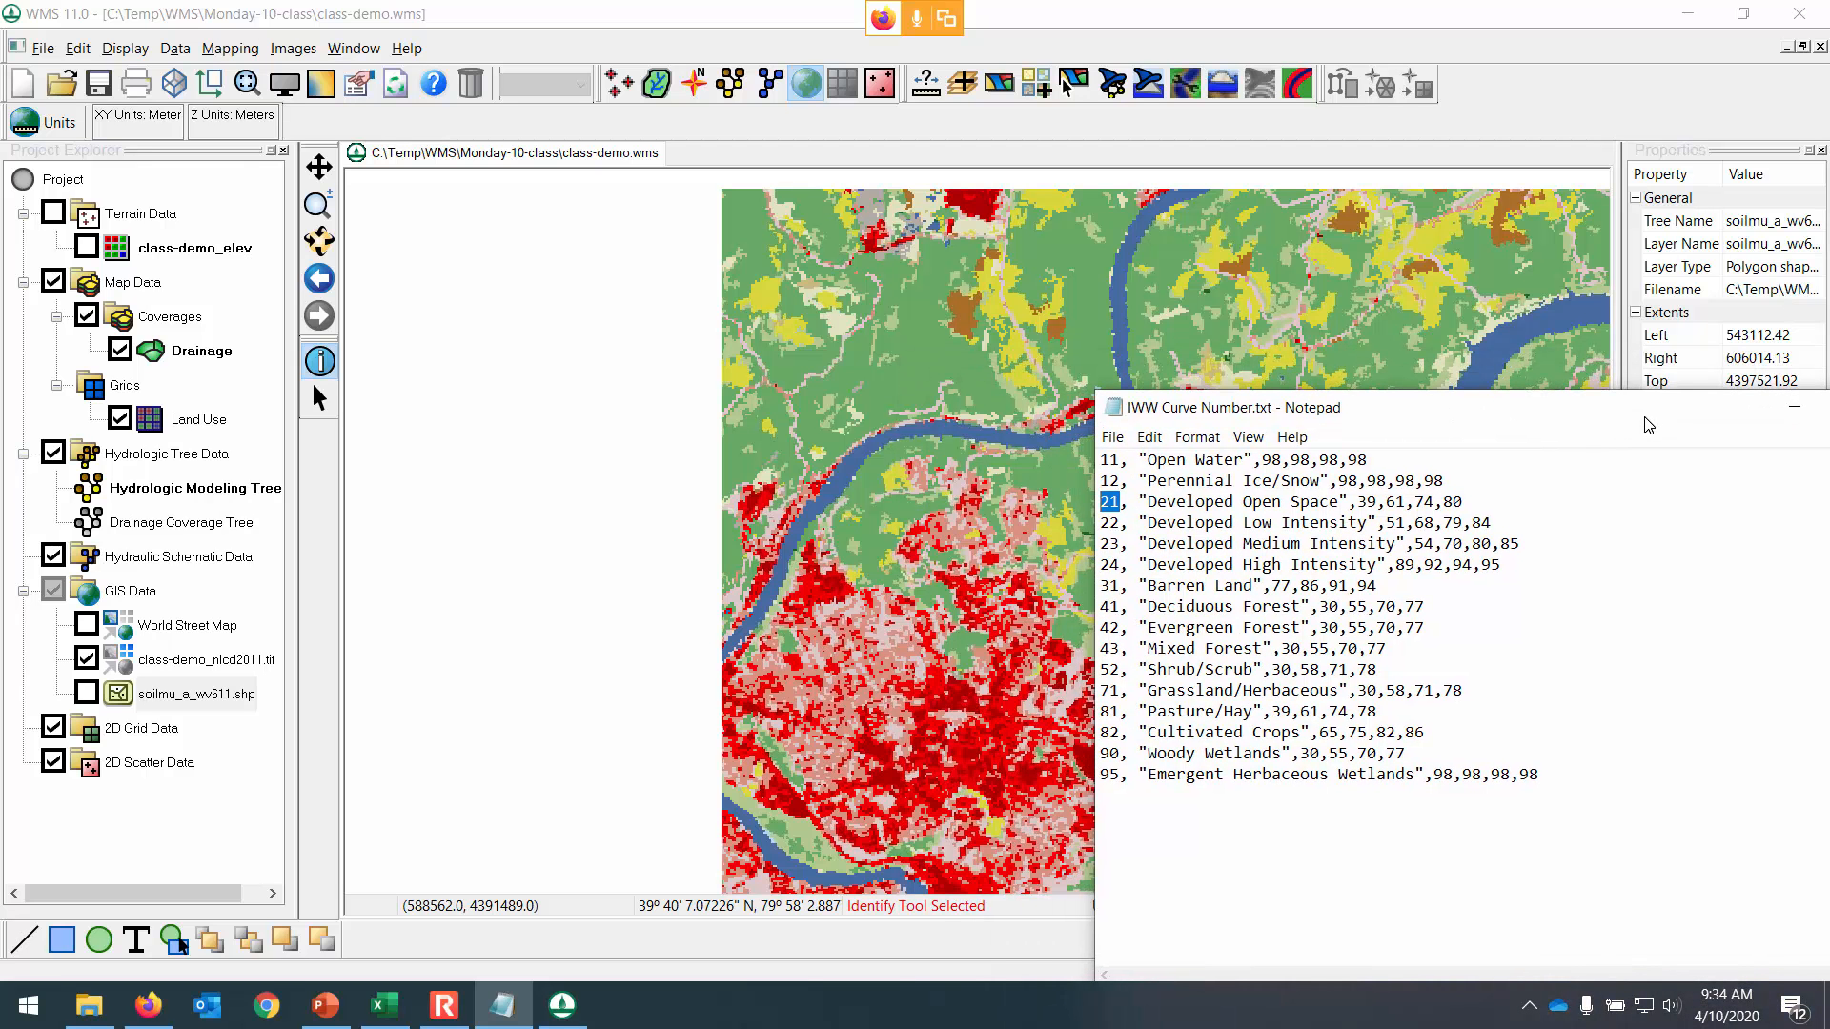
left_click_drag(1649, 425, 600, 302)
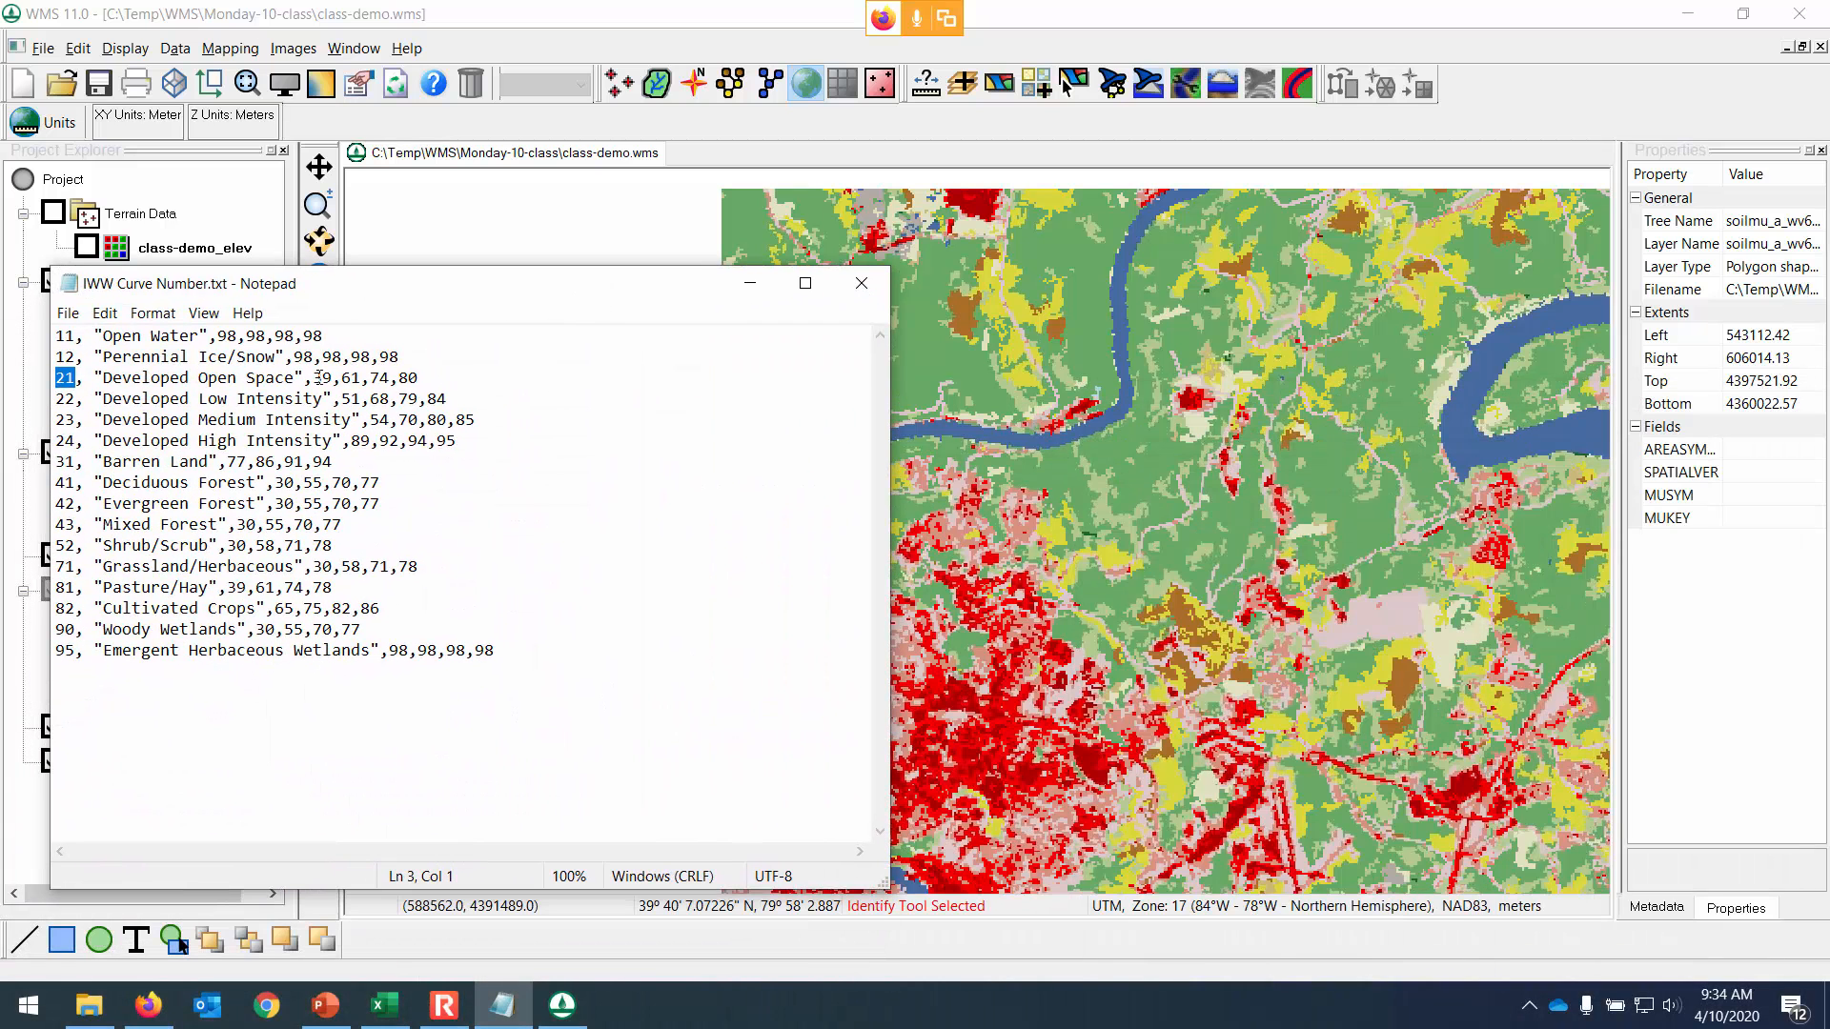
left_click_drag(313, 378, 419, 376)
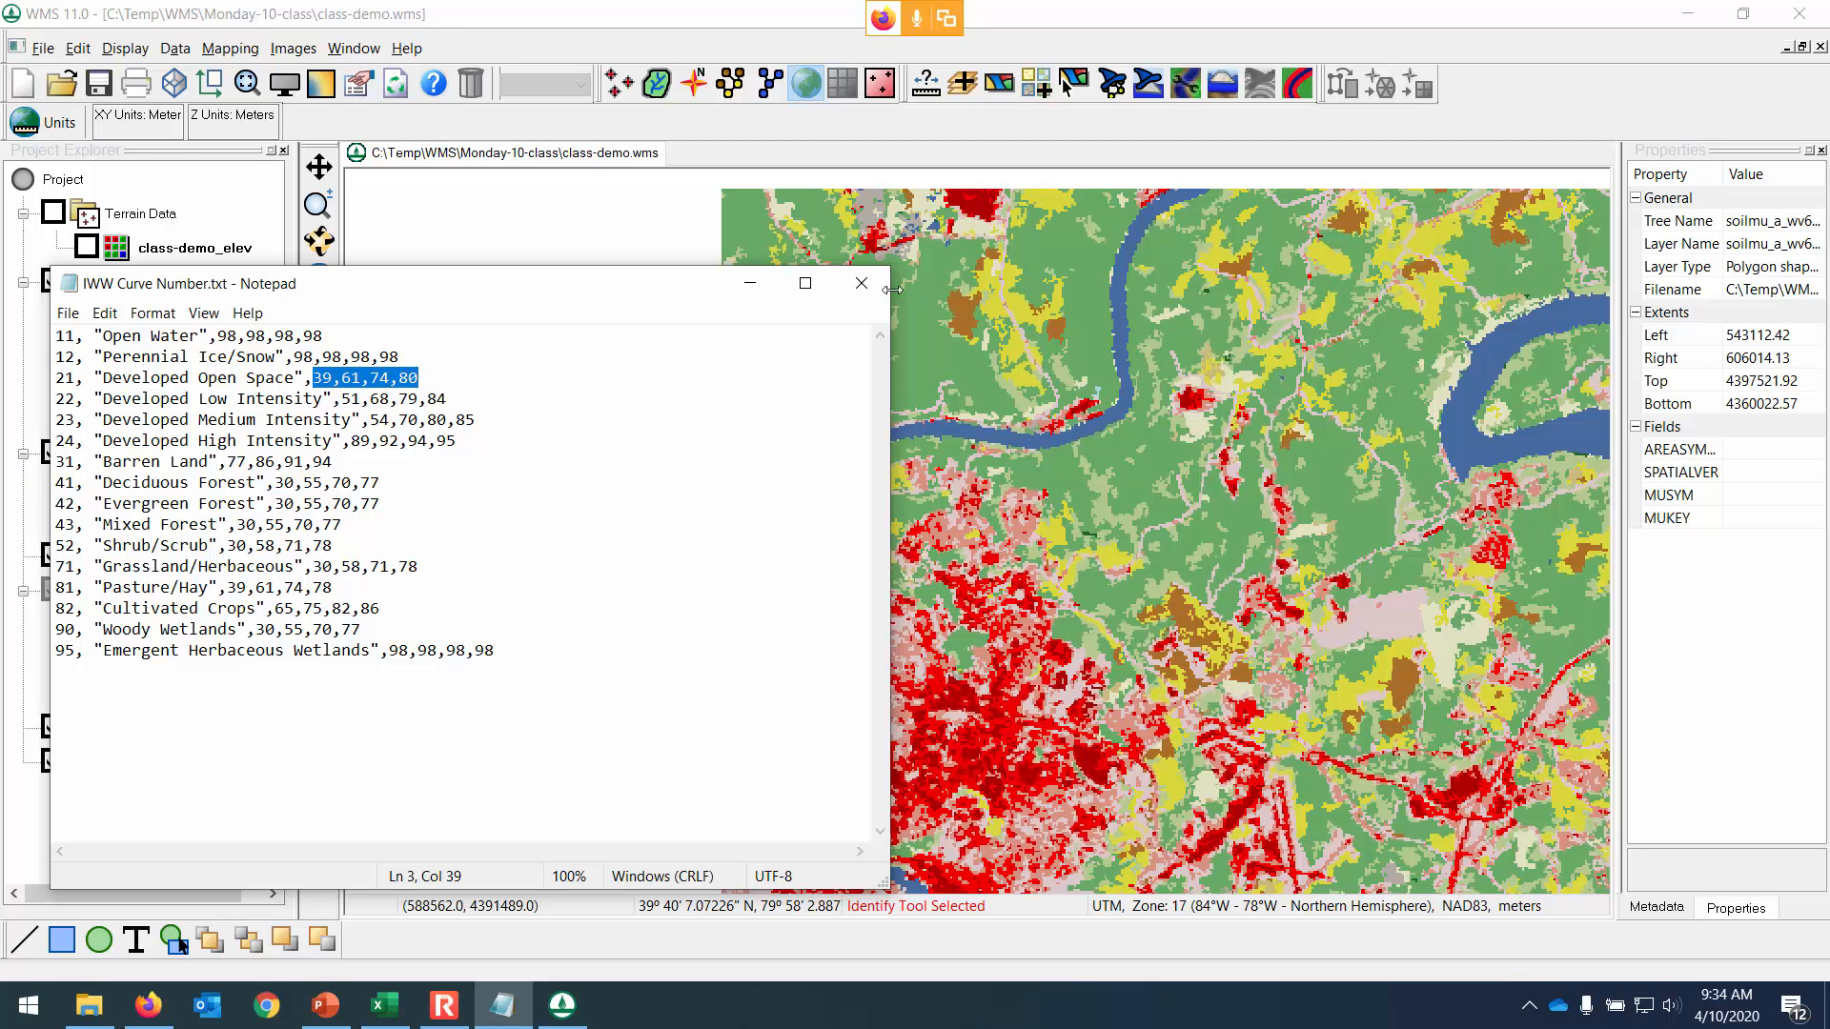
left_click(864, 280)
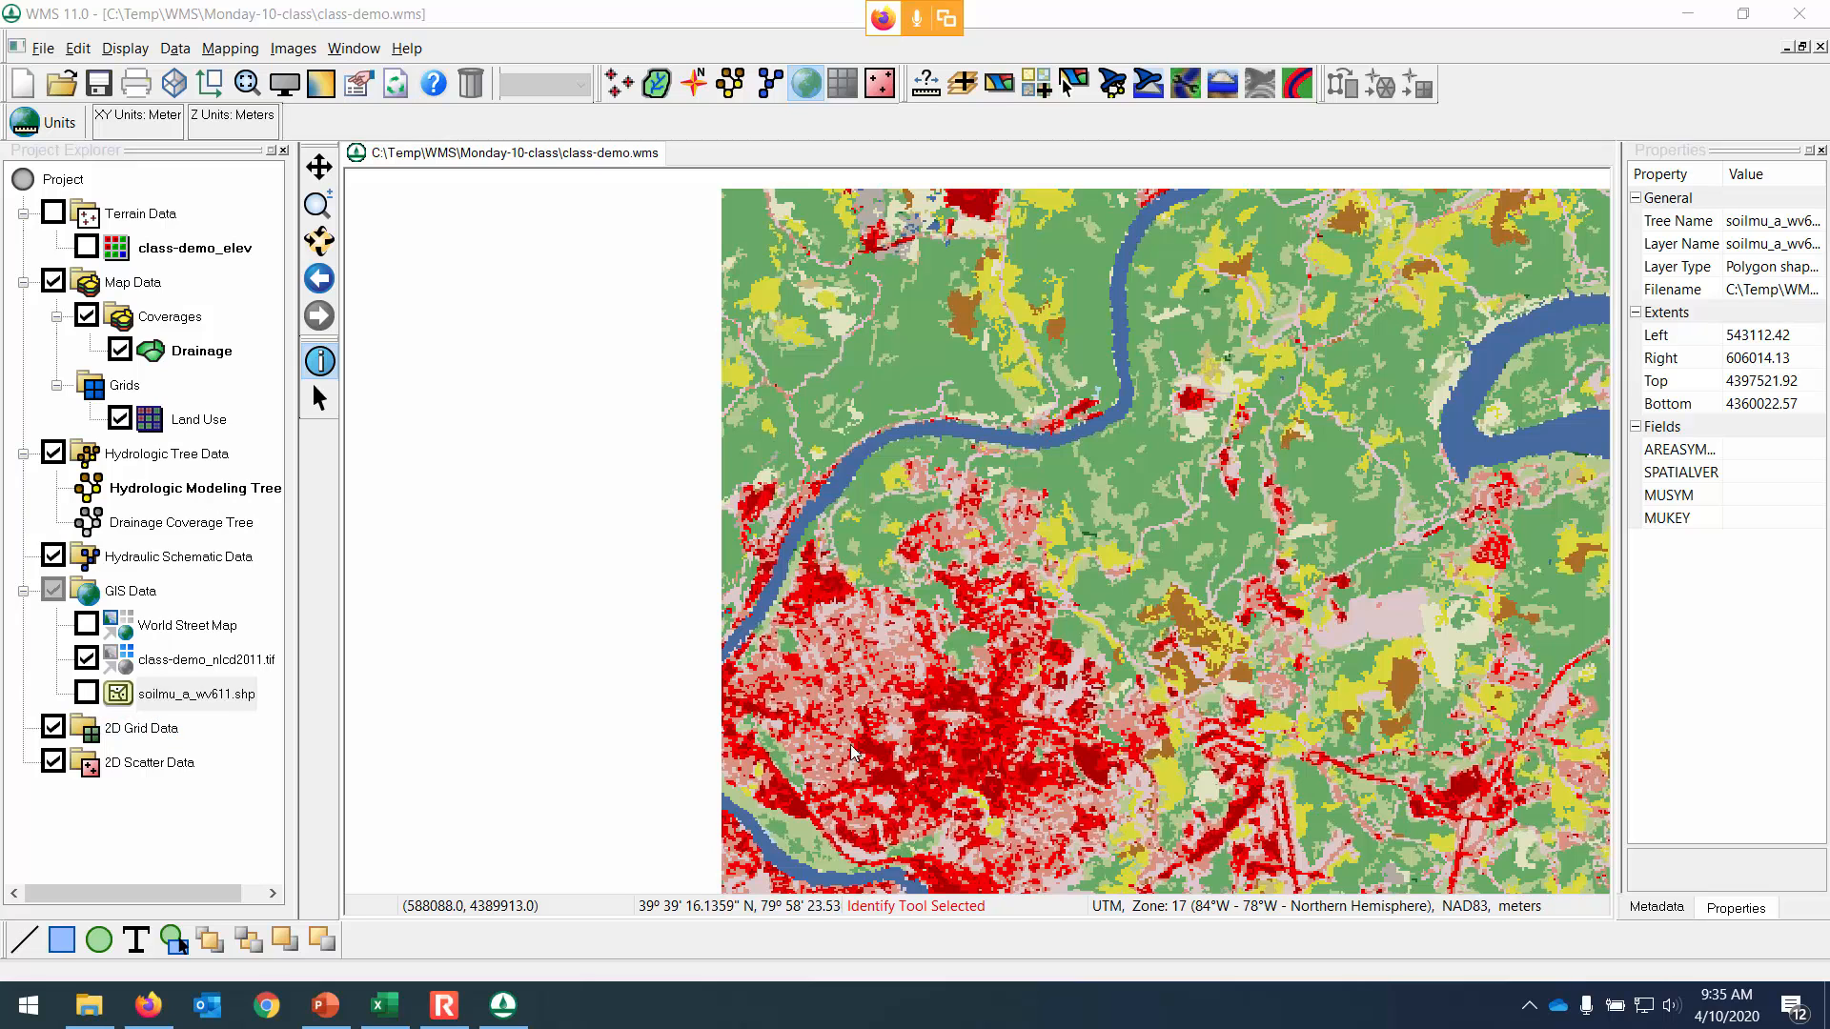
Overlay the soilmu_a_wv611.shp polygons on the land use raster for comparison, hide both layers and redisplay the class-demo_elev terrain.
scroll(944, 731, "up", 1)
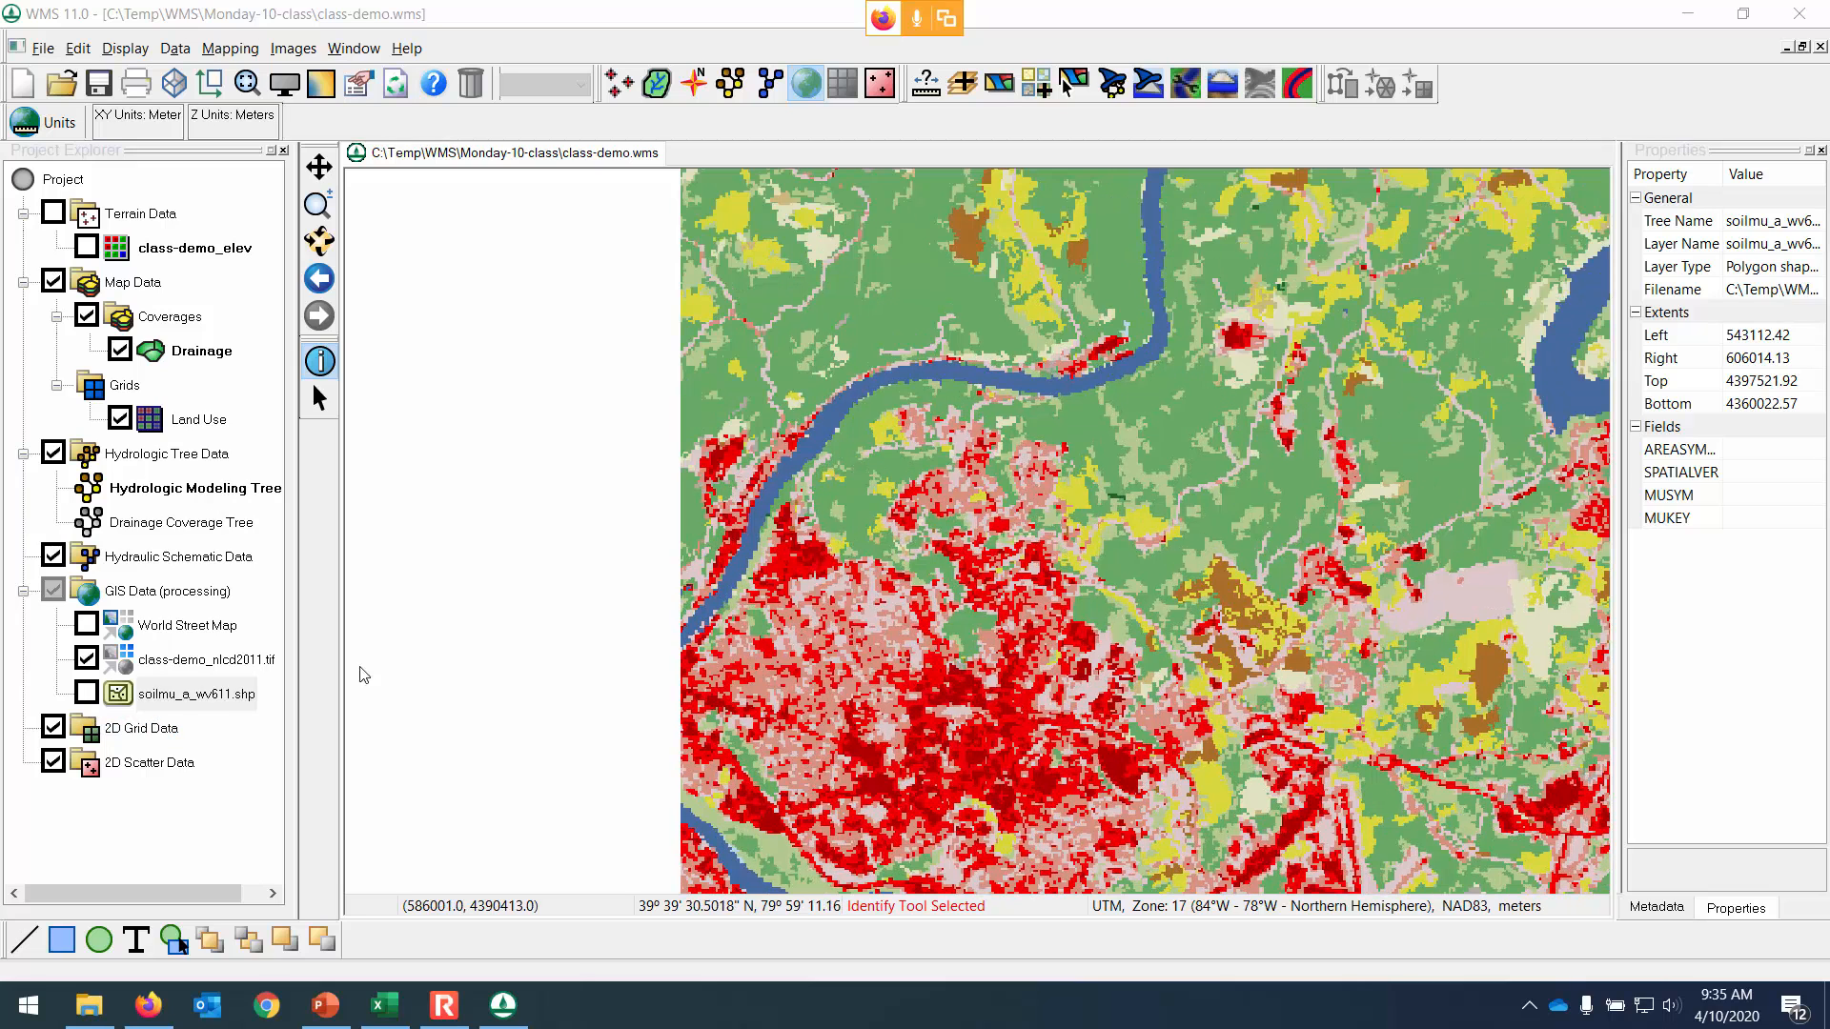
left_click(86, 695)
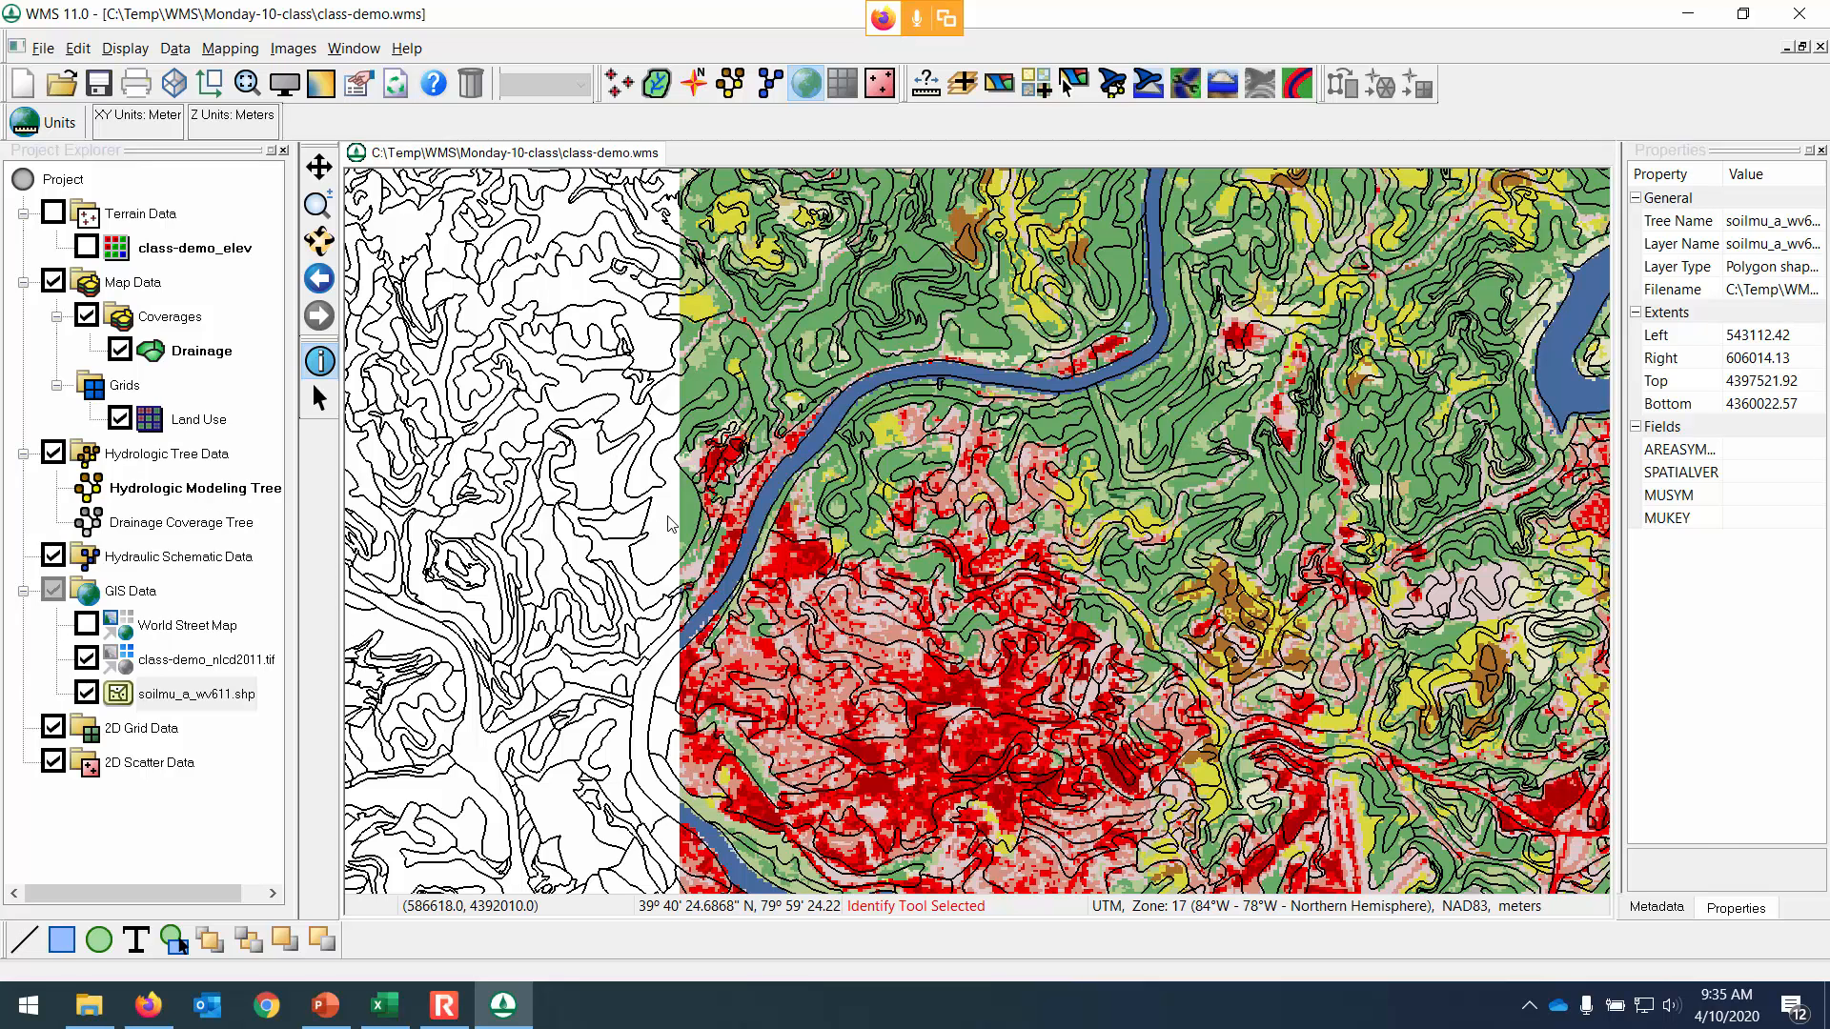
left_click(86, 694)
left_click(87, 660)
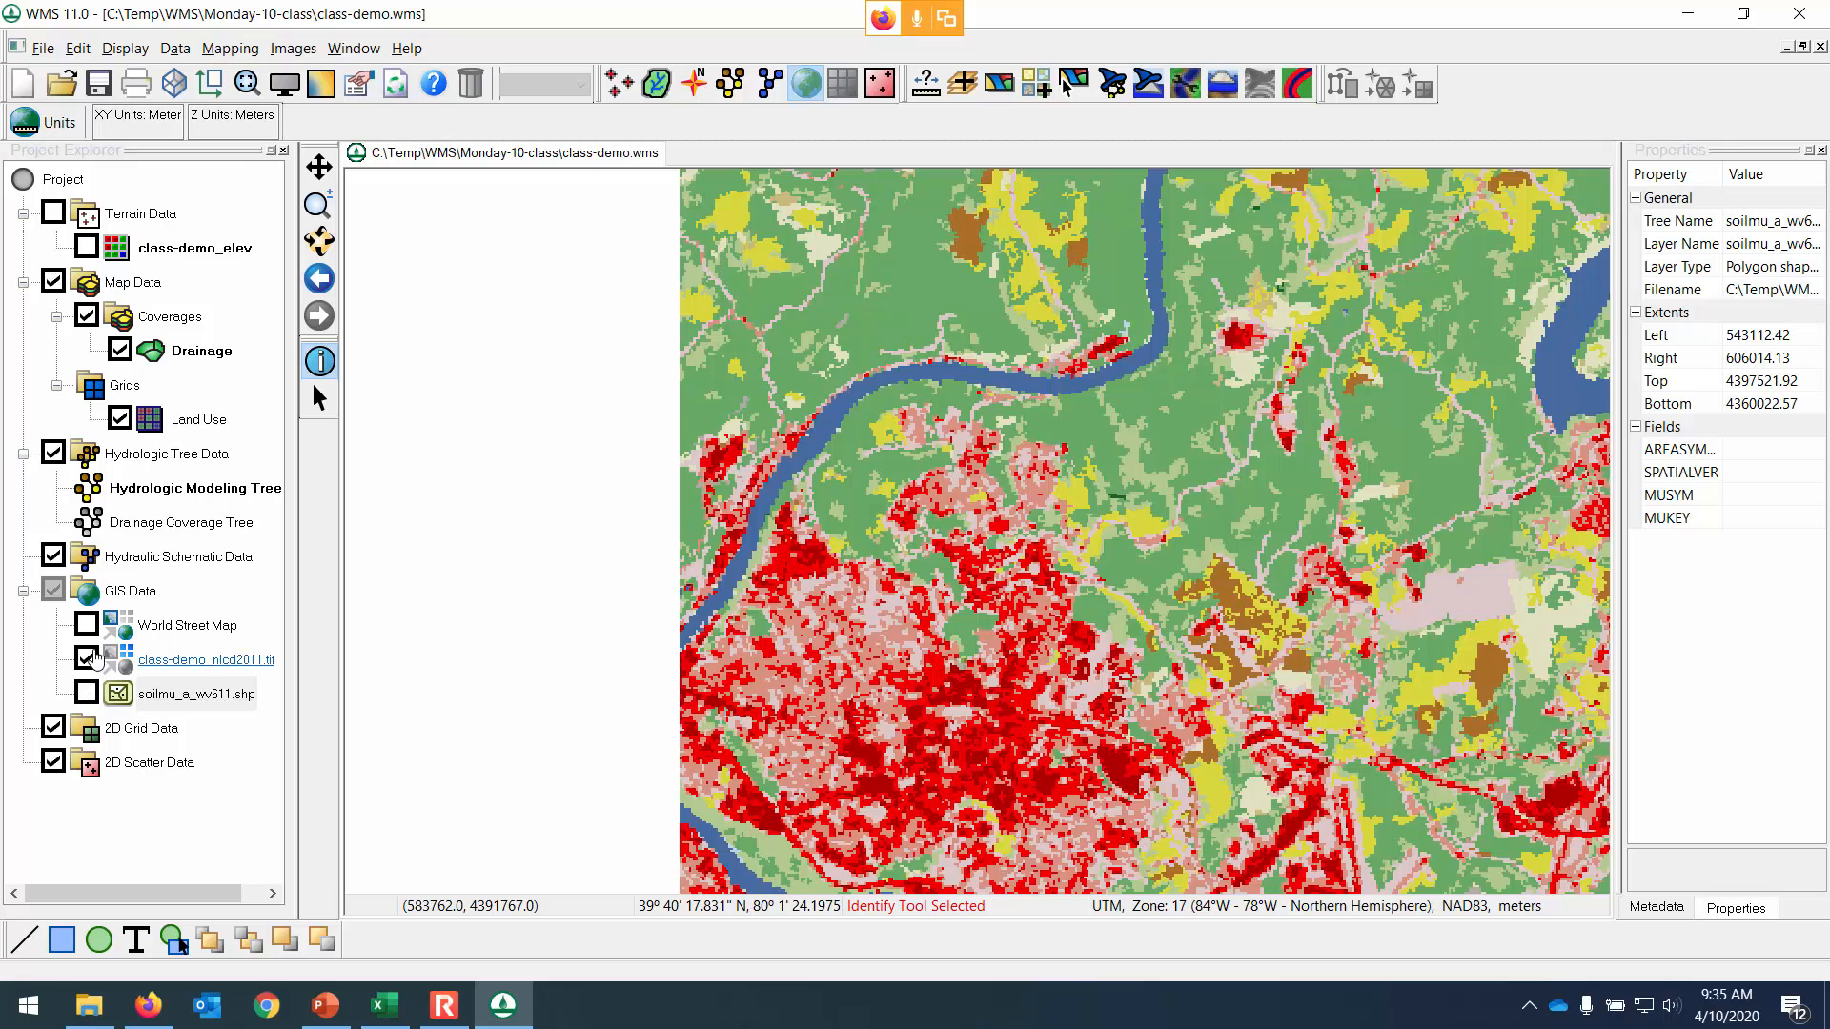
left_click(86, 248)
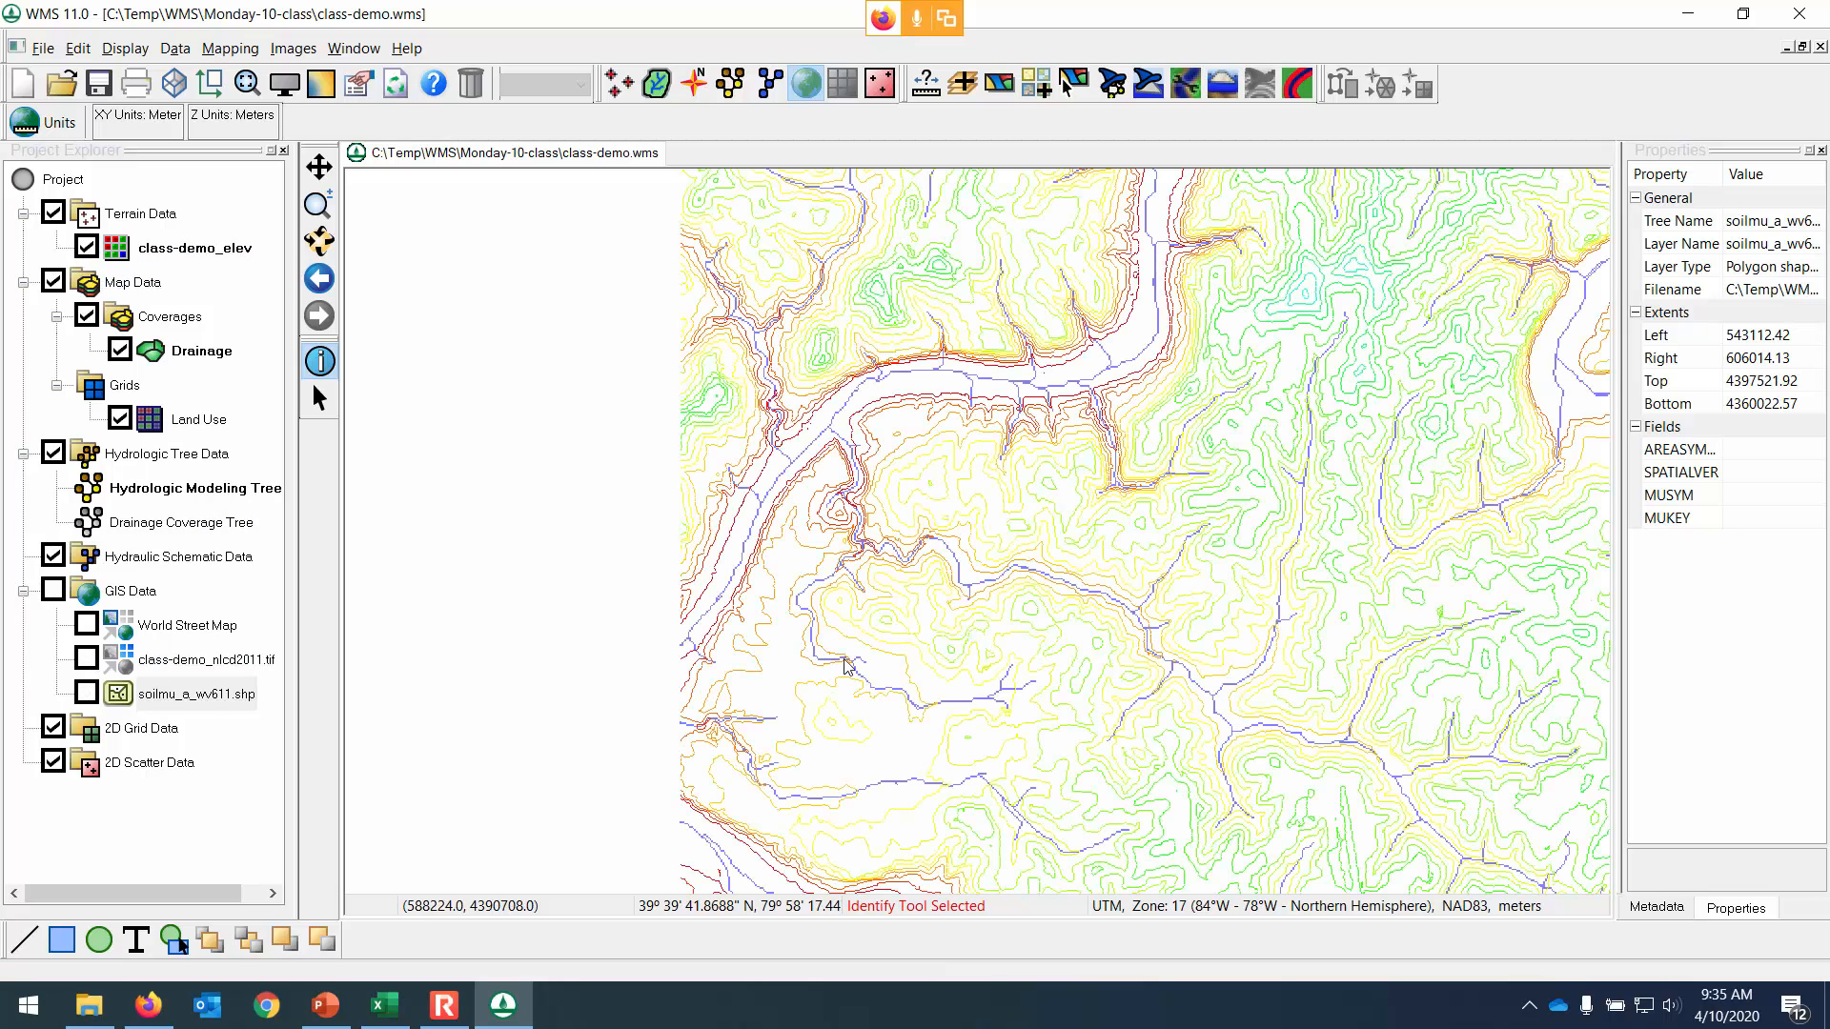
Create a watershed outlet point in the Hydrologic Modeling Wizard near the mouth of West Run, just upstream of the river.
left_click(1113, 89)
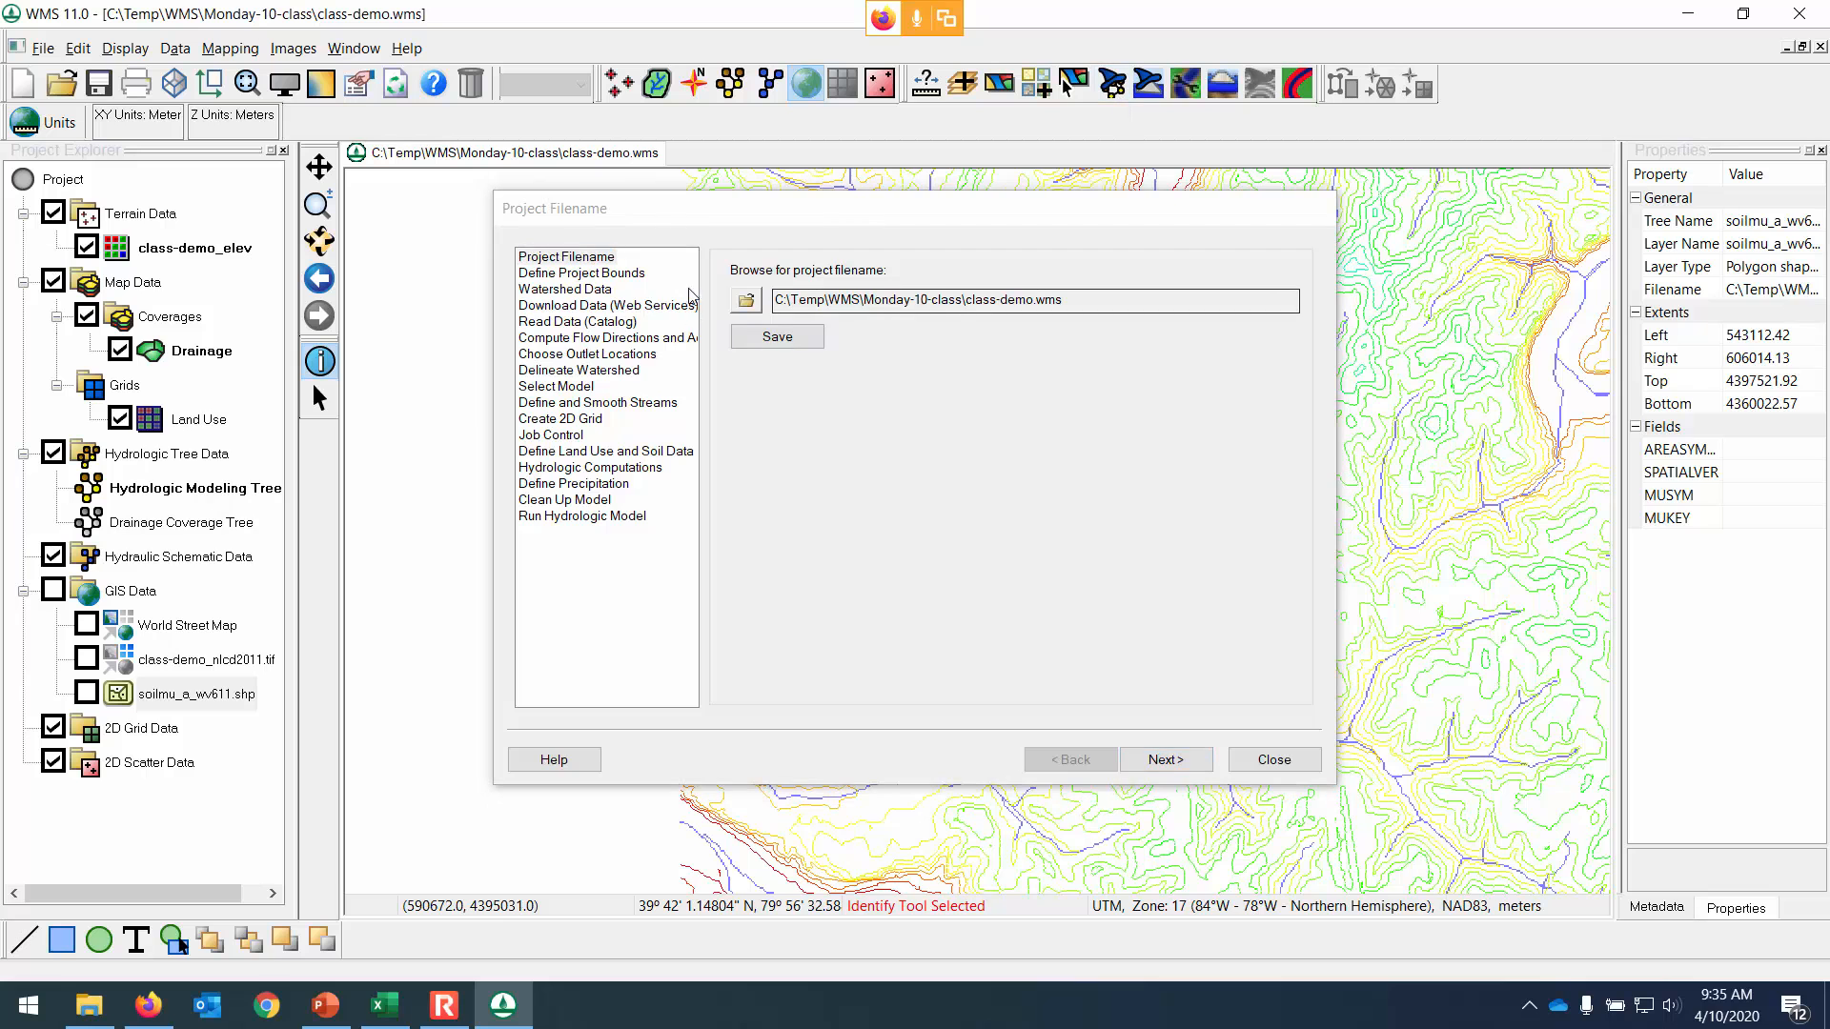
left_click_drag(775, 210, 1225, 227)
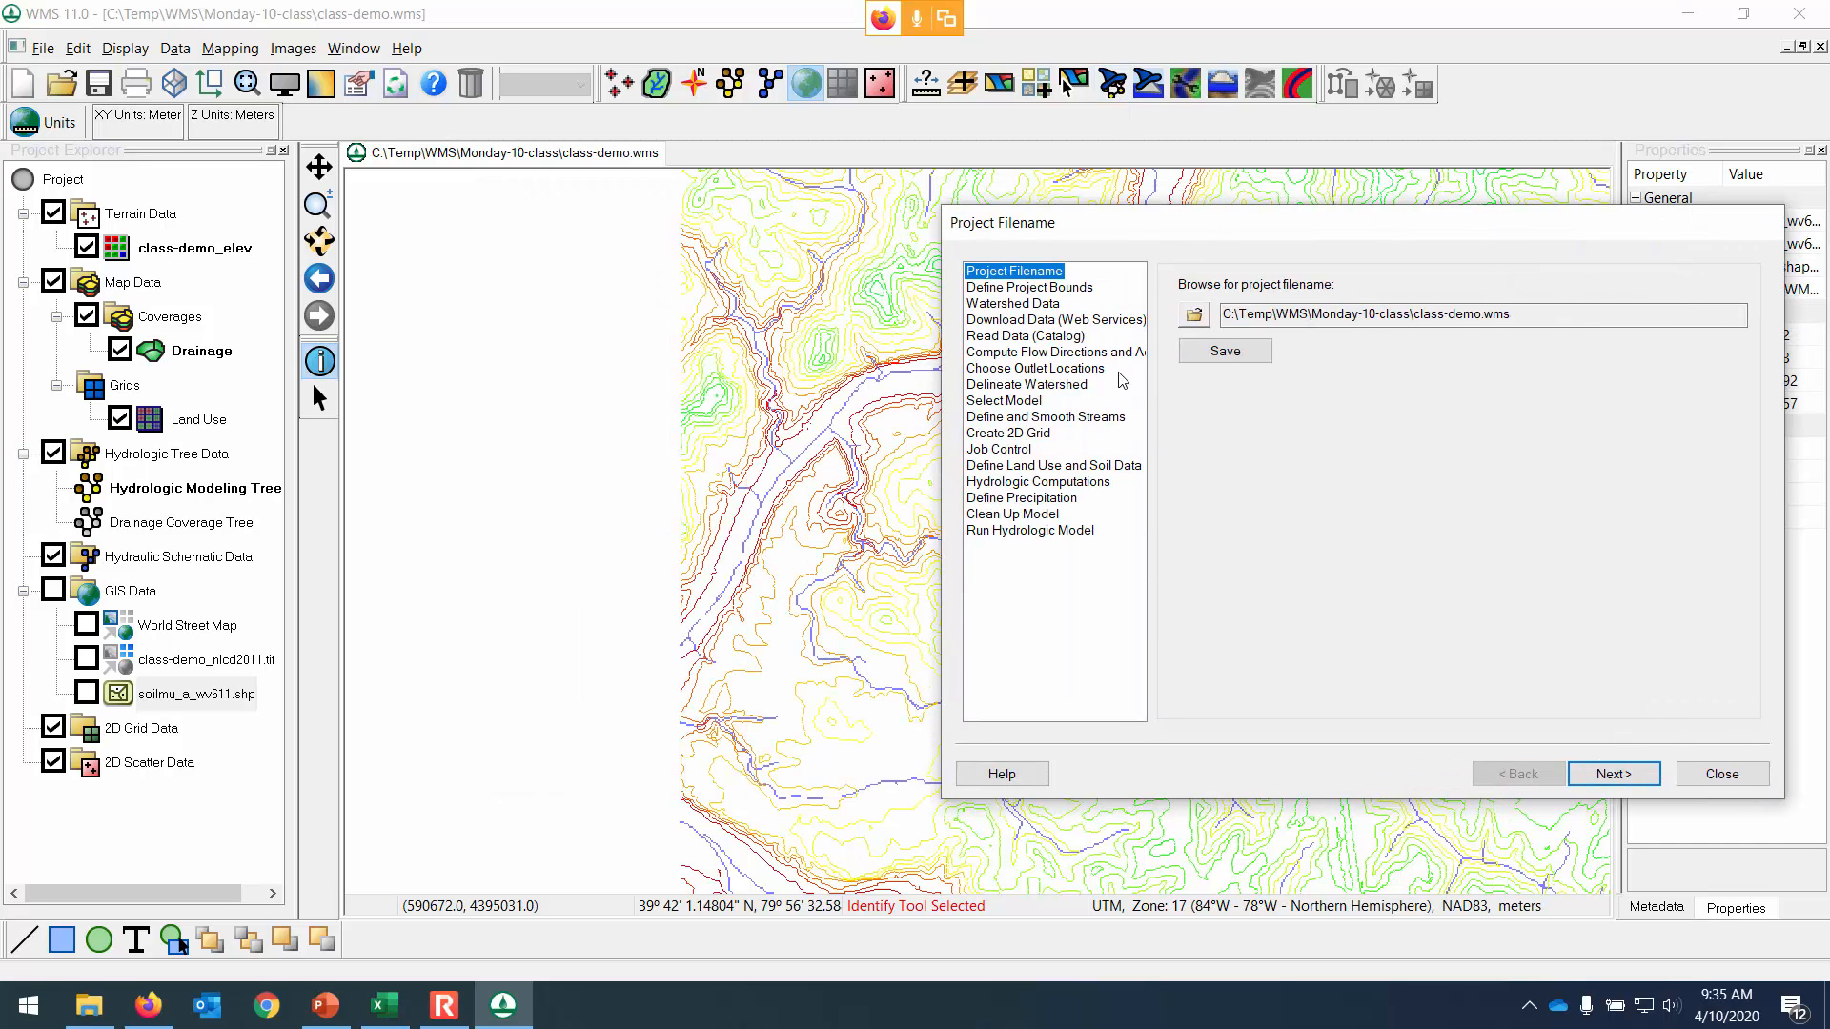
left_click(1080, 370)
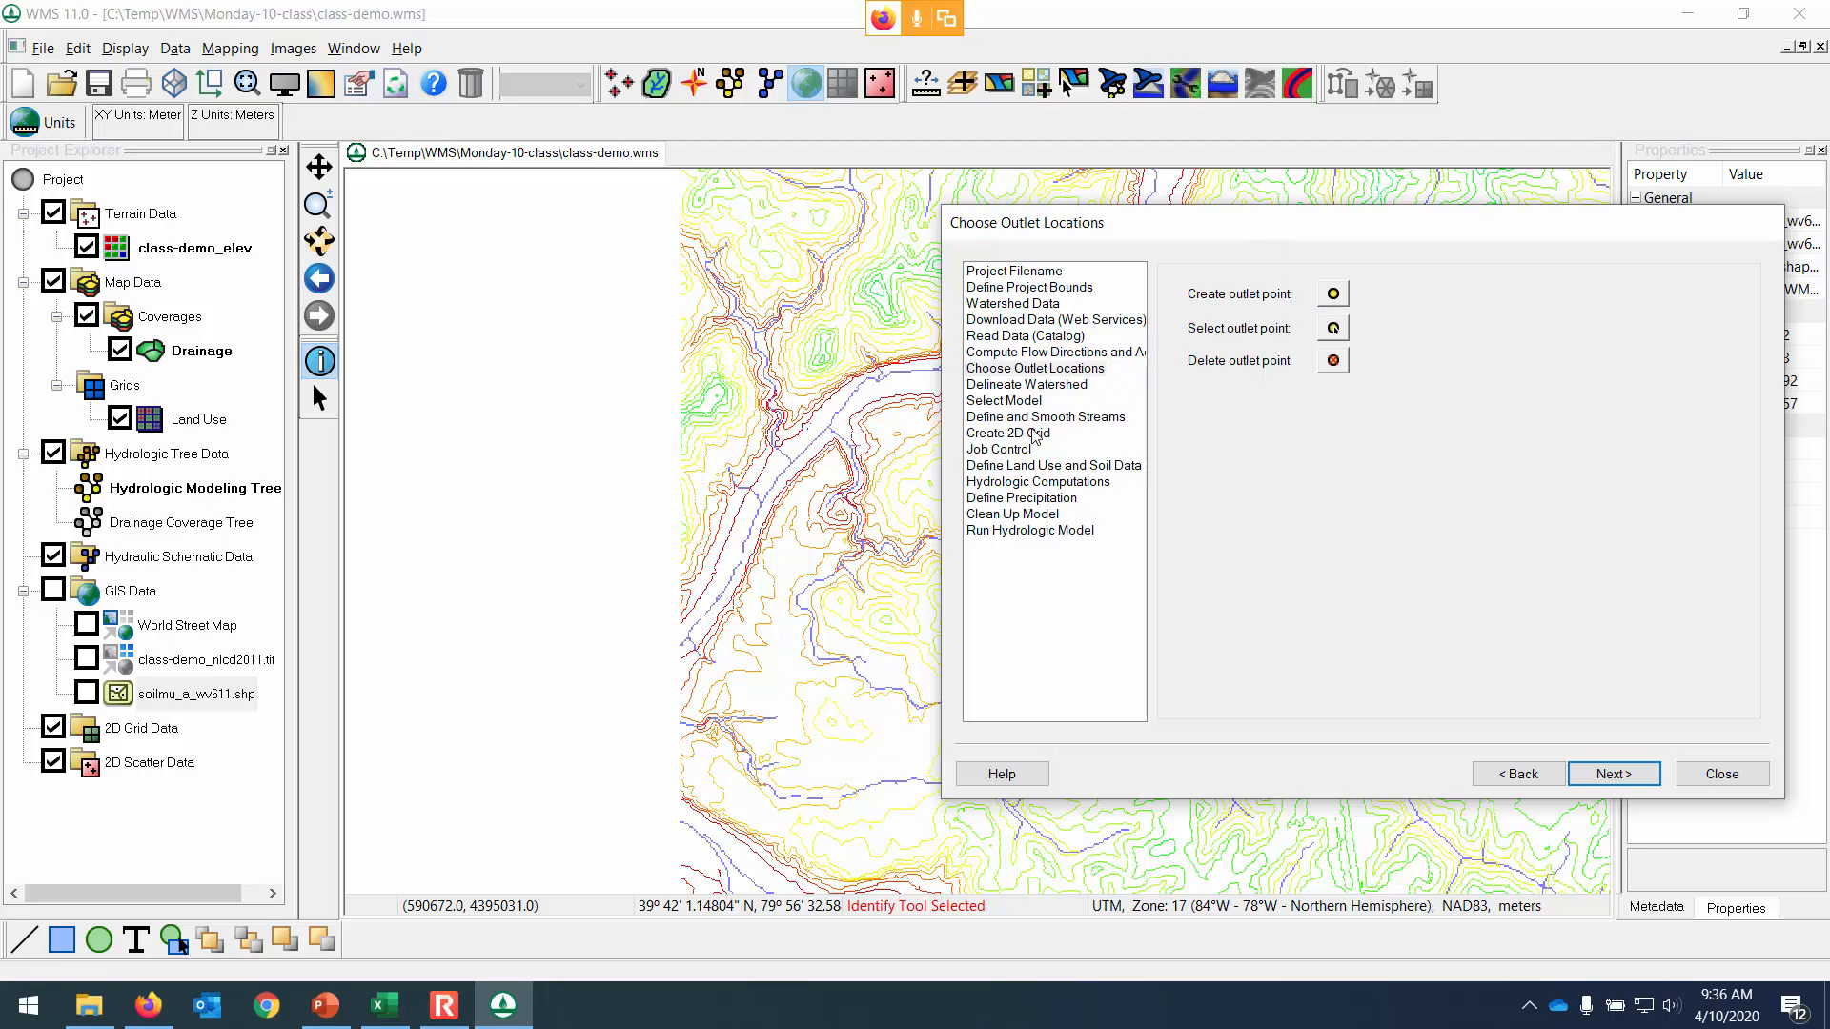
left_click(774, 491)
left_click_drag(1194, 235, 1425, 221)
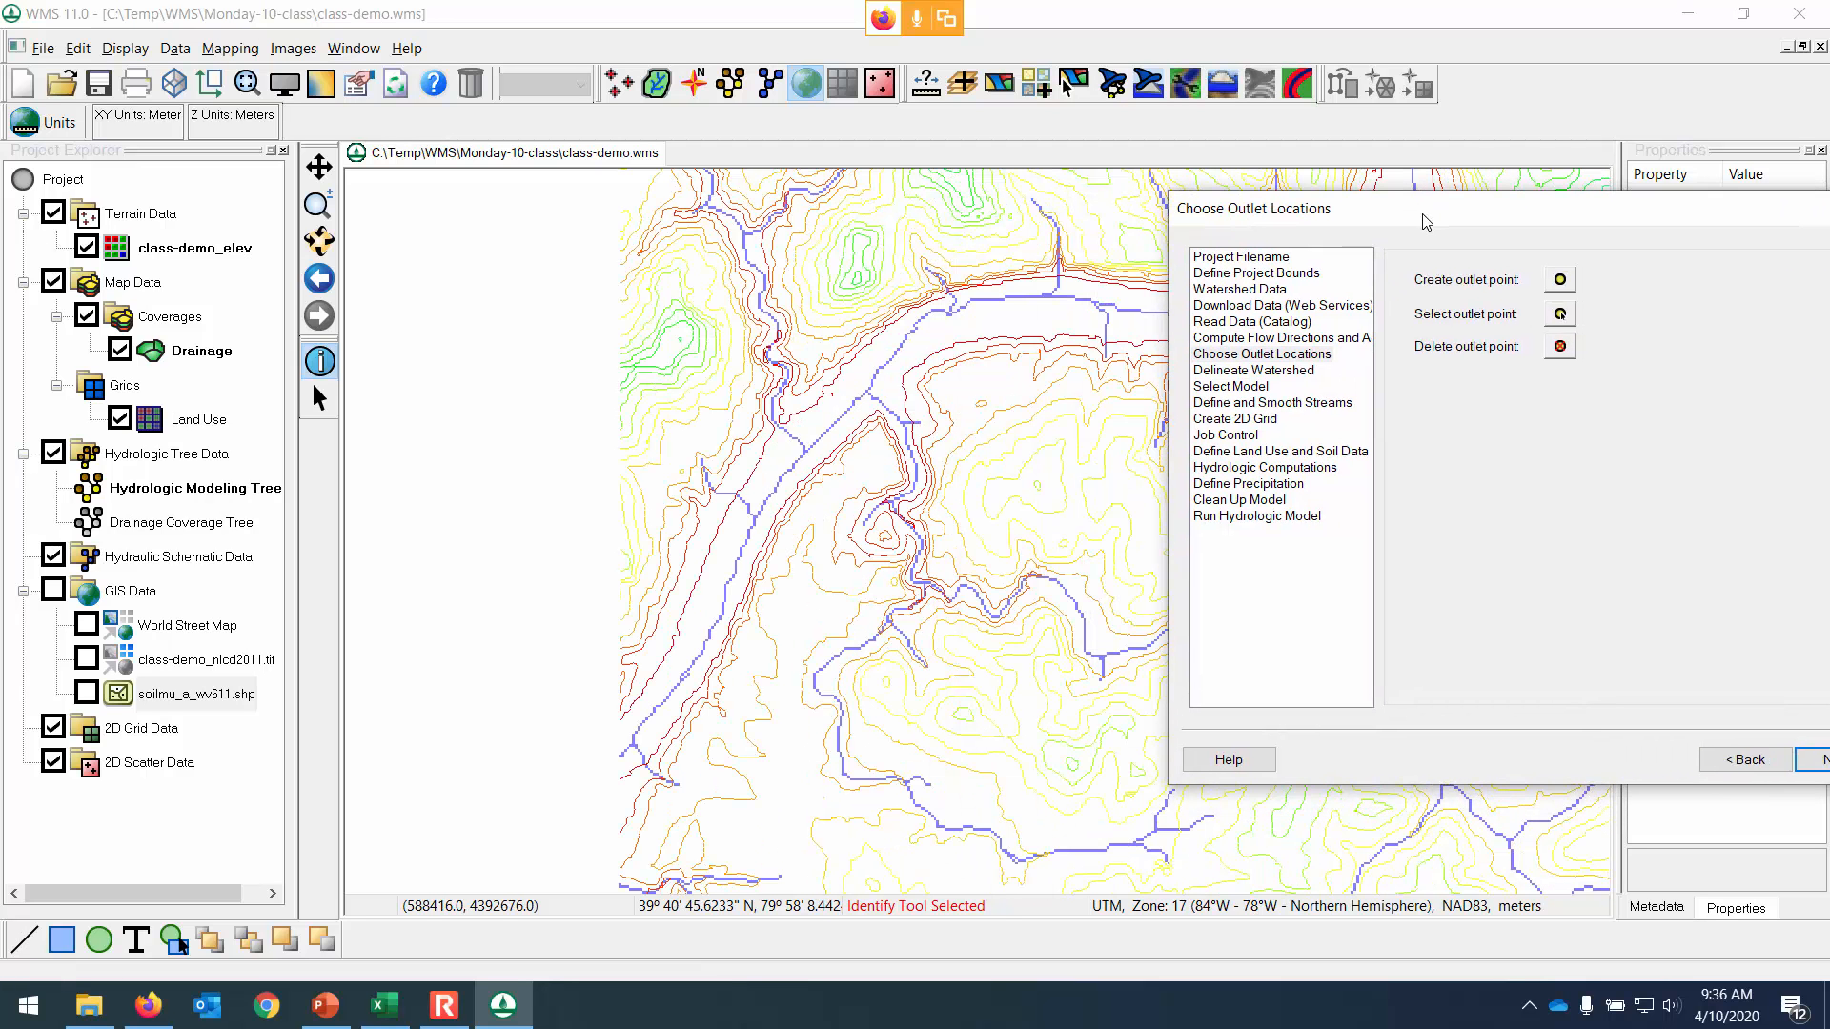
left_click(1560, 280)
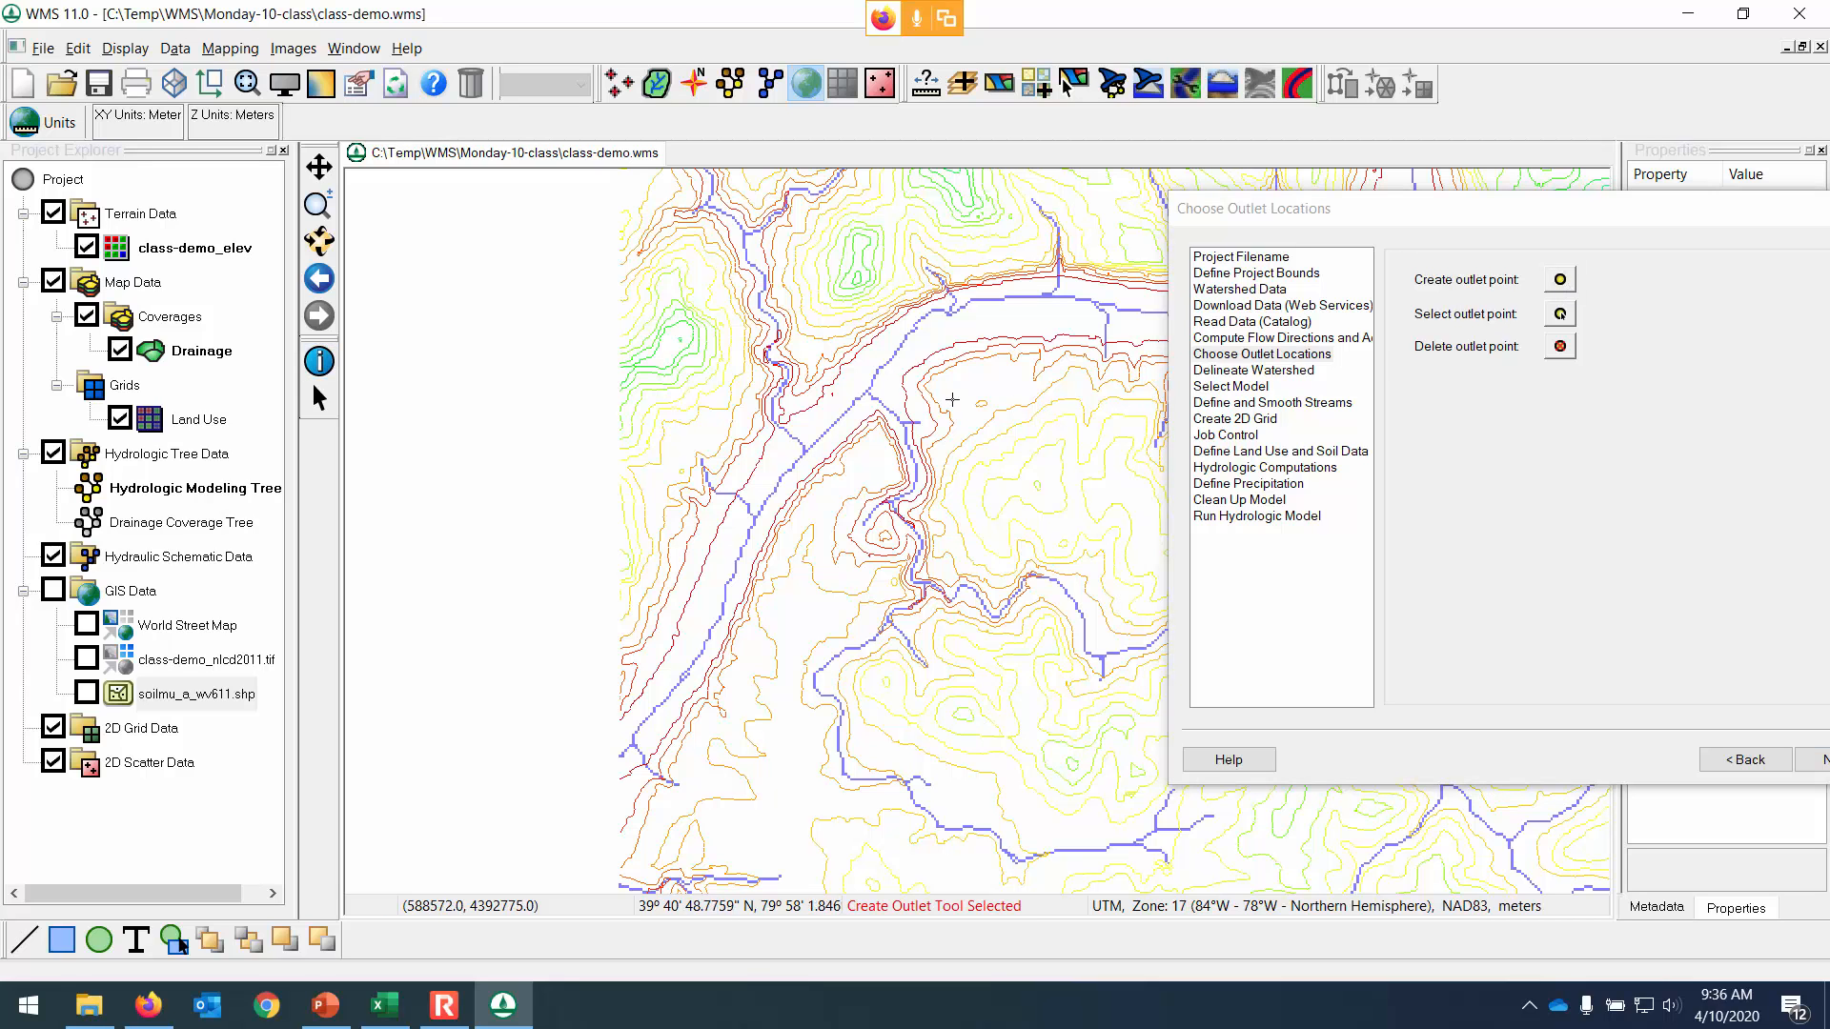
left_click(896, 416)
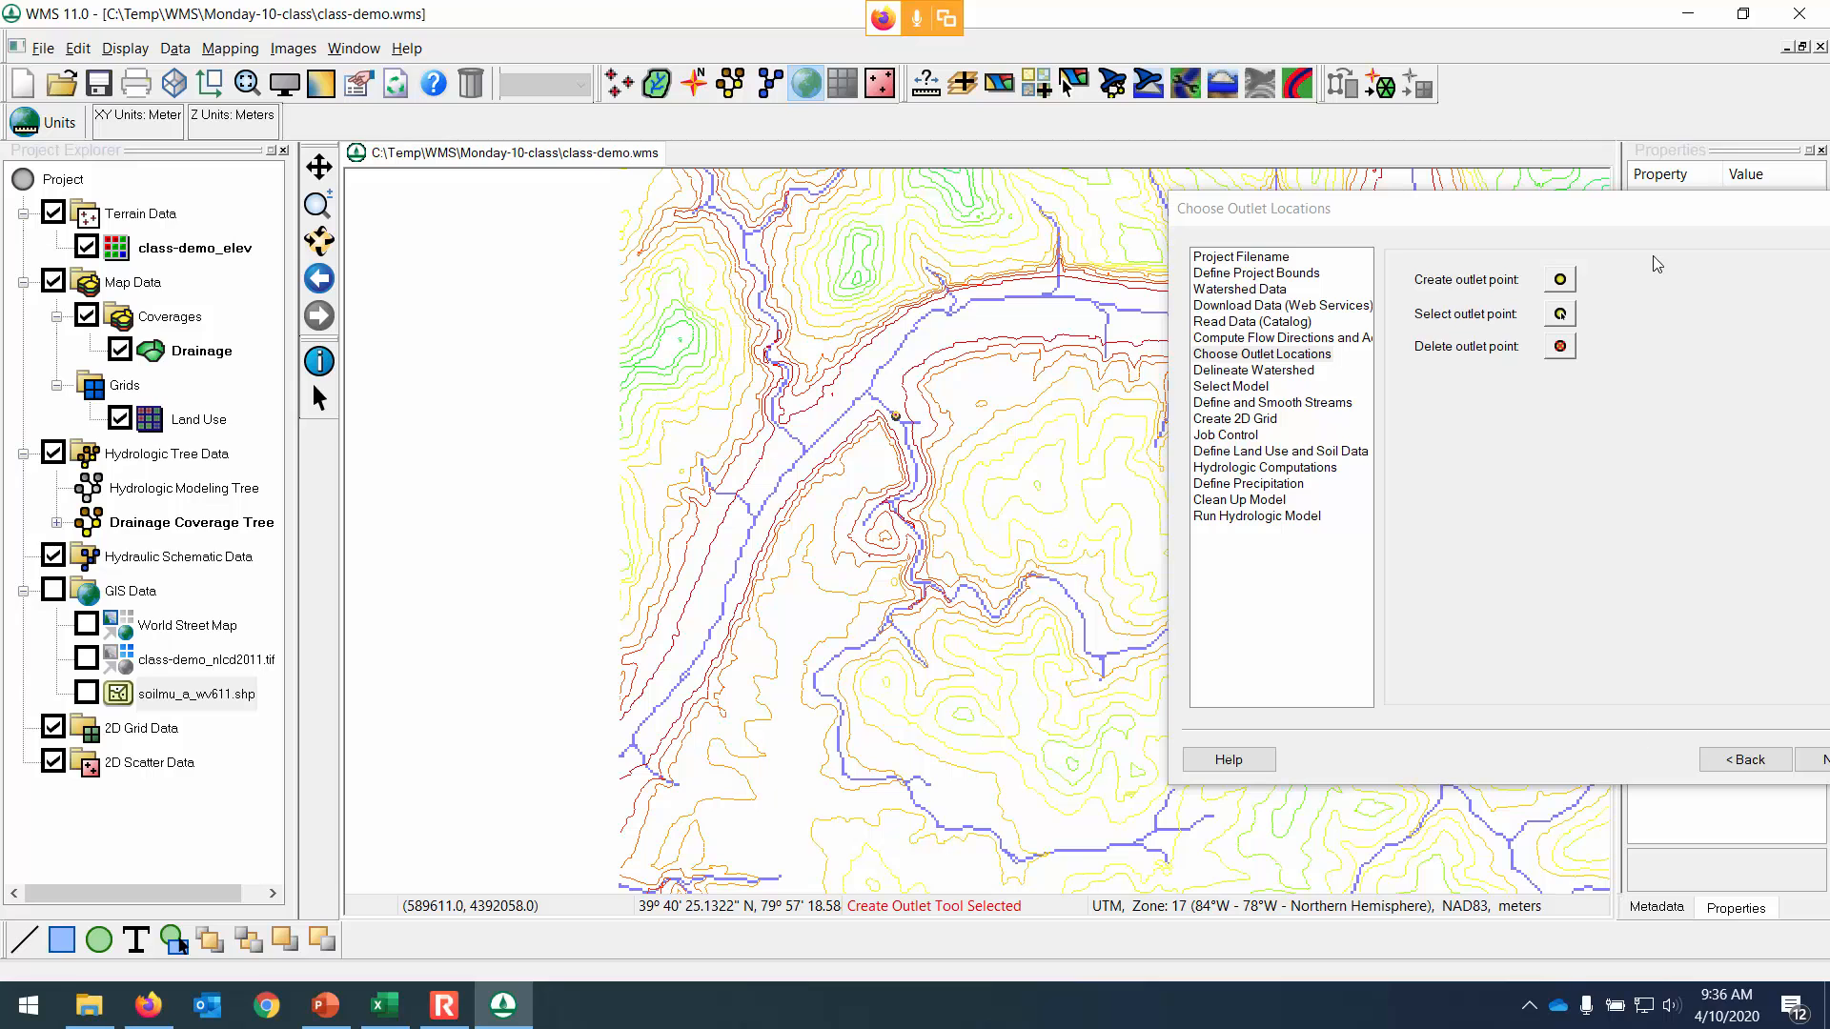
Delineate the watershed above the outlet with a 50-acre stream threshold, inspect the basin boundary and close the wizard.
left_click_drag(1635, 236, 1499, 212)
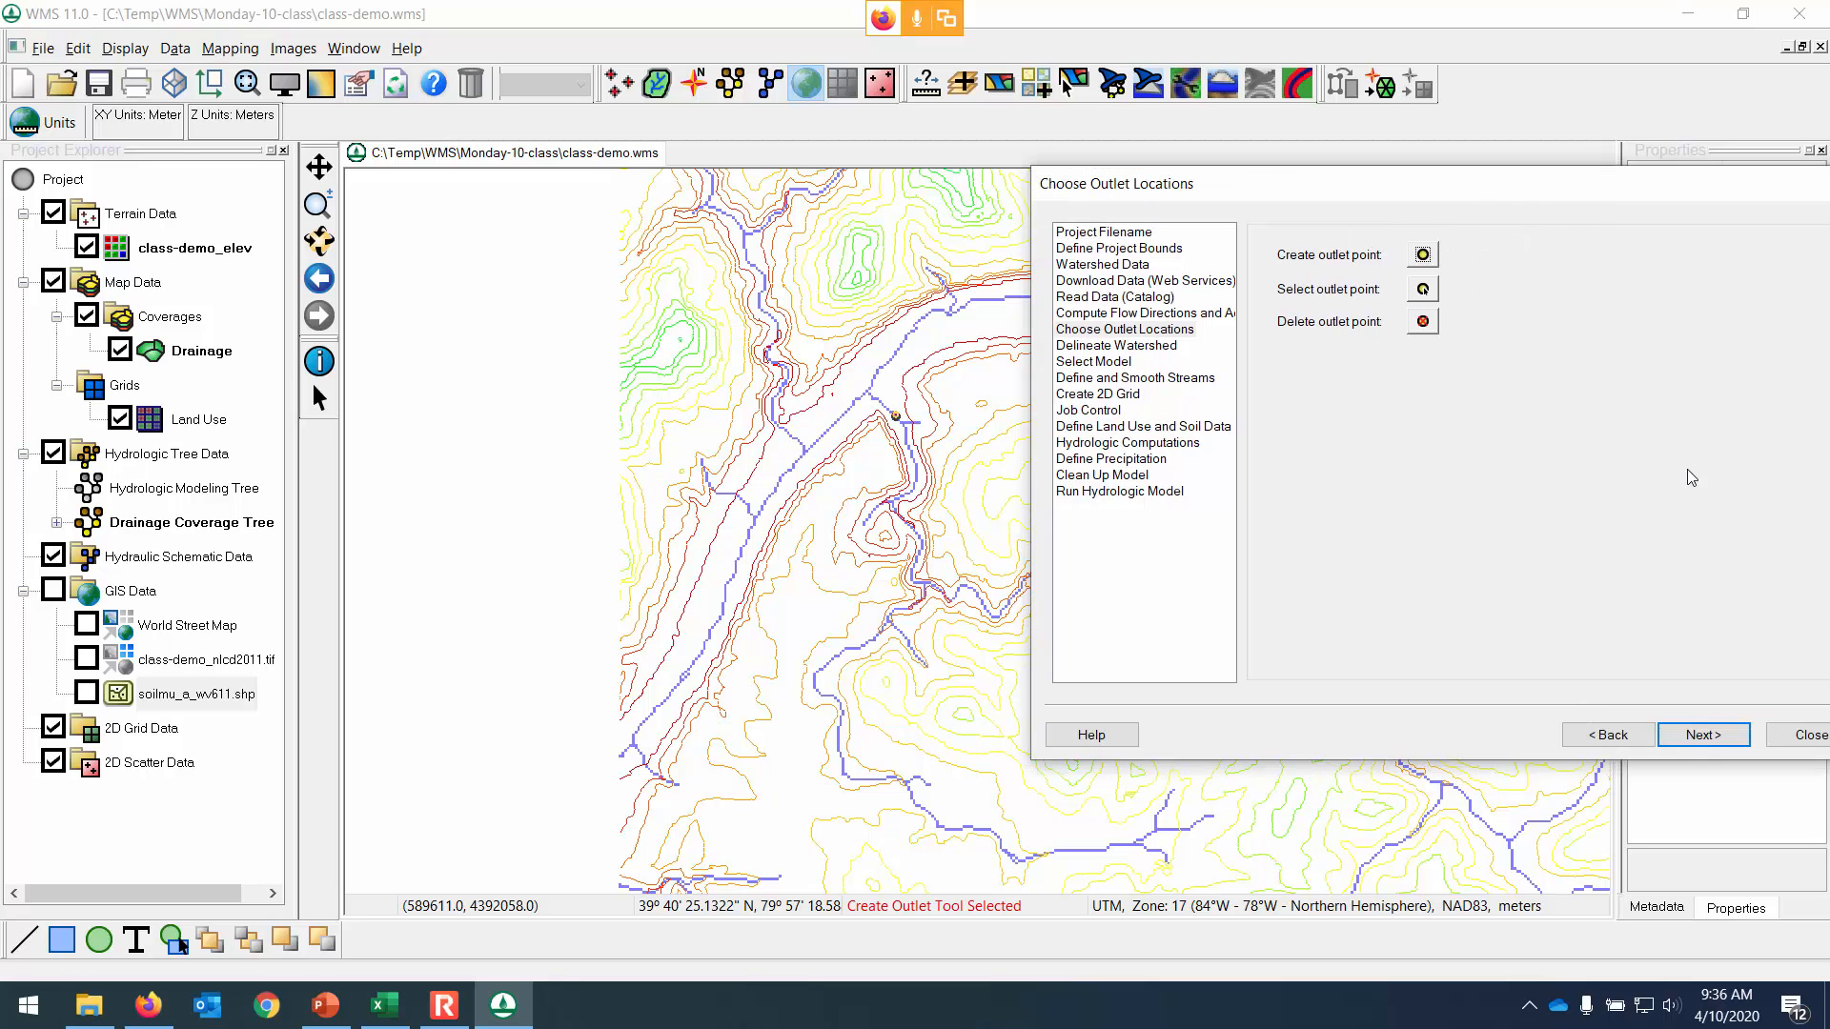
left_click(1702, 735)
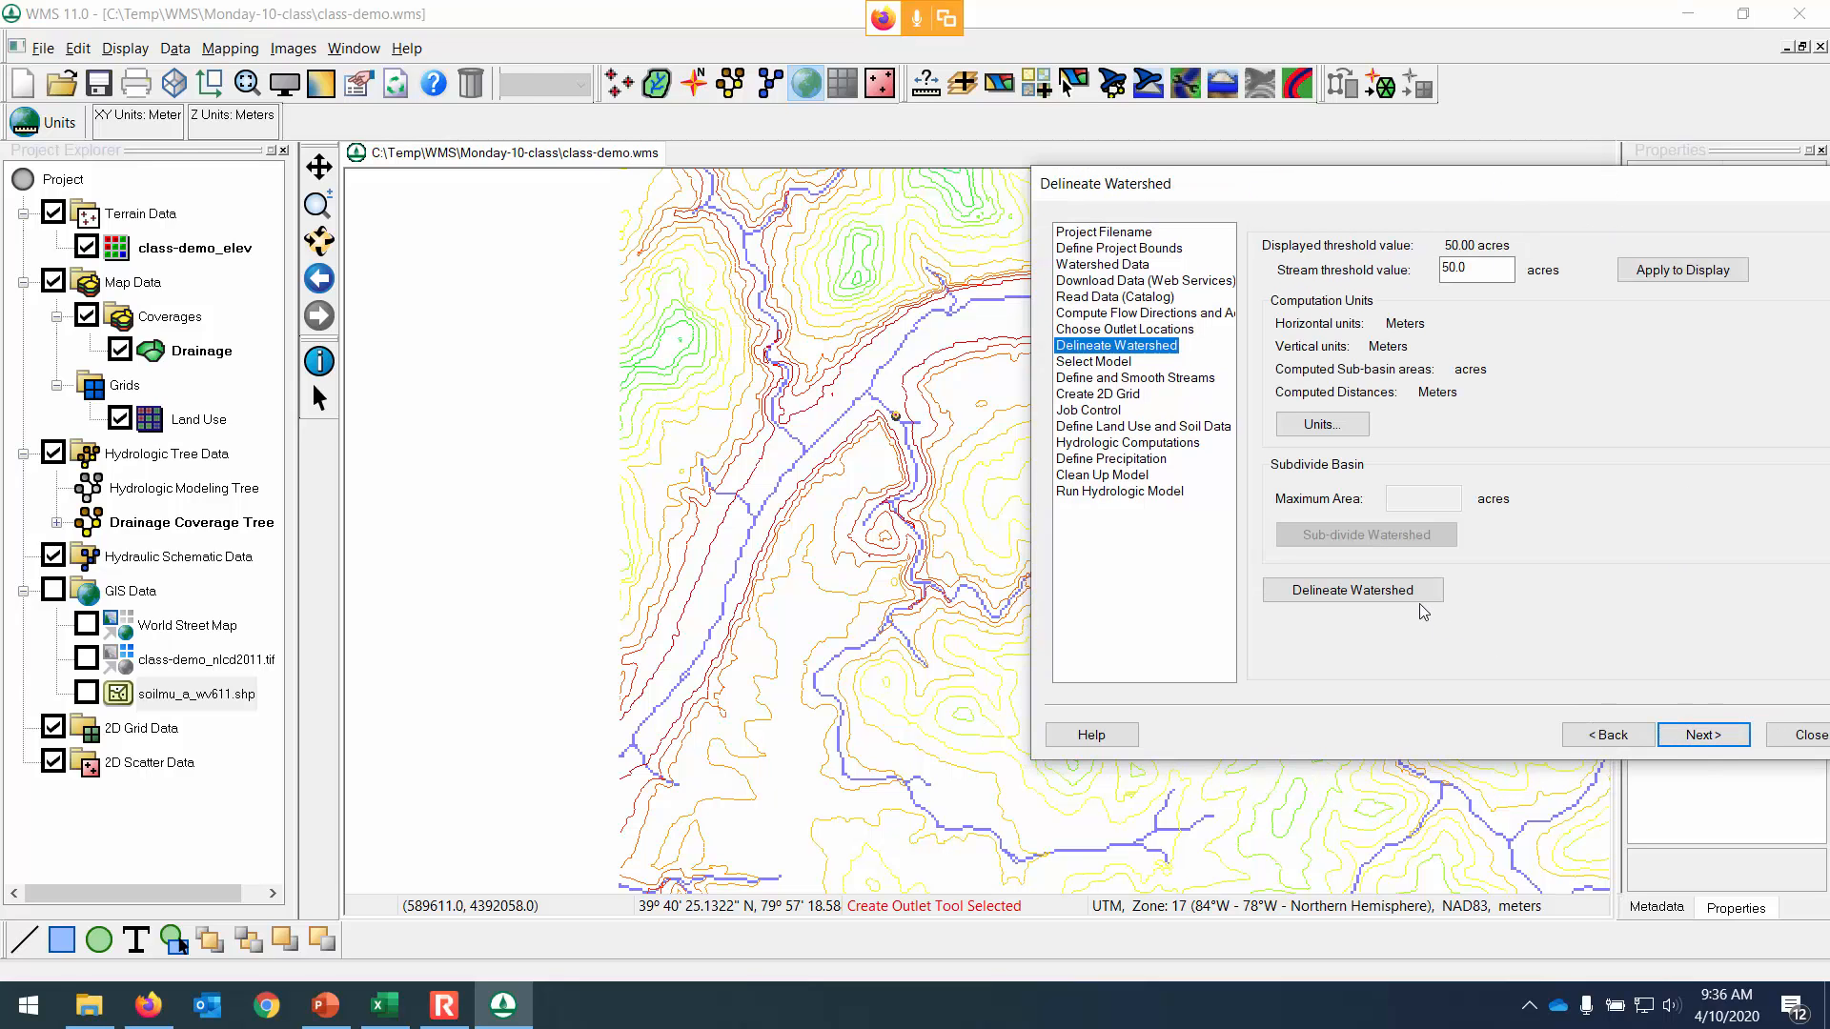
left_click(1418, 593)
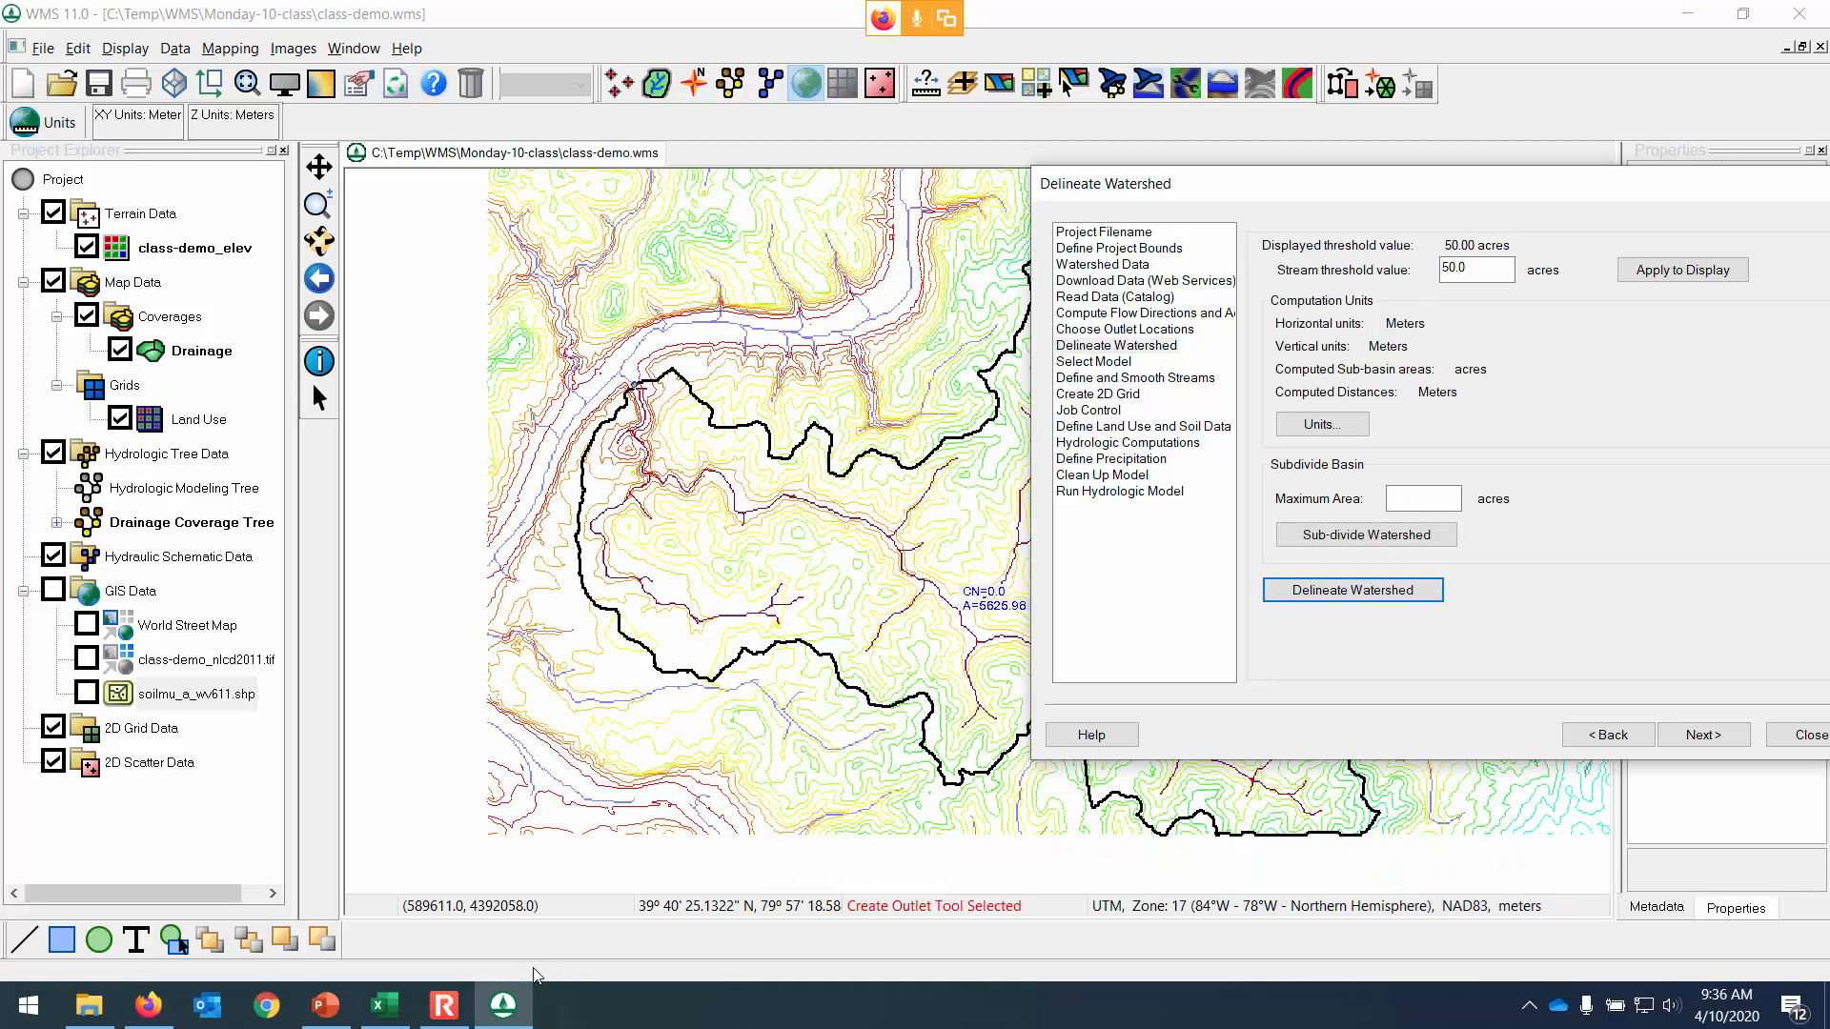
left_click(656, 909)
left_click_drag(1576, 205, 175, 187)
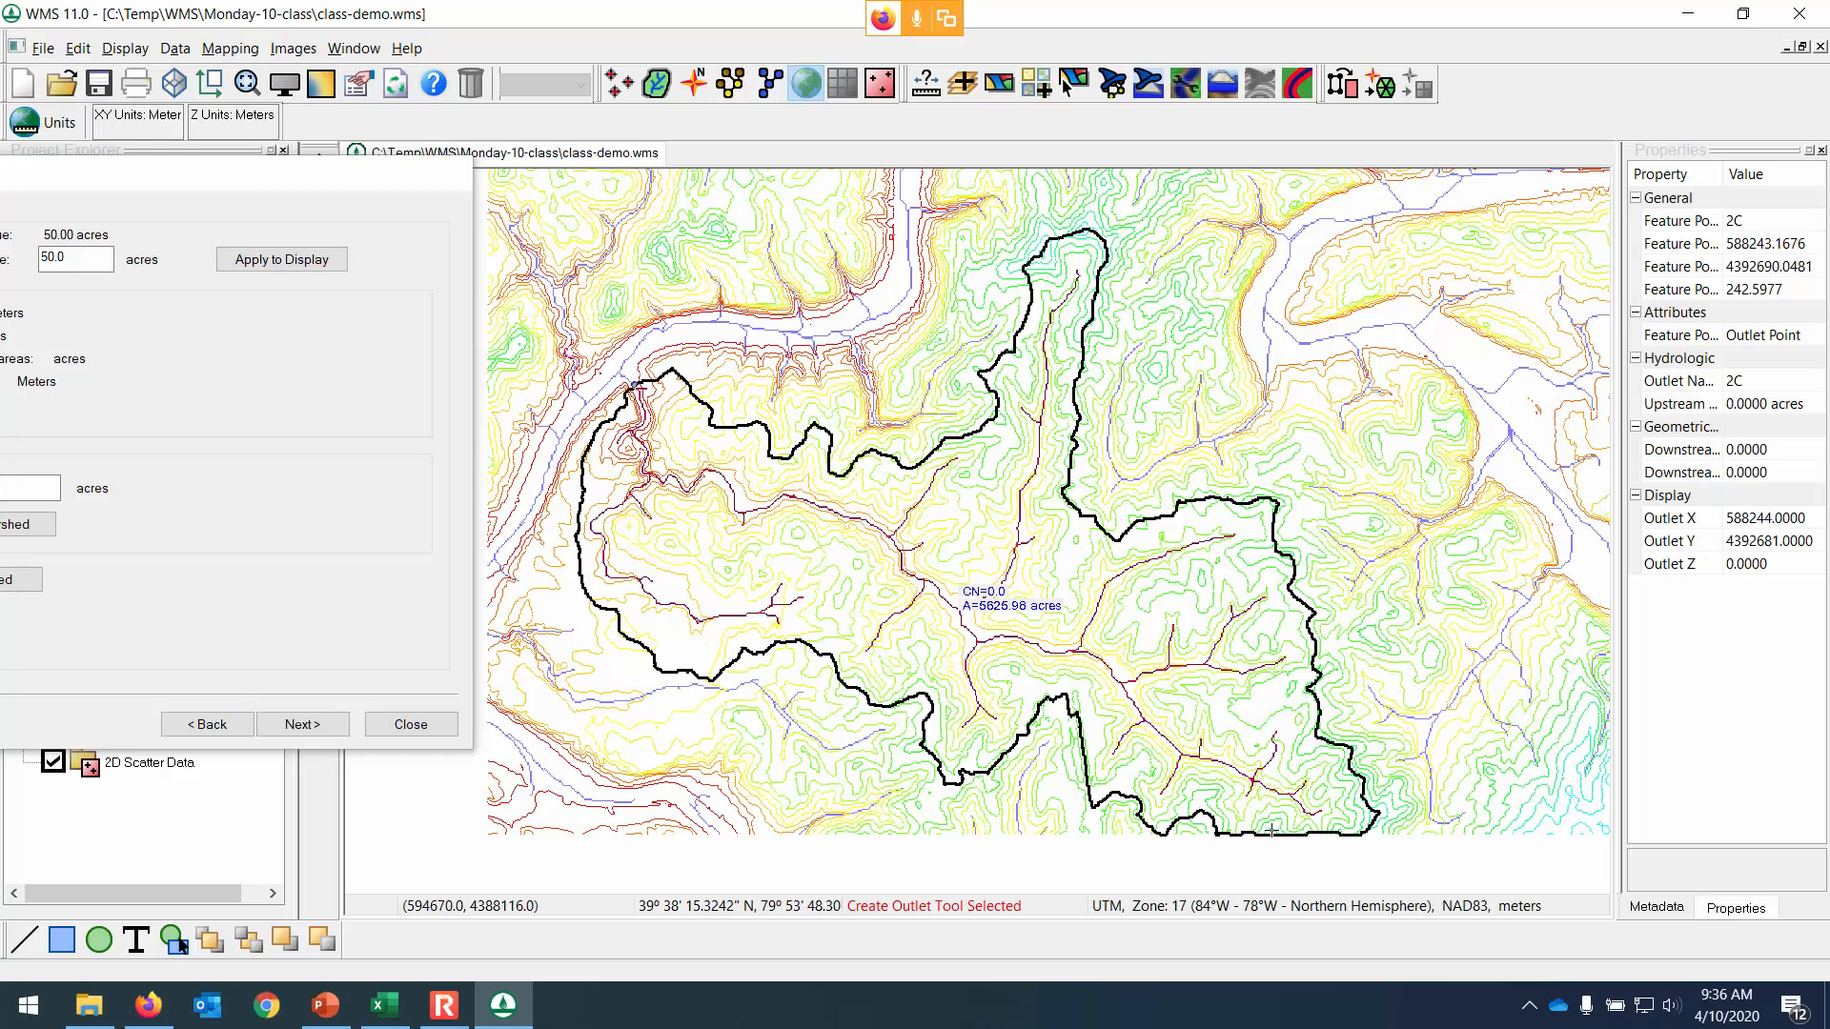
left_click_drag(153, 177, 982, 184)
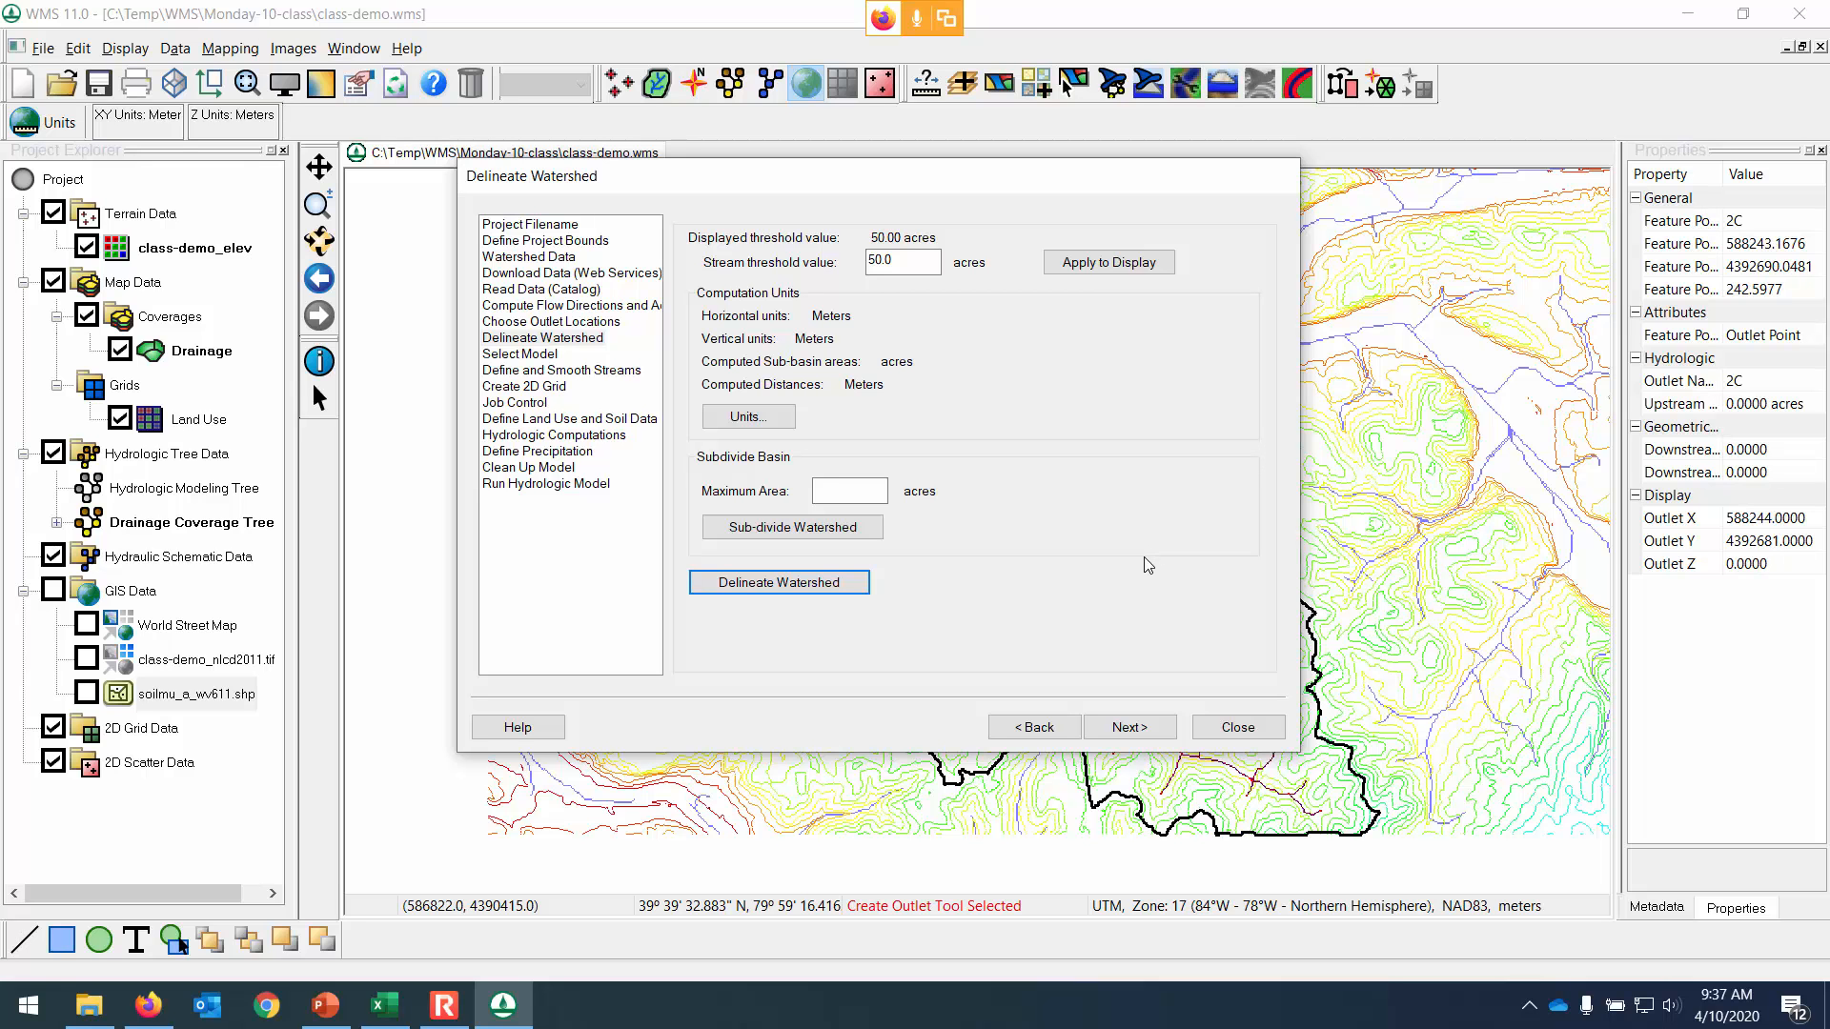
left_click(1238, 727)
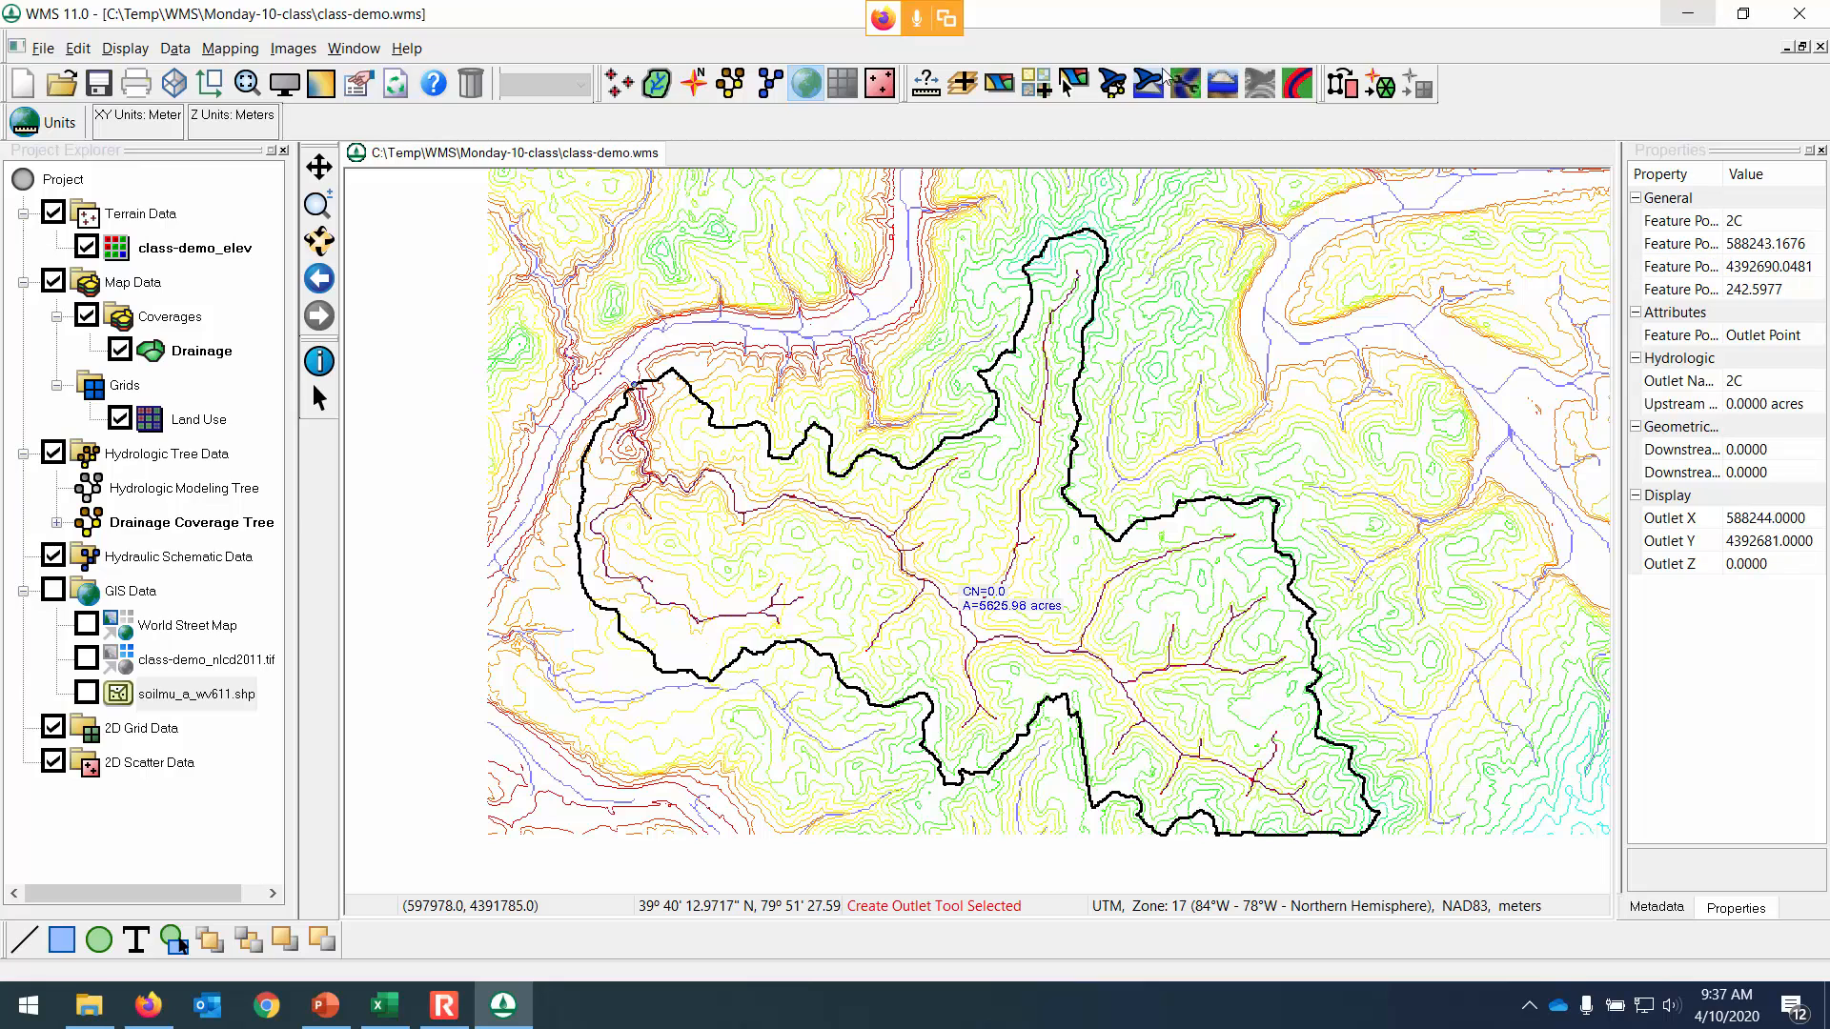
Reopen the Hydrologic Modeling Wizard, select TR-55 as the model, initialize the model data and continue past model selection.
left_click(1115, 88)
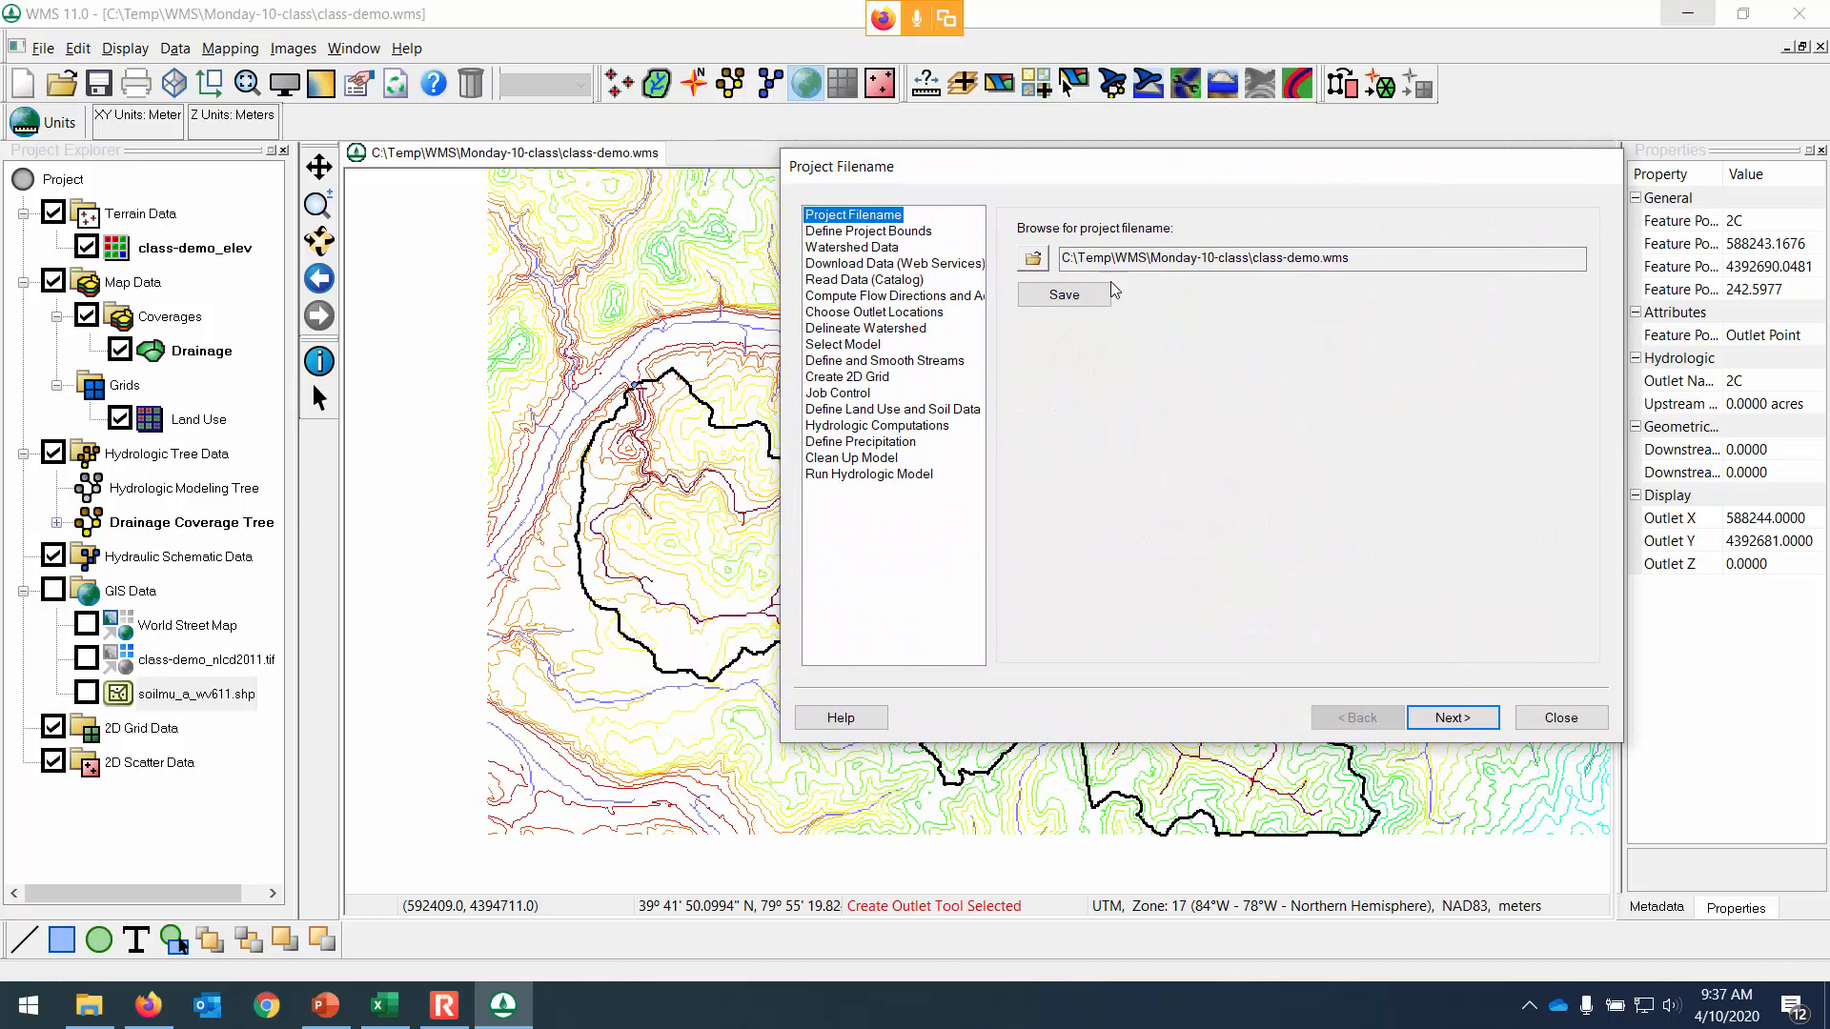
left_click(902, 330)
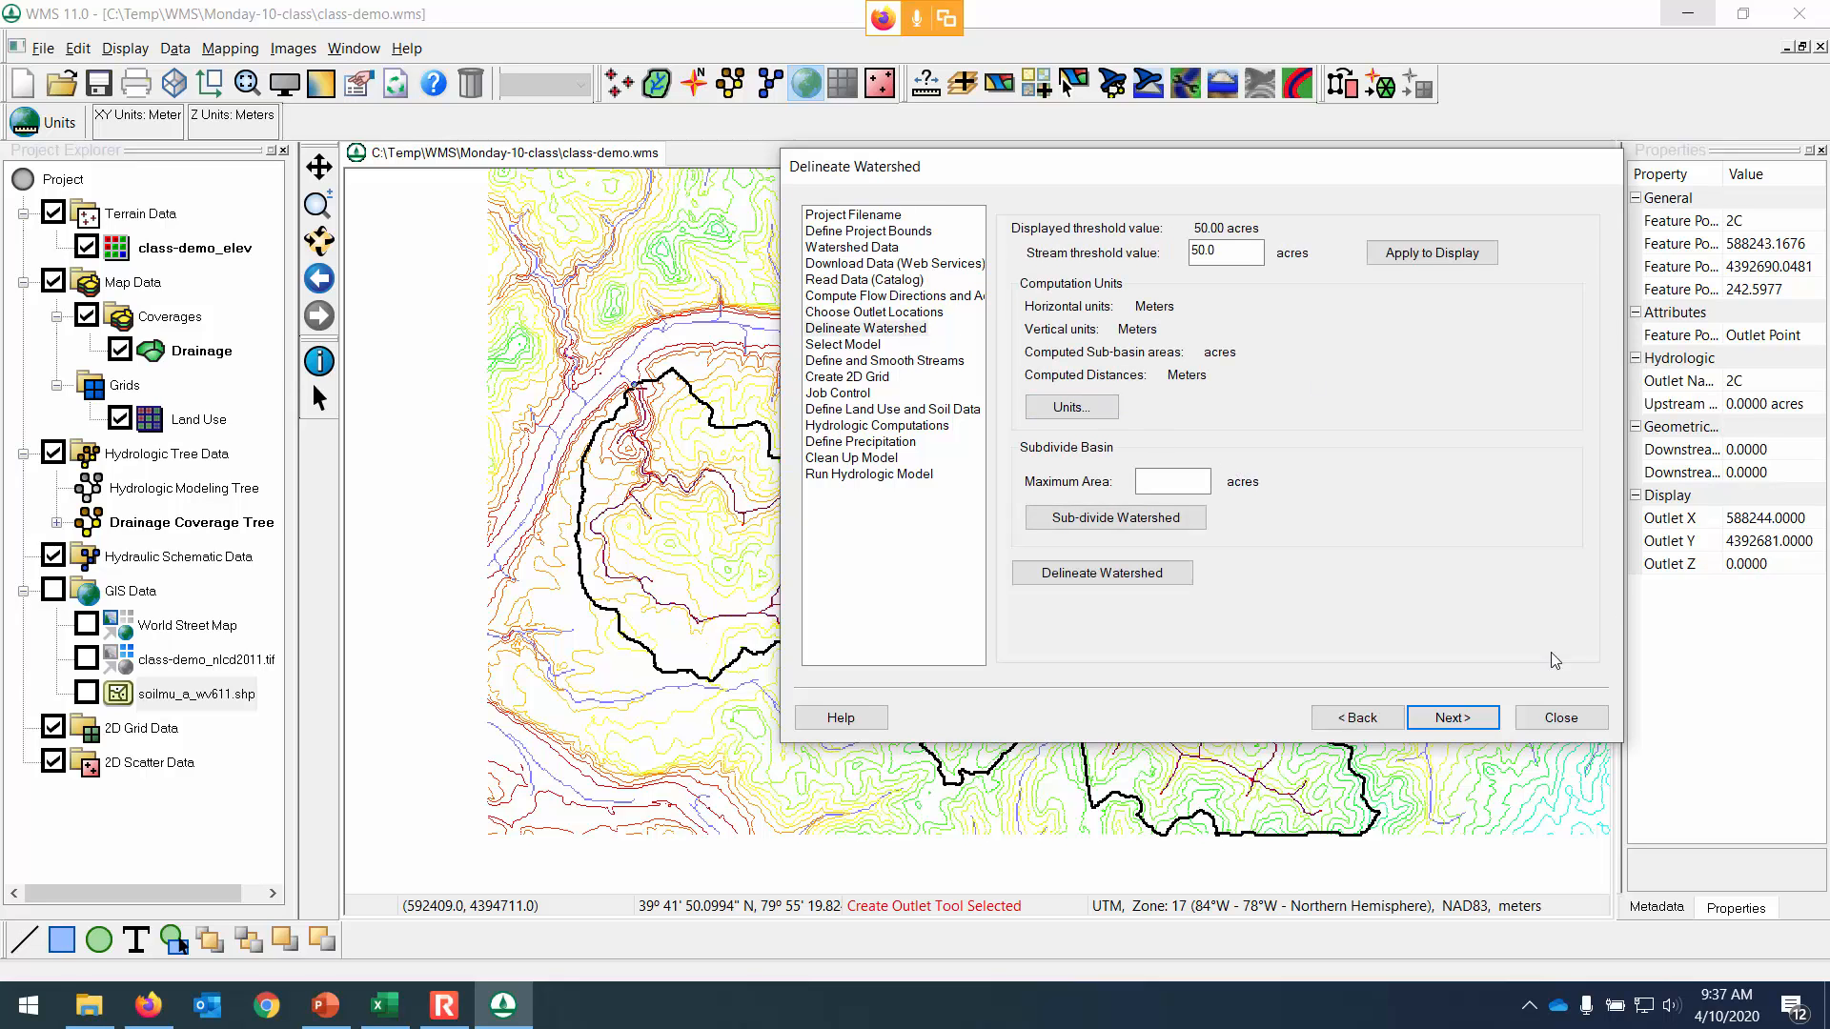
left_click(1454, 717)
left_click(1186, 264)
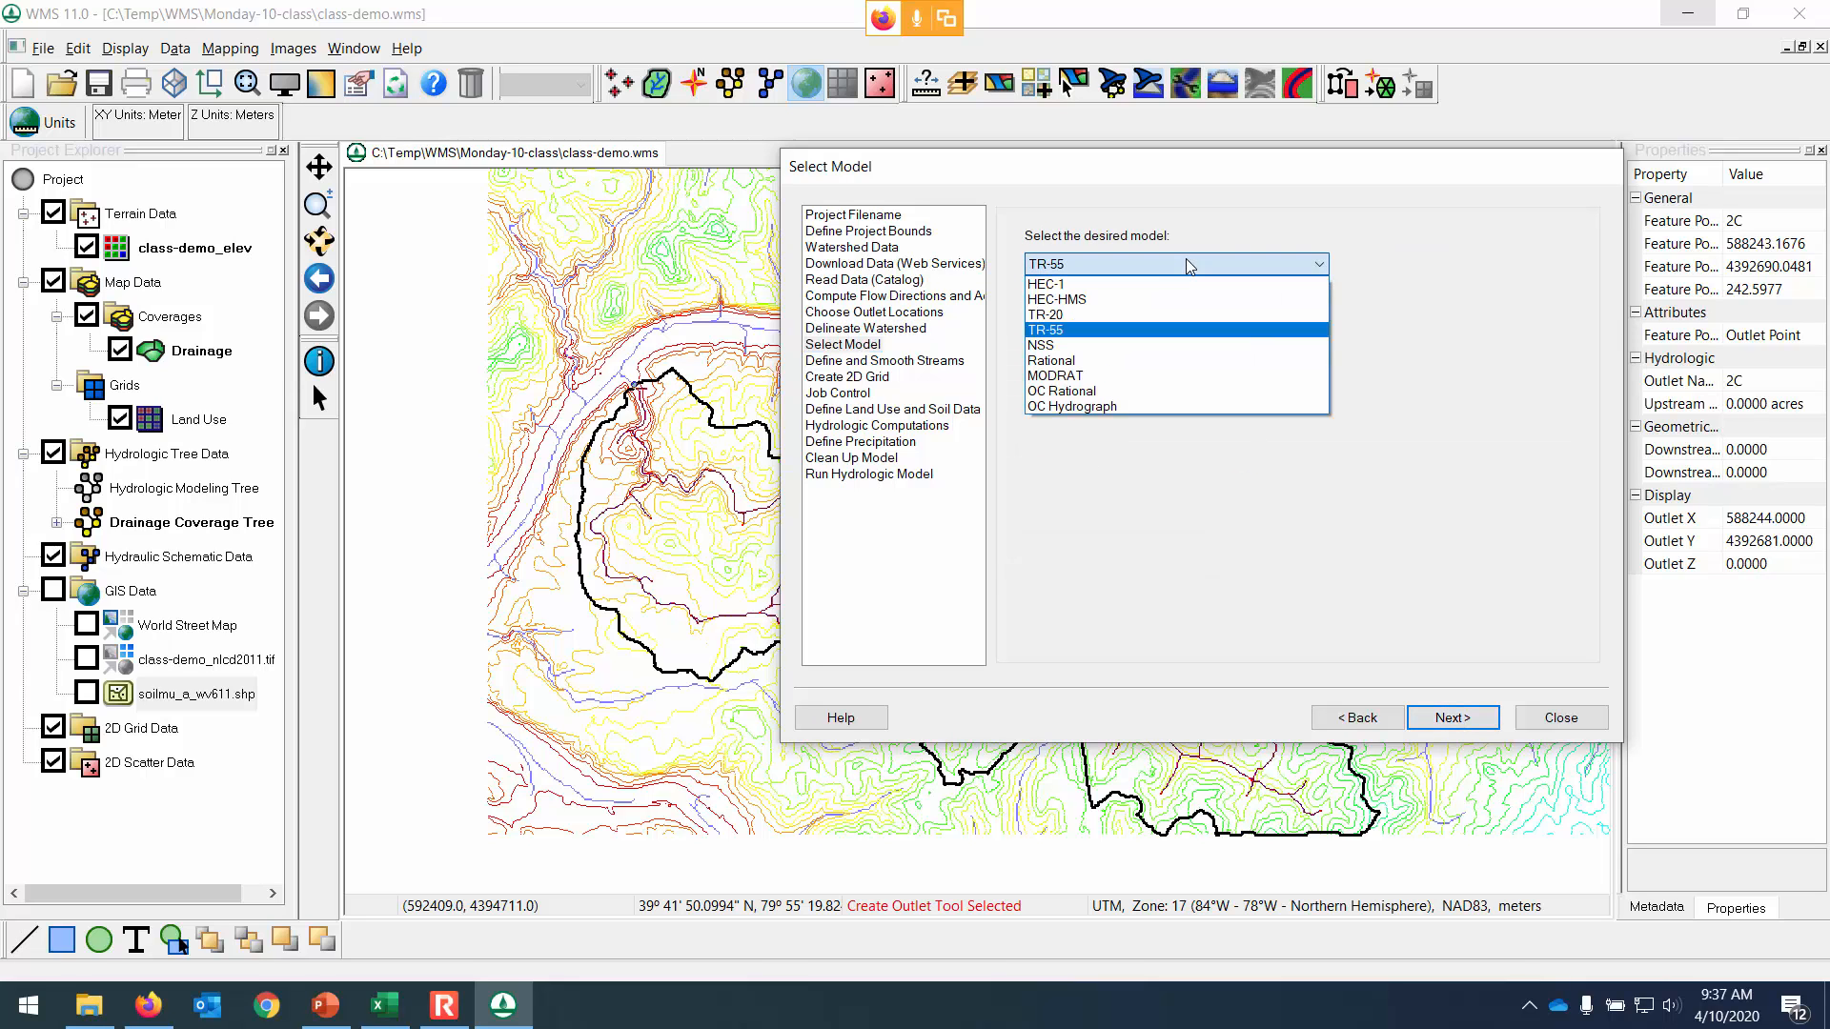
left_click(1159, 333)
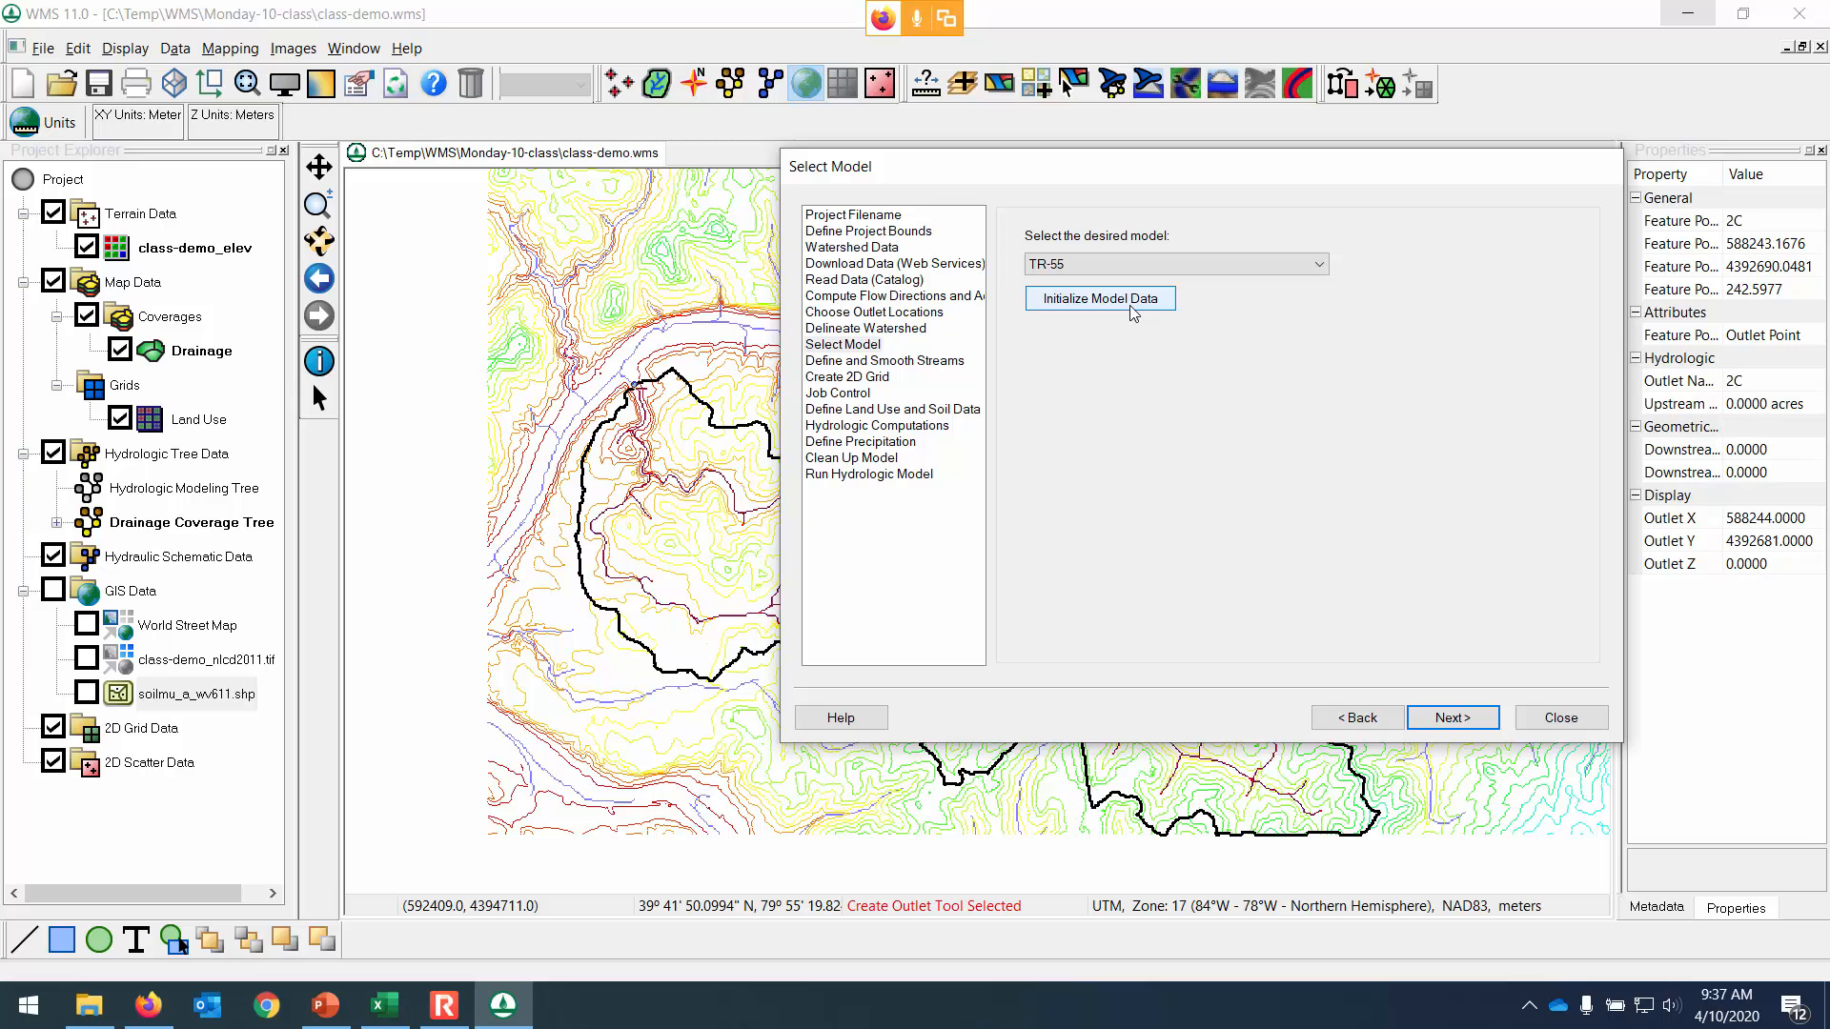
left_click(1135, 303)
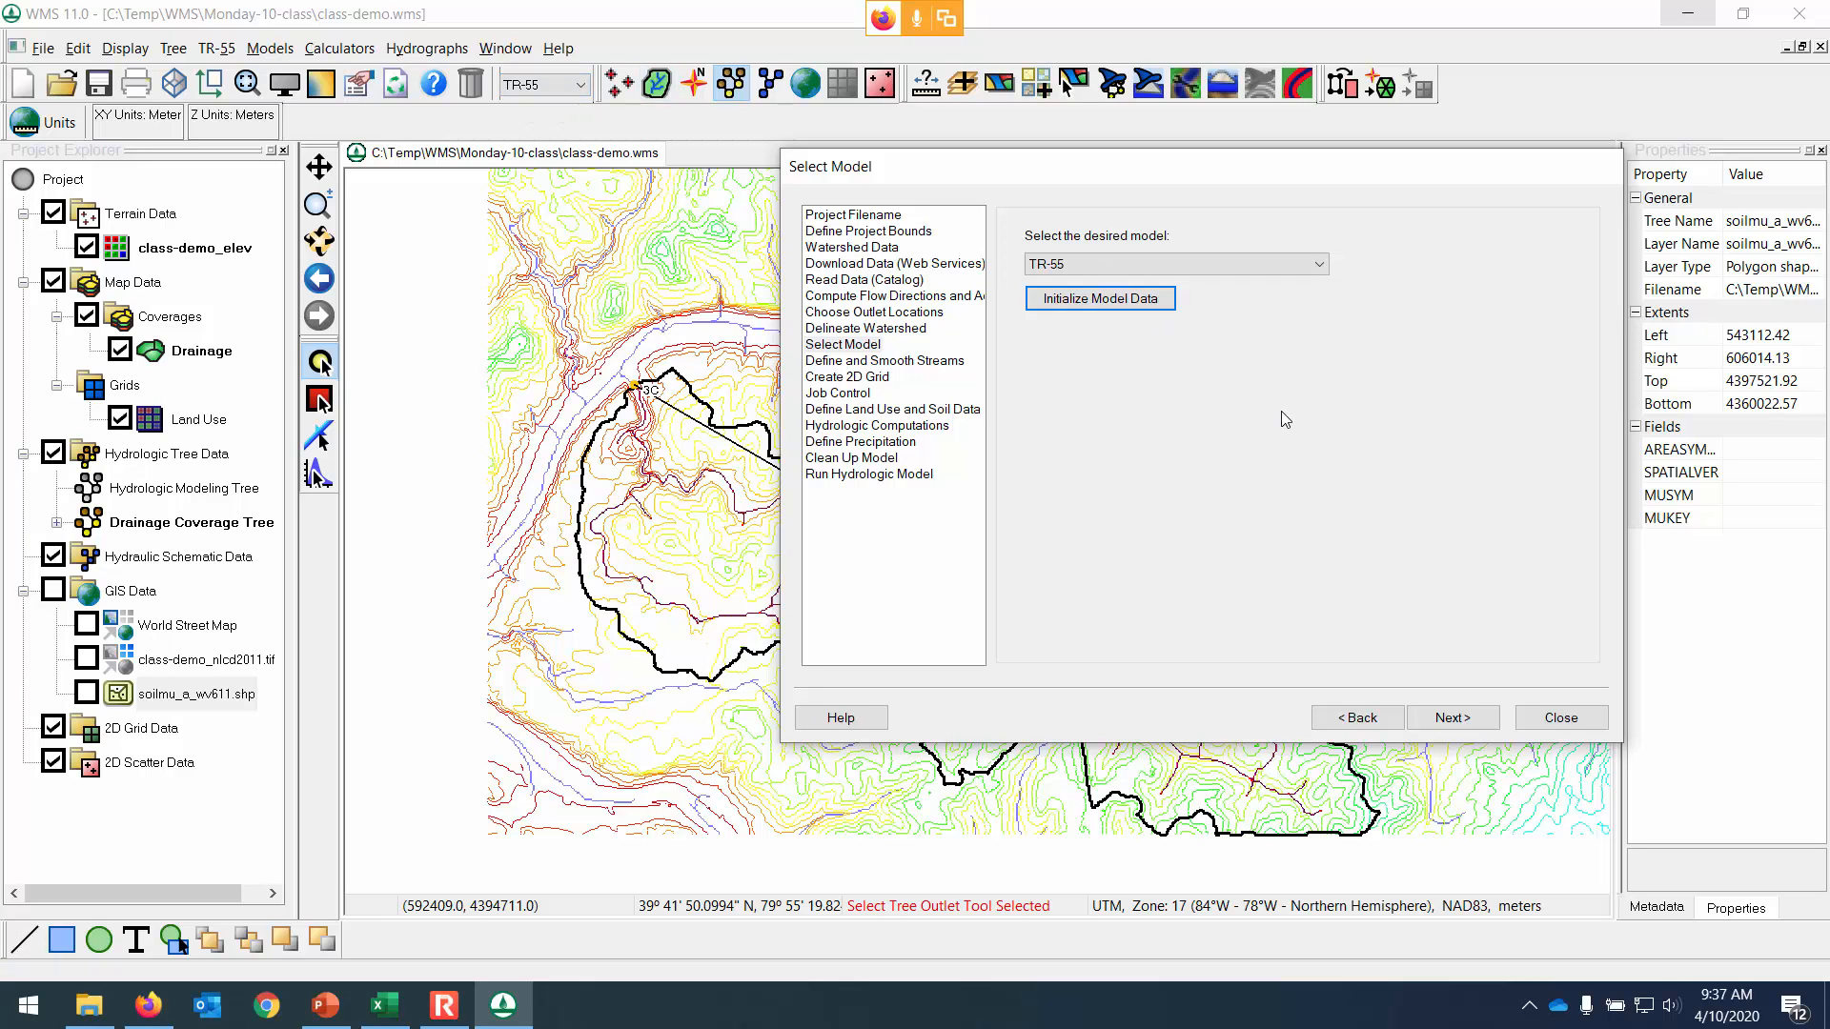
left_click(1474, 721)
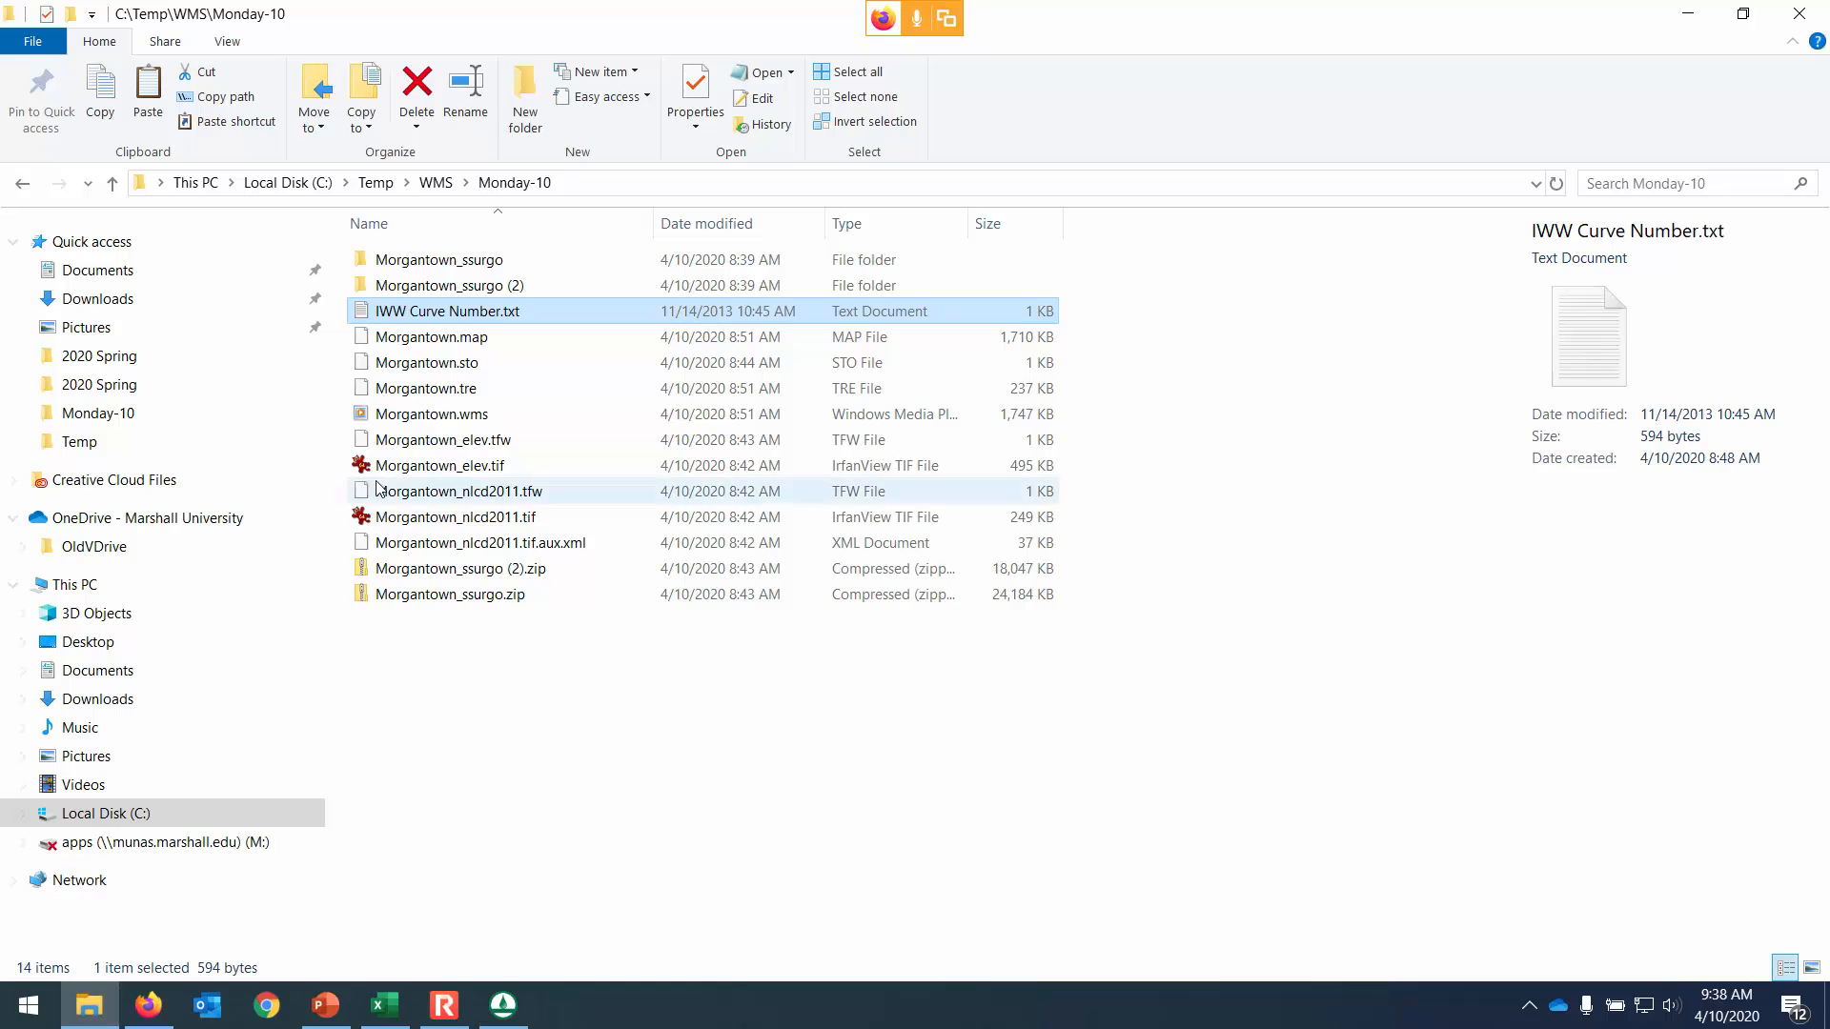
Look through the class-demo_ssurgo soil files in the Monday-10-class folder, then return to WMS.
left_click(440, 184)
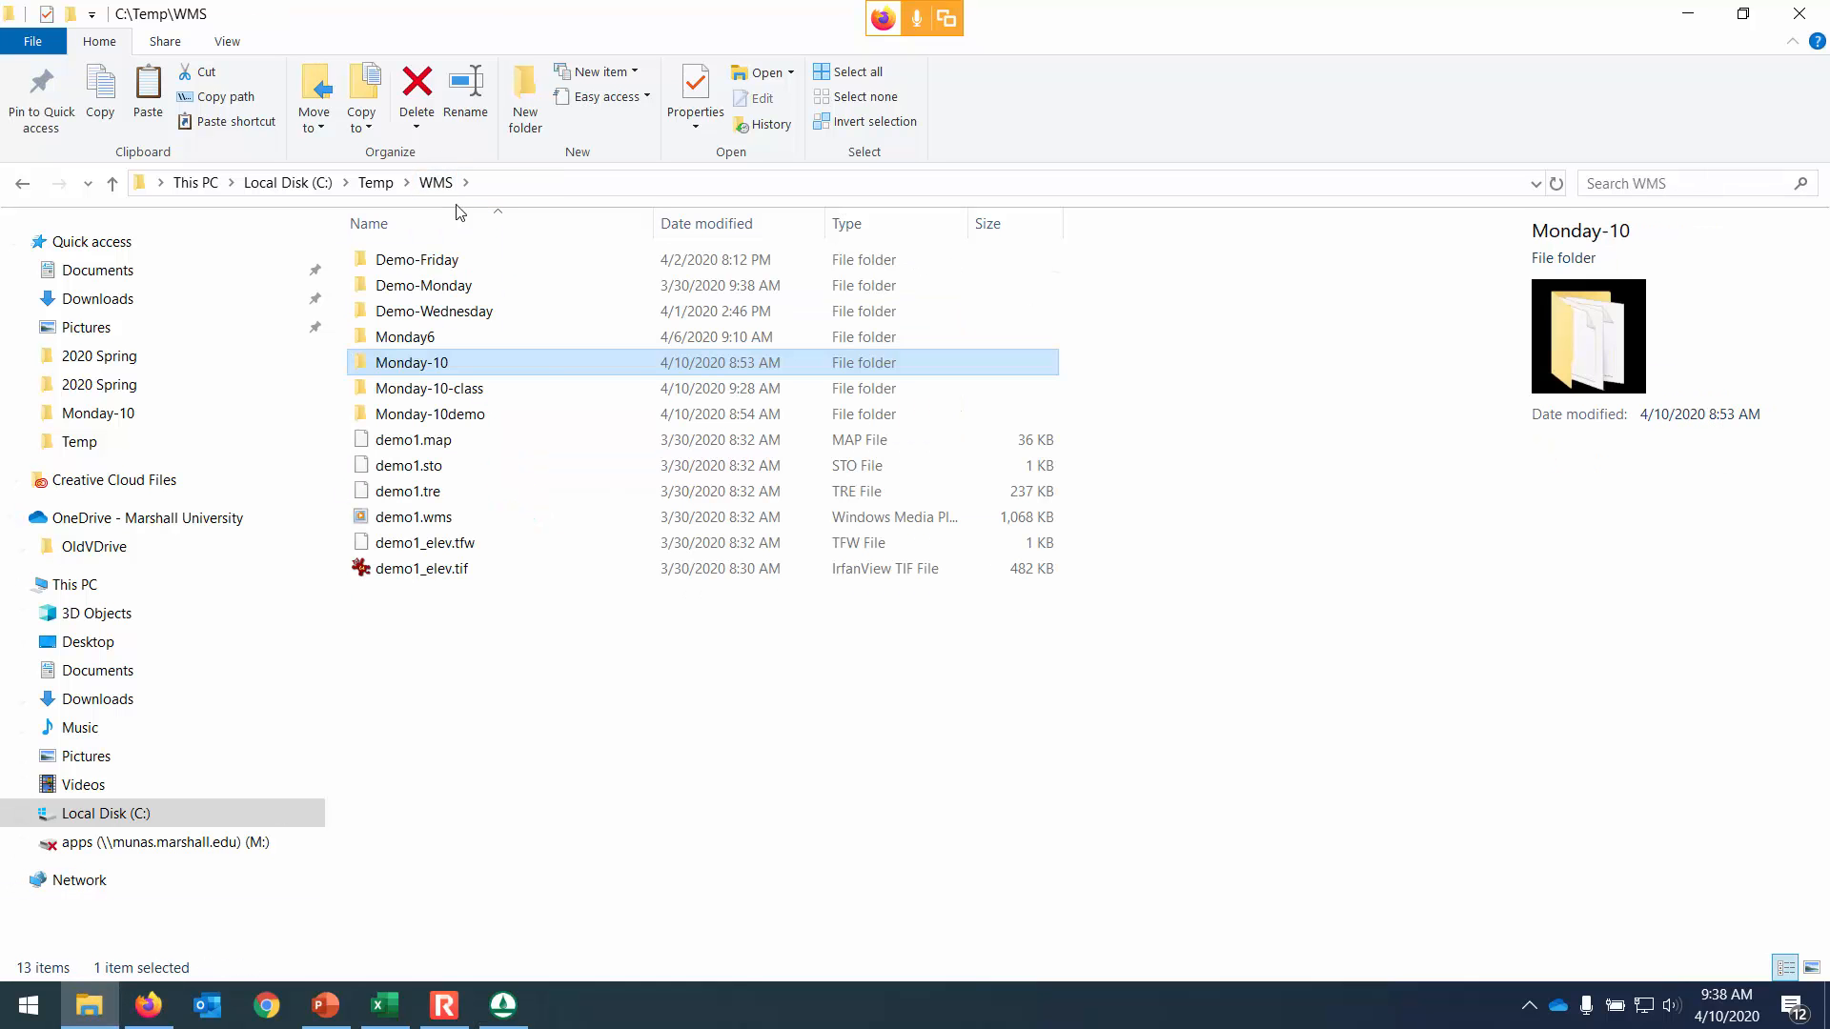
double_click(504, 393)
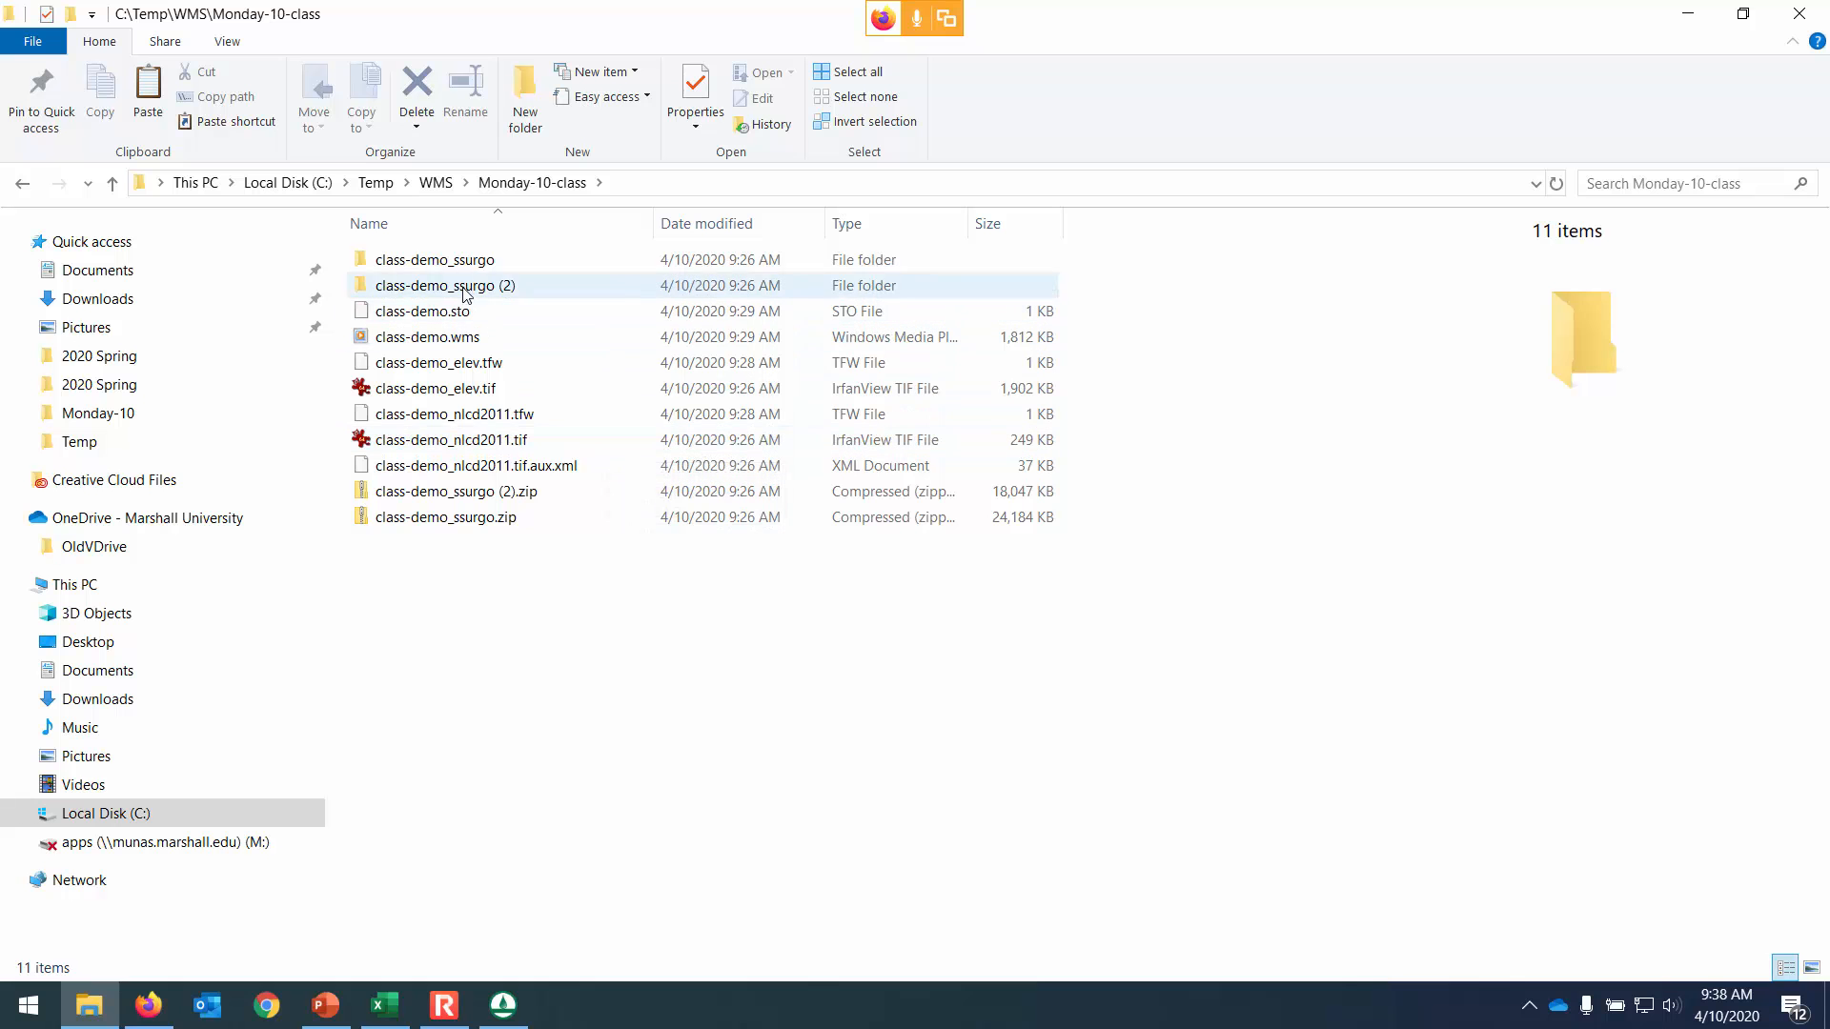
double_click(479, 263)
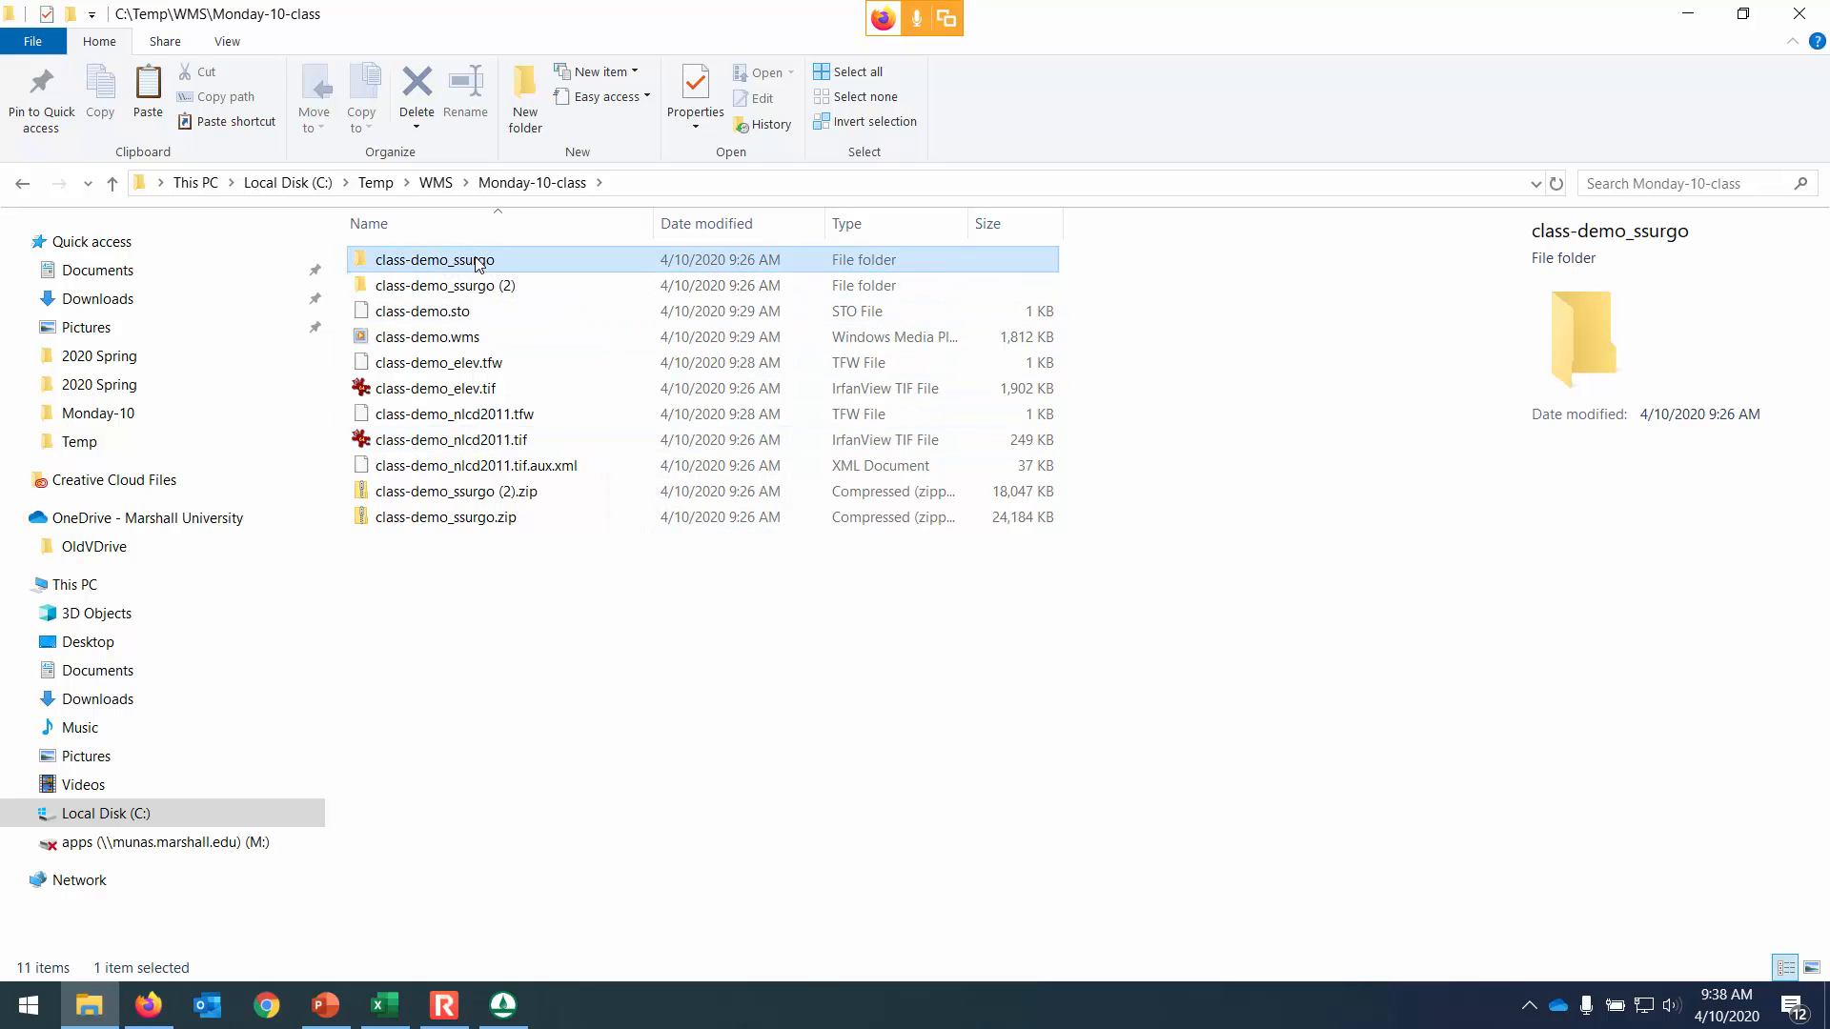
left_click_drag(1496, 312, 1522, 846)
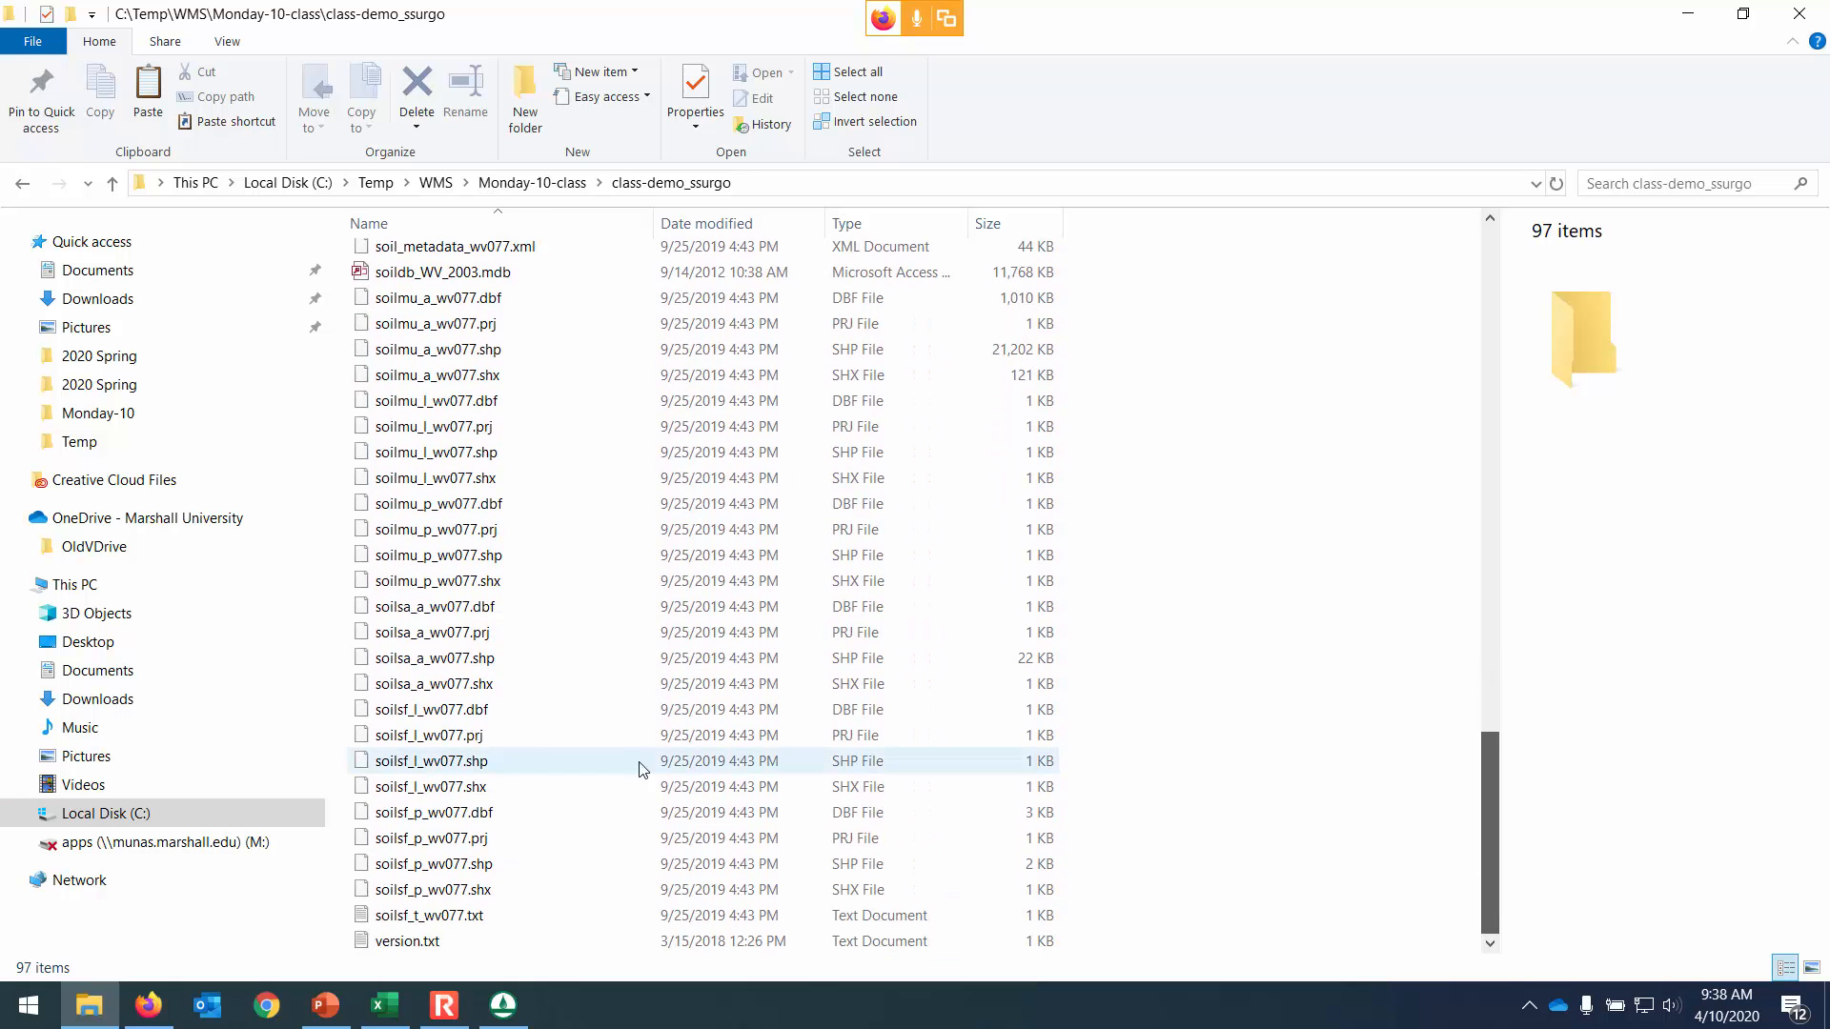
left_click(504, 1004)
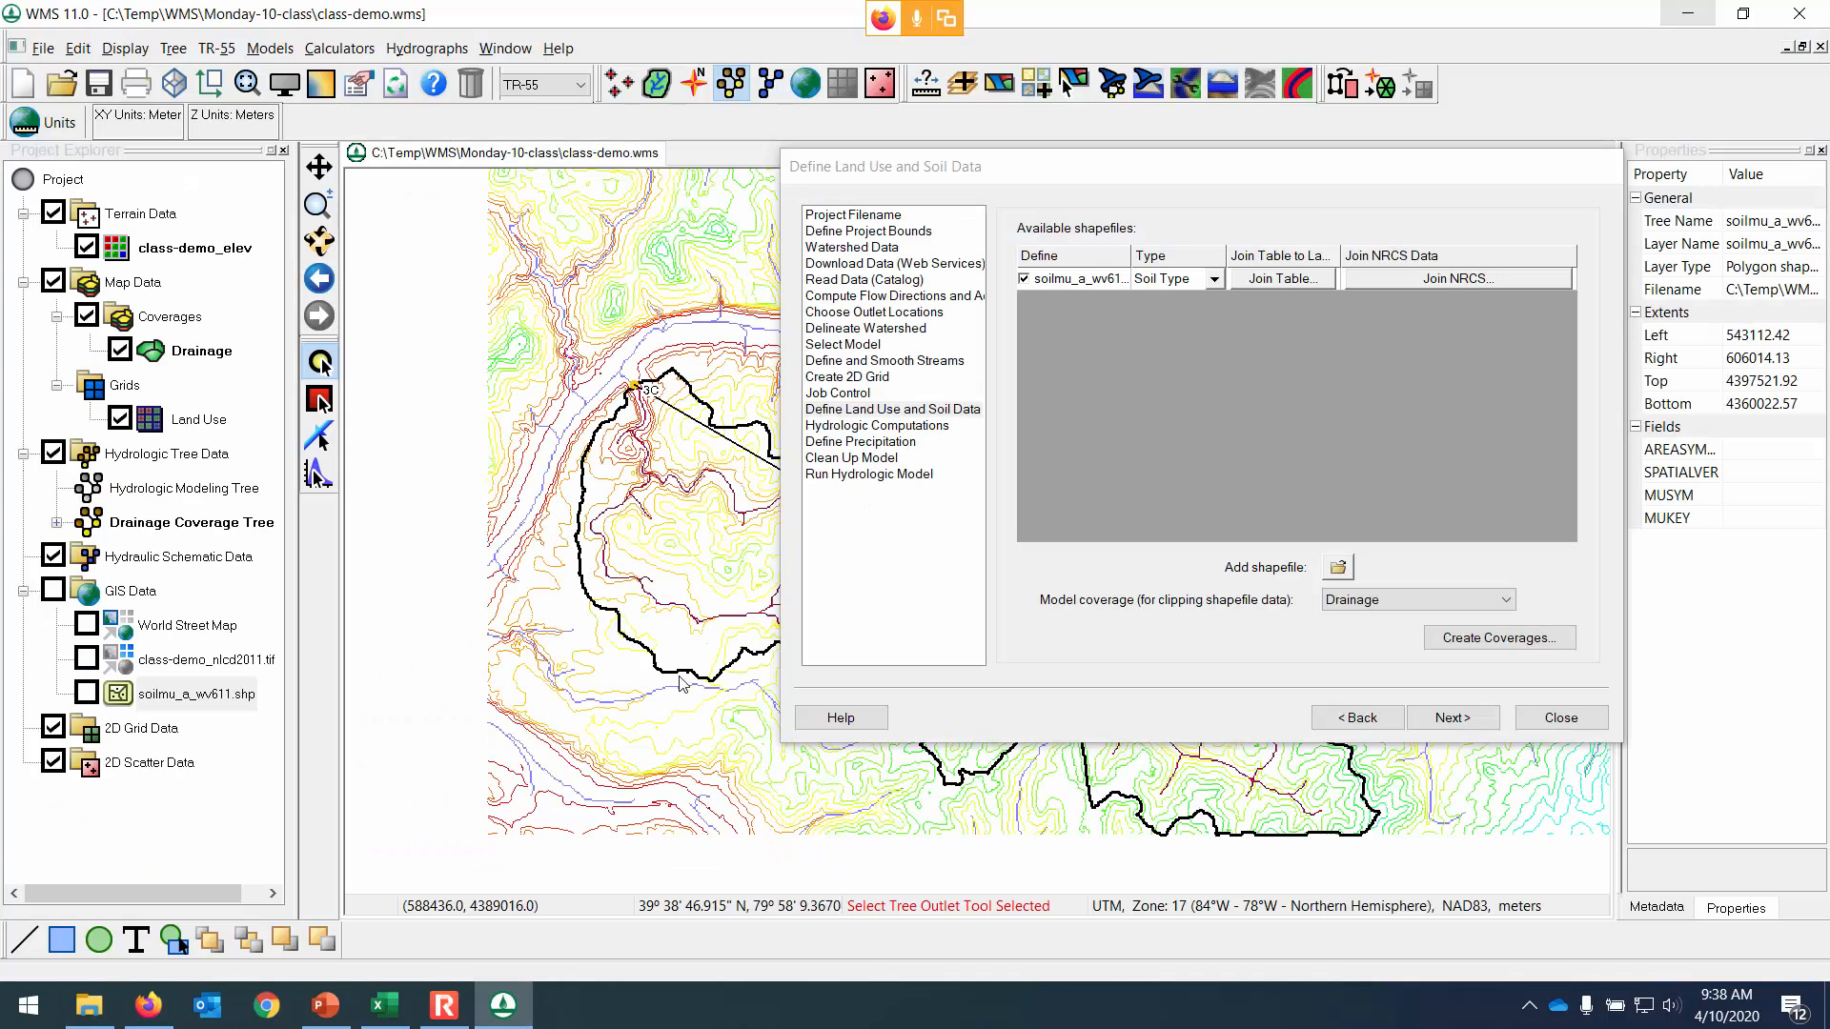
Join NRCS soil texture and HYDGRP data to soilmu_a_wv611.shp, filling blank values with soil group D and silt loam.
left_click(1449, 284)
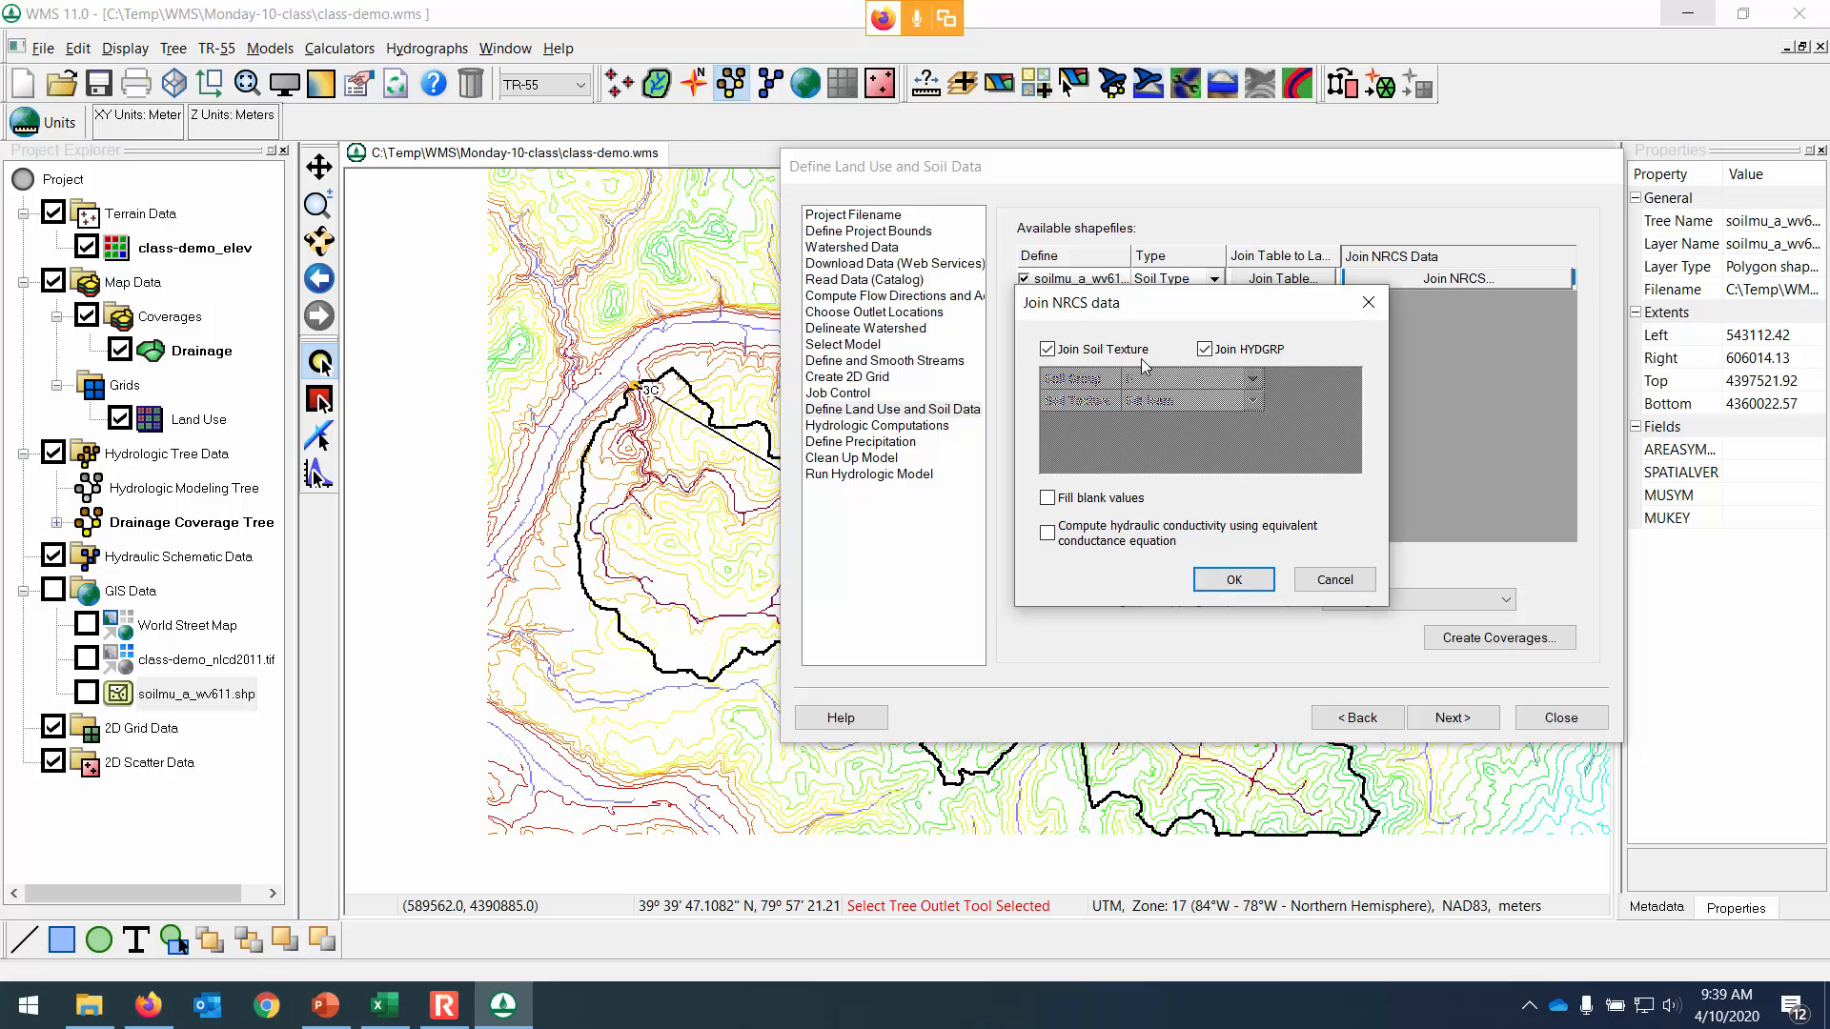
left_click(1075, 494)
key("ctrl")
left_click(1052, 501)
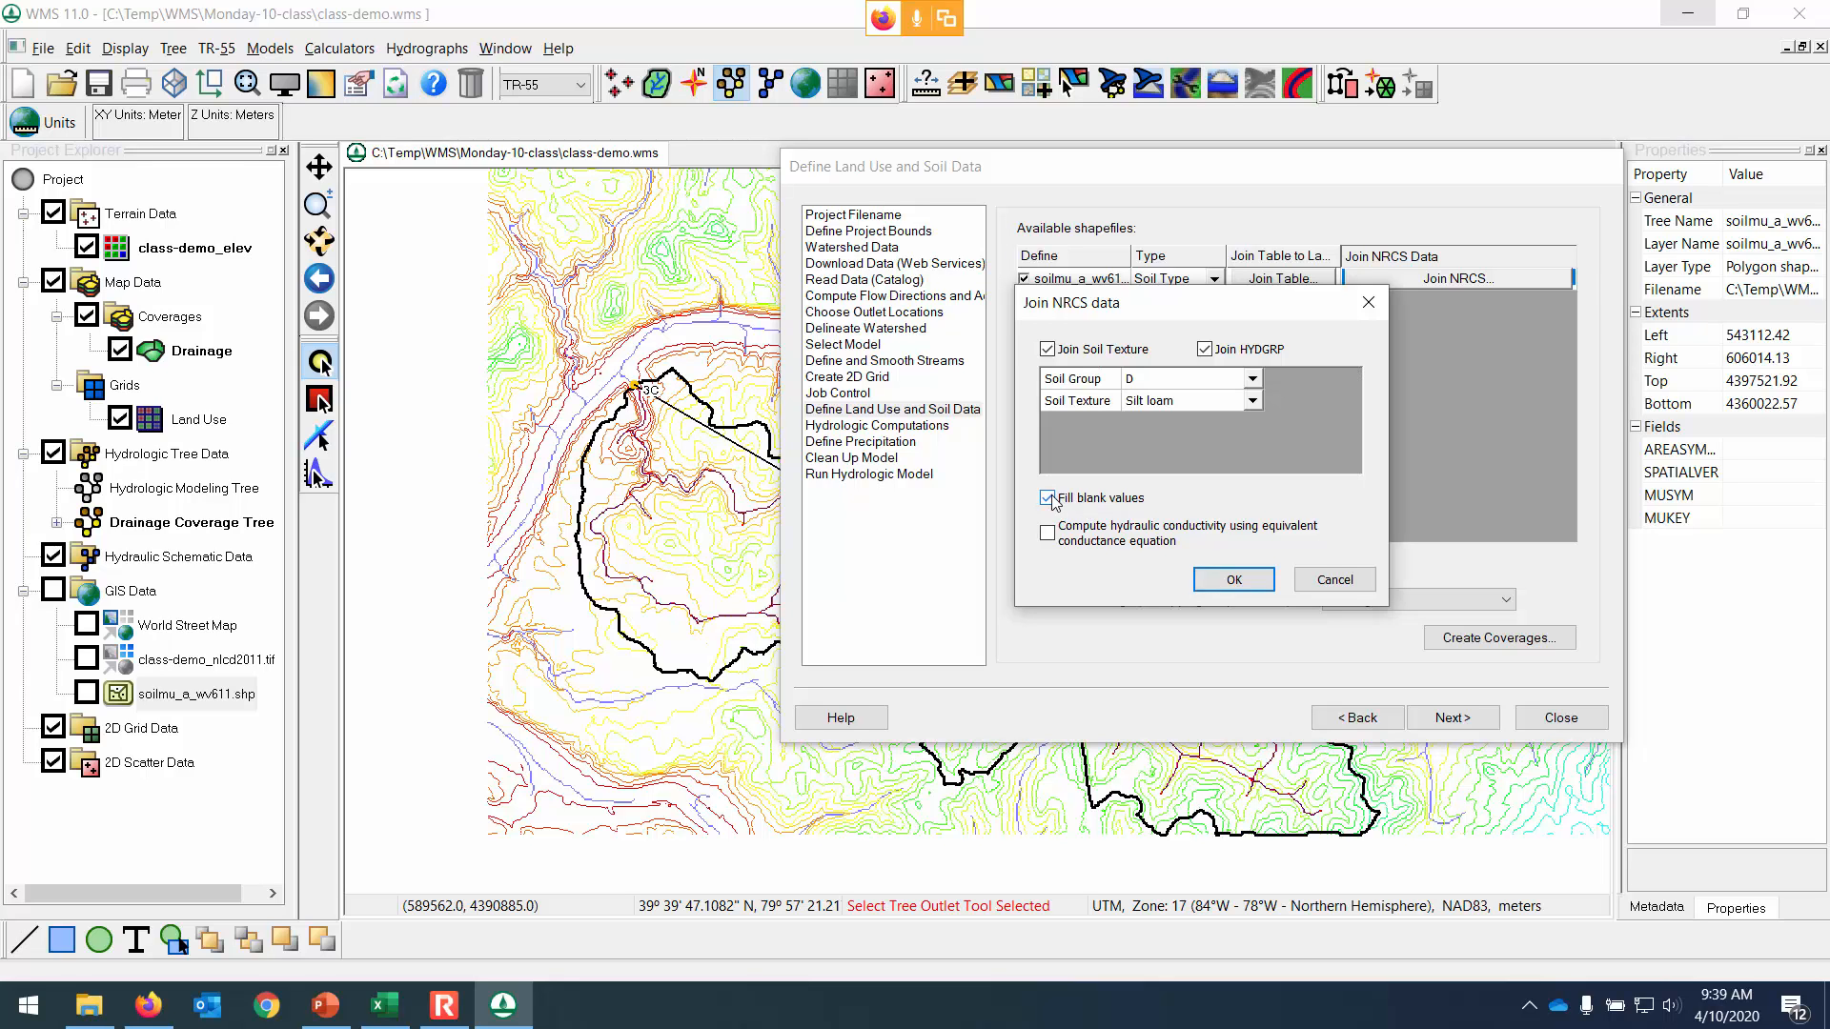
left_click(1260, 377)
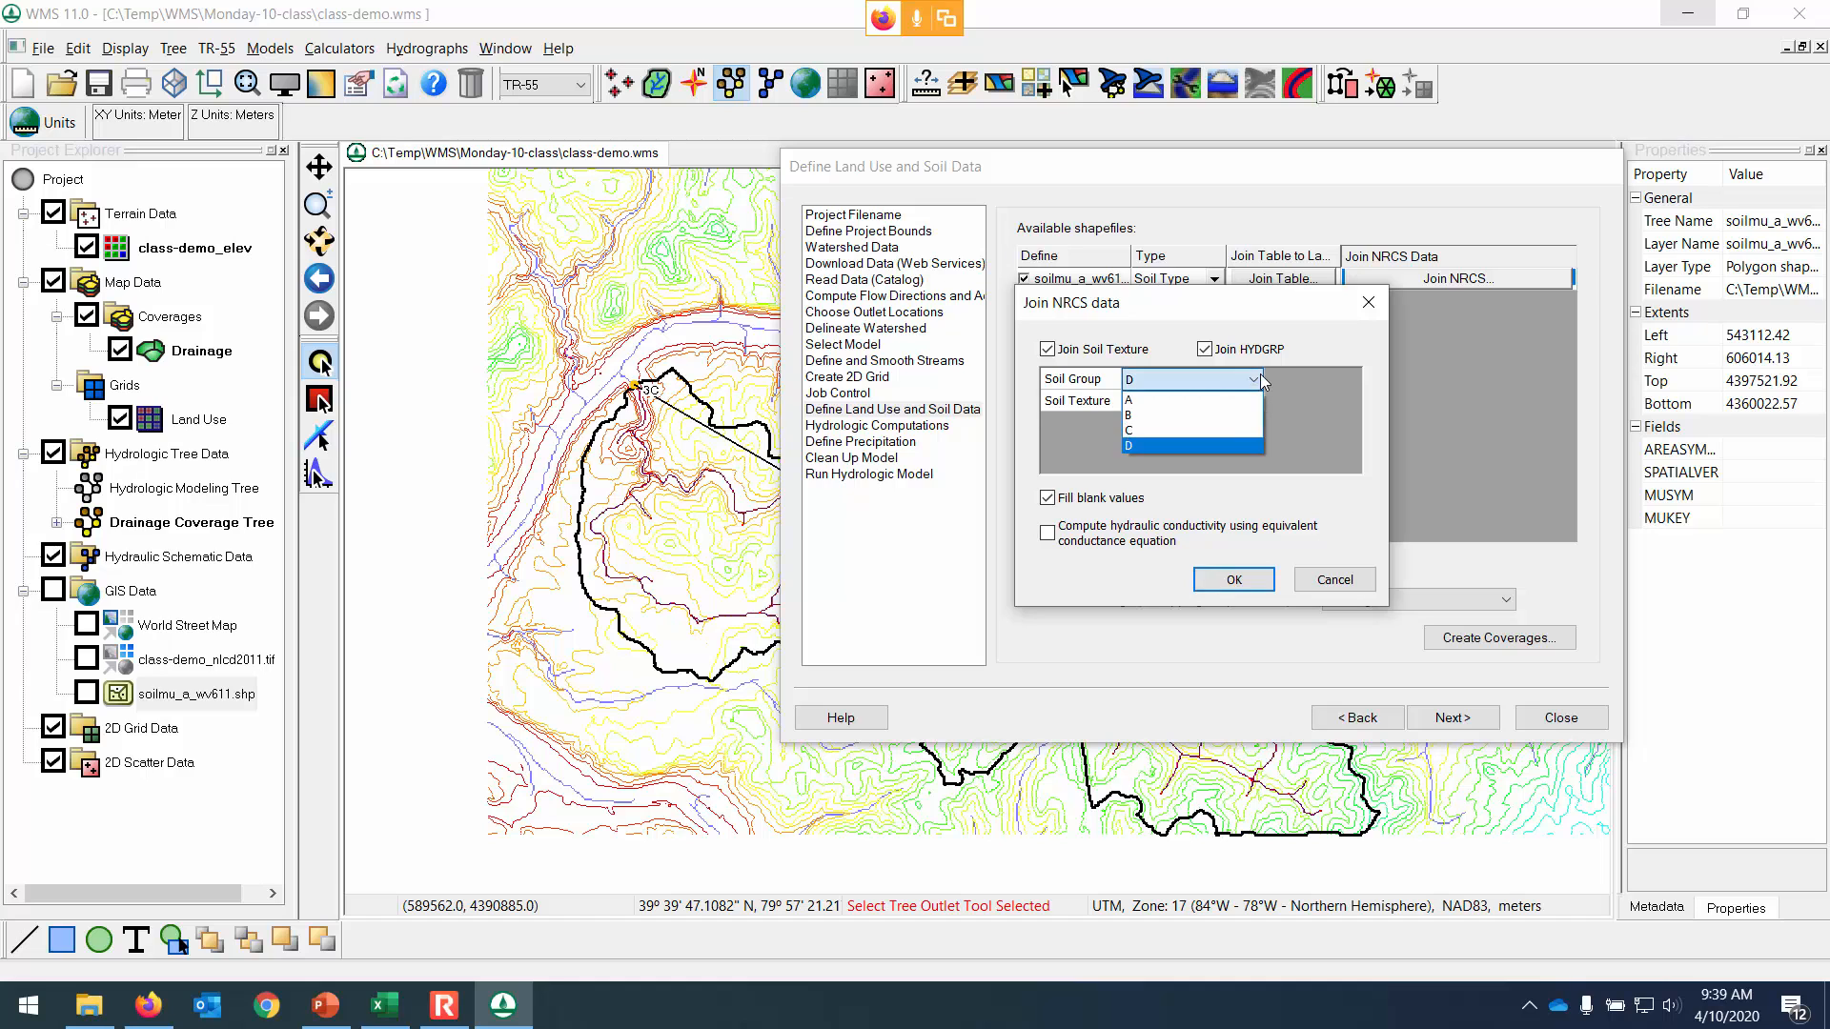
left_click(1222, 444)
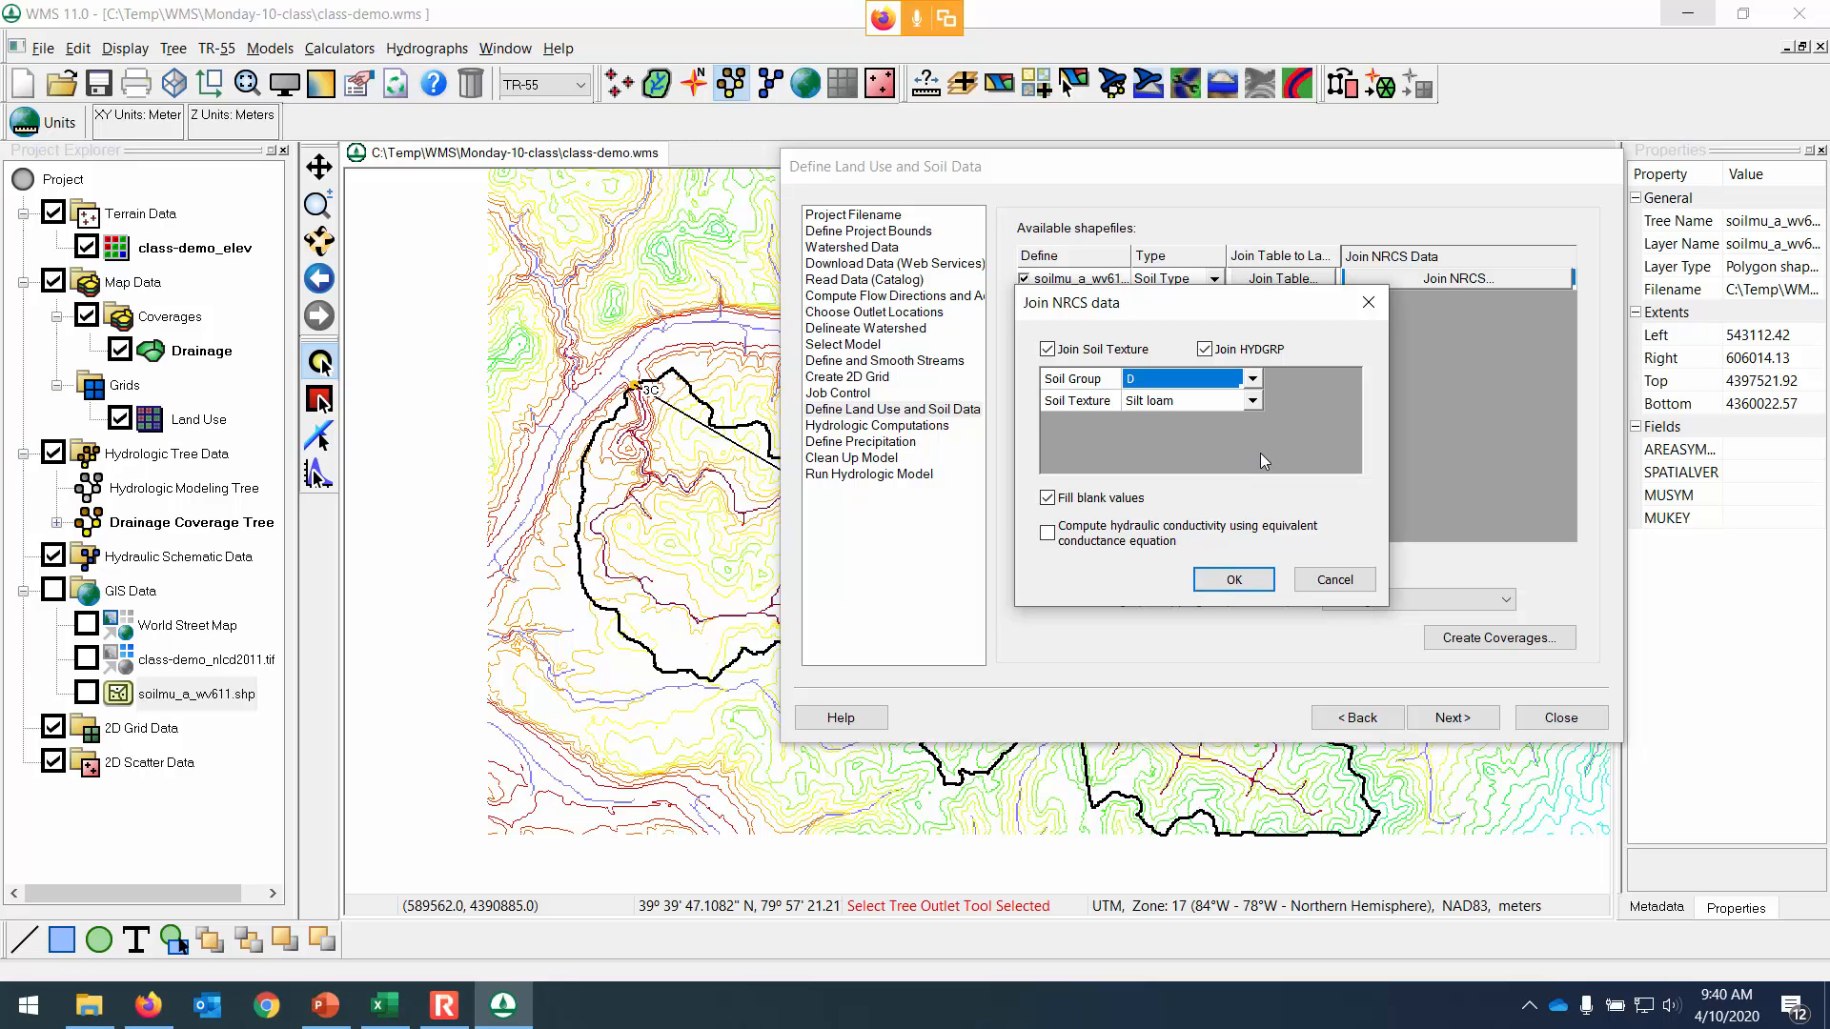
left_click(1239, 581)
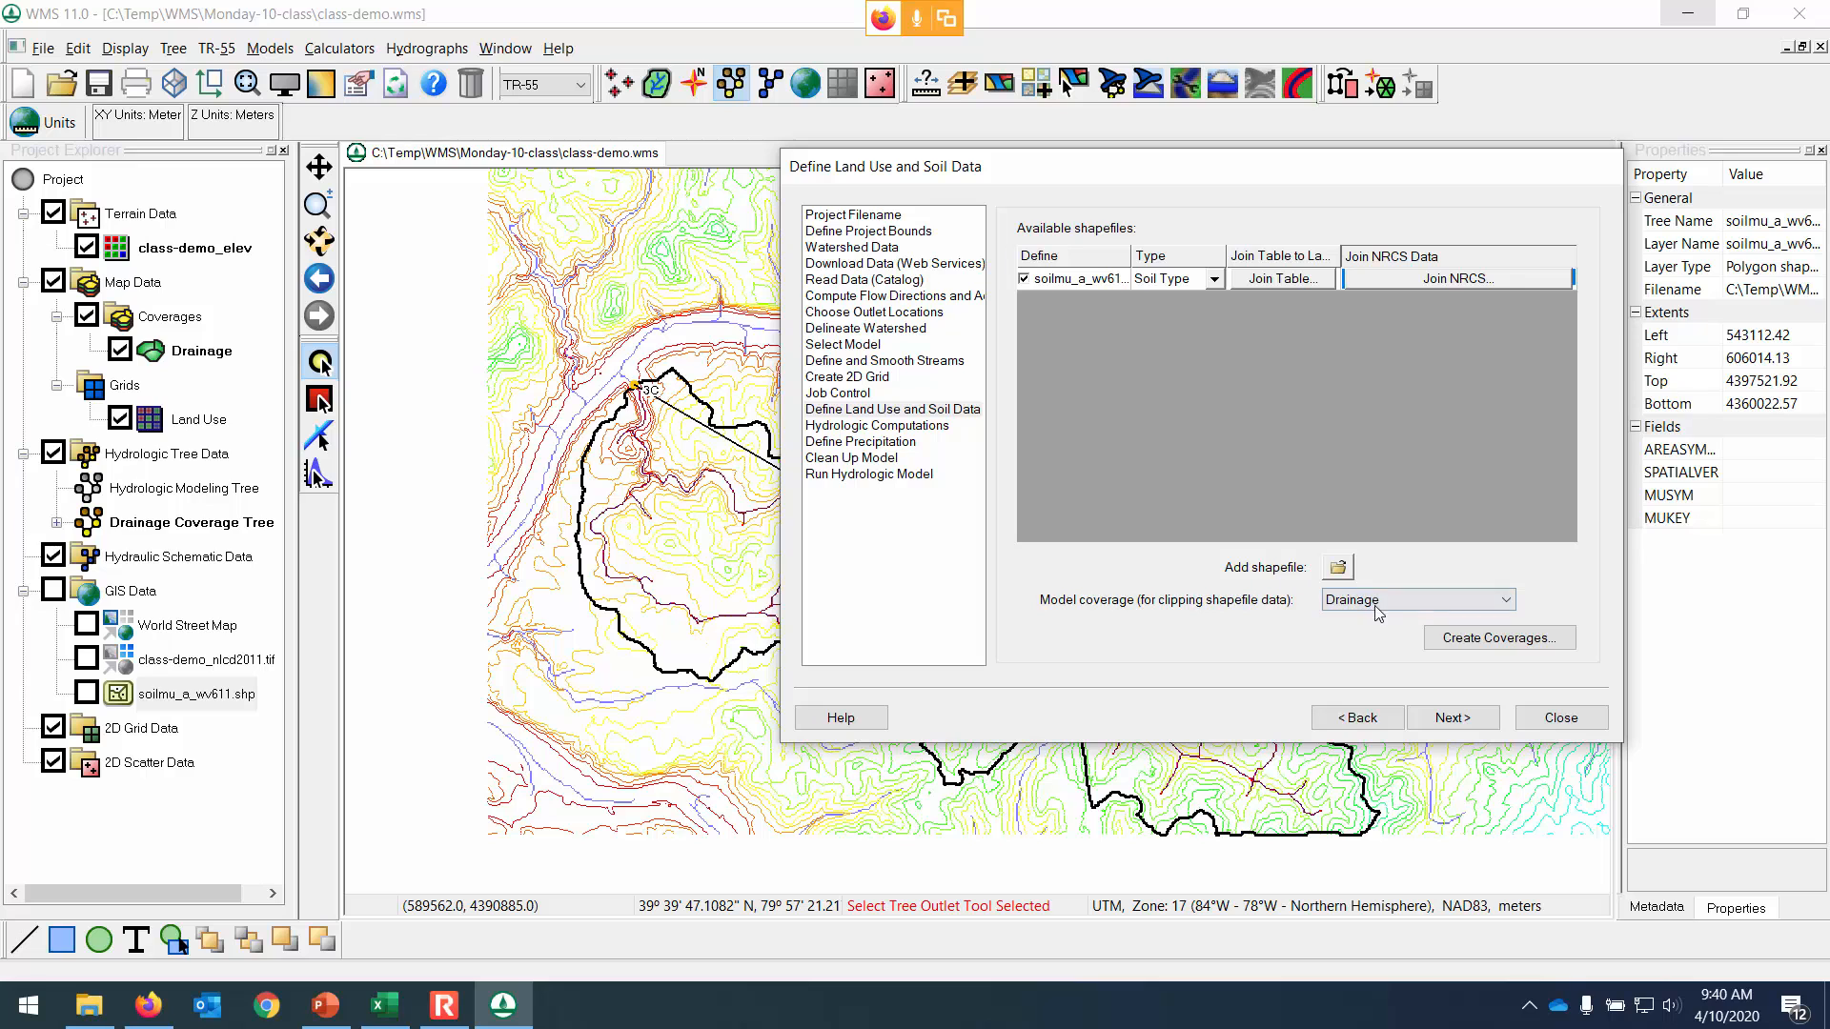
Start creating the Soil Type coverage from soilmu_a_wv611.shp, using Drainage as the clipping coverage, and continue to attribute mapping.
left_click(1477, 642)
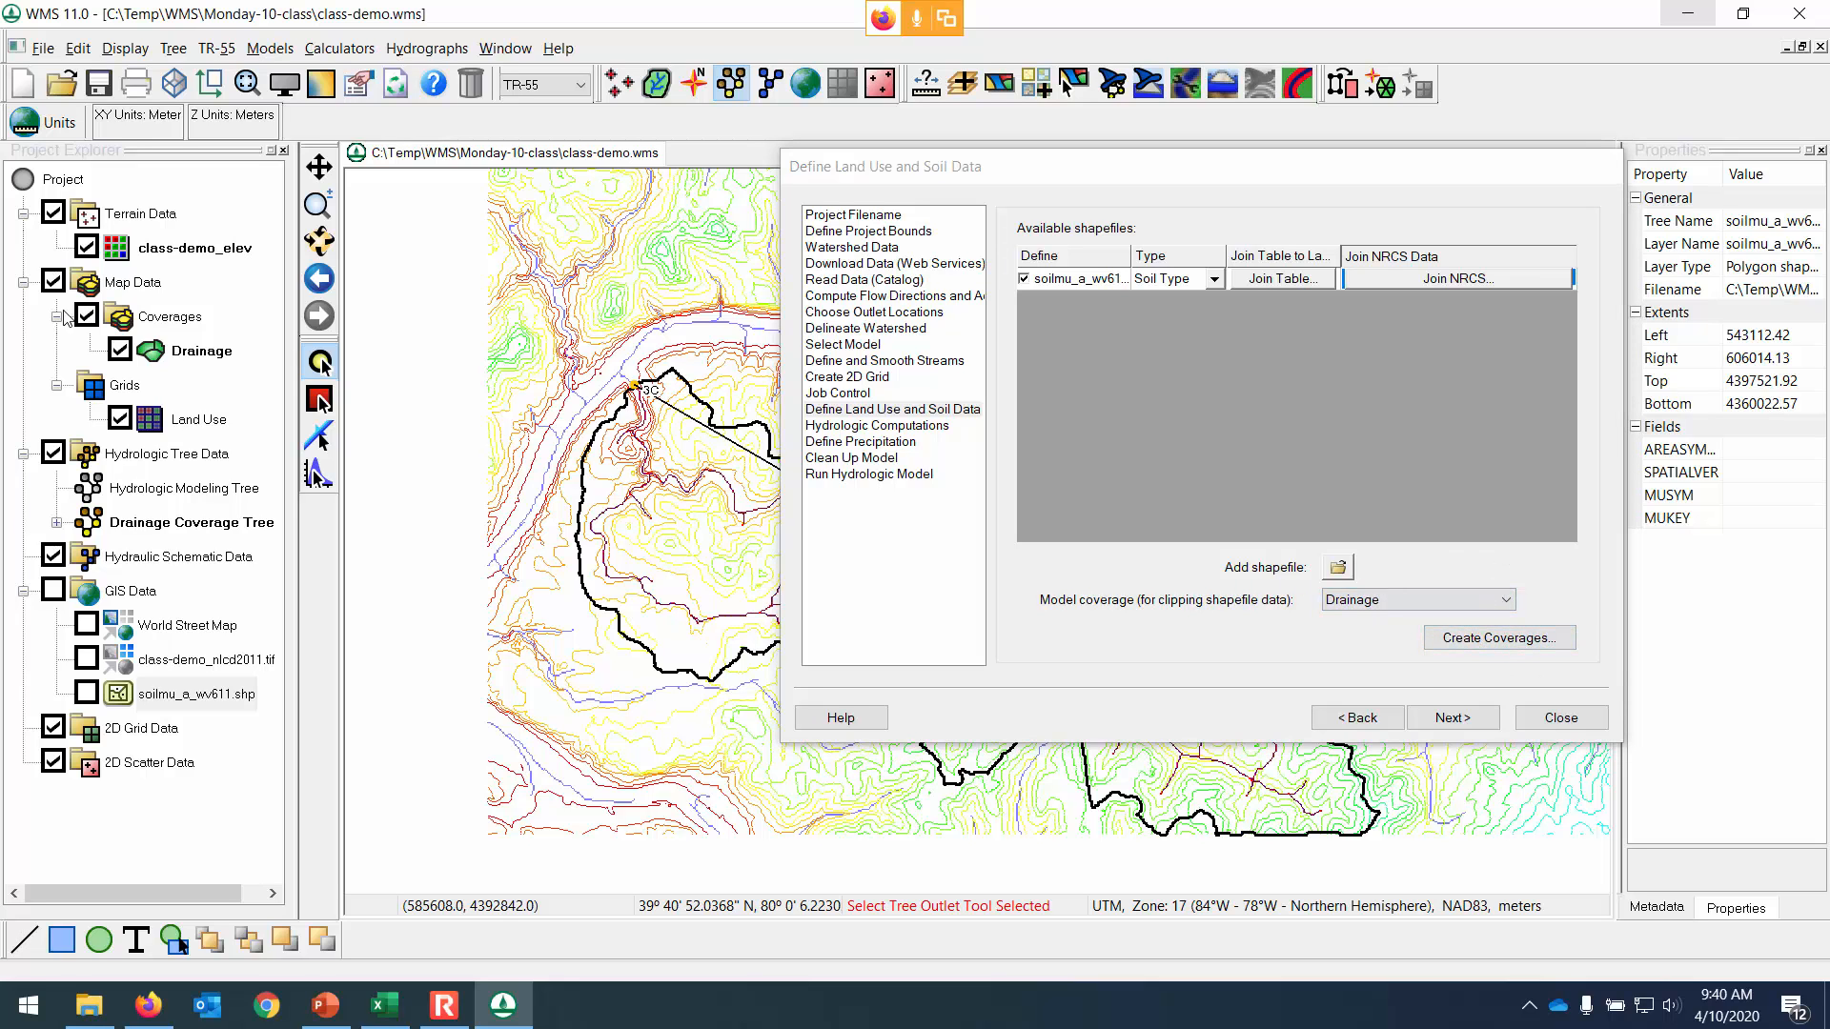
key("ctrl")
key("ctrl")
left_click(1503, 645)
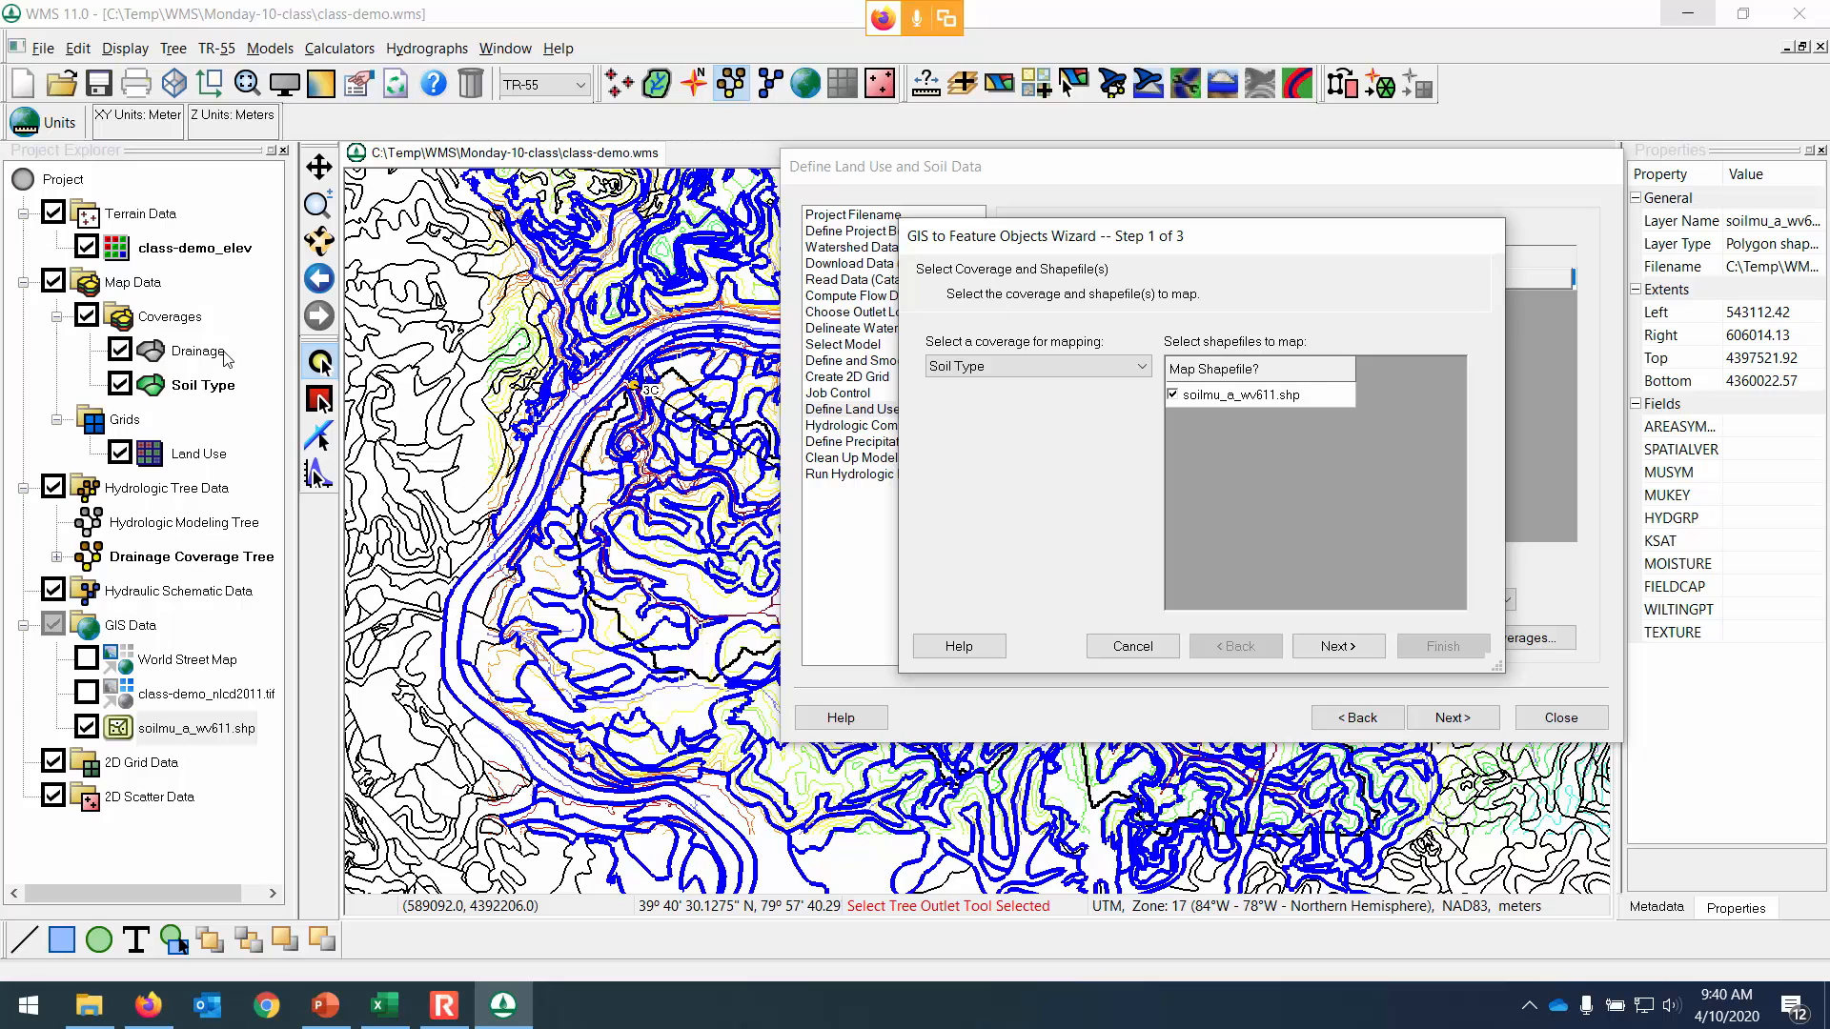
key("ctrl")
key("ctrl")
key("ctrl")
left_click(1330, 648)
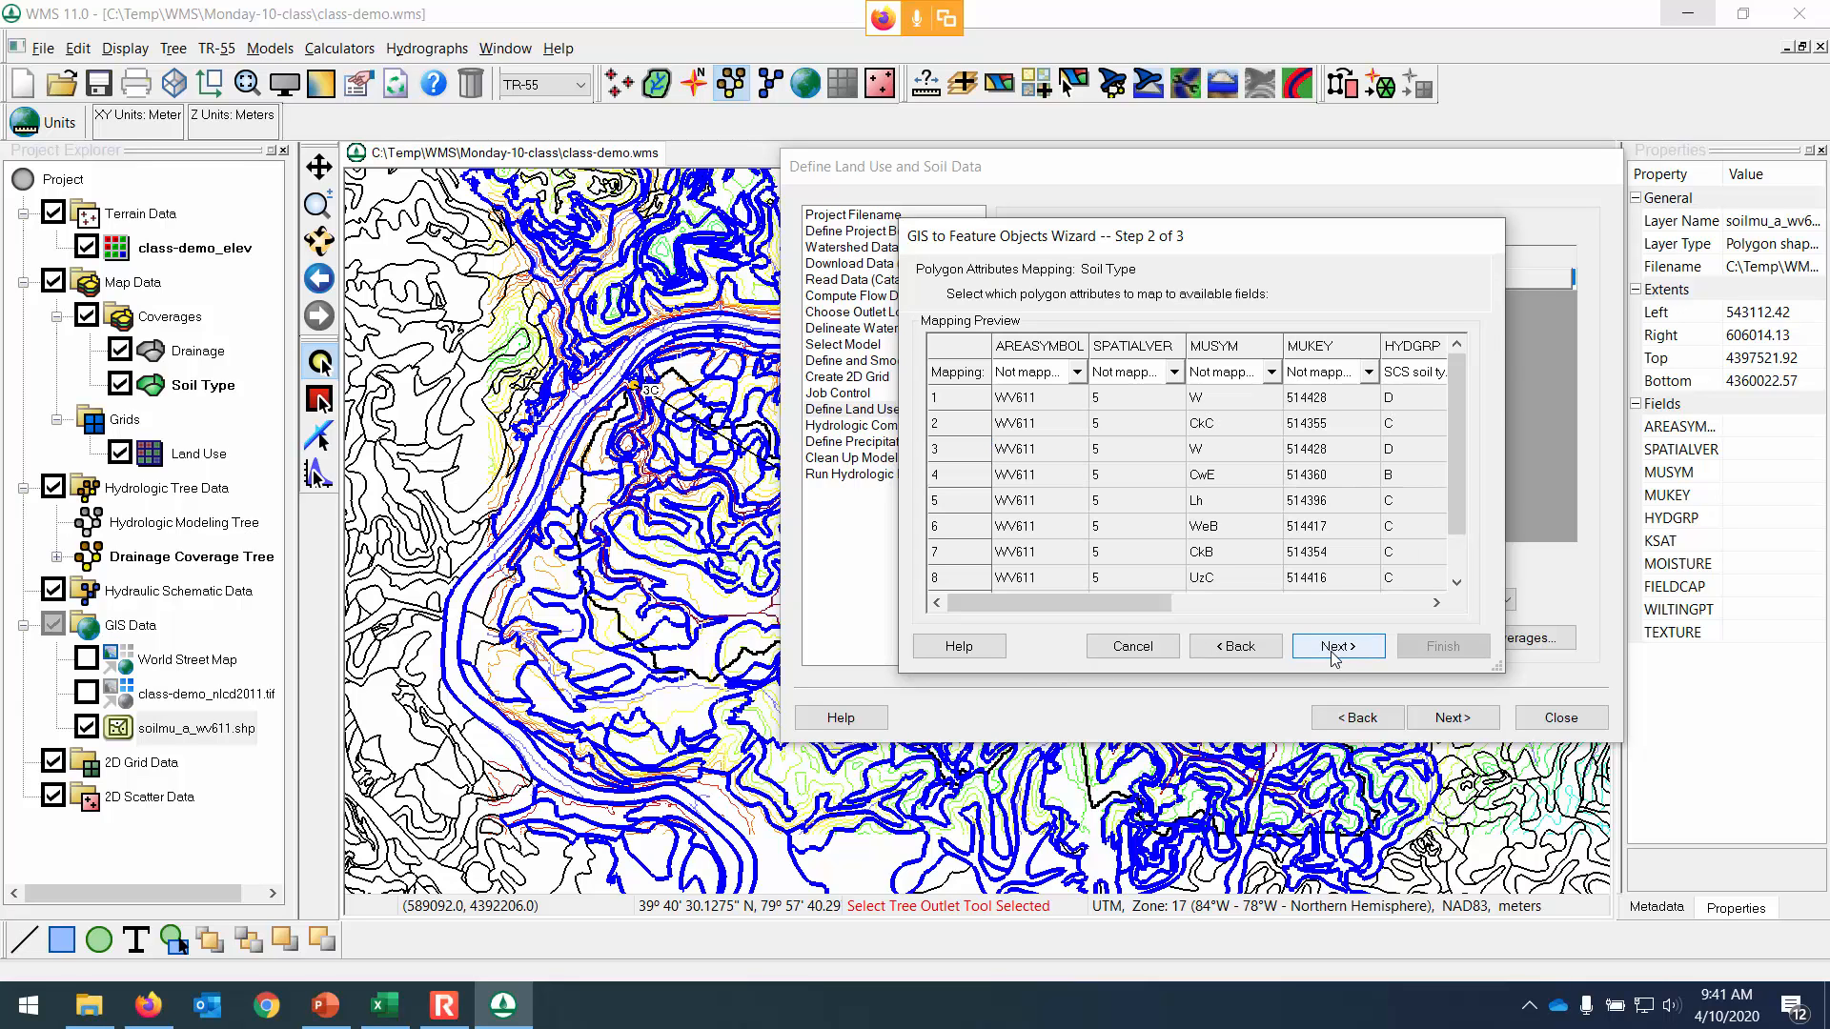
Check that HYDGRP is mapped to SCS soil type and finish generating the soil polygons in the Soil Type coverage.
left_click(1424, 355)
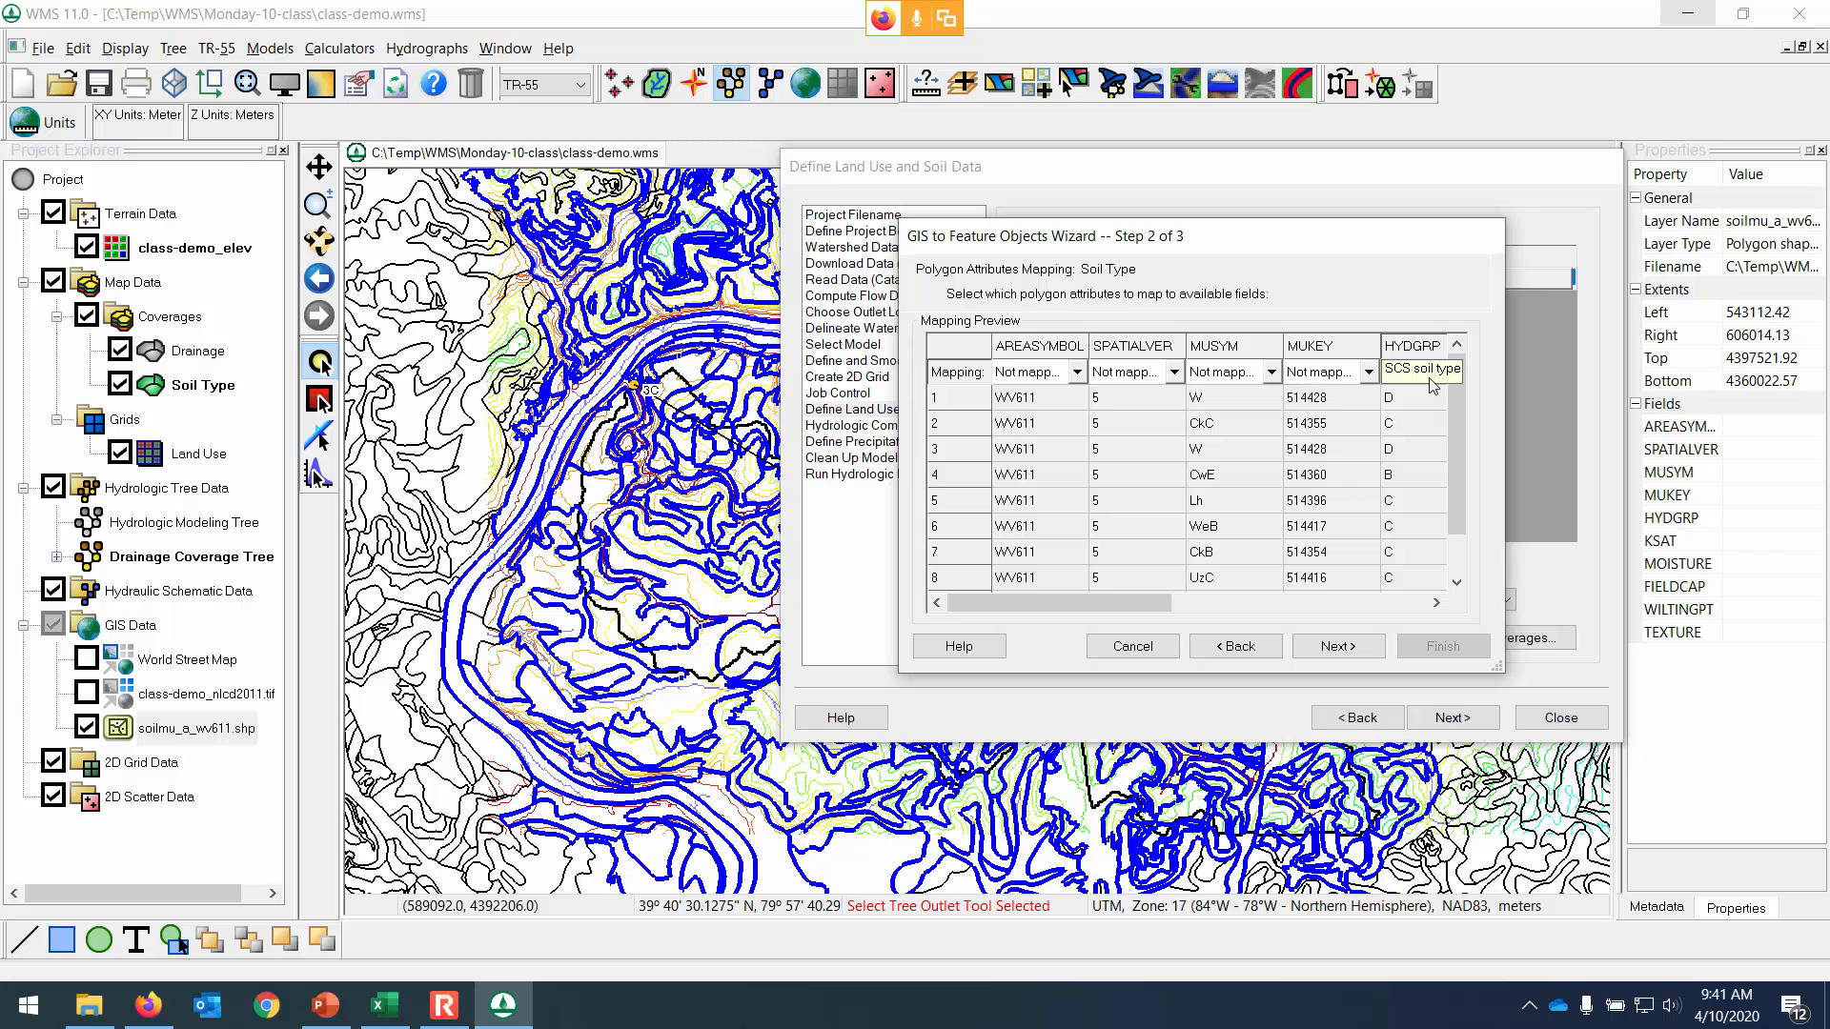
mouse_move(1450, 434)
left_mouse_down()
mouse_move(1449, 506)
mouse_move(1465, 414)
left_mouse_up()
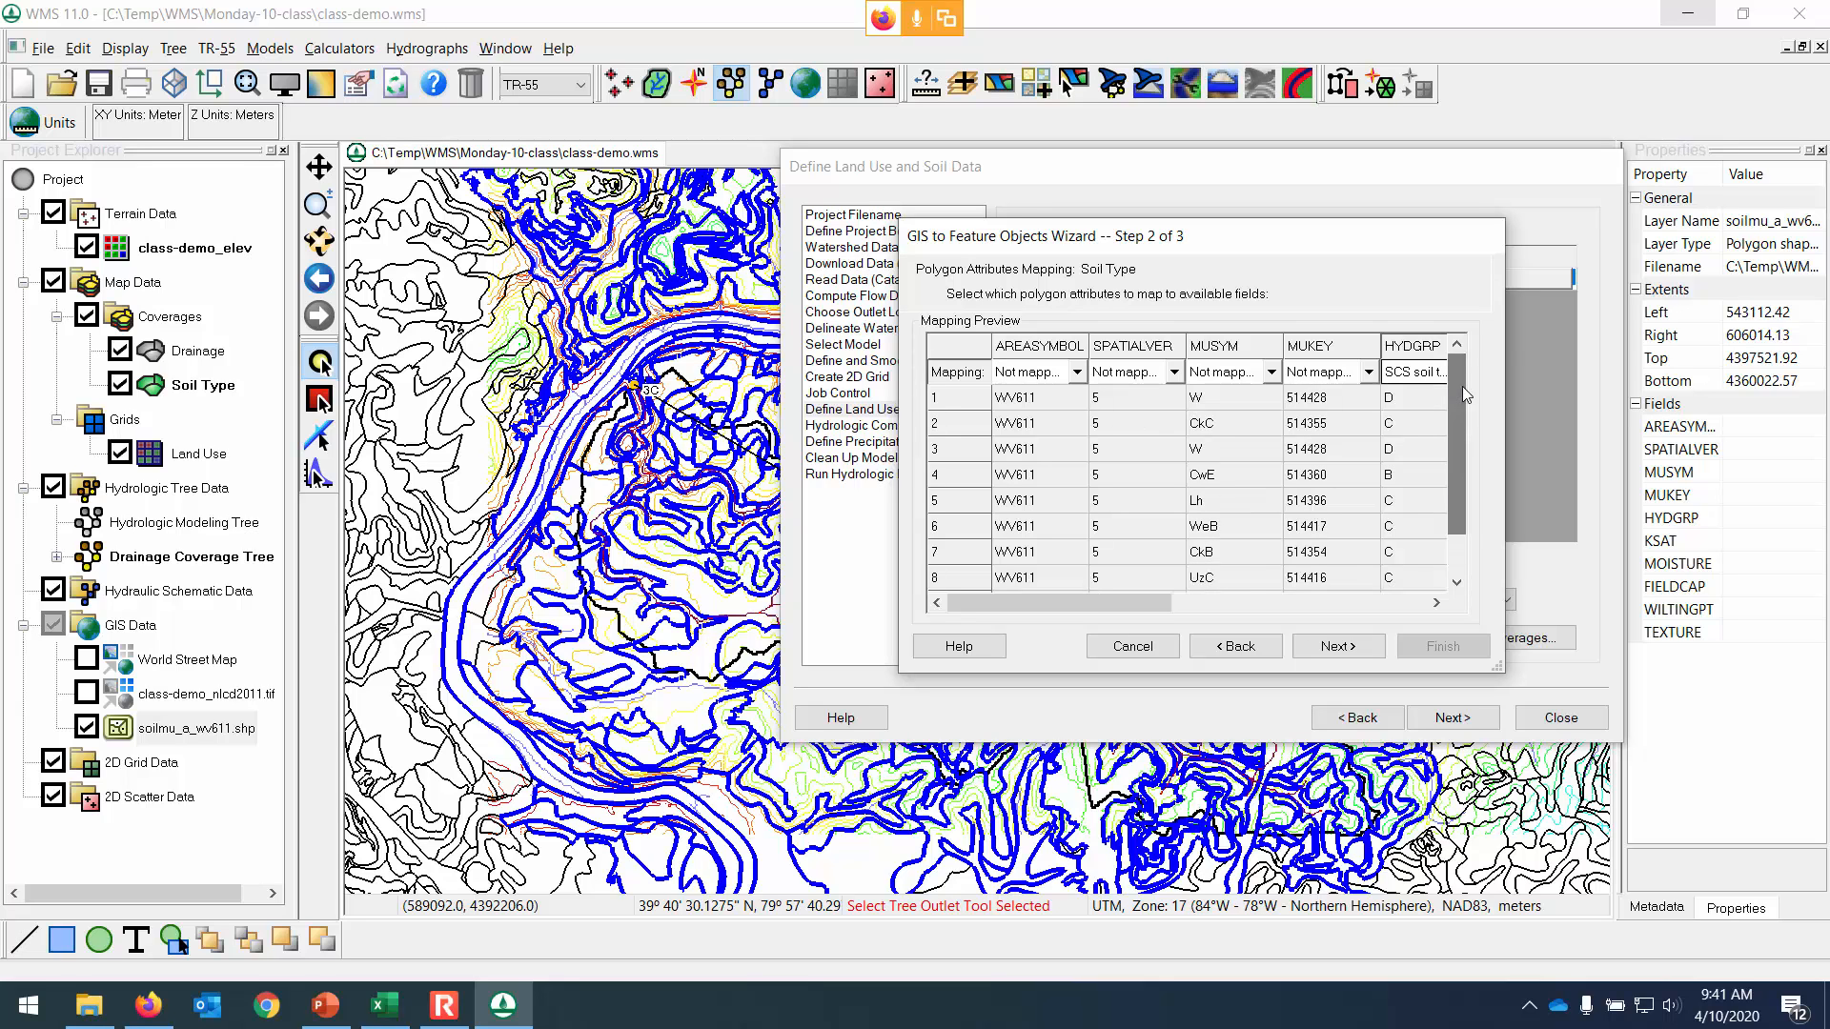
left_click(1365, 646)
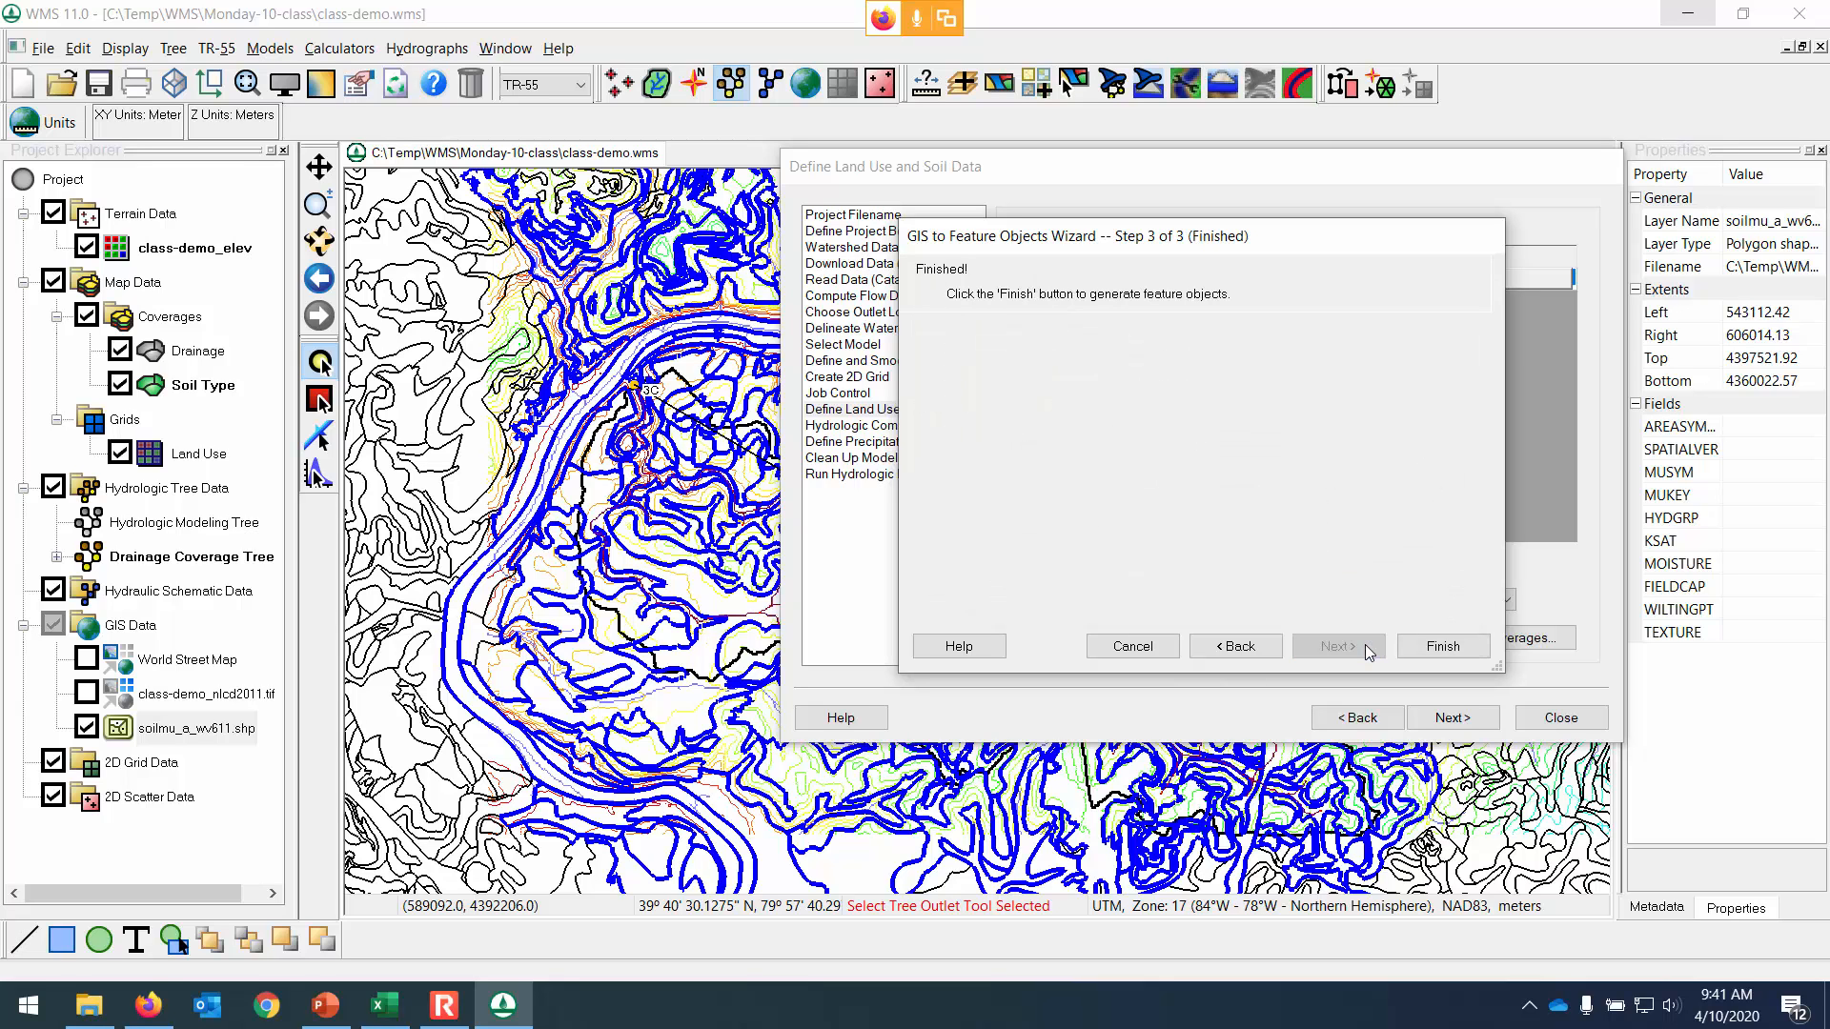
left_click(1445, 646)
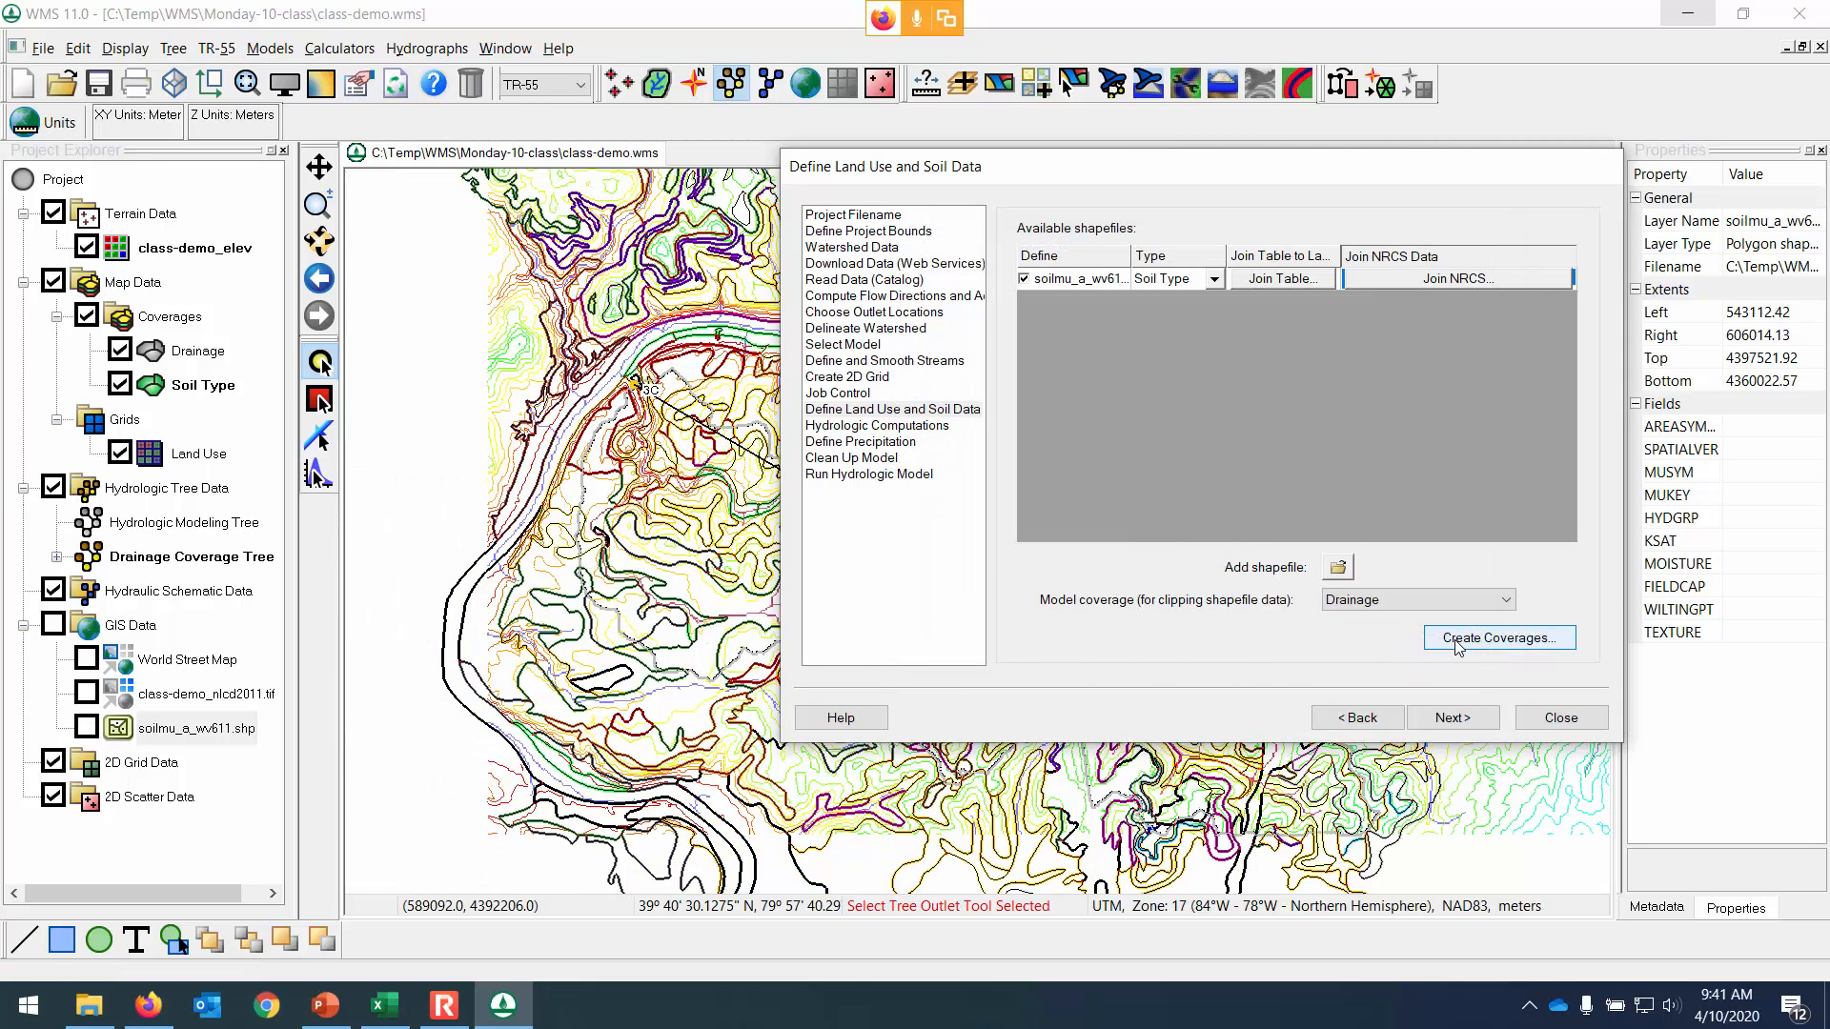
left_click(1456, 645)
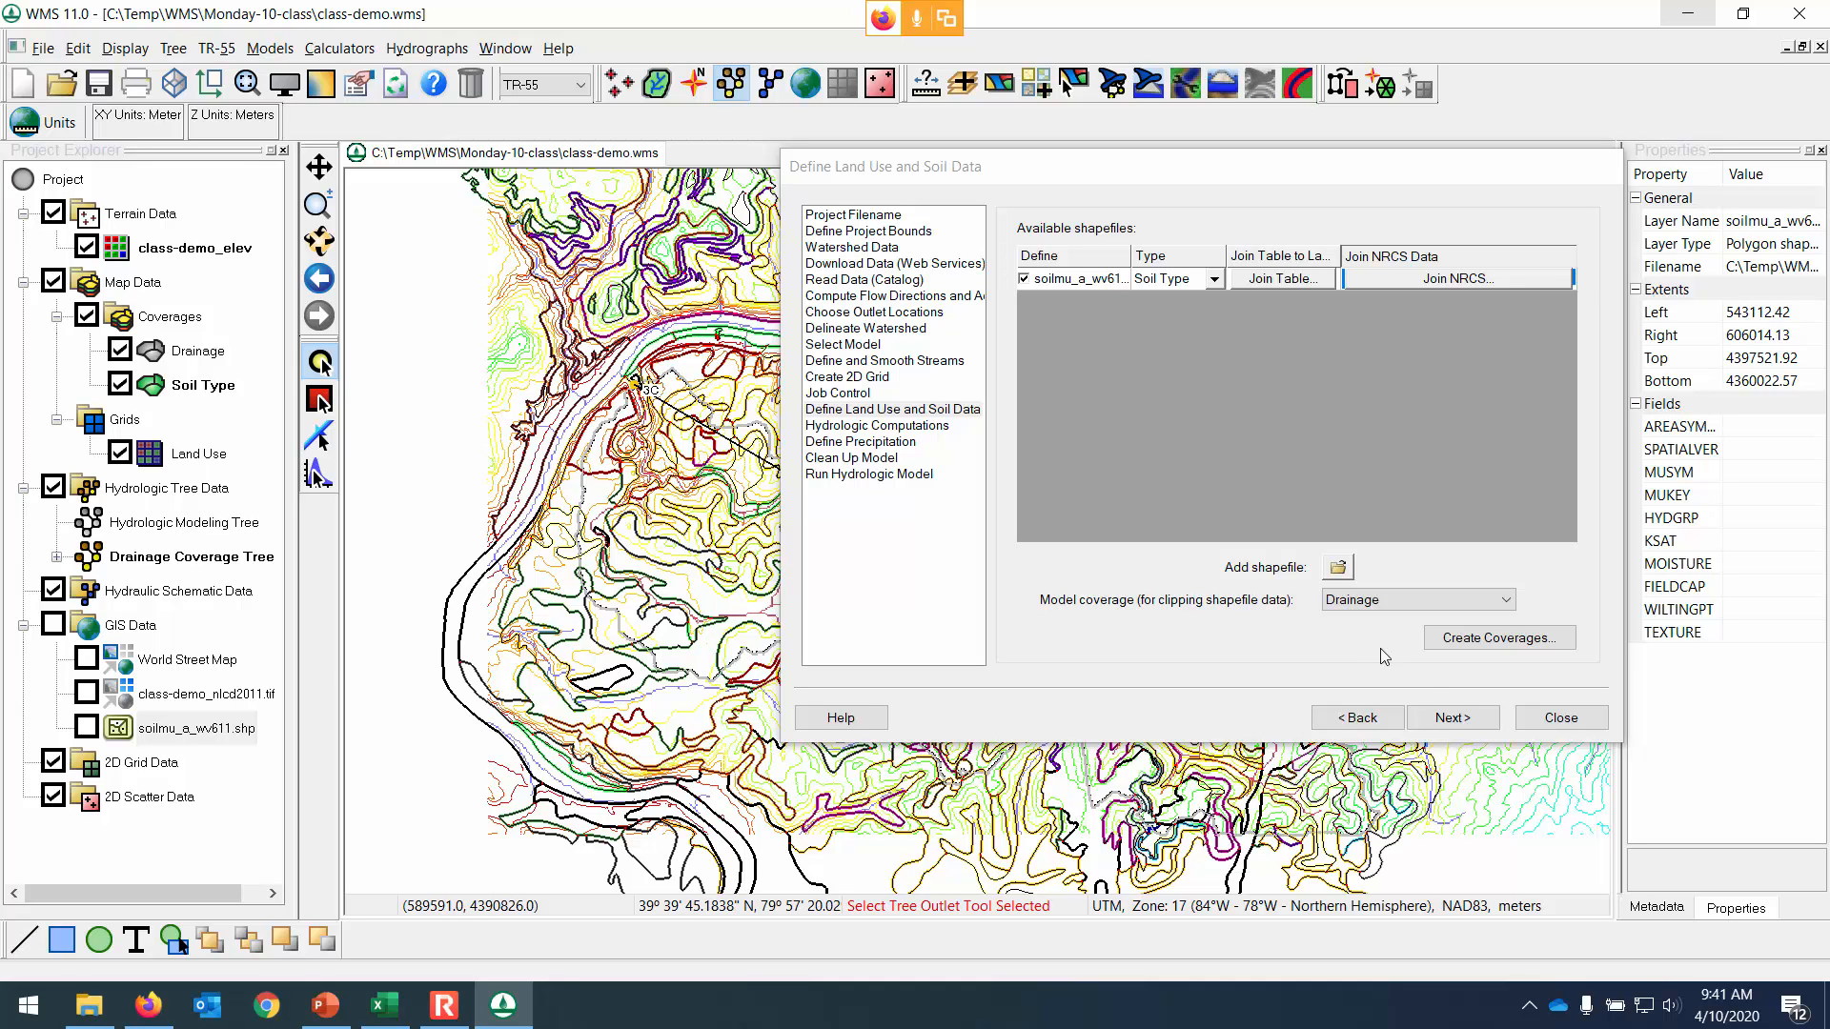
Continue to Hydrologic Computations and open Compute GIS Attributes for SCS Curve Numbers, checking the Soil Type coverage and land use grid sources.
left_click(1470, 727)
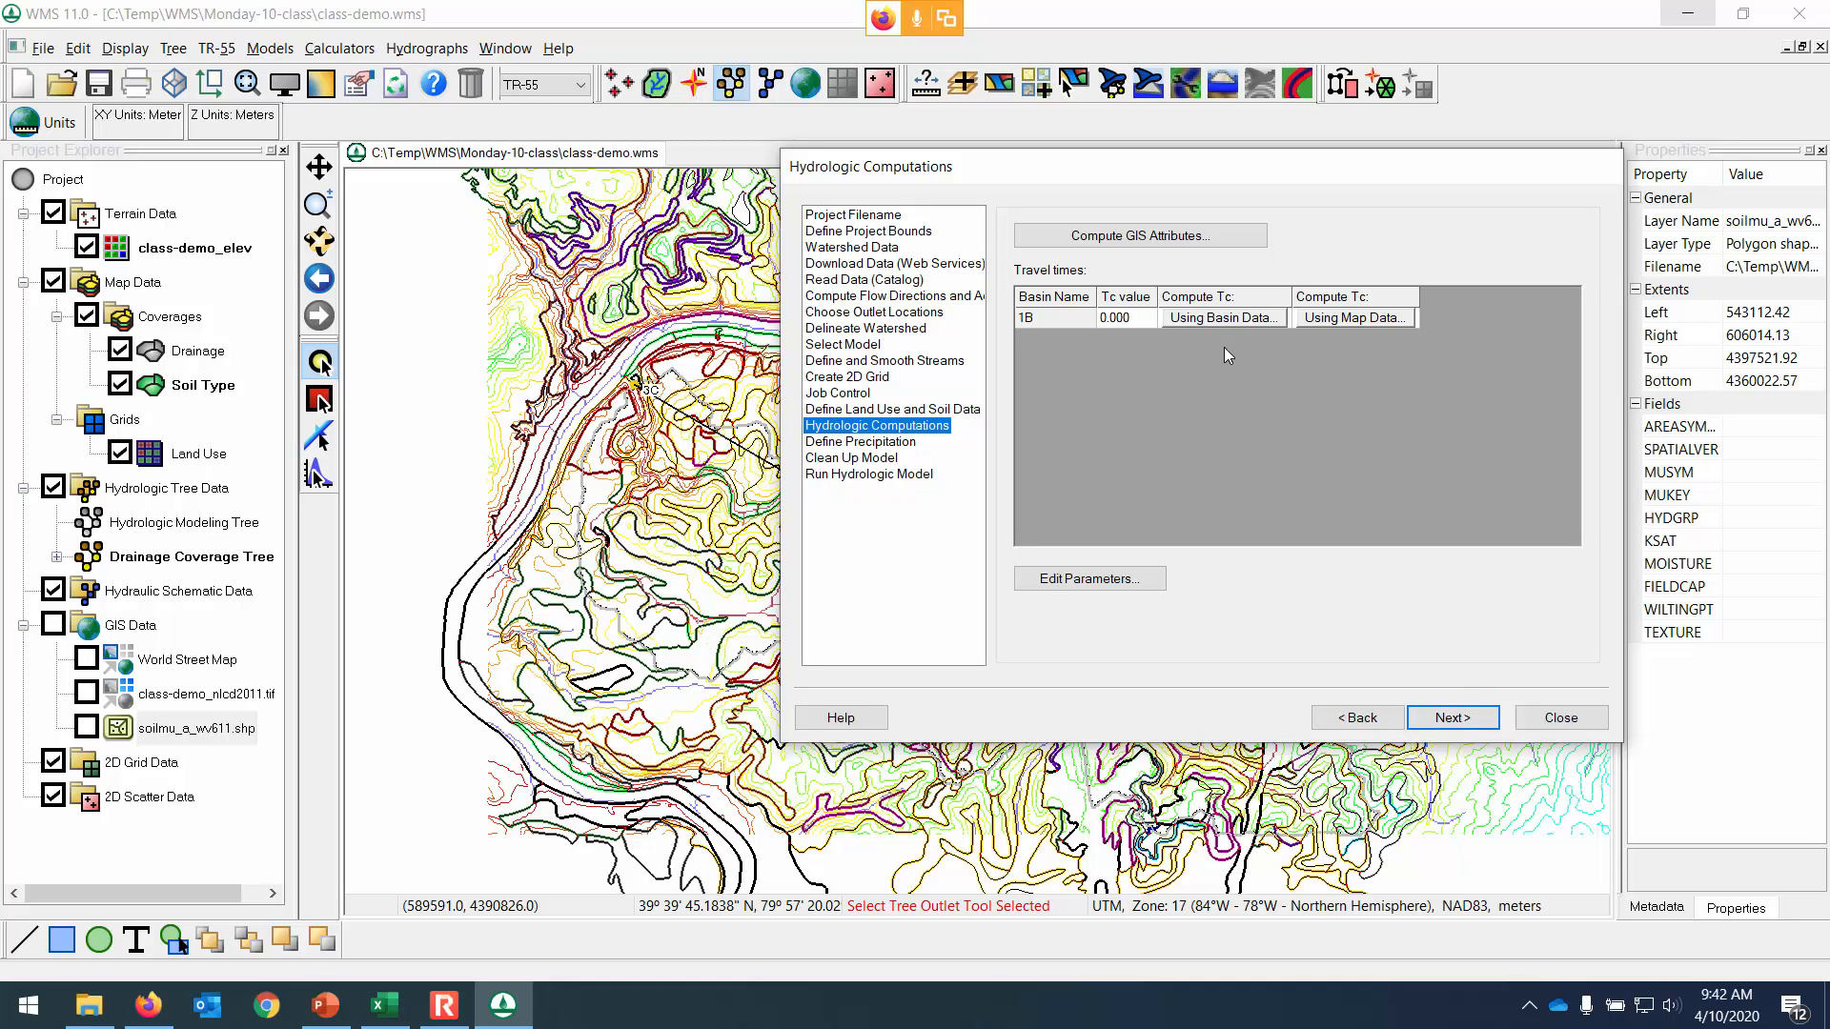
left_click(1192, 235)
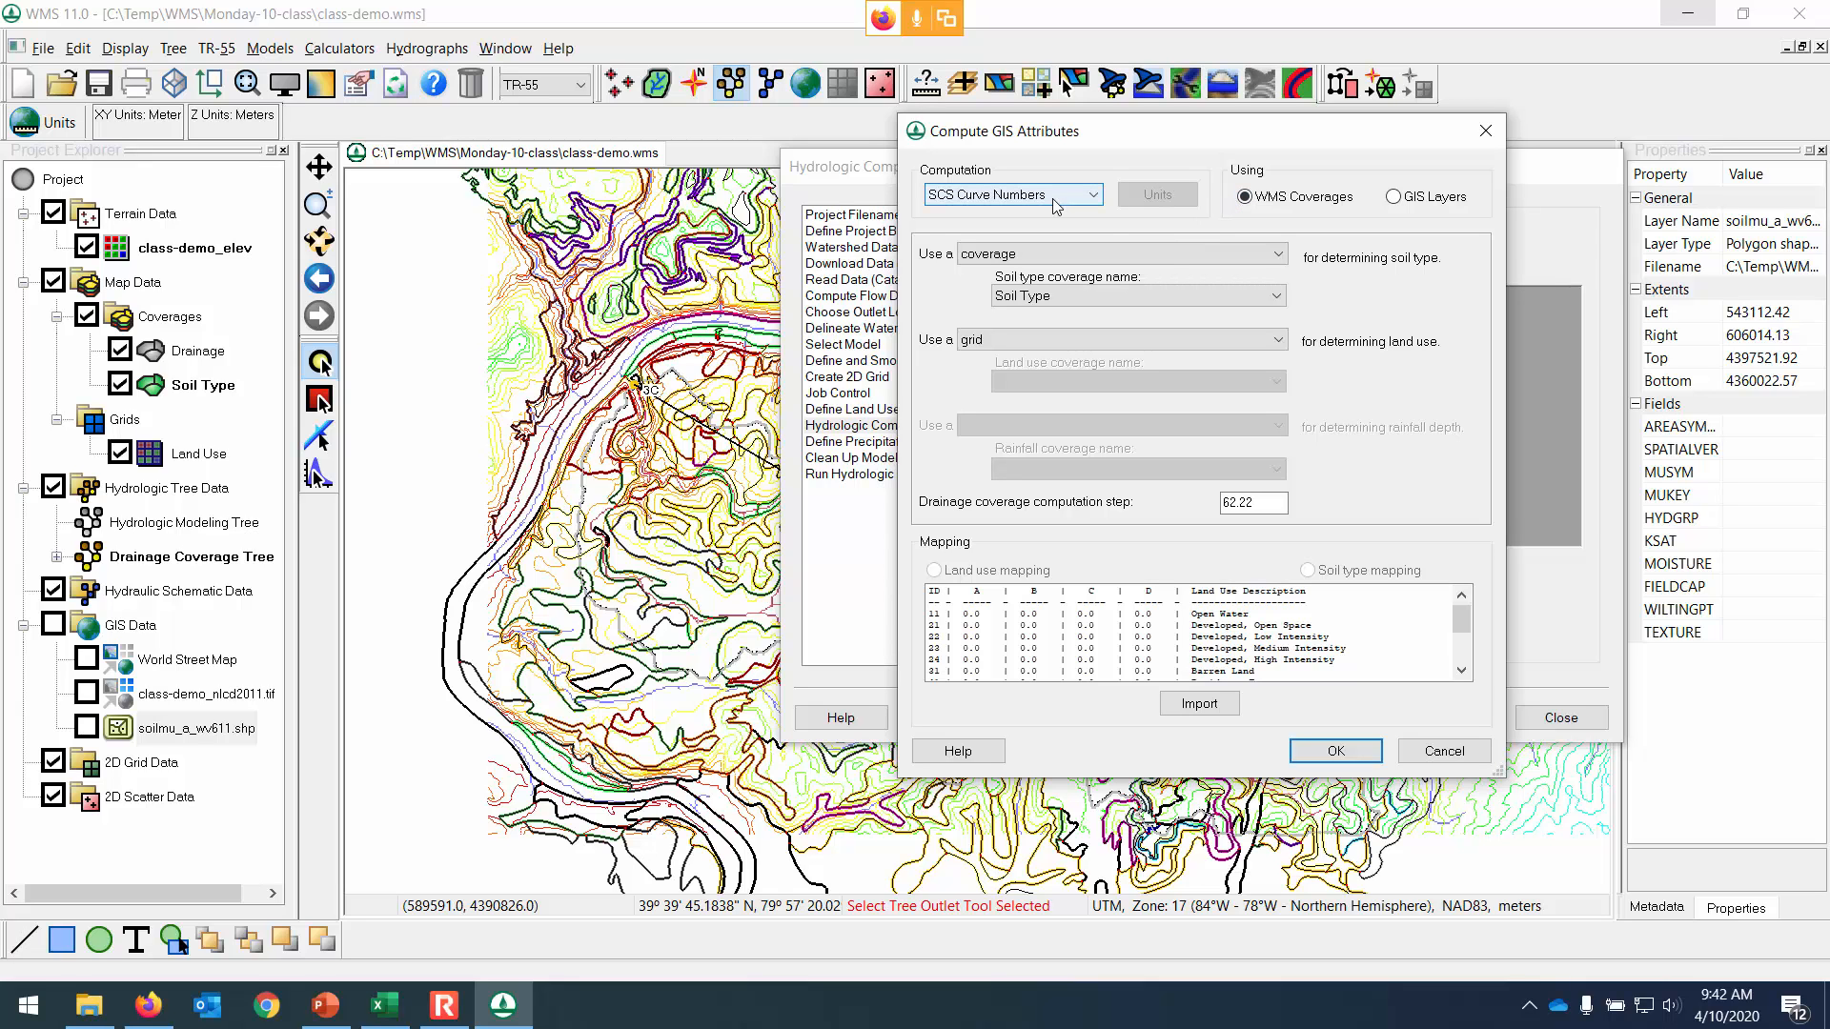
key("ctrl")
key("ctrl")
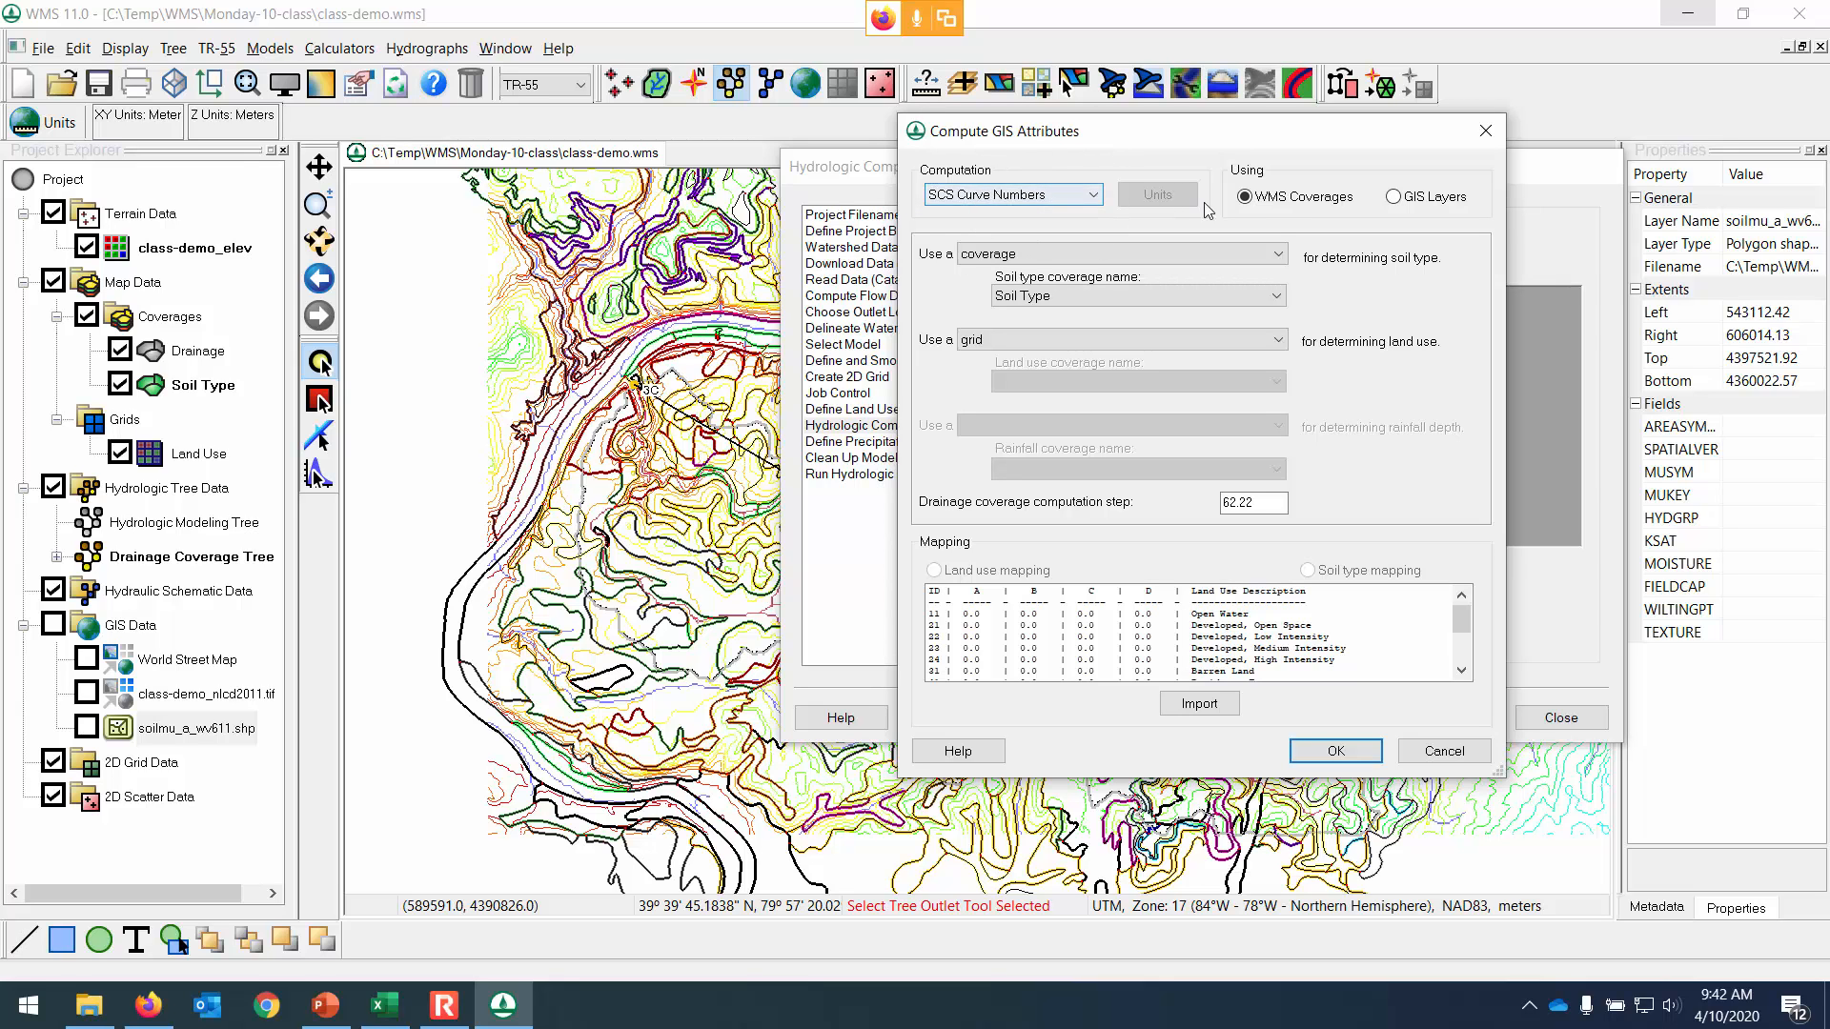
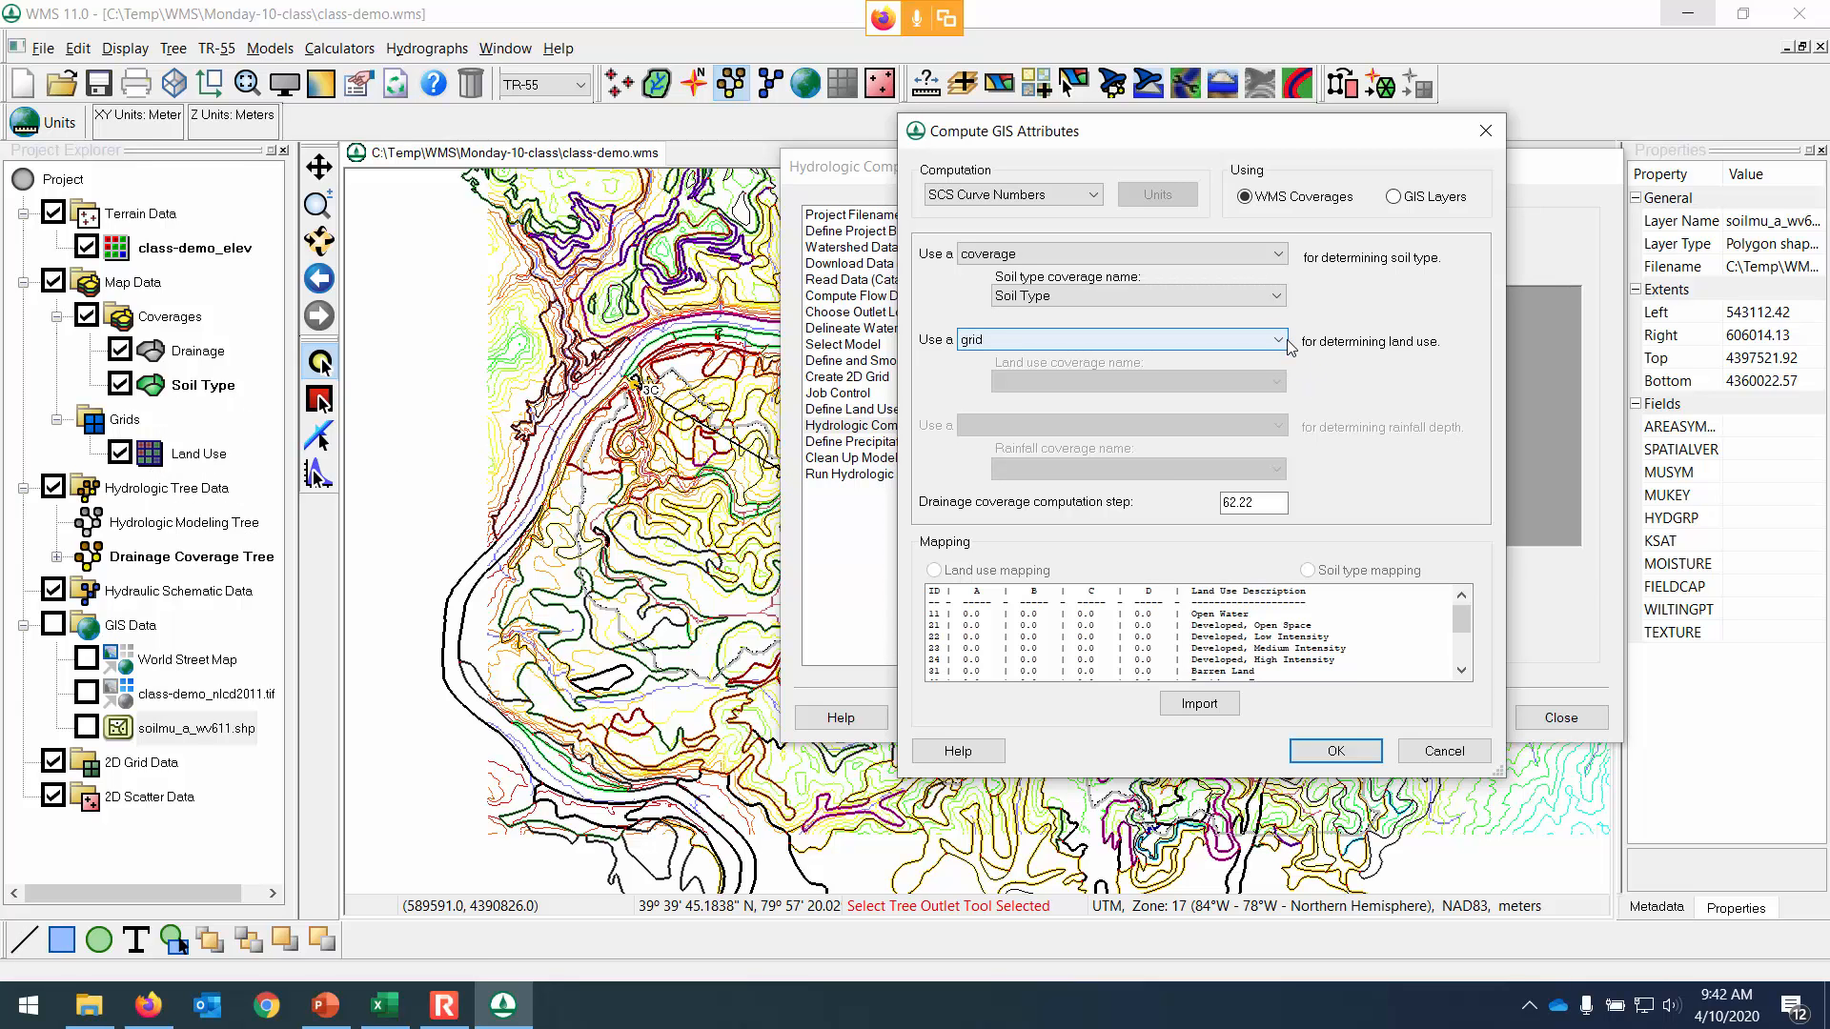
key("ctrl")
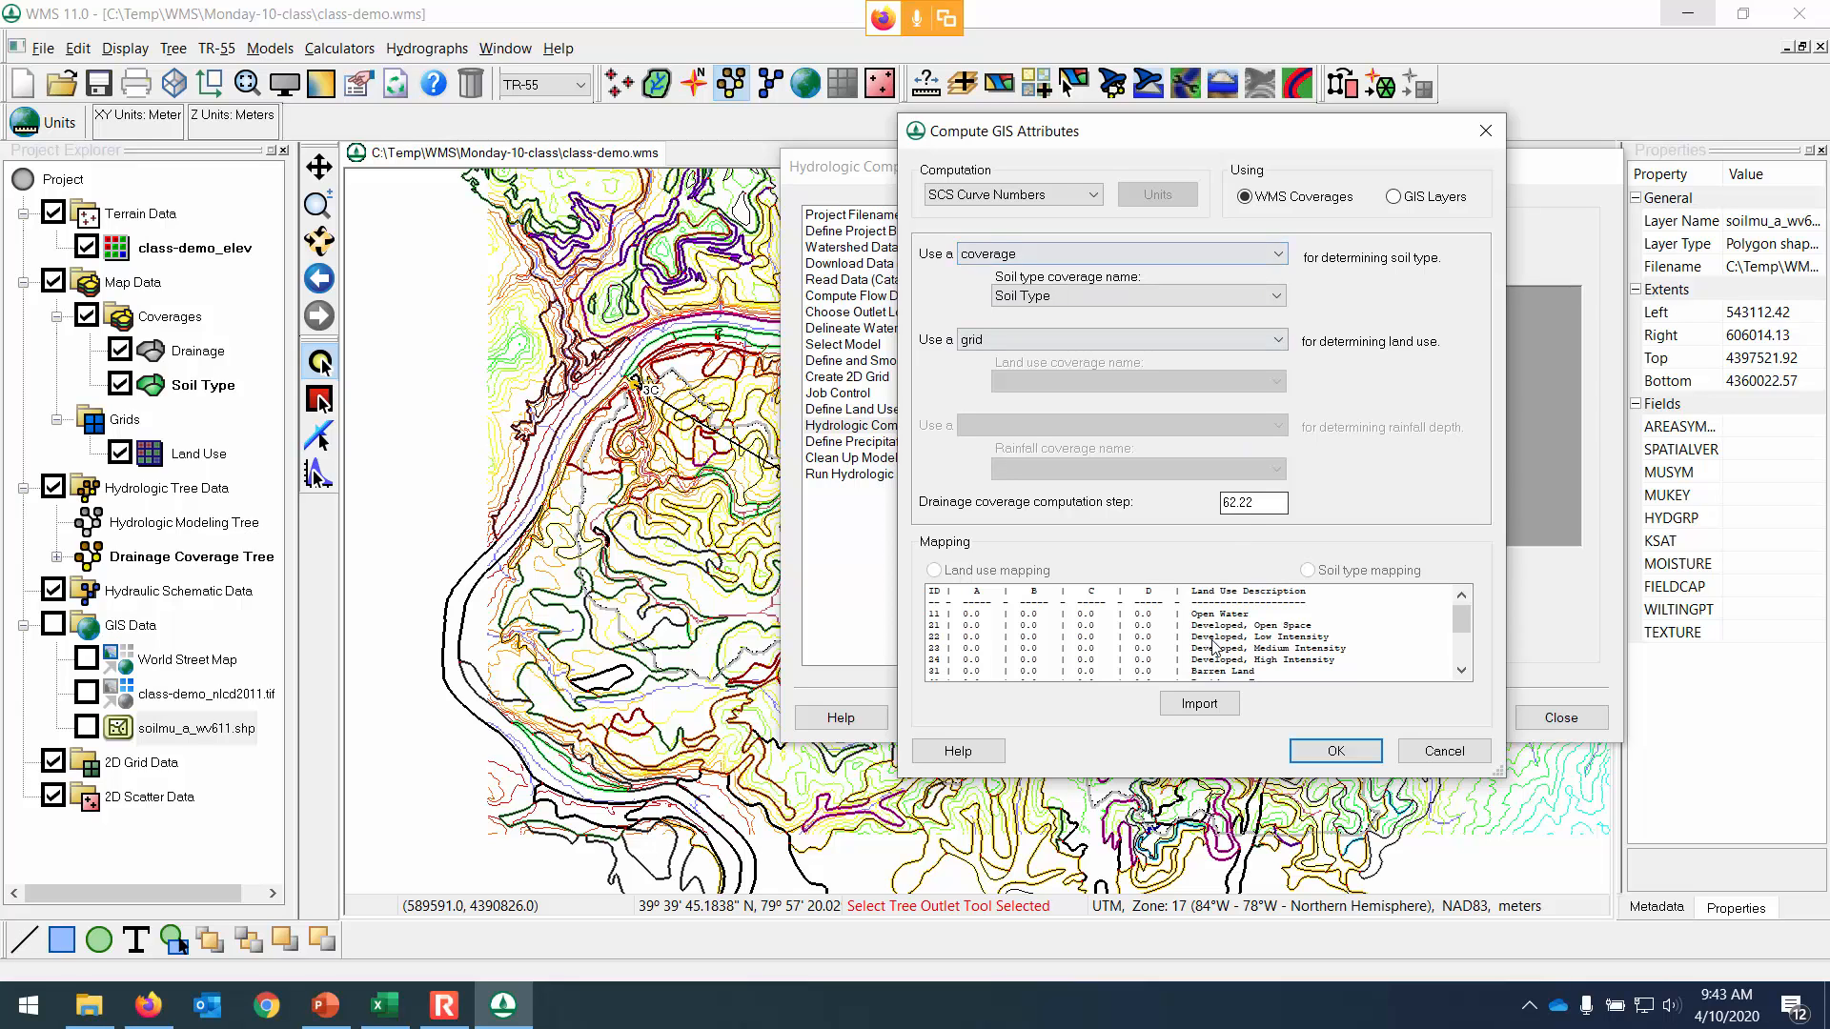
Import IWW Curve Number.txt from the Monday-10 folder over the current land use table and review the imported curve numbers.
left_click(1200, 706)
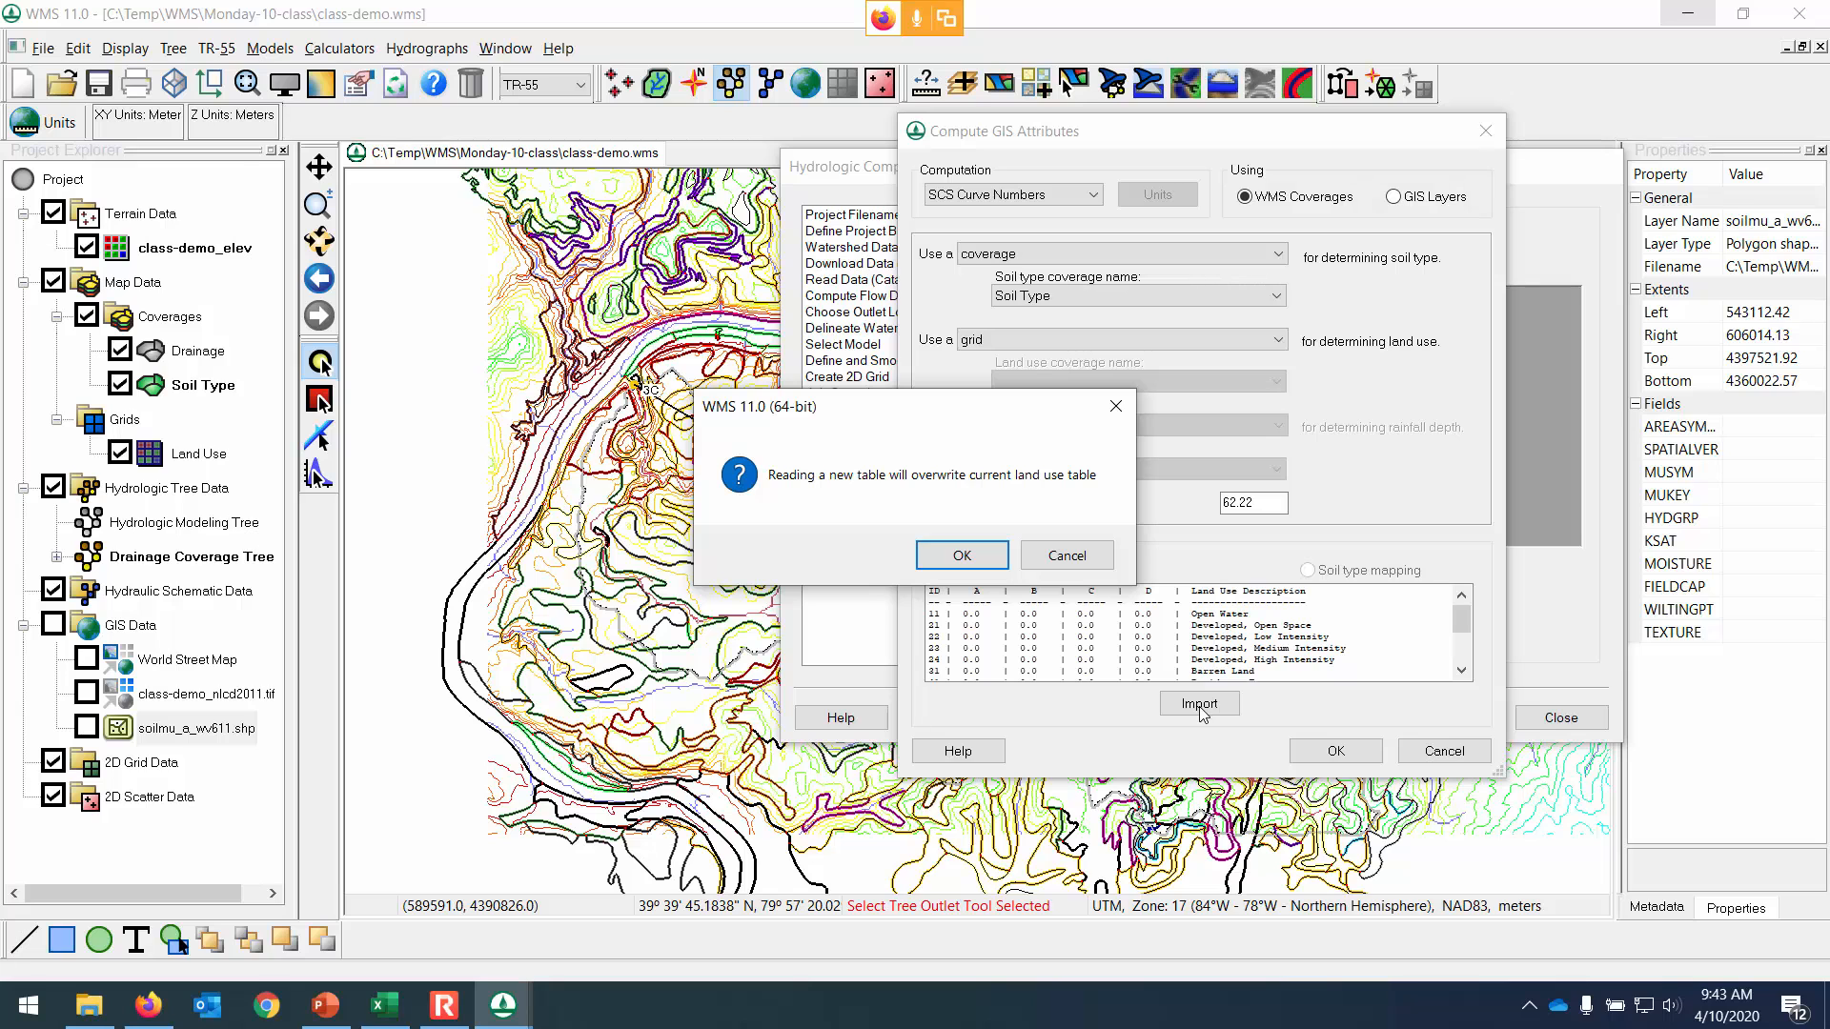
left_click(985, 566)
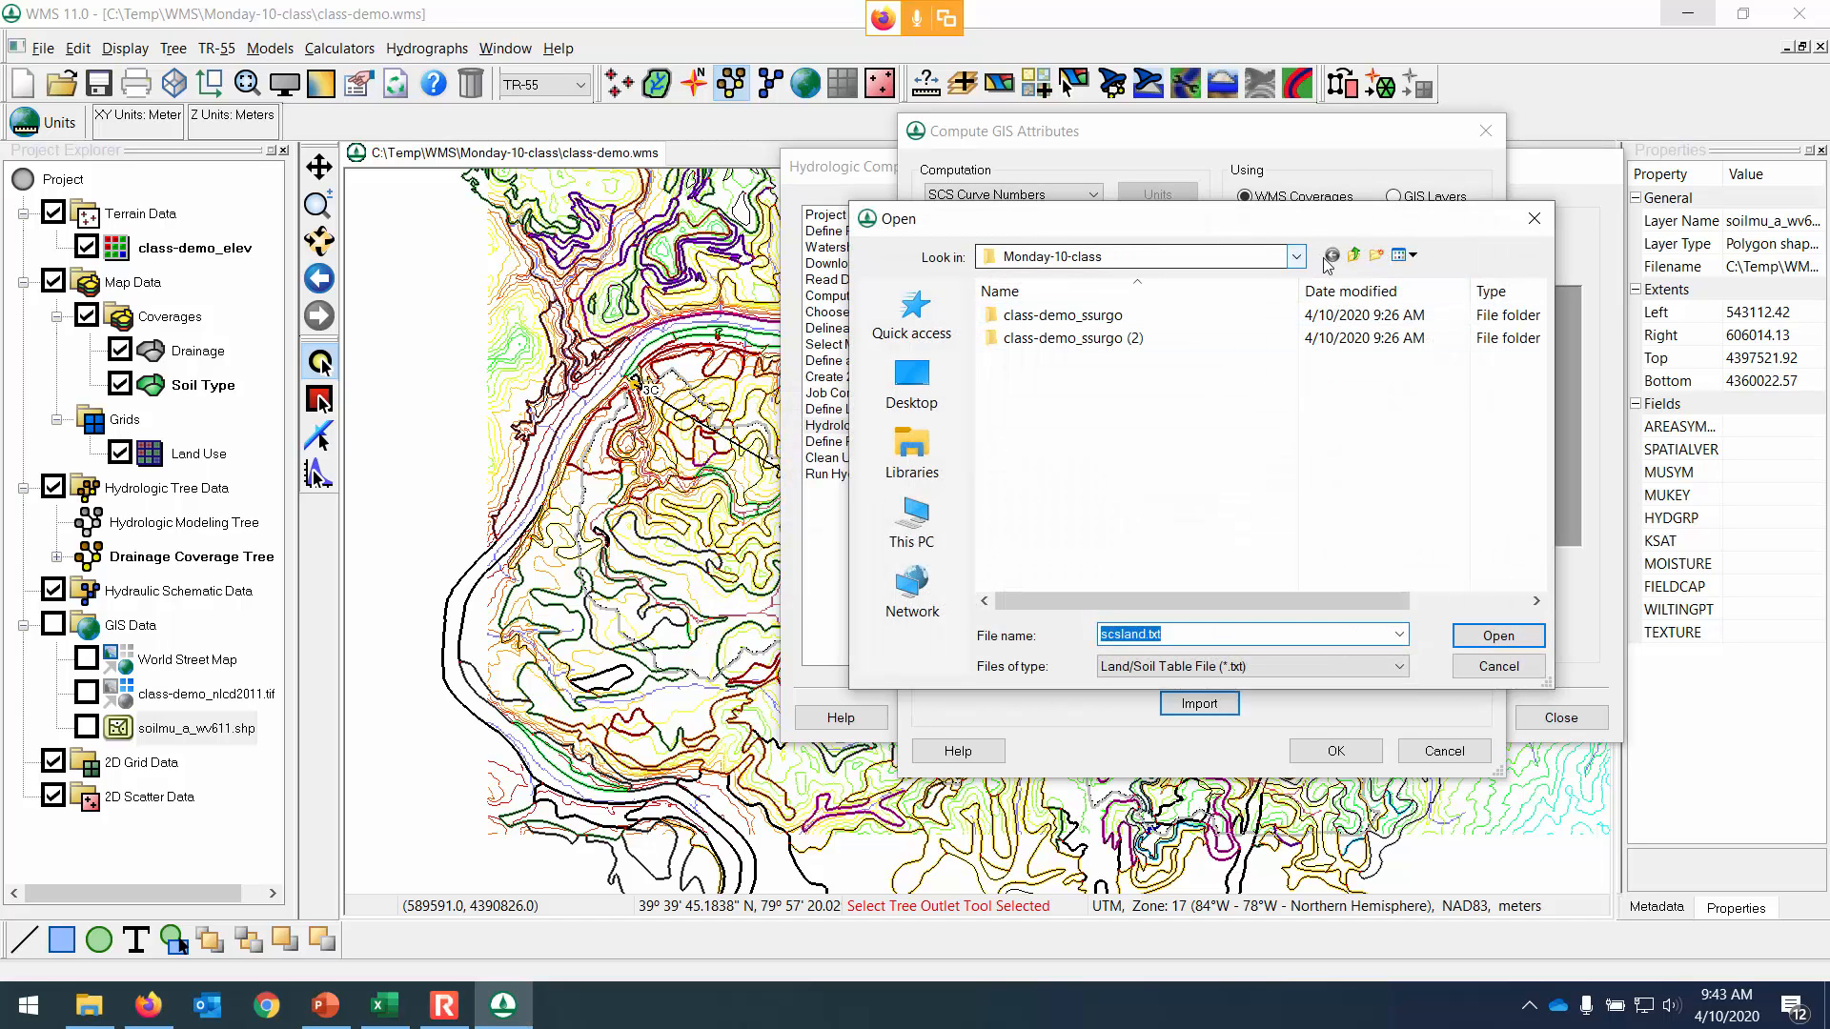
left_click(1352, 258)
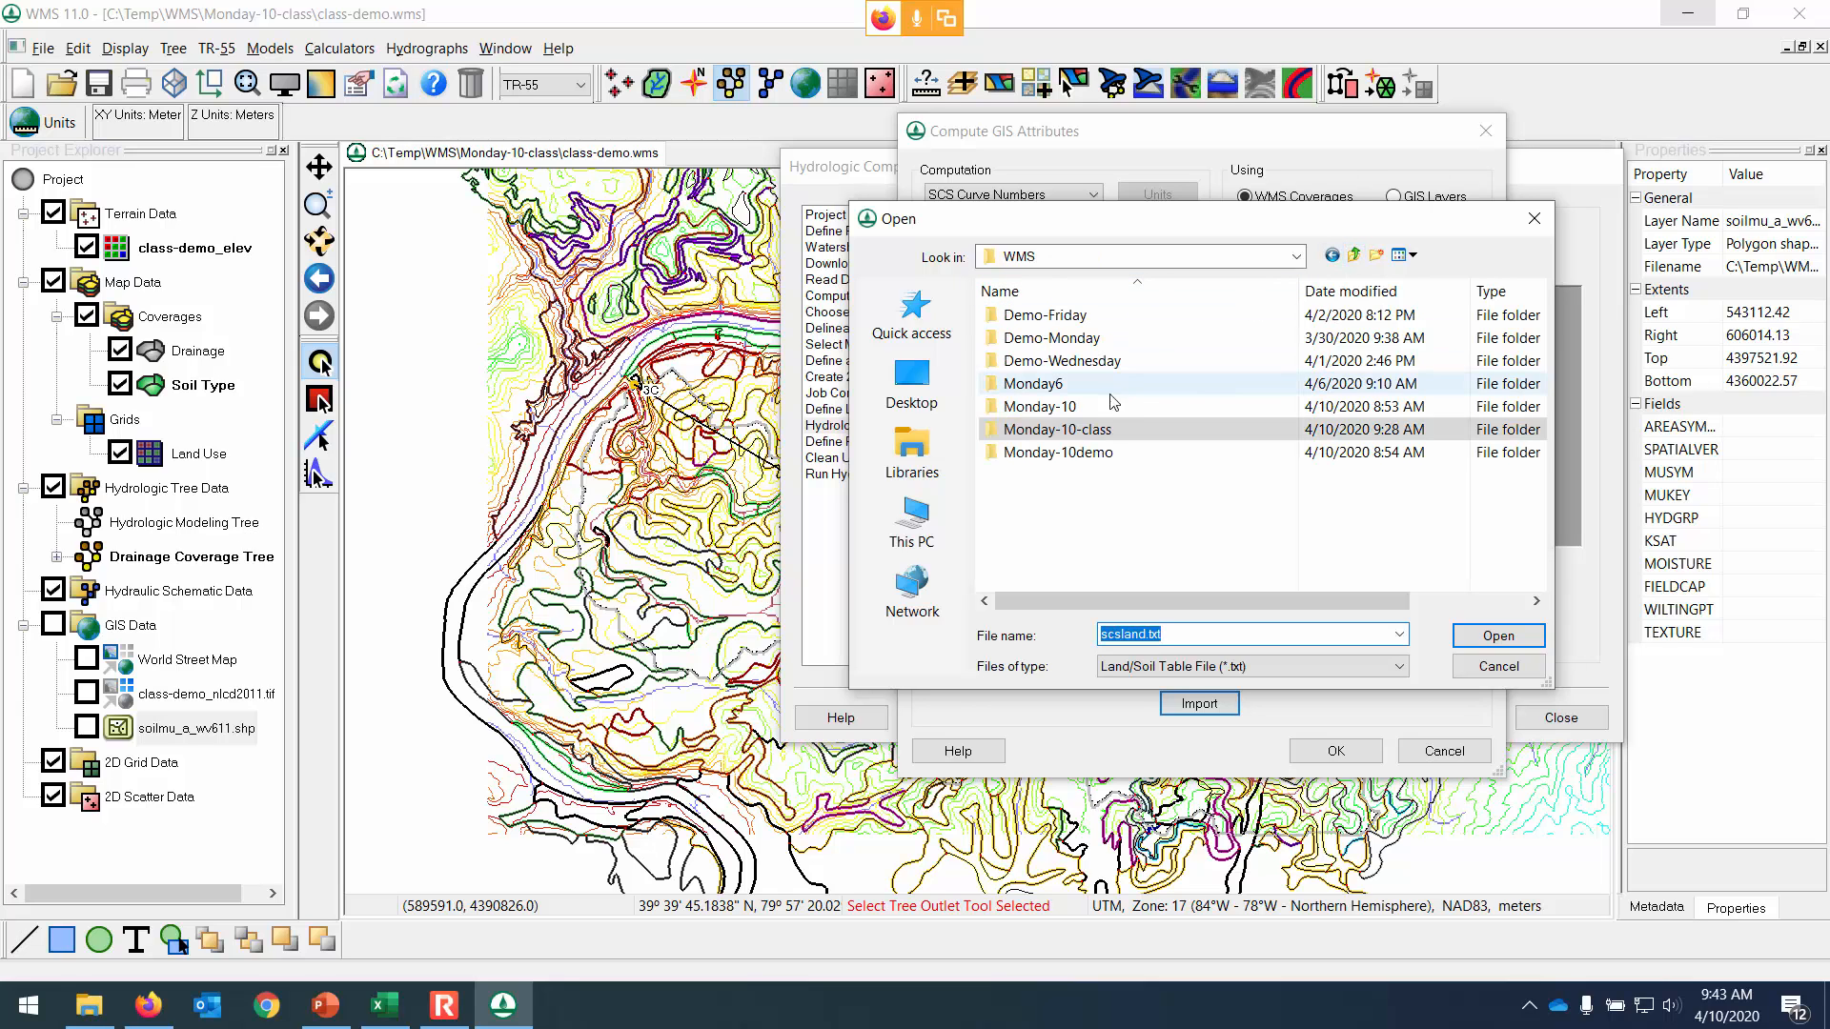
double_click(1091, 456)
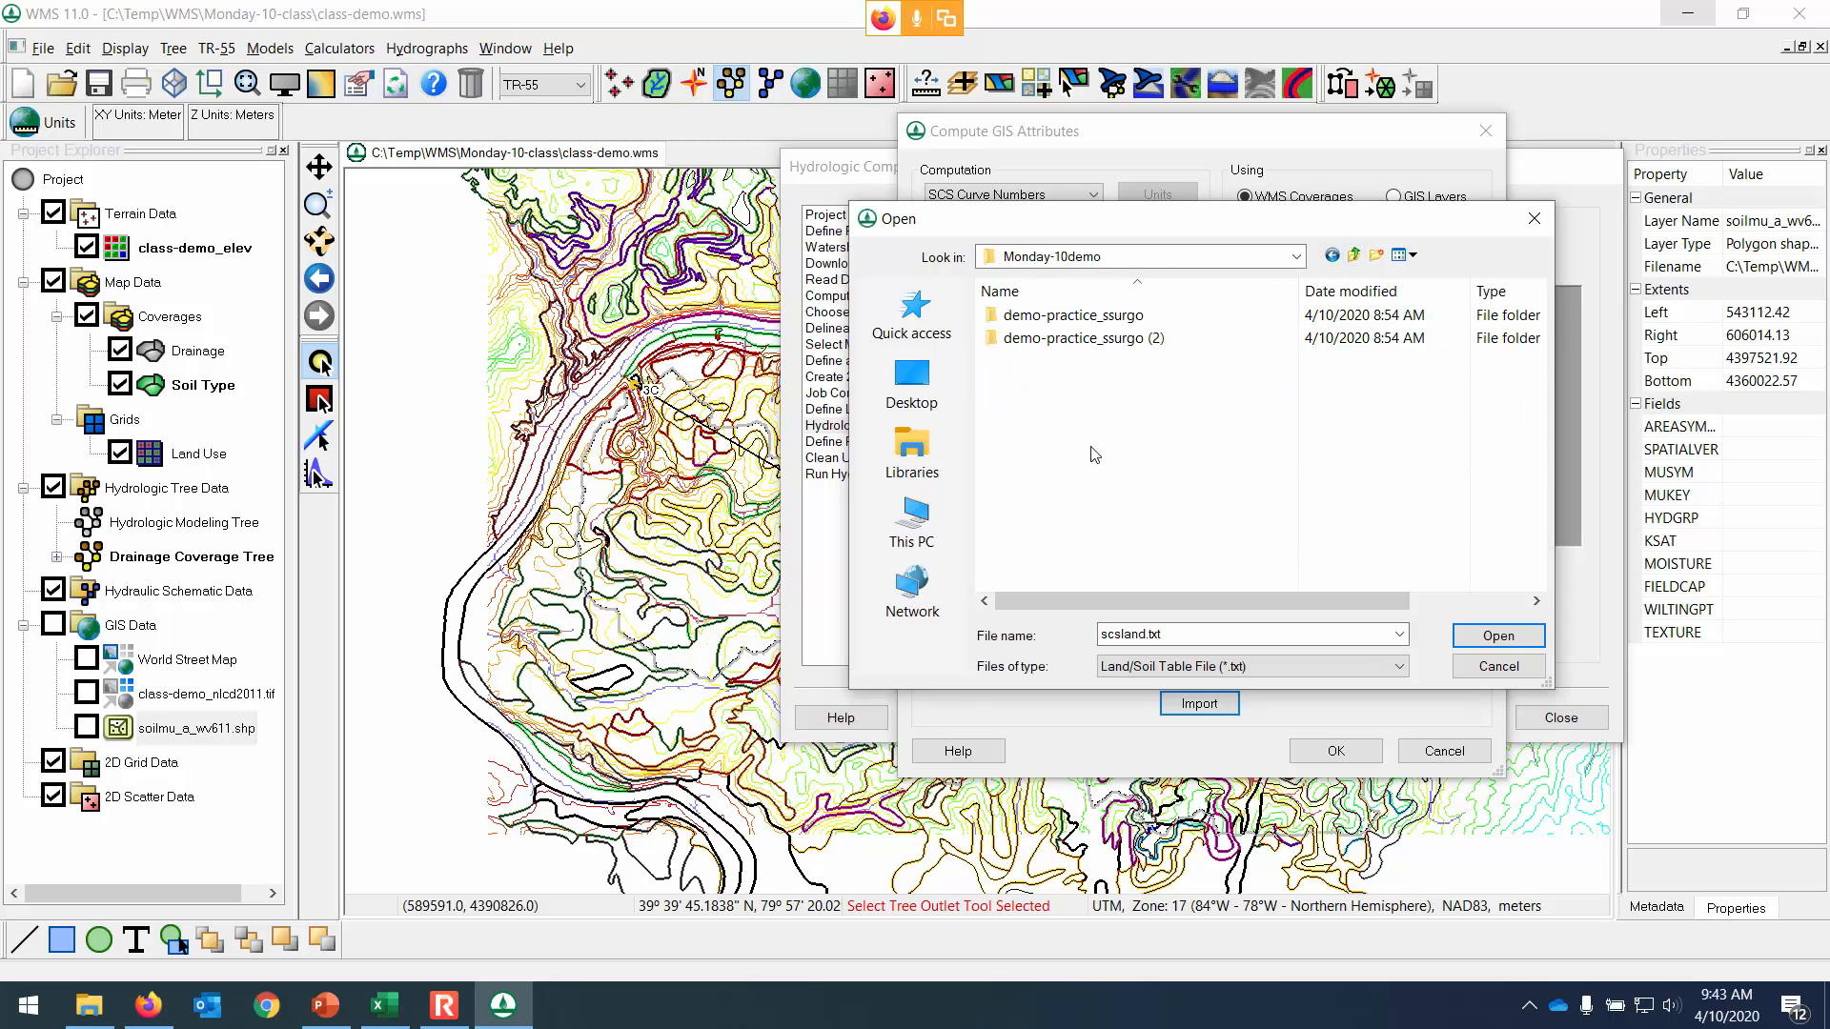
left_click(1354, 257)
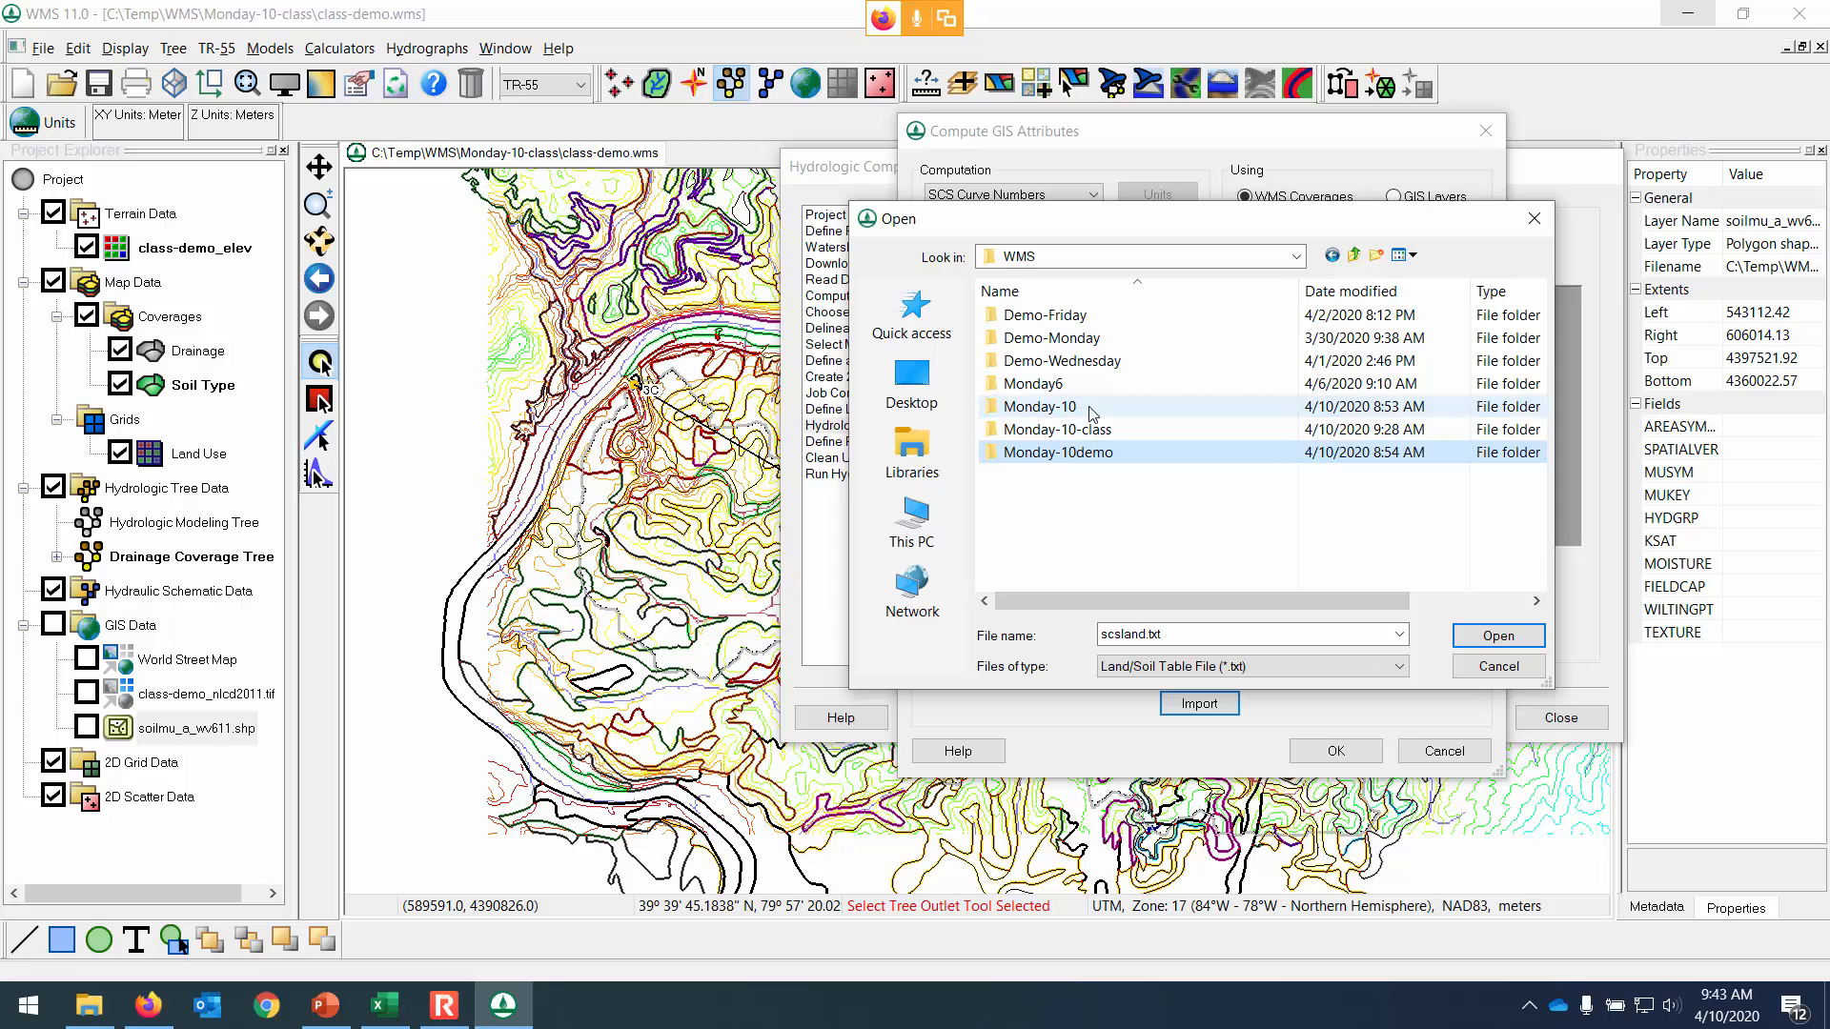
double_click(1092, 409)
left_click(1120, 366)
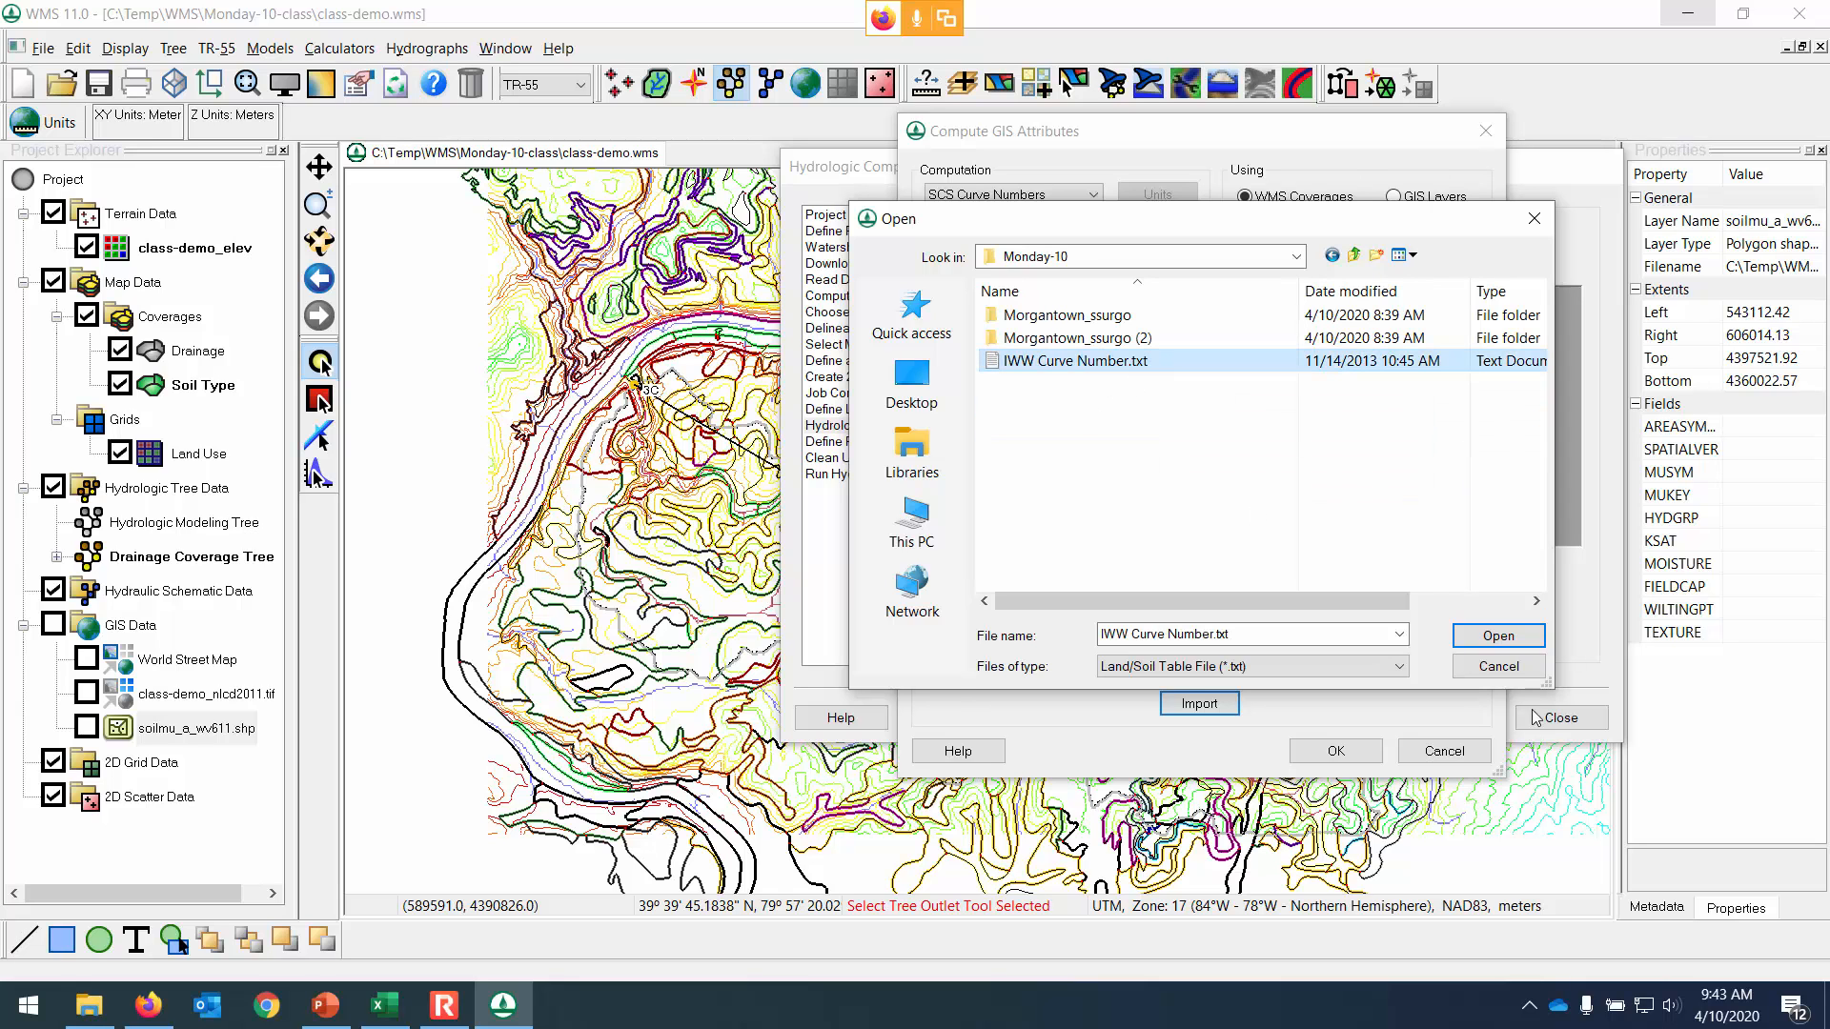
left_click(1521, 636)
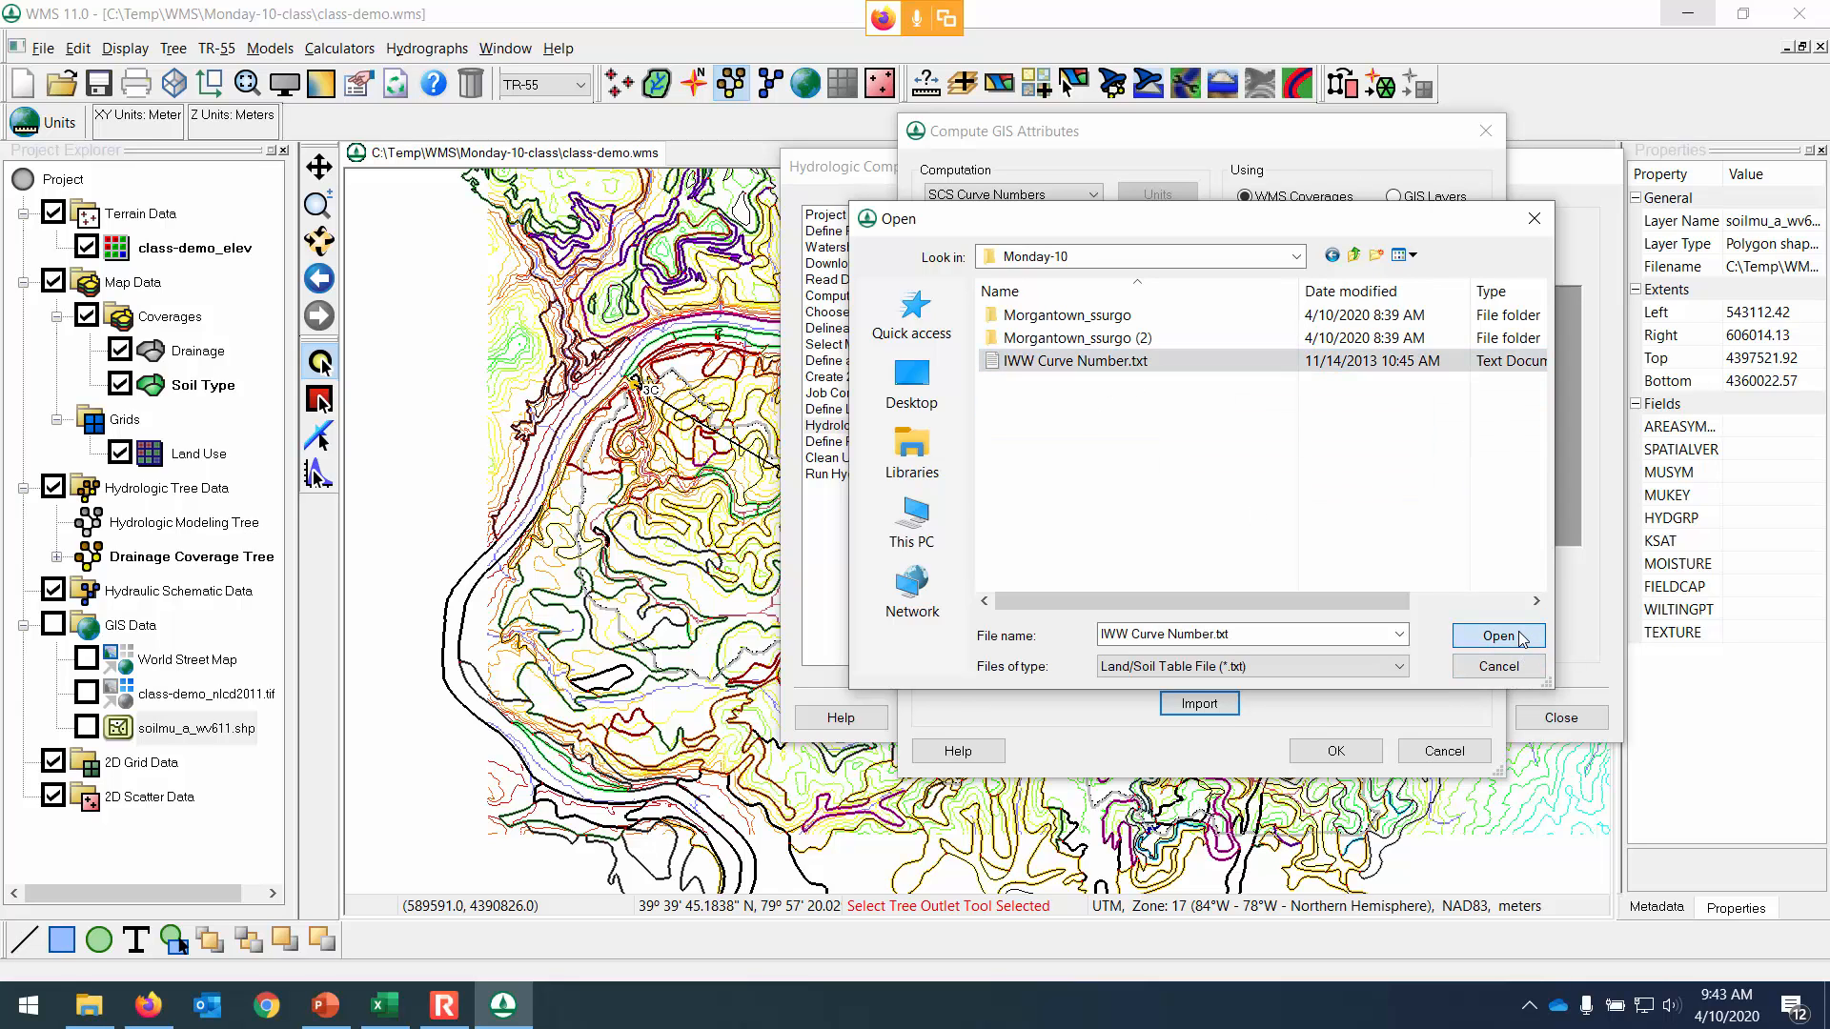
mouse_move(1465, 616)
left_mouse_down()
mouse_move(1463, 652)
mouse_move(1464, 616)
left_mouse_up()
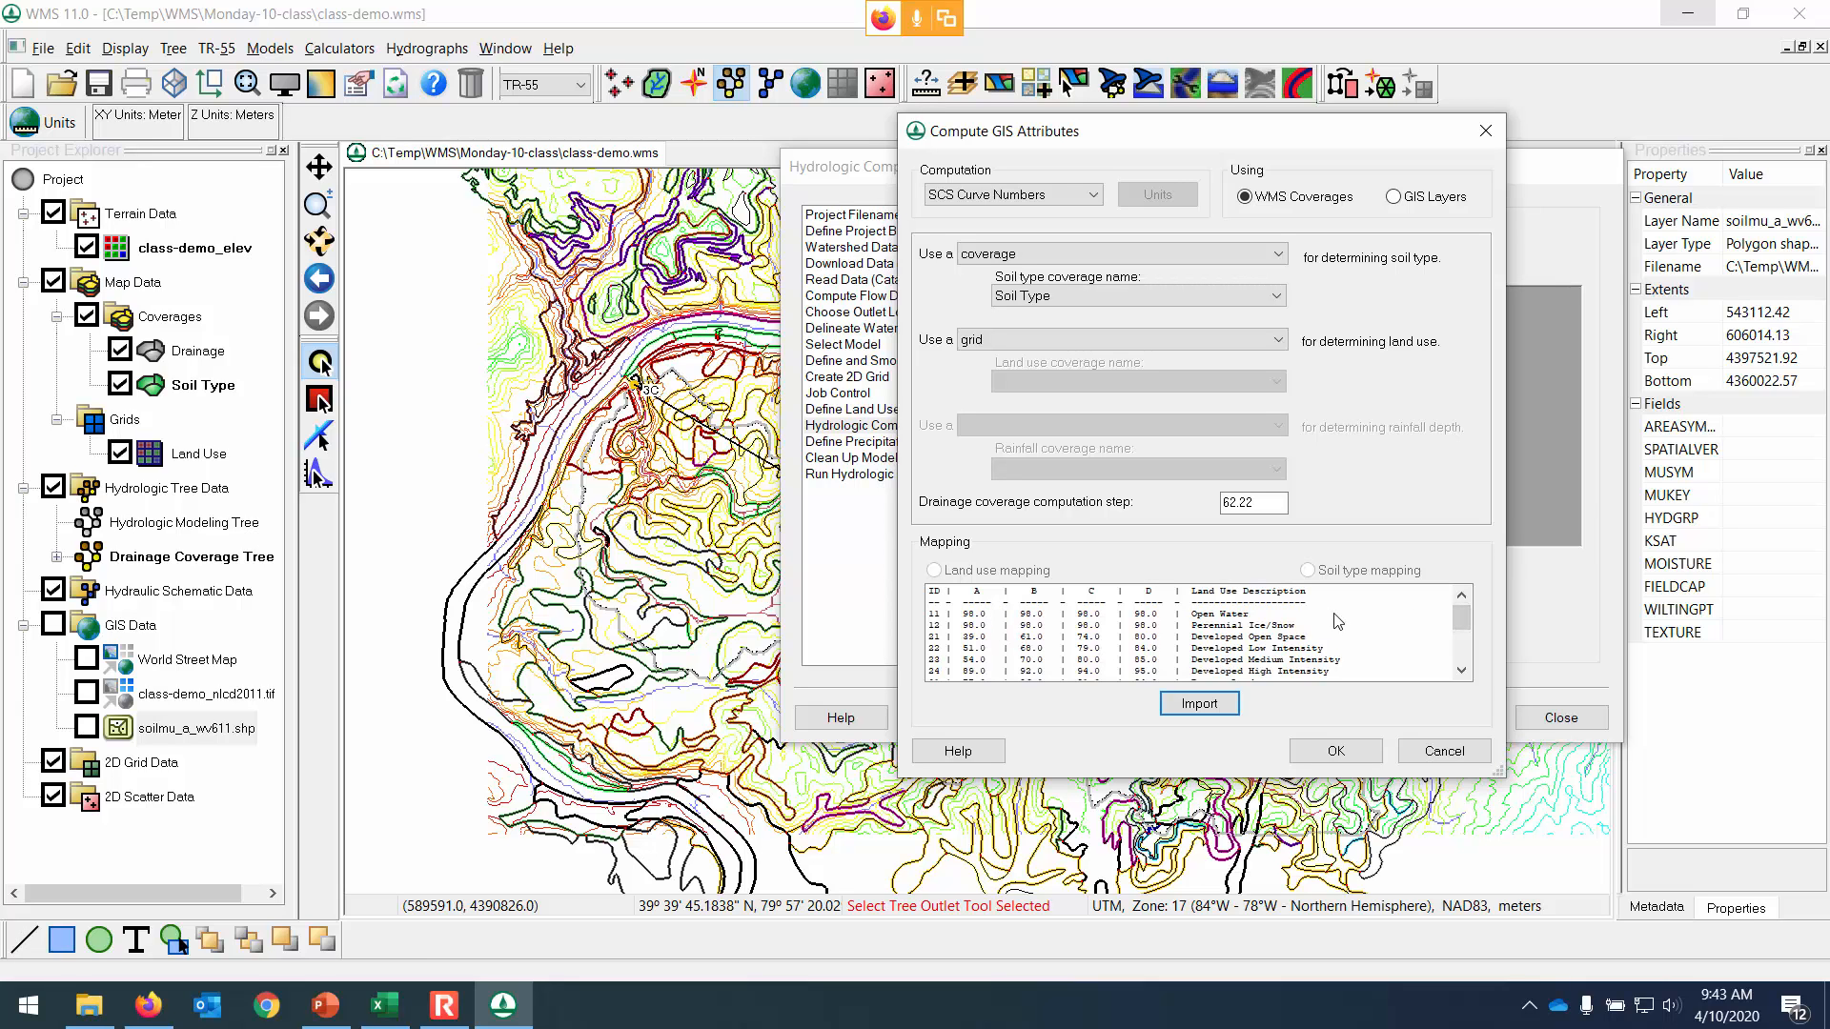
mouse_move(1461, 620)
left_mouse_down()
mouse_move(1461, 649)
mouse_move(1468, 602)
left_mouse_up()
Compute the SCS curve numbers and open the cn_report.txt runoff report in a maximized Notepad window.
left_click(1372, 755)
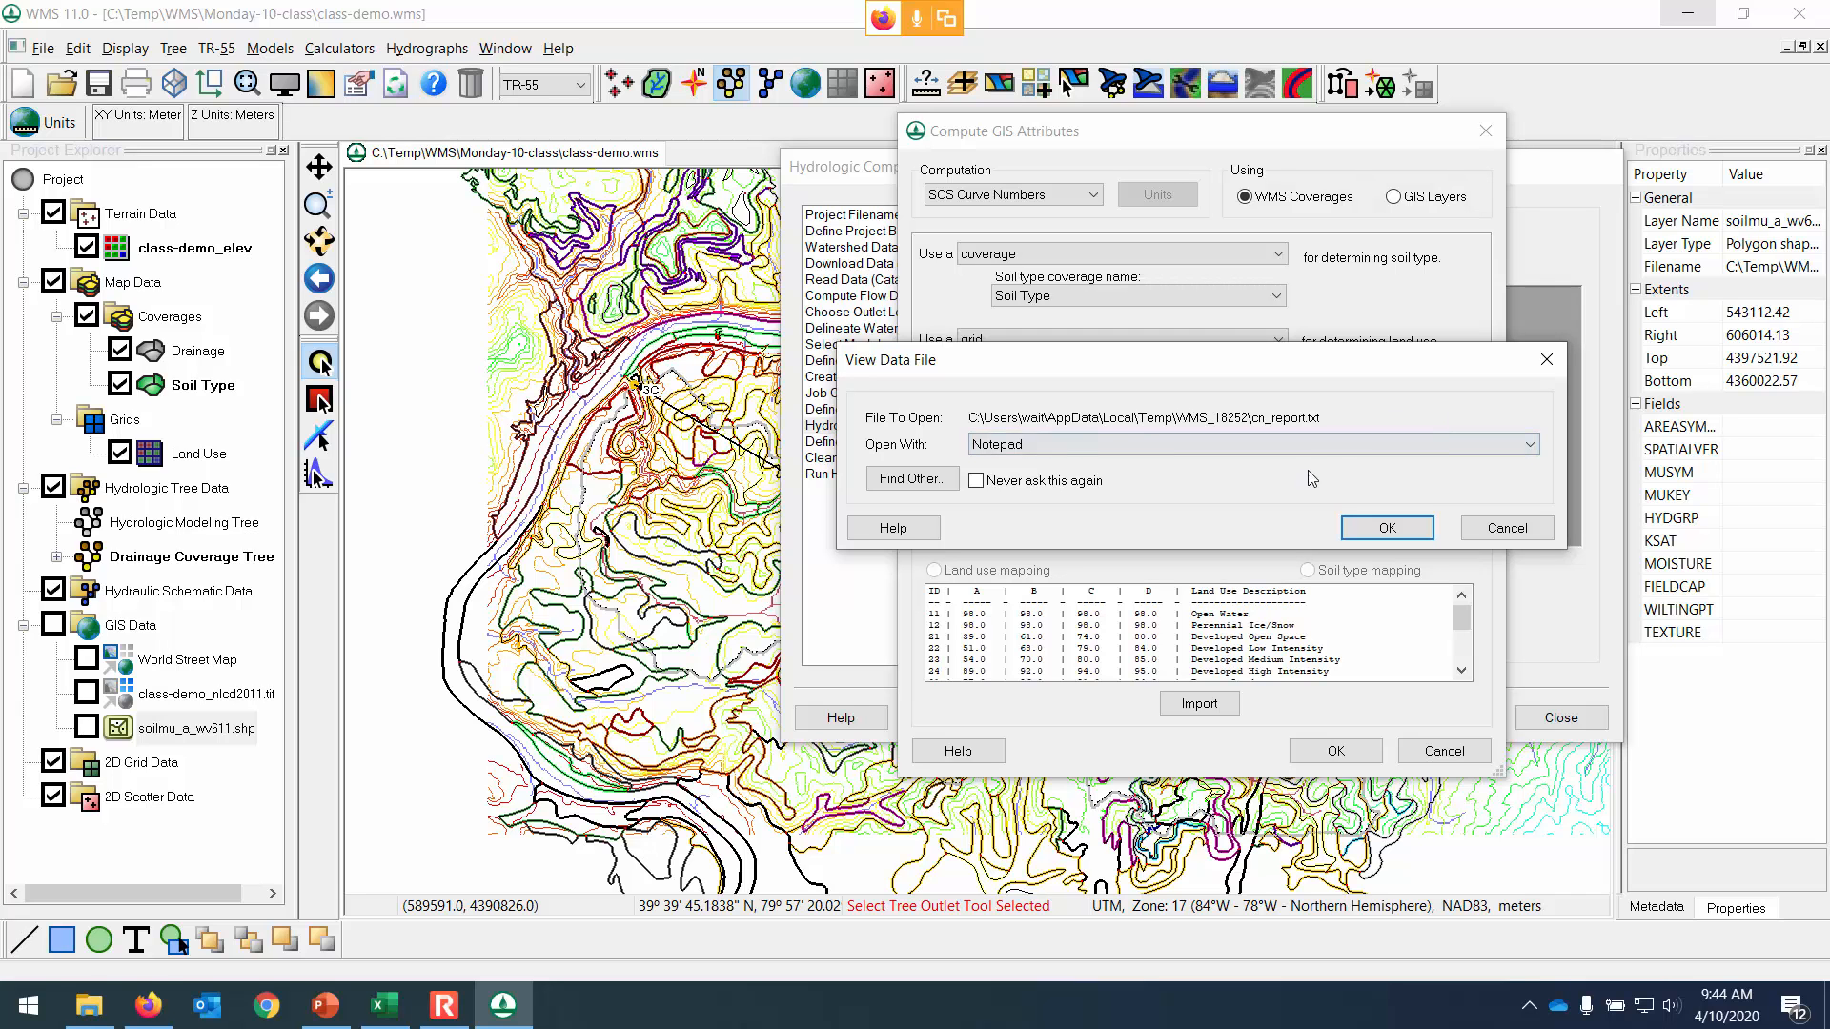
left_click(1389, 537)
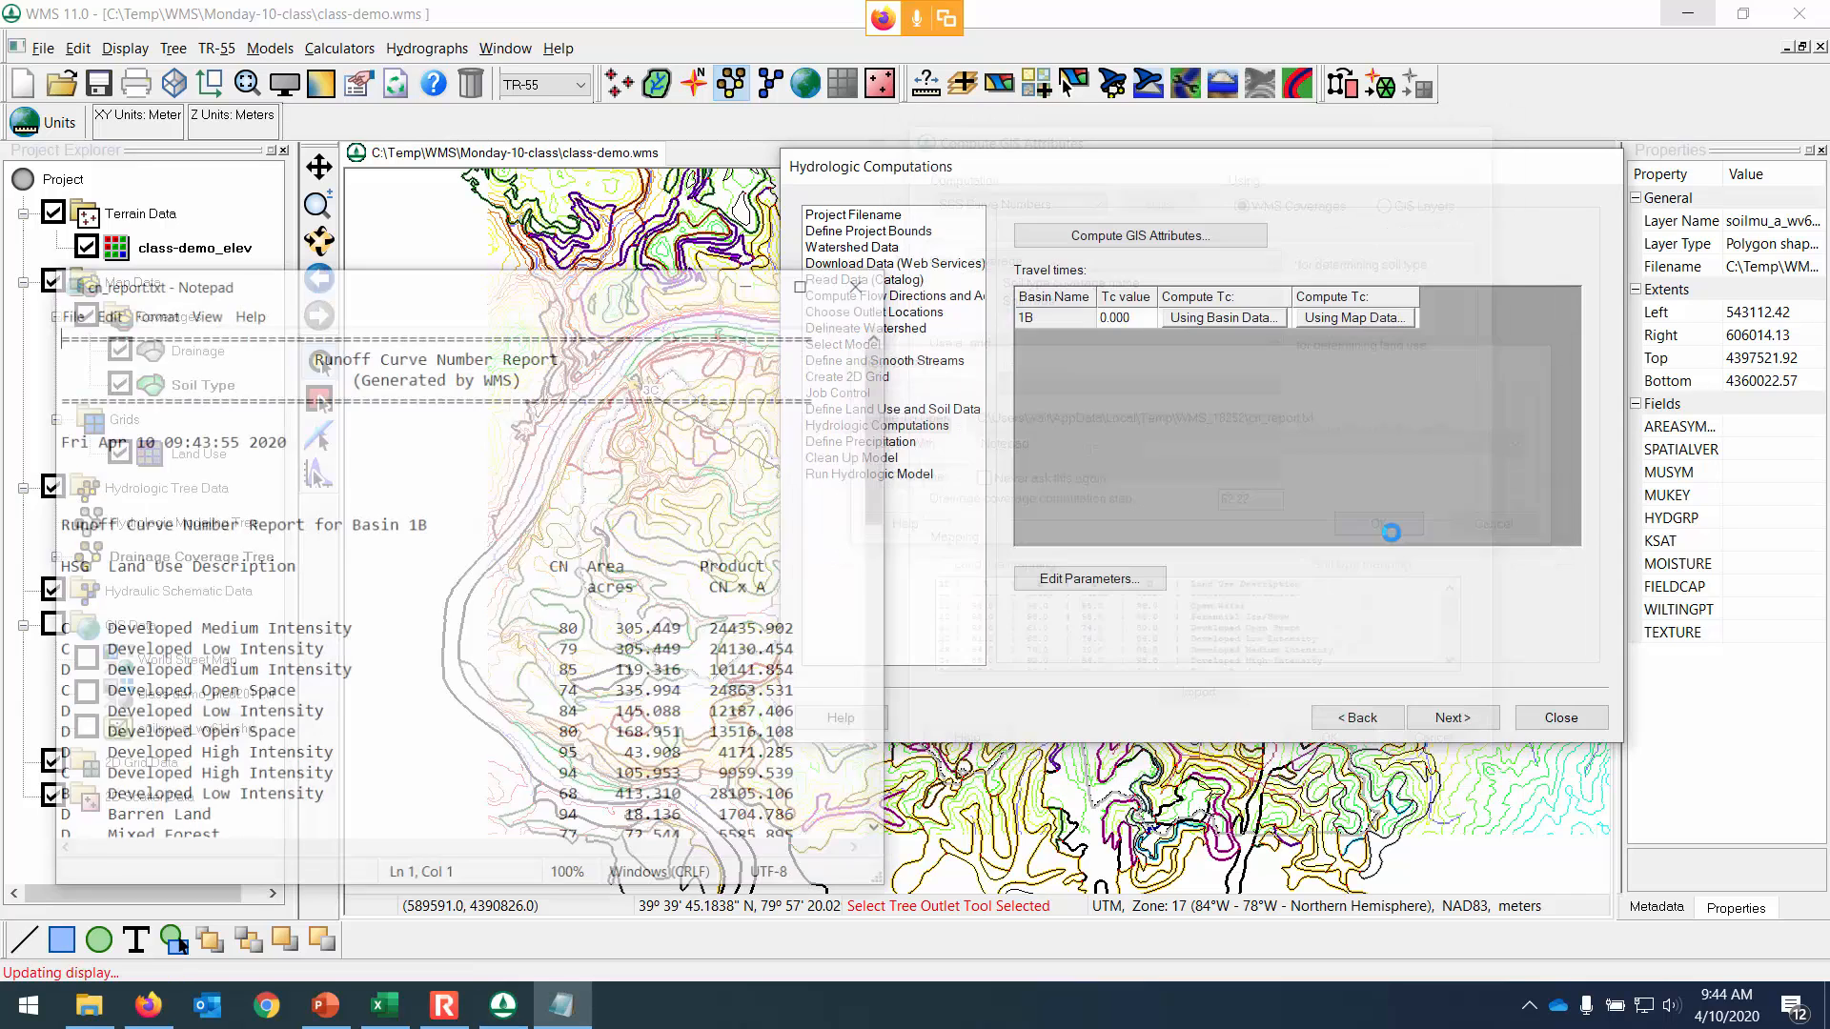
left_click_drag(585, 292, 1077, 167)
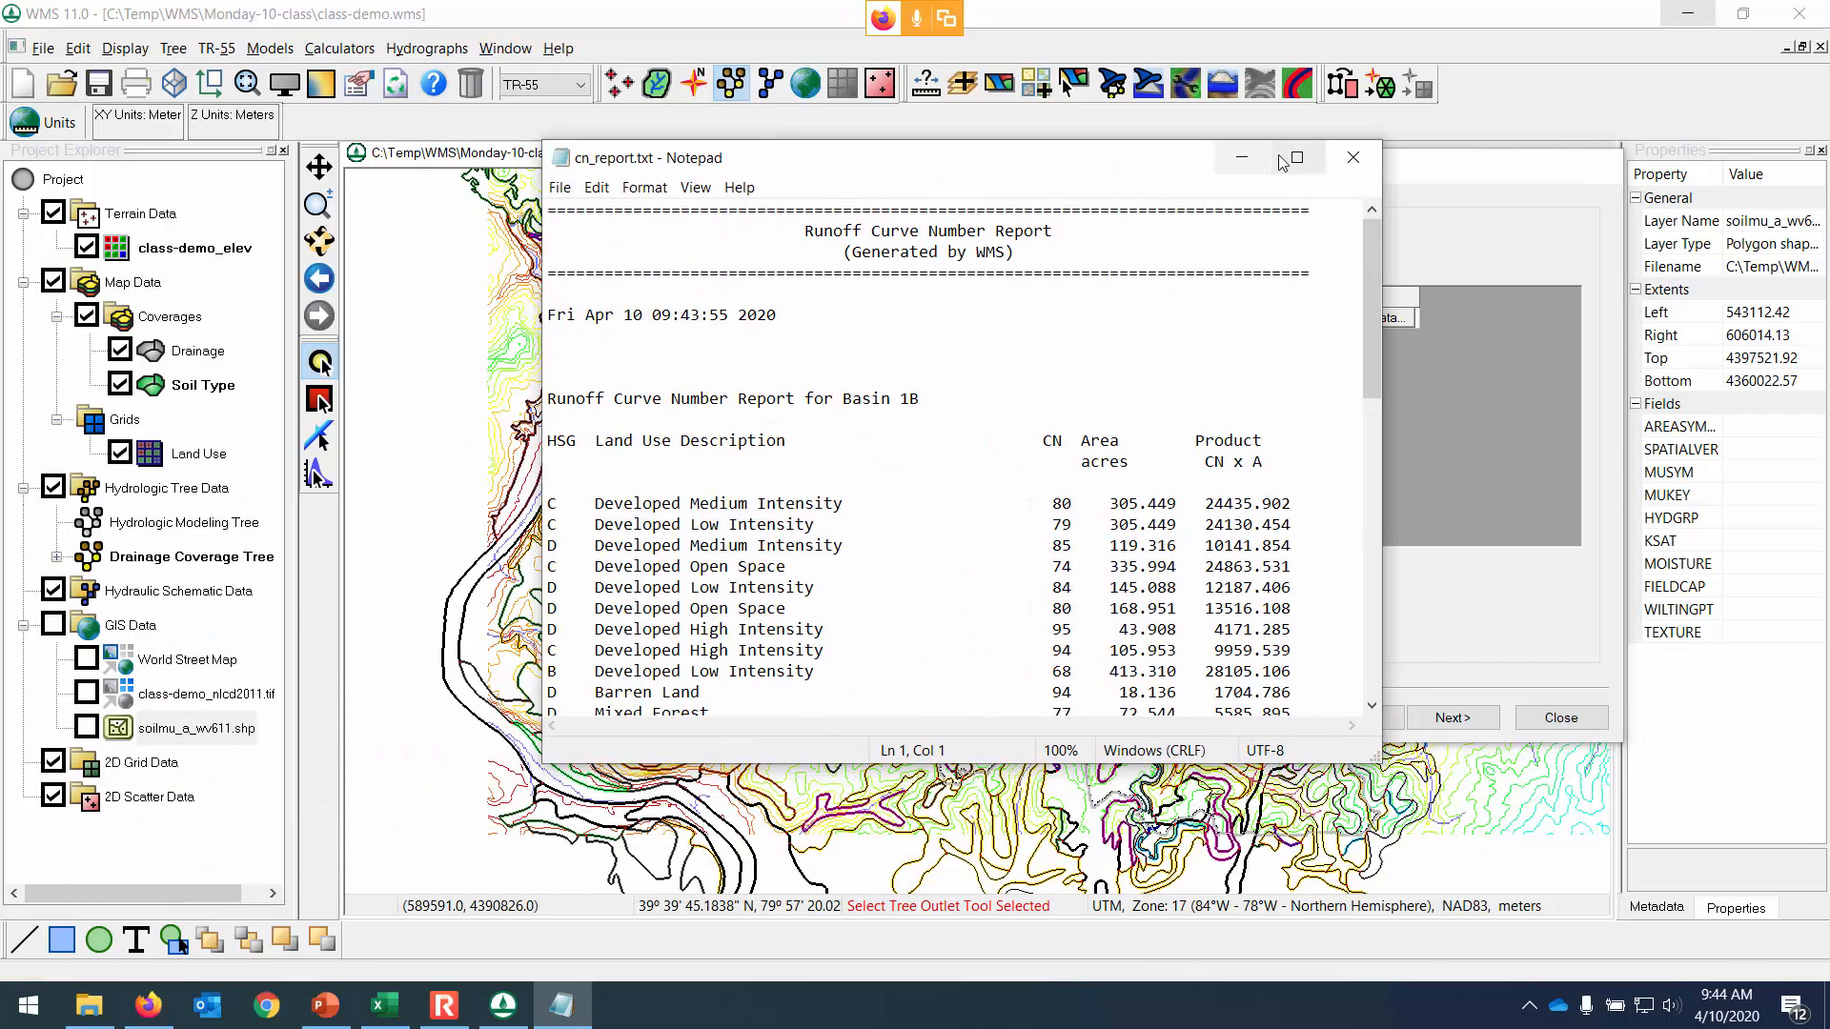
left_click(1282, 162)
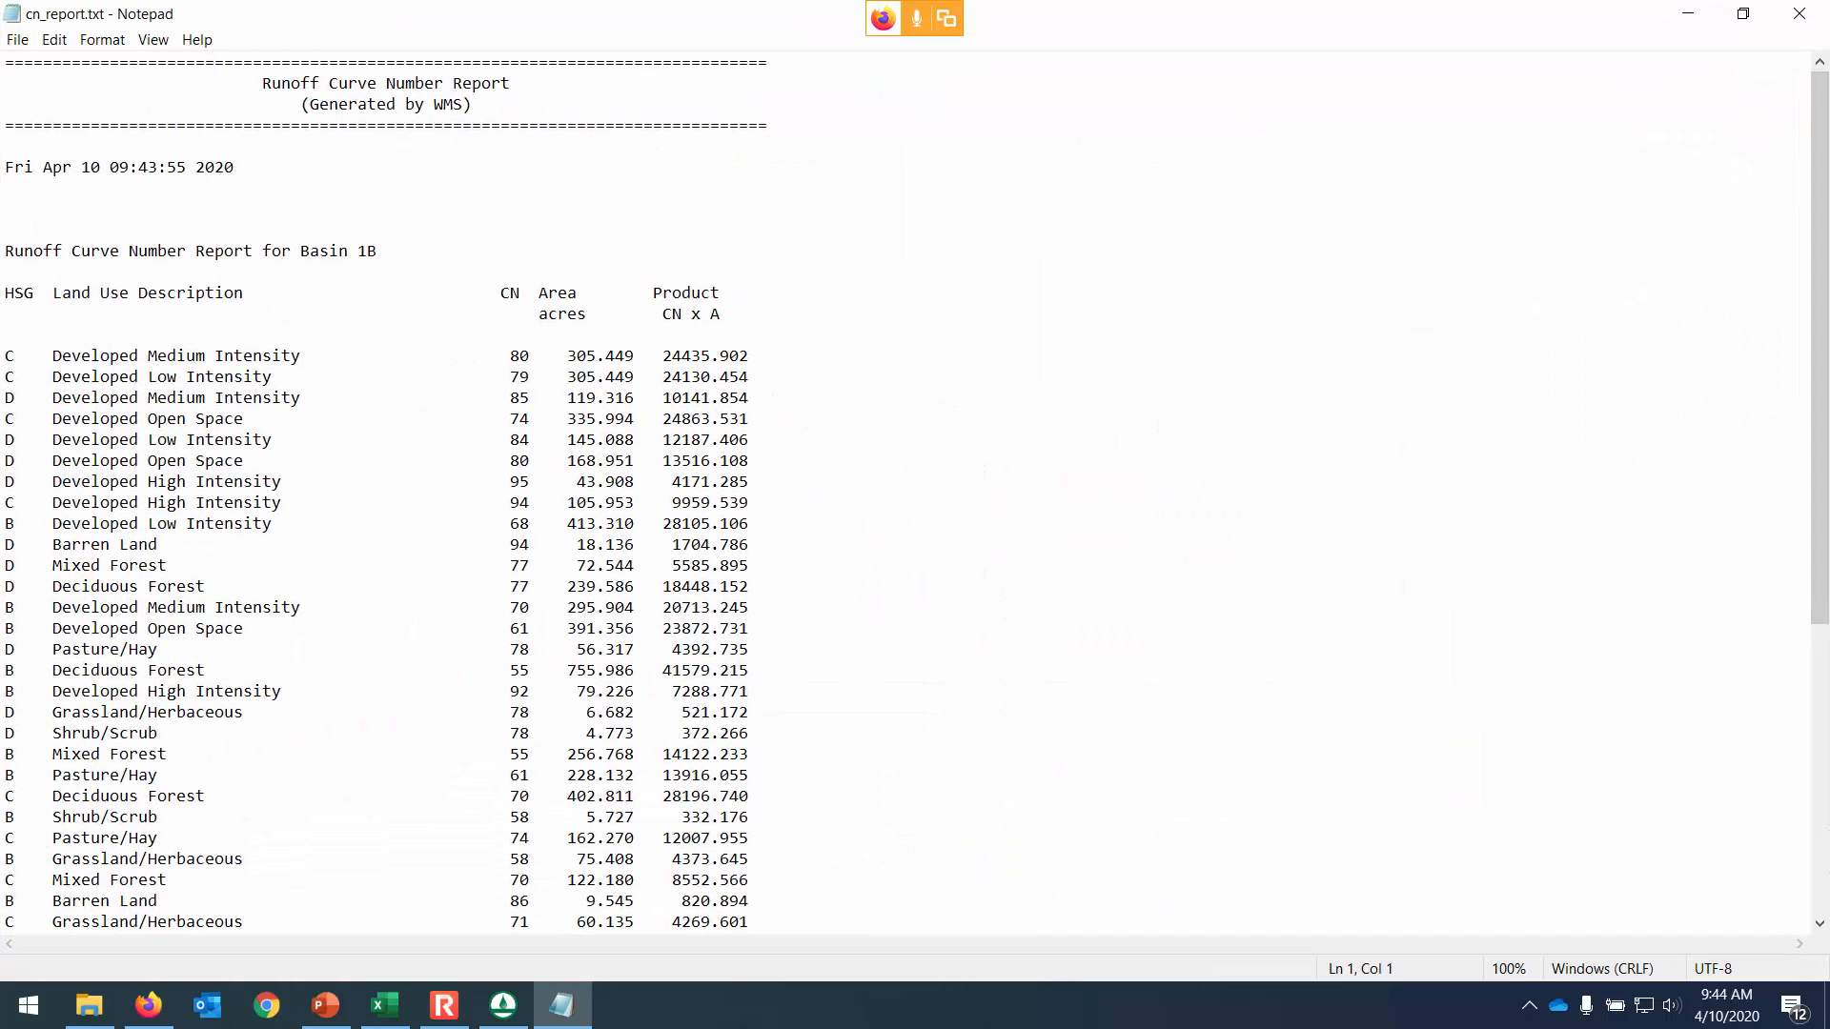
Review the land use curve numbers and the weighted CN in the runoff report, and close it.
left_click_drag(1817, 278, 1763, 549)
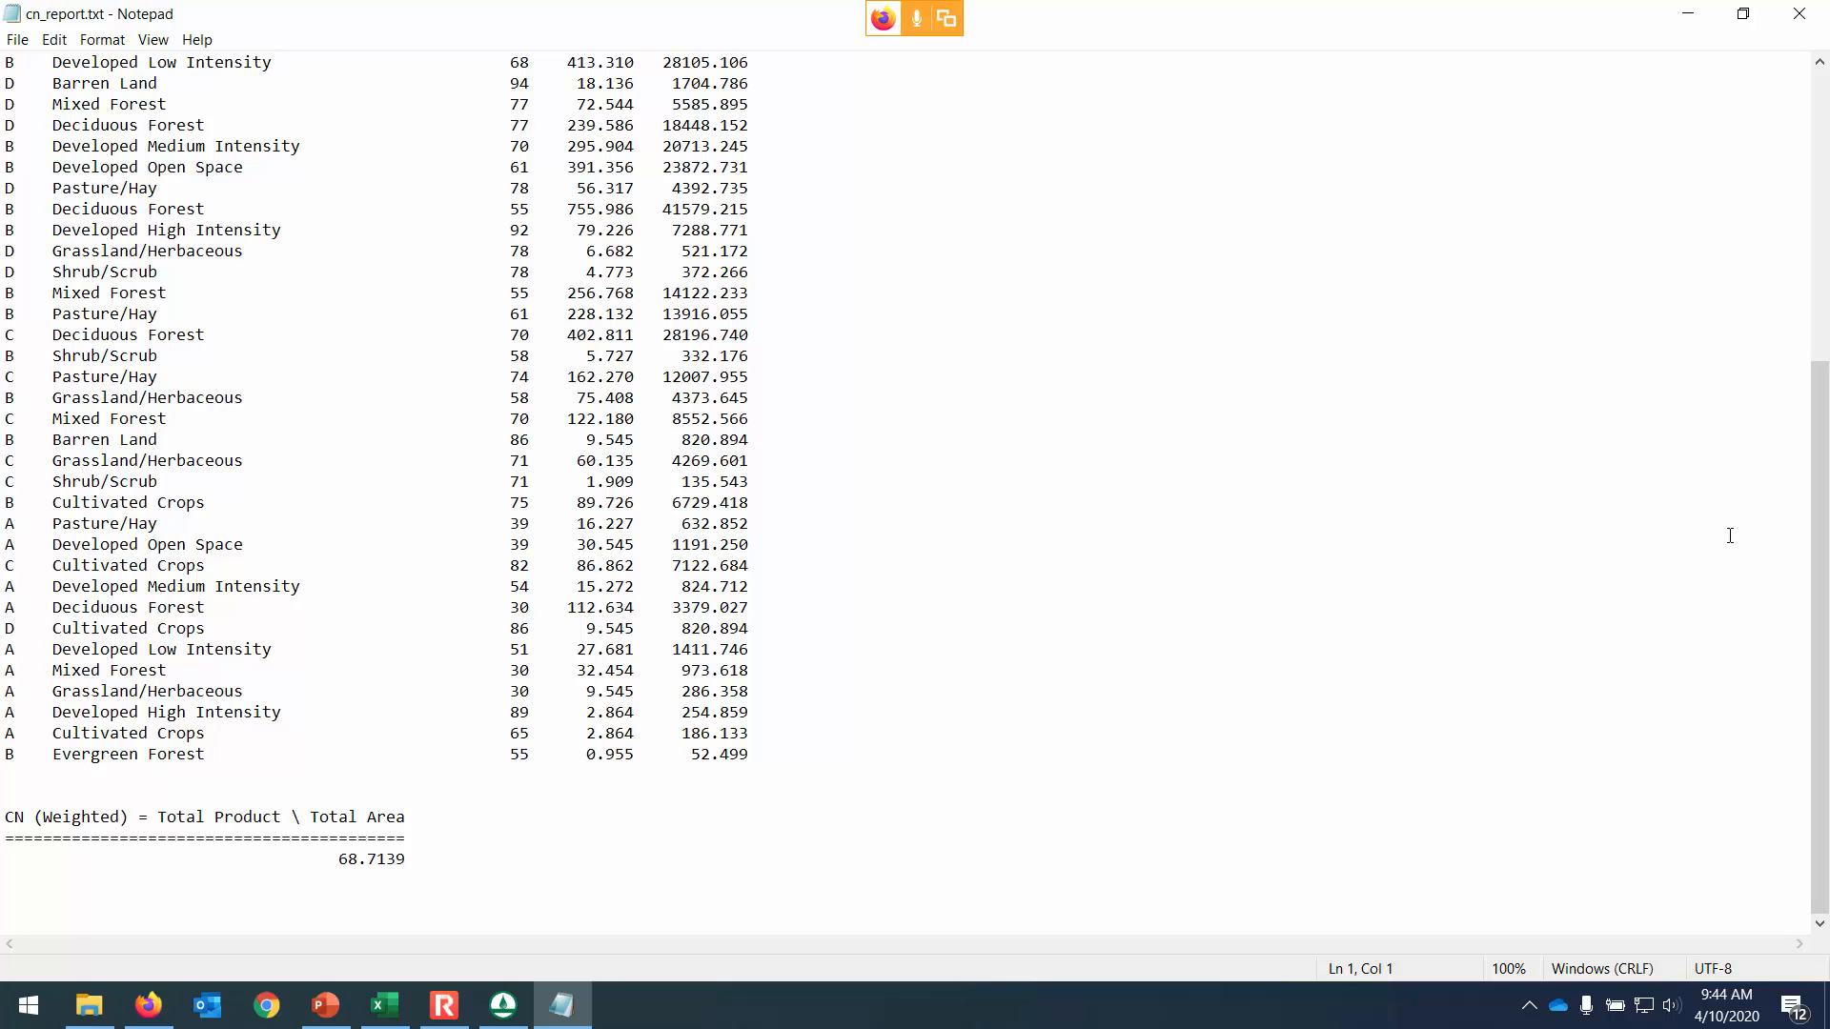
left_click_drag(1820, 496, 1821, 257)
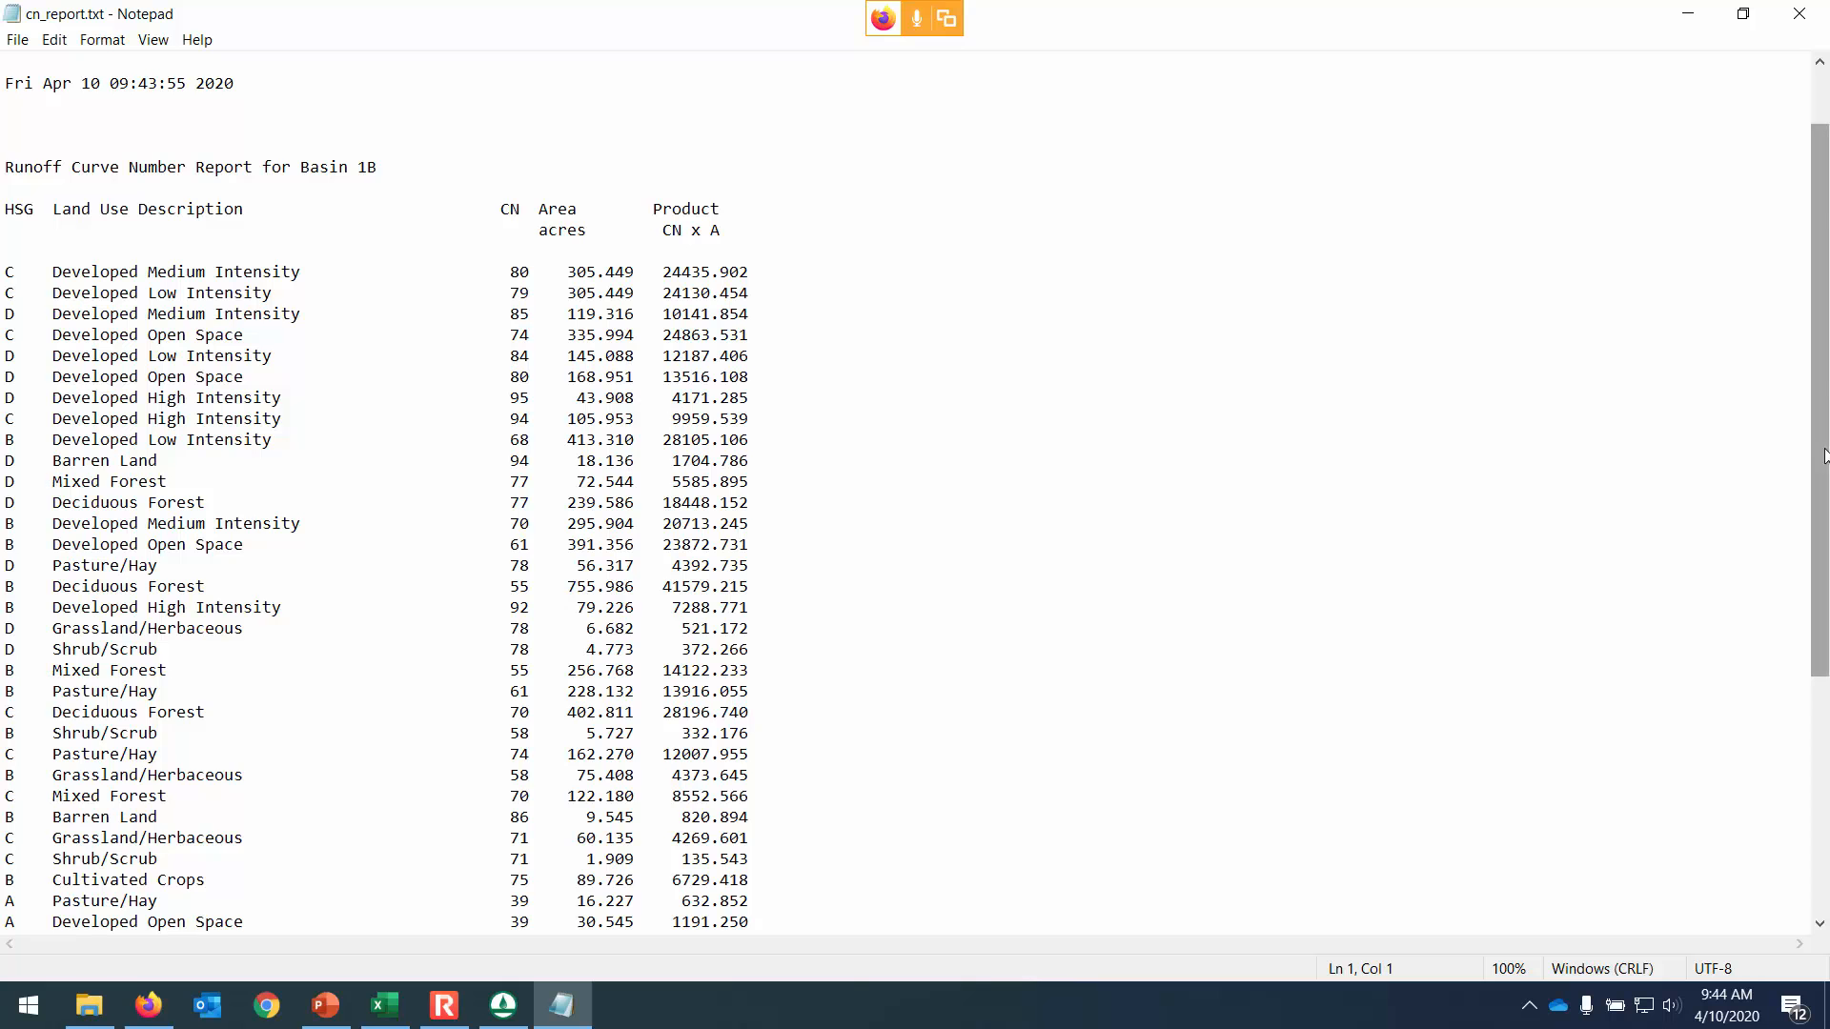
left_click_drag(1826, 456, 1817, 690)
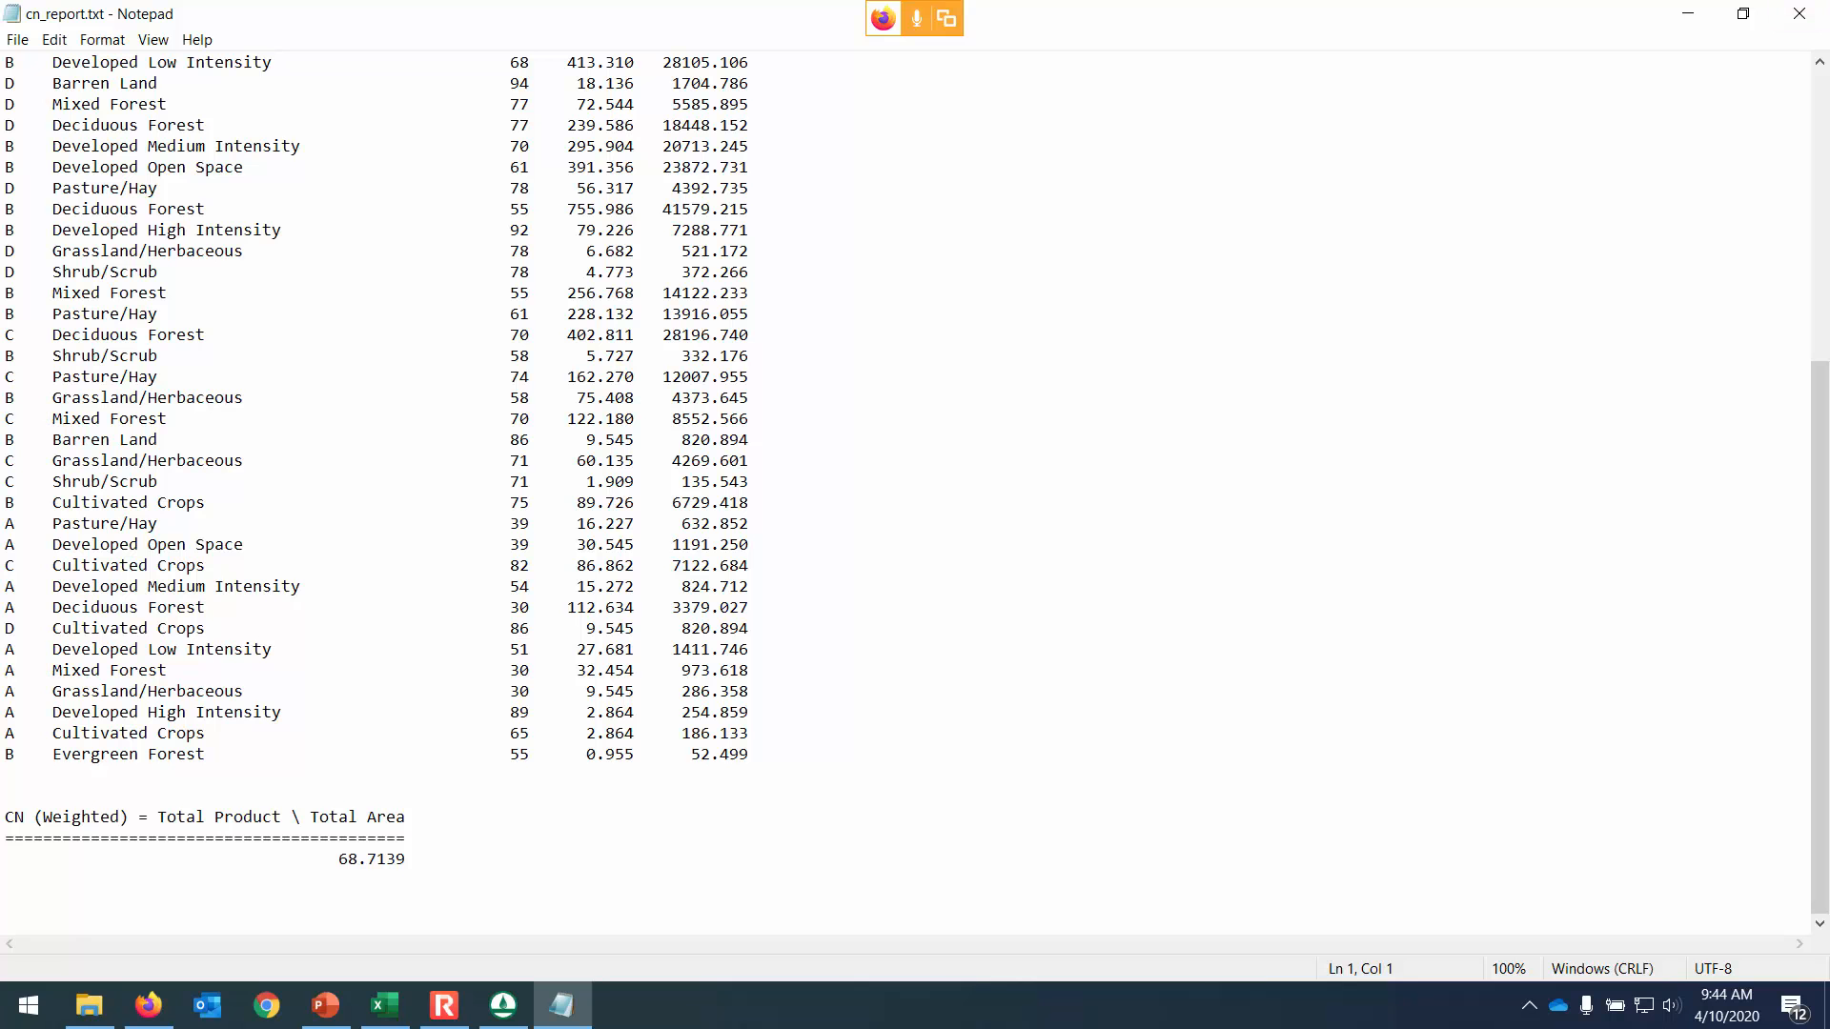
left_click(29, 43)
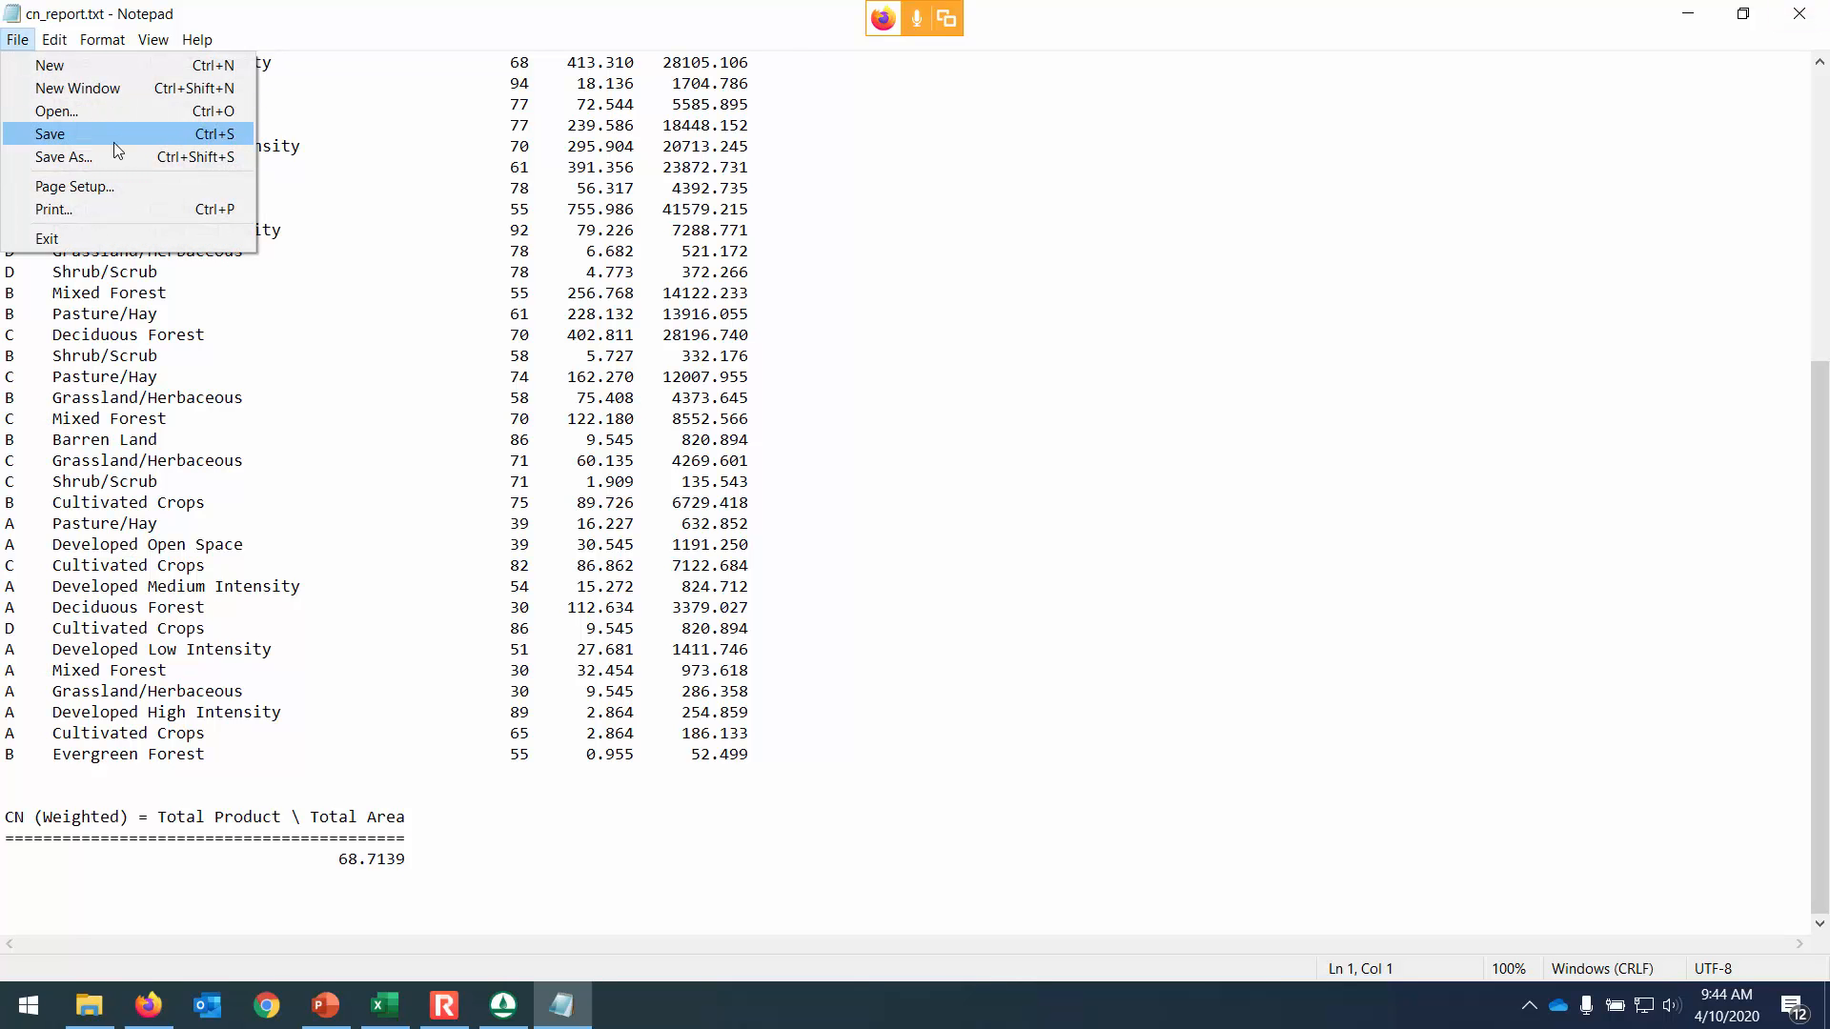
left_click(1819, 18)
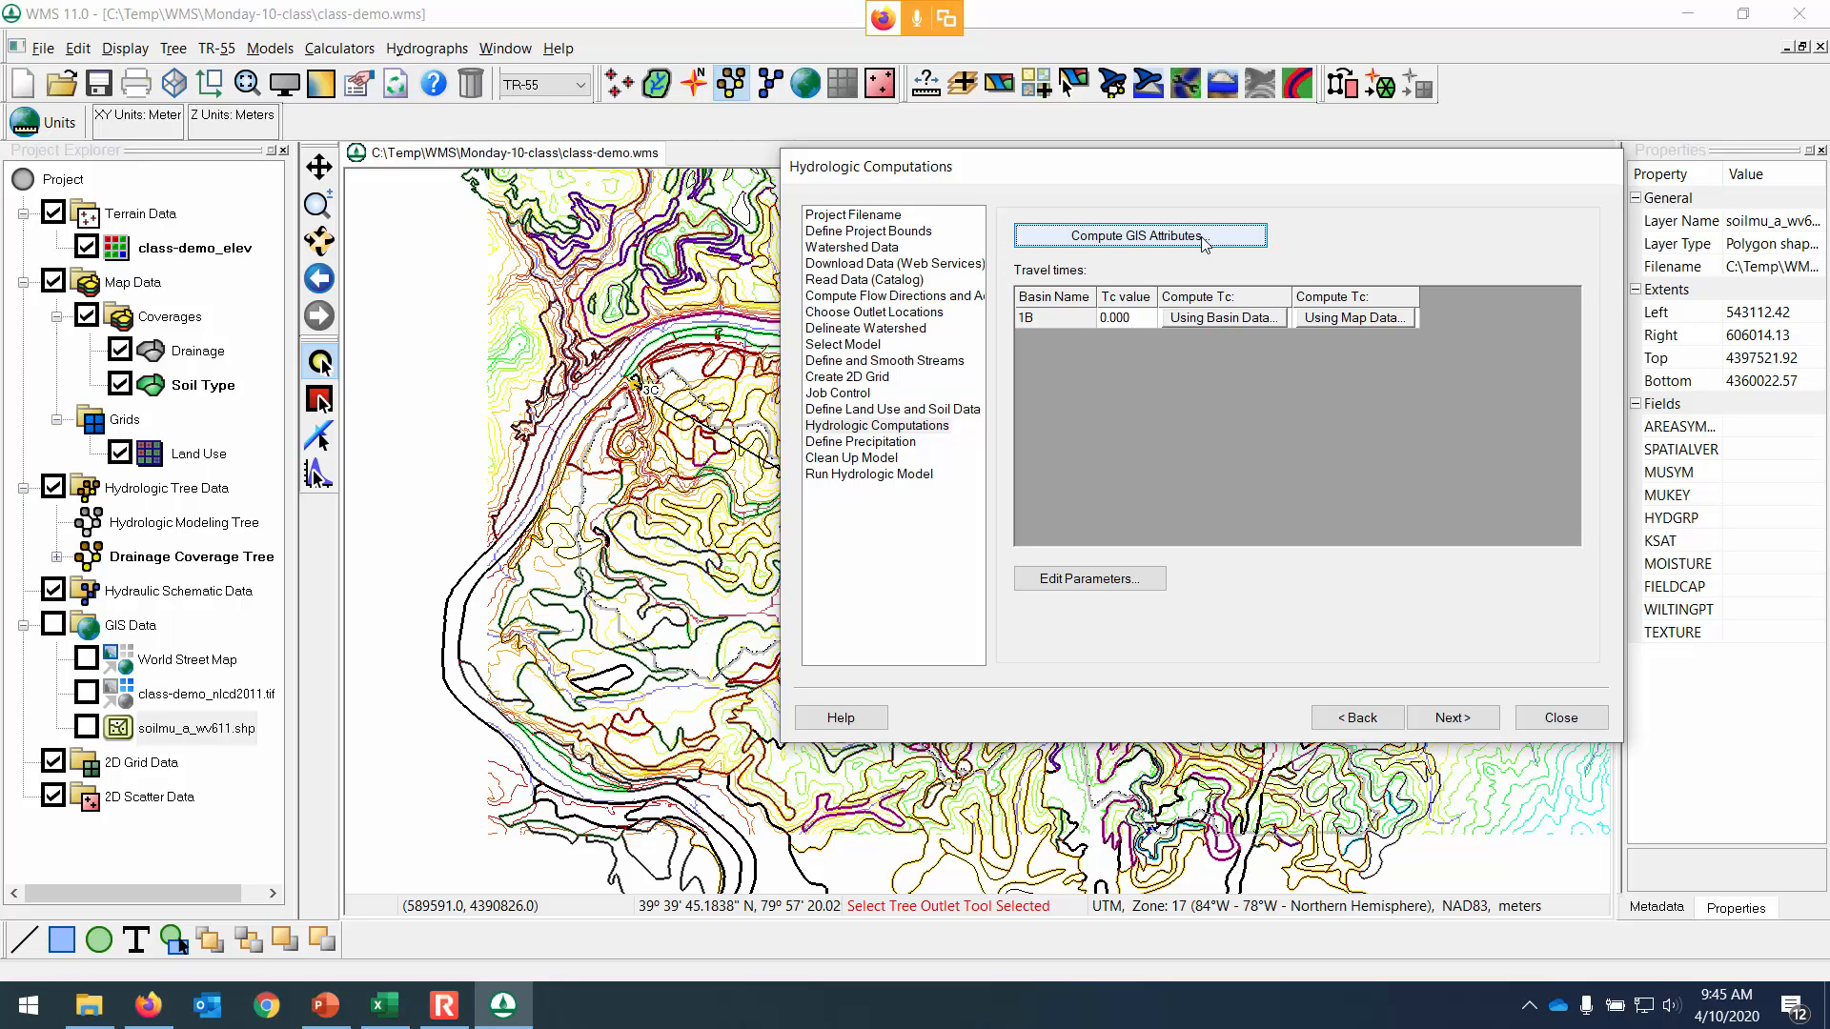
Open the basin-data time computation for basin 1B and set it to Compute Lag Time with the SCS Method.
left_click(1228, 318)
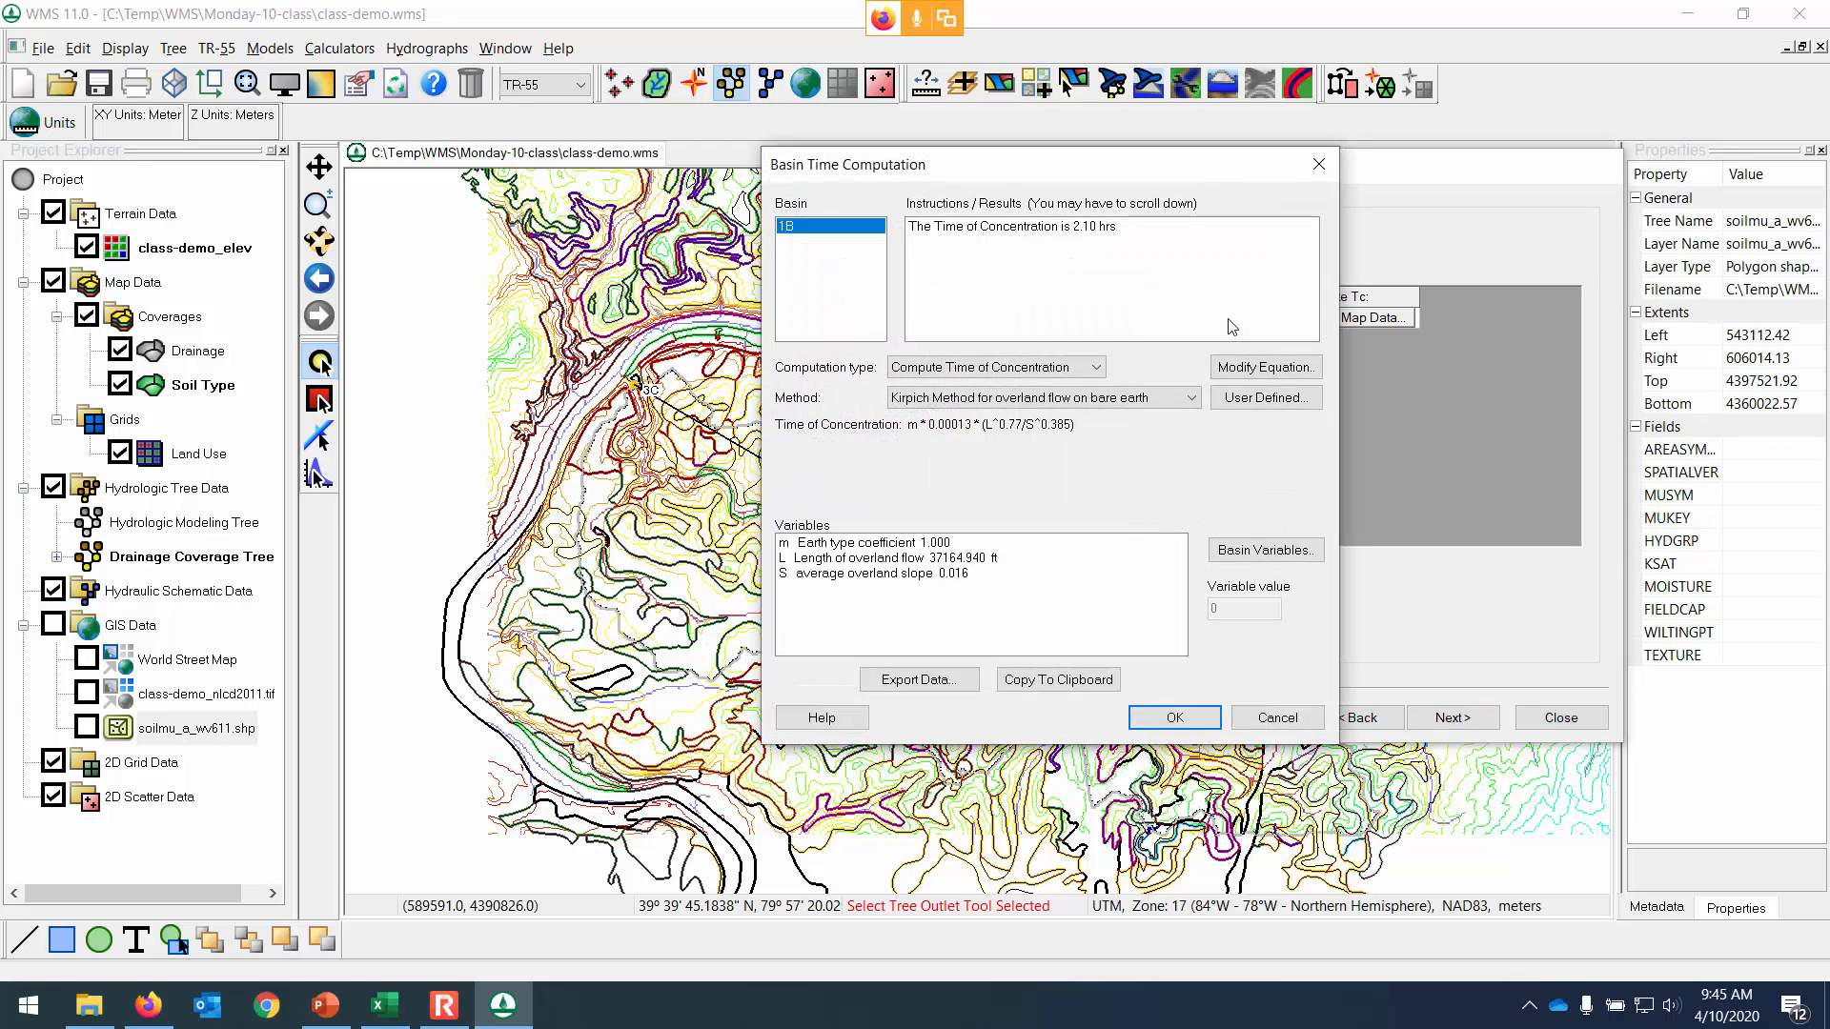
left_click(1064, 370)
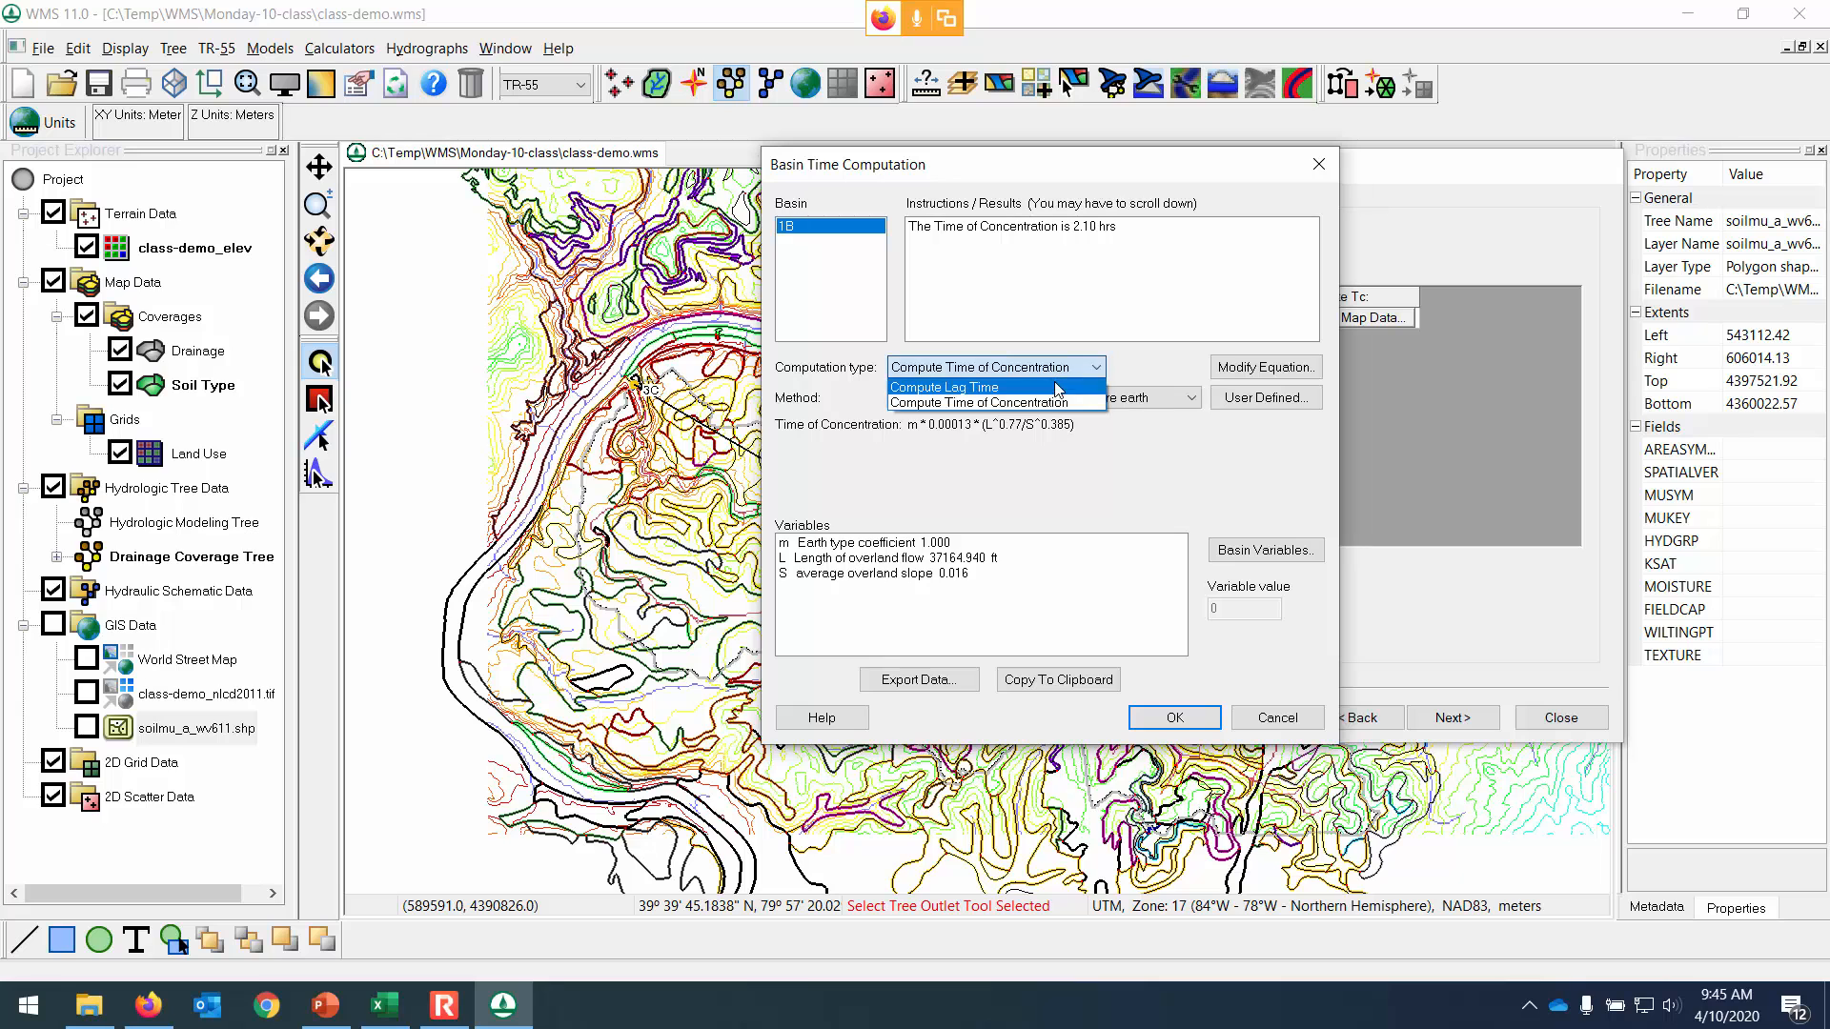
left_click(1058, 395)
left_click(1058, 397)
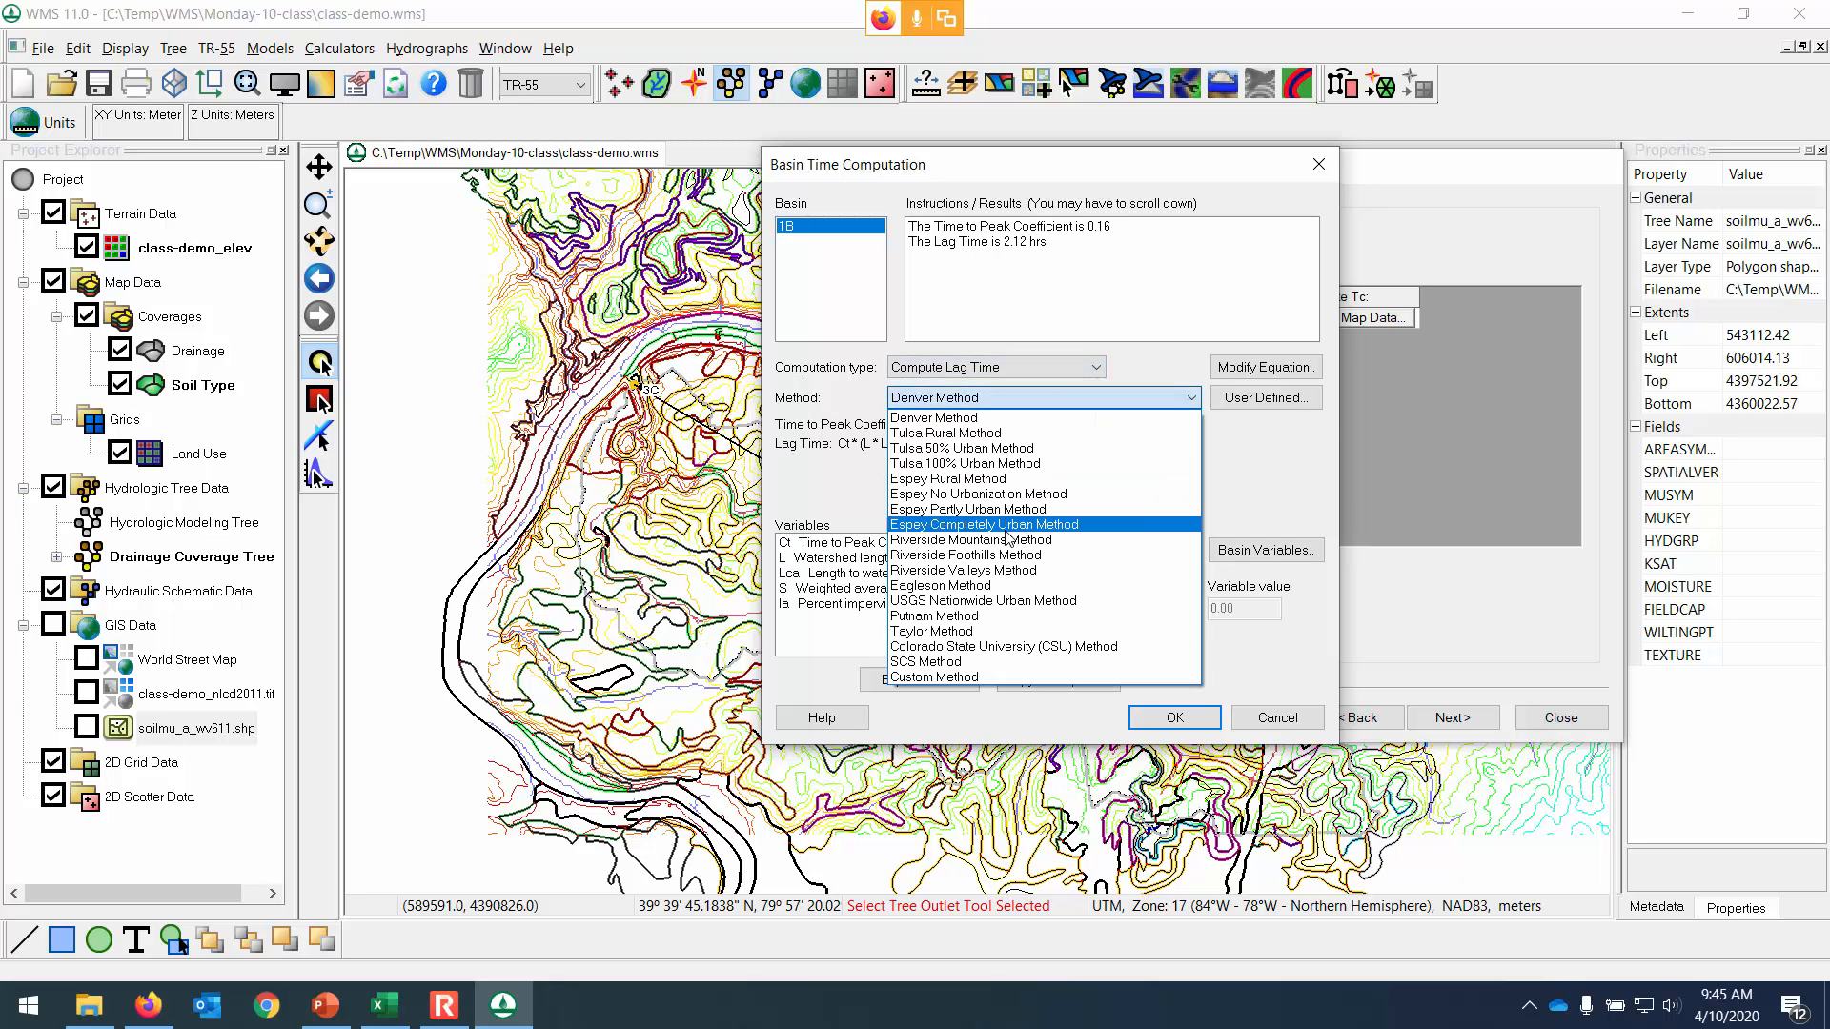
left_click(947, 661)
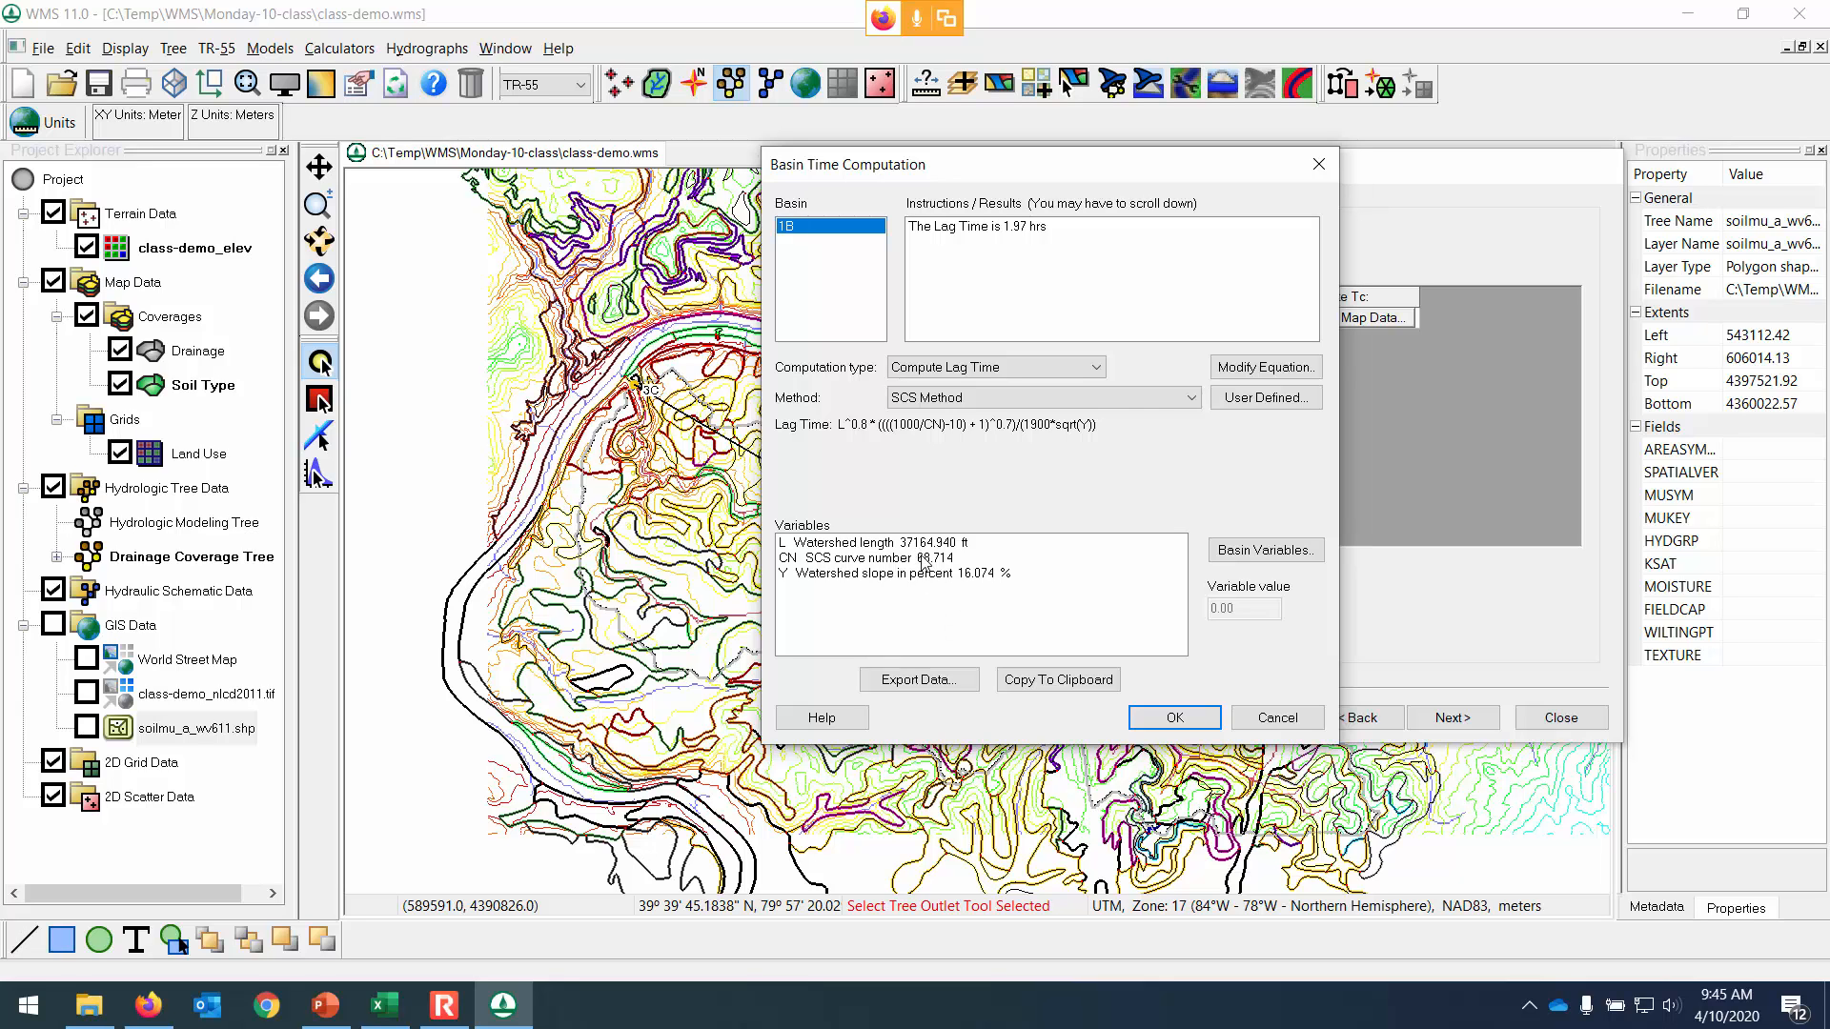
Accept the basin time computation after checking its slope, length and curve number variables, and continue to Define Precipitation.
left_click(979, 574)
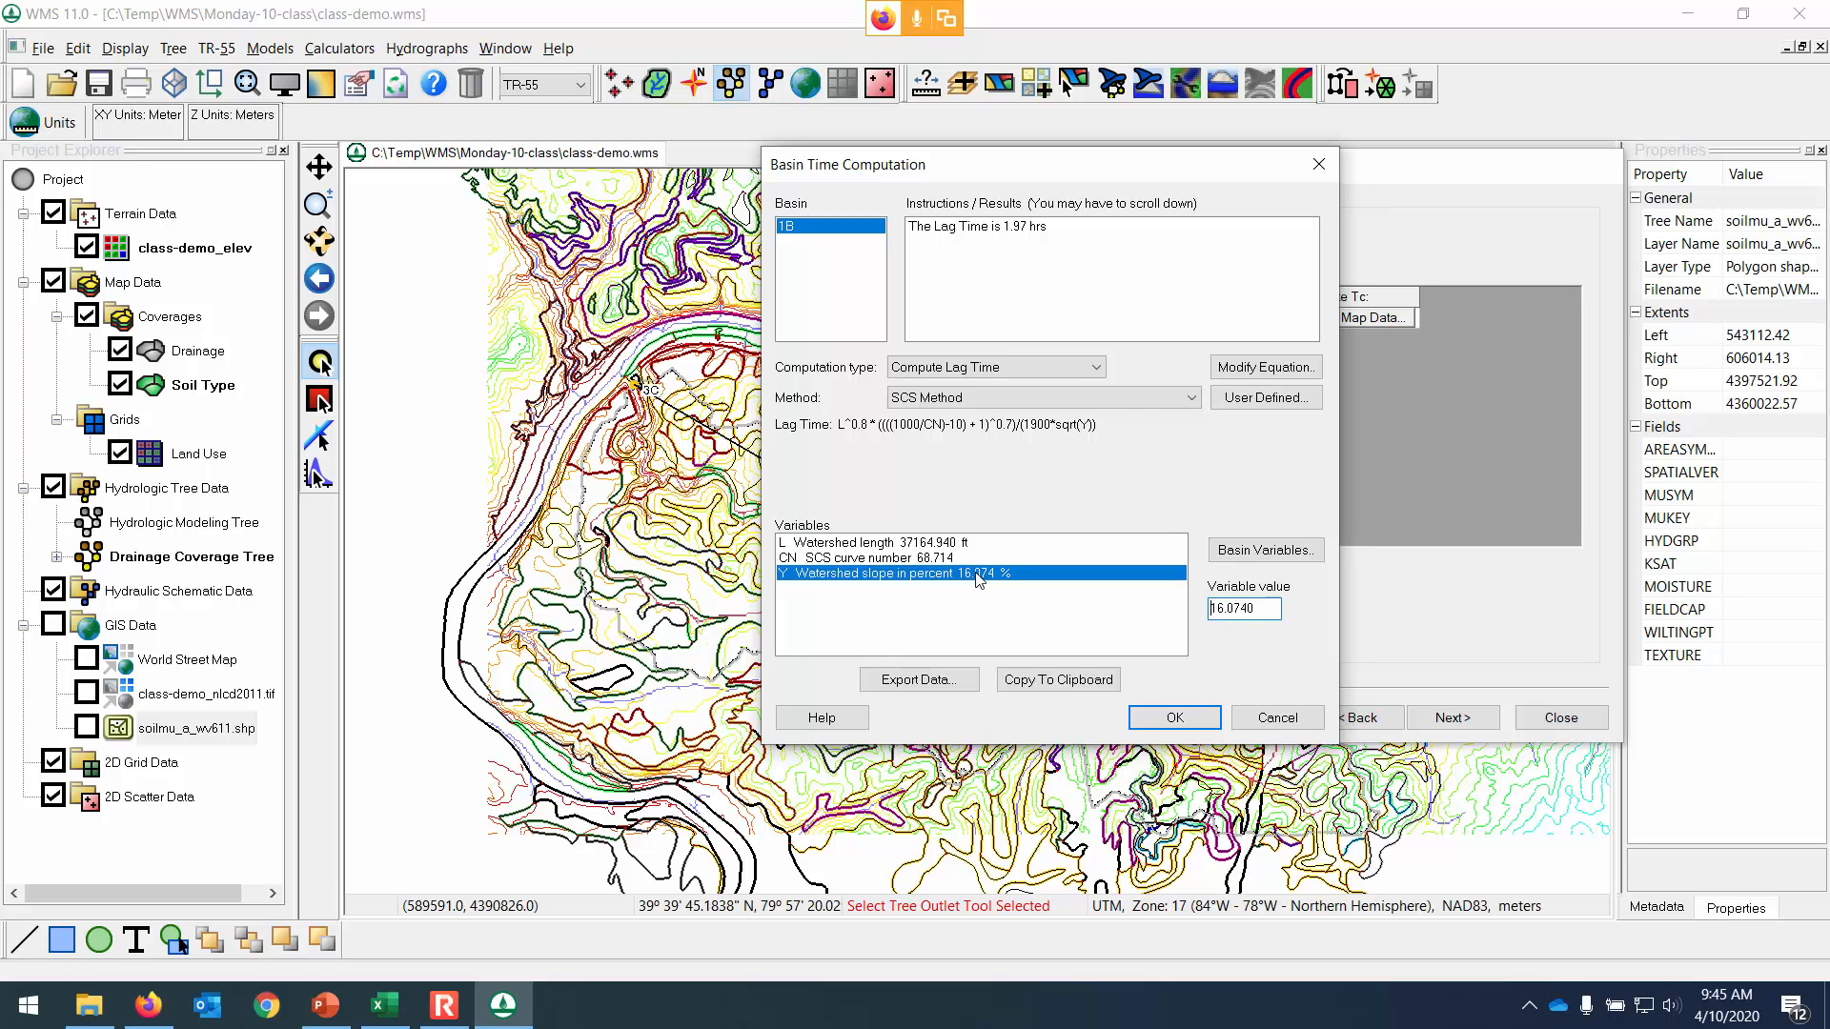
left_click(971, 544)
left_click(968, 562)
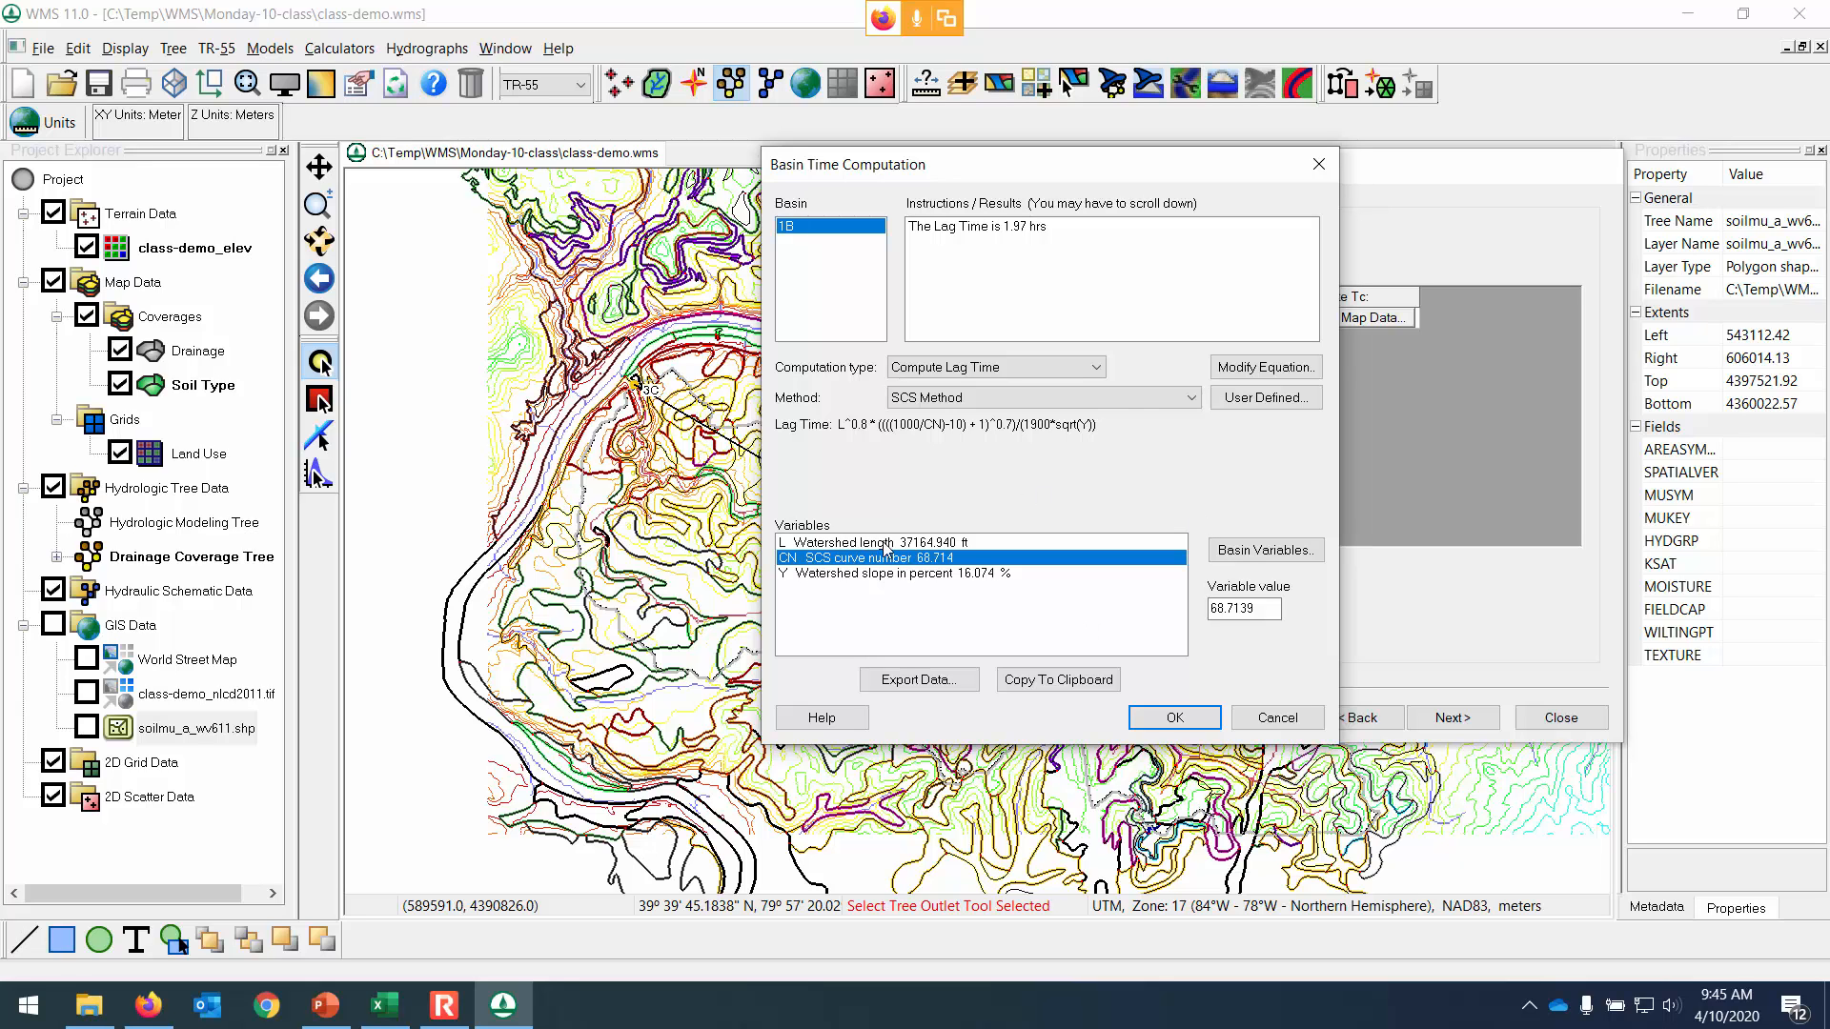
left_click(1198, 718)
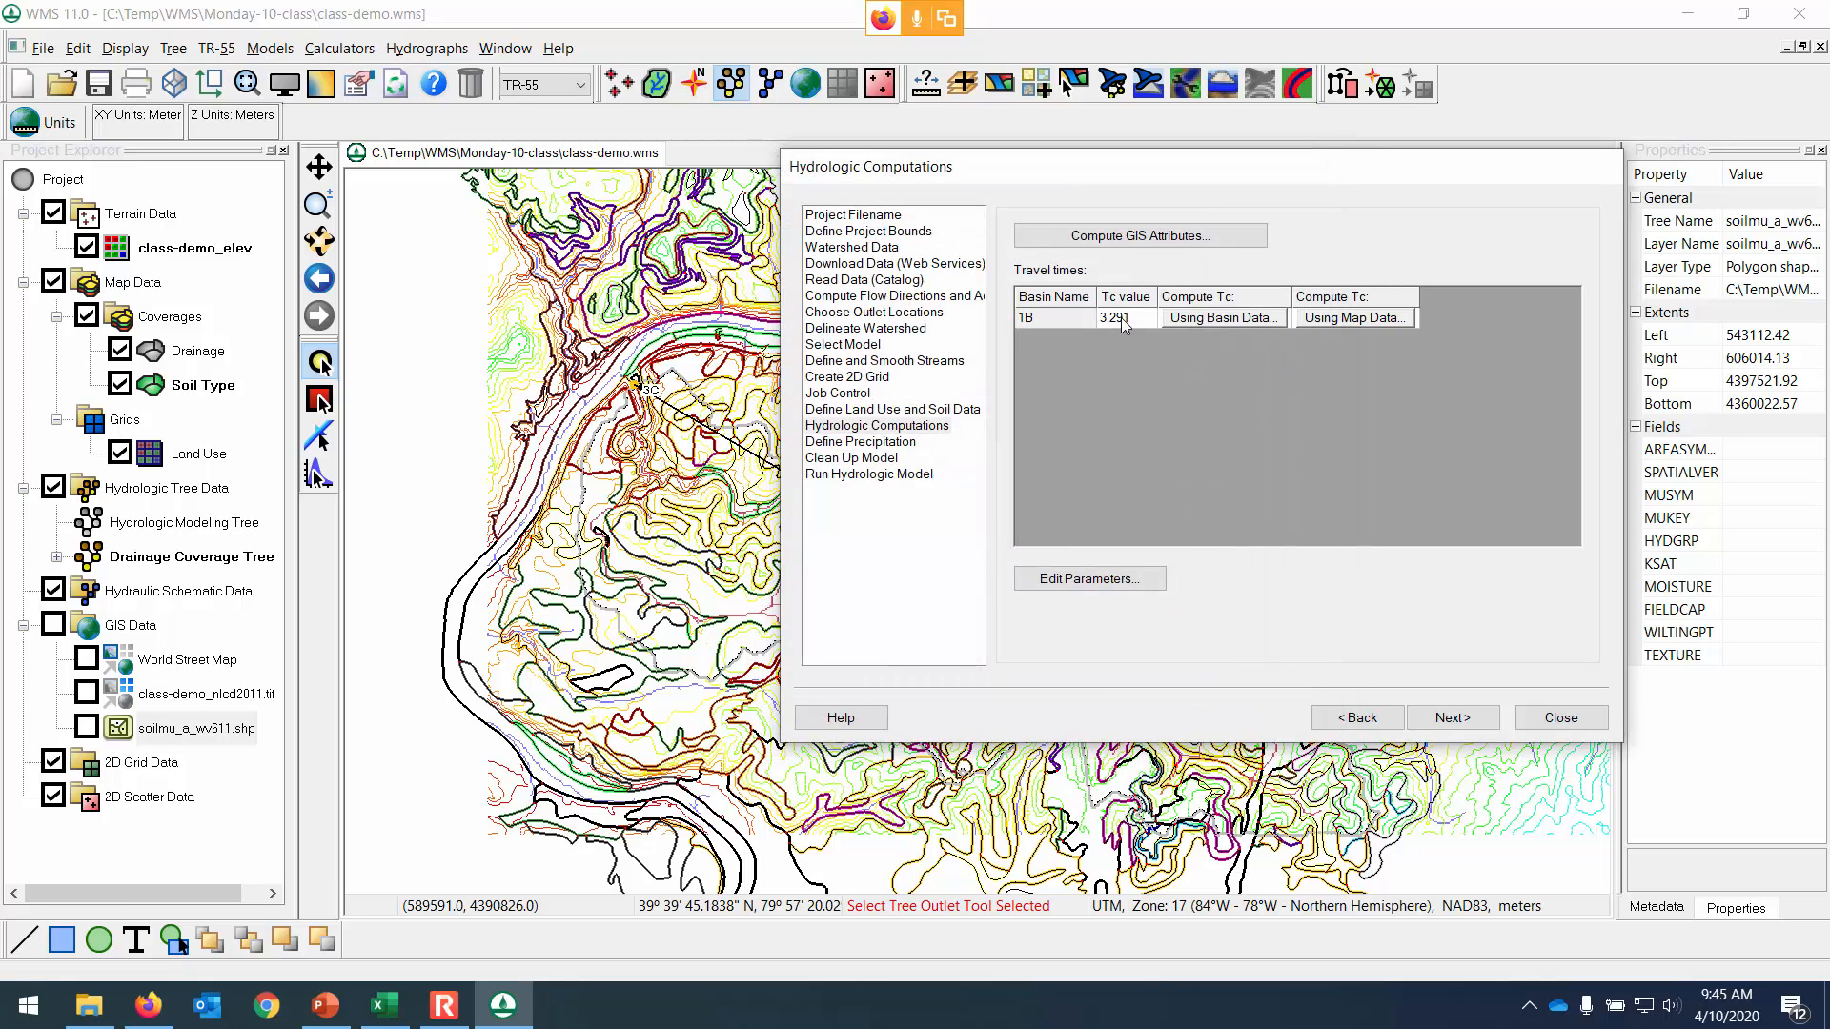
left_click(1450, 720)
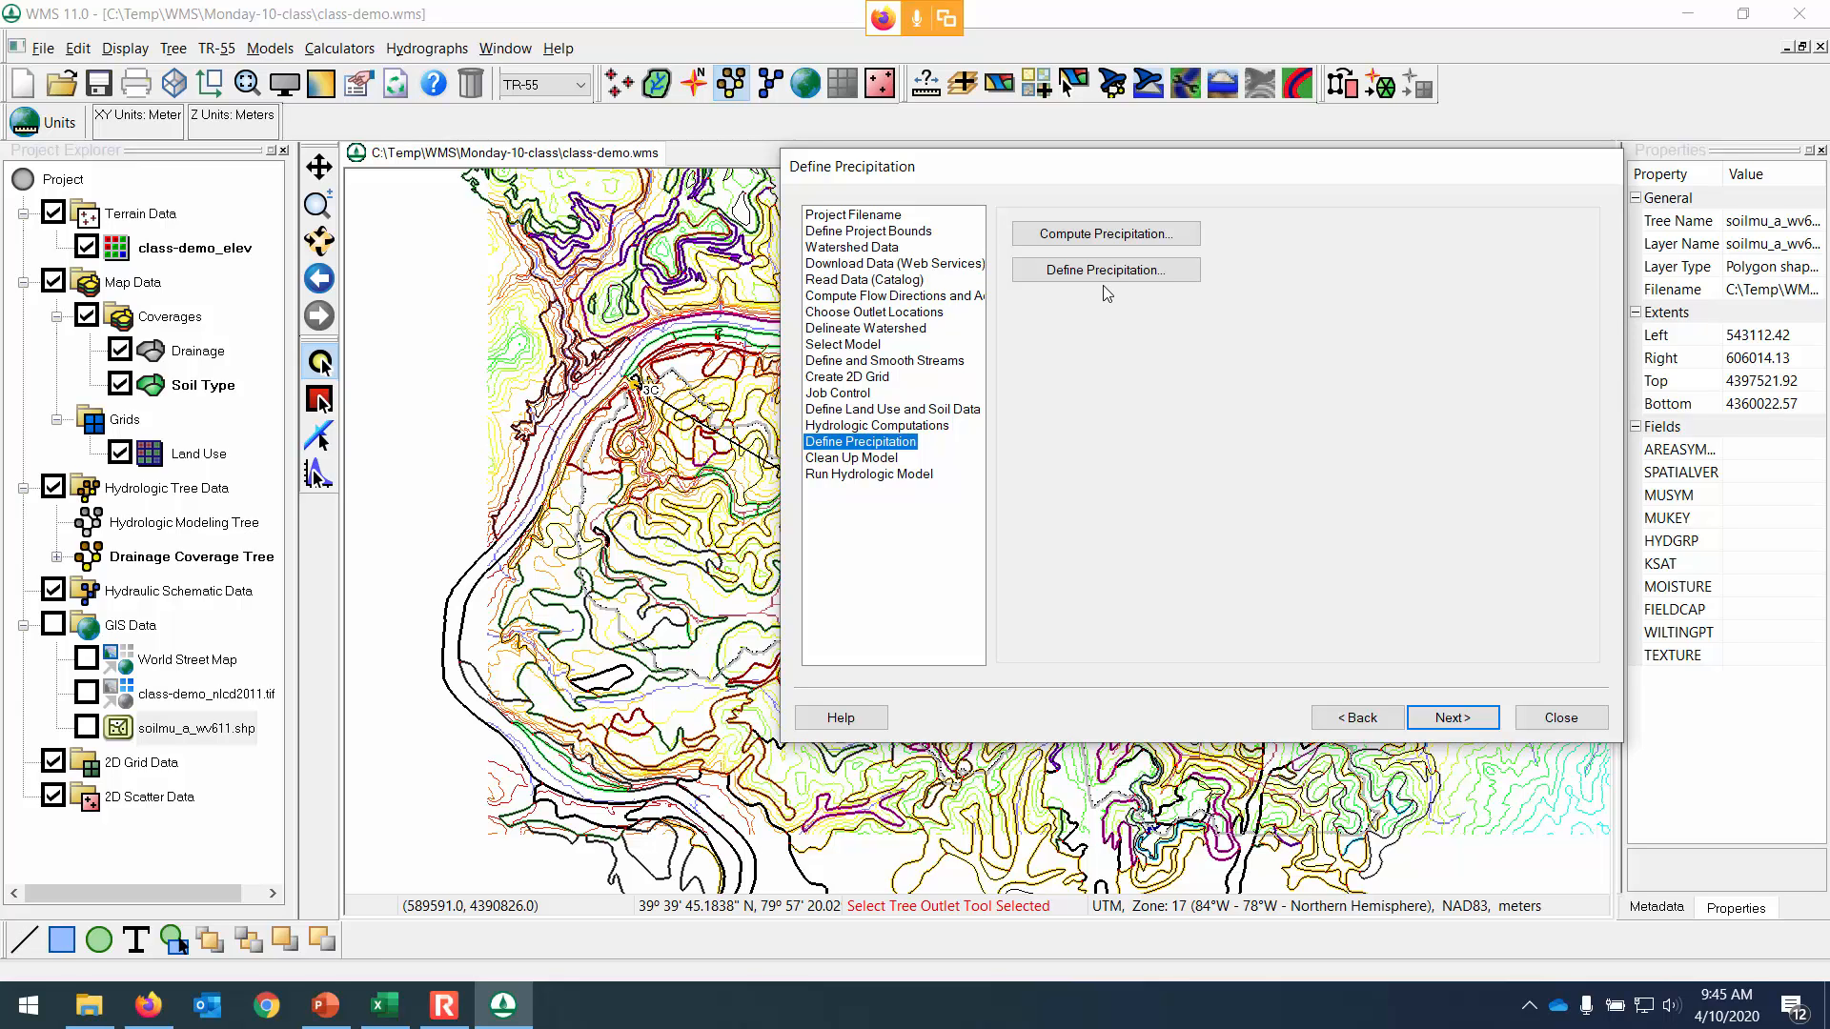
left_click(1178, 270)
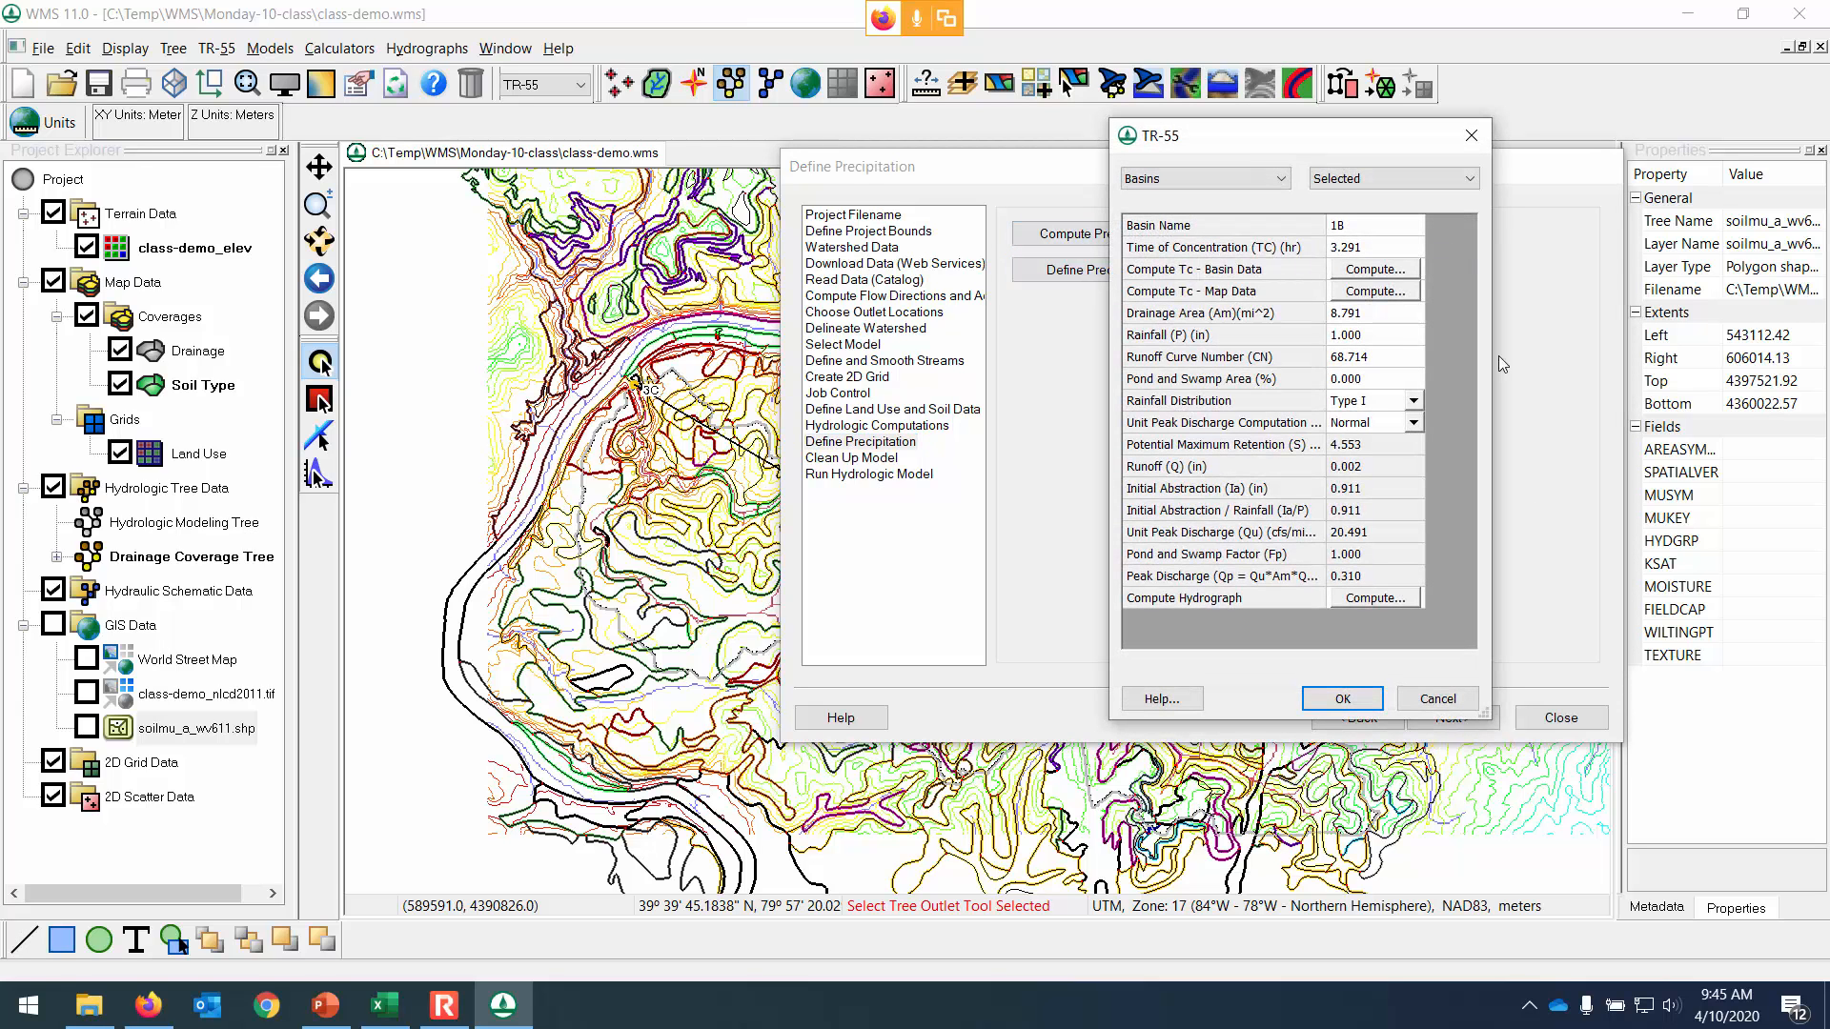
left_click(1436, 696)
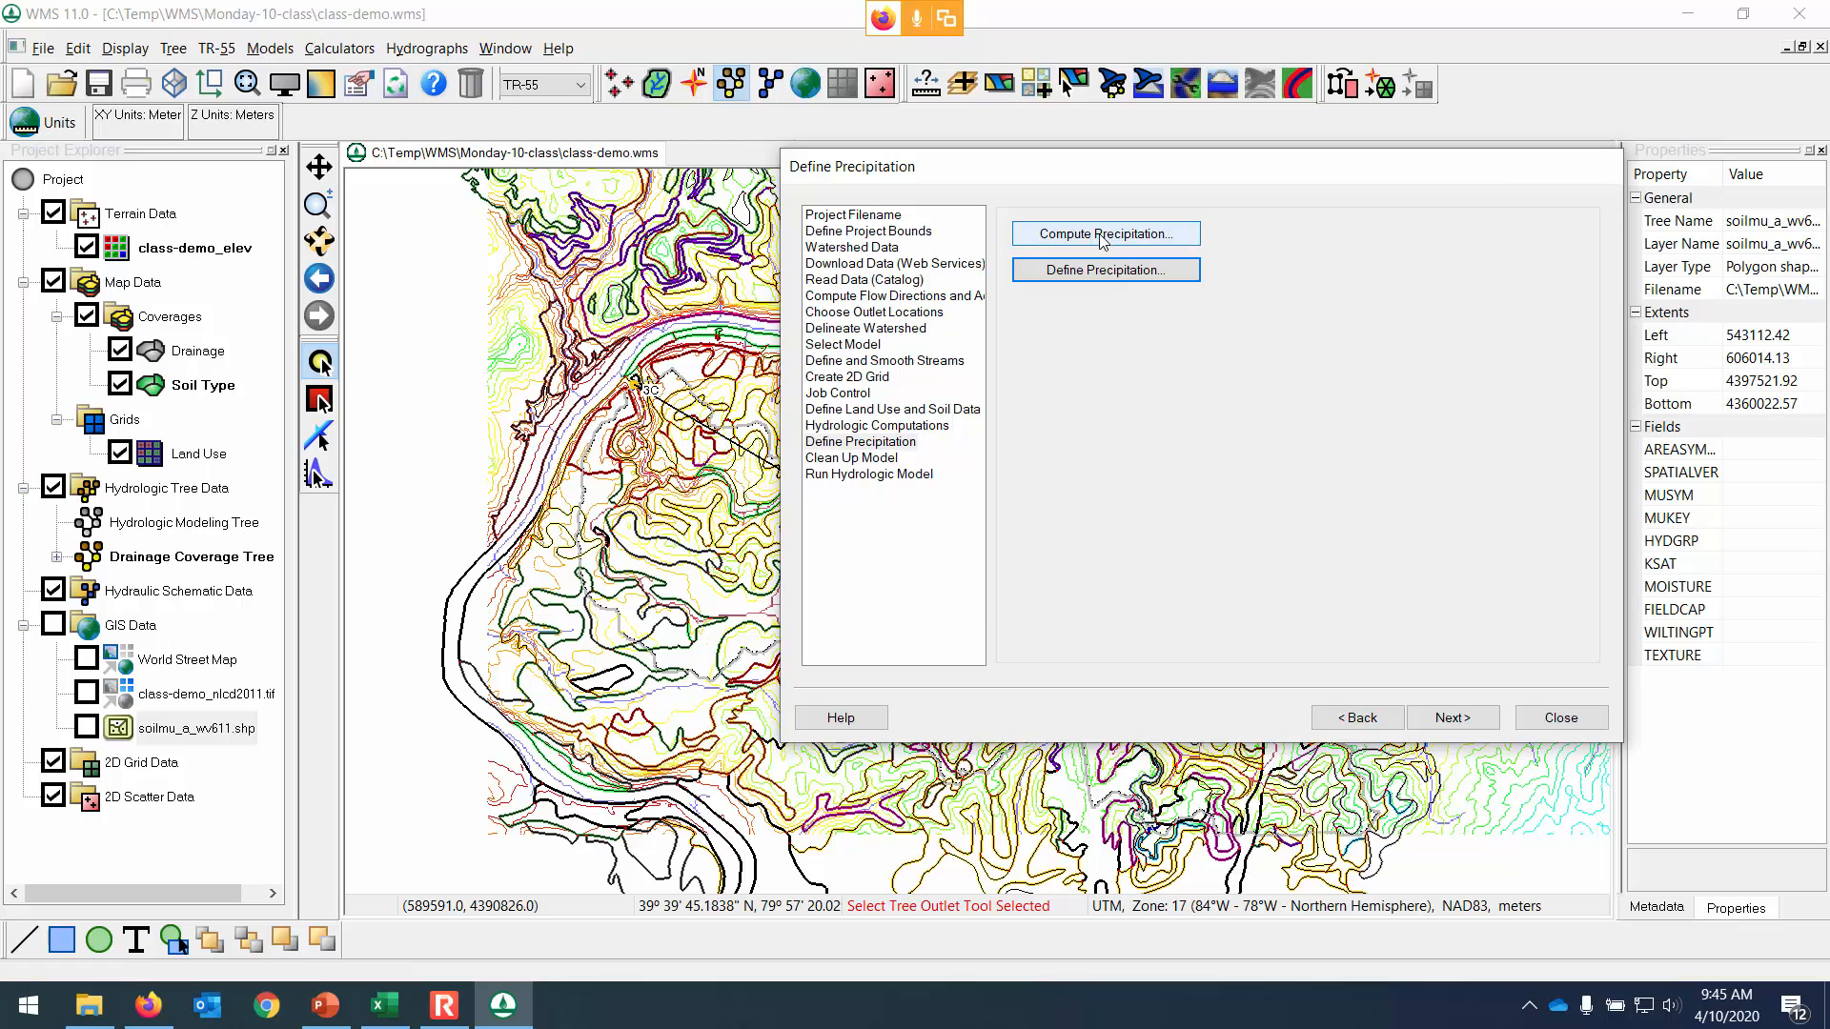
left_click(1101, 236)
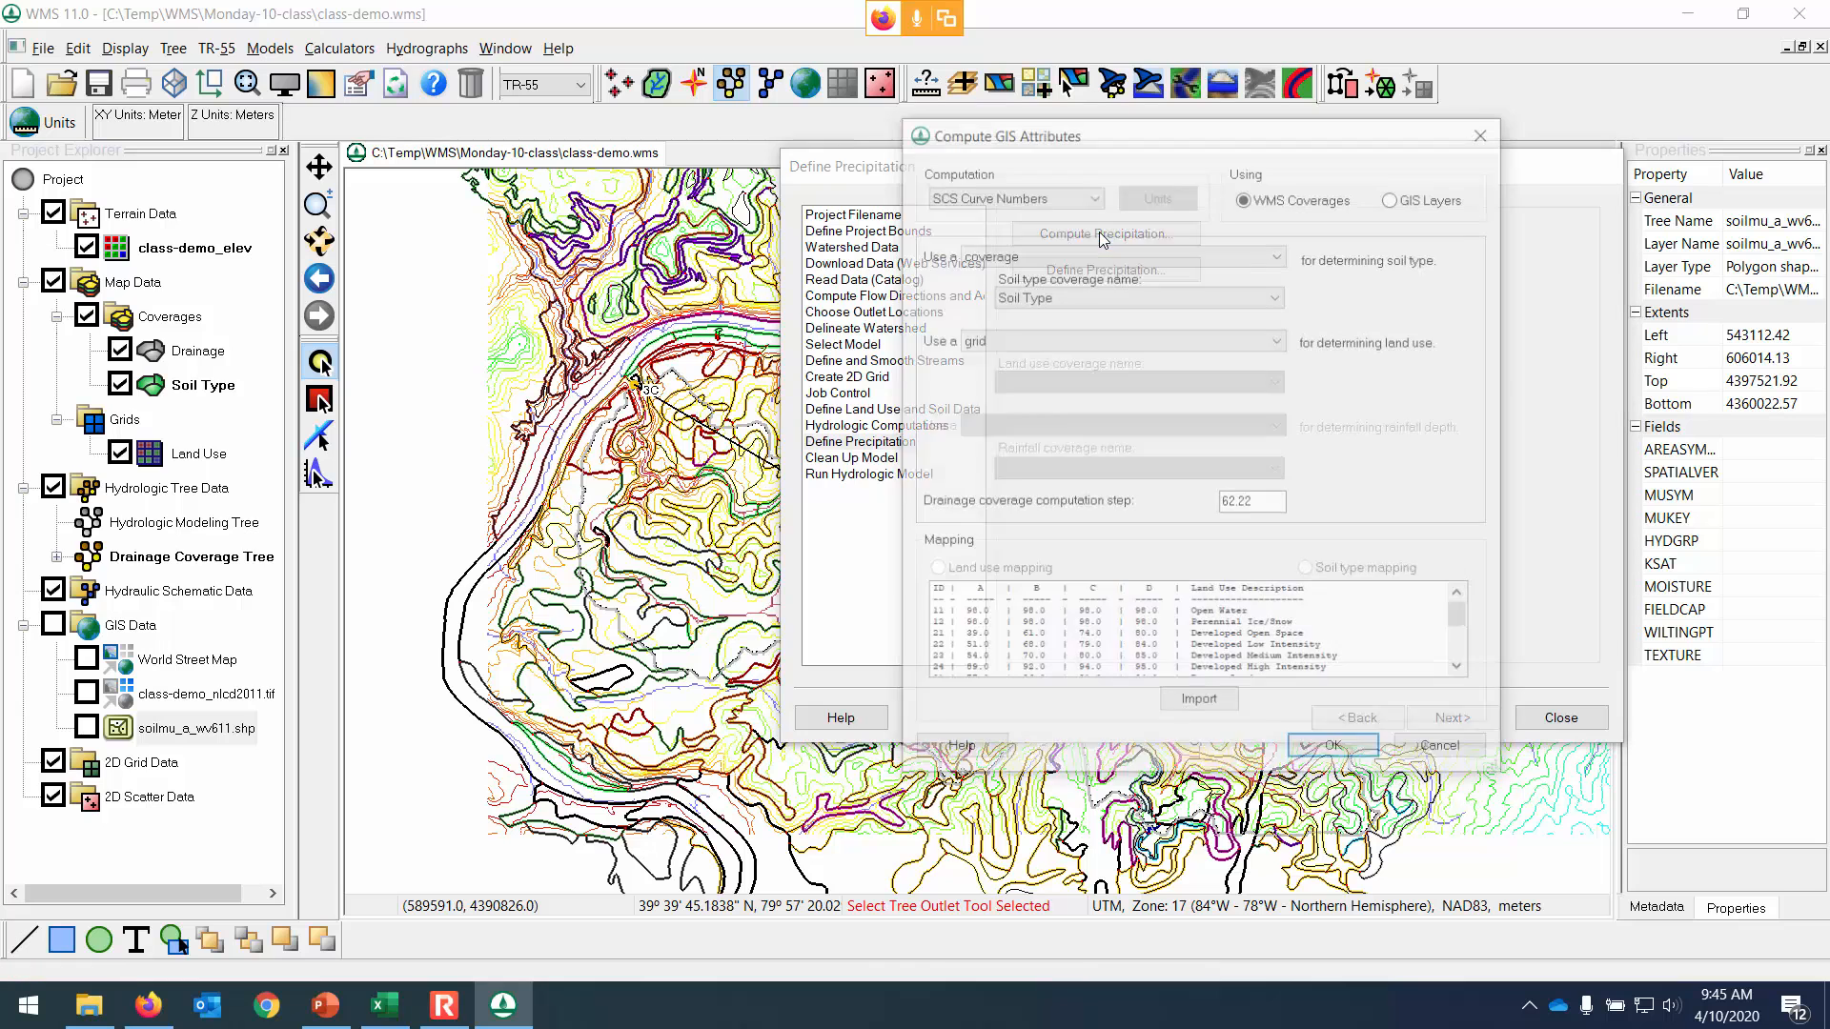
left_click(1451, 753)
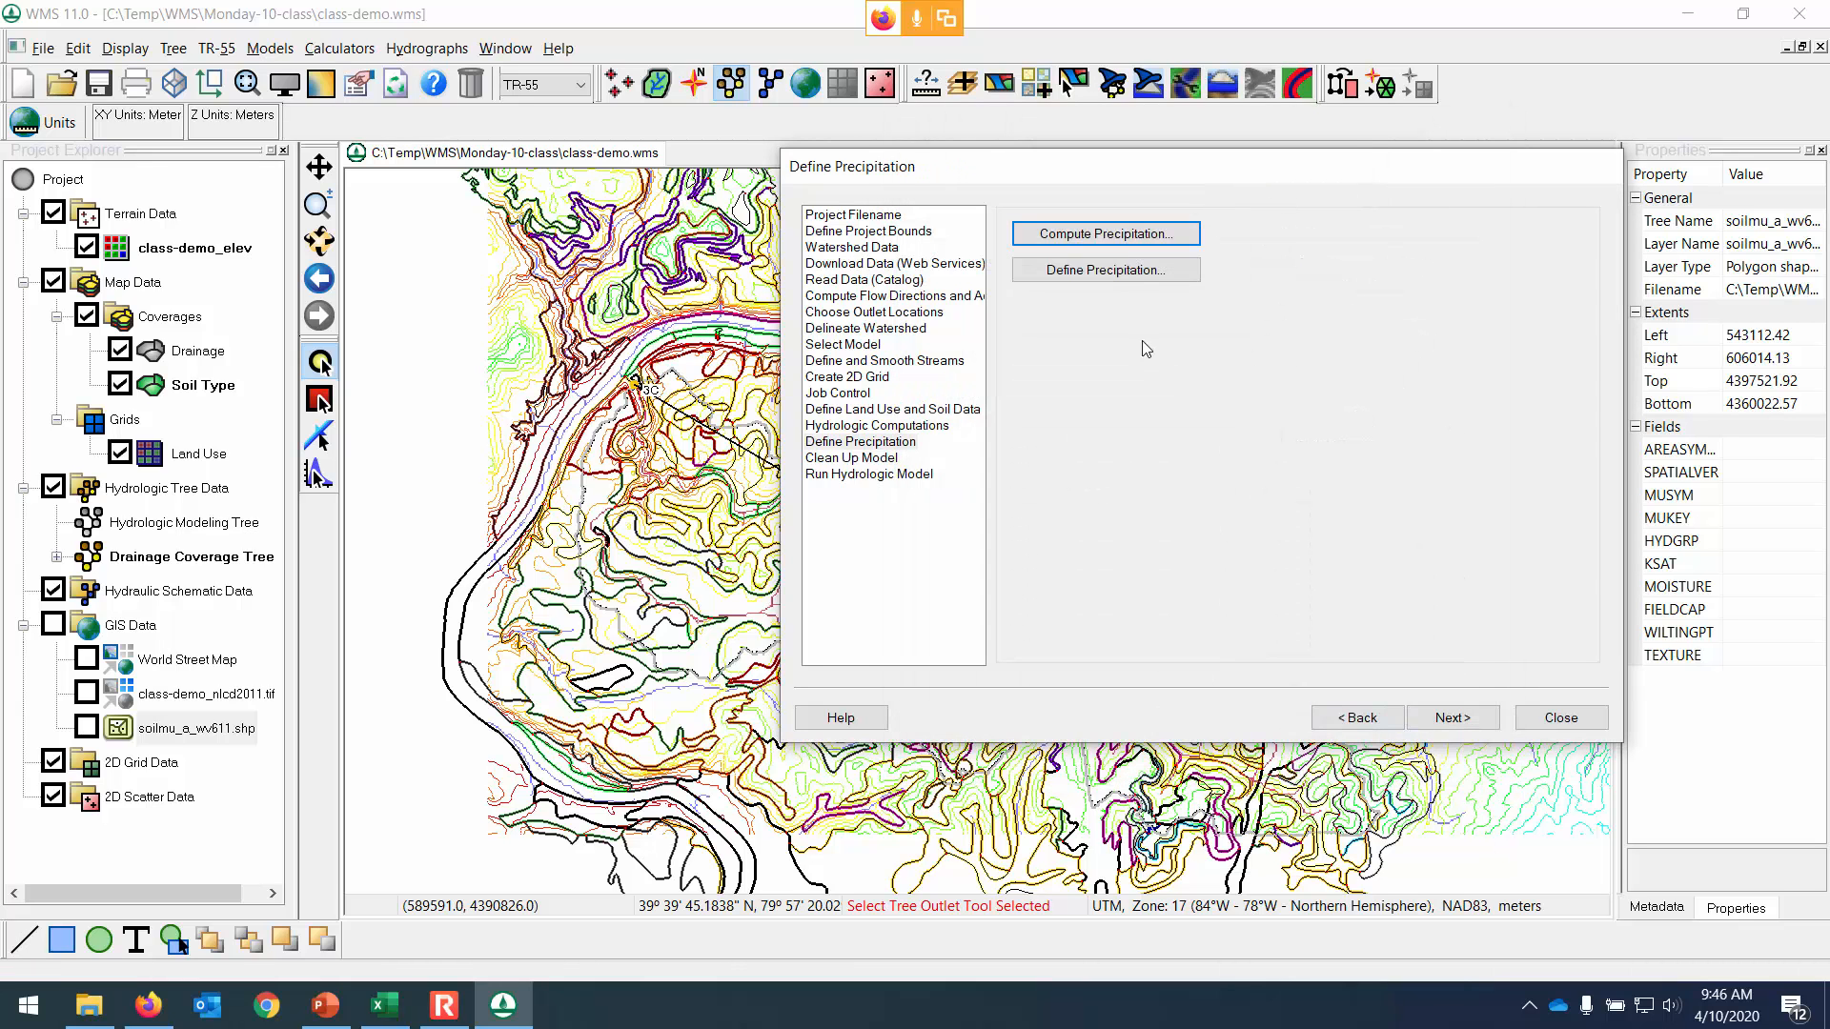
In the TR-55 precipitation definition for basin 1B, set the rainfall to 3.5 in and the rainfall distribution to Type II.
left_click(1136, 272)
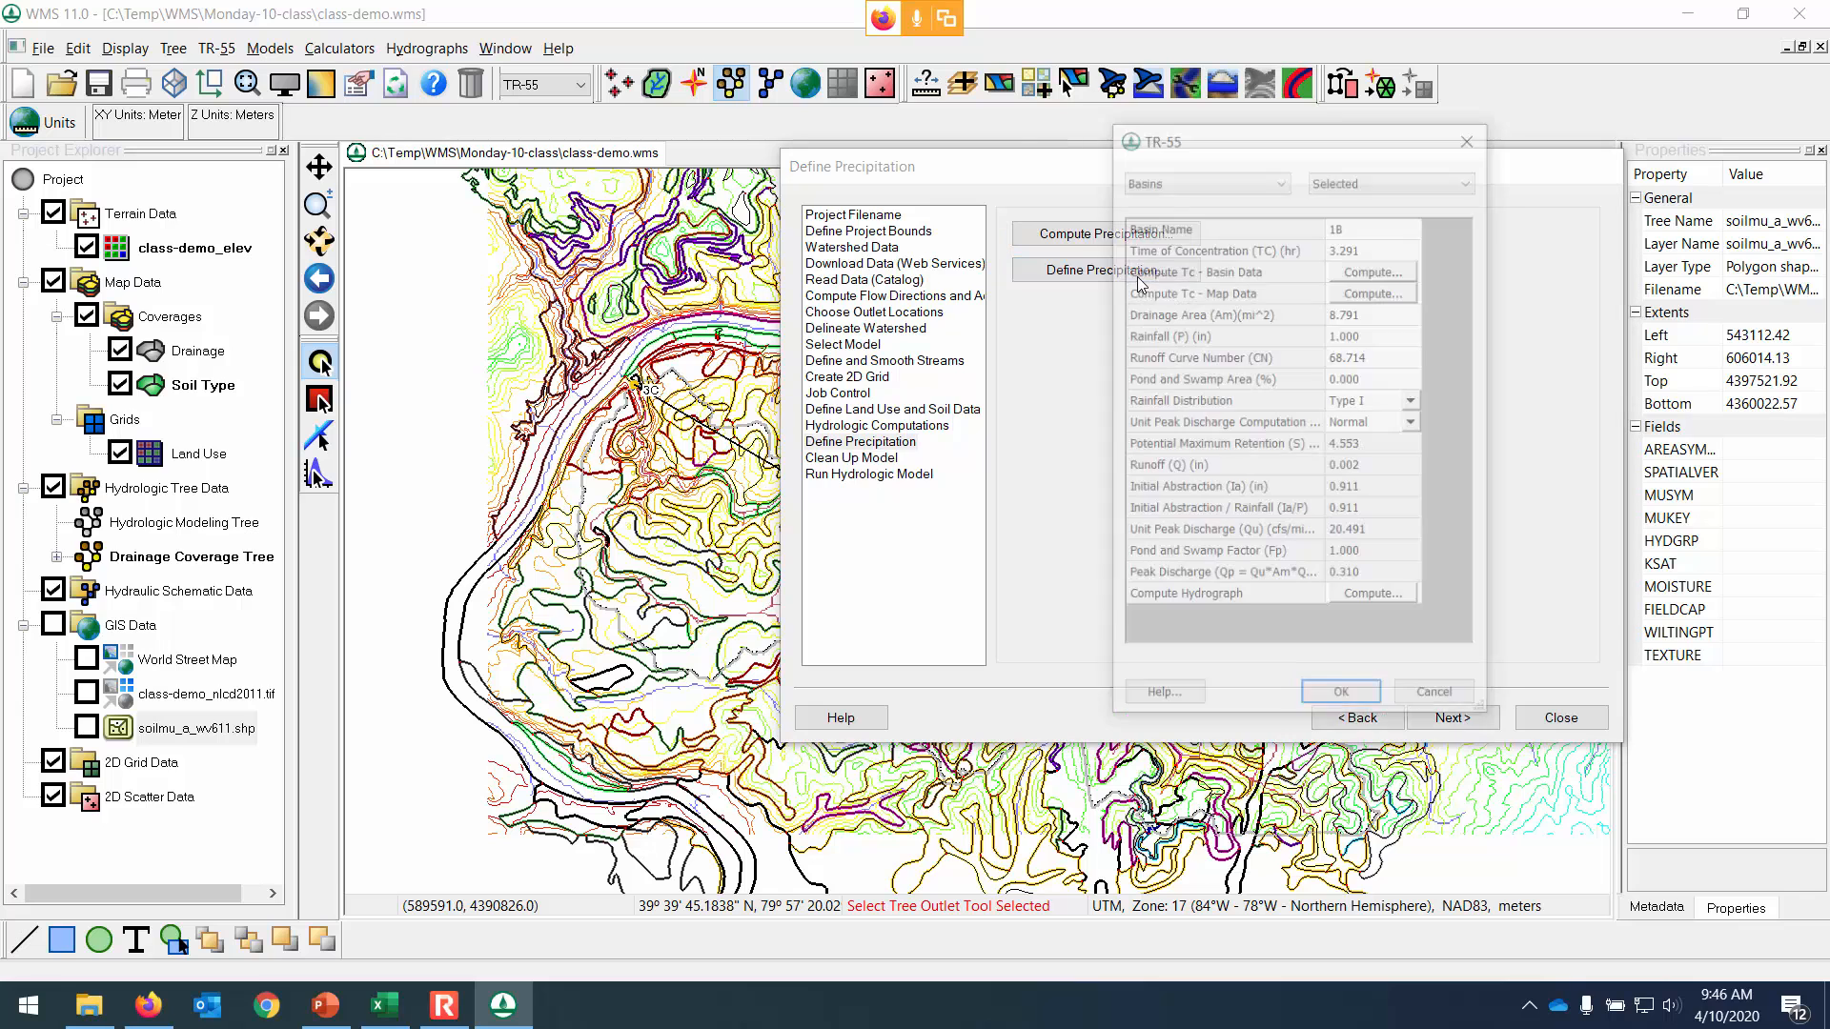
left_click(1381, 339)
left_click(1388, 340)
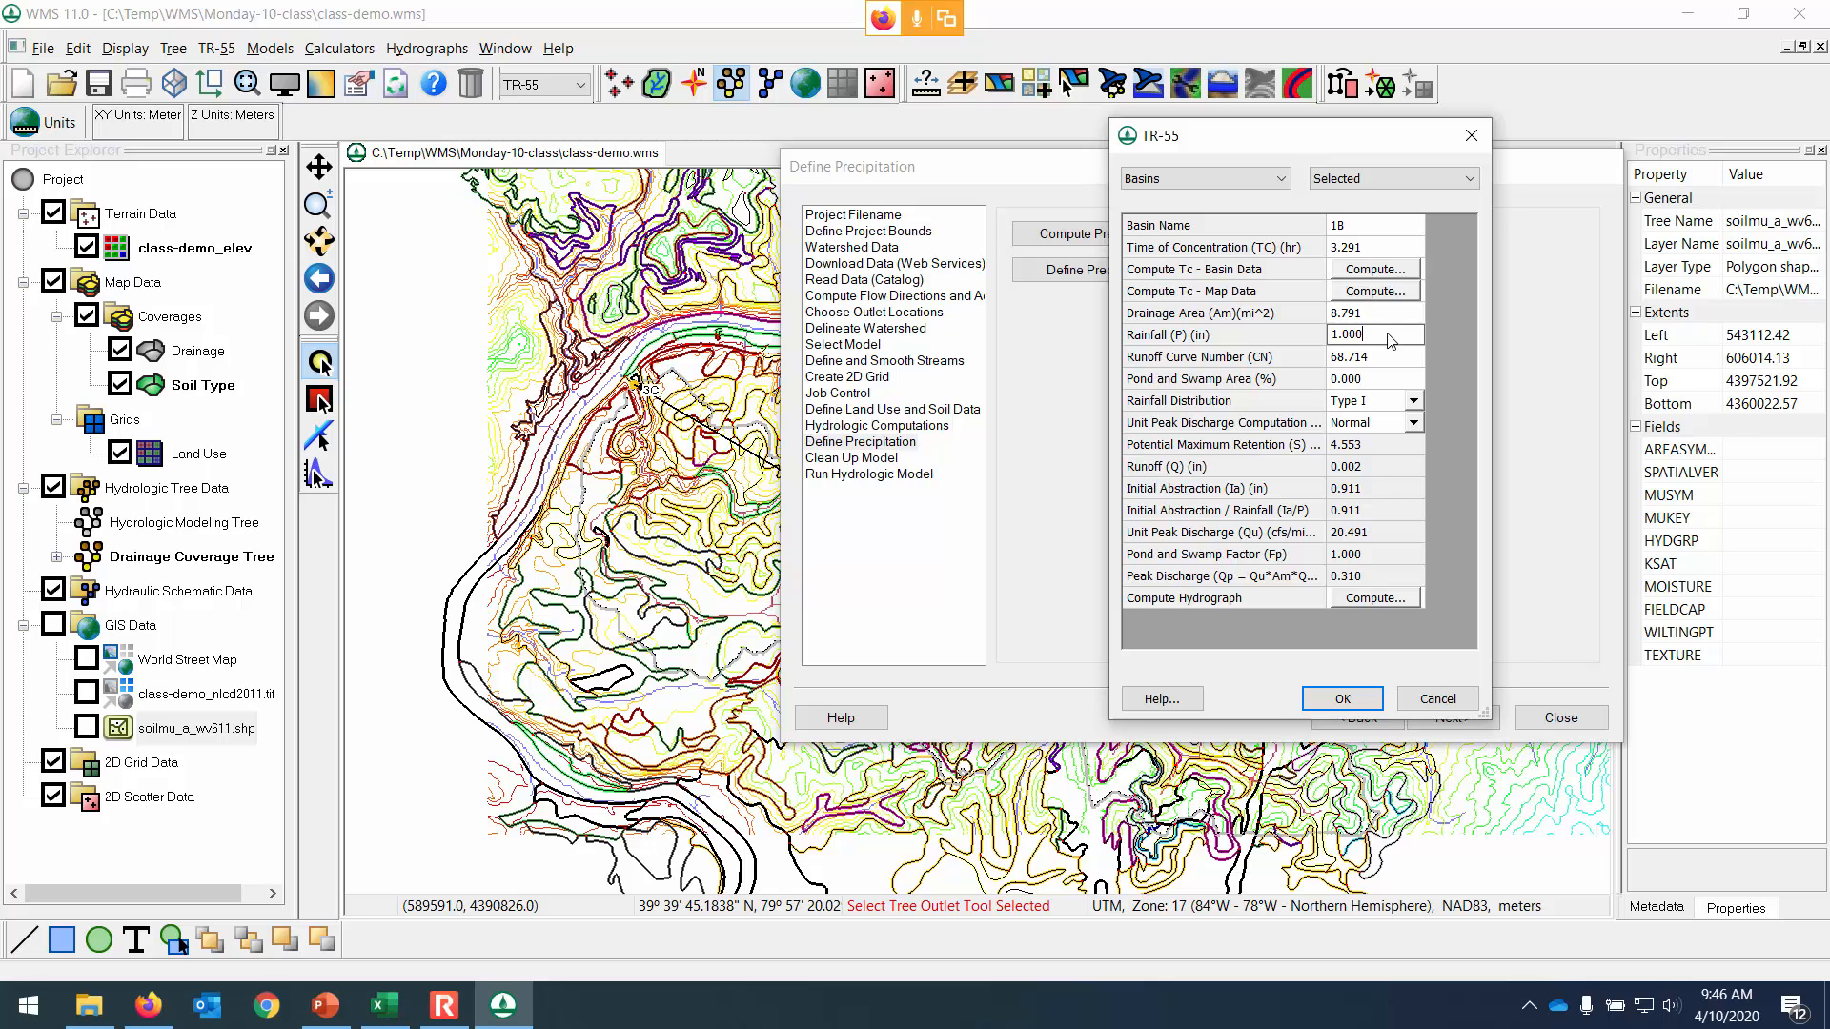
left_click_drag(1363, 335, 1335, 340)
mouse_move(90, 1012)
type("3.5")
left_click(1412, 401)
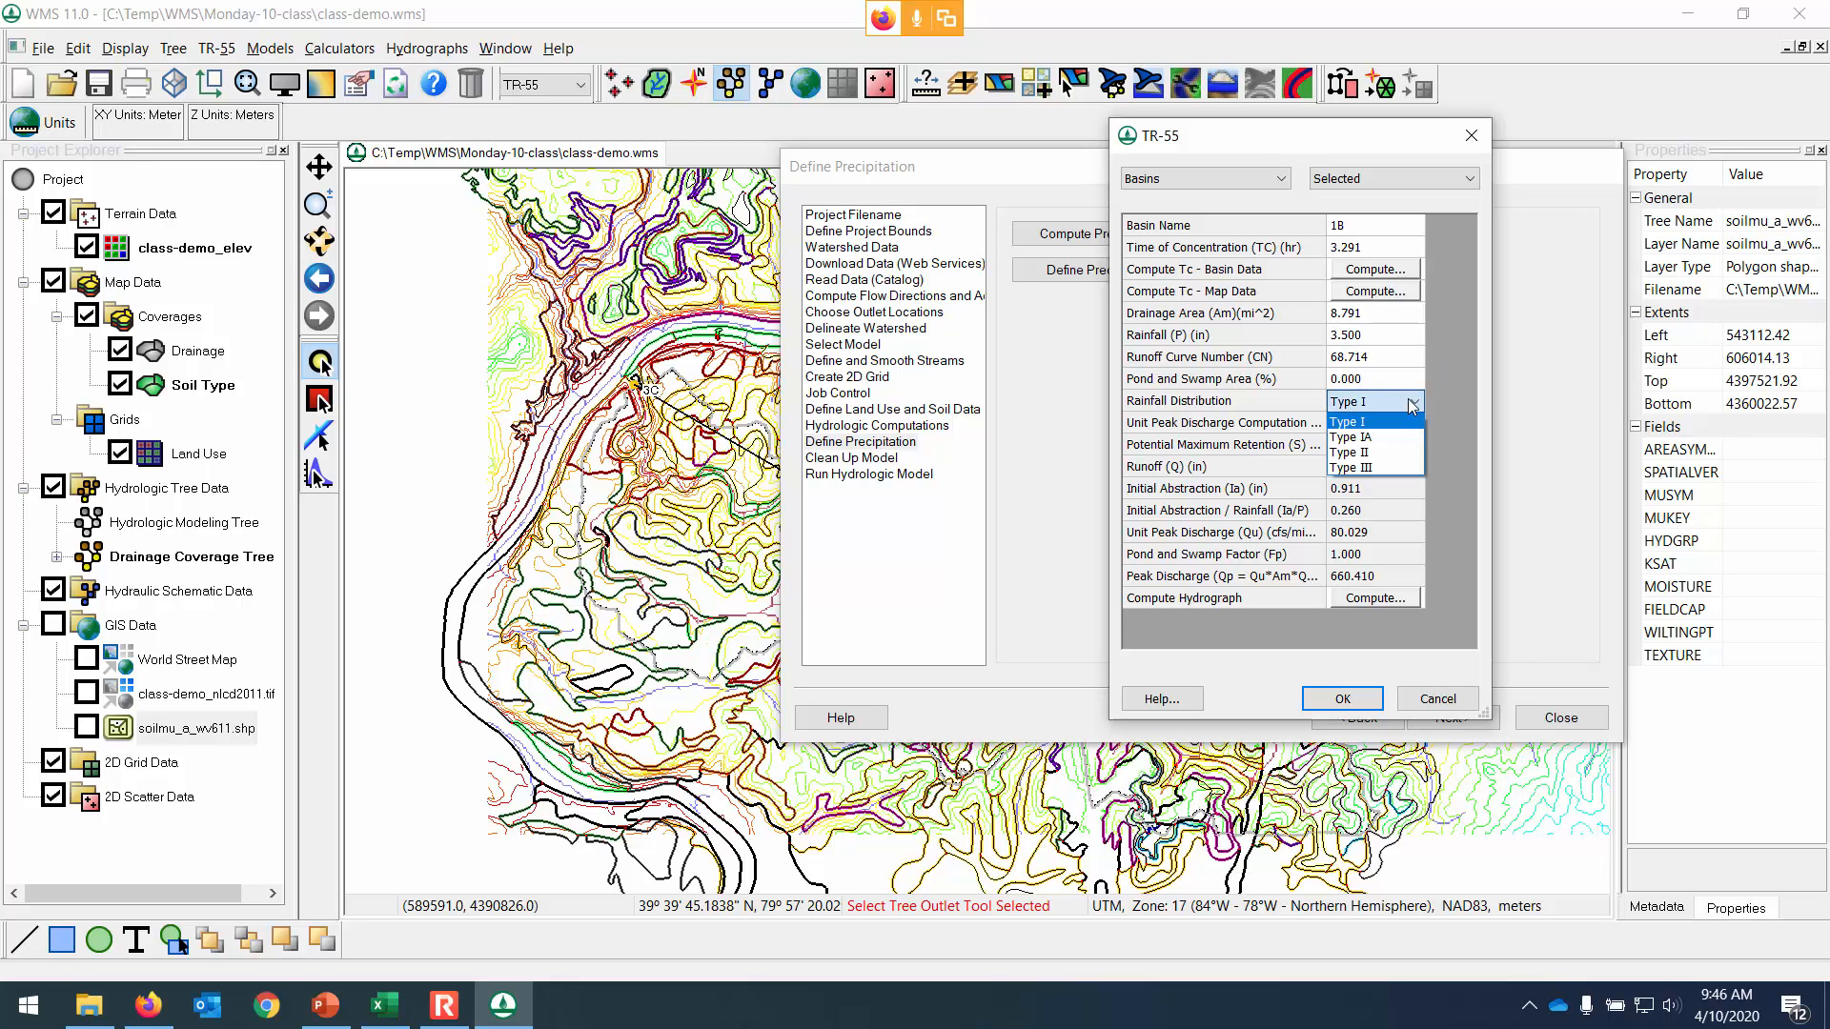
left_click(1388, 452)
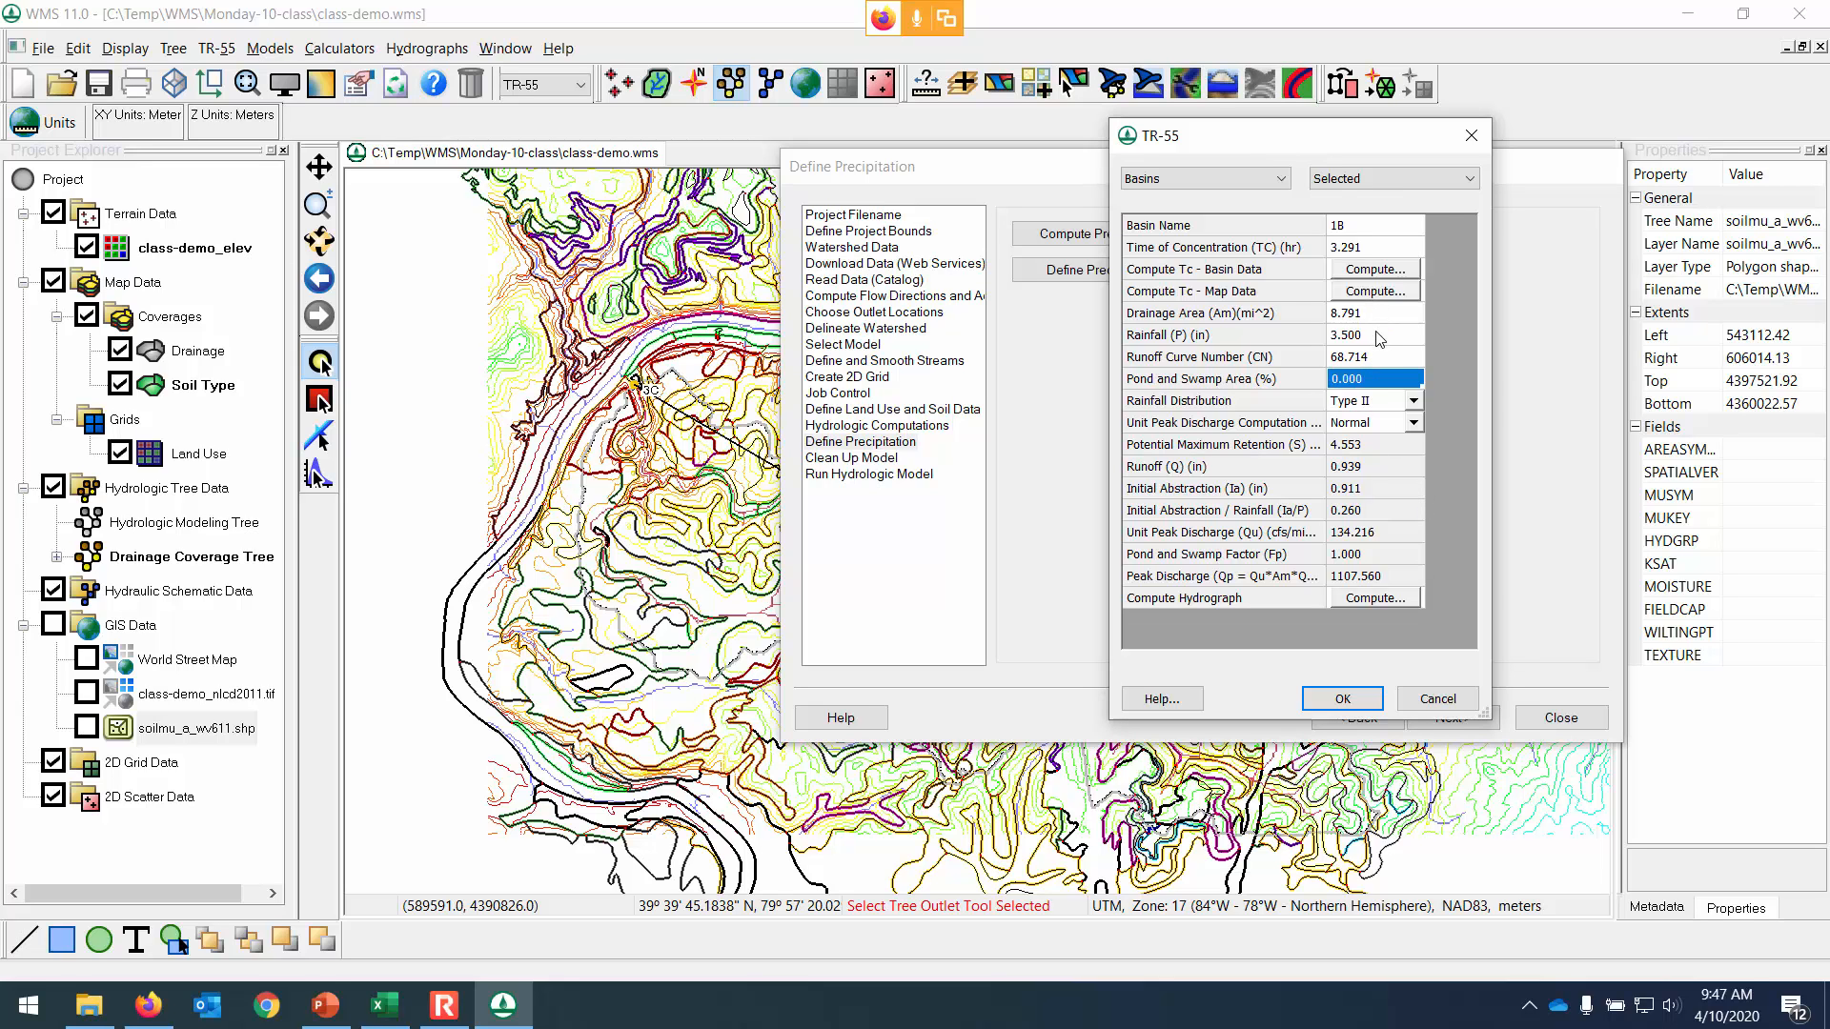
Compute the hydrograph for basin 1B, accept the TR-55 data and close the modeling wizard.
left_click(1381, 359)
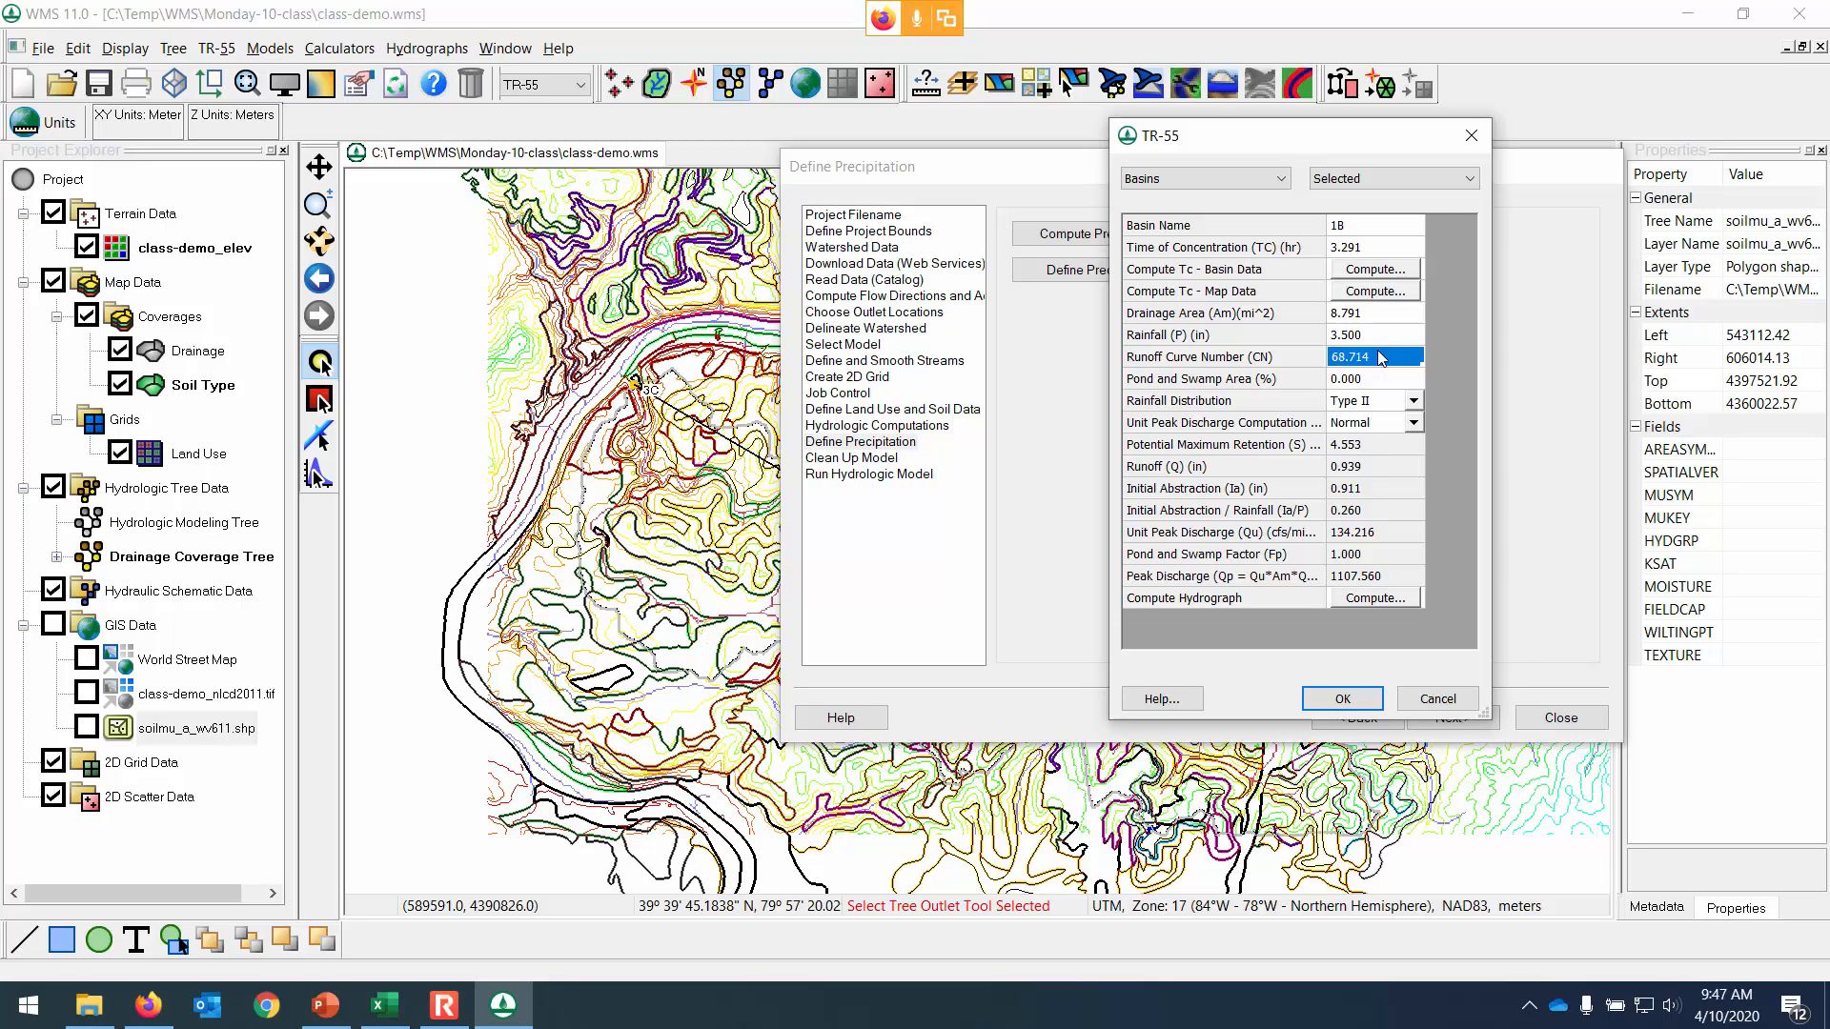
left_click(1377, 603)
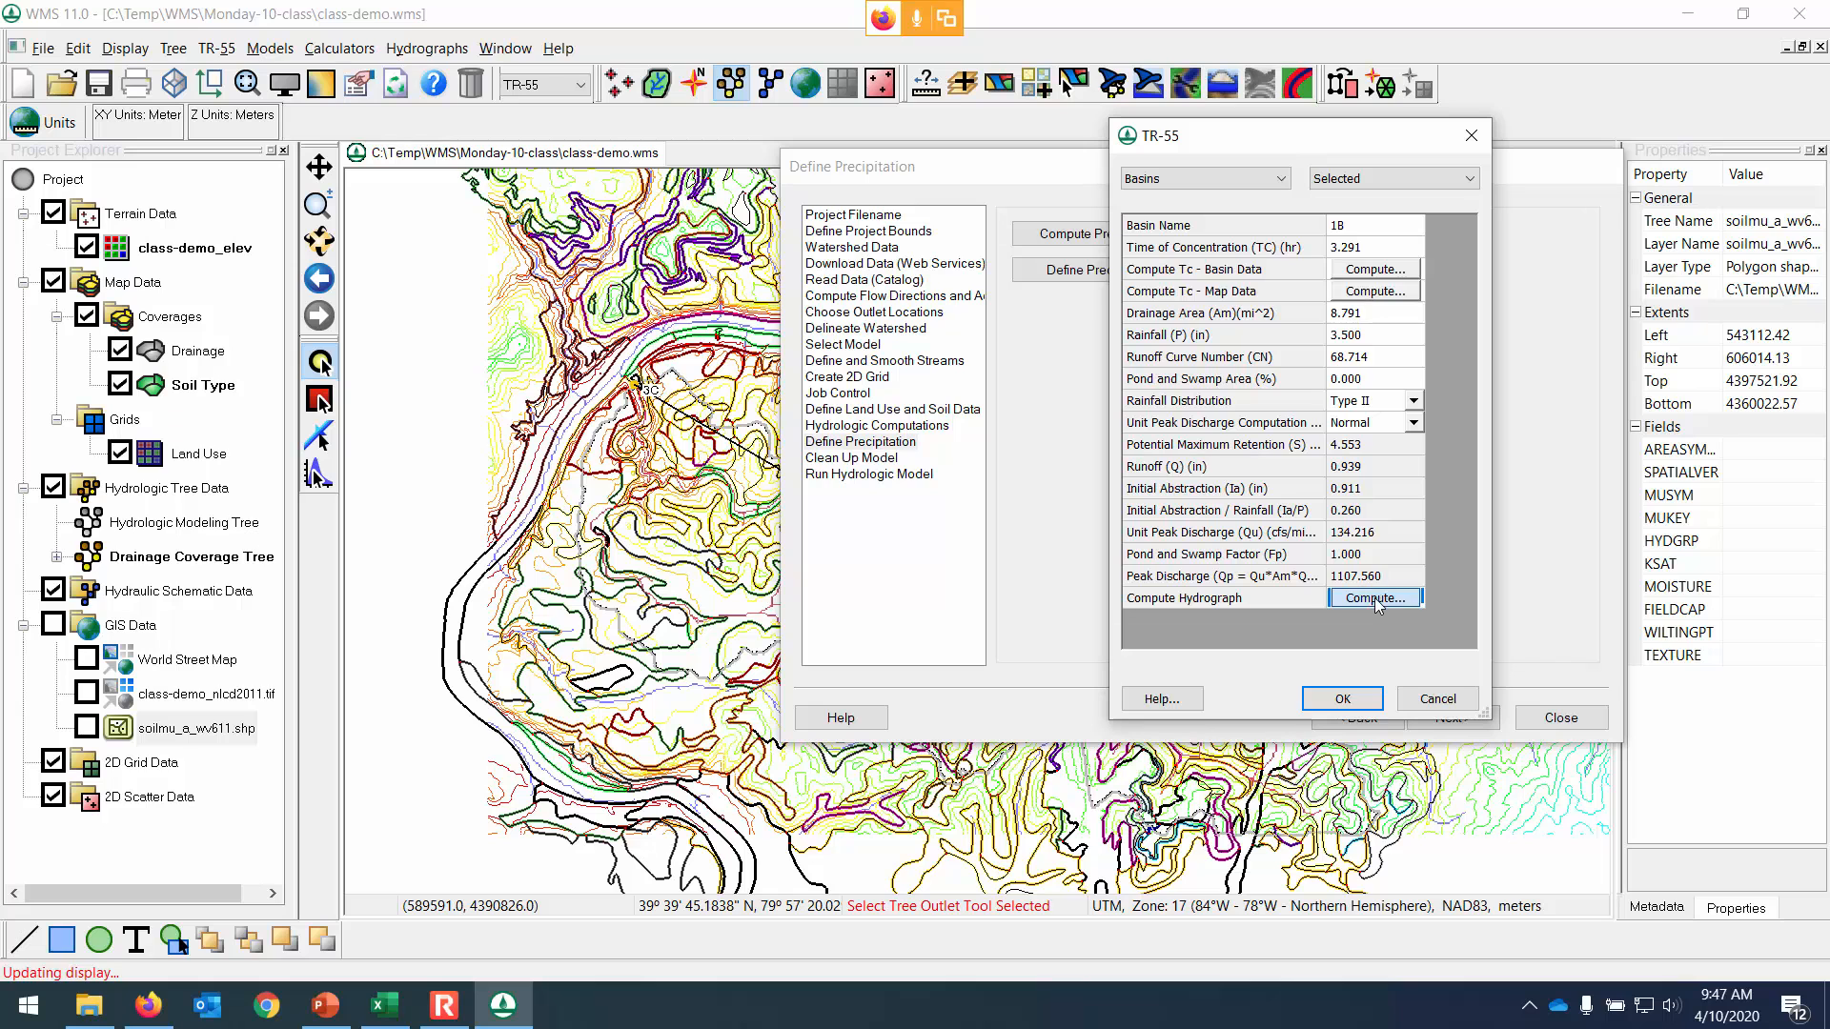
left_click(1373, 699)
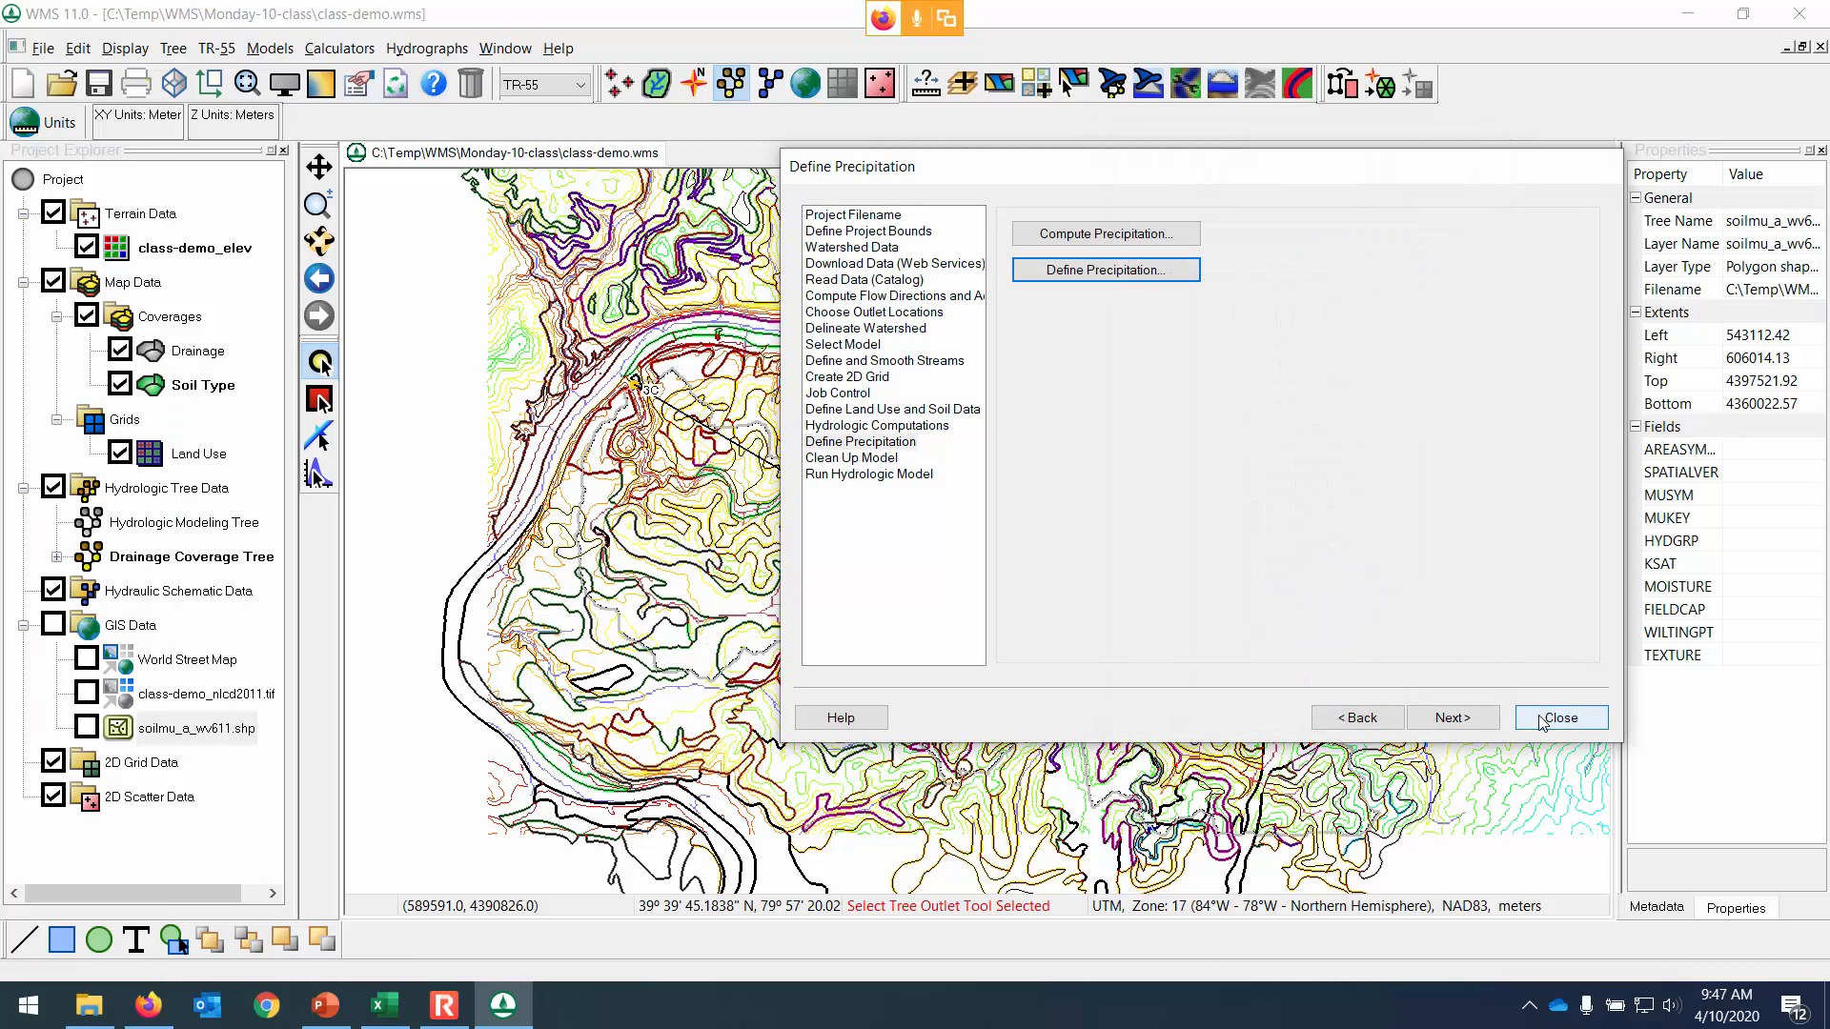
left_click(1542, 722)
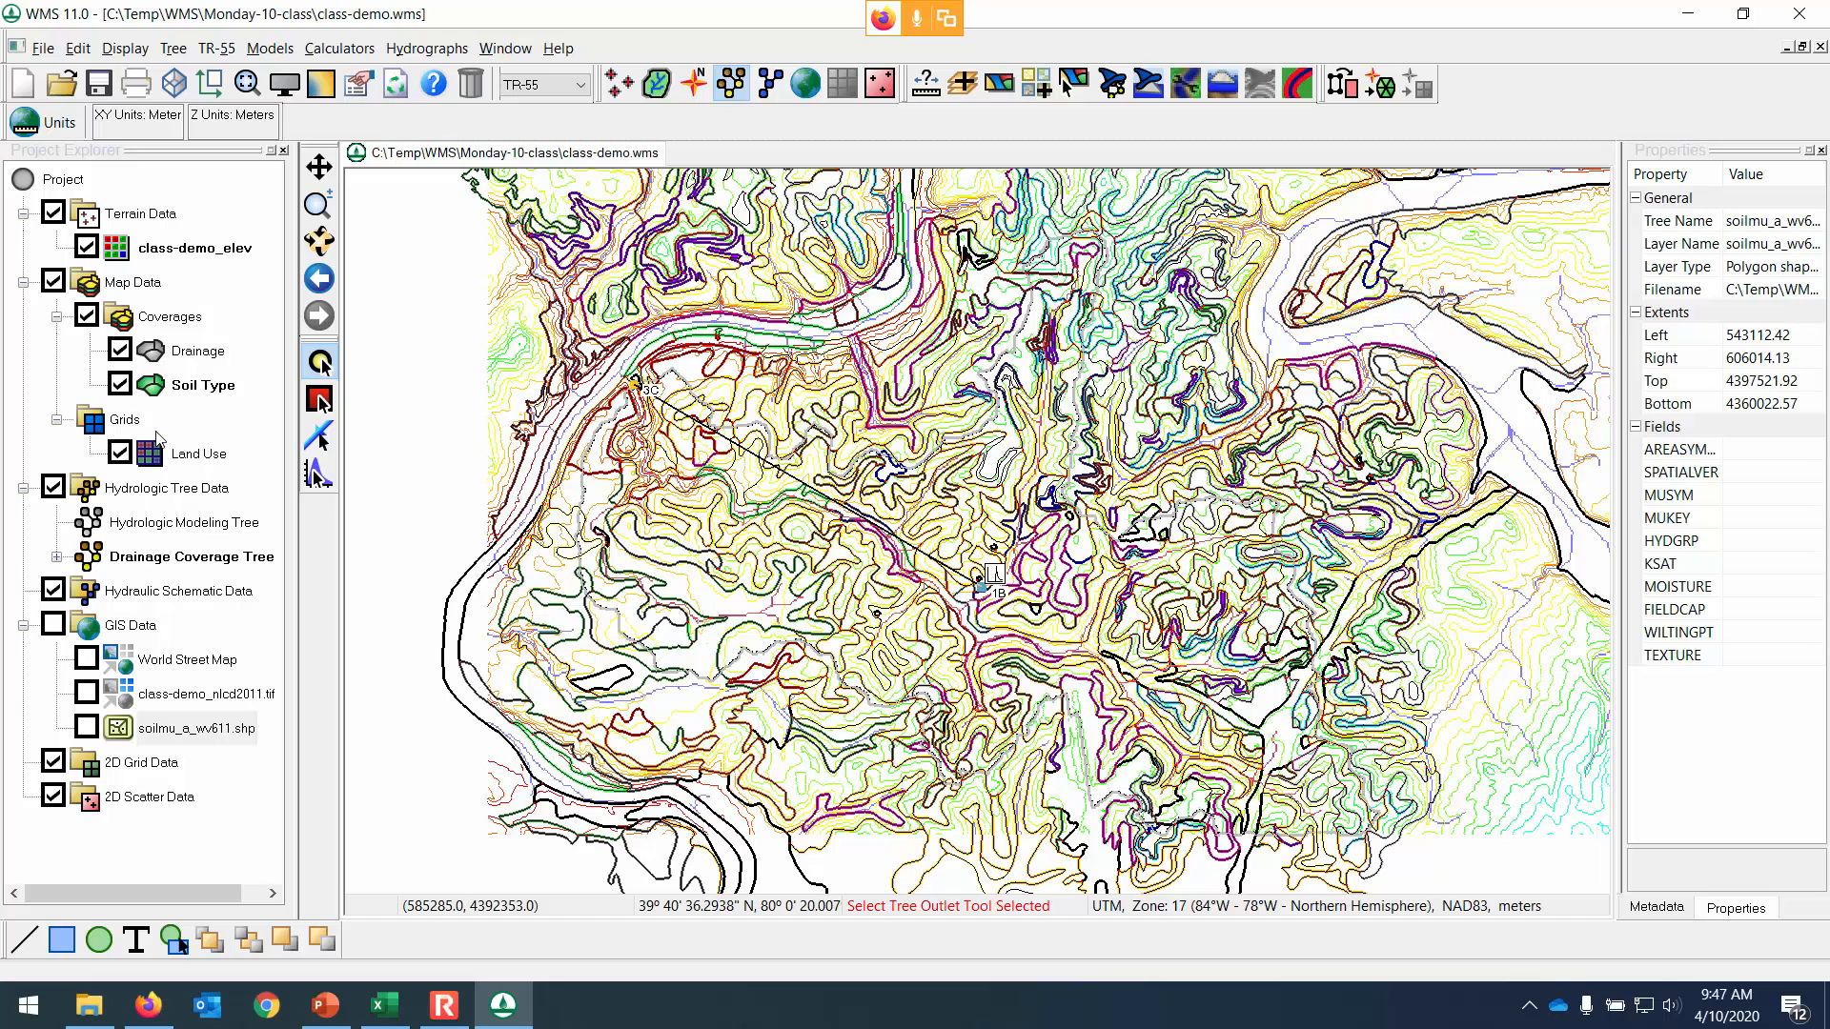
Hide the Soil Type coverage and make Drainage the active coverage.
left_click(120, 385)
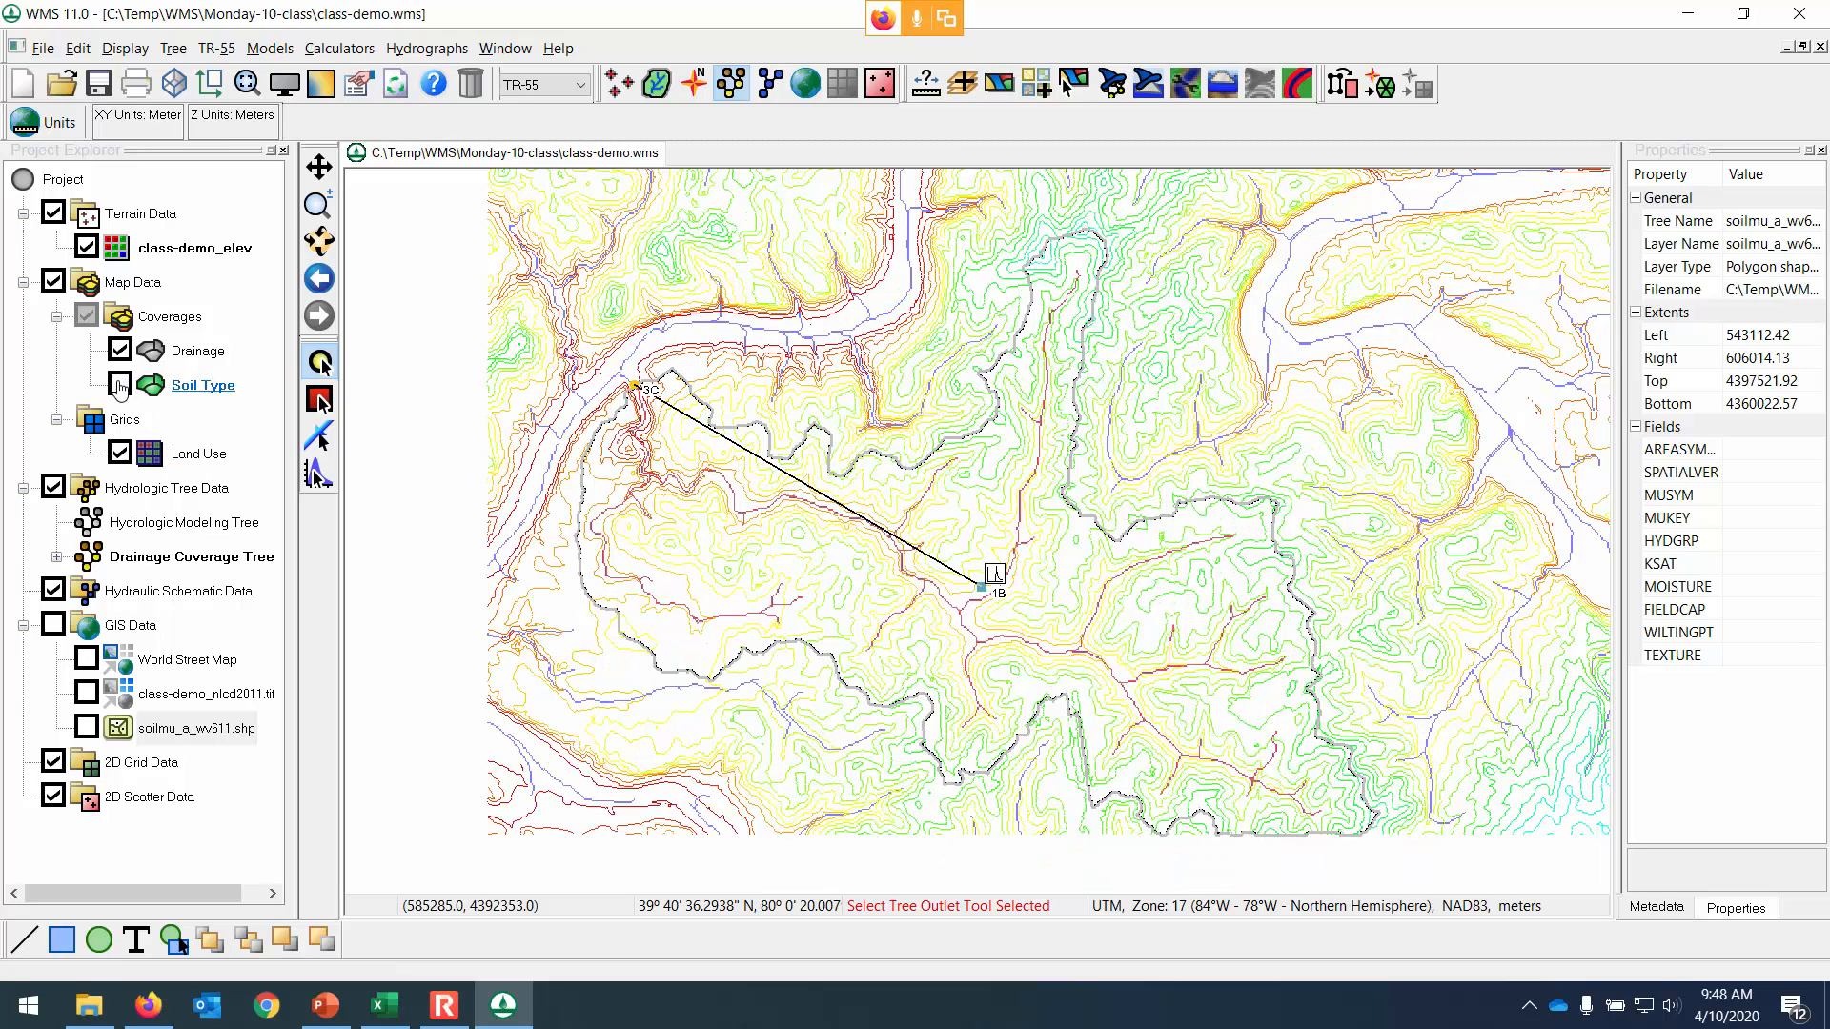
left_click(188, 353)
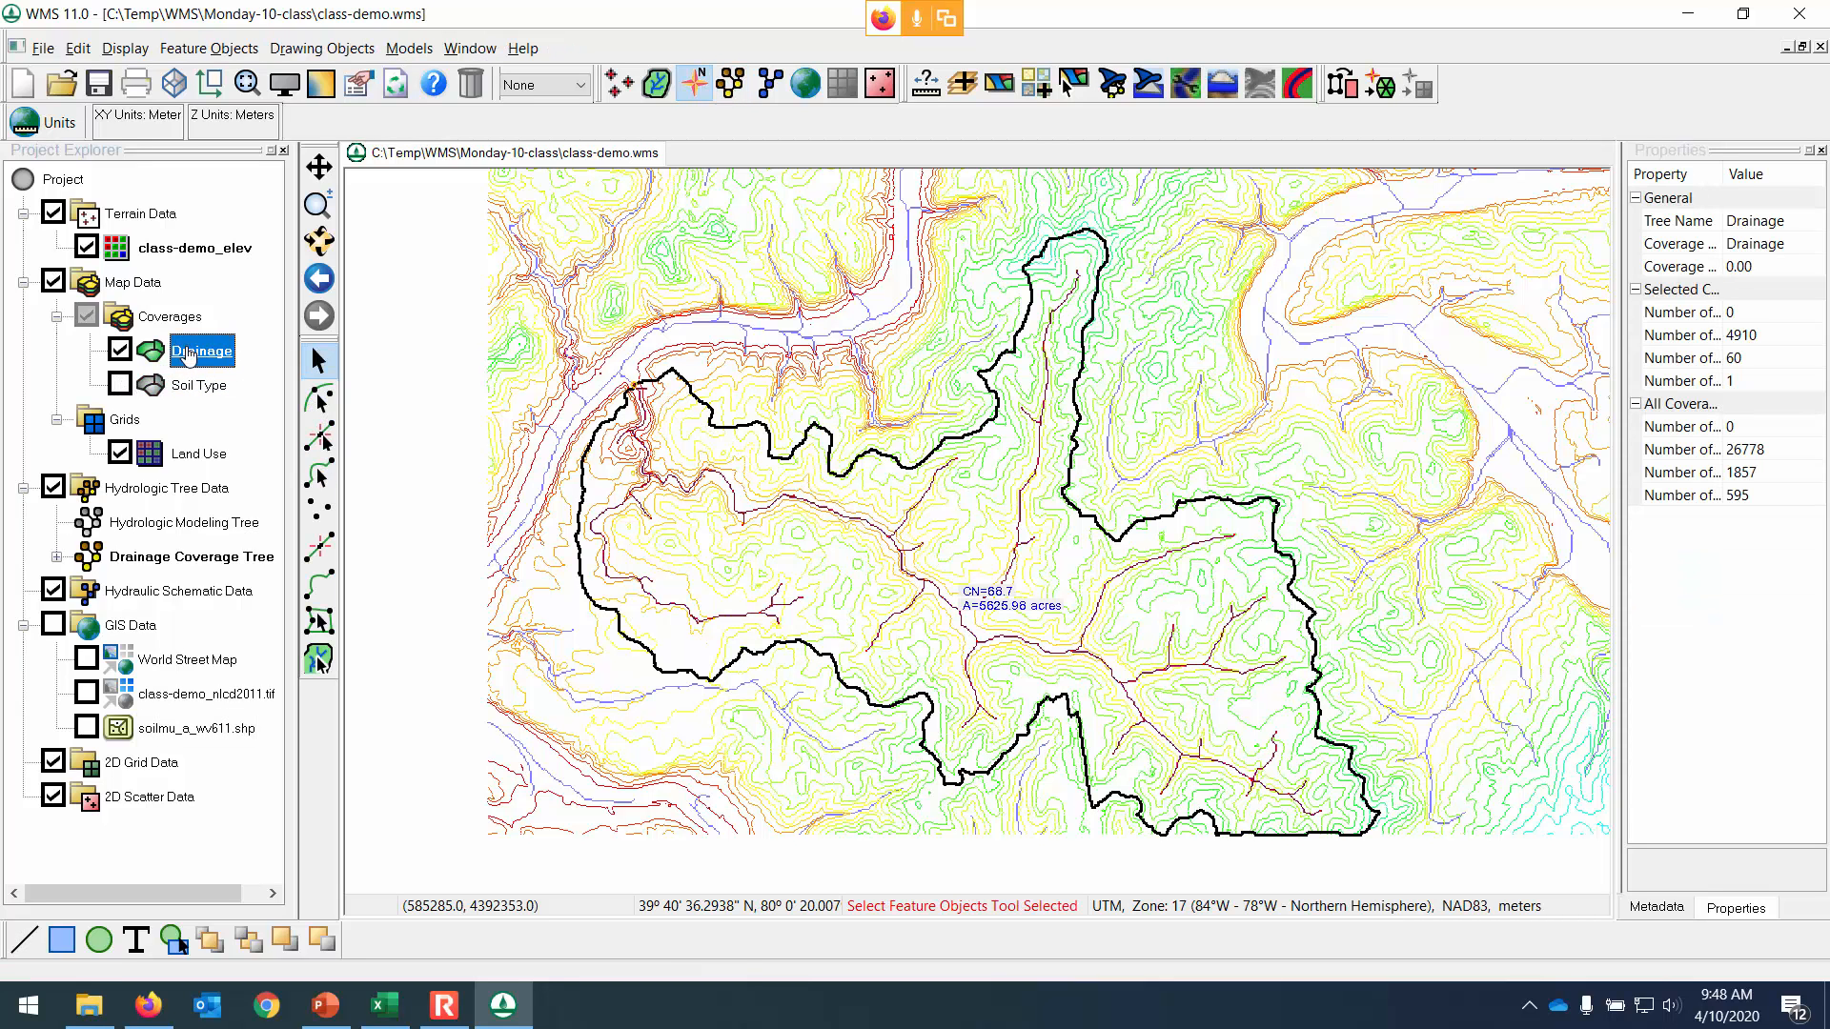
Switch to the hydrologic modeling module and open basin 1B's hydrograph plot in an enlarged window.
left_click(731, 85)
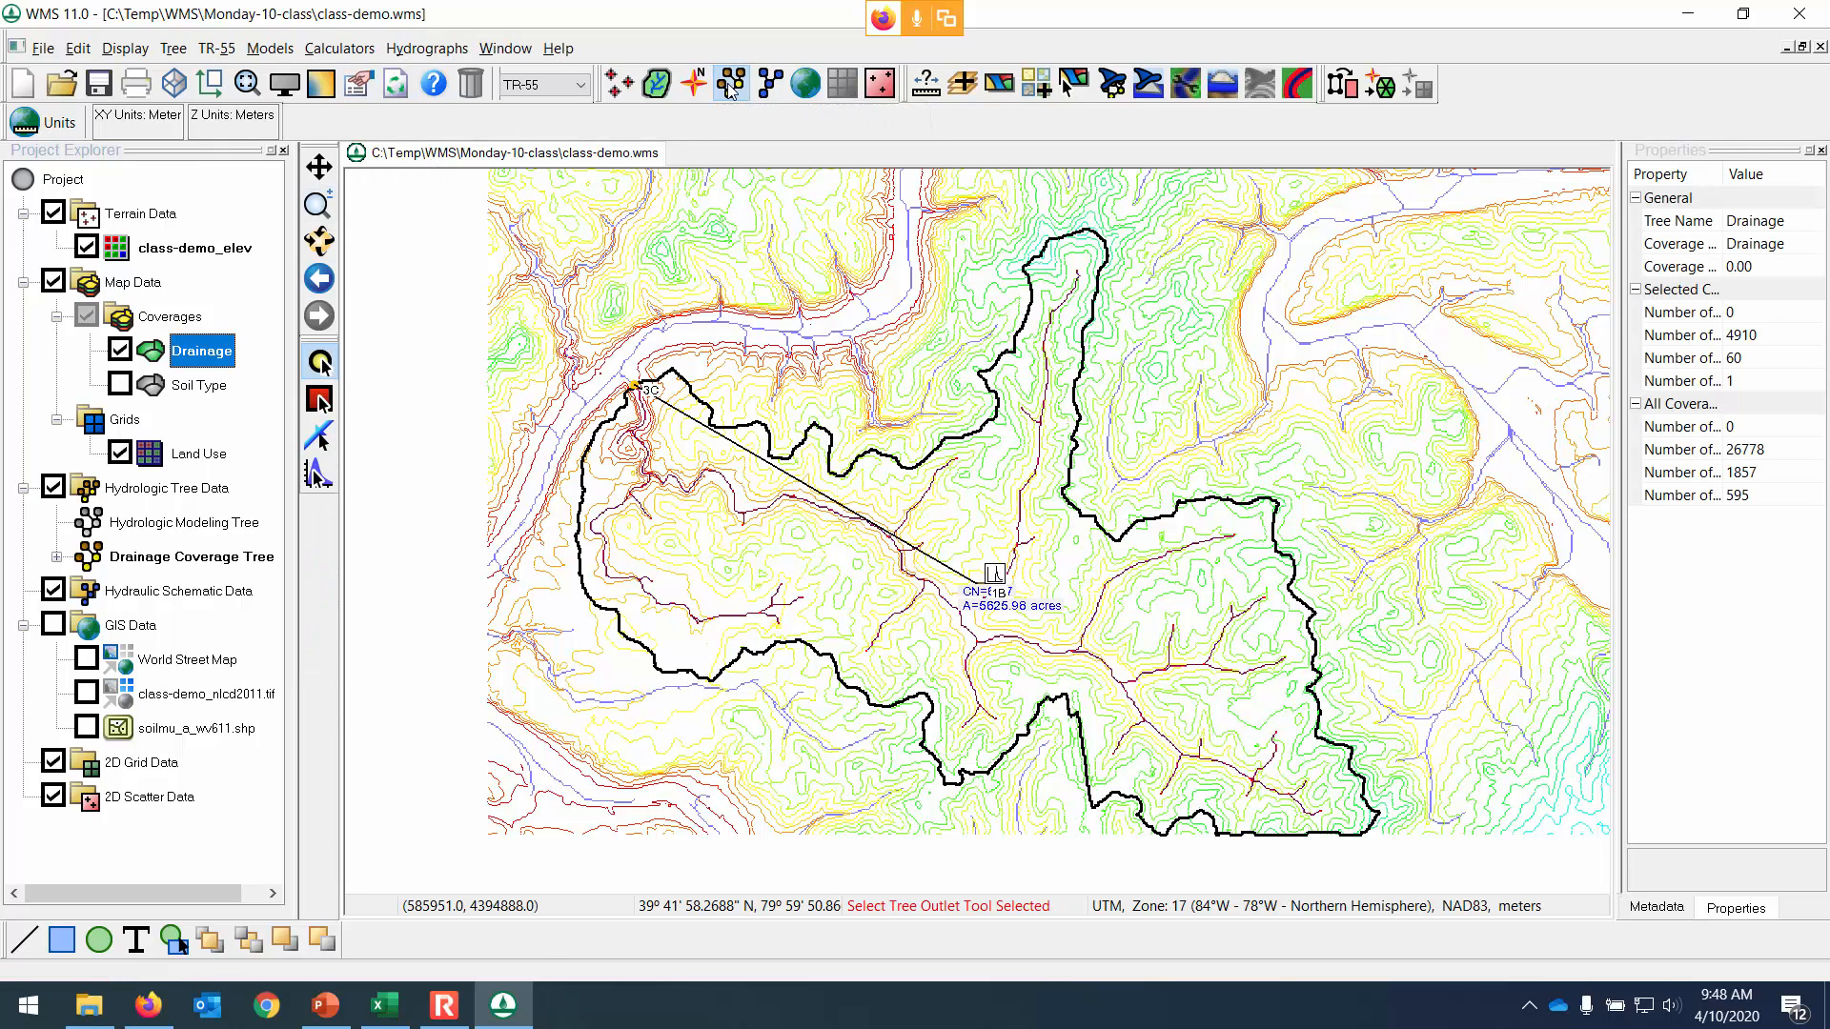
double_click(995, 573)
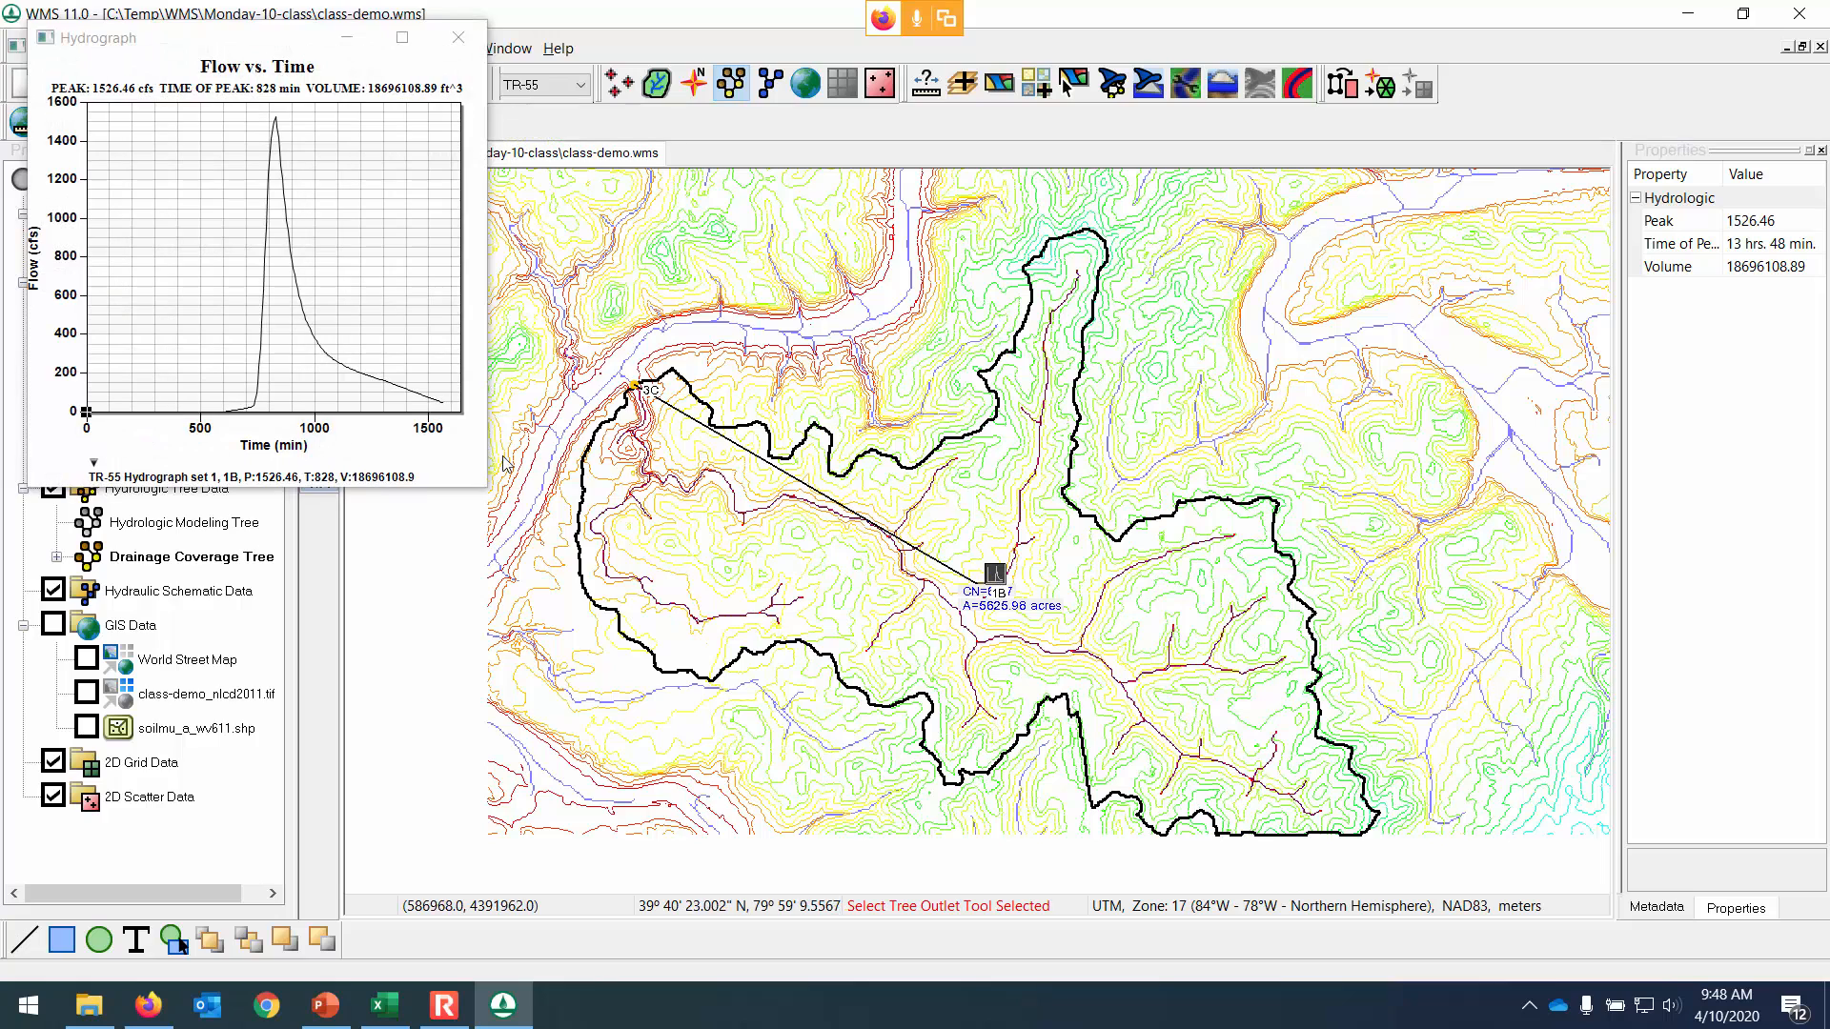
left_click_drag(486, 487, 1246, 891)
right_click(1039, 226)
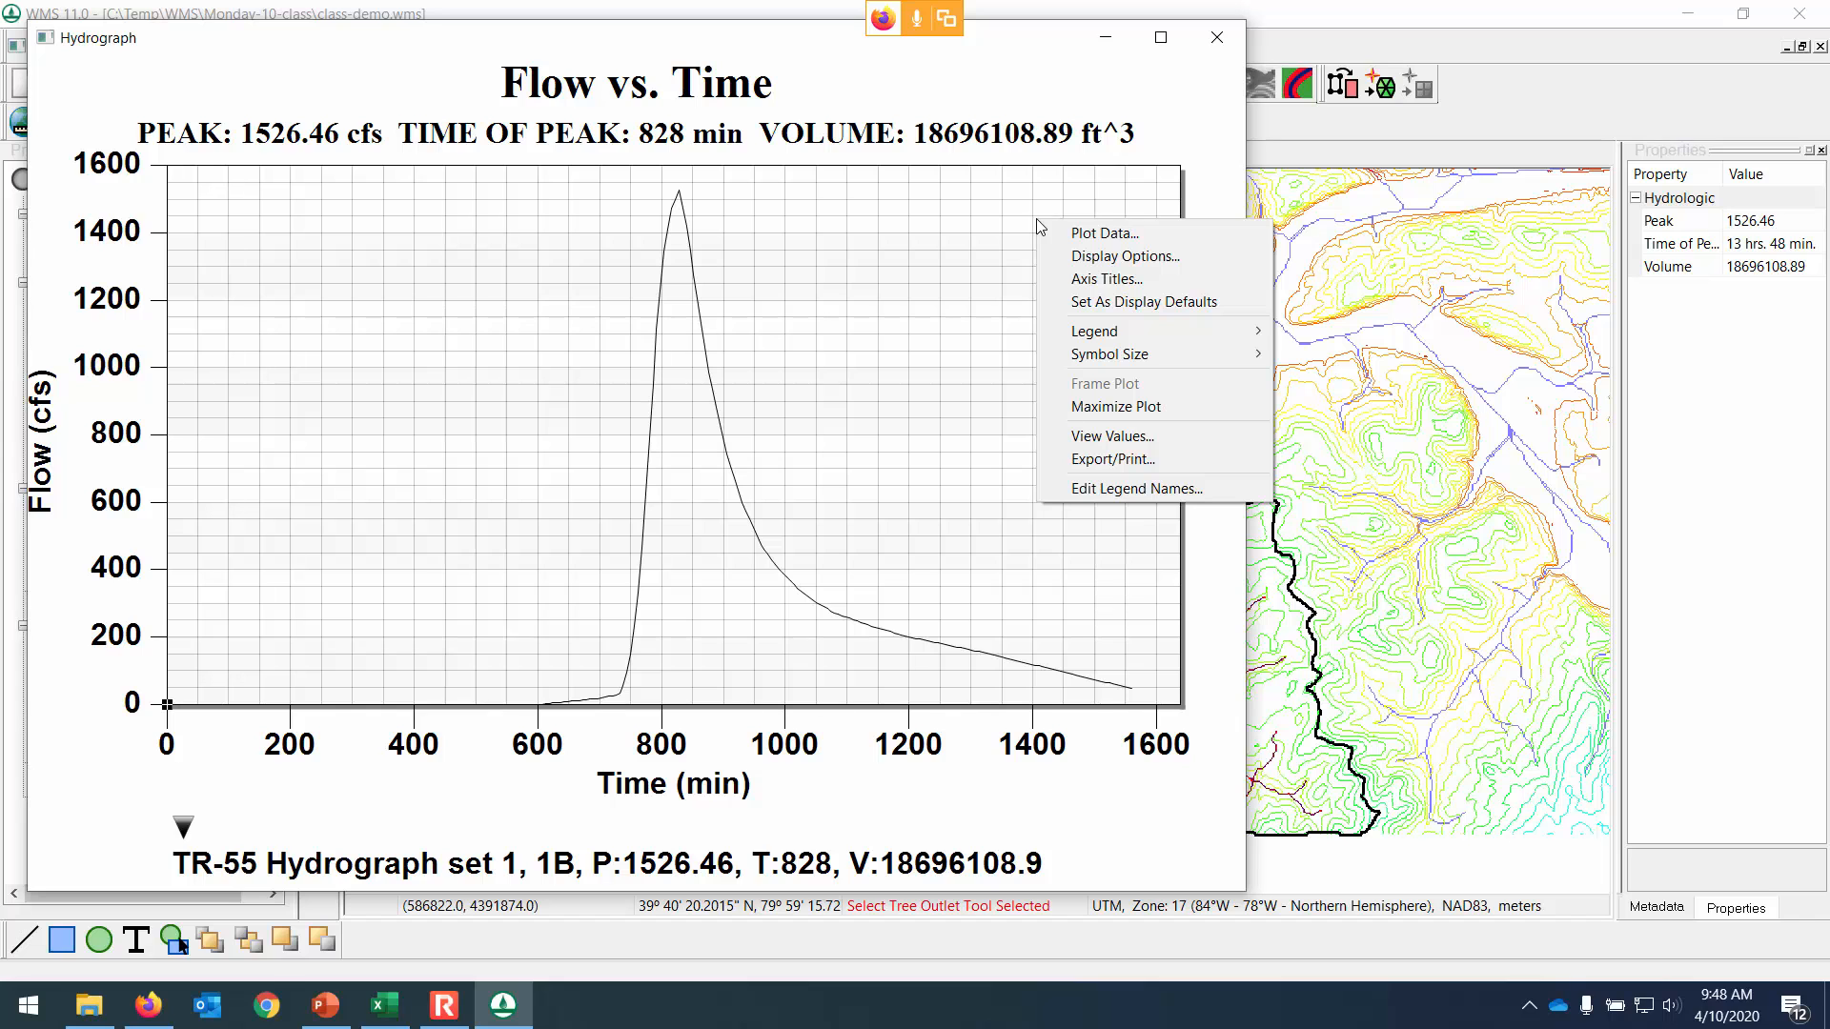
left_click(1097, 235)
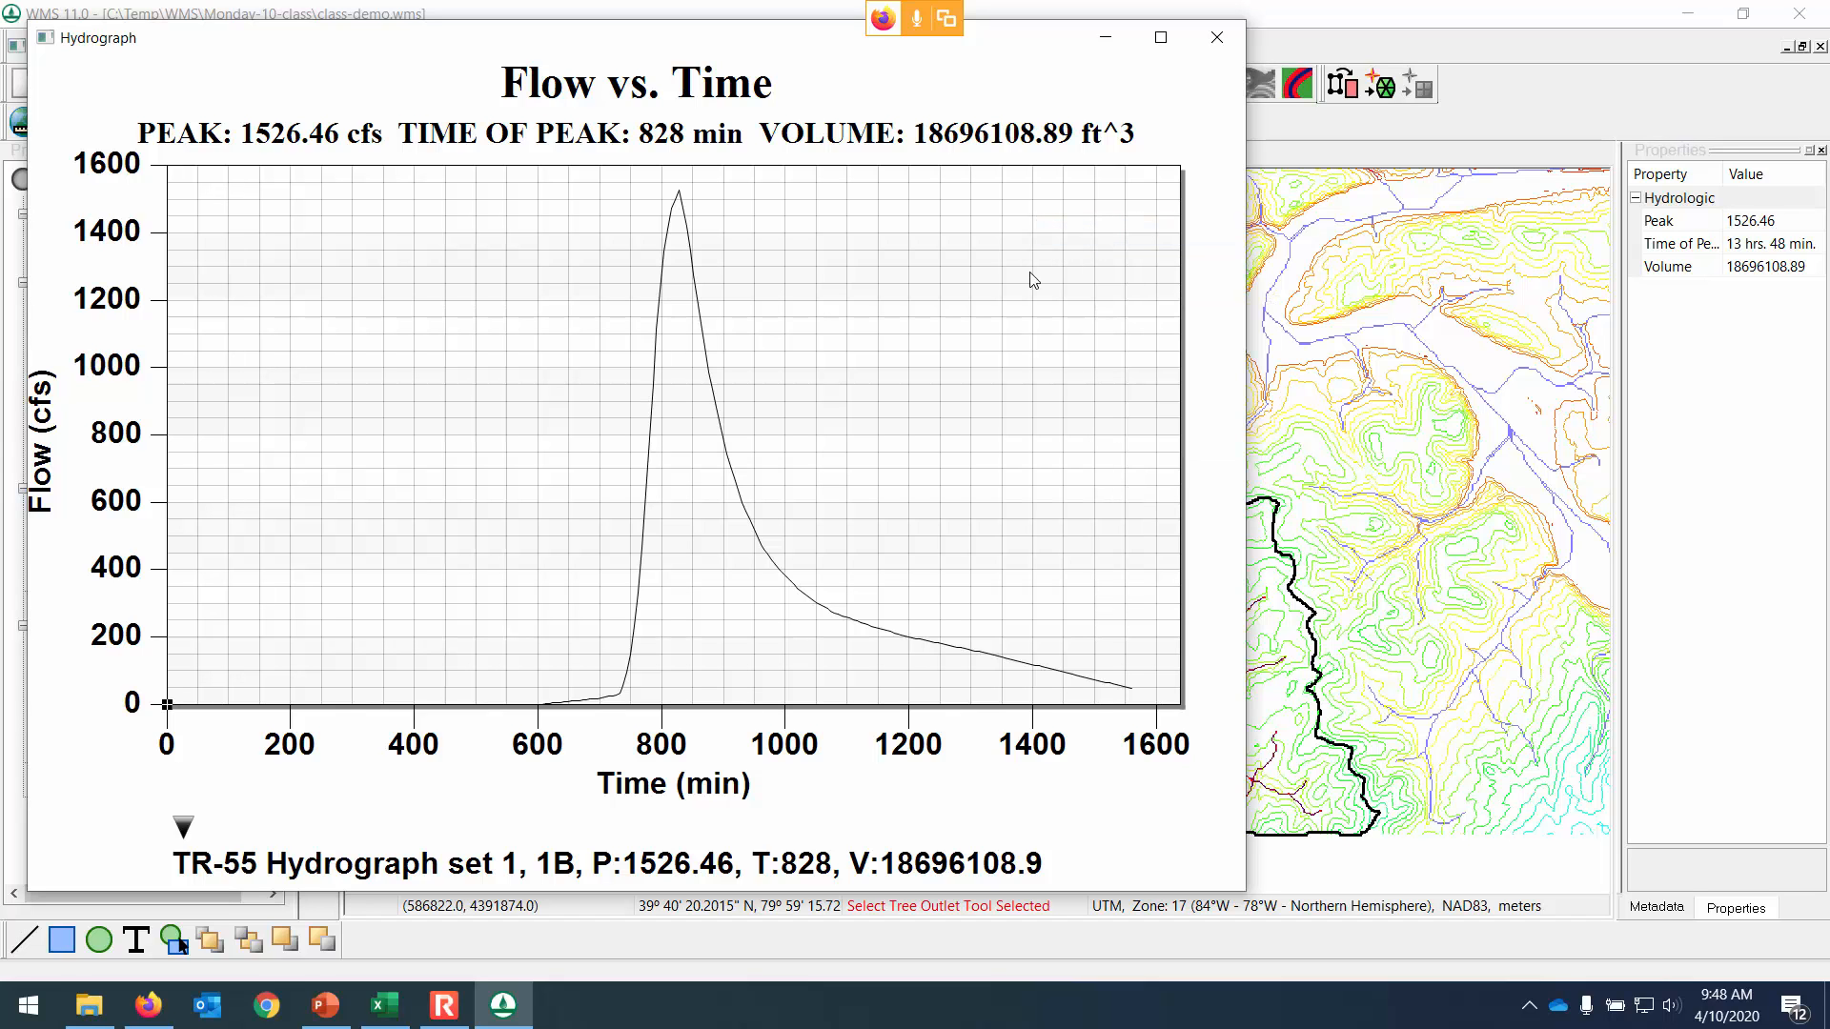
Set the hydrograph plot to export as Text/Data to a file named hydrographexport.txt in the Monday-10 folder.
right_click(930, 288)
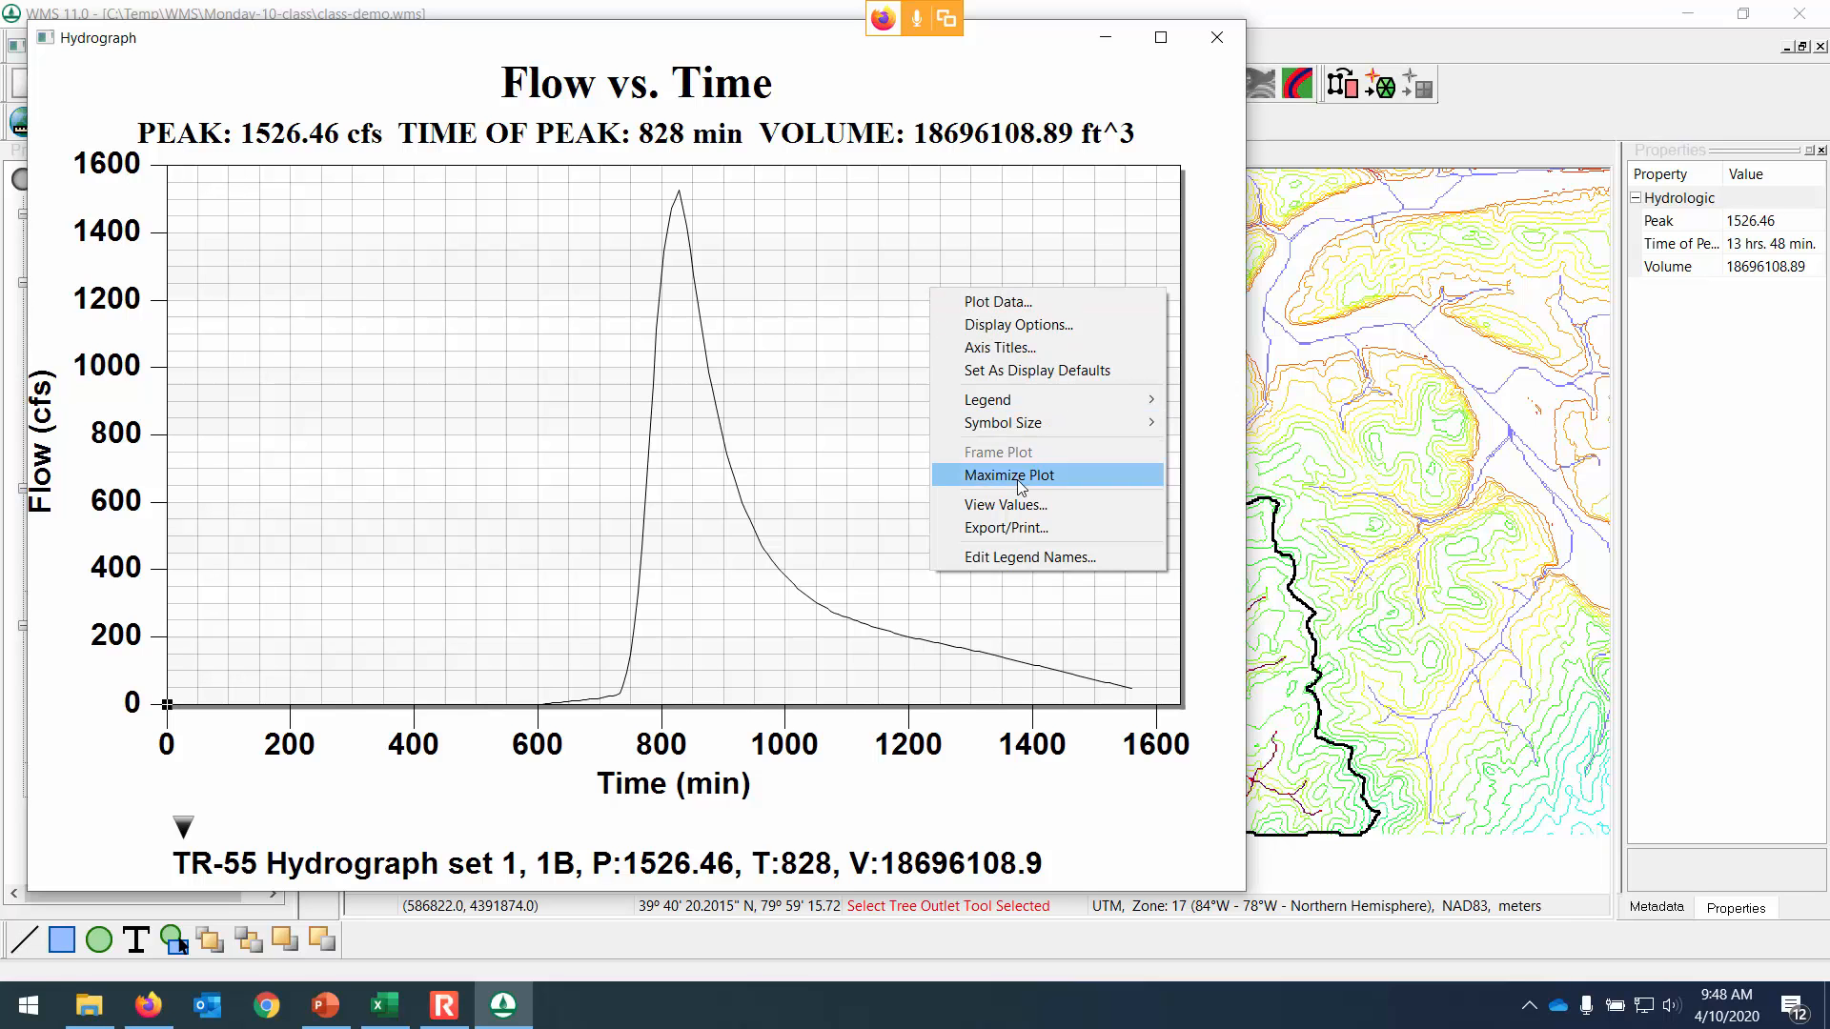
left_click(1010, 527)
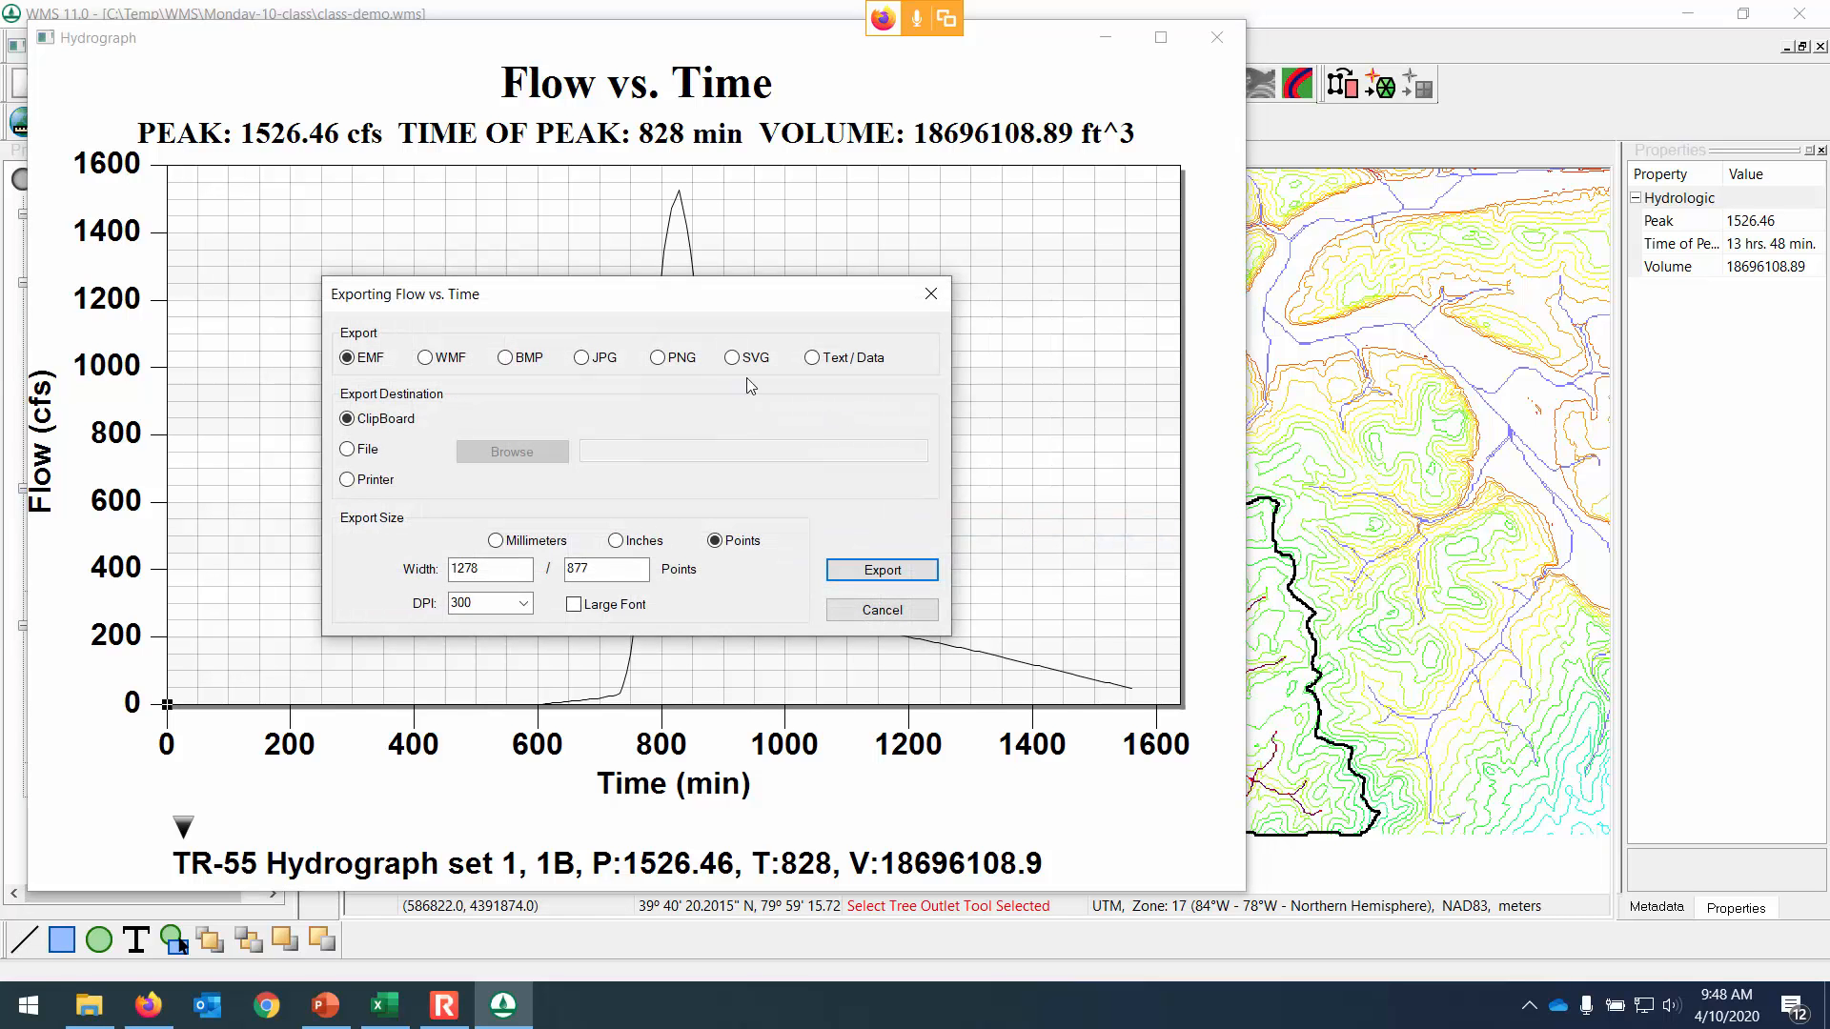
left_click(812, 359)
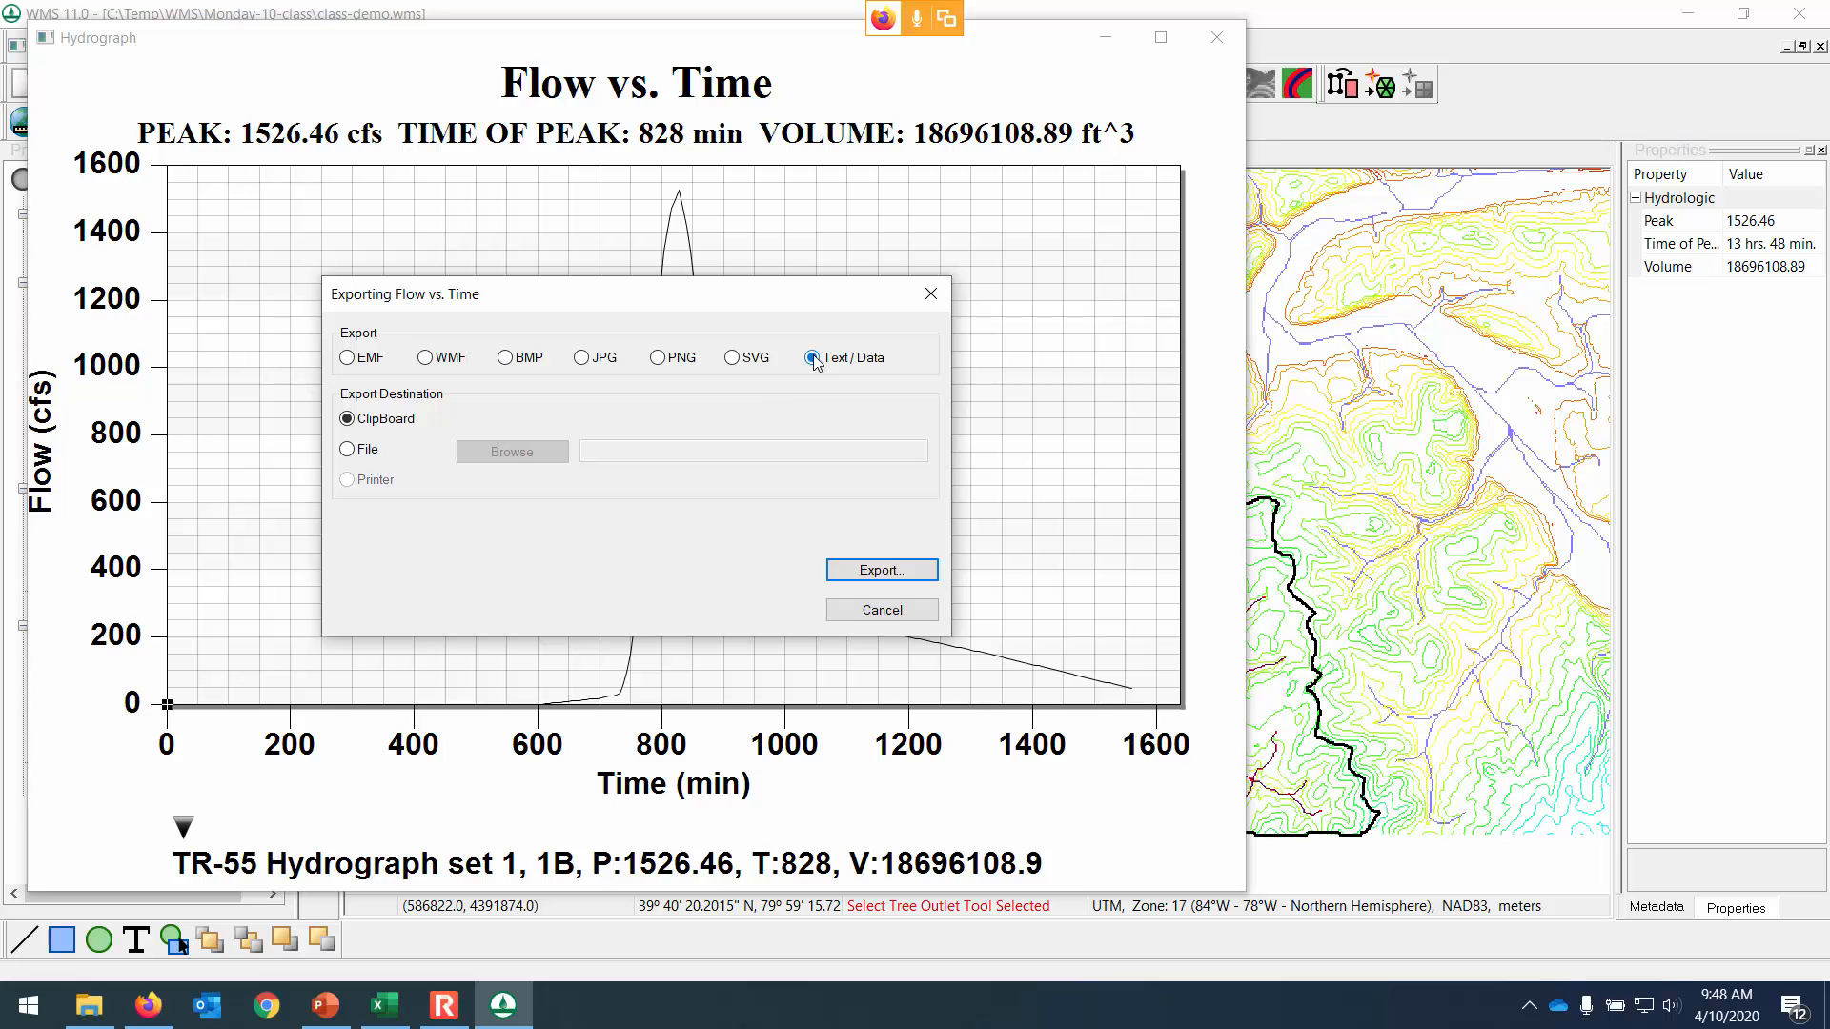
left_click(348, 449)
left_click(511, 450)
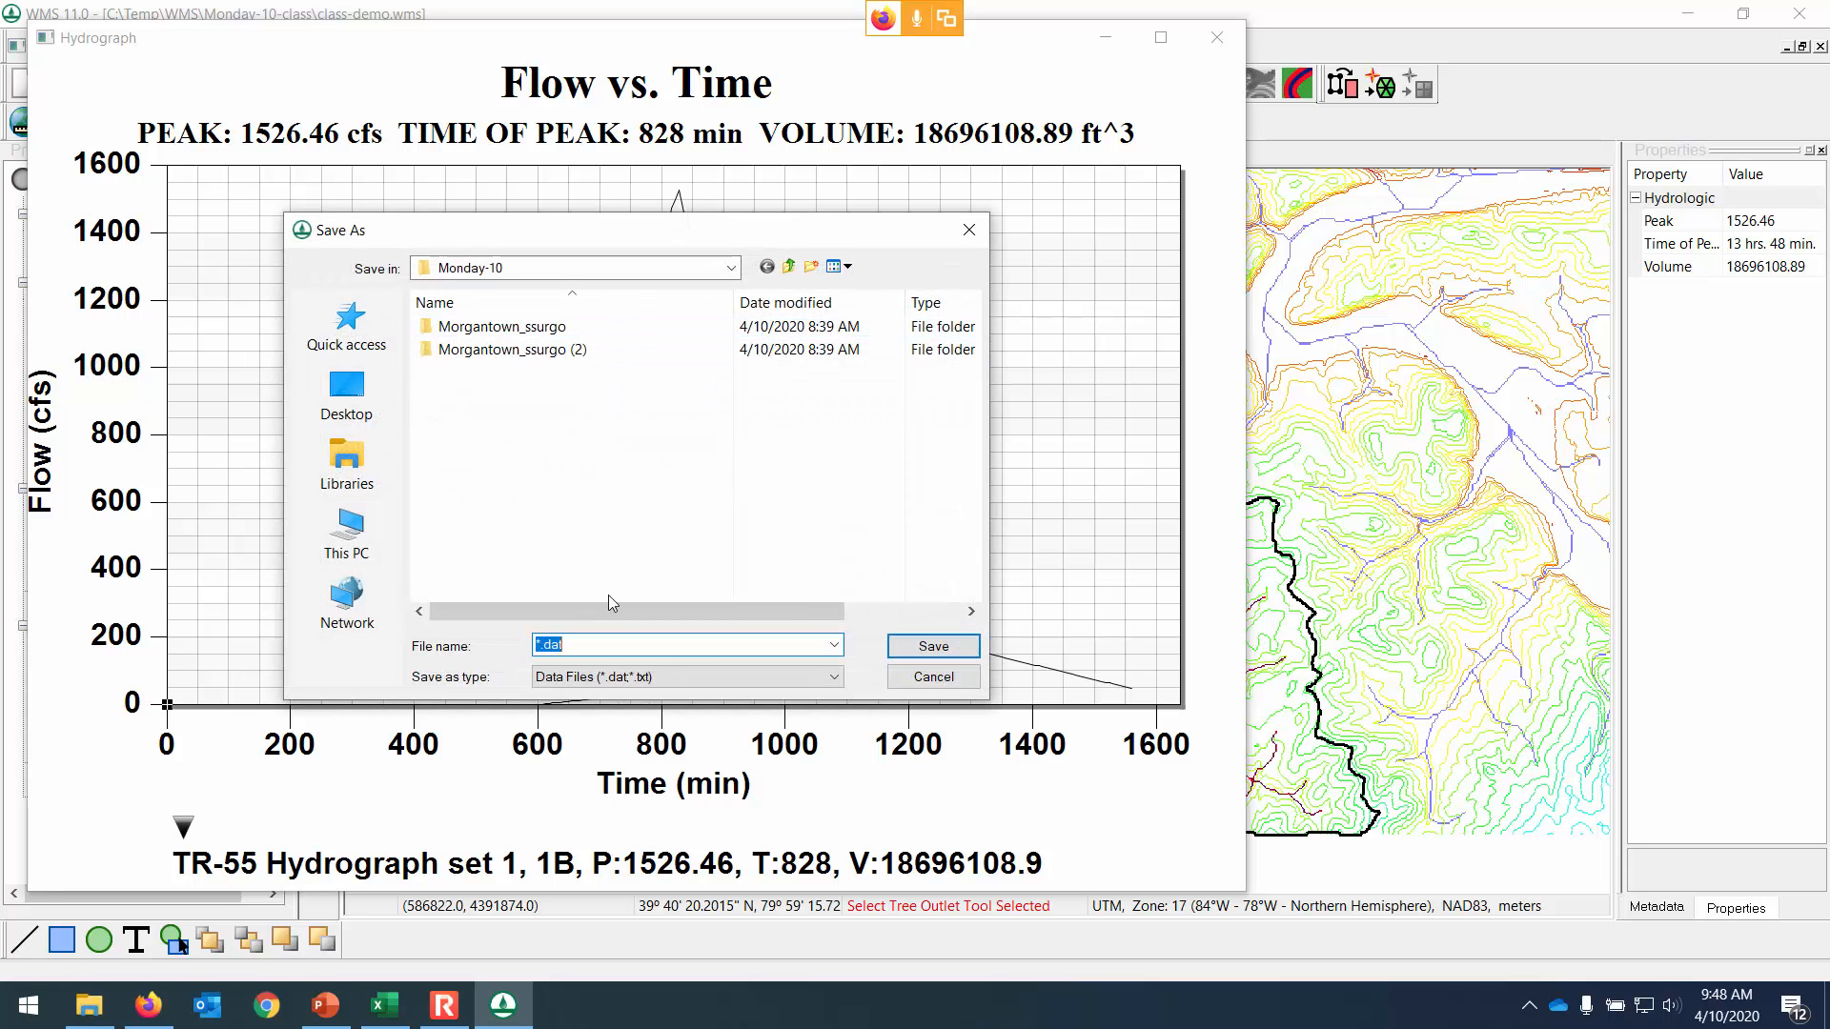
left_click(572, 268)
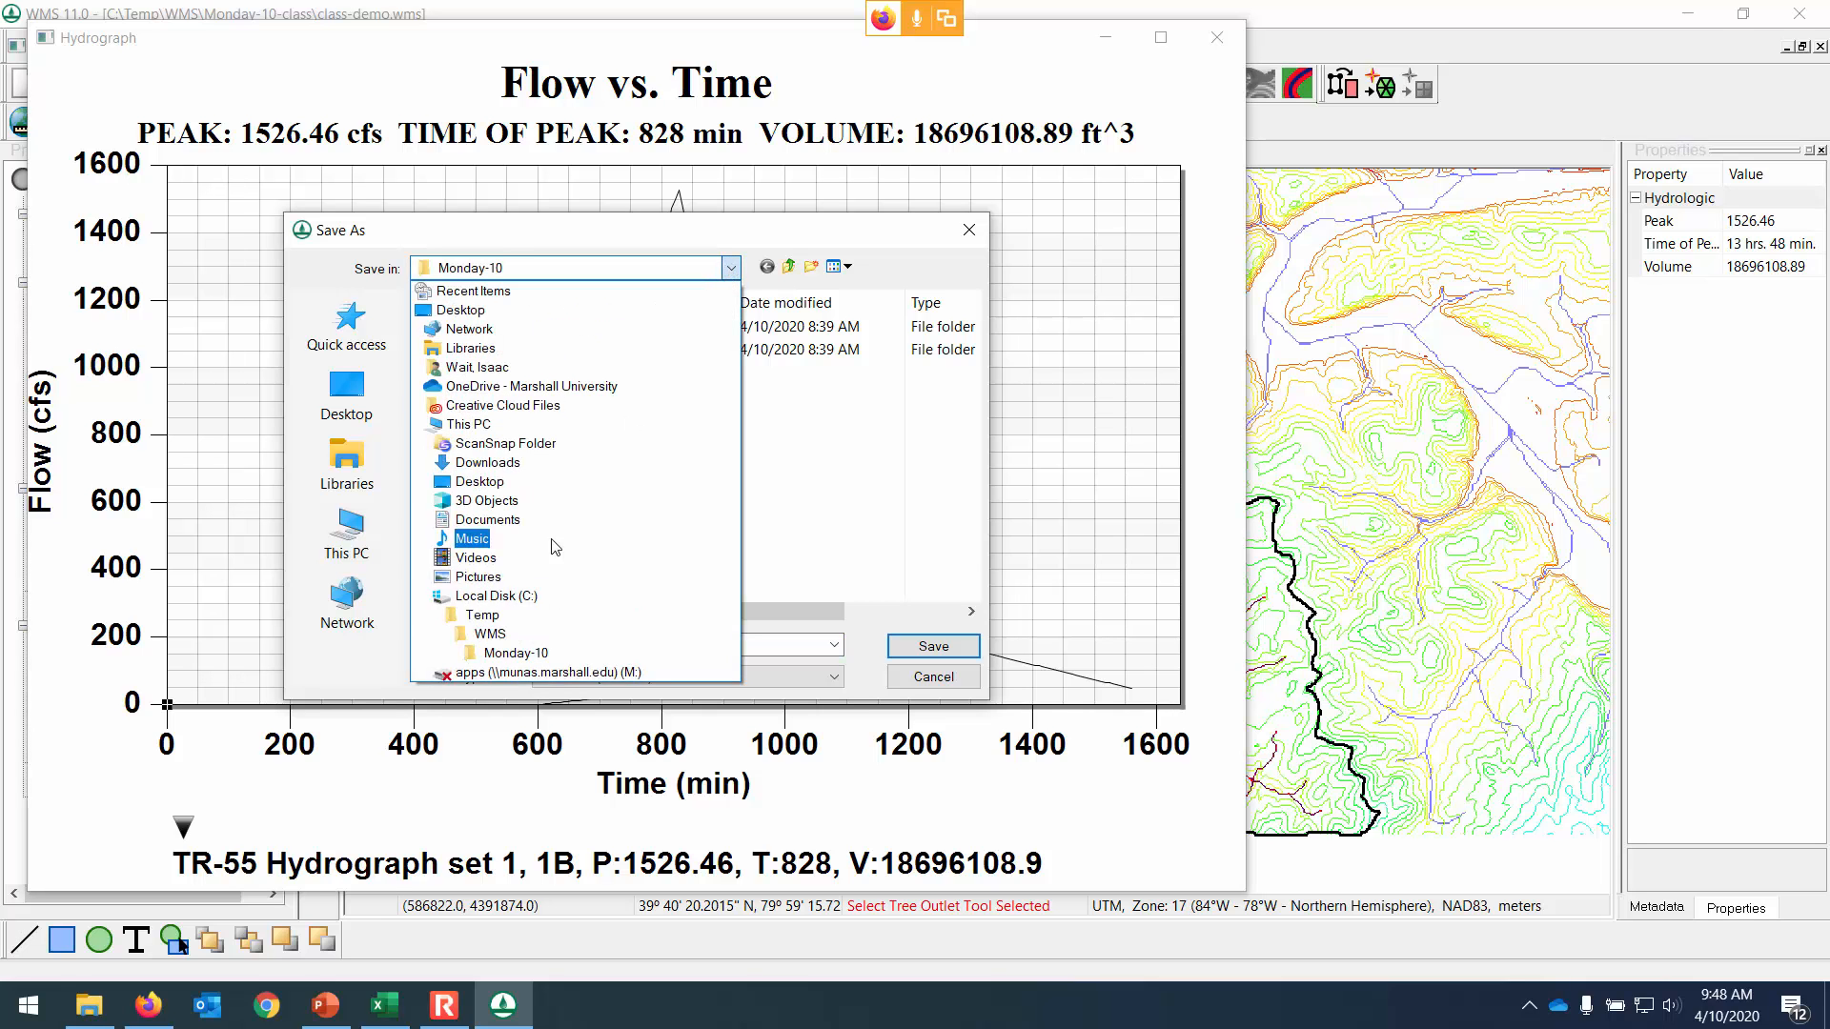
left_click(516, 653)
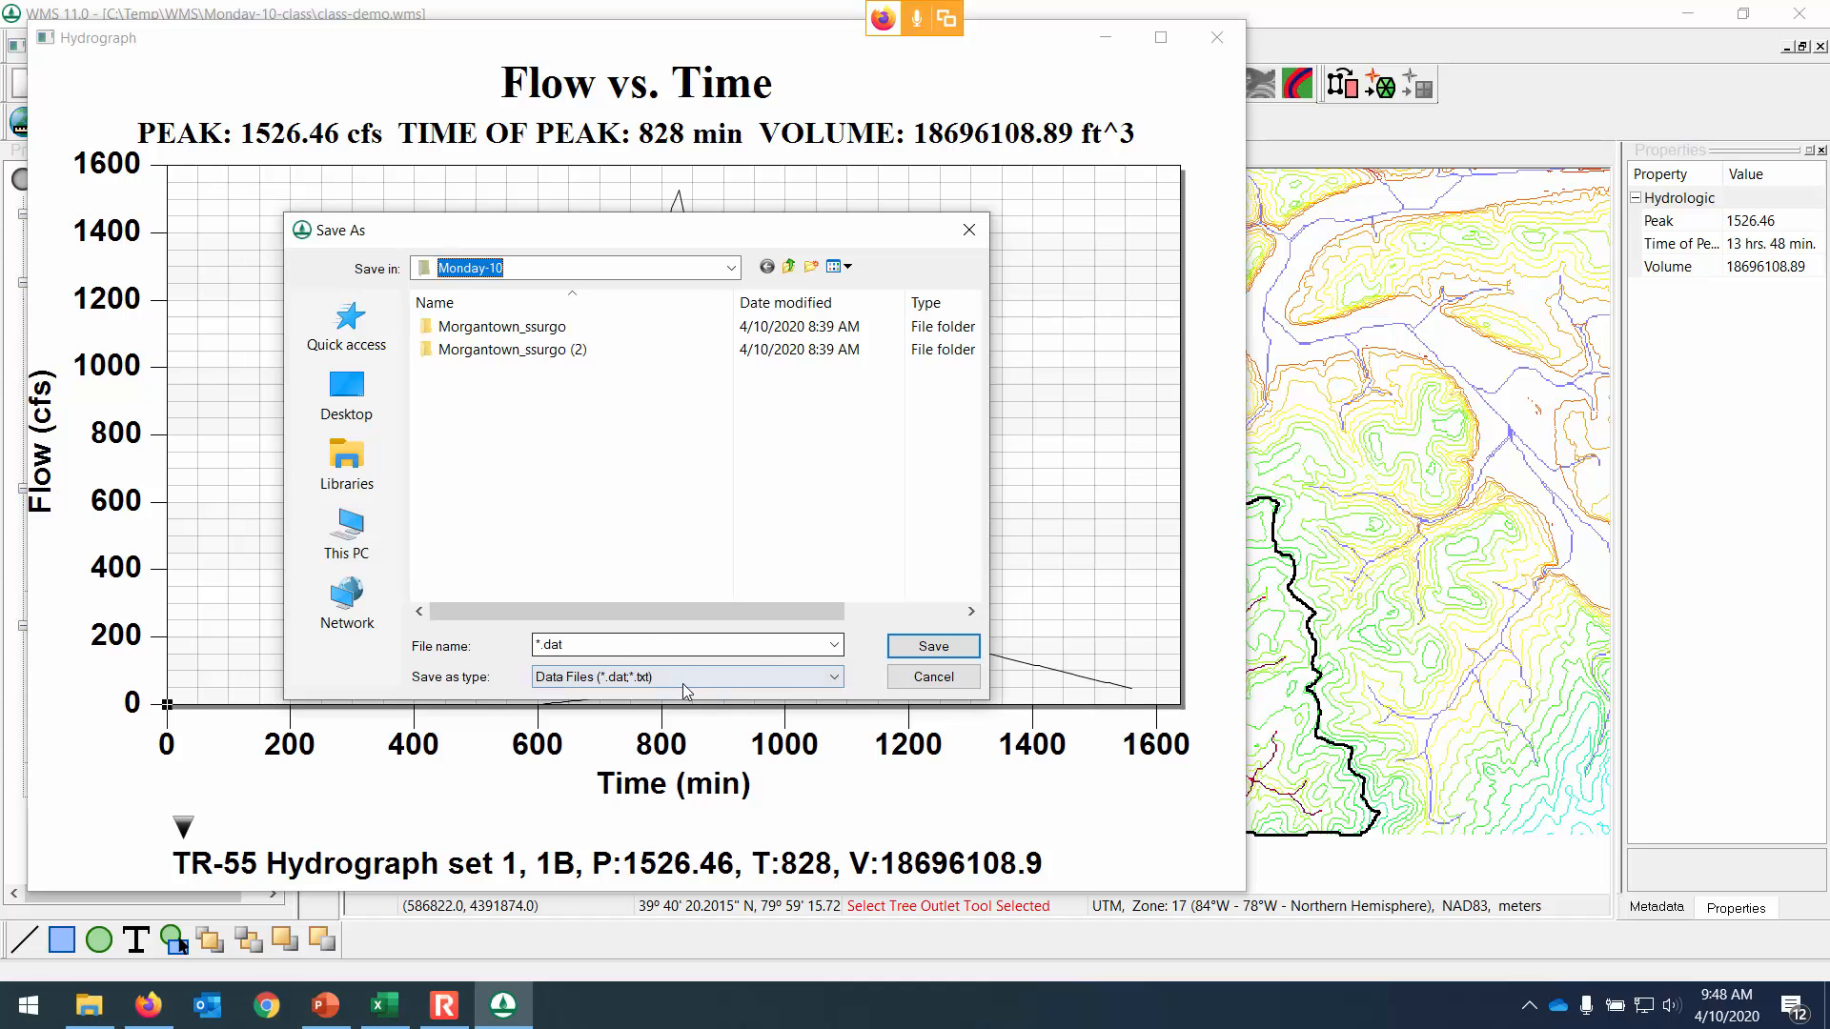
left_click(648, 644)
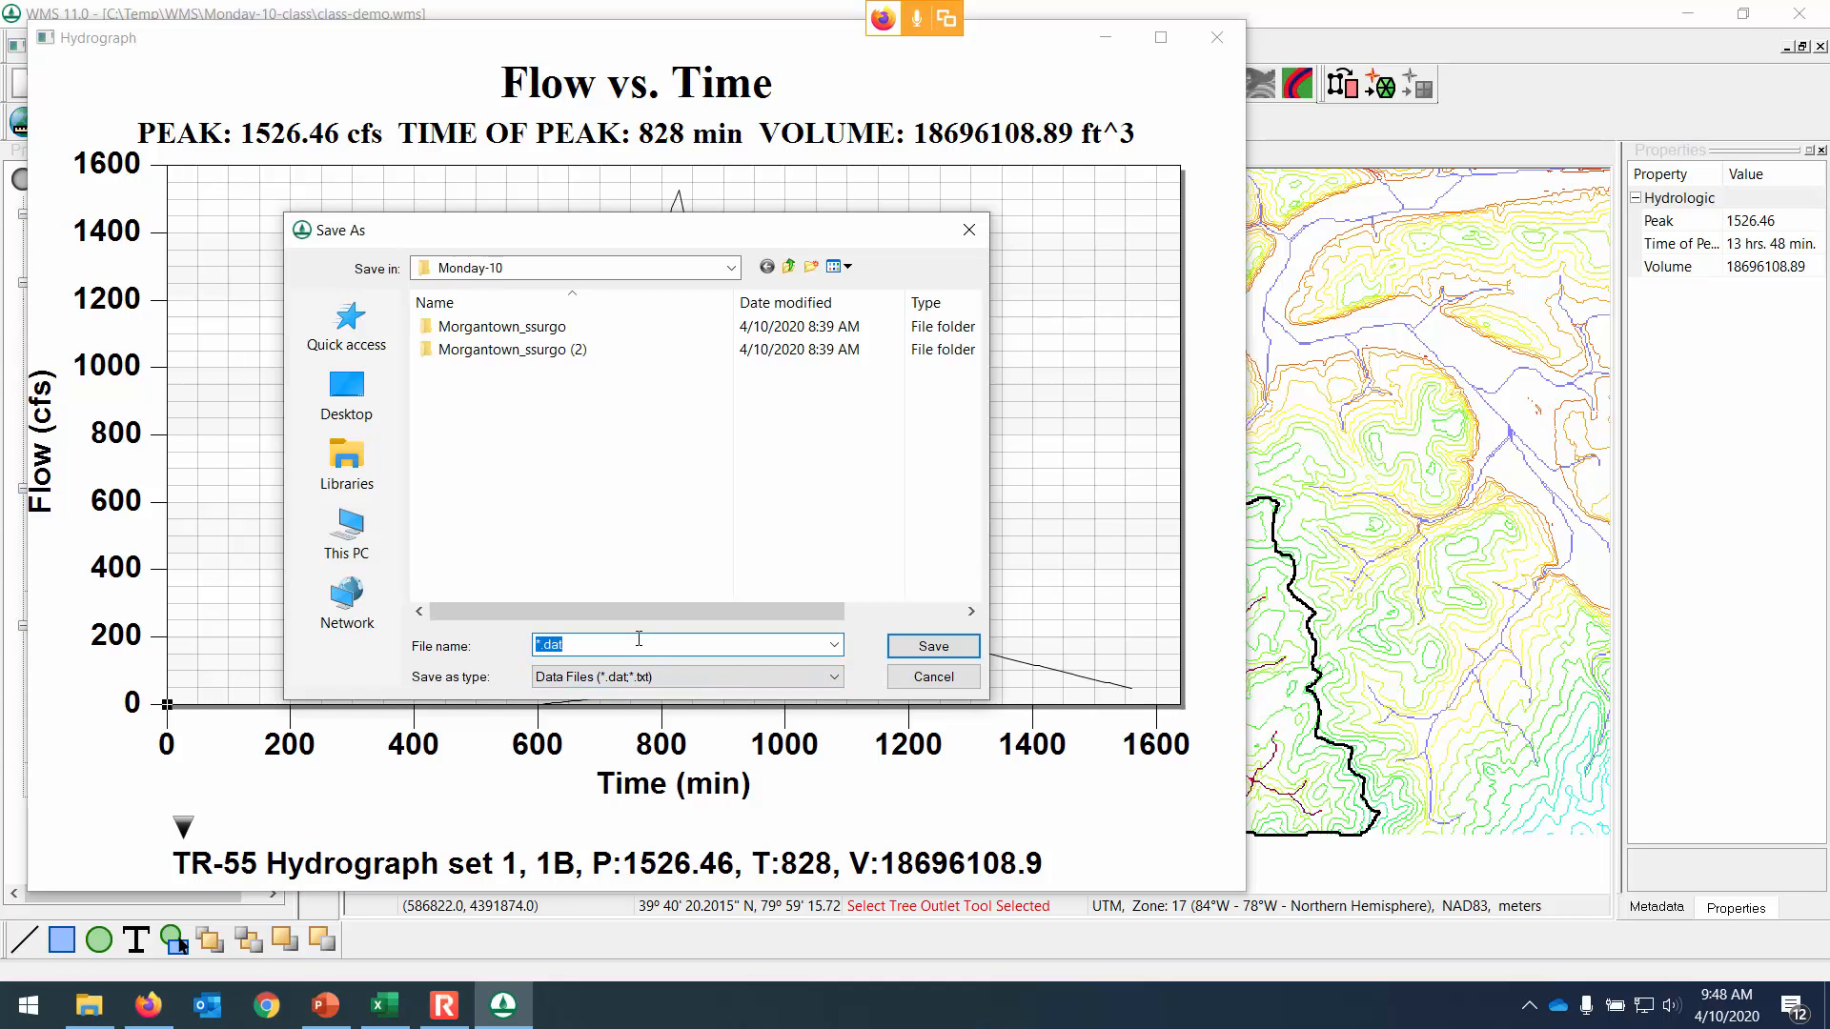
type("hydrogr")
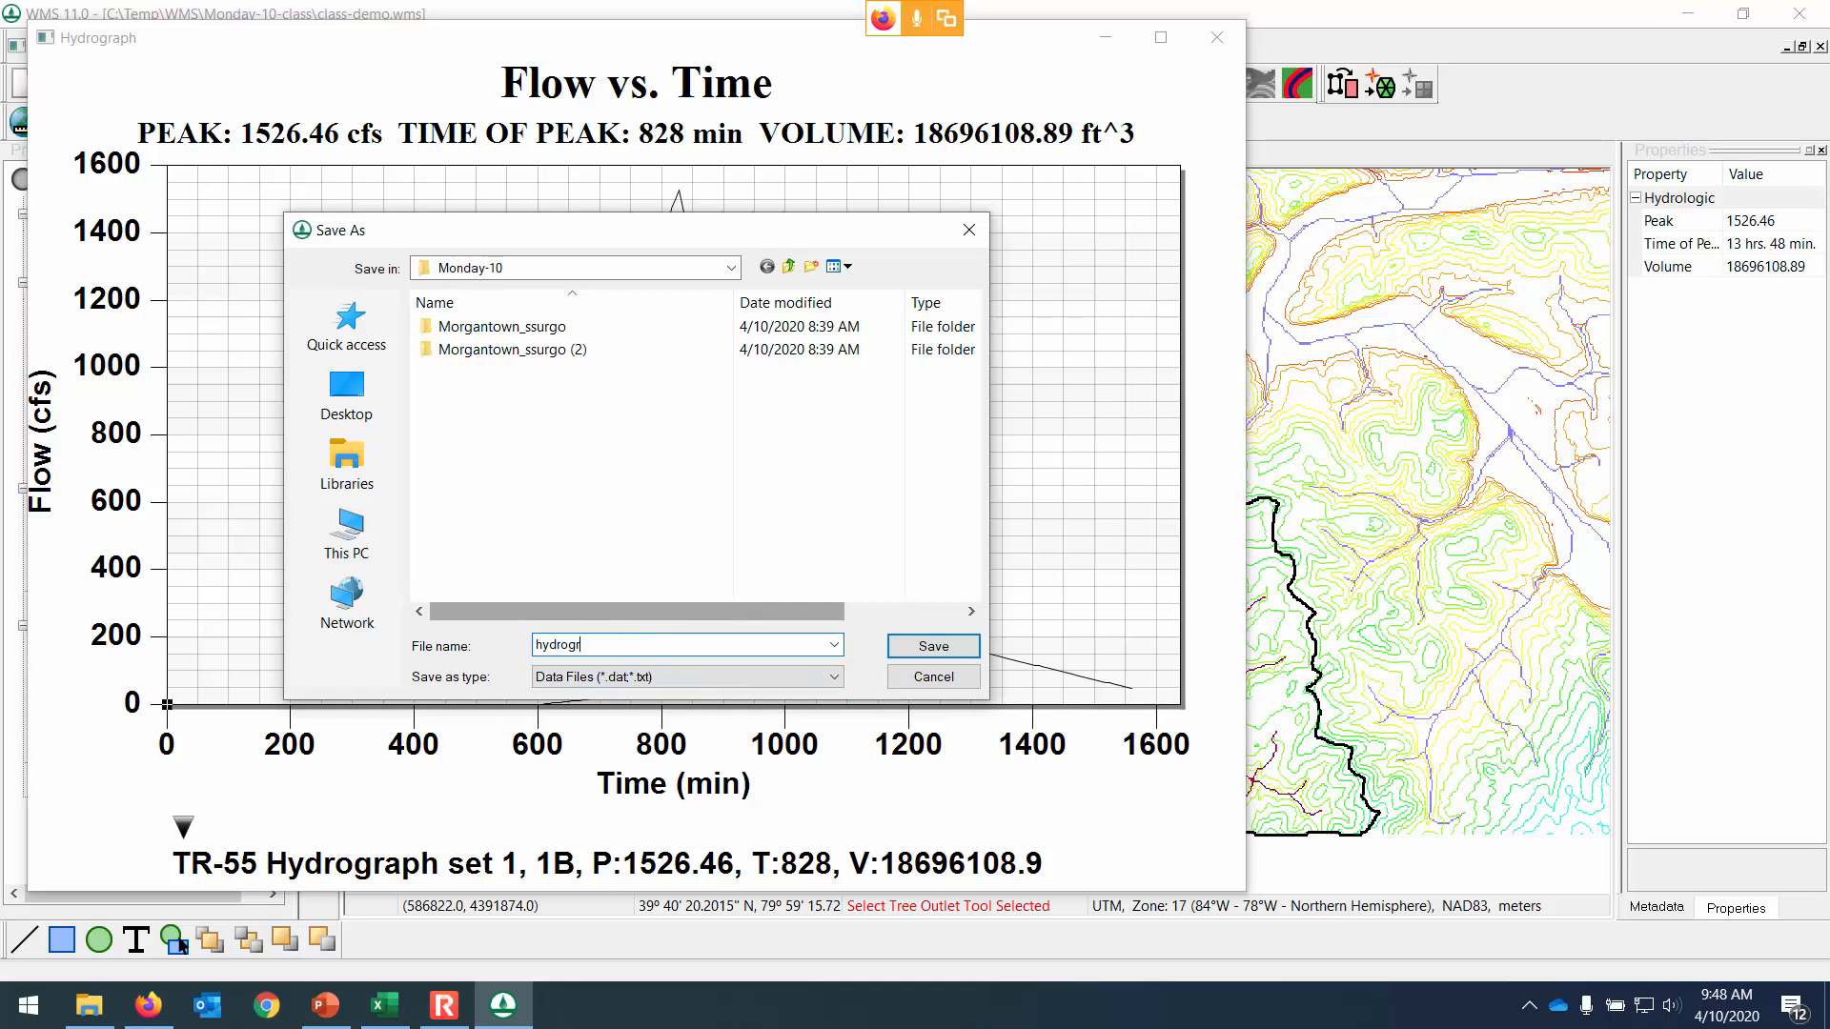
type("aphexport.txt")
left_click(936, 647)
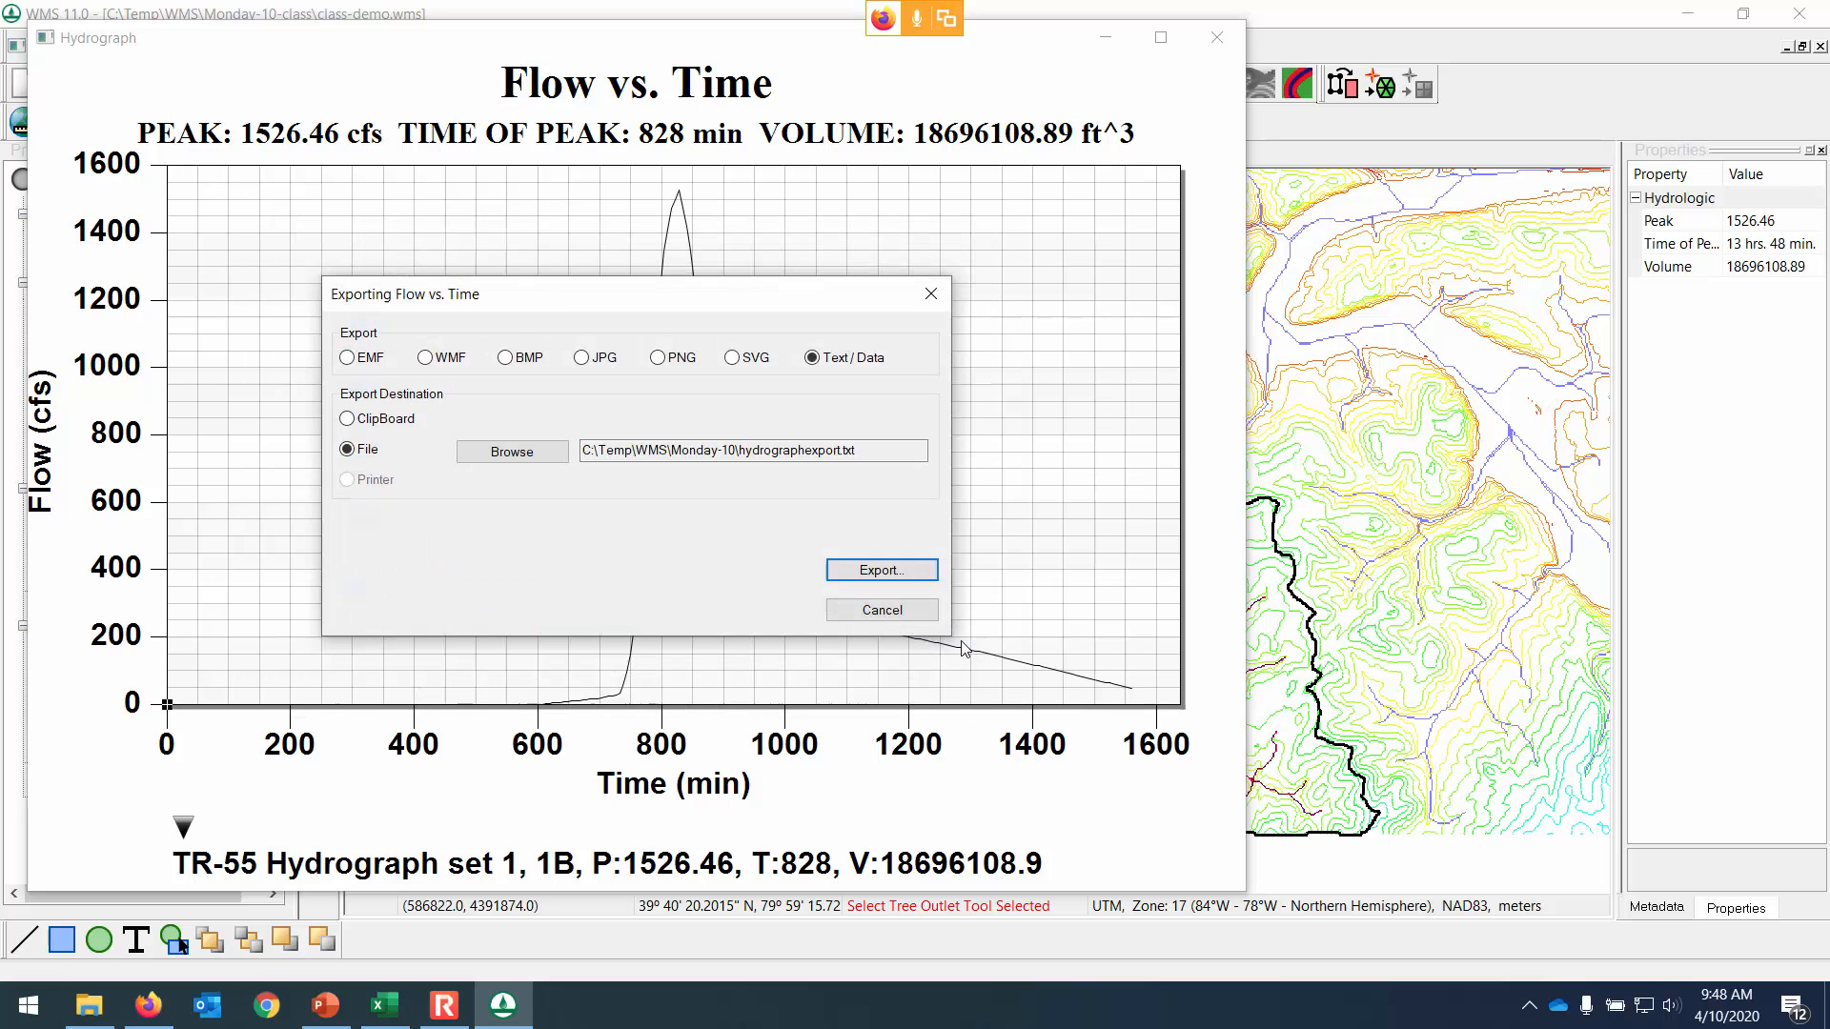
Export all hydrograph data and labels in Table style arranged as Points/Subsets, and close the hydrograph plot window.
left_click(861, 572)
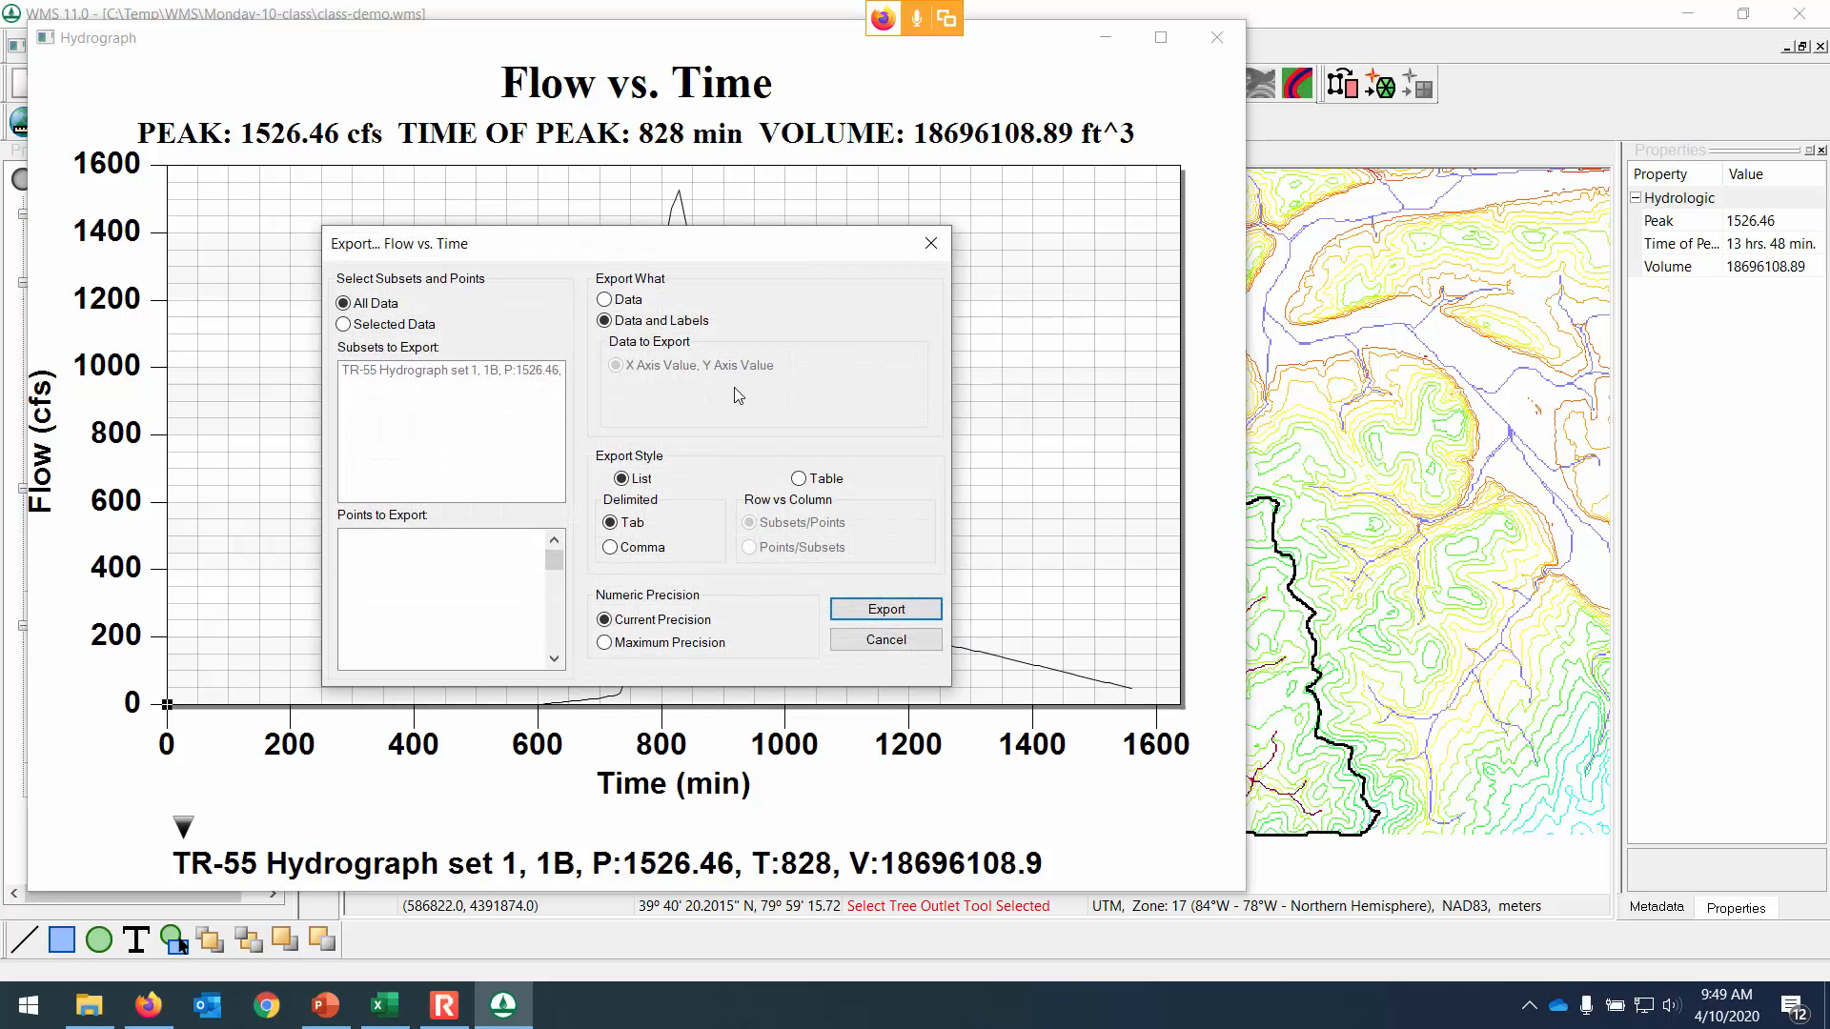
left_click(801, 479)
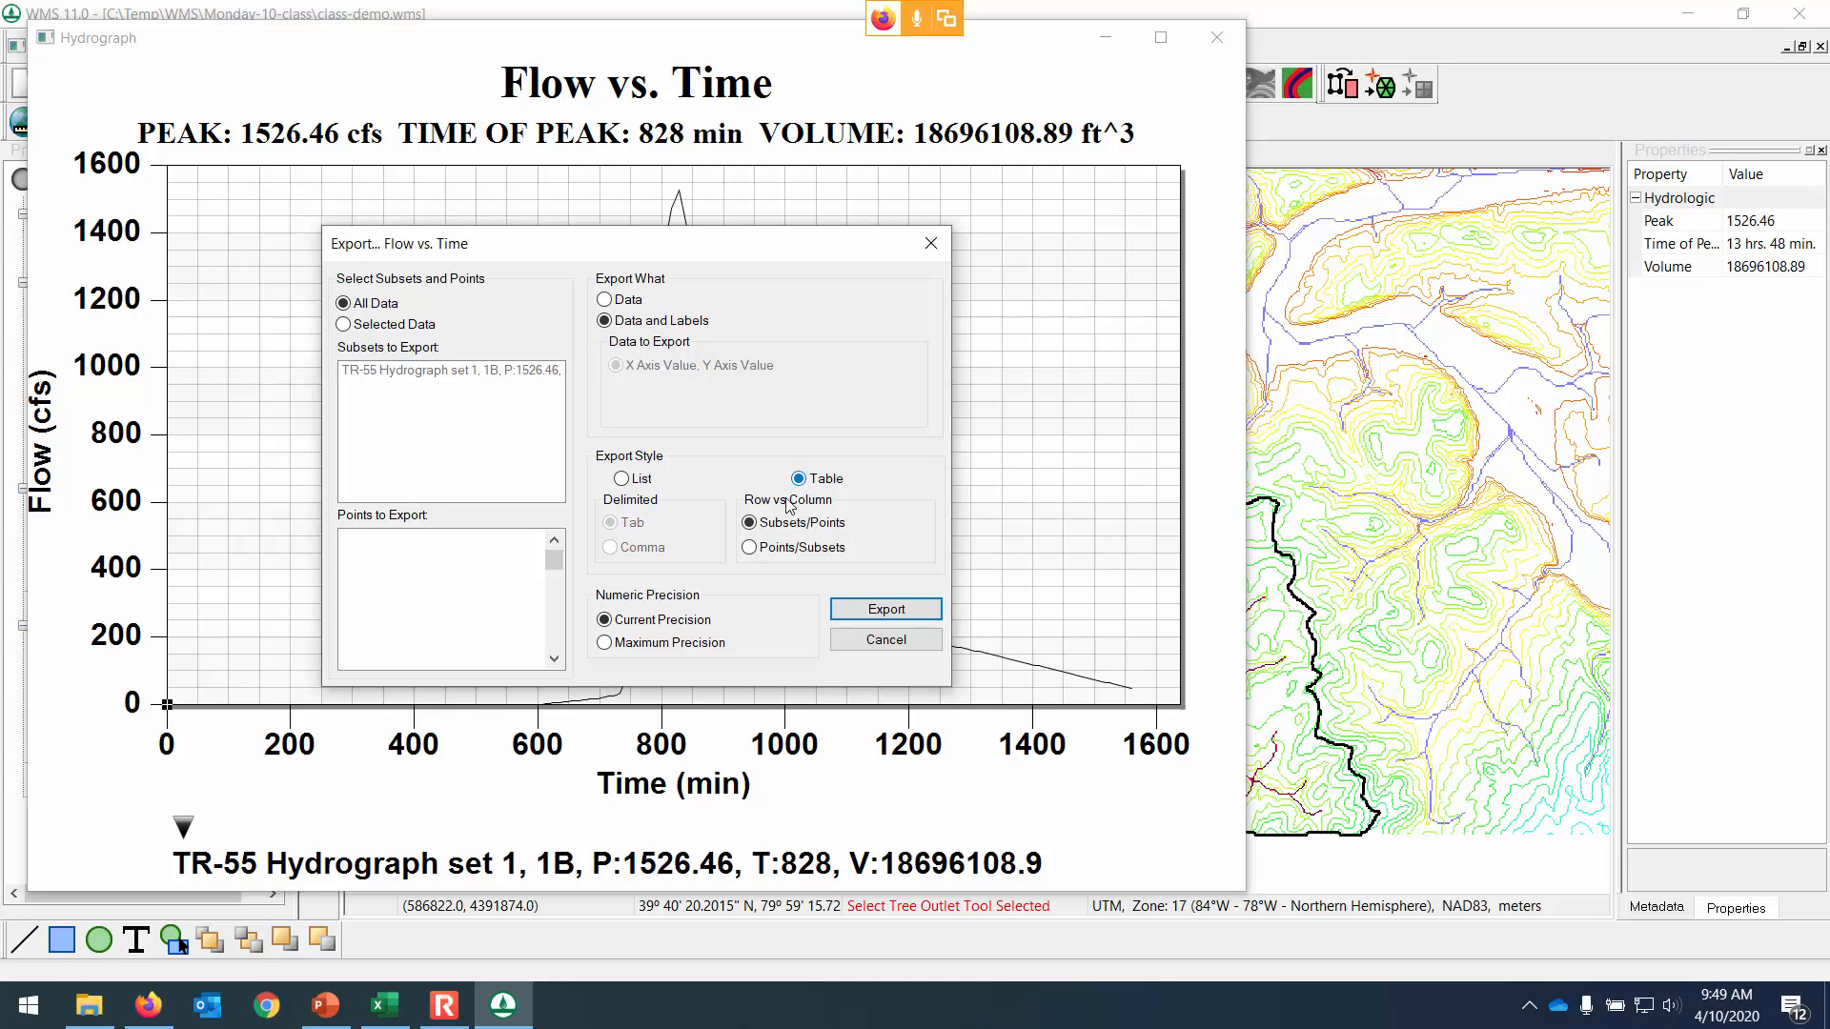
left_click(749, 548)
left_click(884, 610)
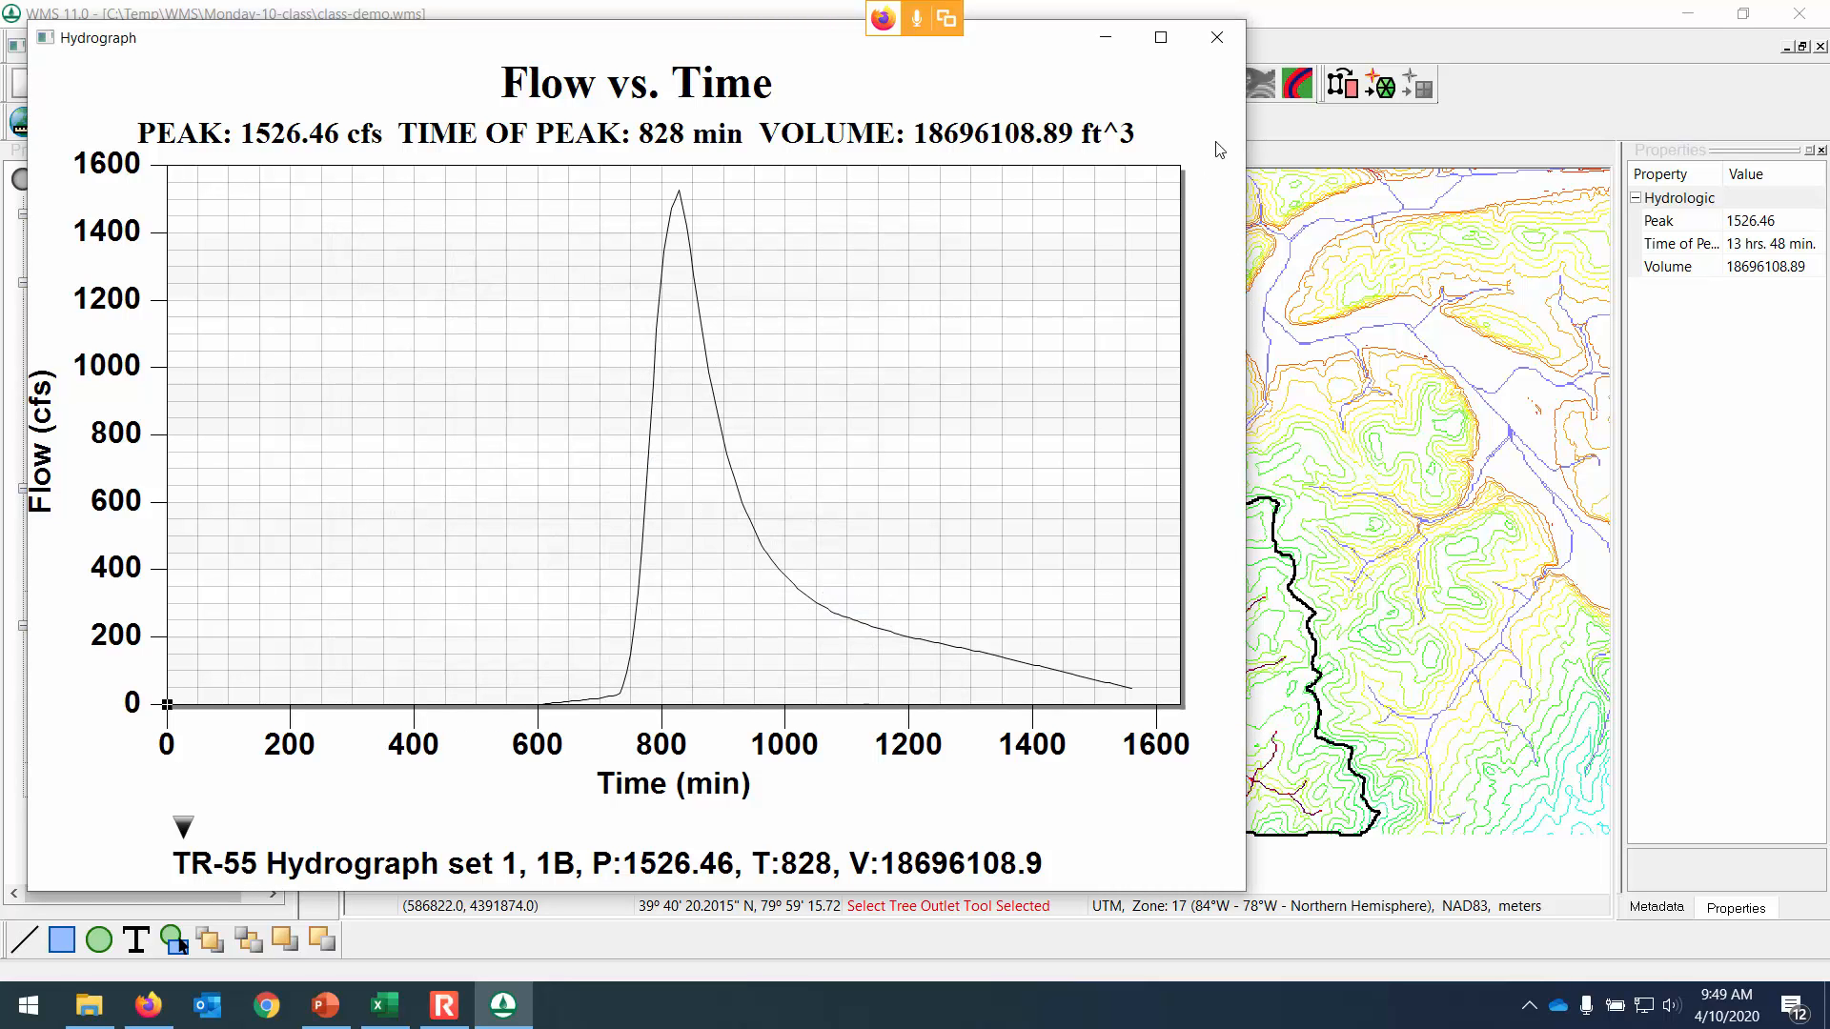
left_click(1222, 40)
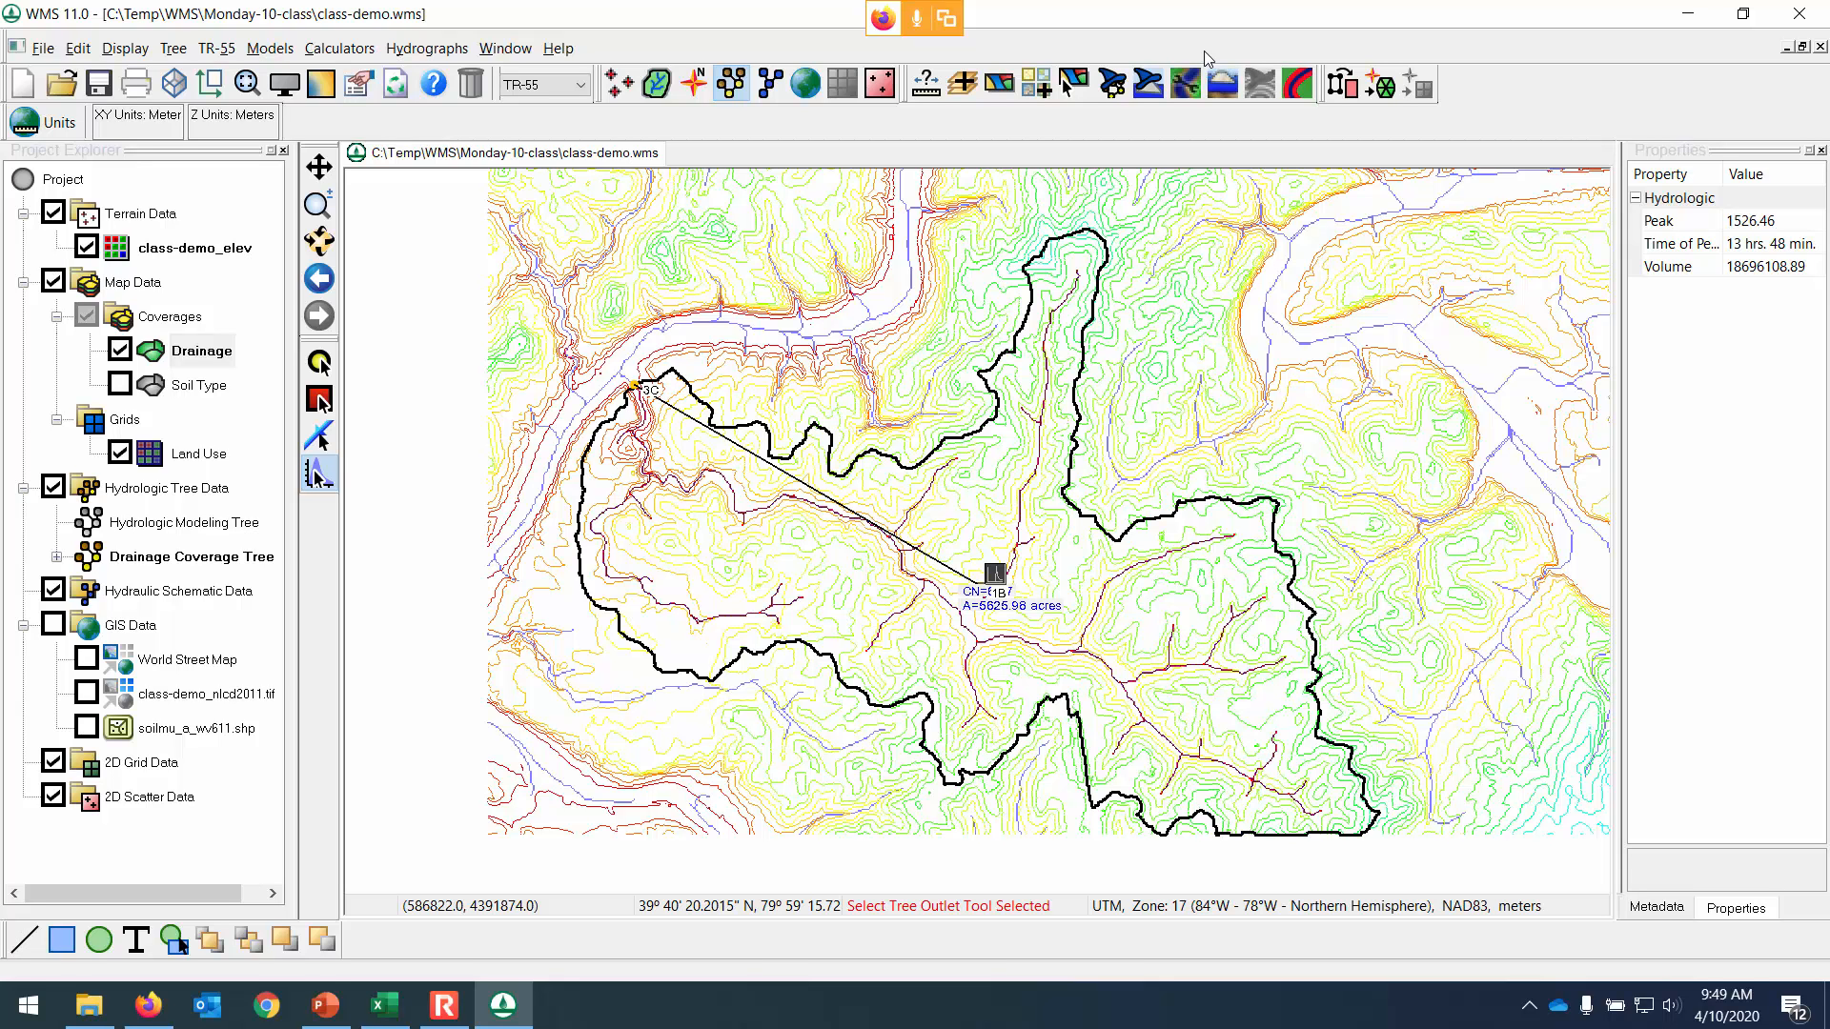
Show the Soil Type coverage and the class-demo_nlcd2011.tif land cover image, and hide the class-demo_elev terrain data.
left_click(120, 385)
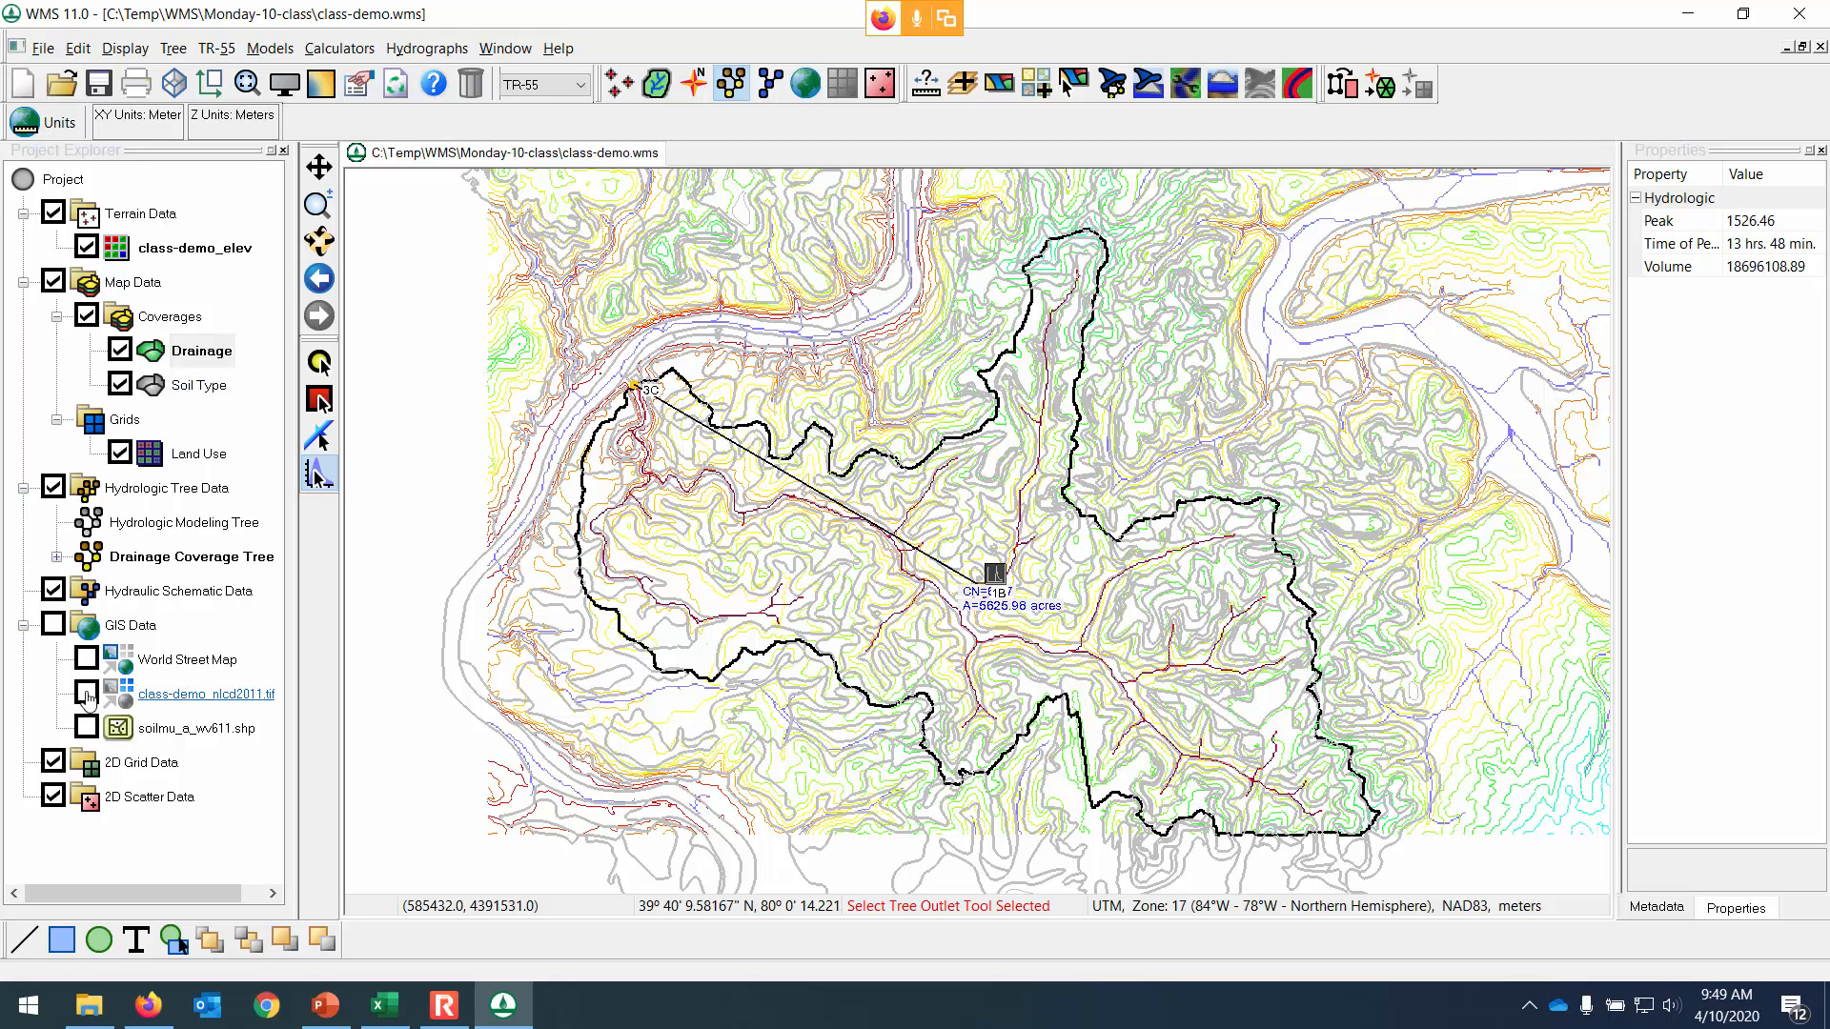
left_click(87, 694)
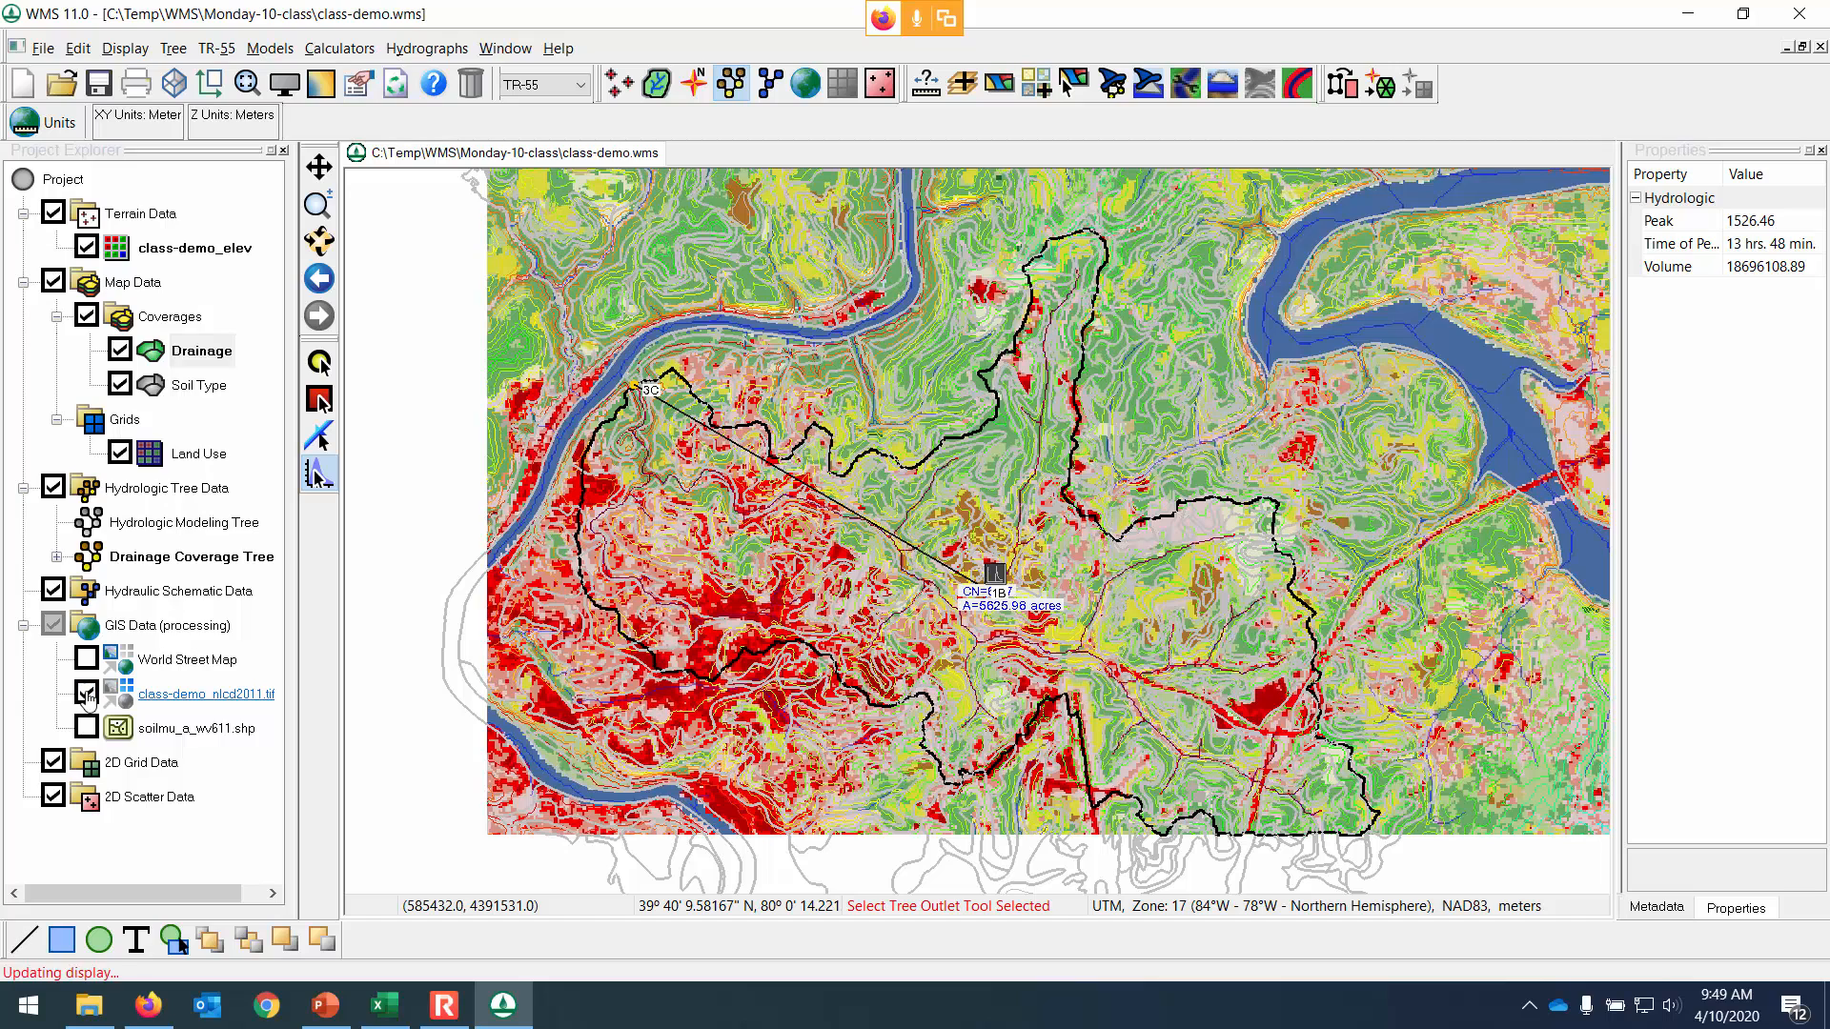
left_click(87, 248)
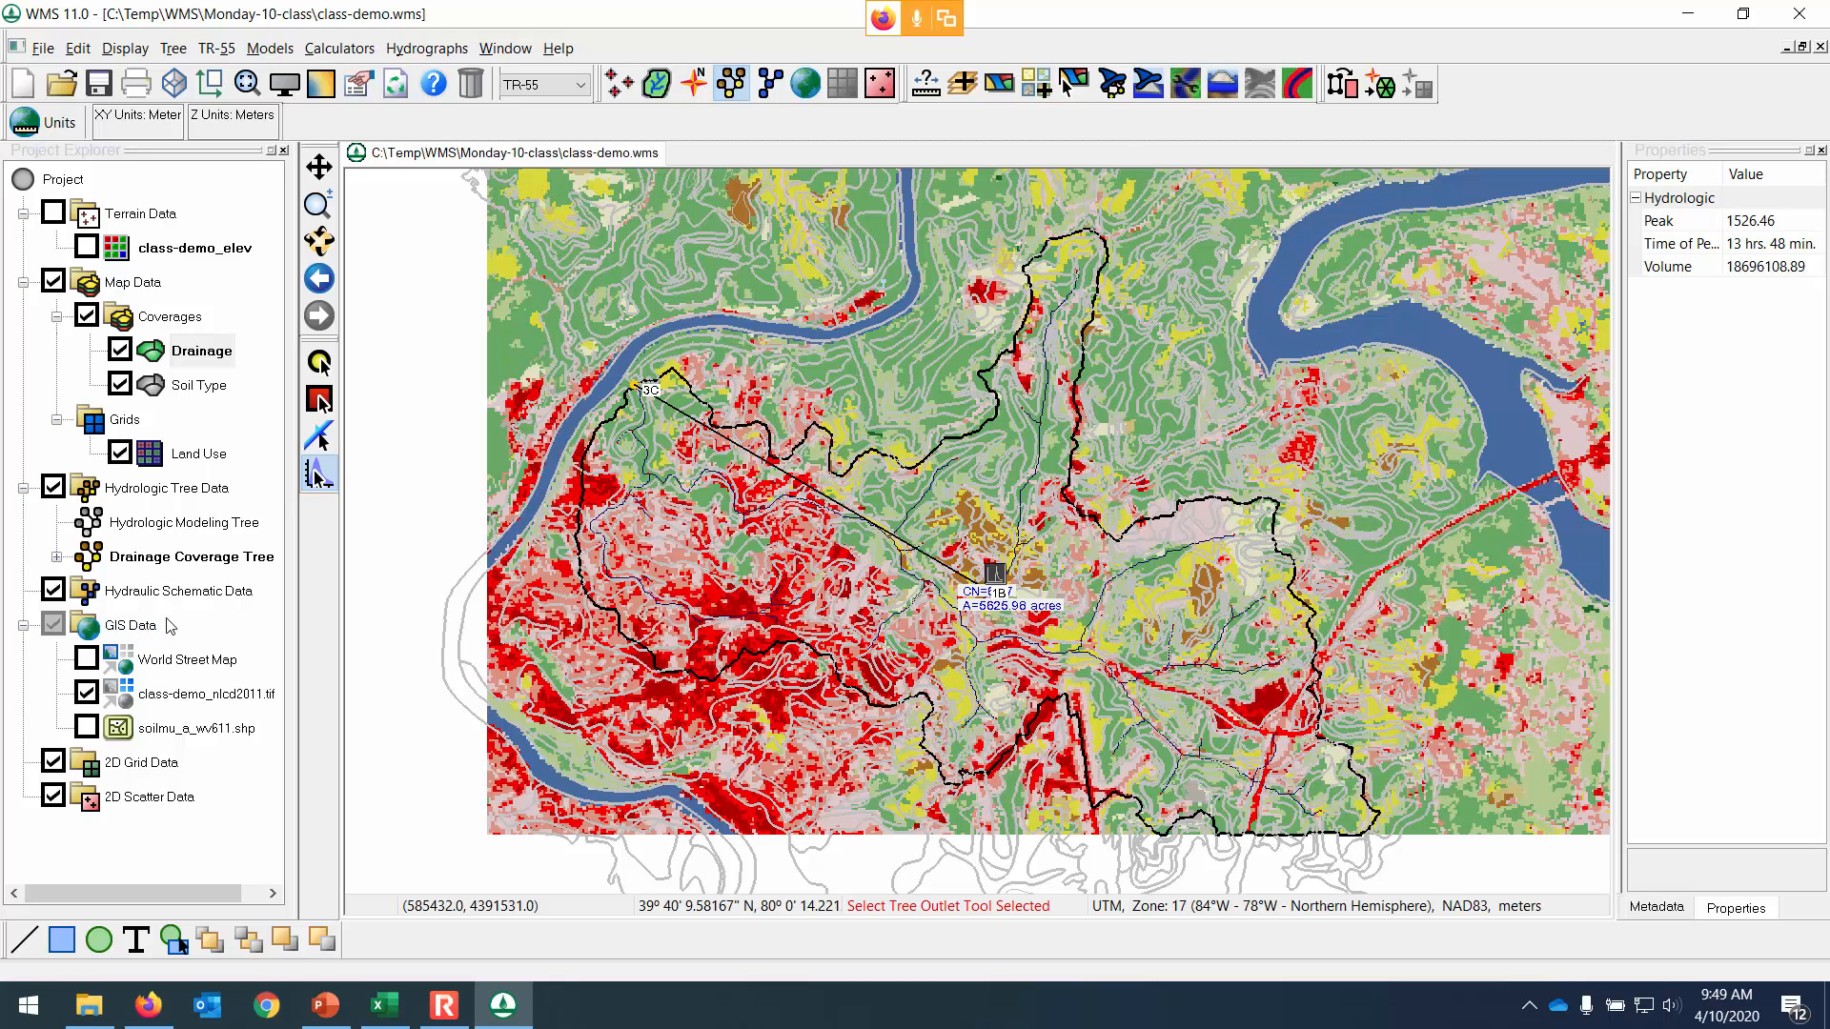
Switch to the PowerPoint lecture deck and display the 10 April 2020 Class 32 announcements slide.
left_click(325, 1005)
left_click(214, 393)
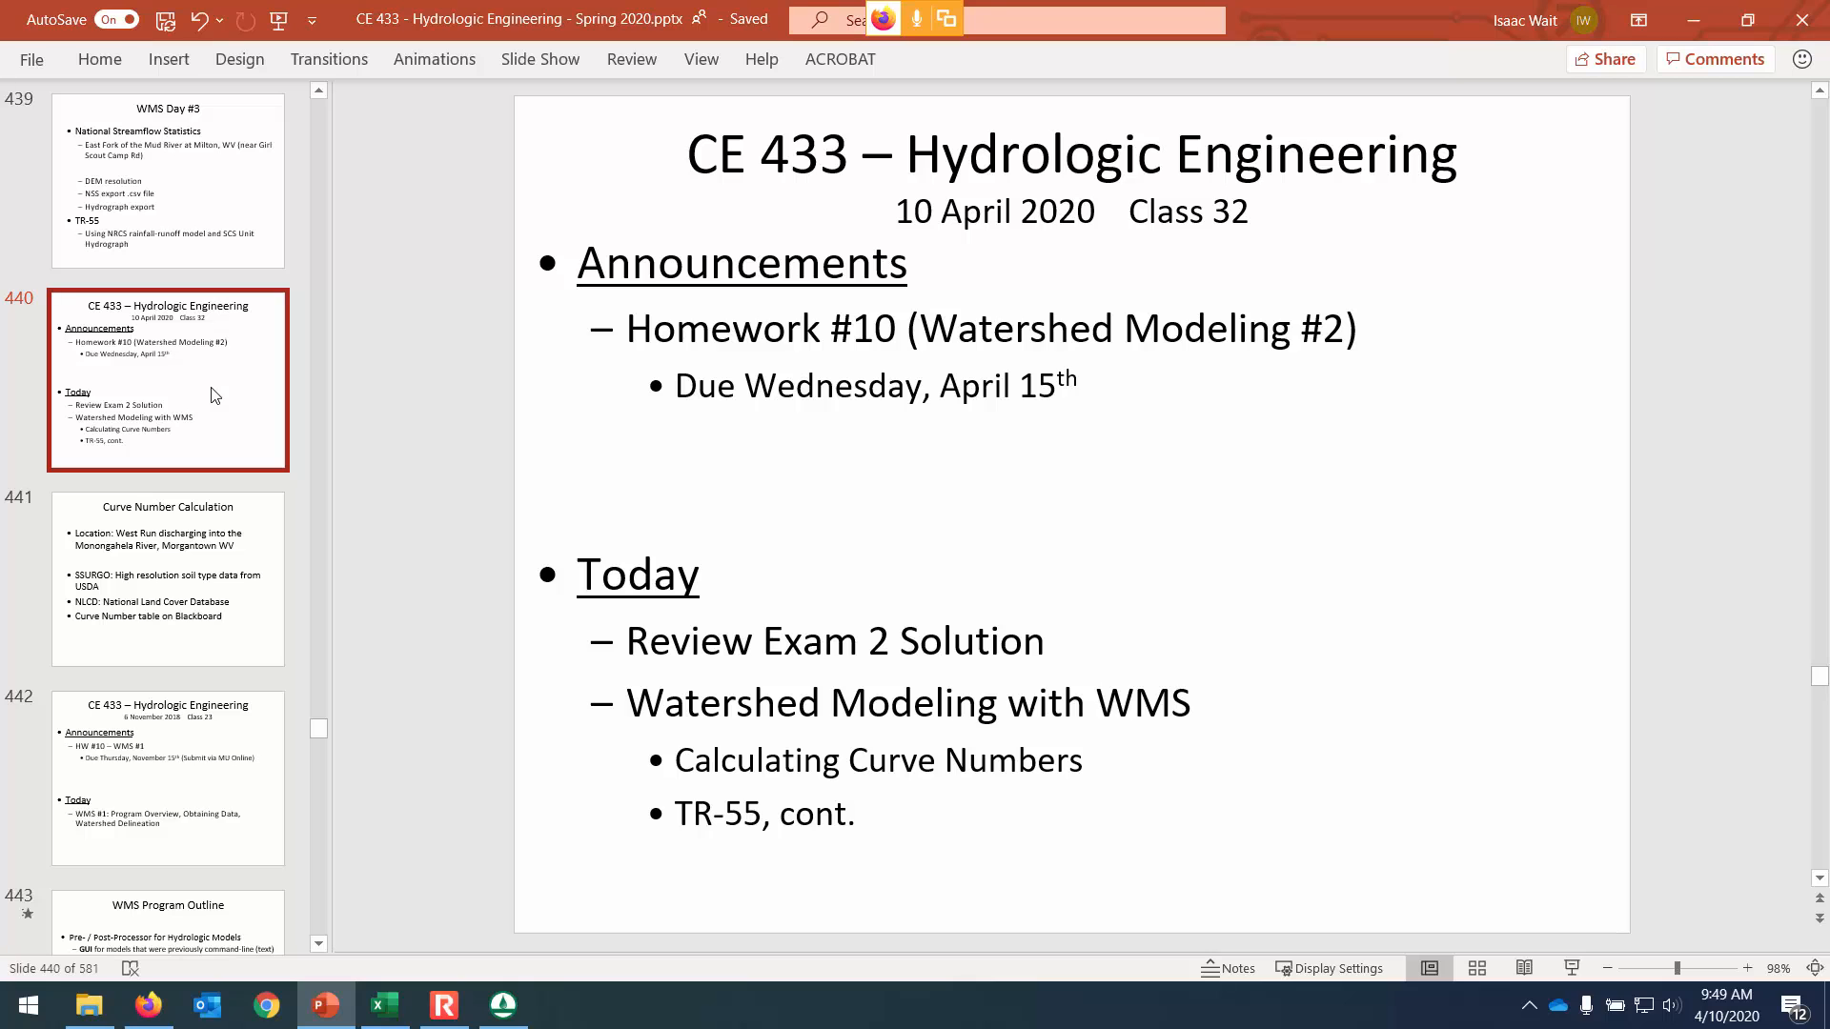